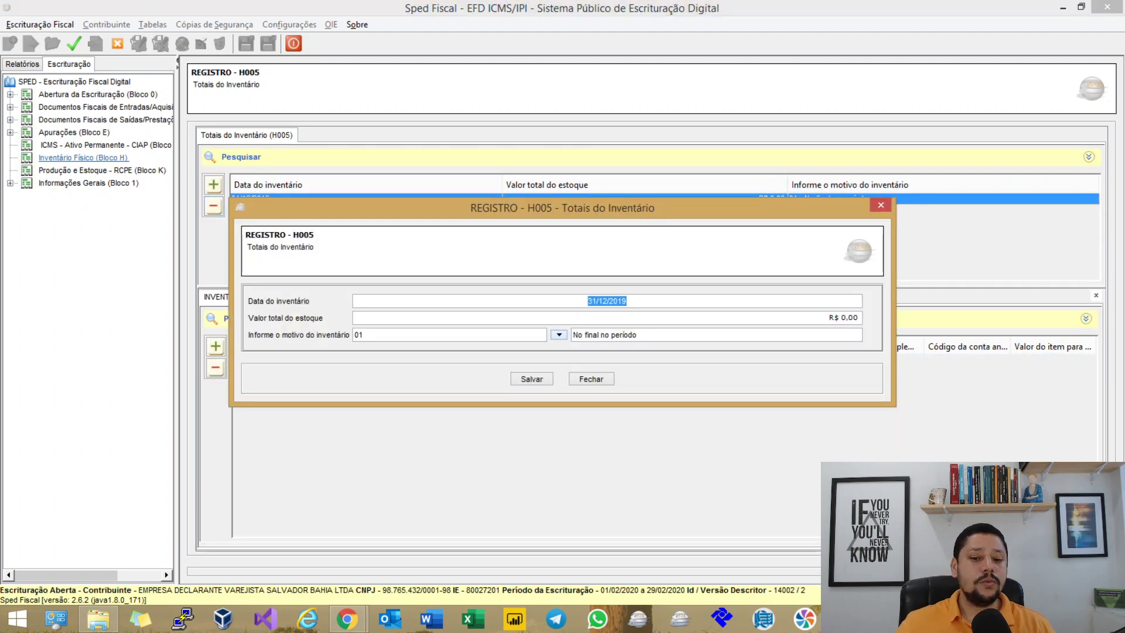
Step: Set the inventory date to 30/11/2019 in the H005 inventory totals record and save it
drag(637, 335, 572, 335)
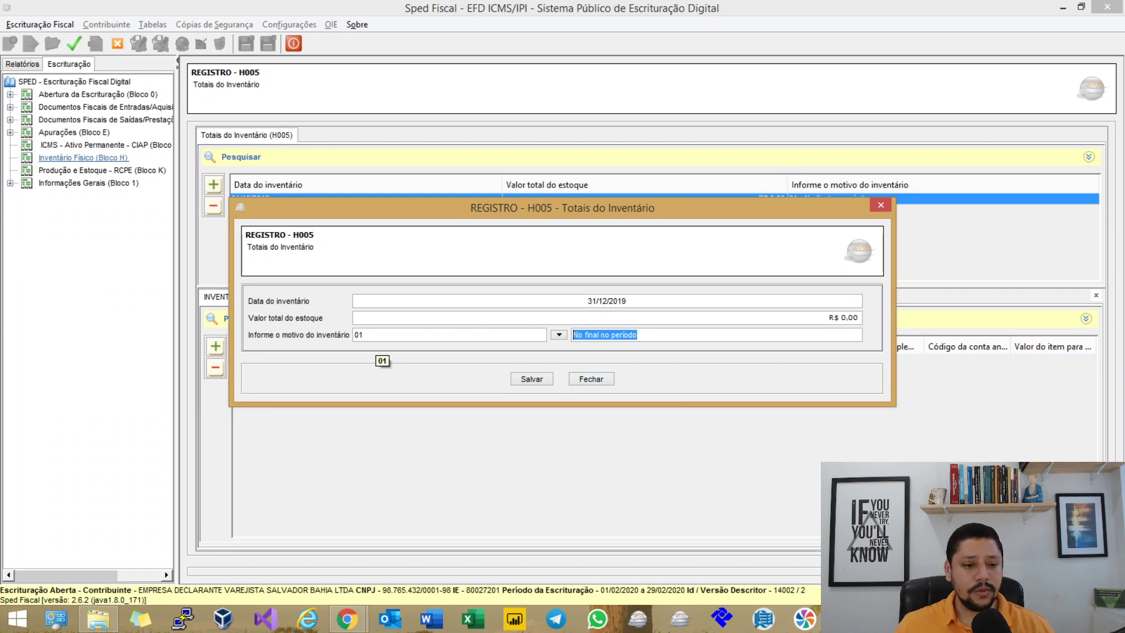
click(654, 301)
drag(585, 302, 626, 301)
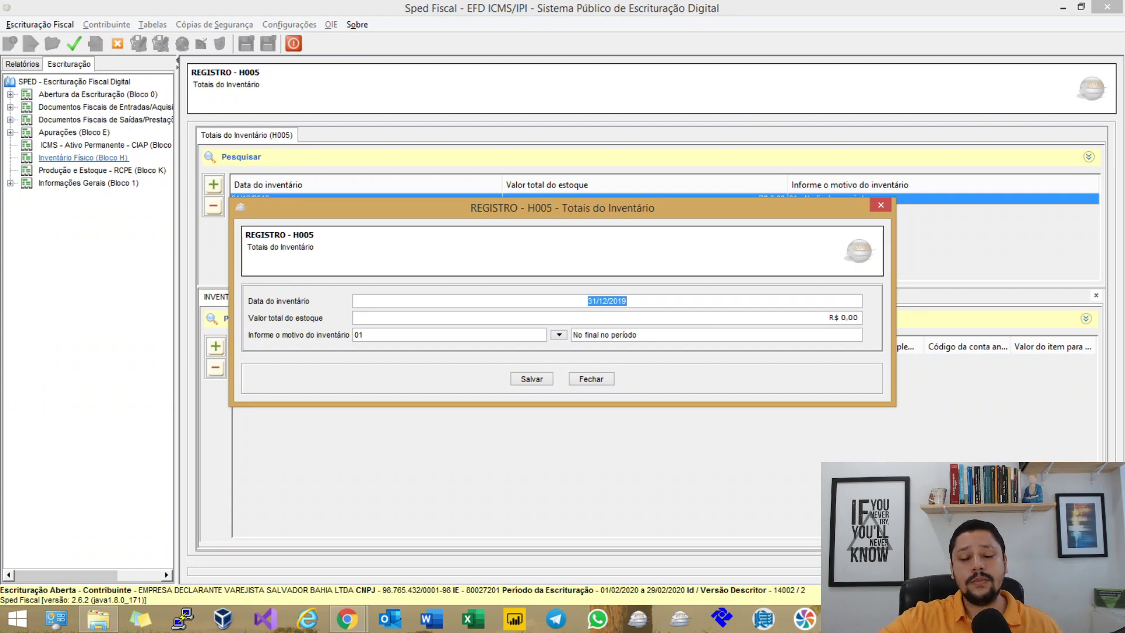
click(587, 300)
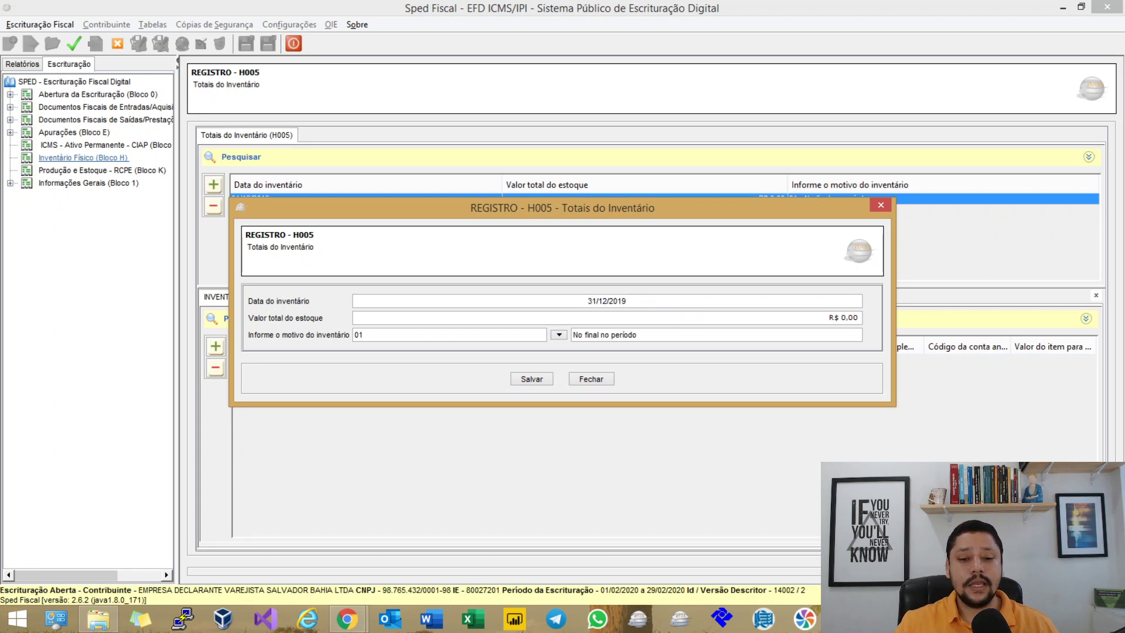
drag(578, 299, 652, 302)
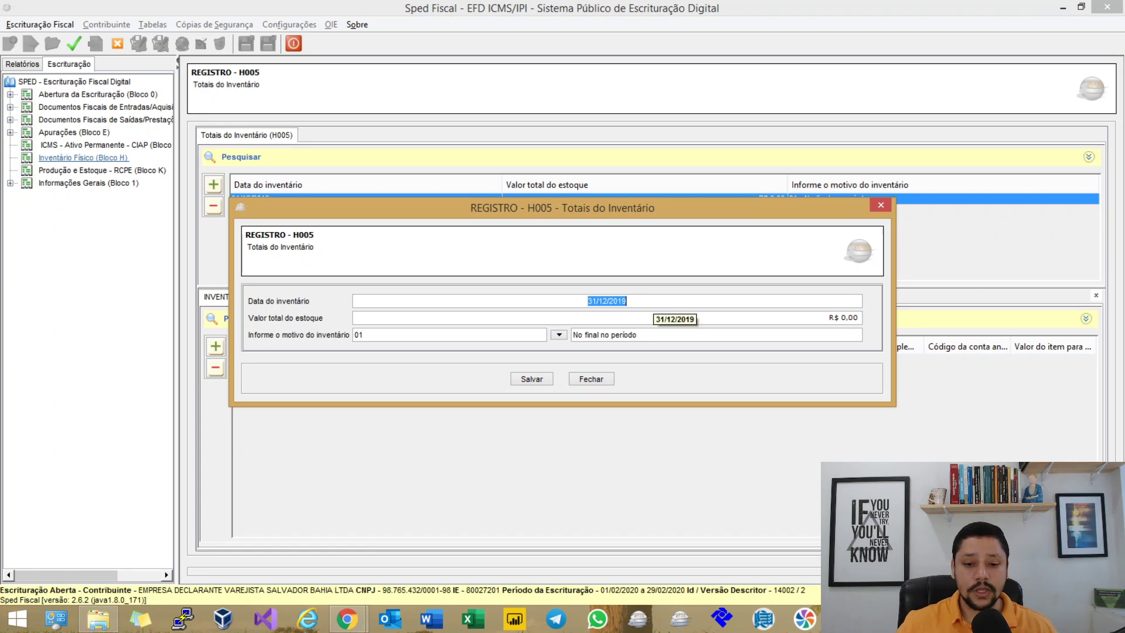
text(30/11/2019)
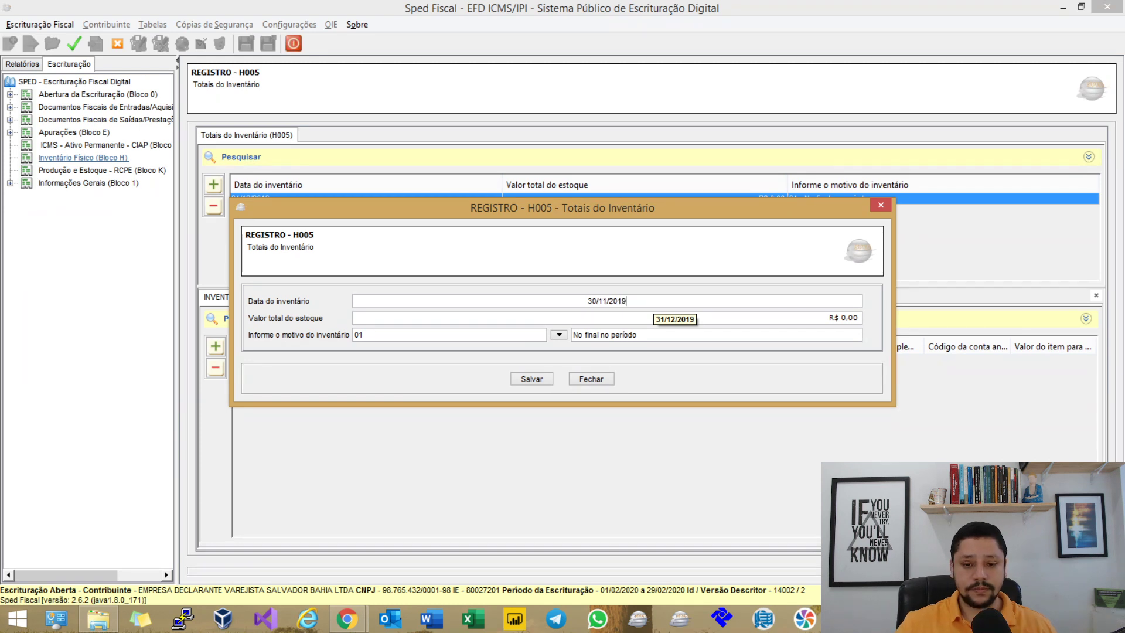
key(Tab)
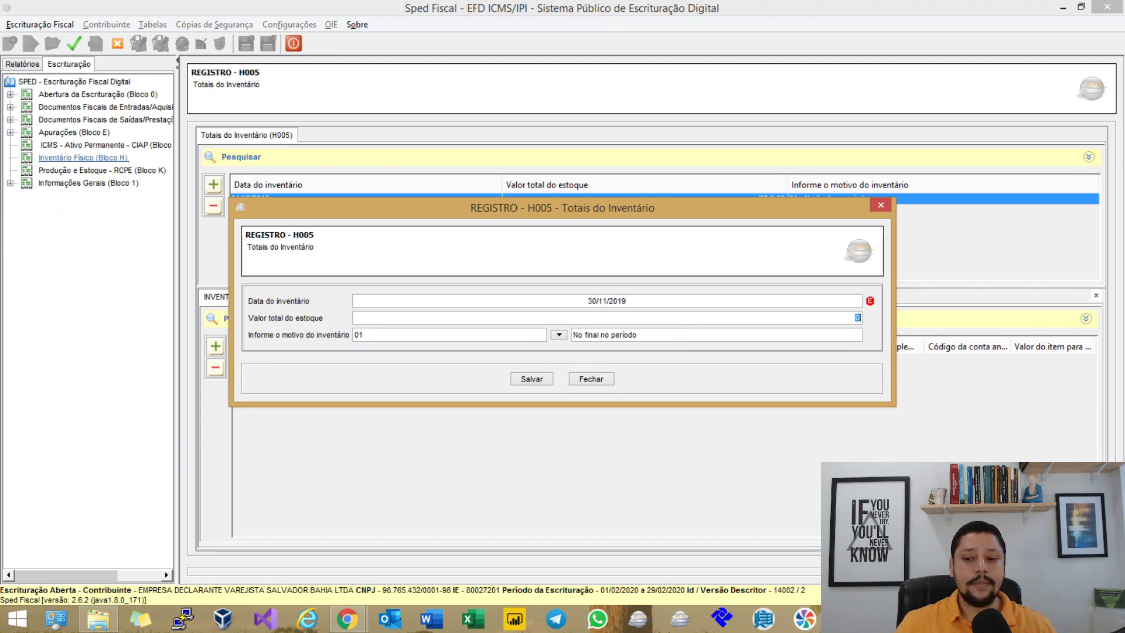
click(532, 378)
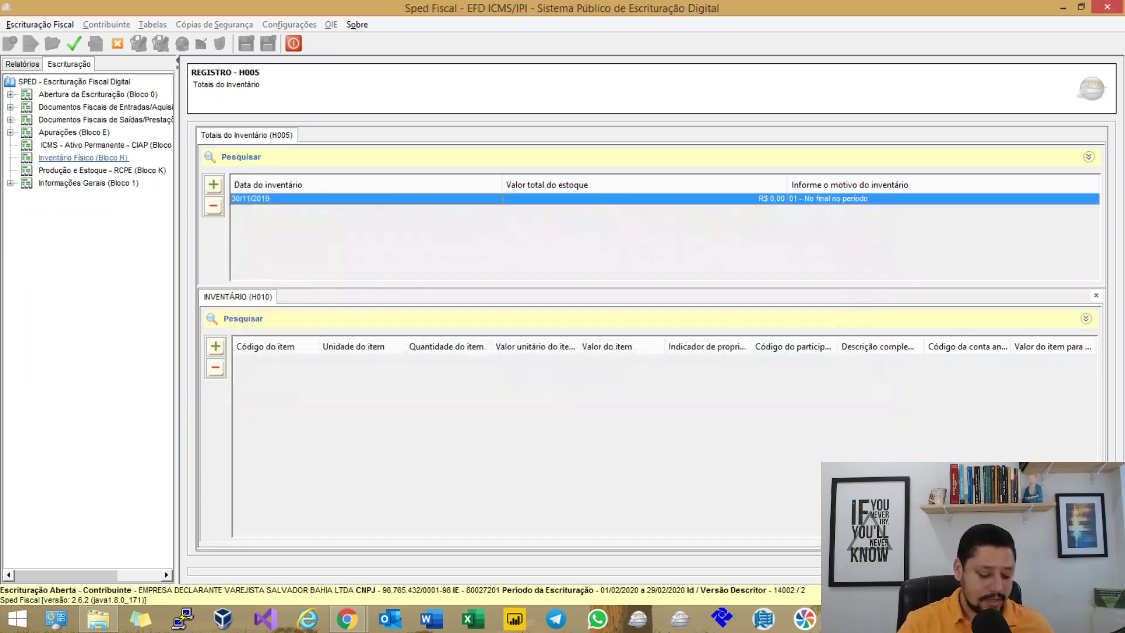
Step: Validate the bookkeeping and display the detailed error report for the H005 inventory date
key(Return)
key(Return)
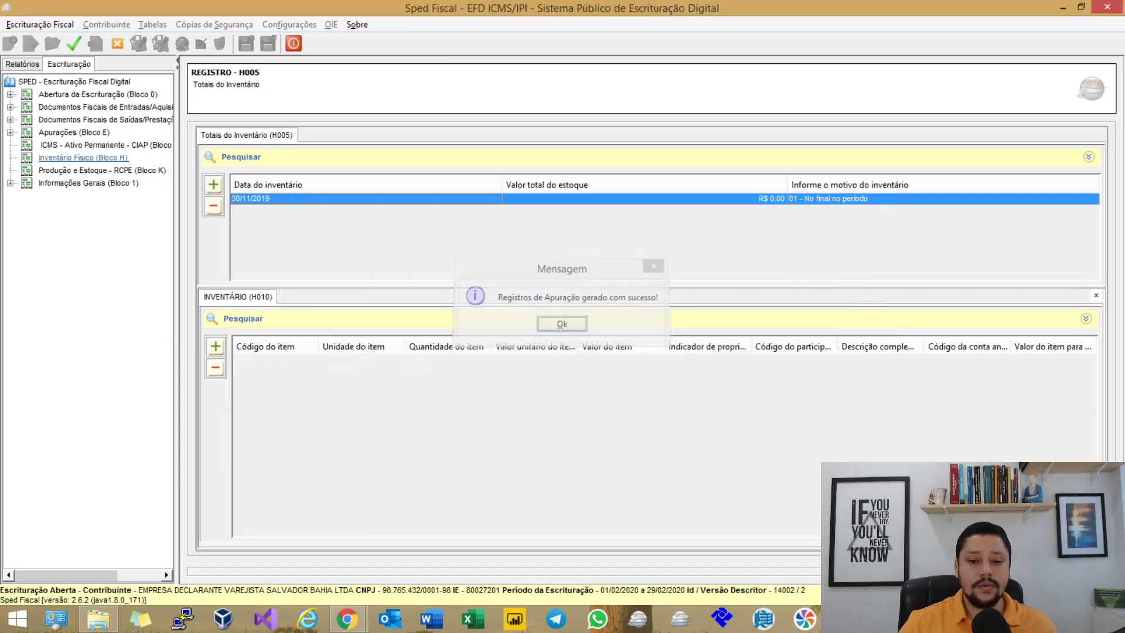
click(74, 45)
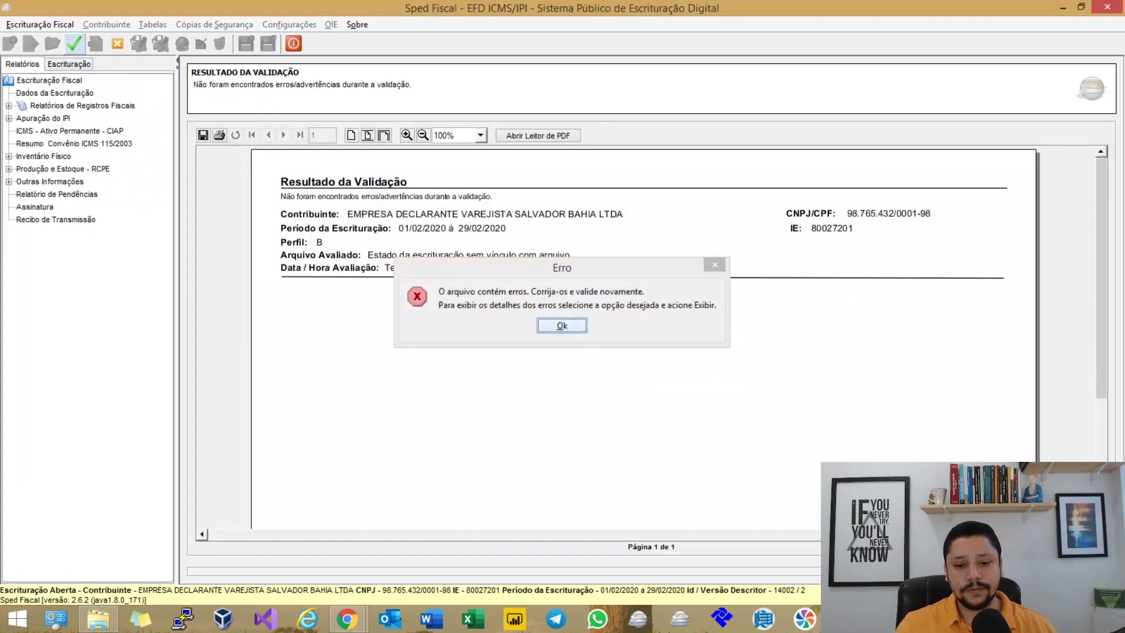
key(Return)
click(576, 137)
click(708, 138)
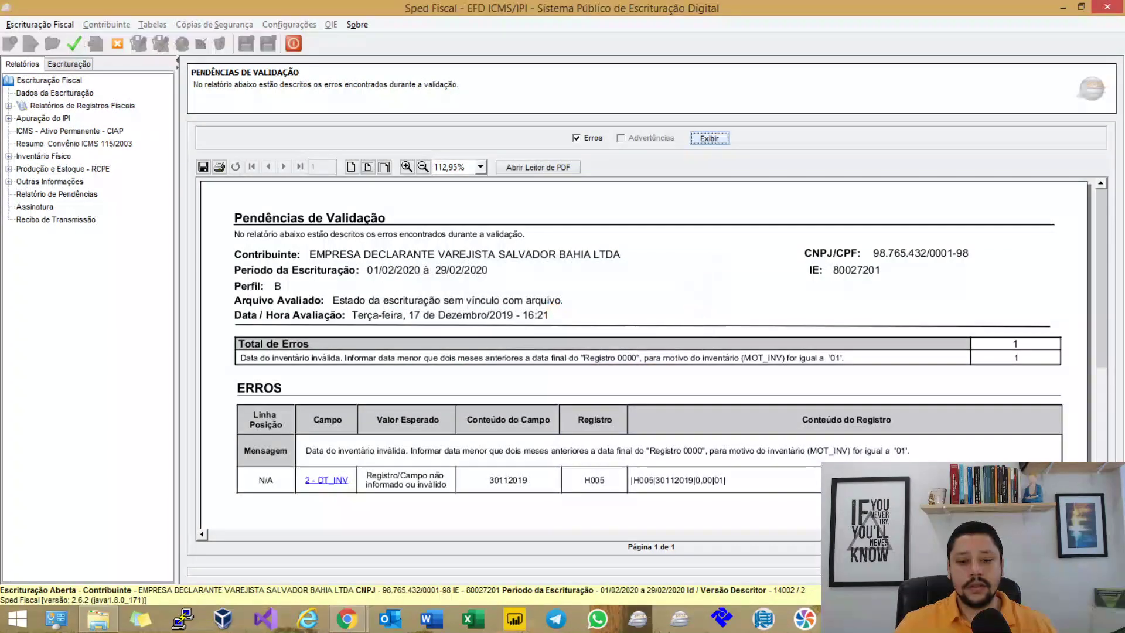
scroll(654, 333, down, 1)
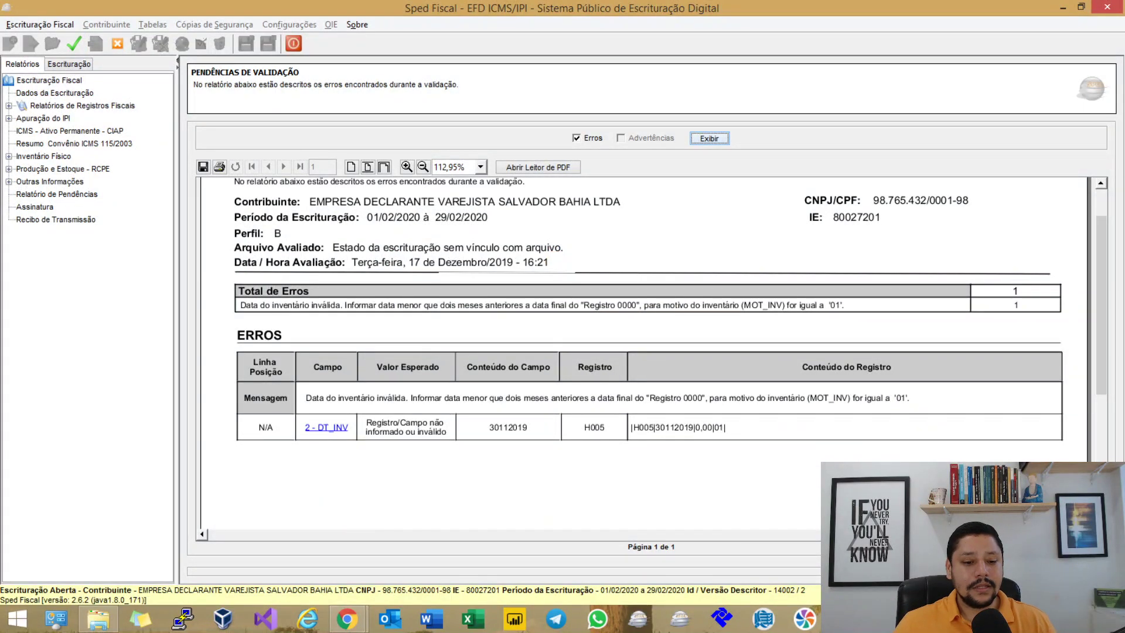
scroll(653, 332, down, 1)
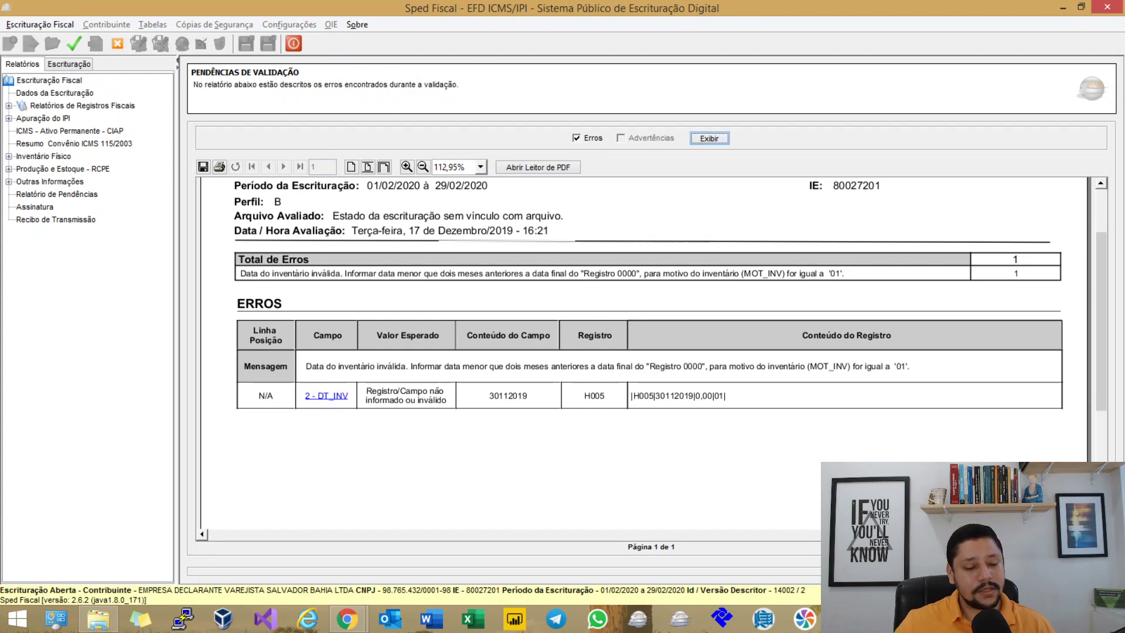
Step: Open the flagged DT_INV field from the error report, set the inventory date to 31/12/2019 and save the record
click(326, 396)
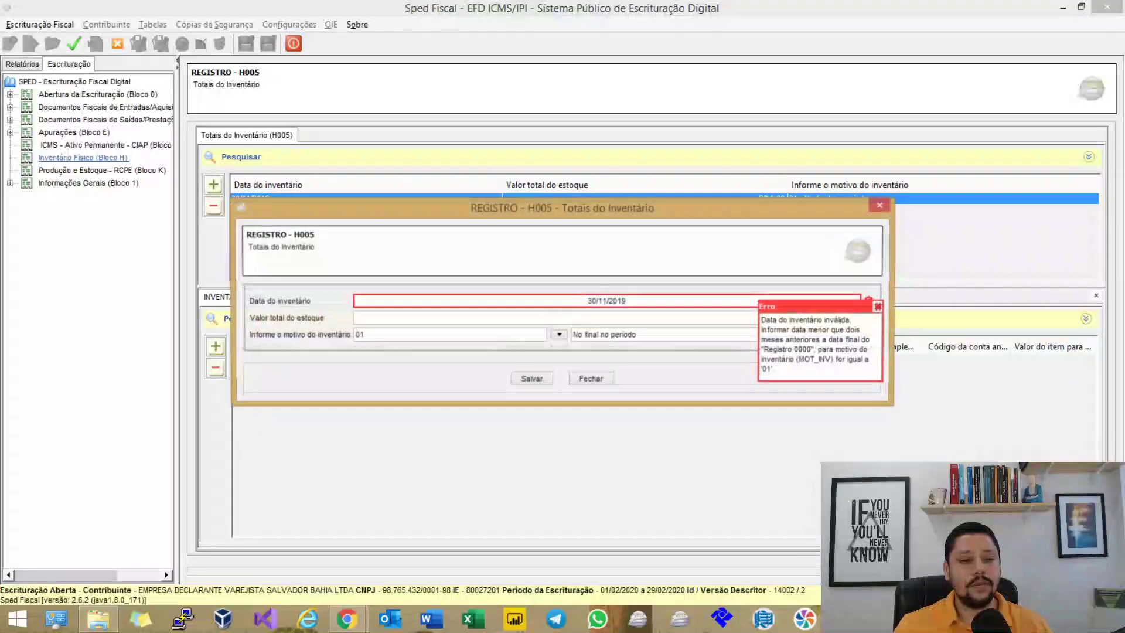
triple_click(648, 304)
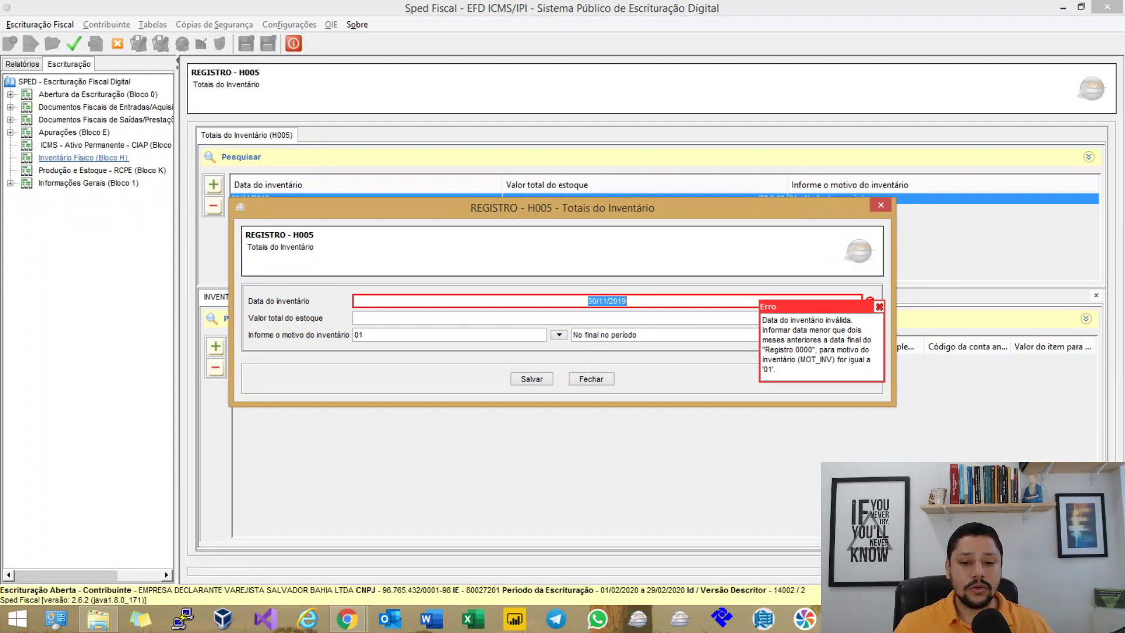
text(31122019)
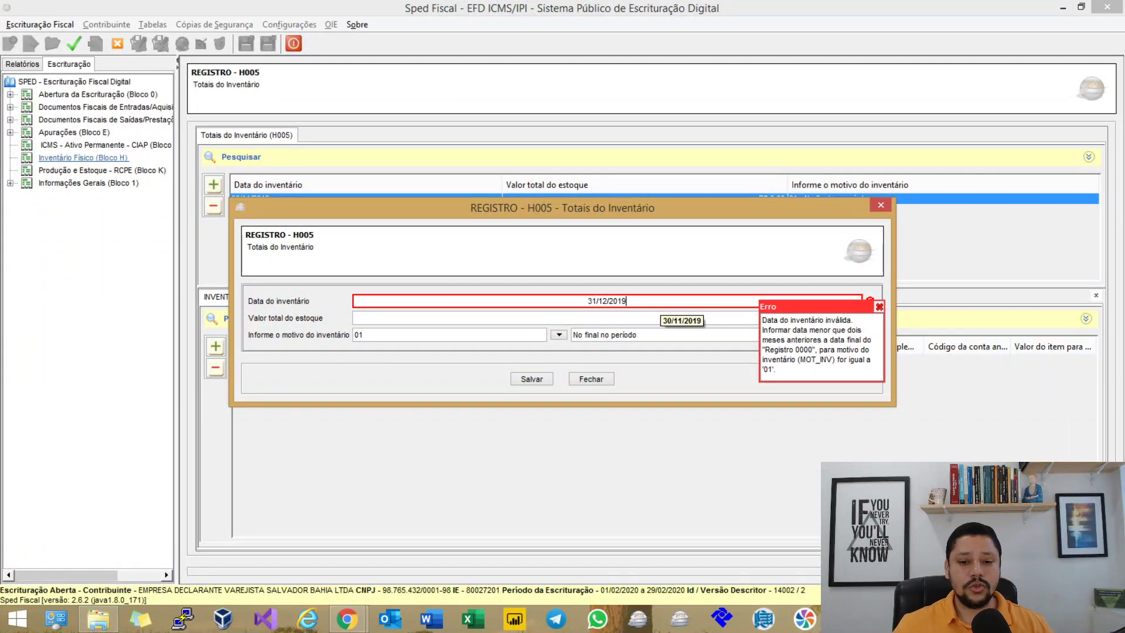
click(532, 378)
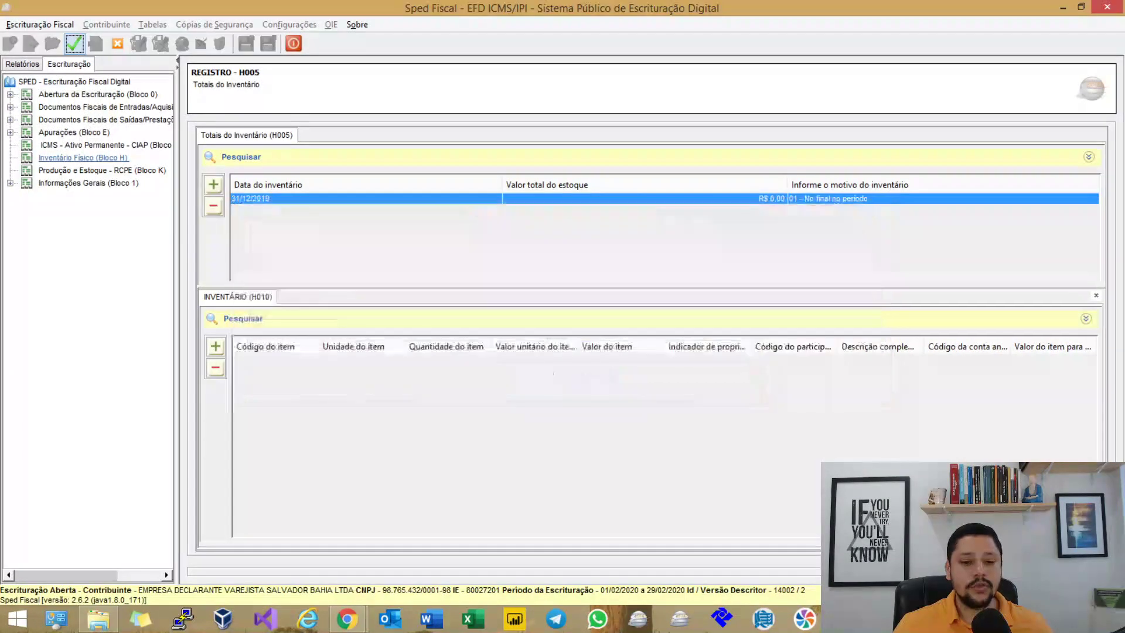
Step: Switch to the MindMeister mind map and expand Campo 03: Valor total do estoque (VL_INV) to read its rule
key(alt+Tab)
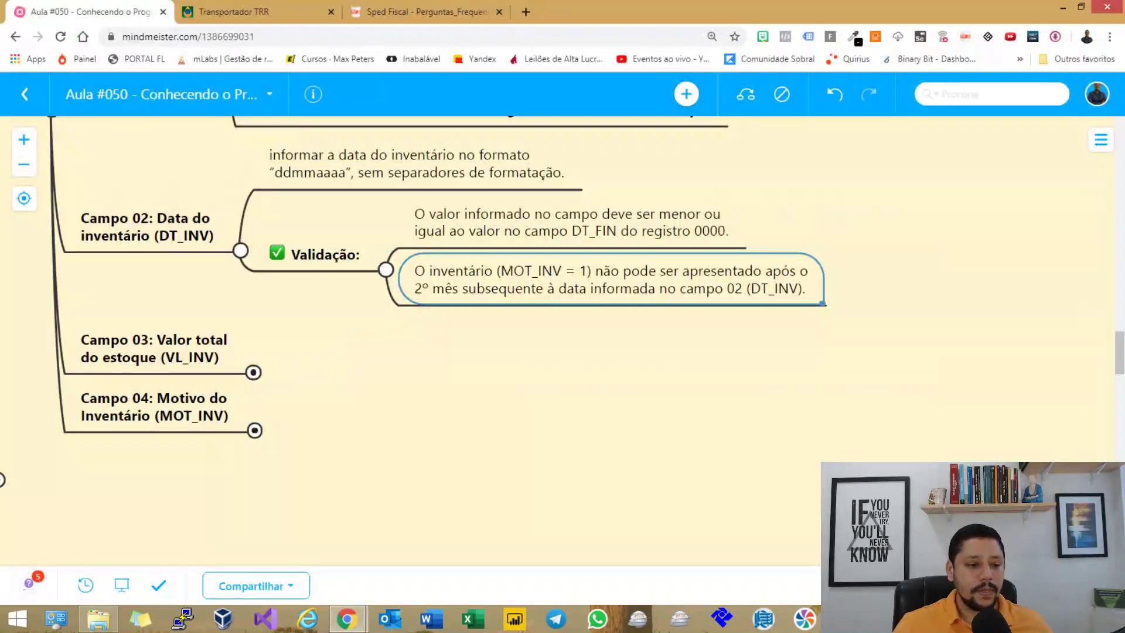
click(231, 258)
key(space)
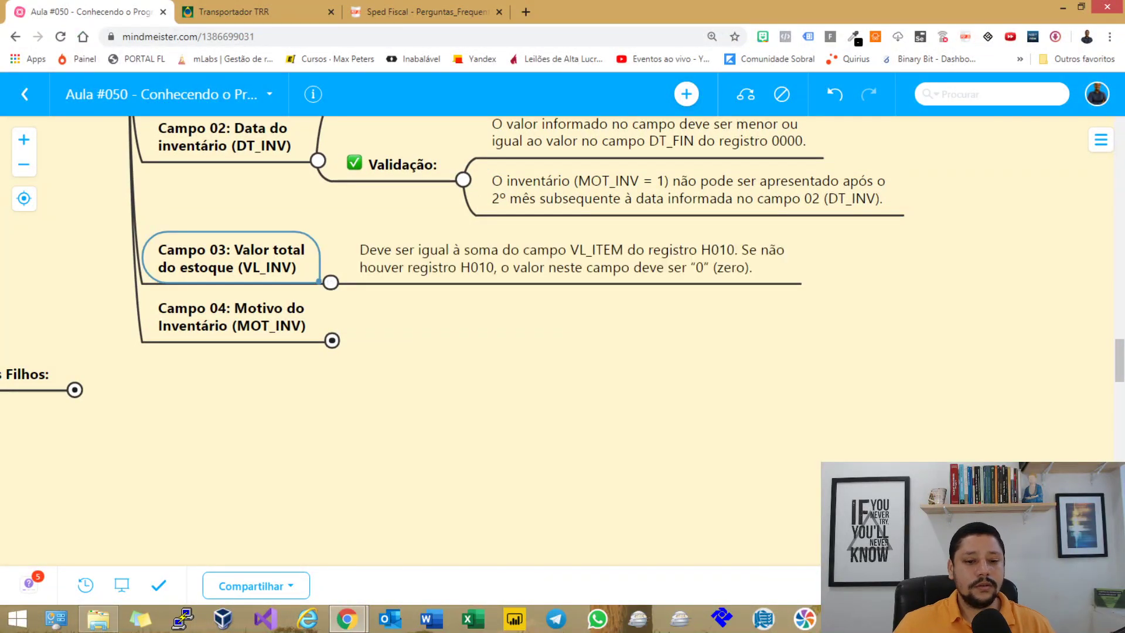
key(Right)
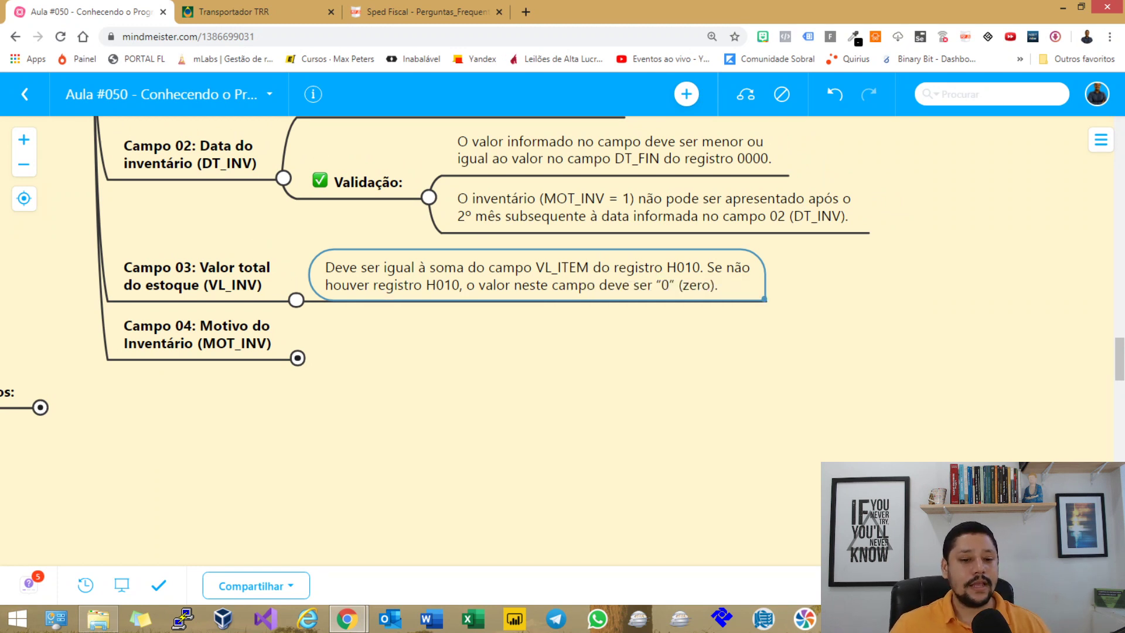
key(F2)
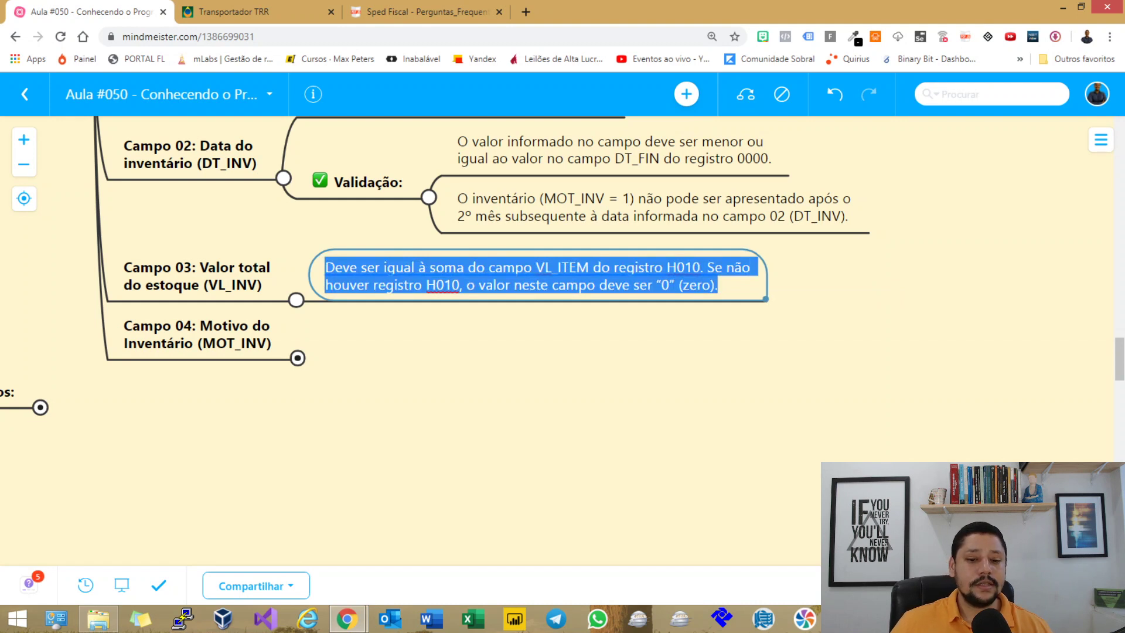
key(ctrl+v)
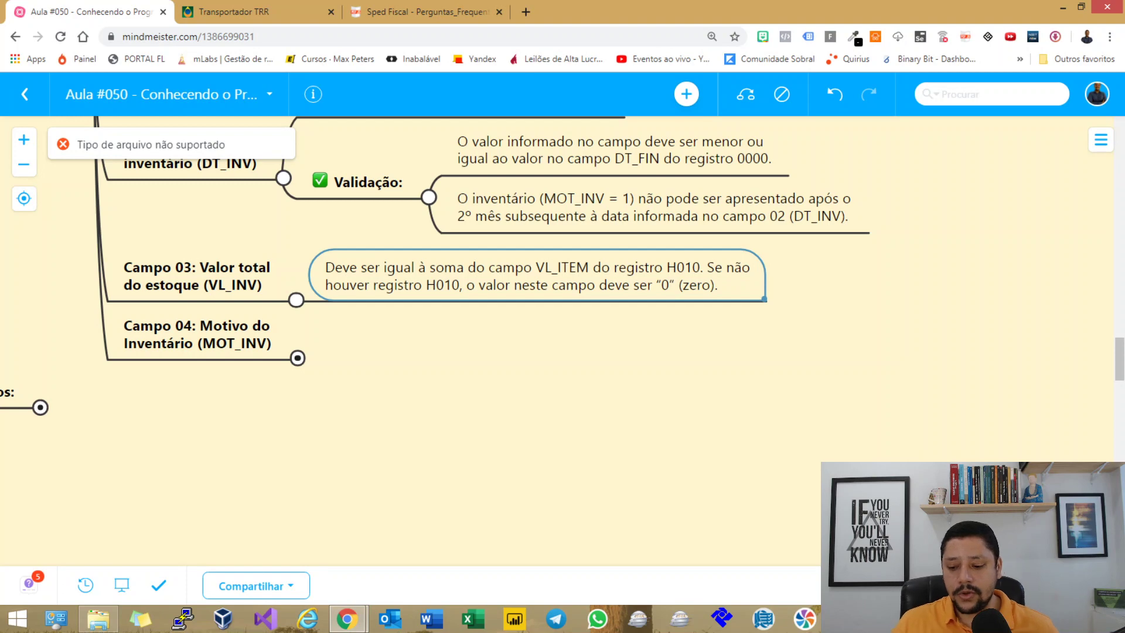
Step: Switch back to Sped Fiscal and start a new H010 inventory record with item 1 PROCESSADOR and unit UND
key(alt+Tab)
click(215, 346)
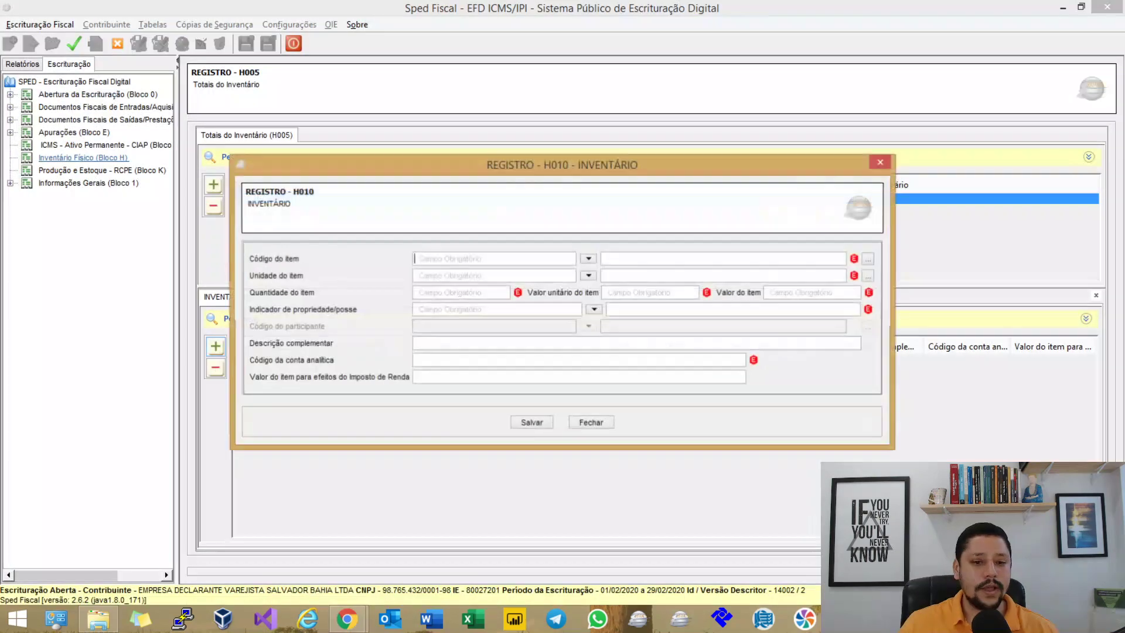
click(588, 259)
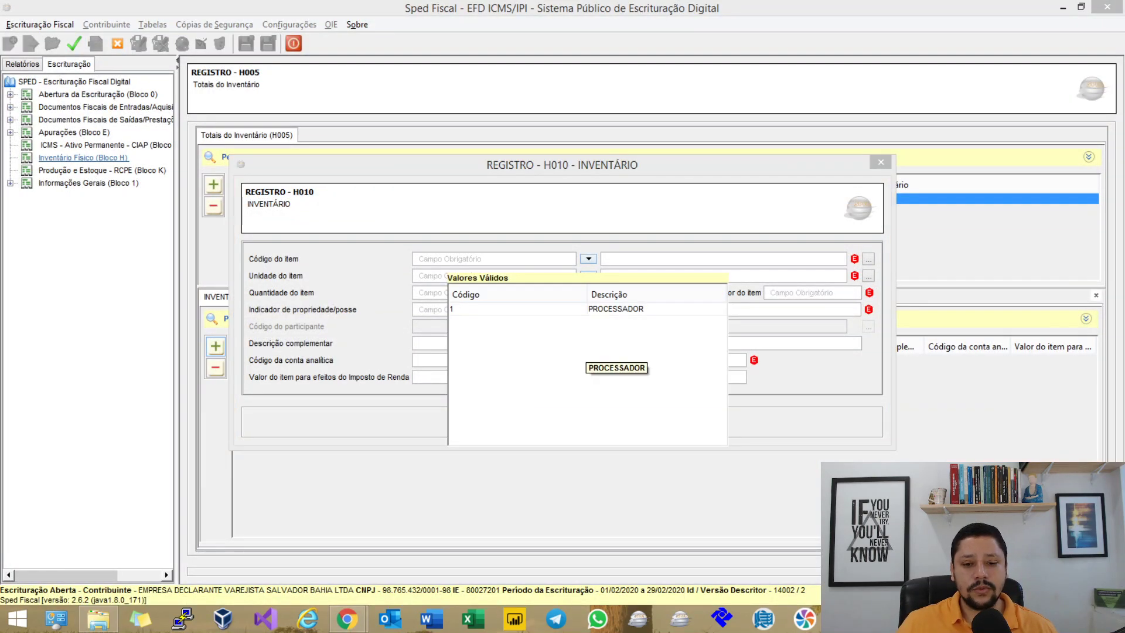
click(615, 309)
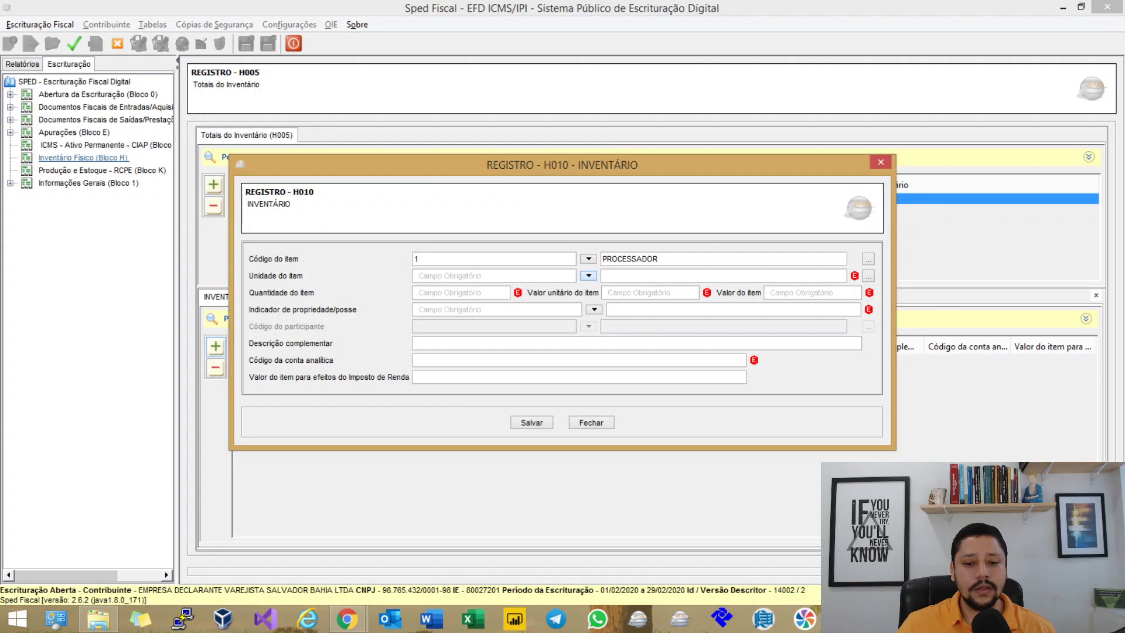
click(588, 276)
click(551, 338)
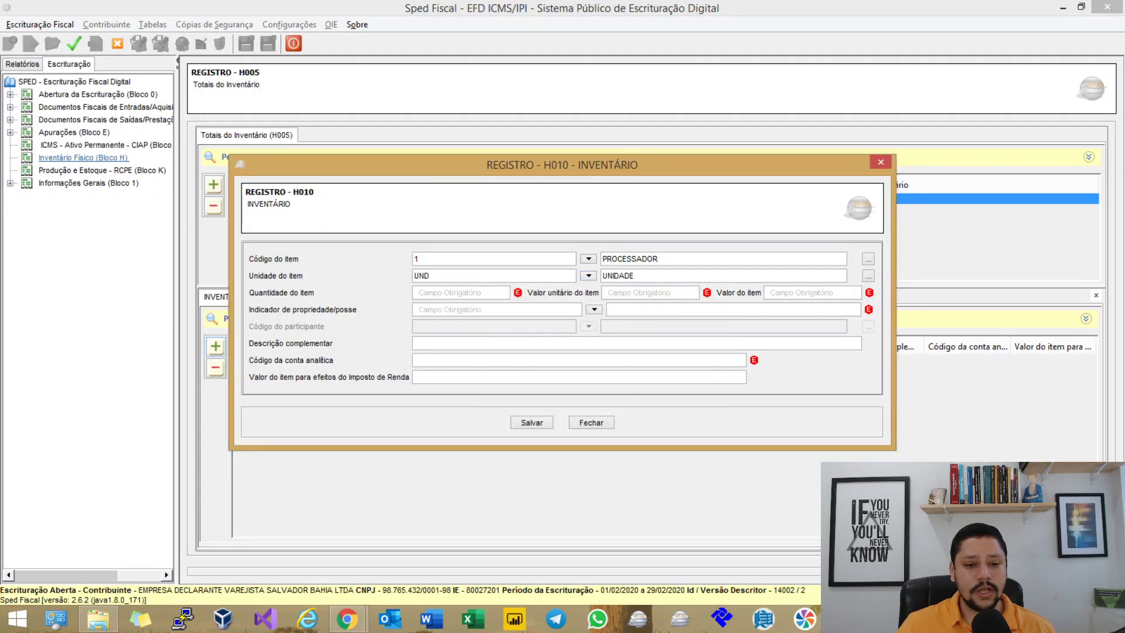
Step: Complete the H010 record with quantity 1, unit value 1, ownership indicator 0 and analytic account code 1245, and save it
text(1)
key(Tab)
text(1)
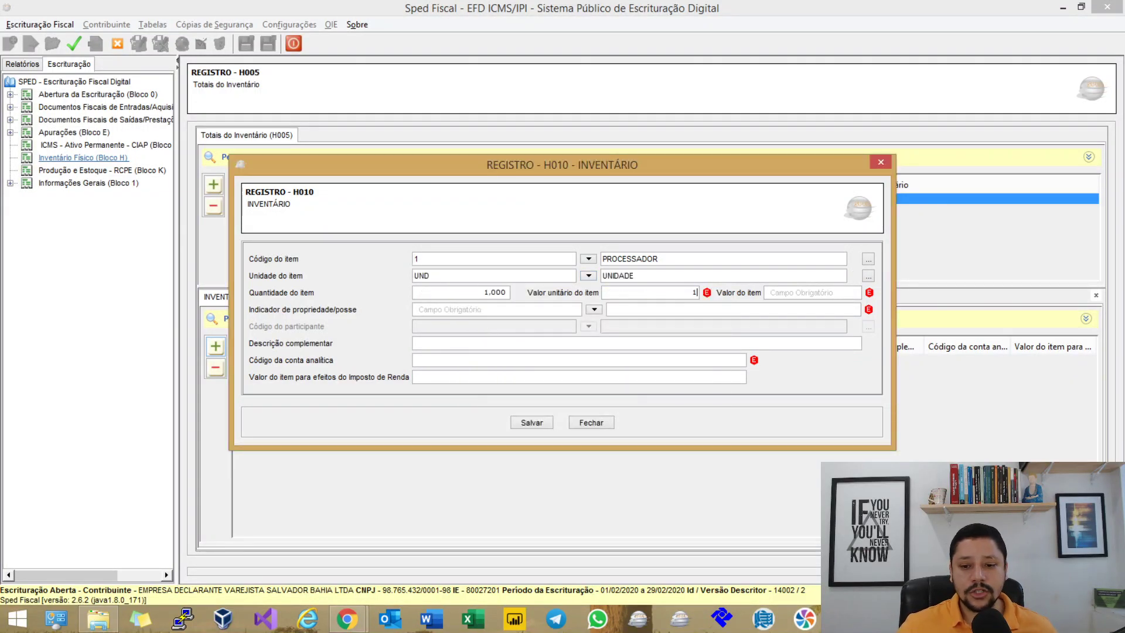
key(Tab)
click(594, 309)
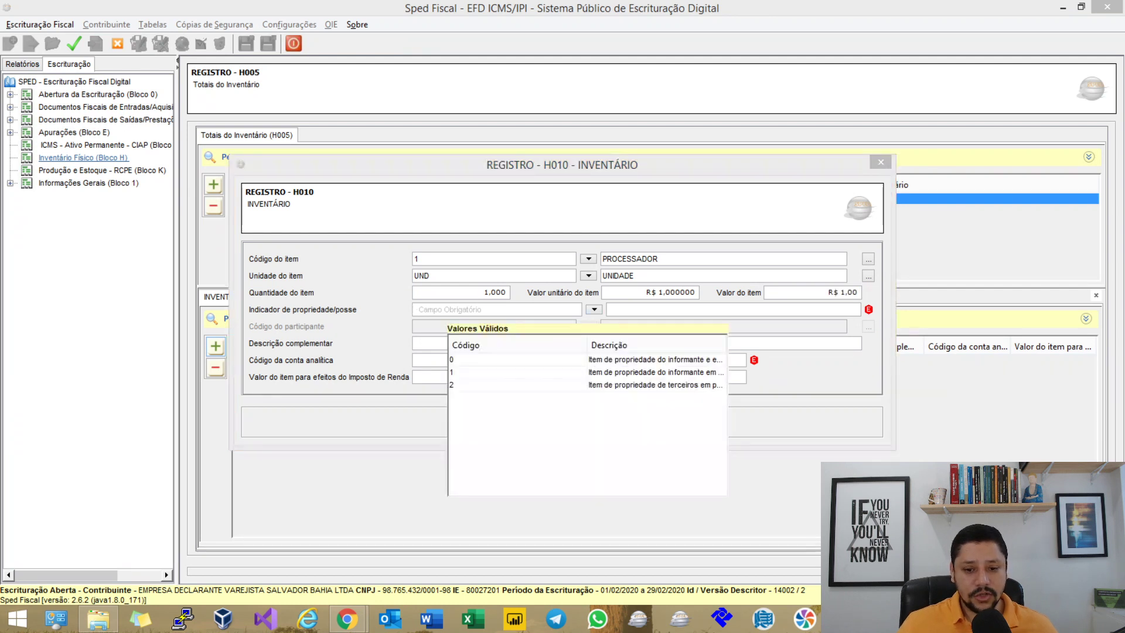
click(609, 359)
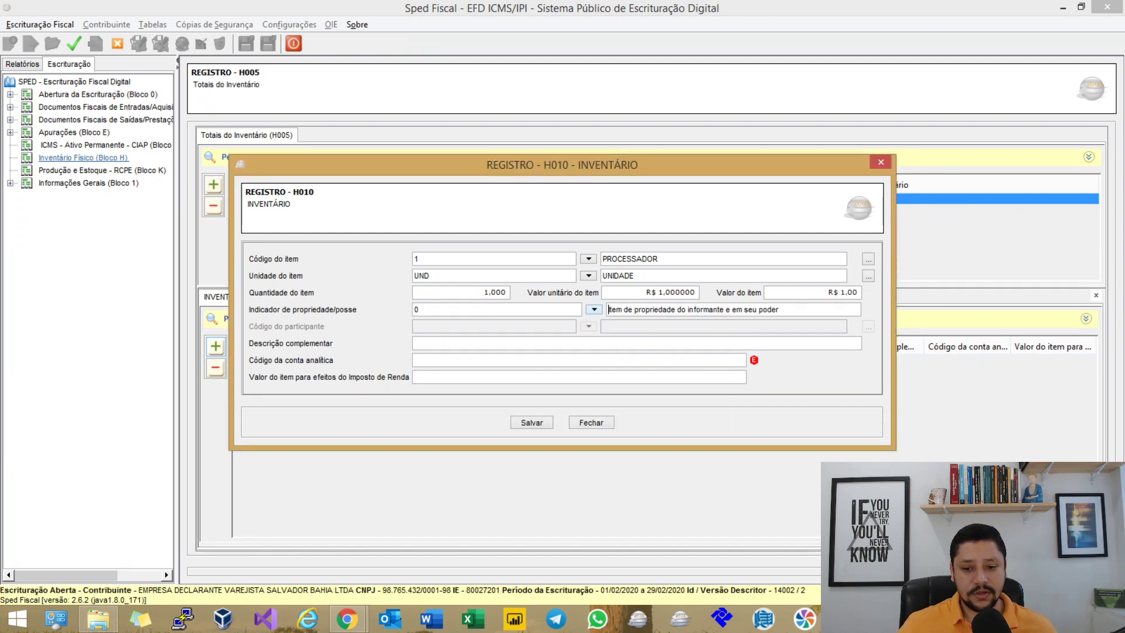
text(1245)
key(Tab)
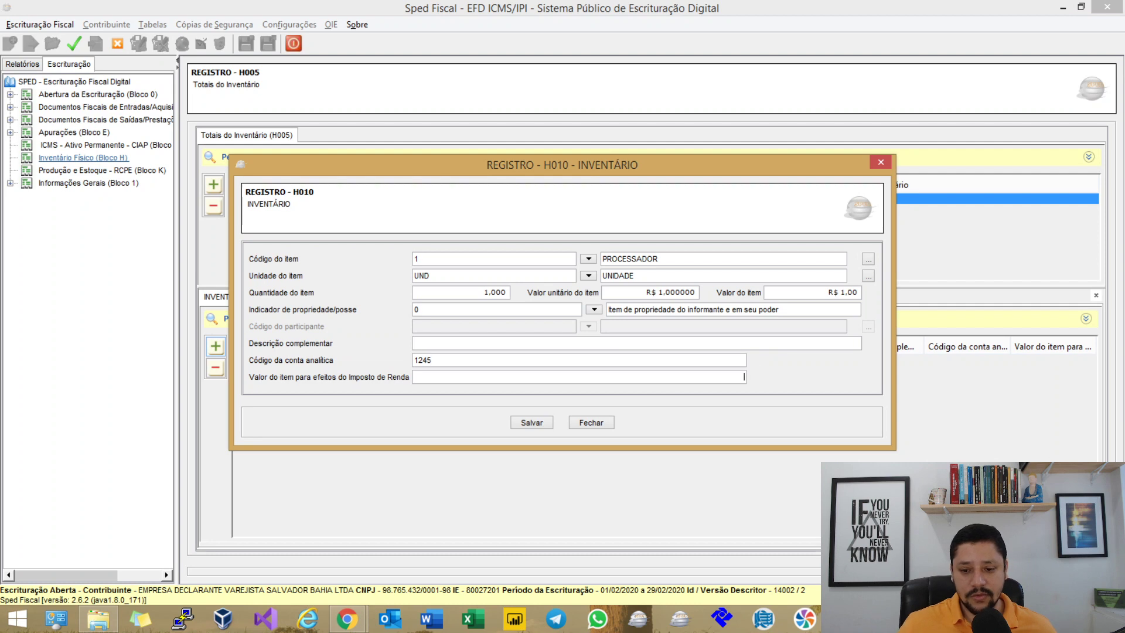
click(531, 422)
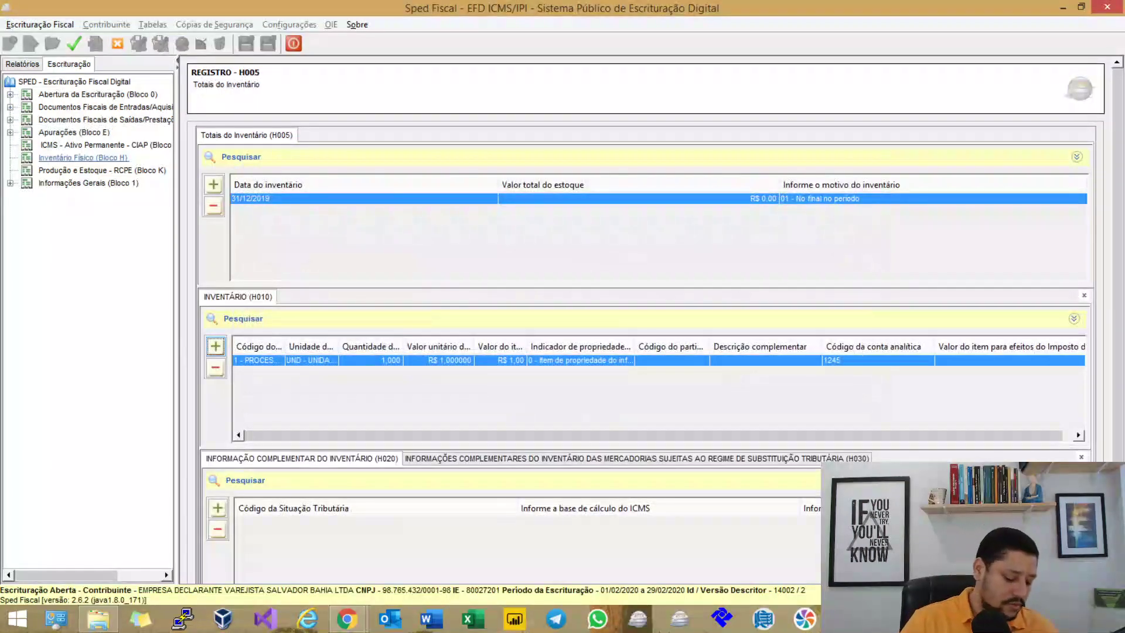
Step: Revalidate the bookkeeping with the H010 item included and examine the detailed error report
click(74, 43)
key(Return)
key(Return)
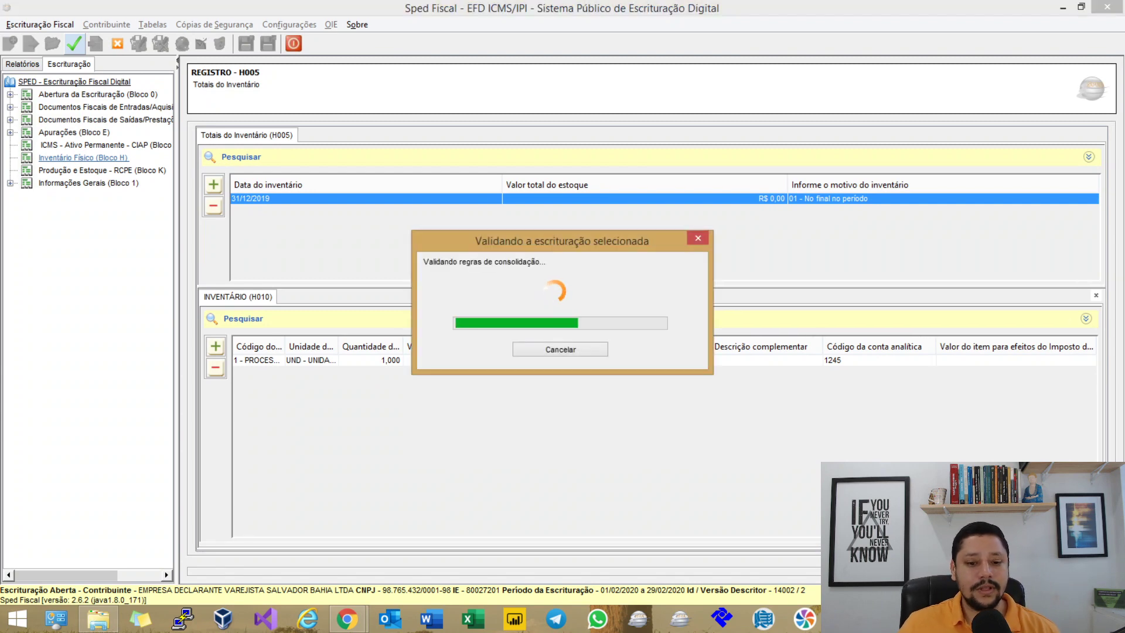
key(Return)
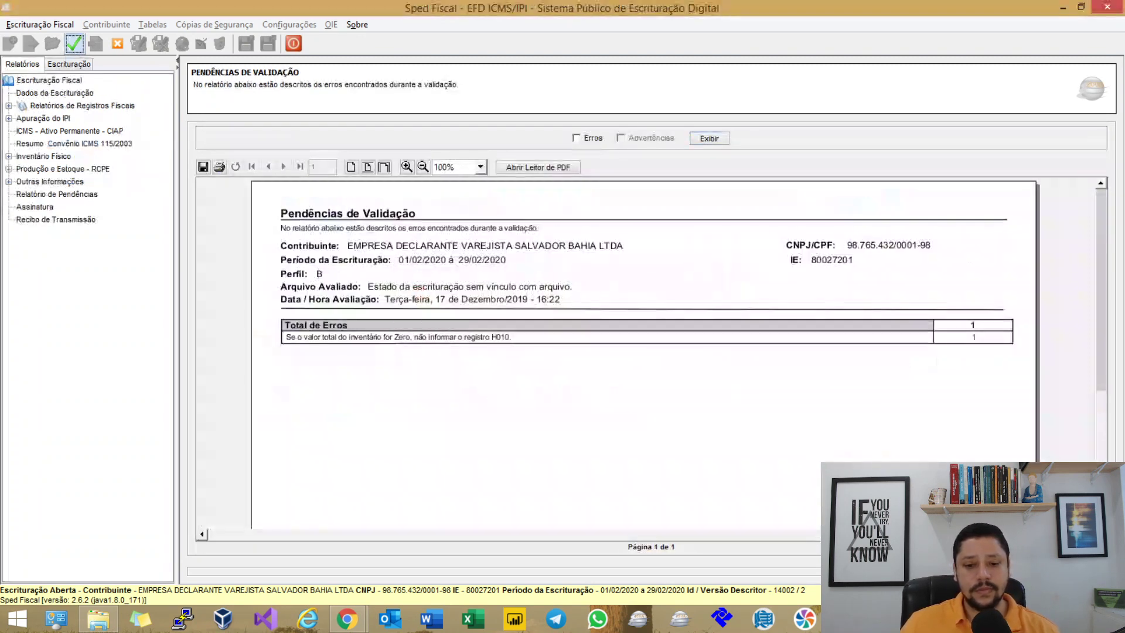
click(576, 138)
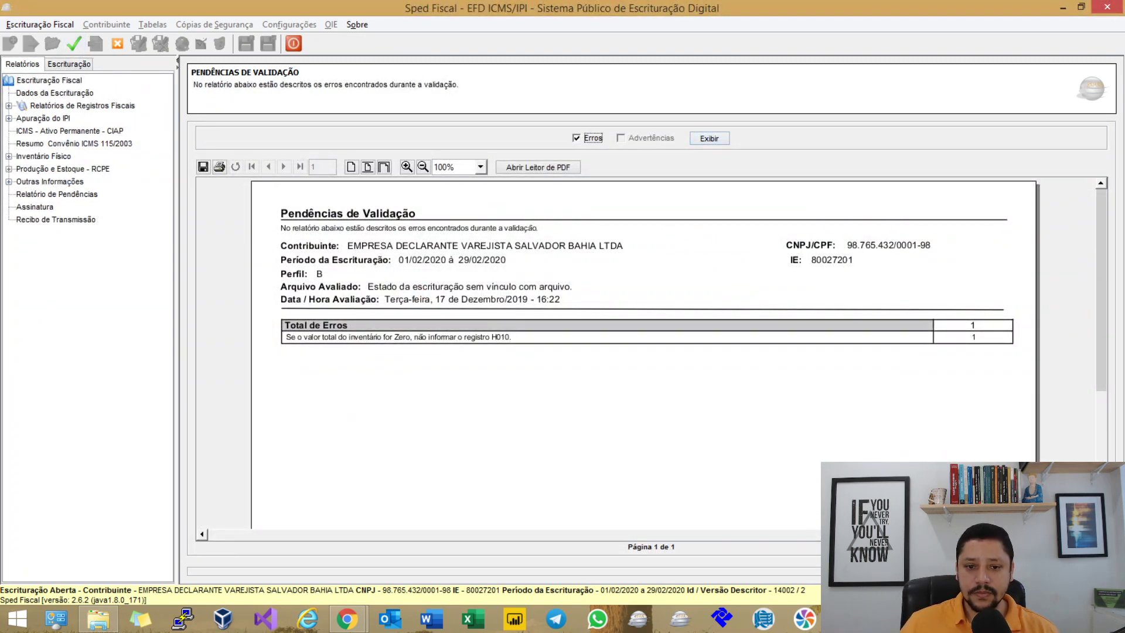
click(709, 139)
scroll(644, 351, down, 4)
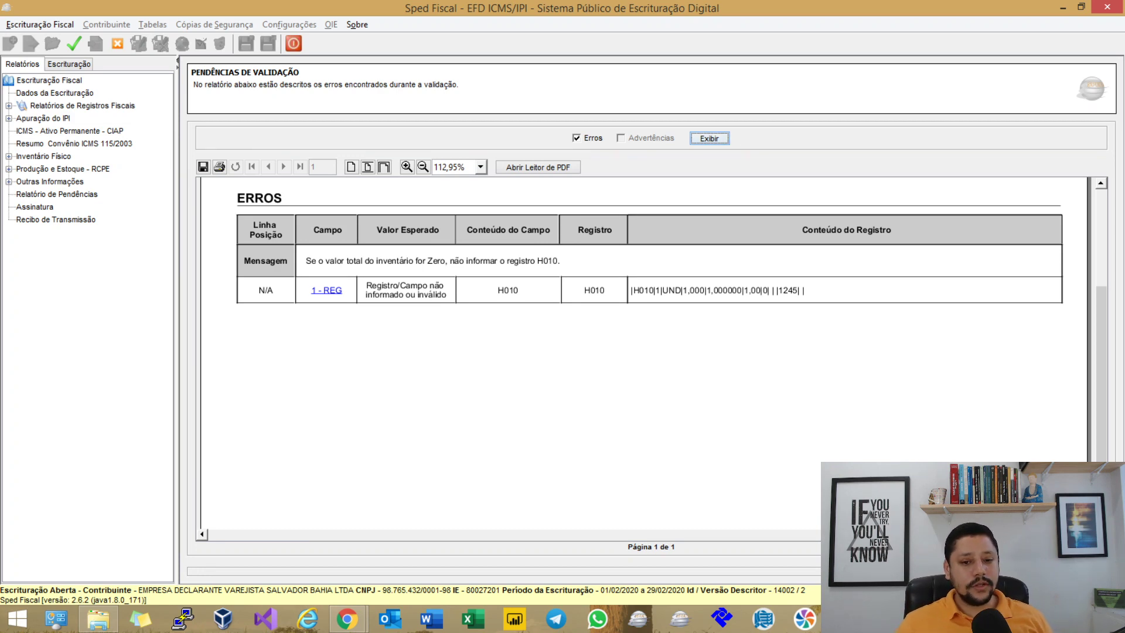
key(alt+Tab)
key(alt+Tab)
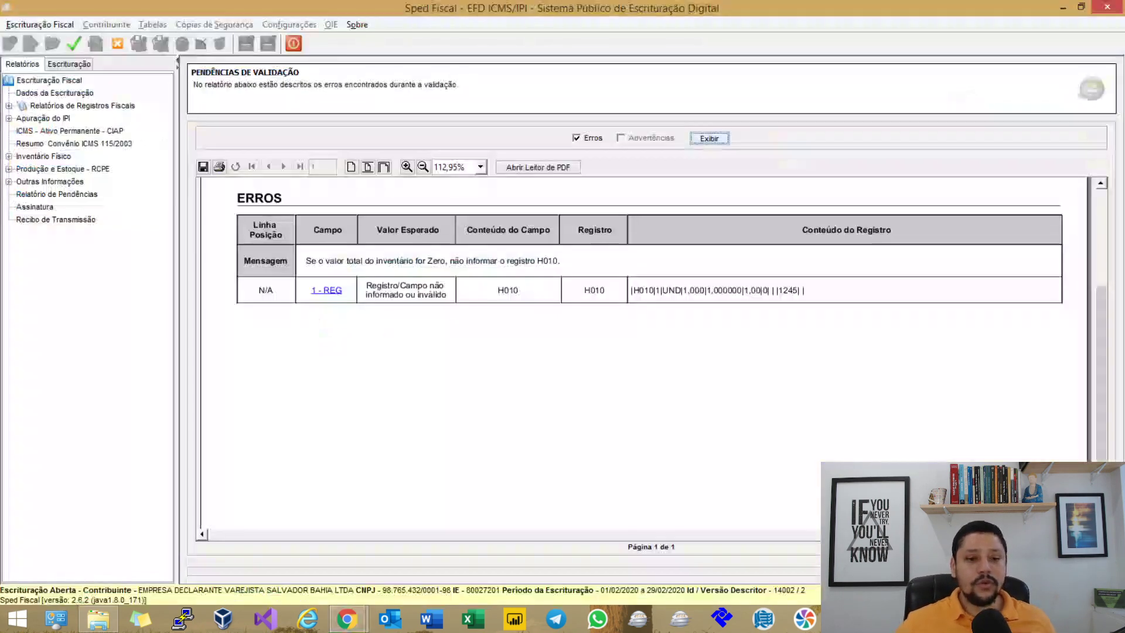
Step: Open the H010 record flagged in the error report, review its fields and save it
key(alt+Tab)
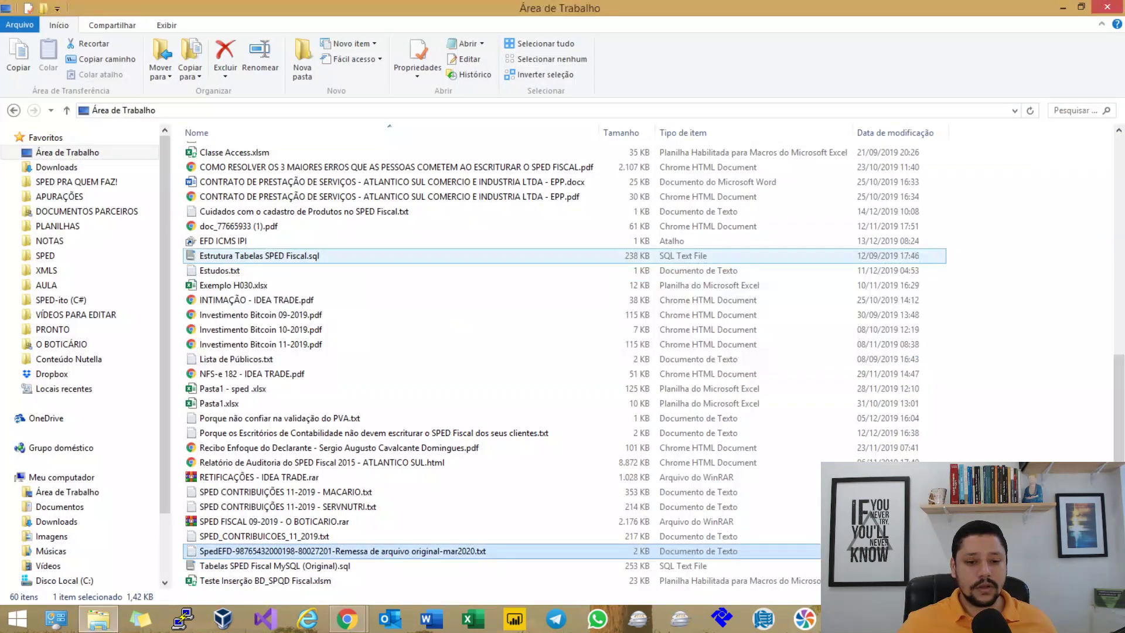
key(alt+Tab)
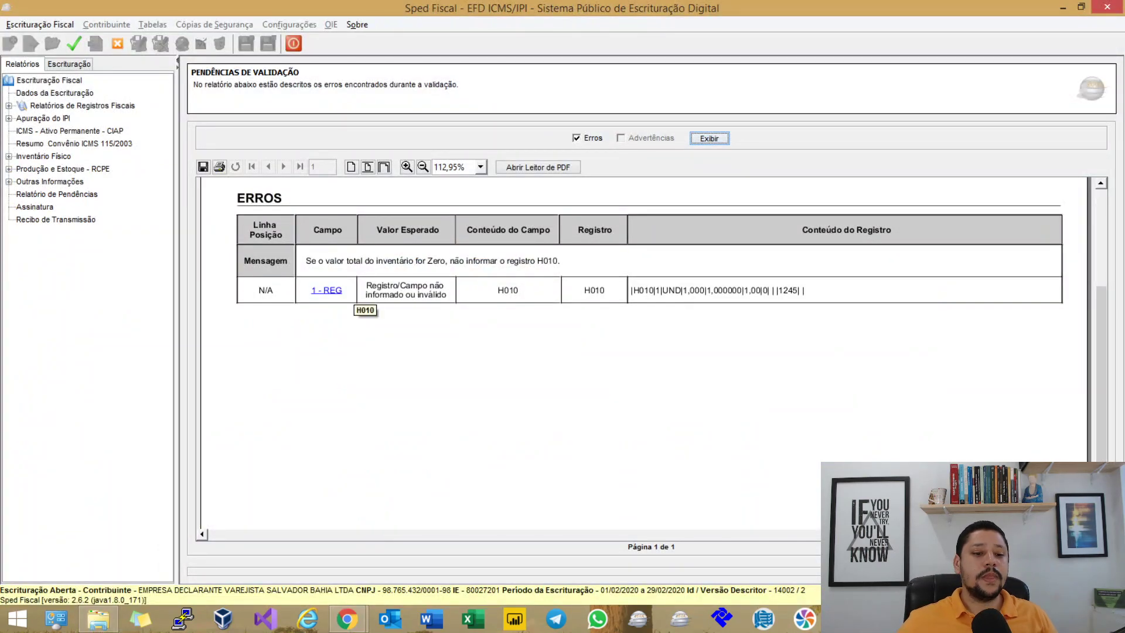
click(326, 290)
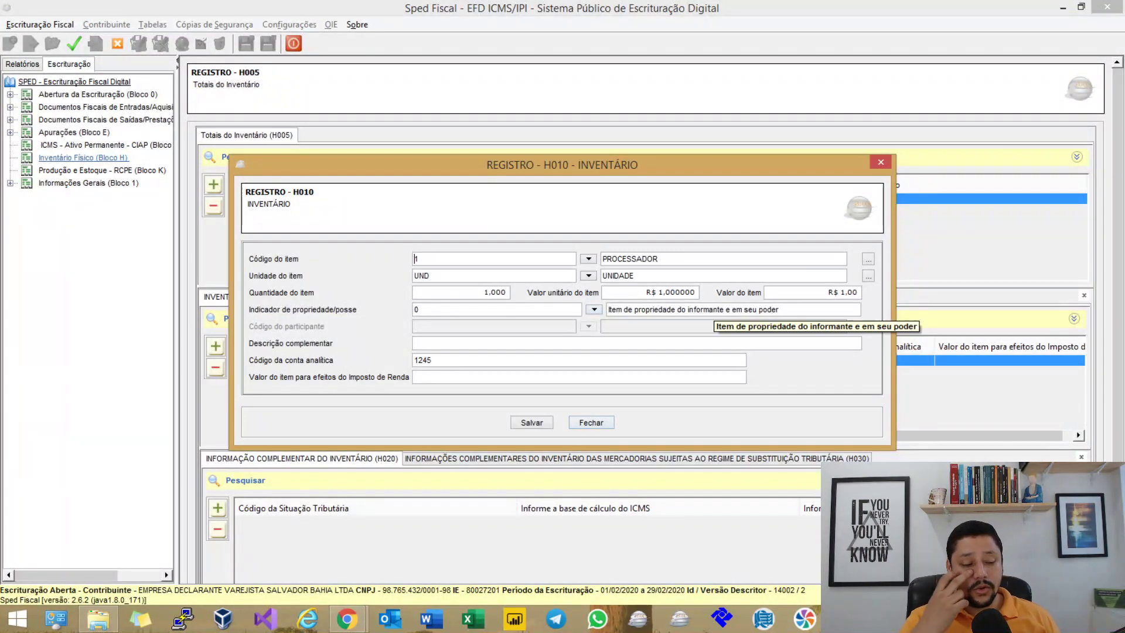
click(532, 422)
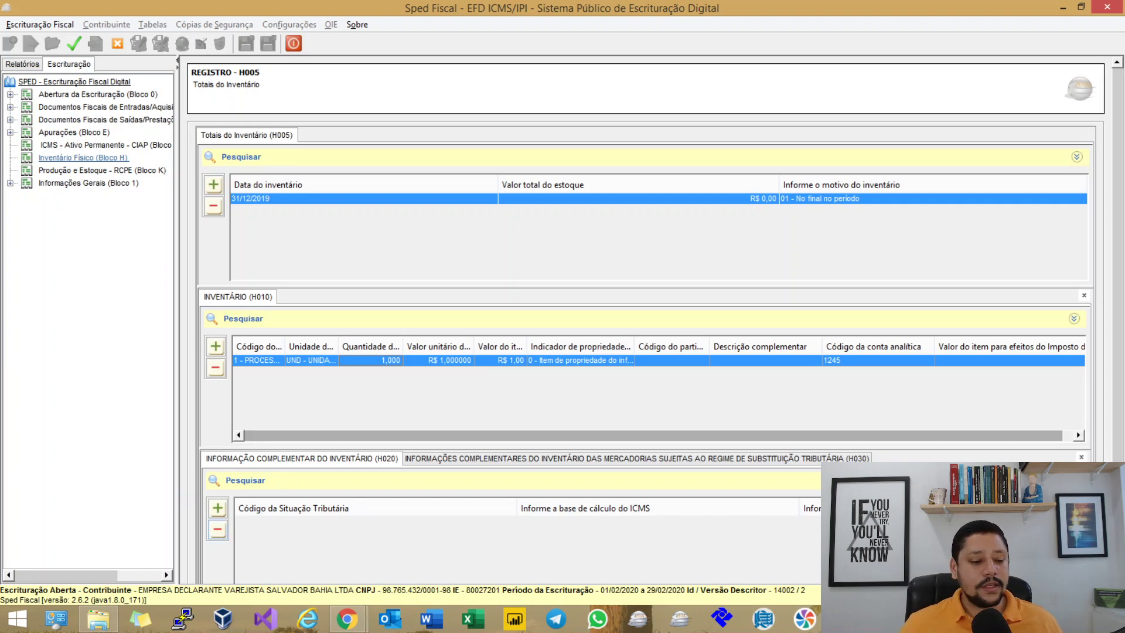
click(98, 619)
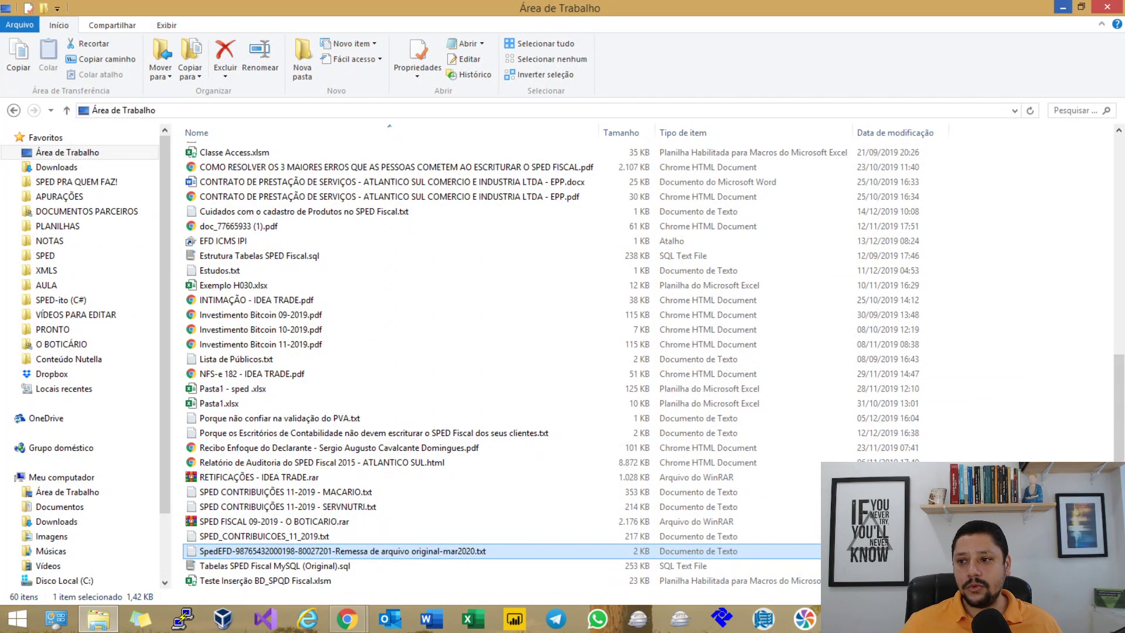
click(1063, 7)
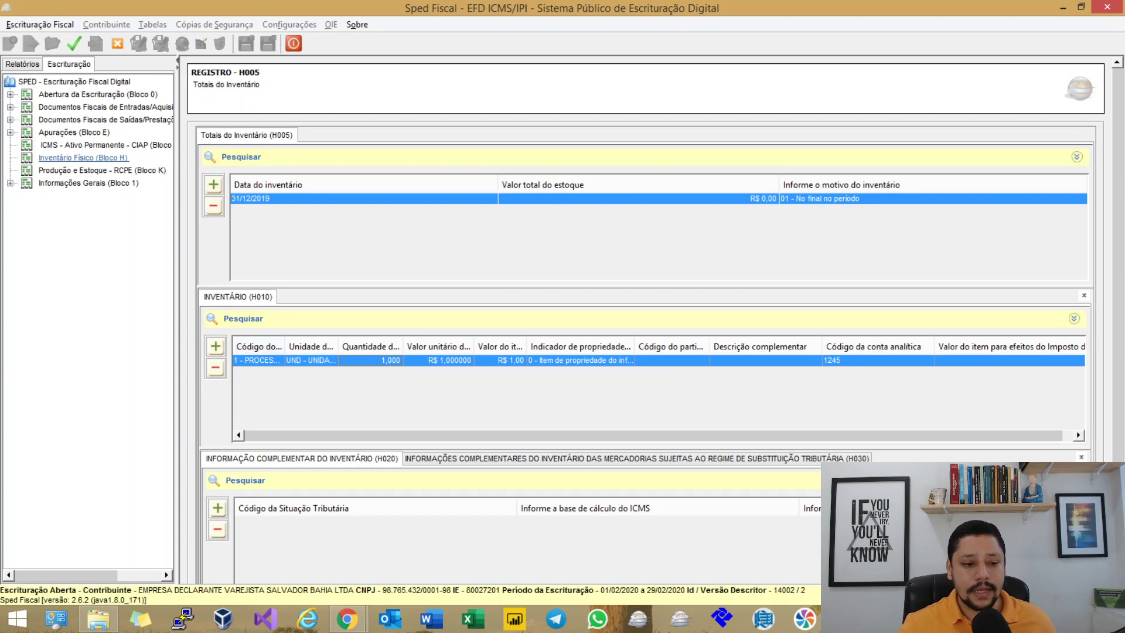
Step: Delete the H010 inventory item and revalidate the bookkeeping, letting the system regenerate the apuração records
click(215, 368)
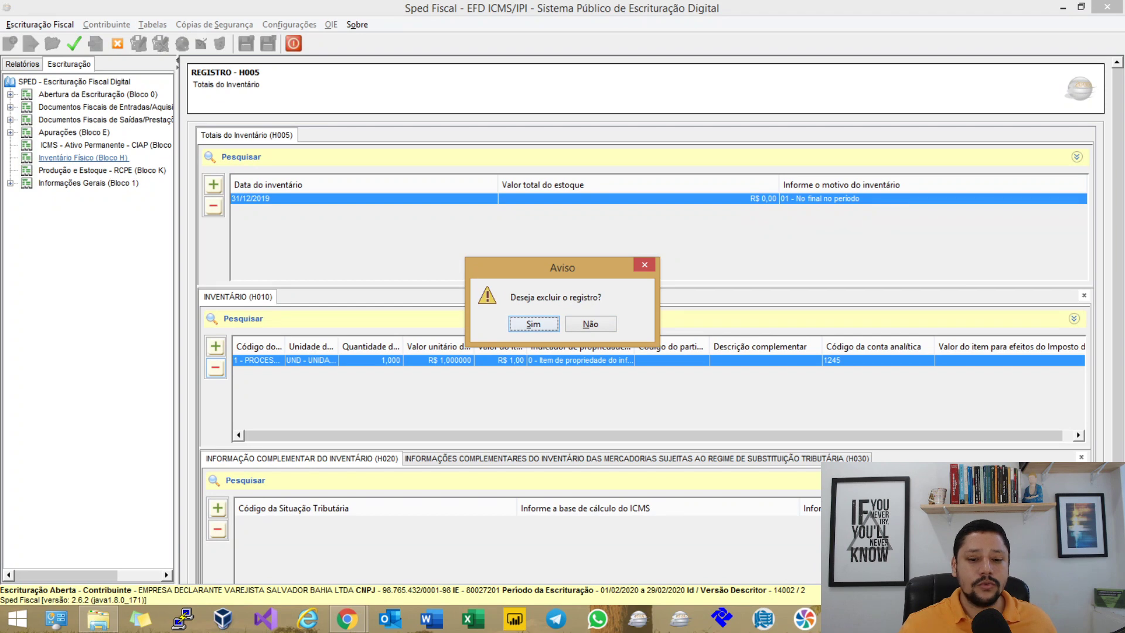
key(Return)
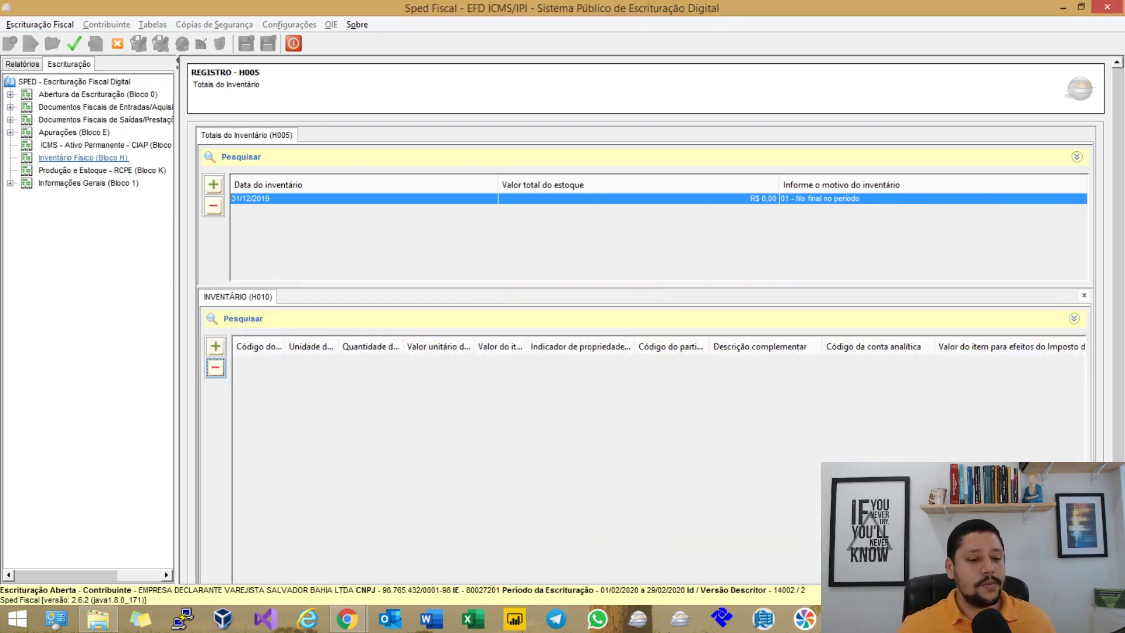
click(74, 43)
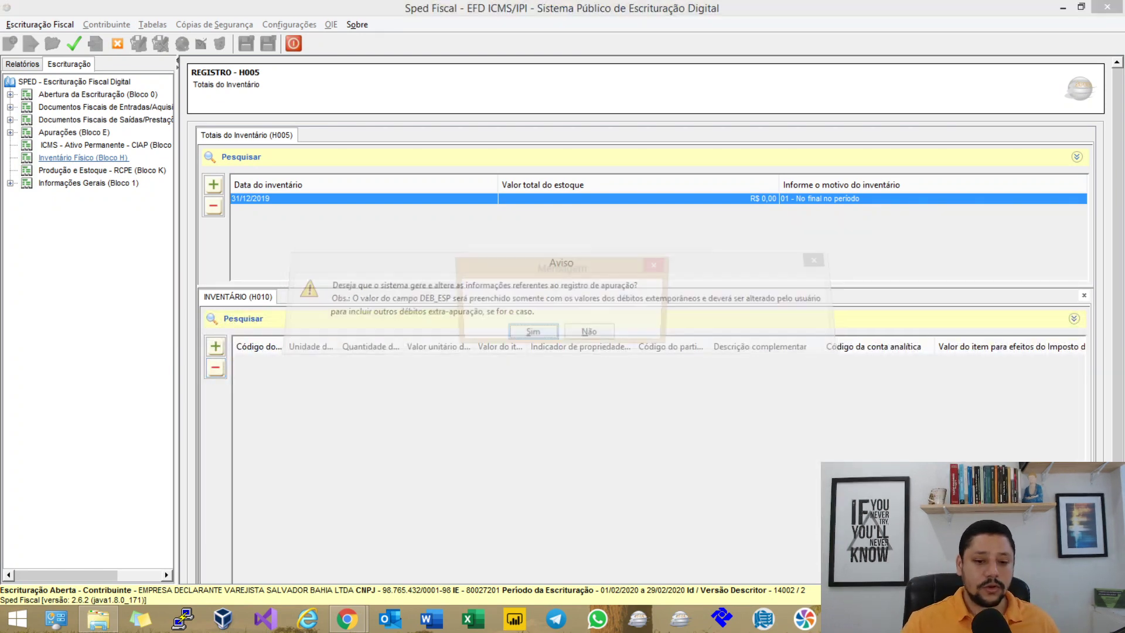
key(Return)
key(Return)
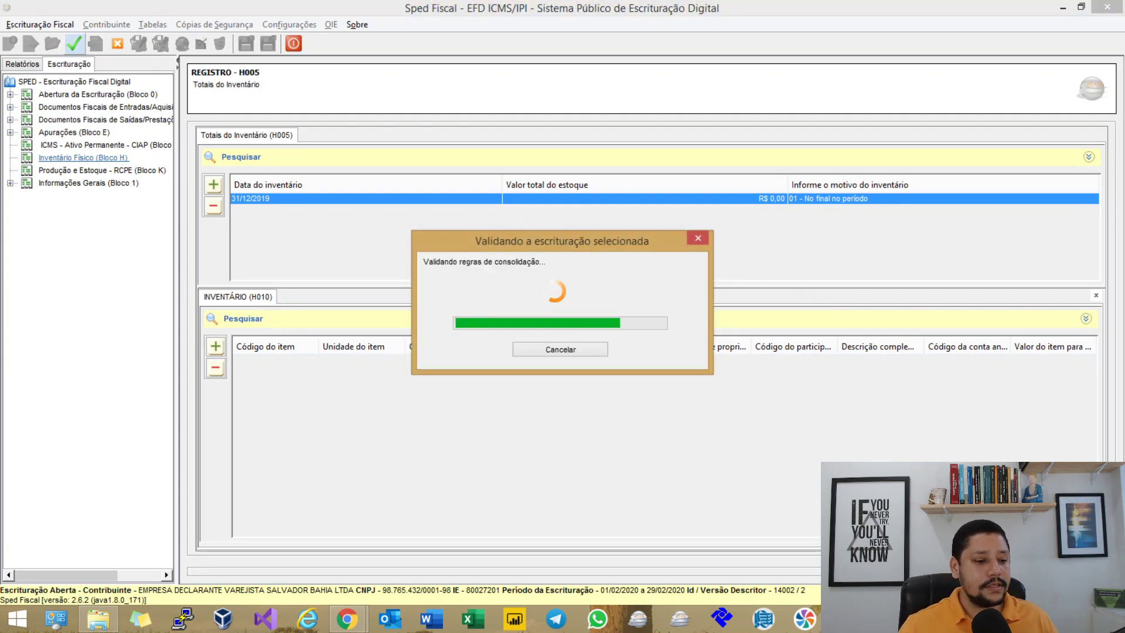
key(Return)
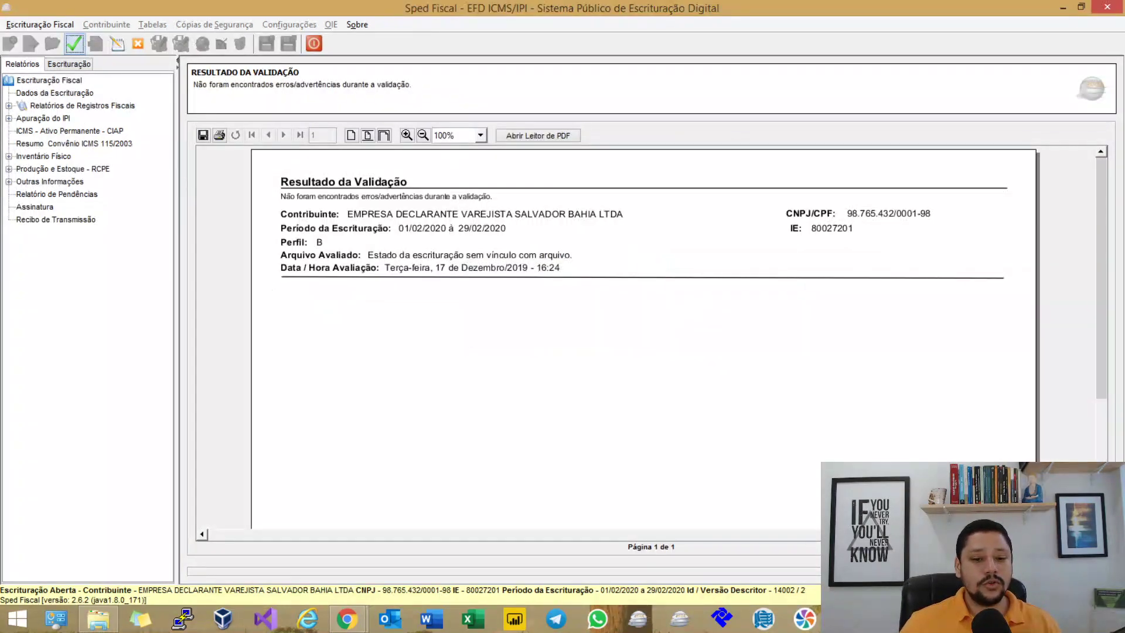
Step: Put the bookkeeping back into editing, select the 31/12/2019 H005 record and validate the bookkeeping again
click(118, 44)
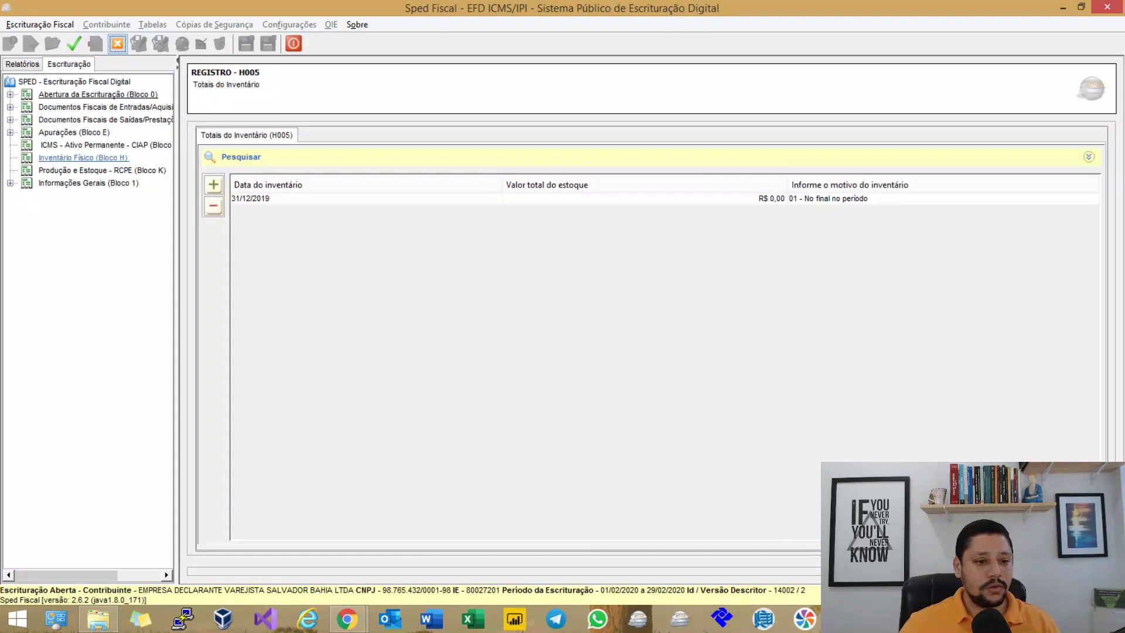
click(366, 198)
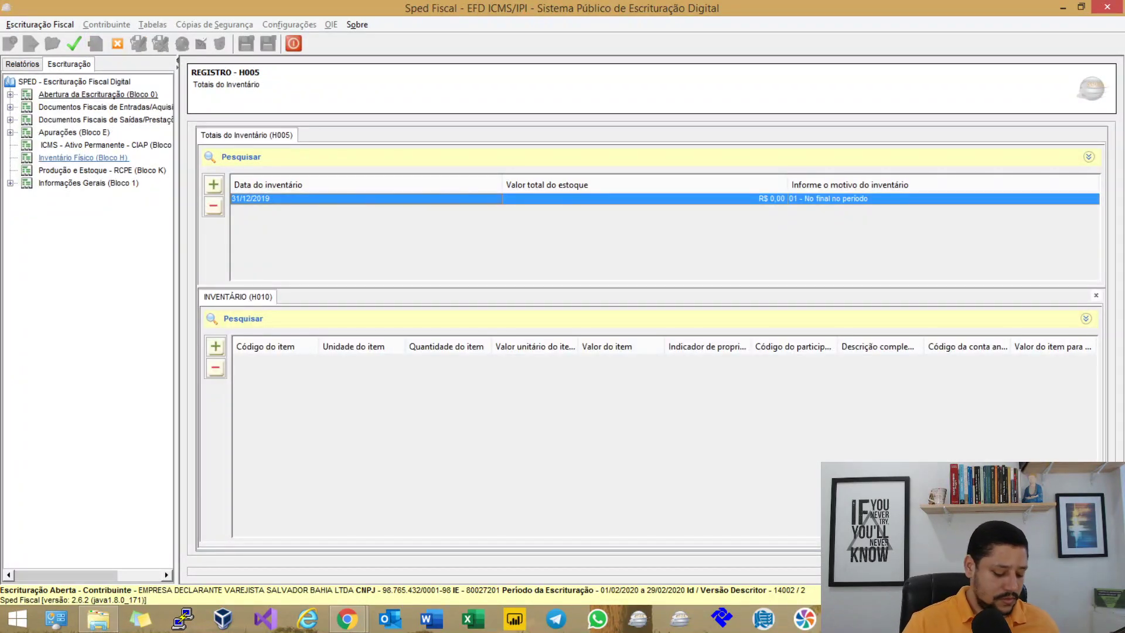
key(ctrl+g)
key(Return)
key(Return)
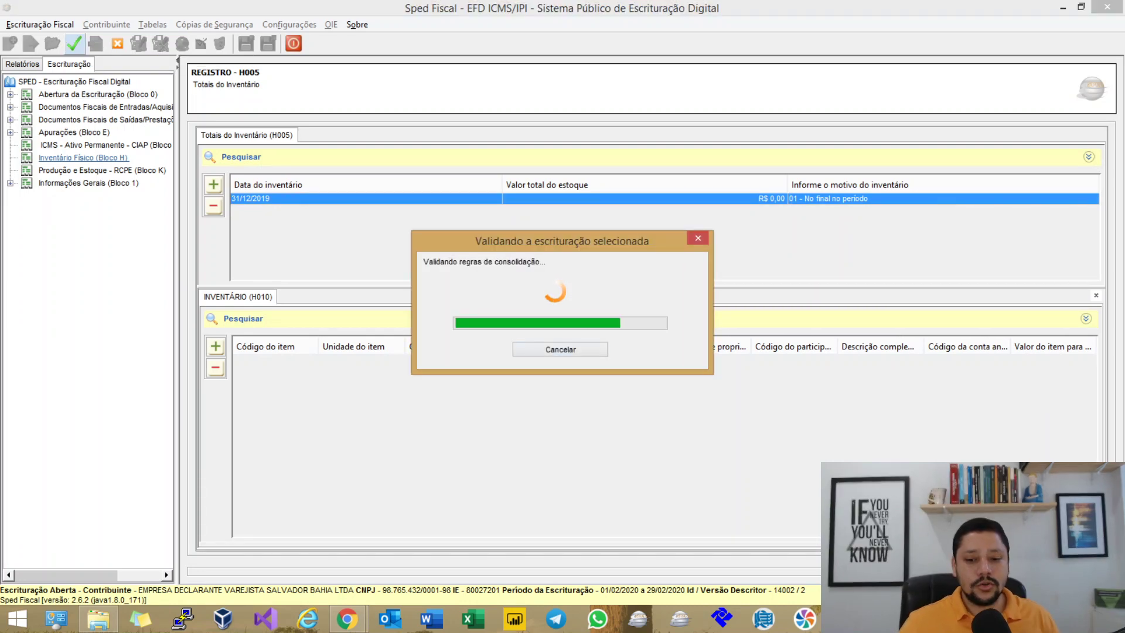
key(Return)
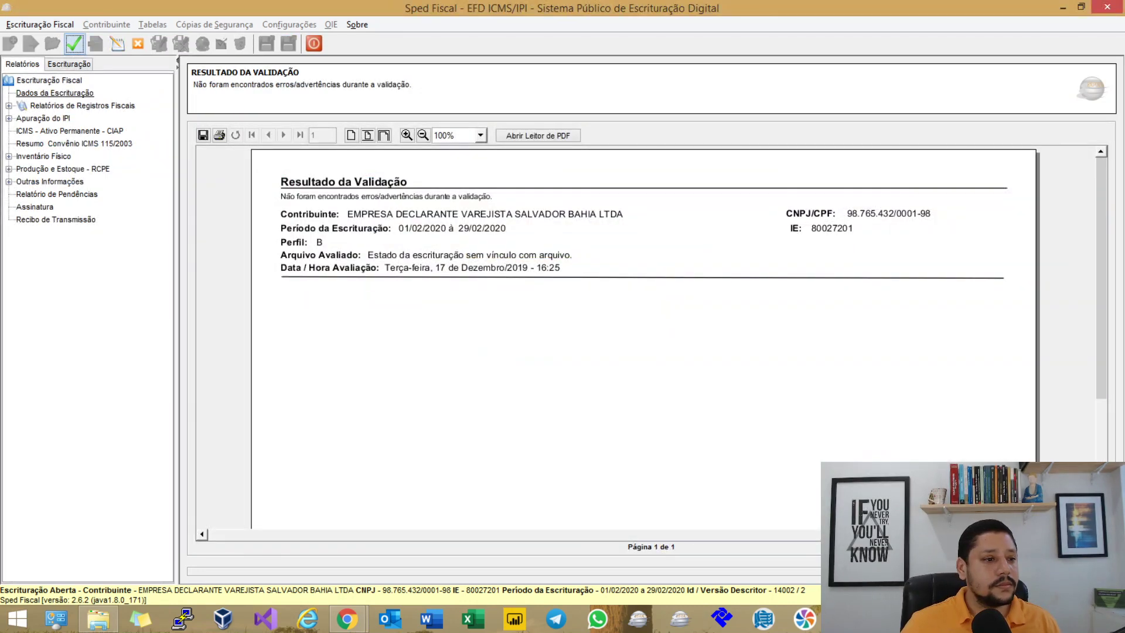
Step: Open the Item/Produtos (0200) table under Tabelas do Contribuinte and re-enable editing of the bookkeeping
click(69, 64)
click(97, 94)
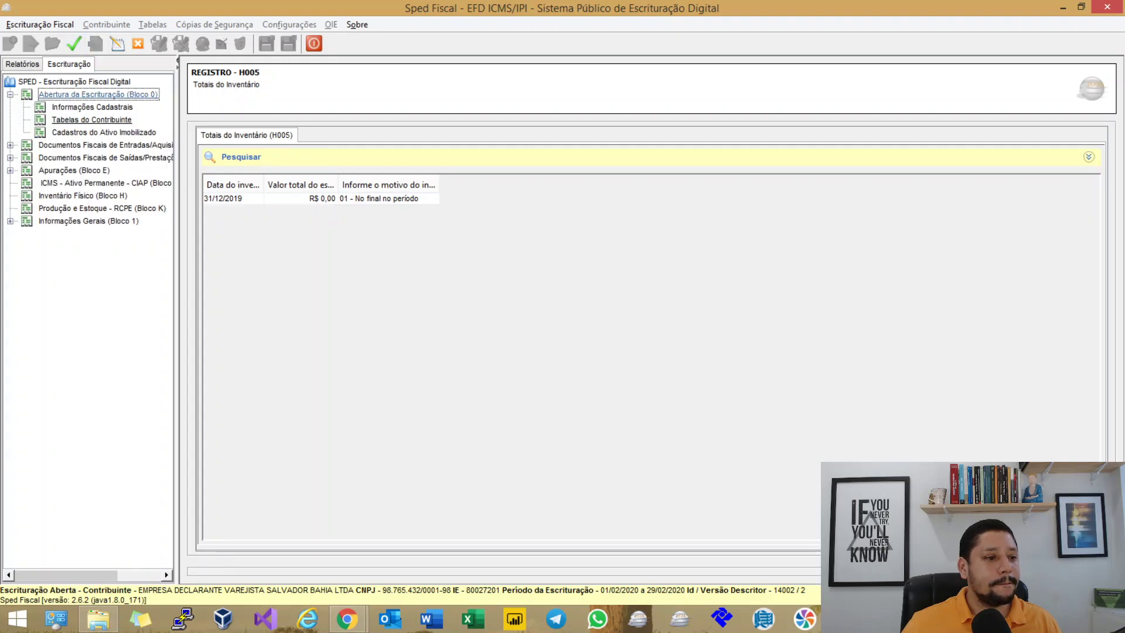
click(91, 120)
click(397, 135)
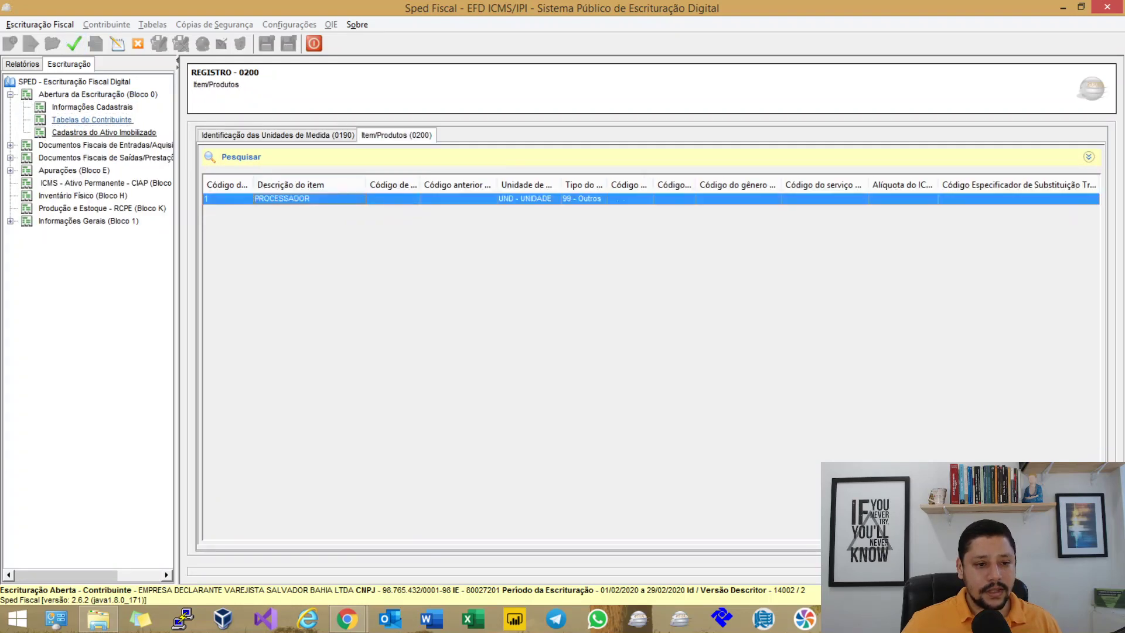
click(117, 43)
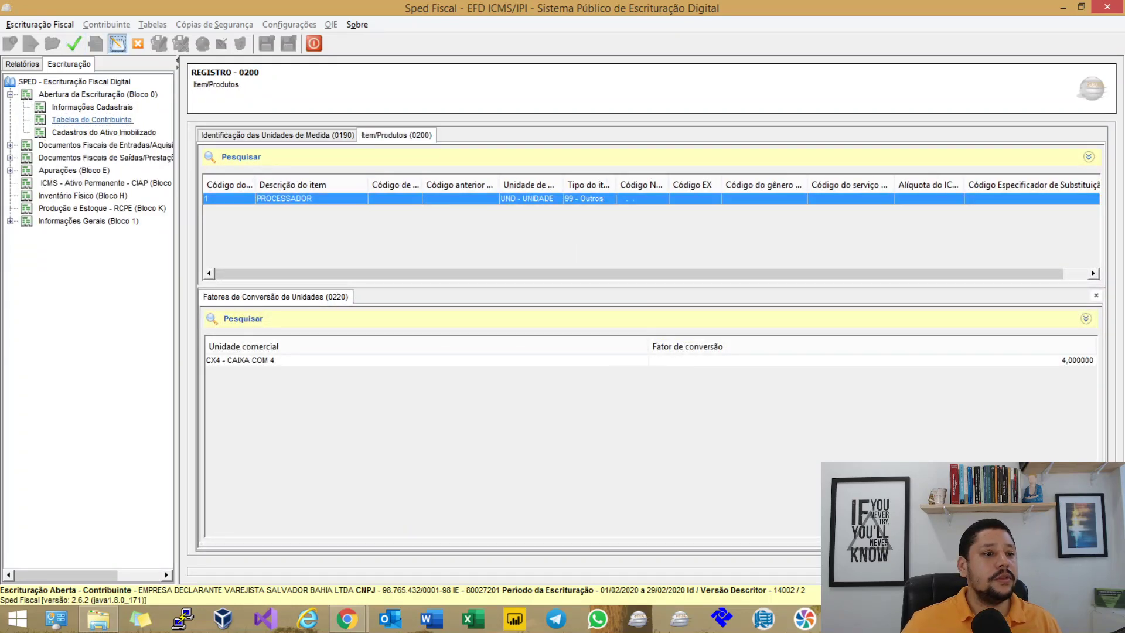
Step: Look through the incoming fiscal documents, validation result and CIAP sections, ending on Inventário Físico (Bloco H)
double_click(106, 145)
click(108, 158)
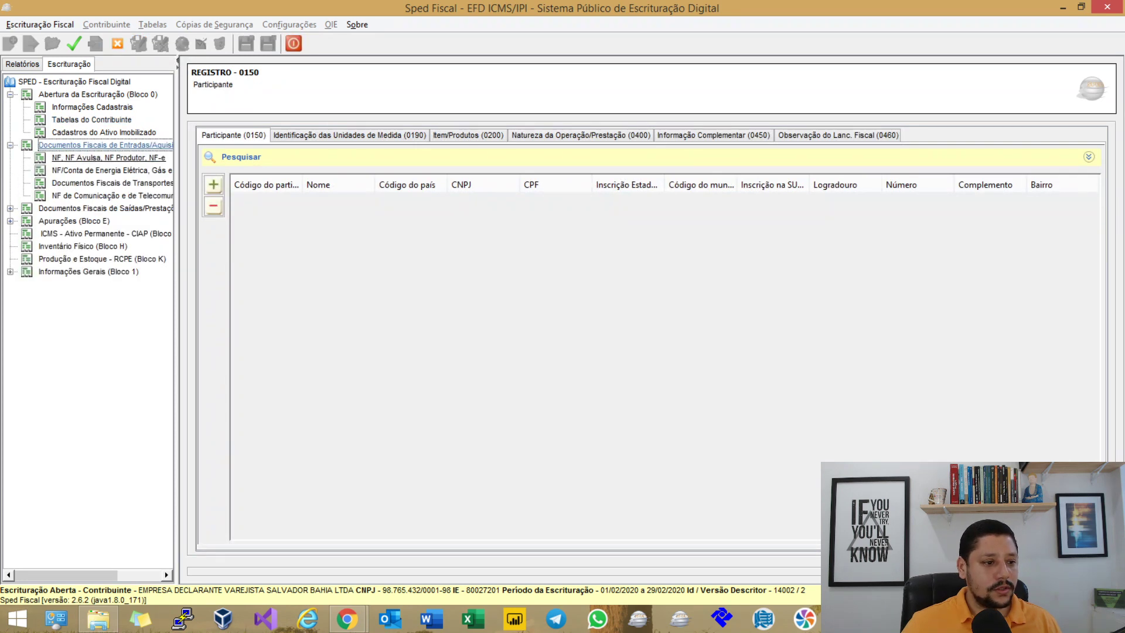
click(112, 196)
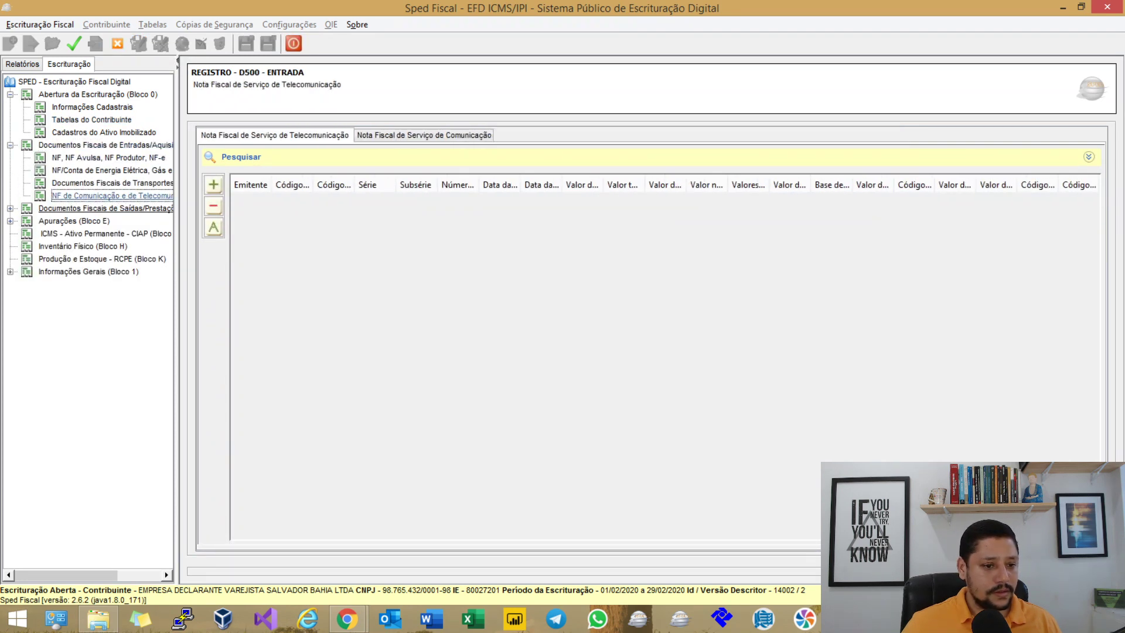
click(23, 64)
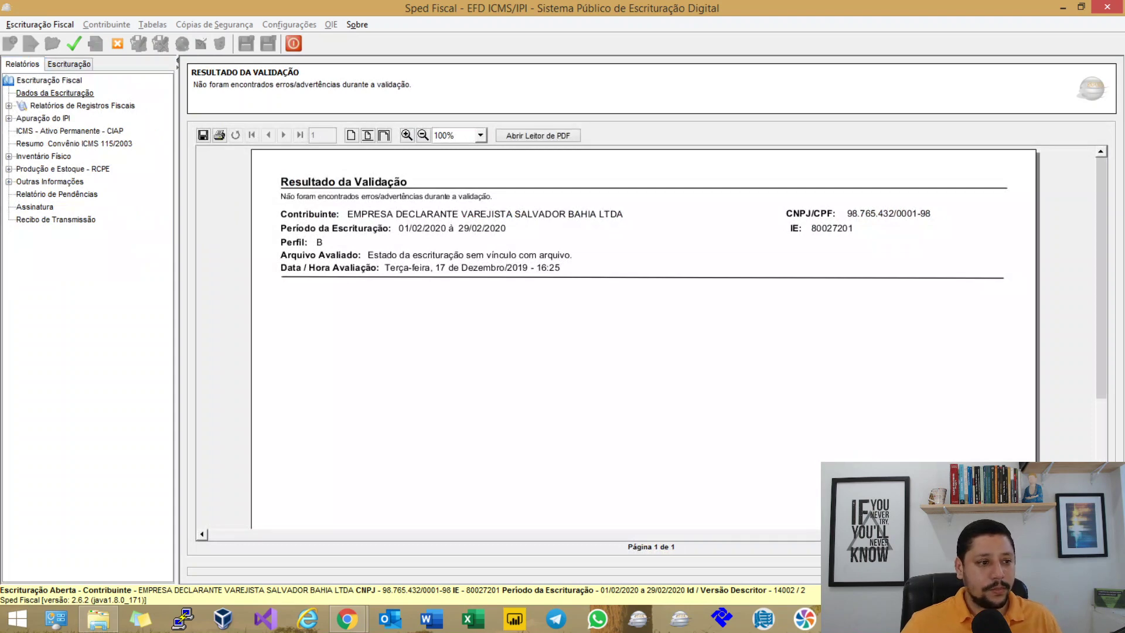
click(68, 63)
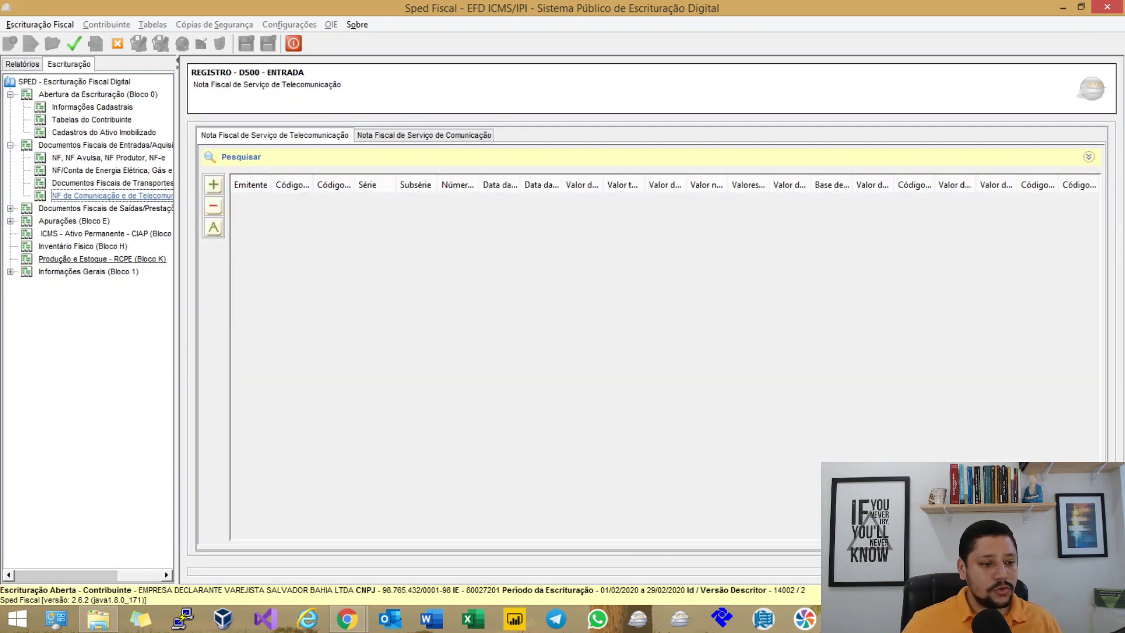
click(82, 246)
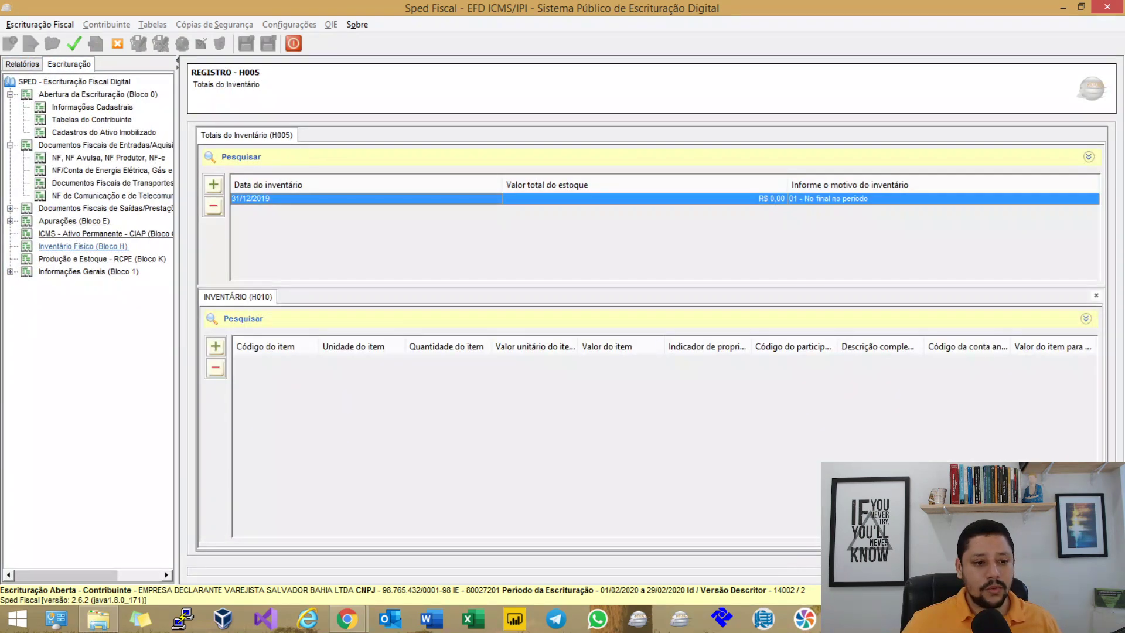
click(102, 259)
click(105, 234)
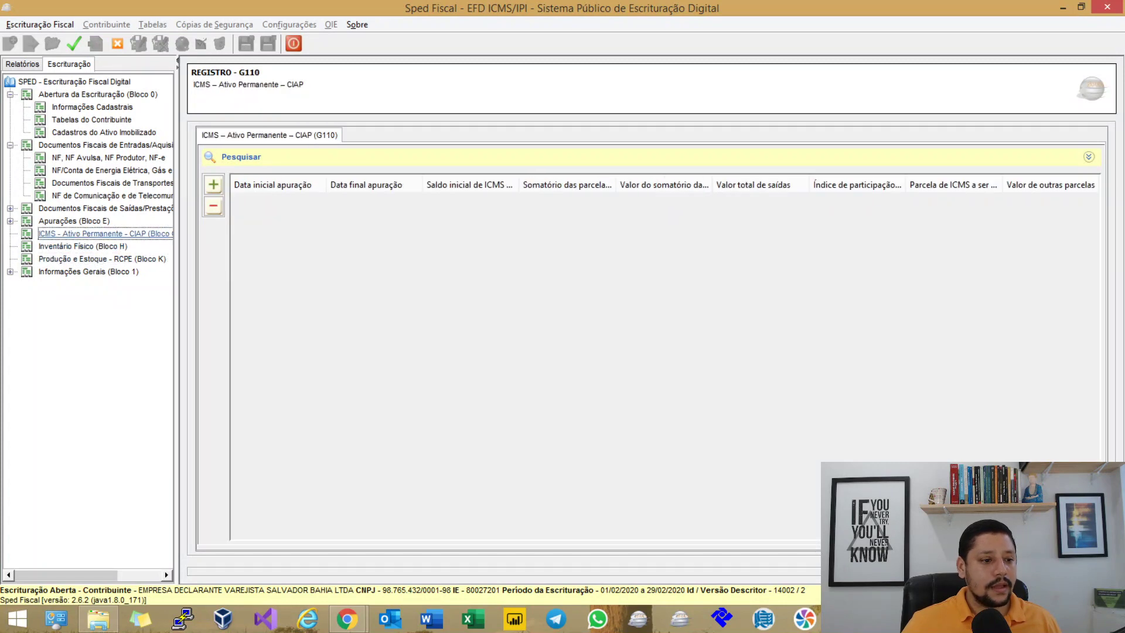
click(82, 246)
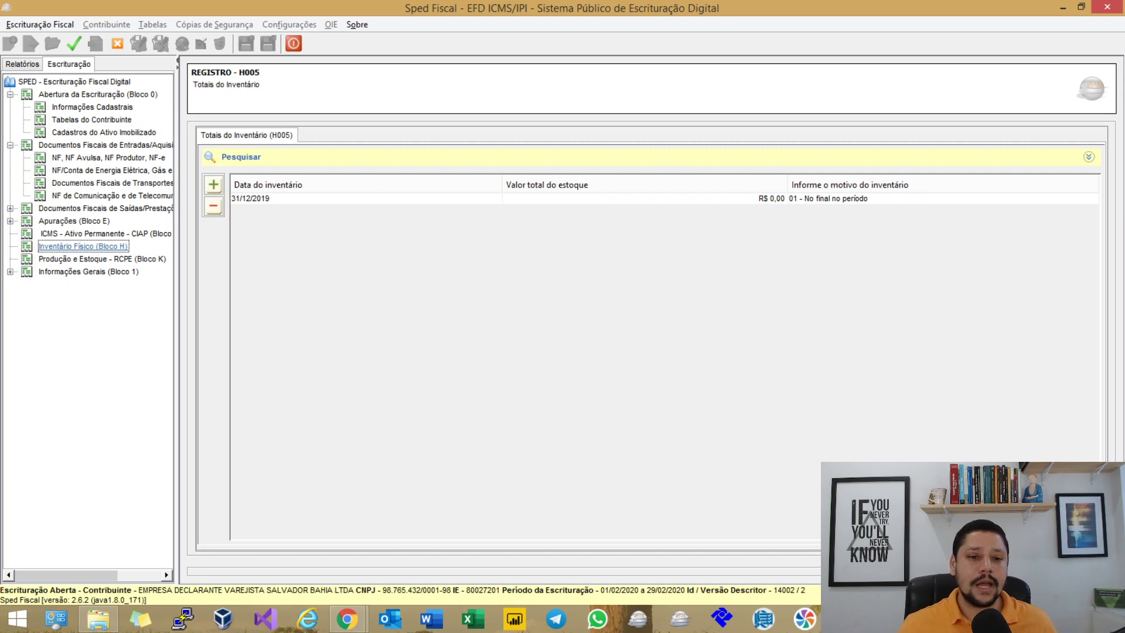
Step: Switch to the MindMeister mind map and expand Campo 04: Motivo do Inventário (MOT_INV) to read its reason codes
key(alt+Tab)
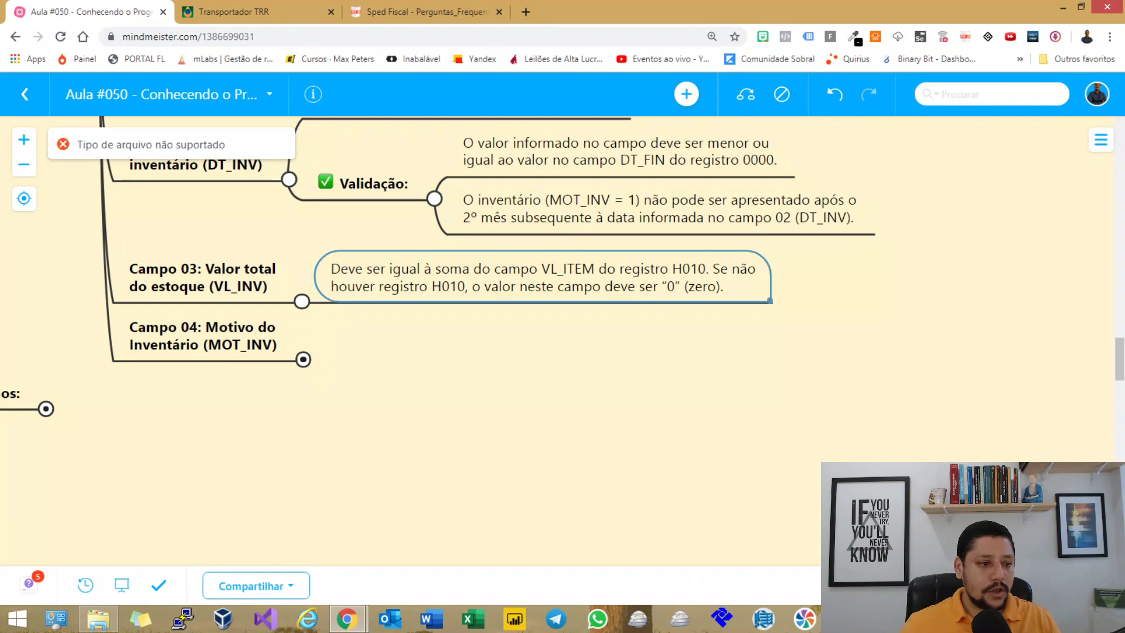
click(203, 335)
text(Informe um dos seguintes códigos para registrar o motivo do Inventário:)
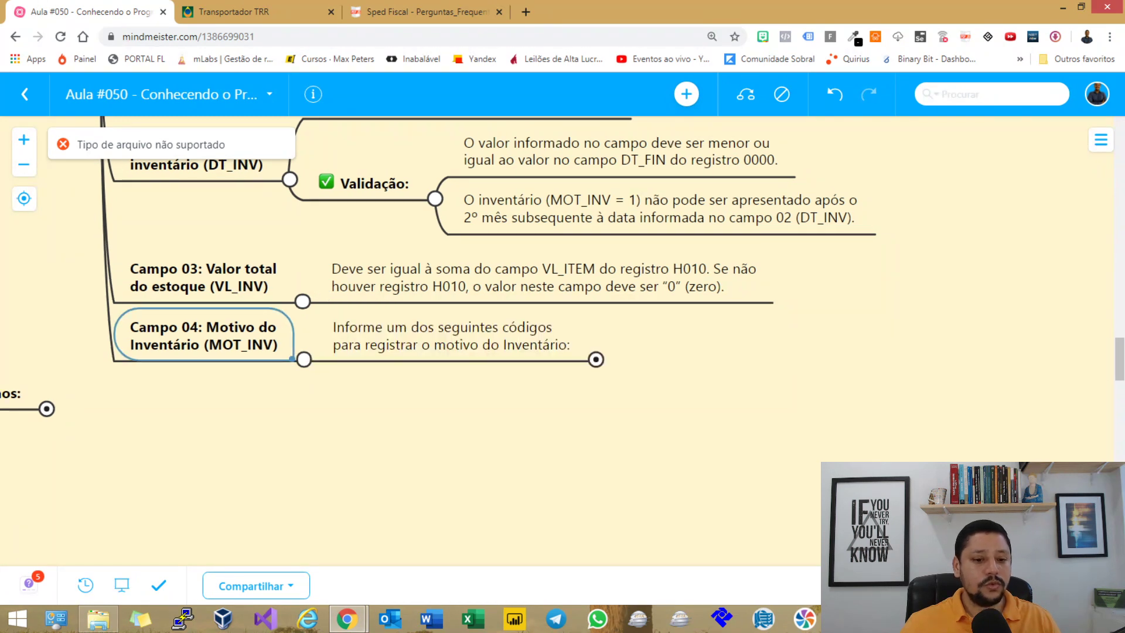
click(596, 359)
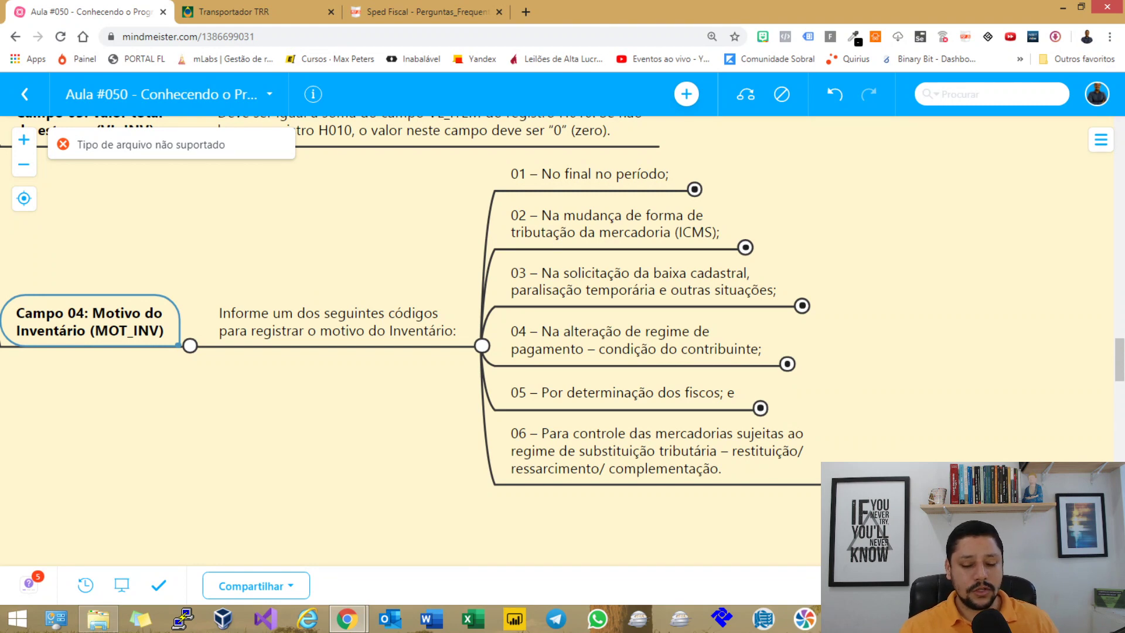
click(589, 174)
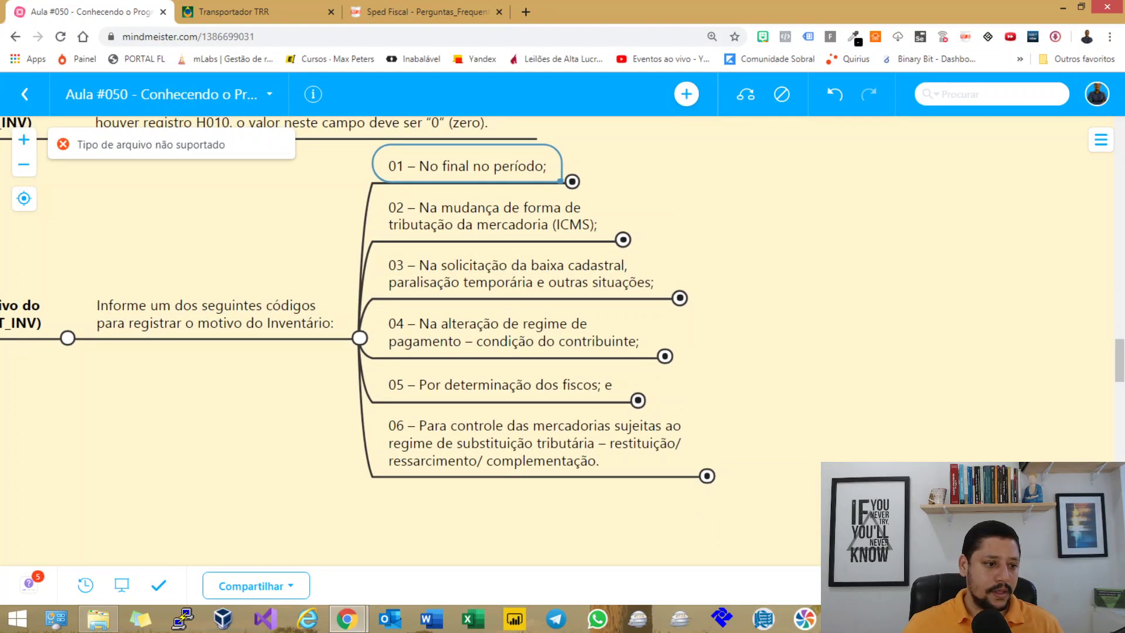
key(Down)
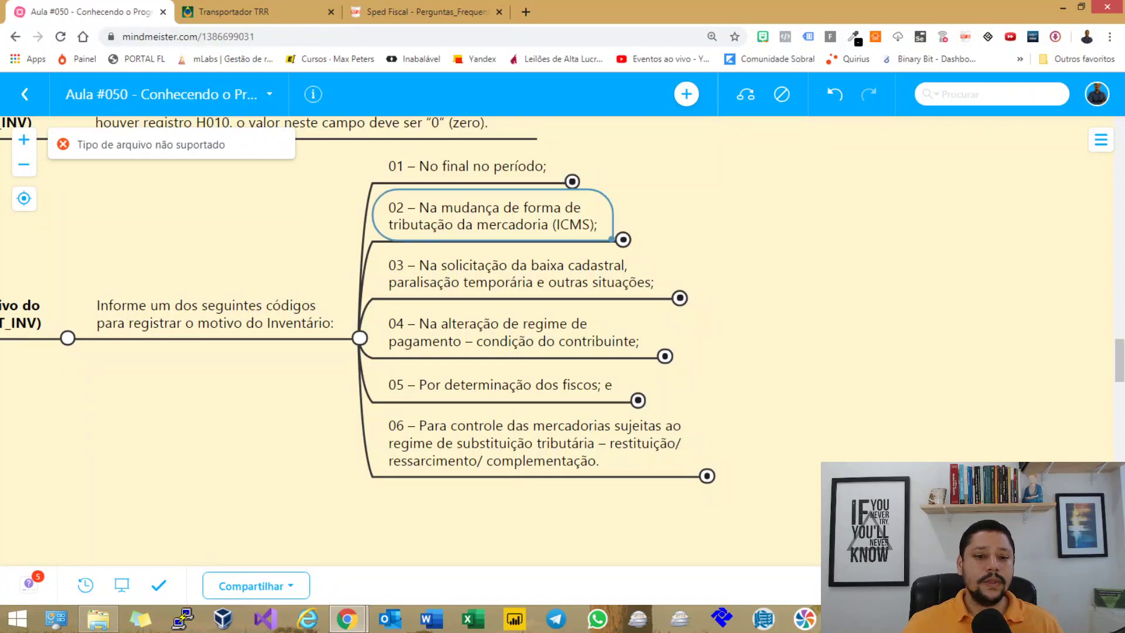
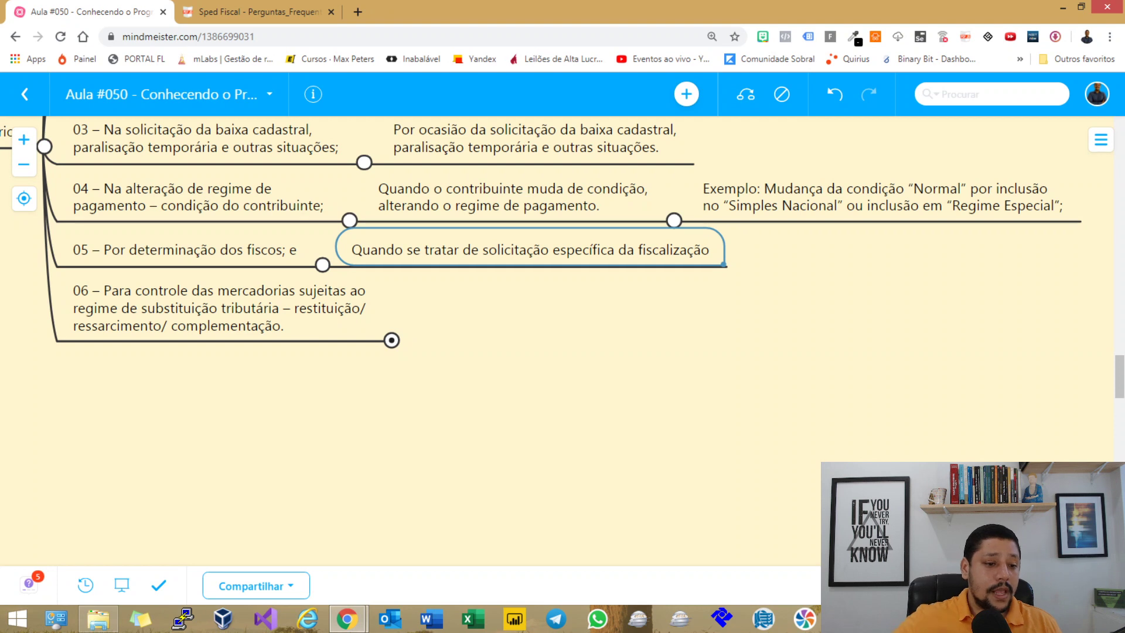
Step: Expand reason code 06 for goods under tax substitution and its Validação branch to read the rule
click(219, 308)
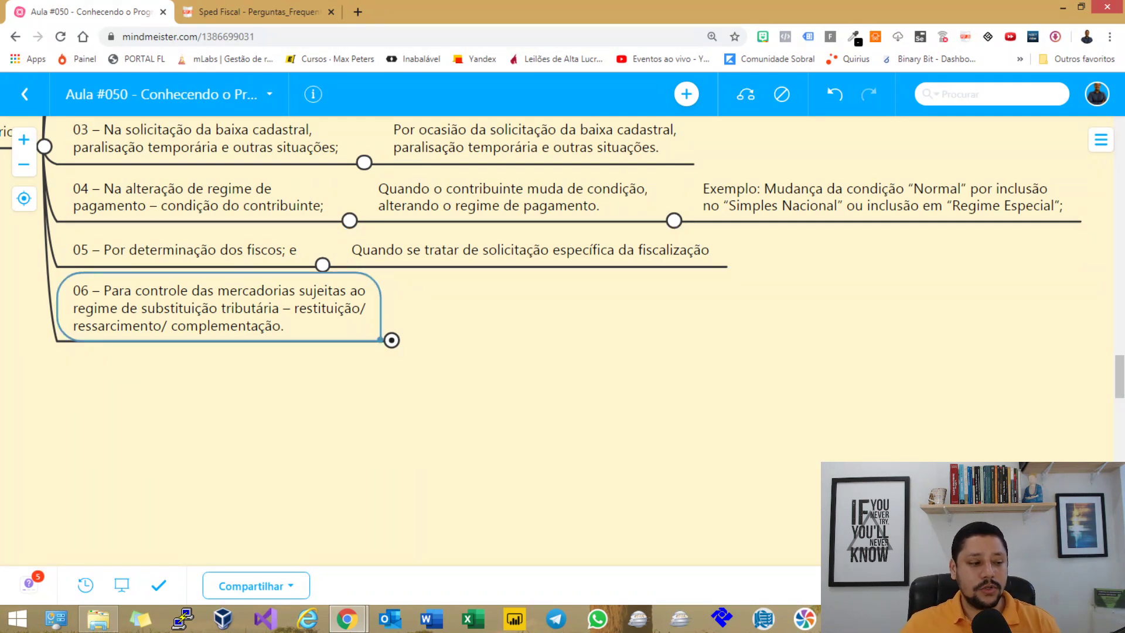
key(space)
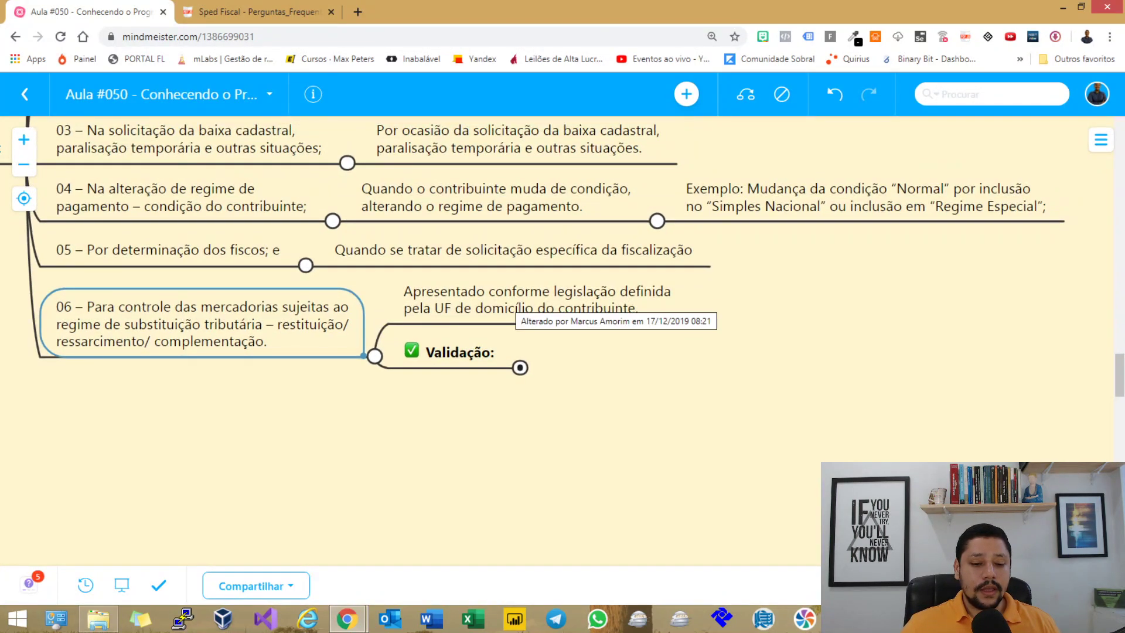
click(515, 302)
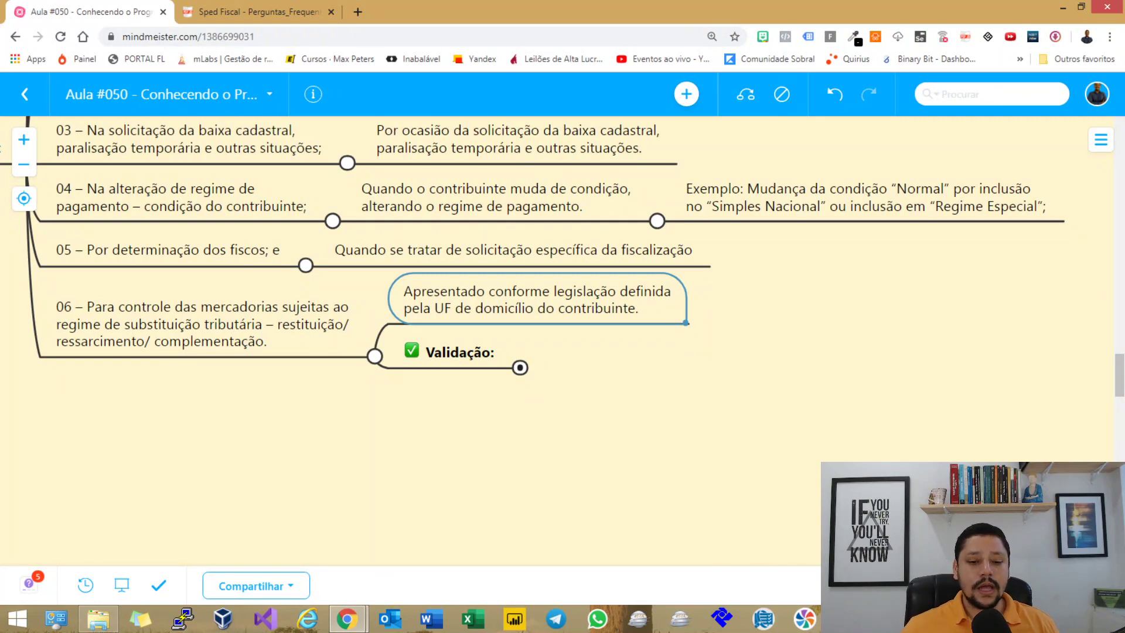
click(519, 368)
drag(527, 410, 495, 289)
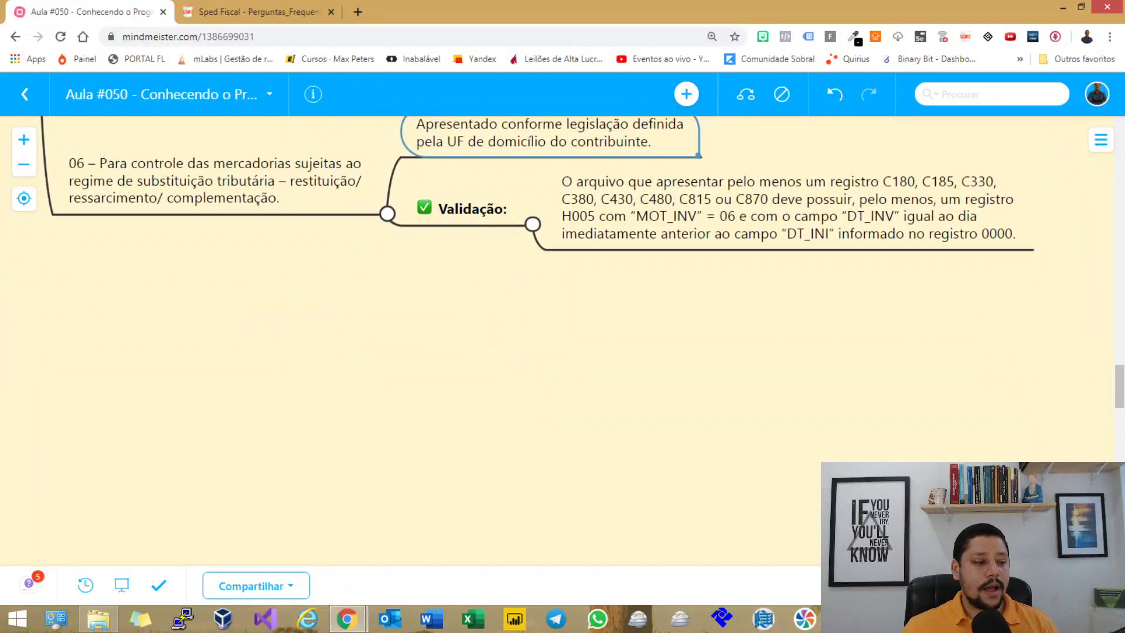
Step: Highlight the code 06 validation text passage by passage to read the H005, MOT_INV, DT_INV and DT_INI requirements
drag(645, 352, 575, 365)
click(719, 220)
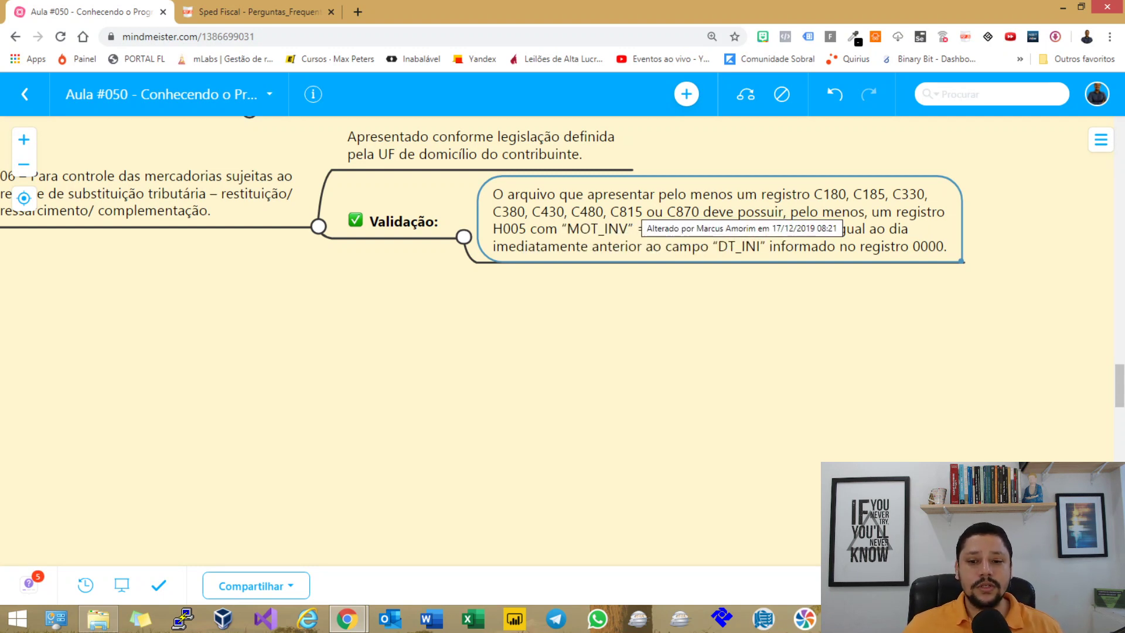
double_click(643, 210)
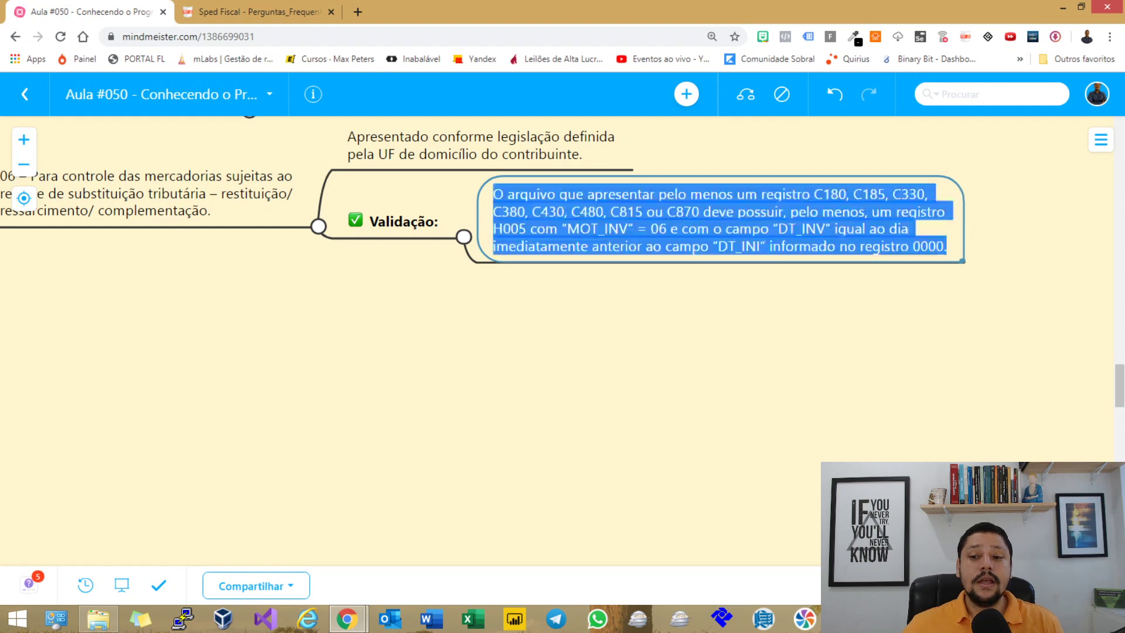
click(819, 211)
drag(511, 229, 580, 228)
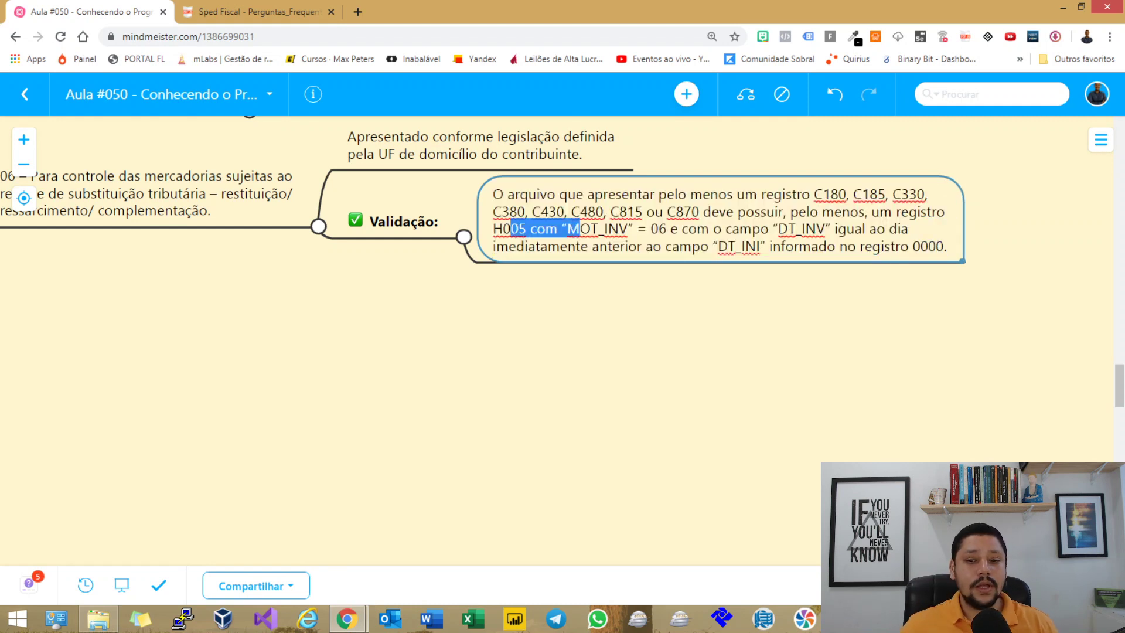
drag(688, 229, 911, 228)
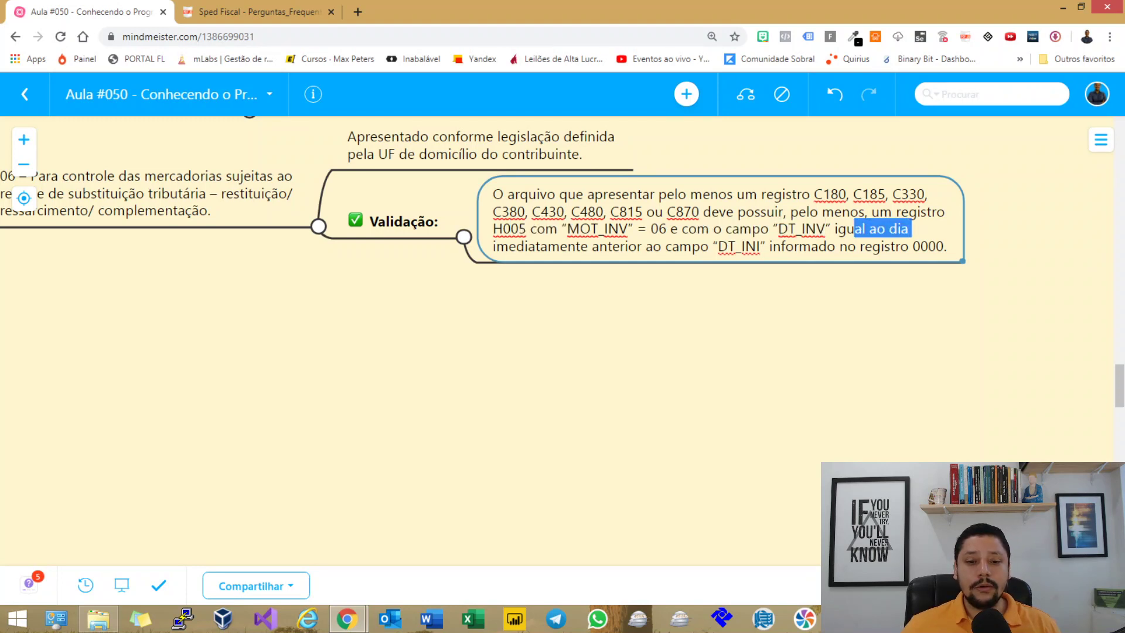
drag(515, 246, 947, 246)
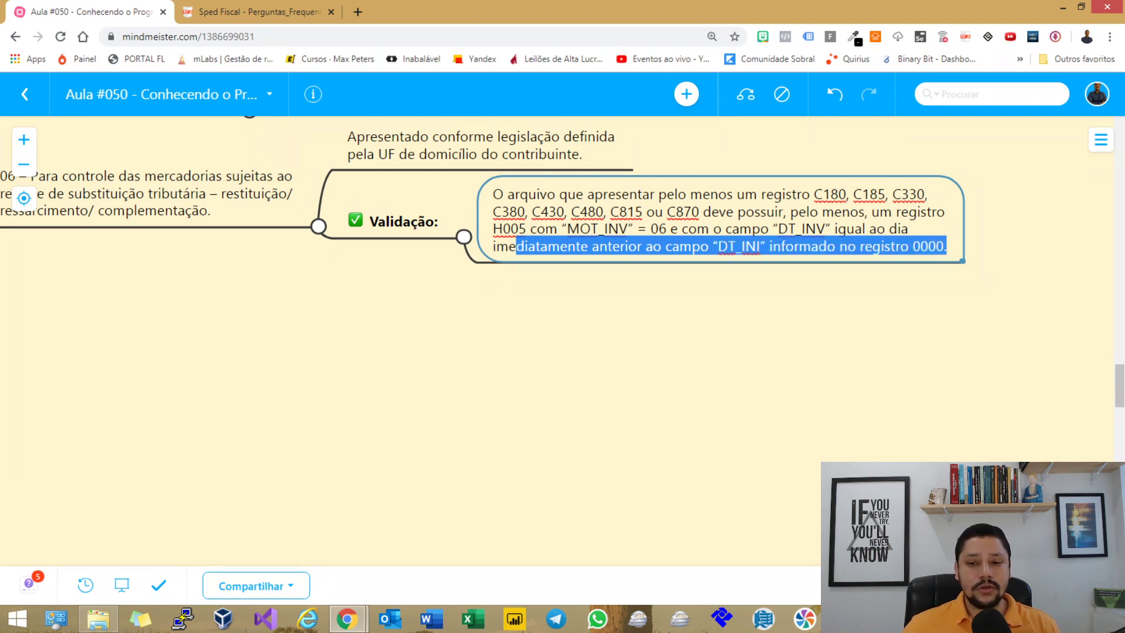
click(867, 229)
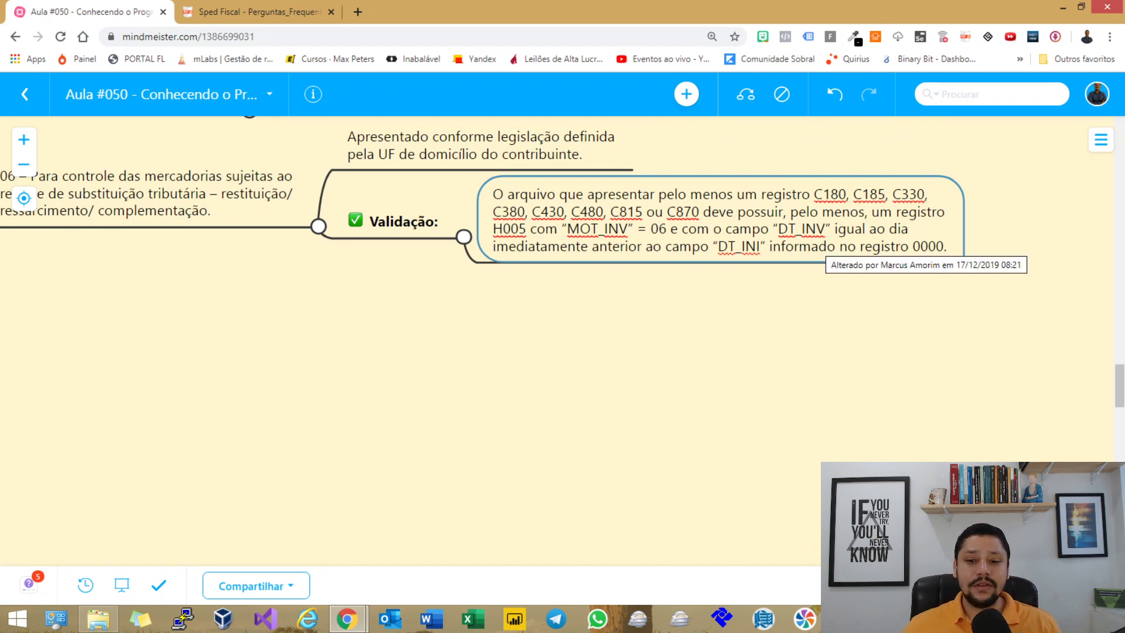
drag(651, 228, 678, 228)
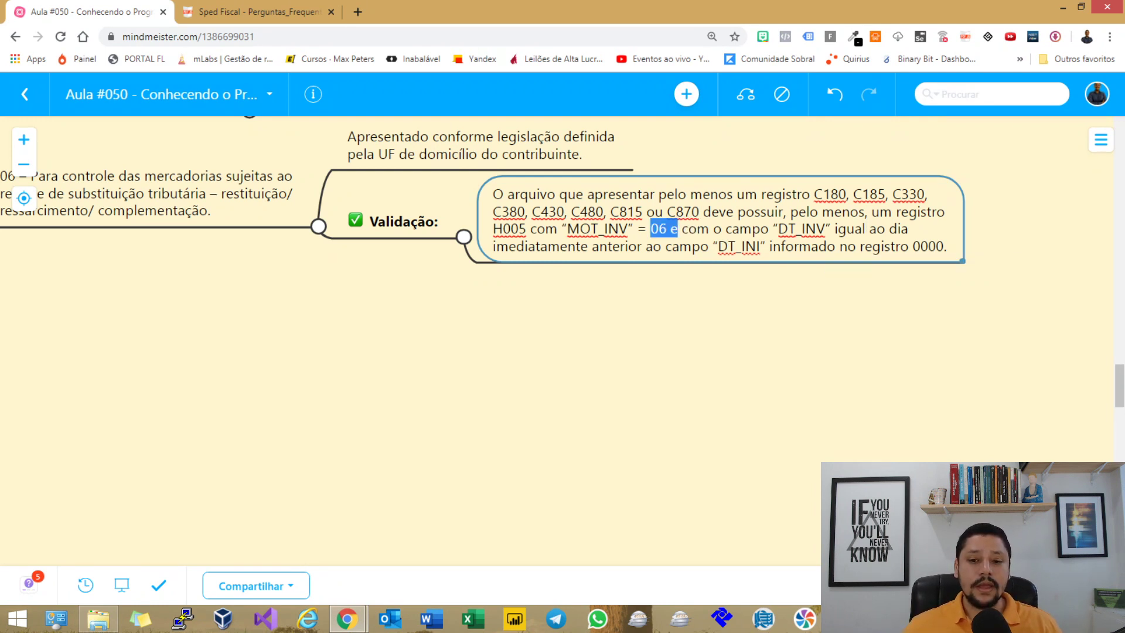
click(718, 246)
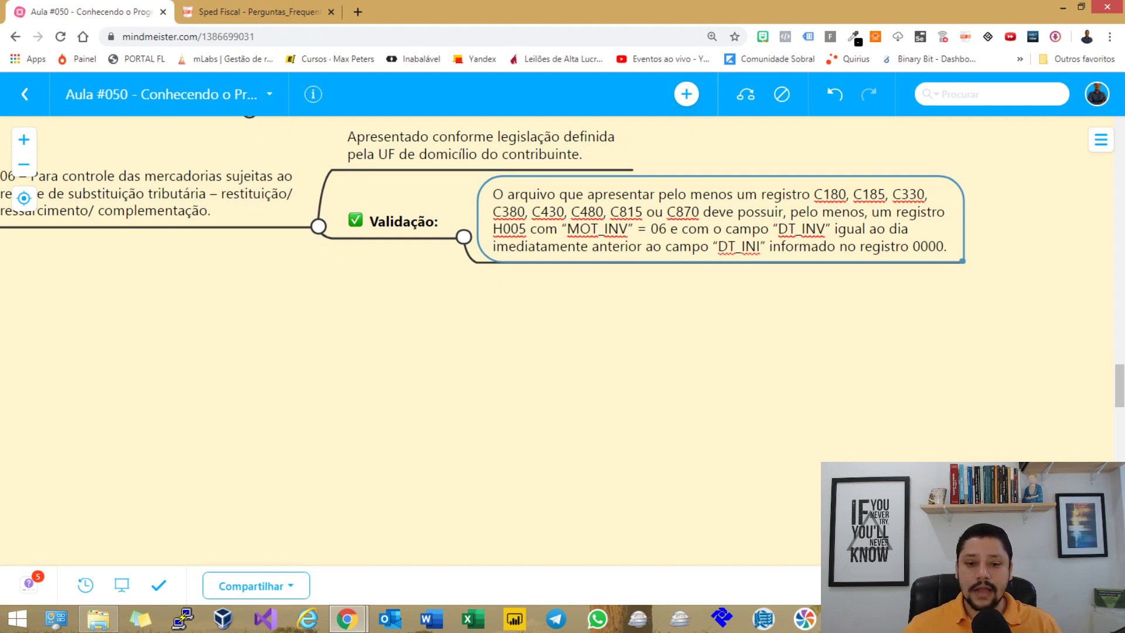
drag(524, 246, 937, 246)
click(944, 246)
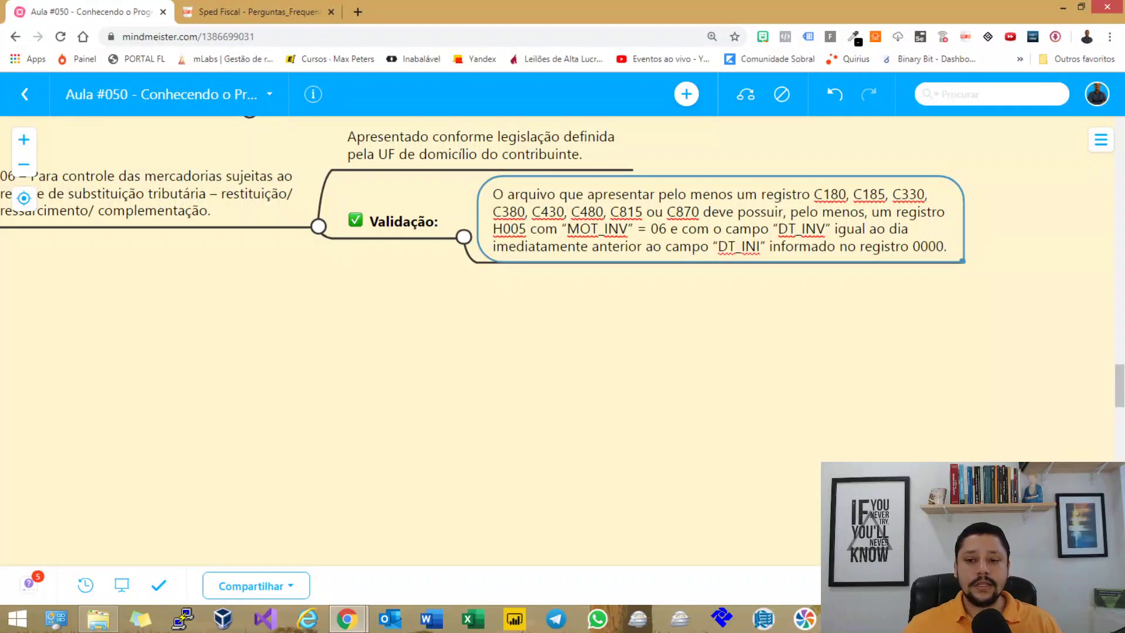
Step: Switch to Sped Fiscal and open the record 0000 identification under Informações Cadastrais to check the period's initial date, then close it by saving
key(alt+Tab)
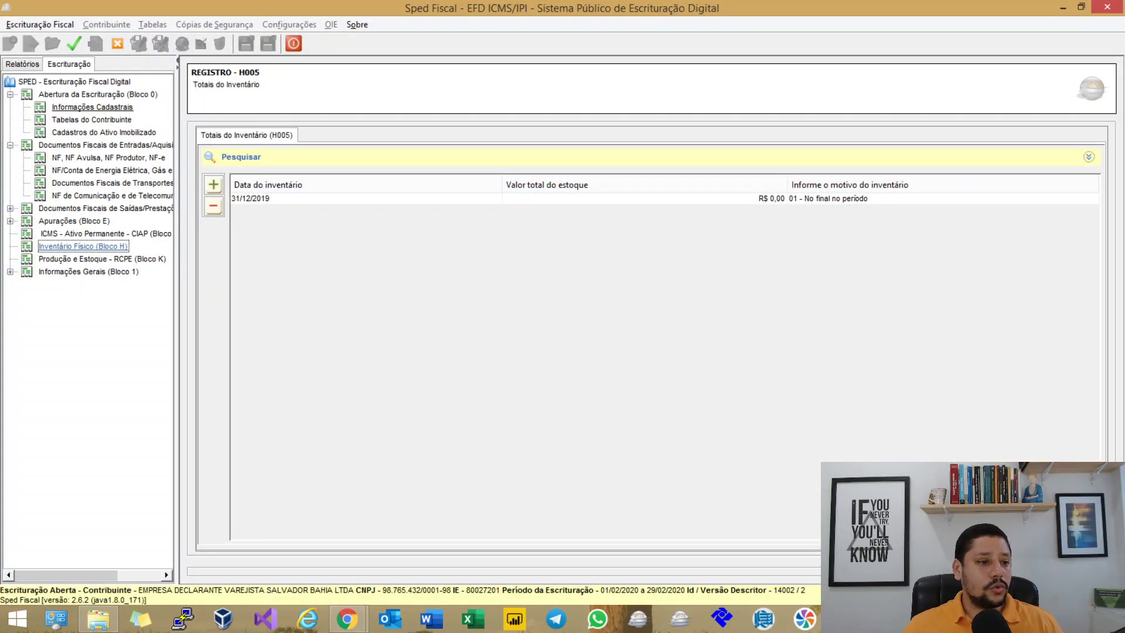
click(92, 107)
double_click(505, 198)
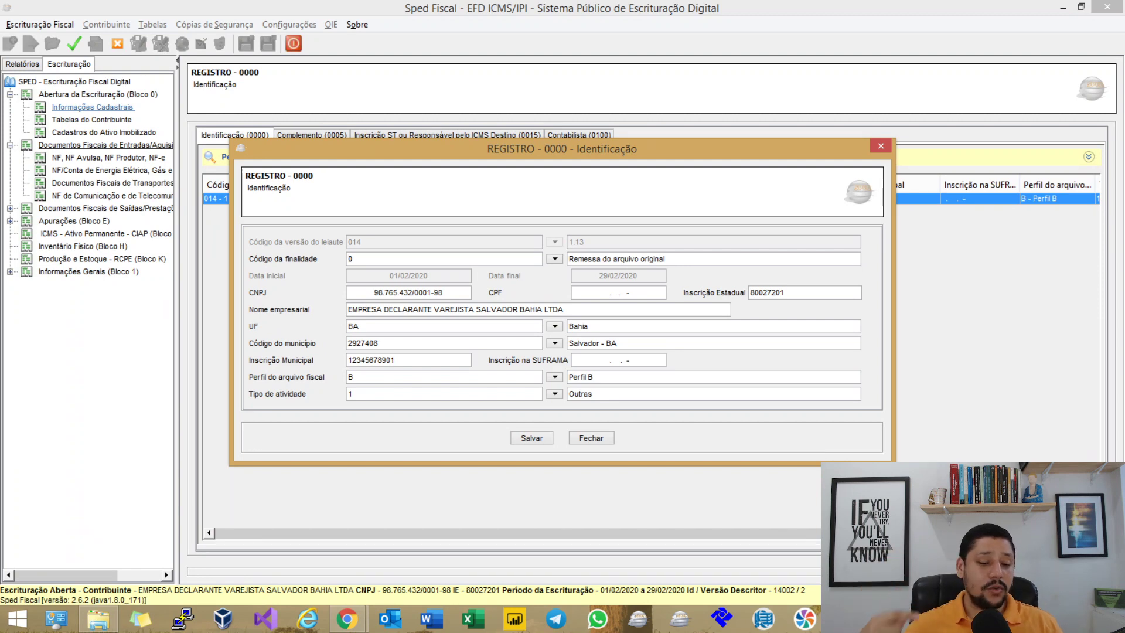
click(531, 437)
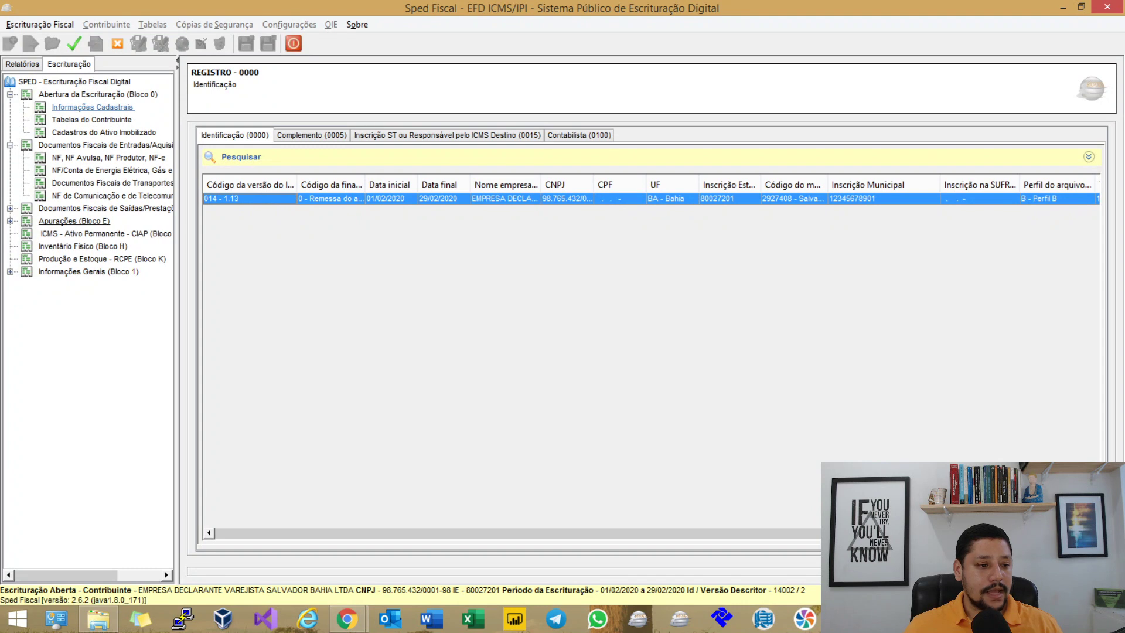
Step: Add an H005 record under Inventário Físico (Bloco H) dated 31/01/2020, with total stock value R$ 500,00 and inventory reason 06
click(82, 246)
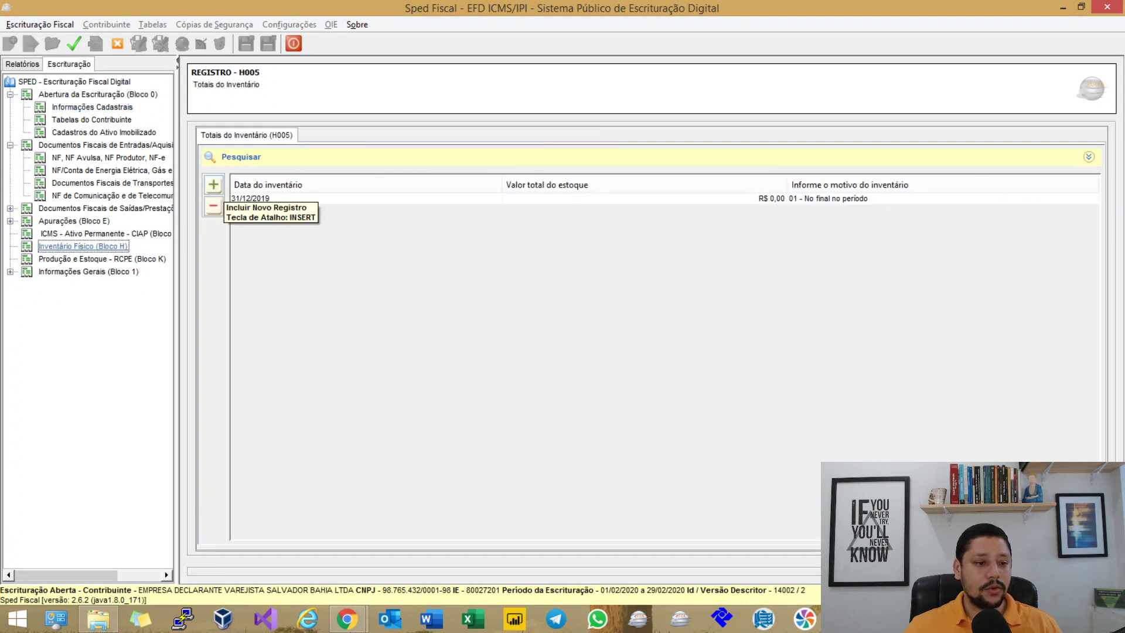
click(213, 184)
text(31/01/201)
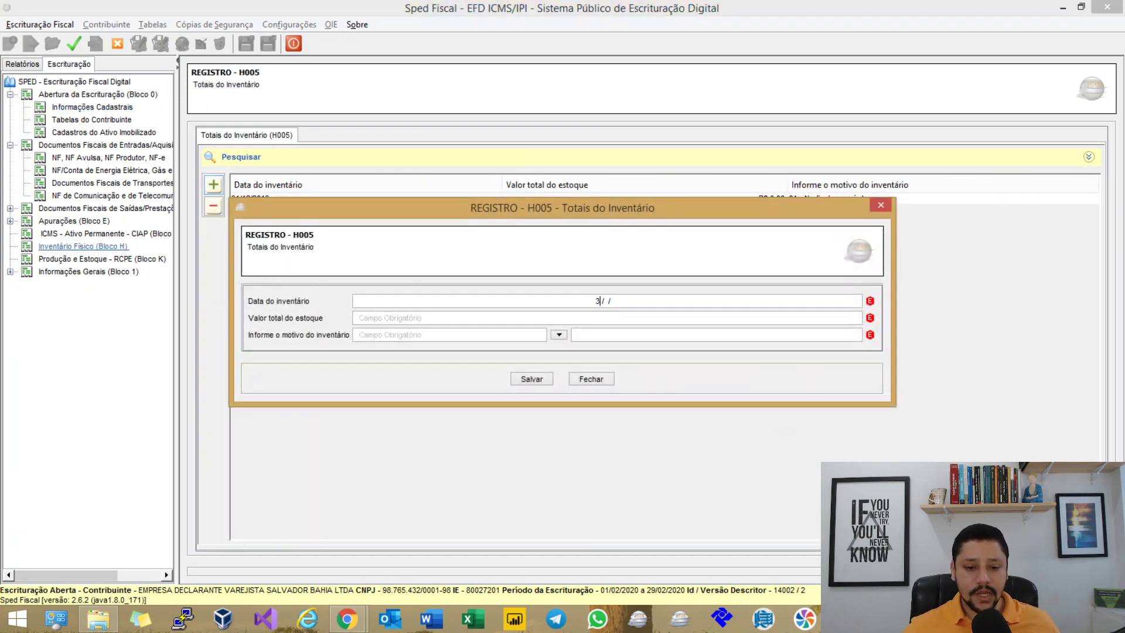
text(01)
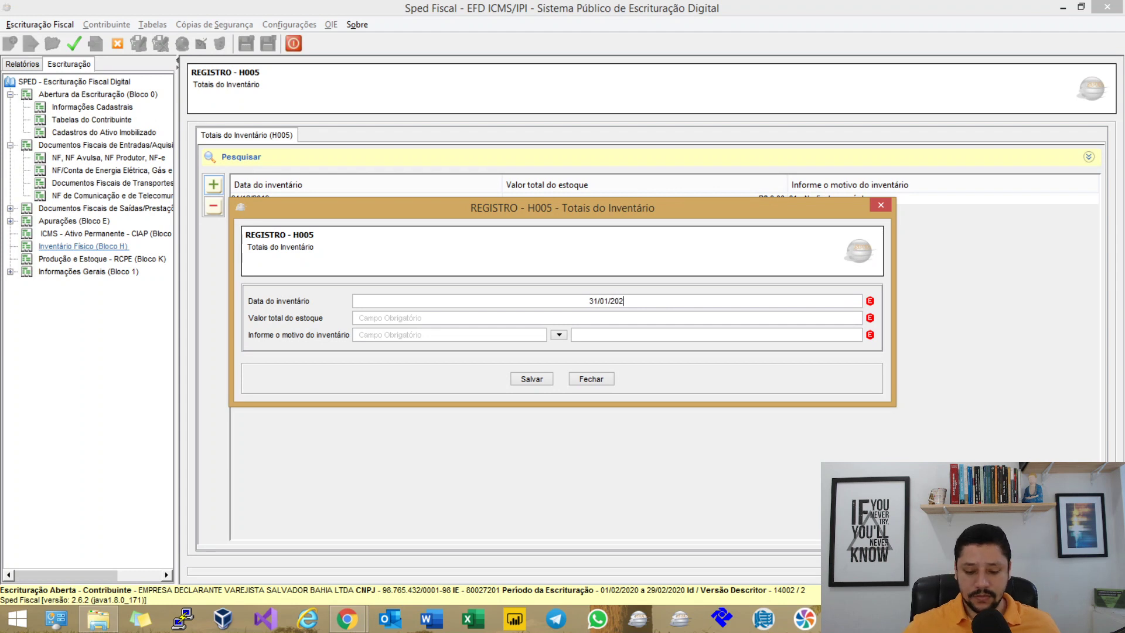
key(Tab)
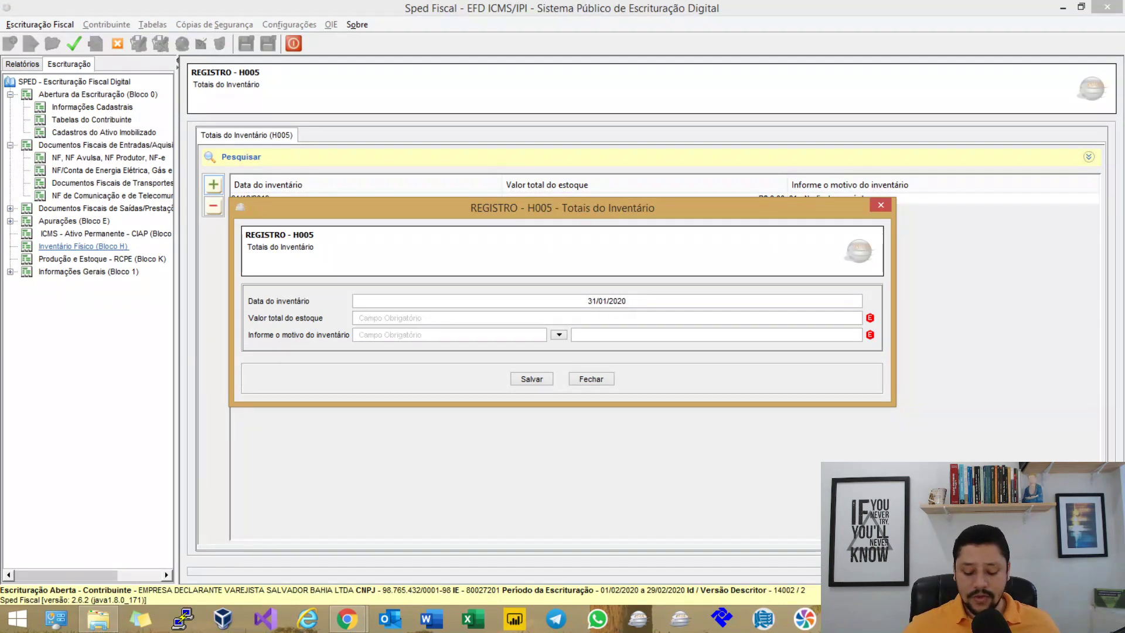
text(50000)
key(Tab)
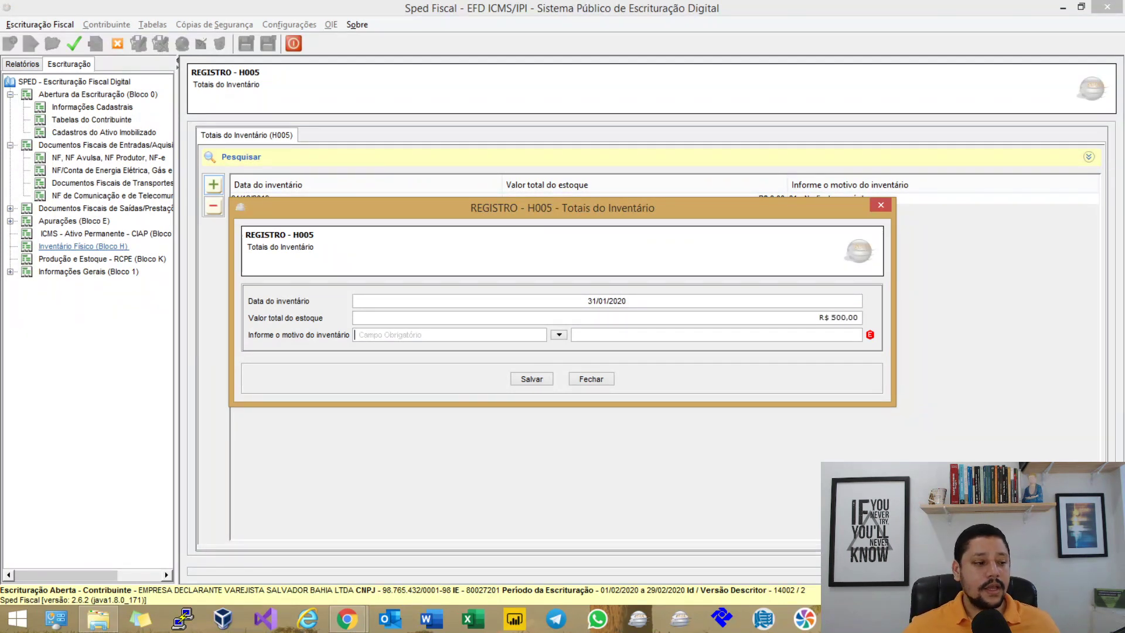
text(06)
key(Tab)
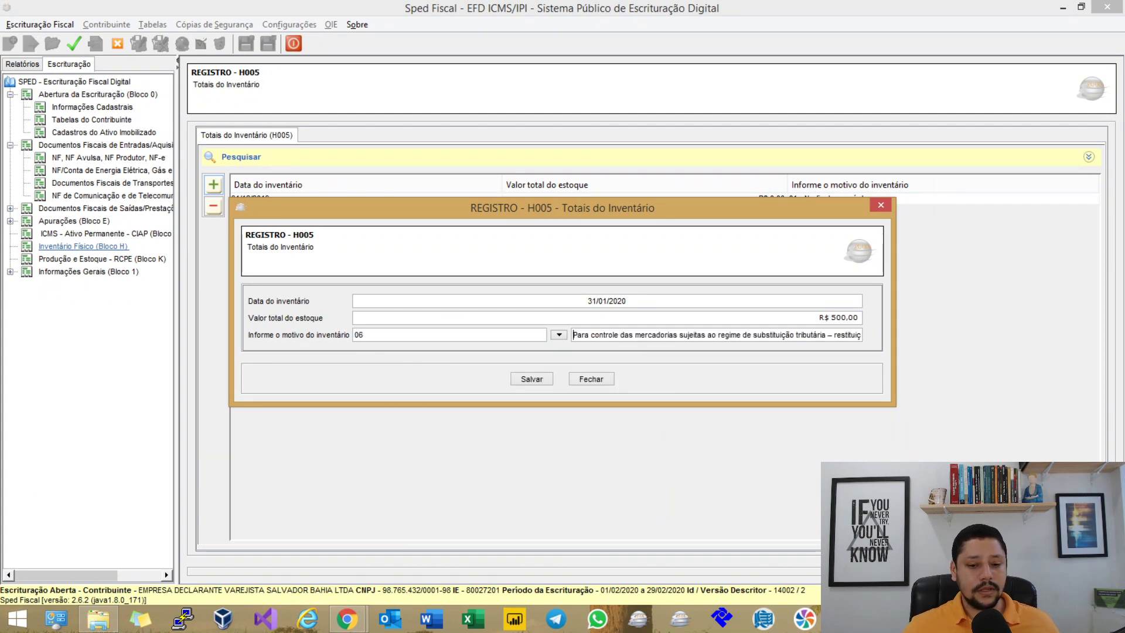
key(Return)
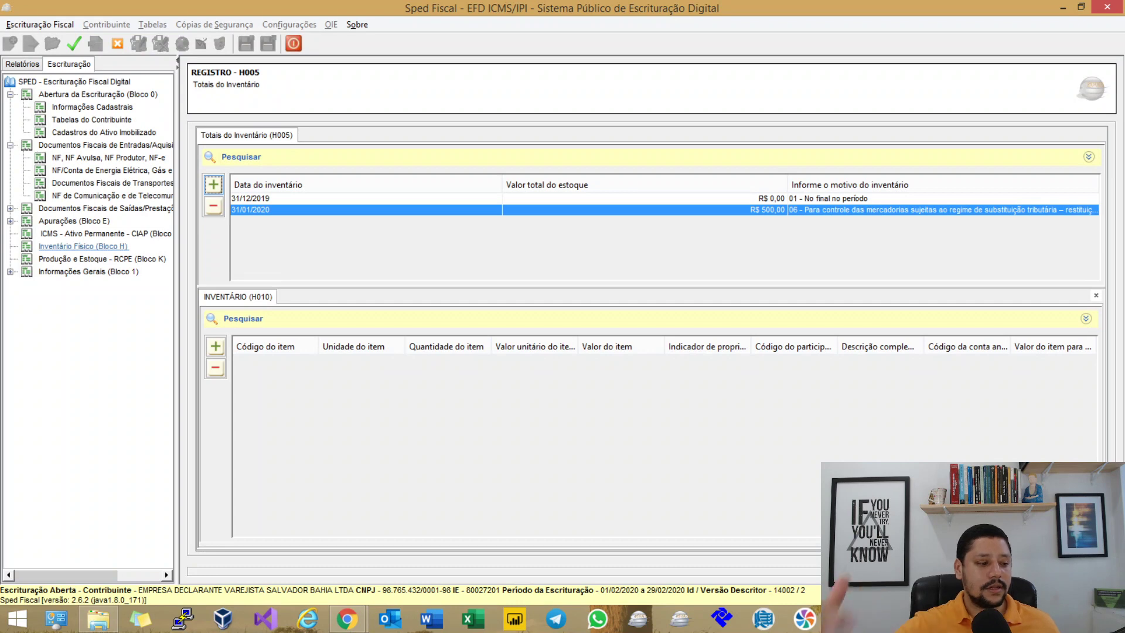
Step: Switch back to the MindMeister mind map and highlight the C180 to C870 record list in the code 06 validation rule
key(alt+Tab)
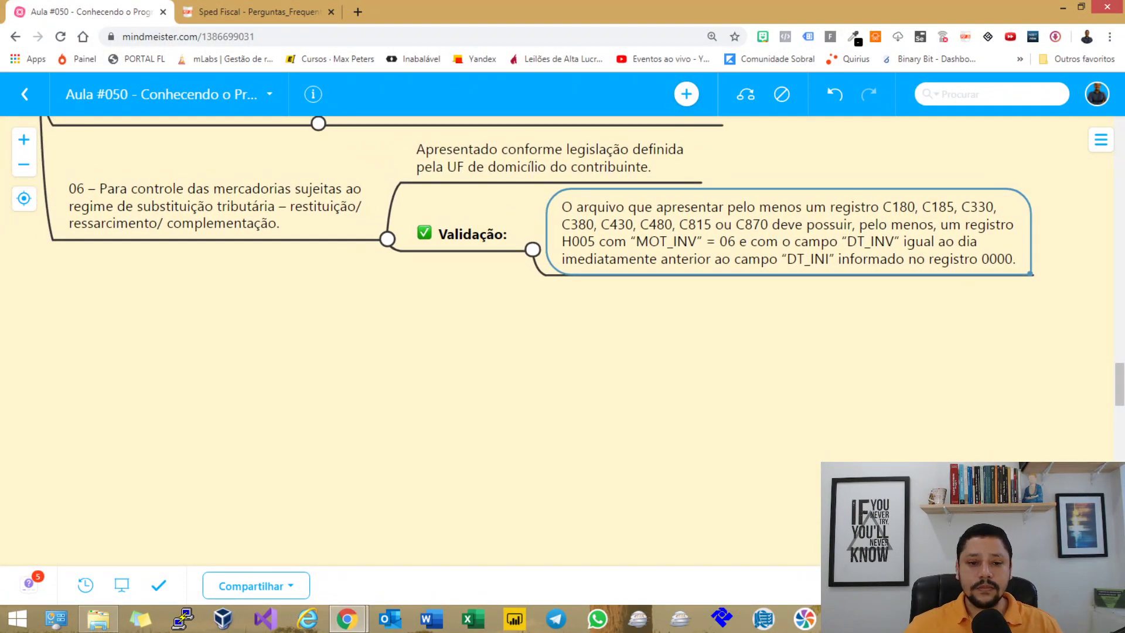
scroll(562, 339, up, 2)
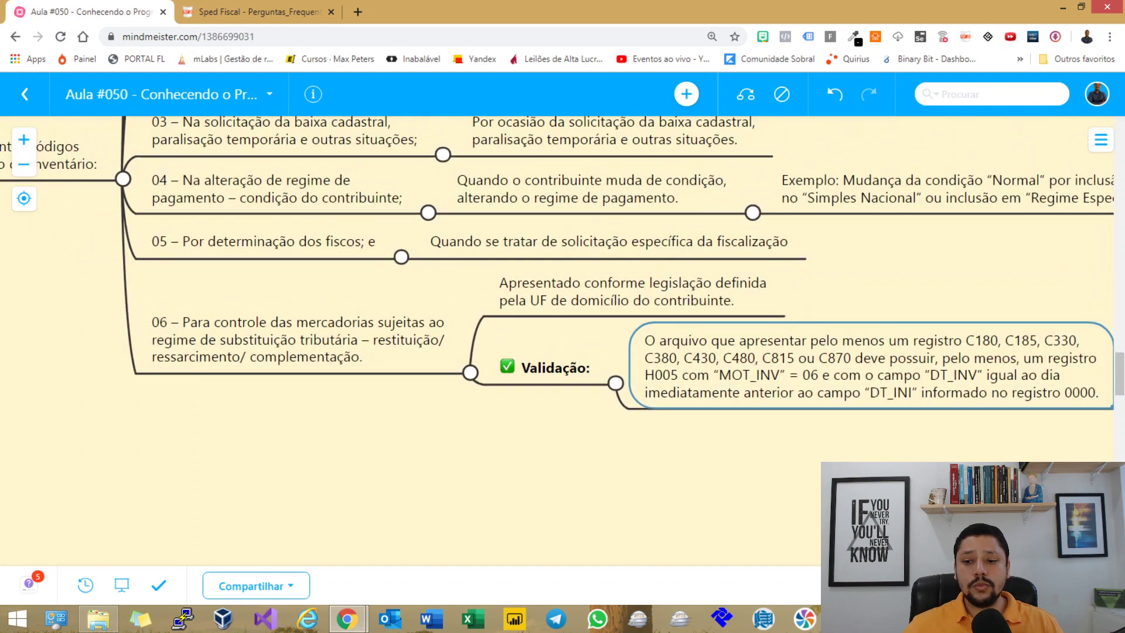
scroll(557, 340, up, 3)
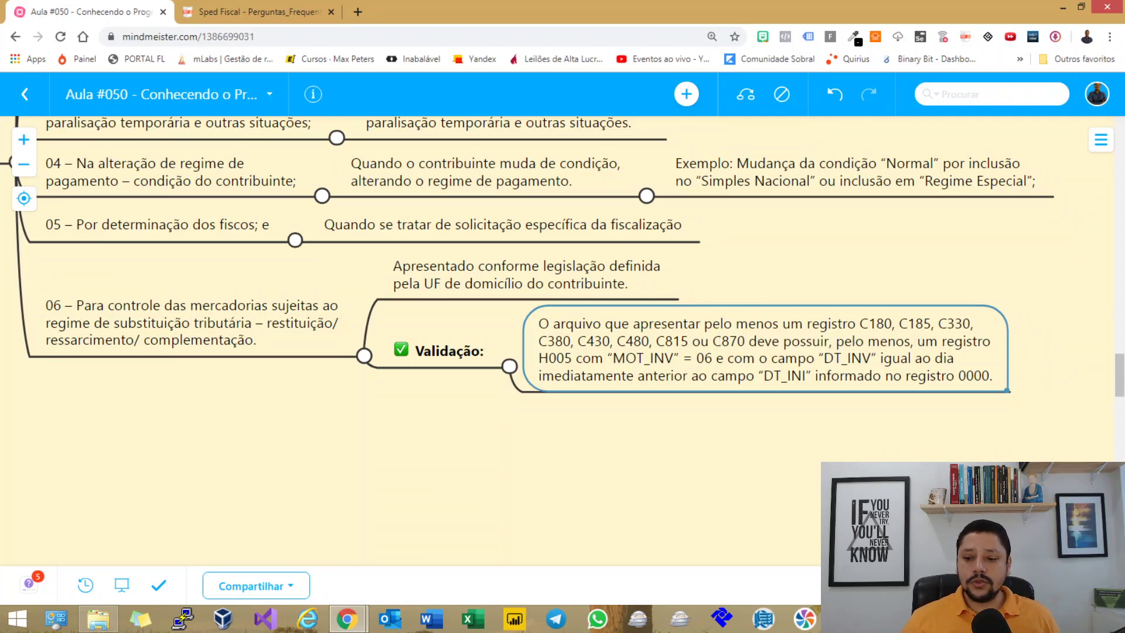
double_click(859, 324)
click(859, 323)
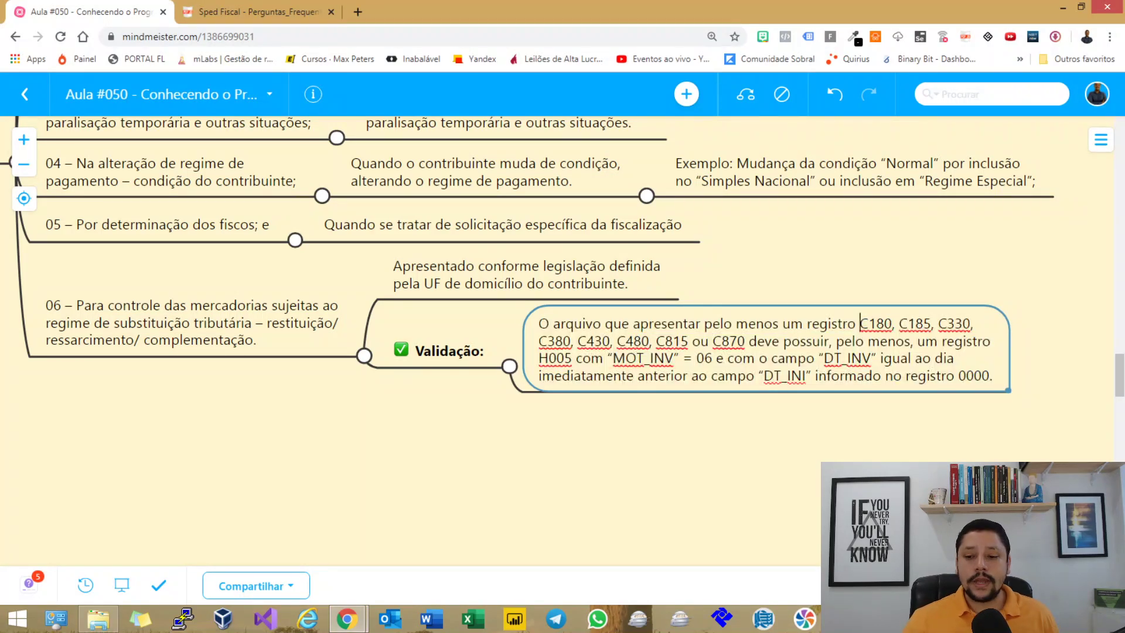
drag(860, 323, 744, 341)
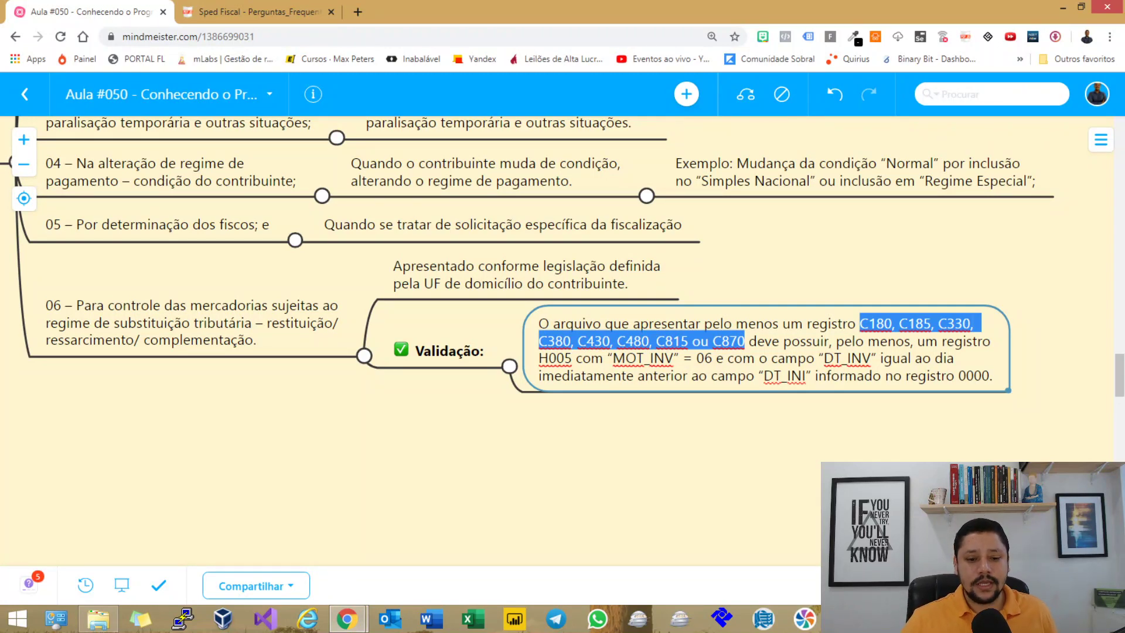
key(Escape)
Step: Expand Registros Filhos of record H005, then Registro H010 (Inventário) and its Definição, to read the definition
drag(281, 445, 844, 407)
drag(375, 328, 637, 466)
scroll(557, 340, down, 1)
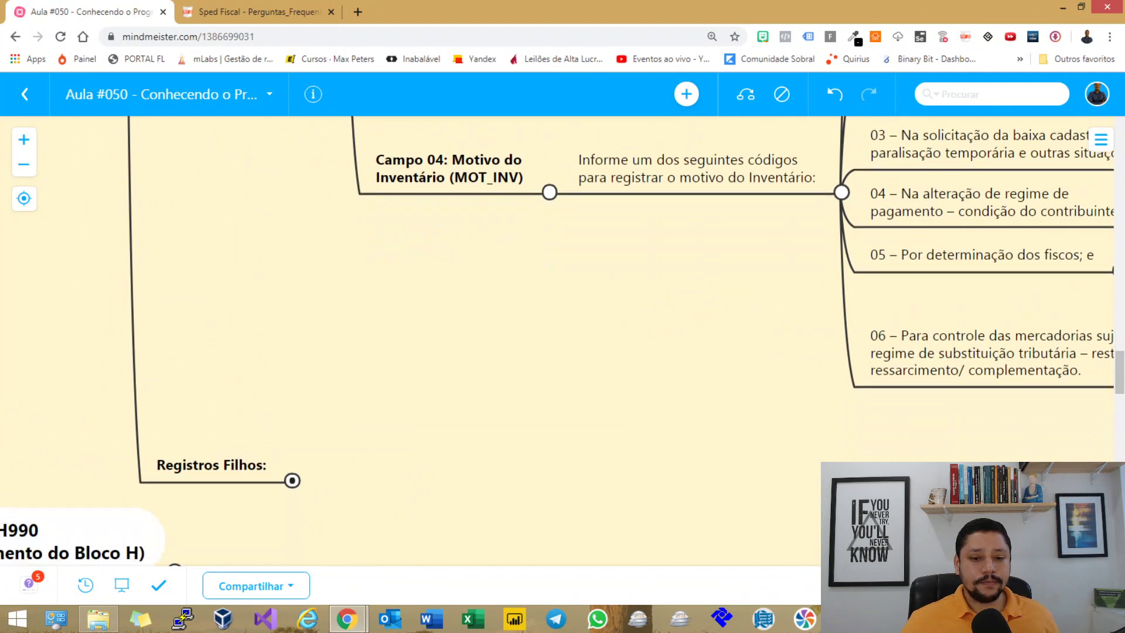
scroll(557, 340, up, 6)
drag(558, 340, 721, 210)
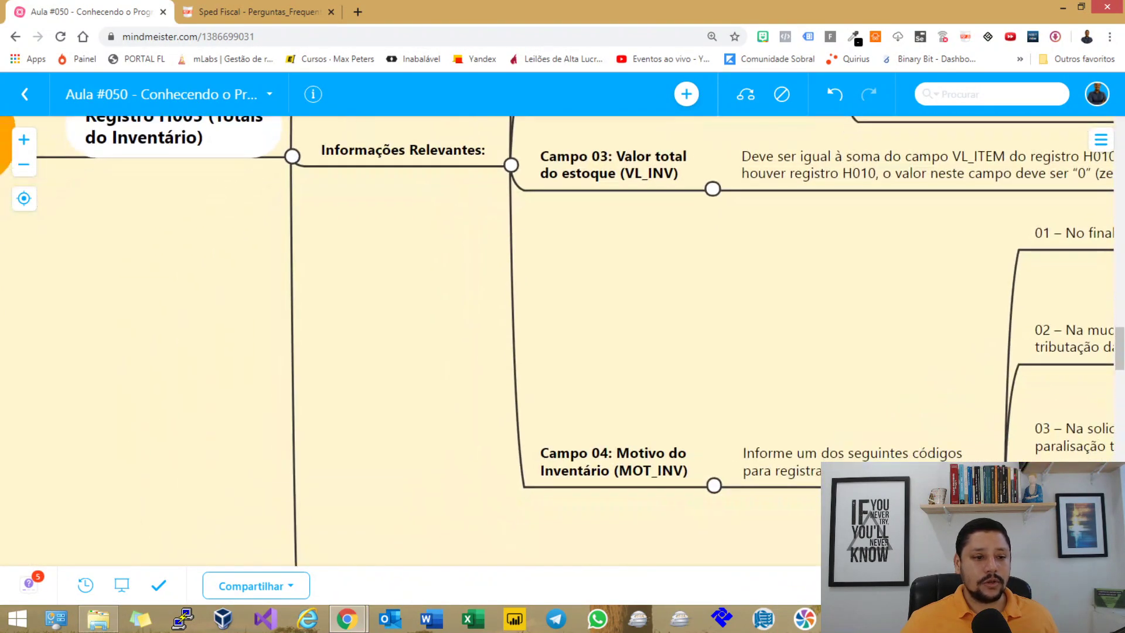
scroll(562, 340, down, 7)
scroll(562, 340, right, 2)
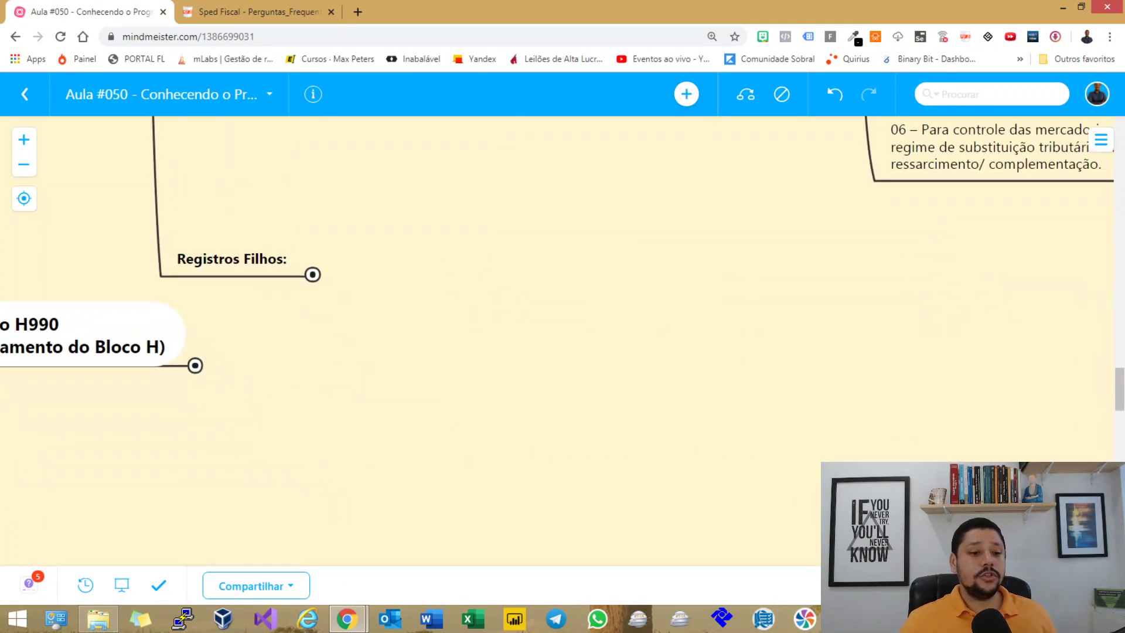
scroll(562, 340, down, 1)
scroll(563, 340, right, 1)
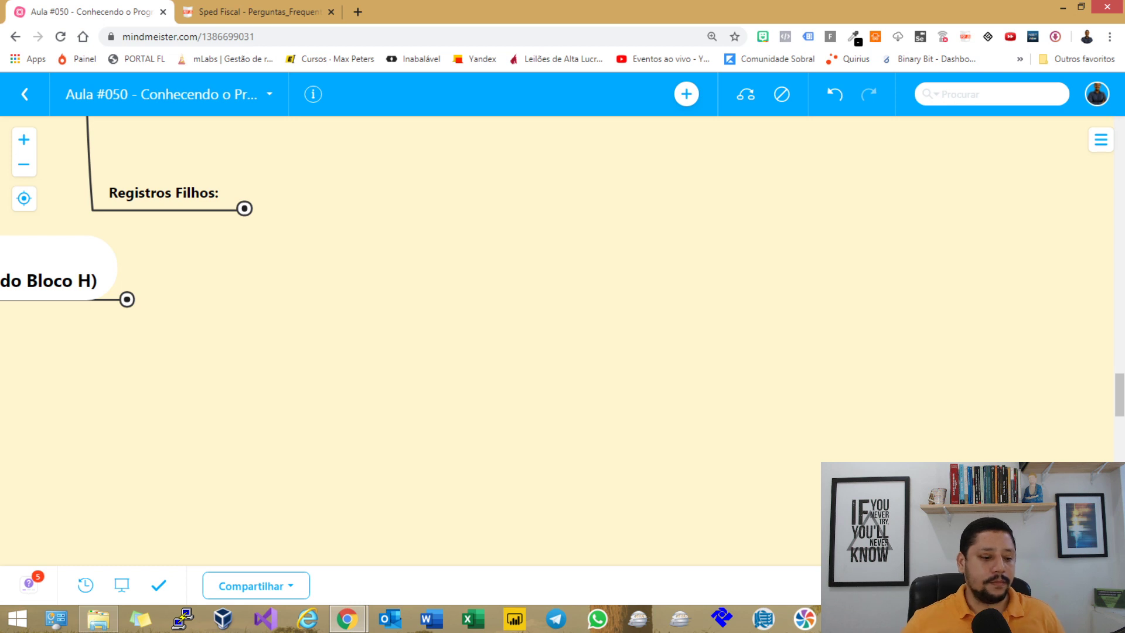
key(space)
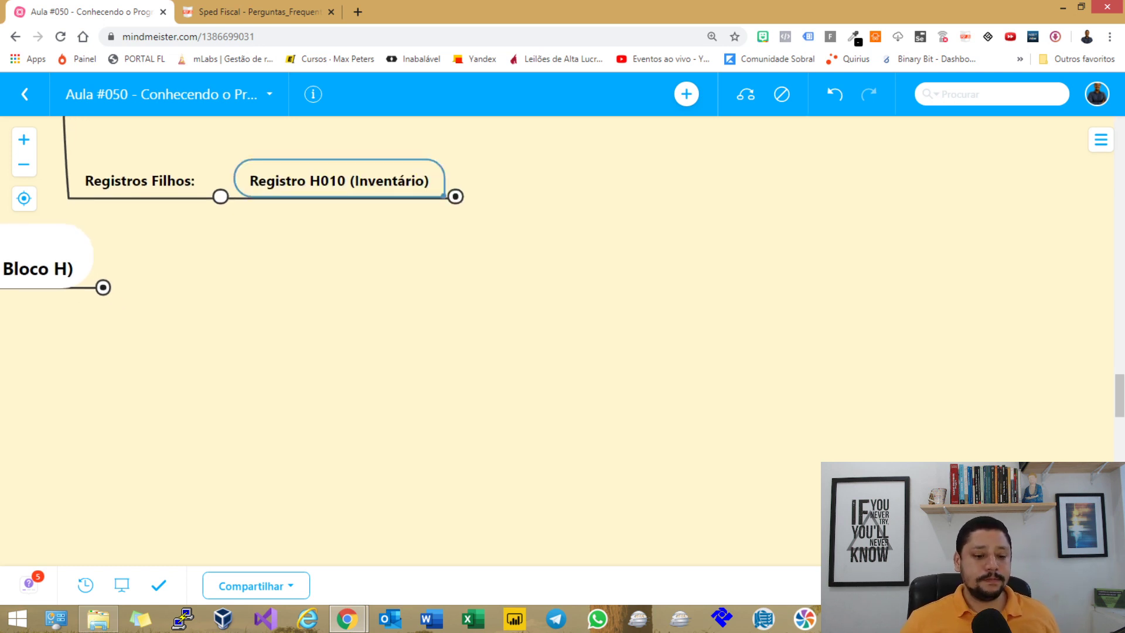
key(space)
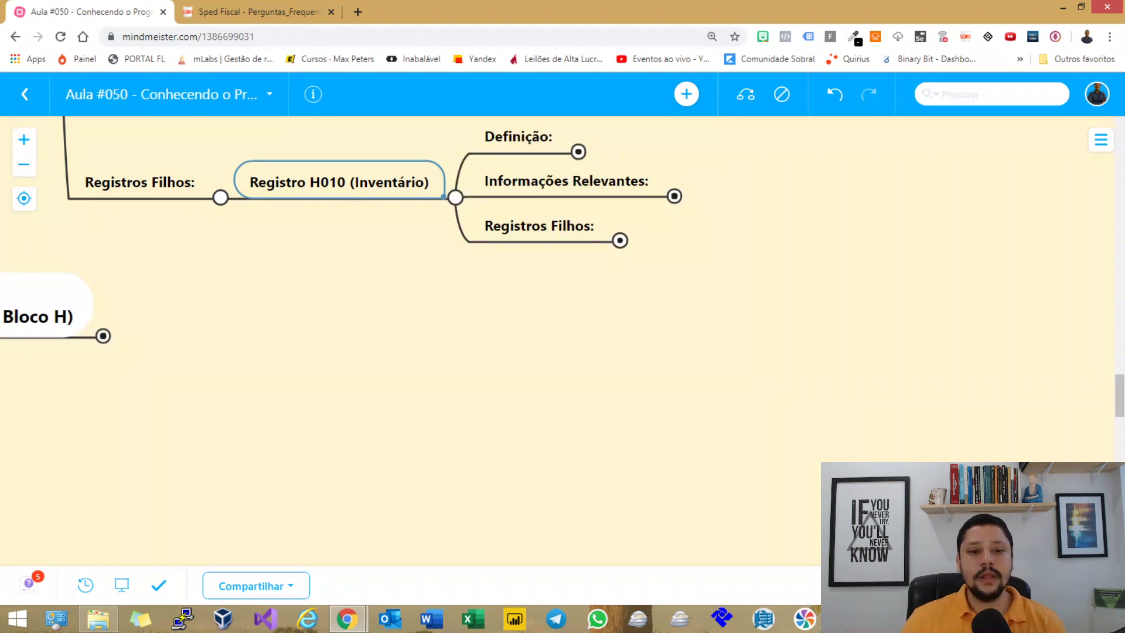
key(space)
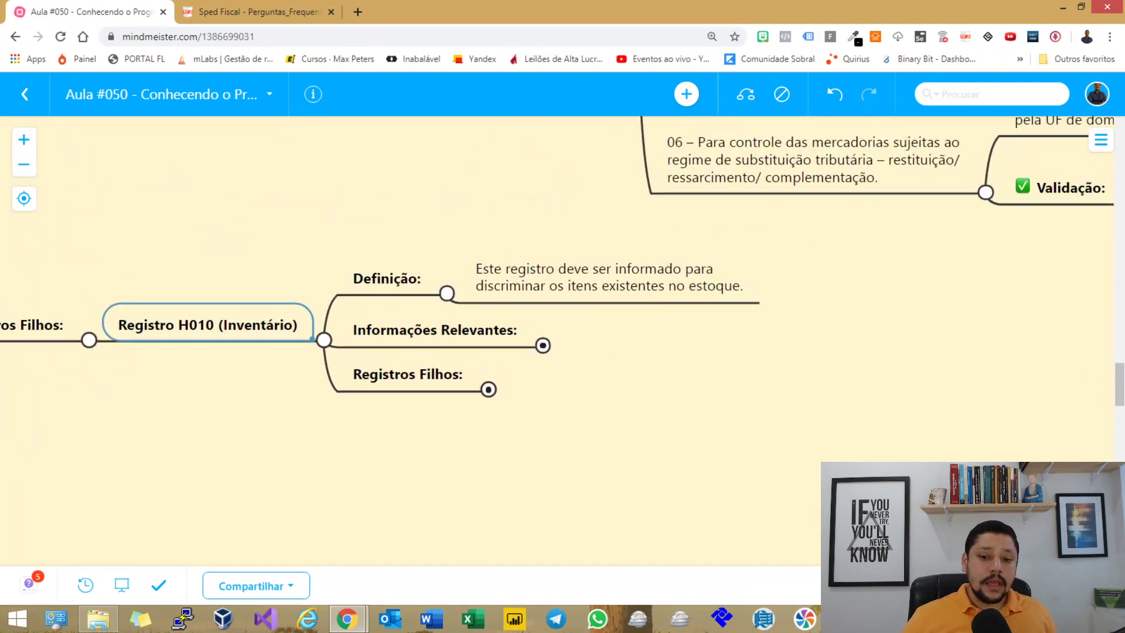
click(609, 277)
drag(609, 410, 546, 335)
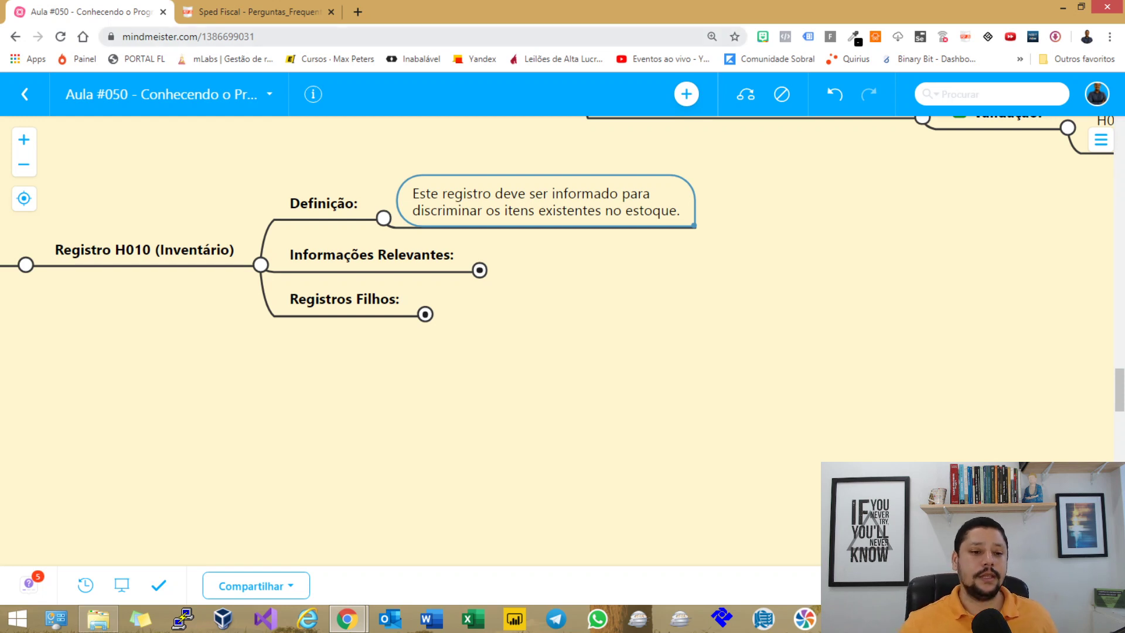
Step: Expand Informações Relevantes of Registro H010 and select the VL_INV rule under Sobre o Registro to read it
click(371, 255)
key(space)
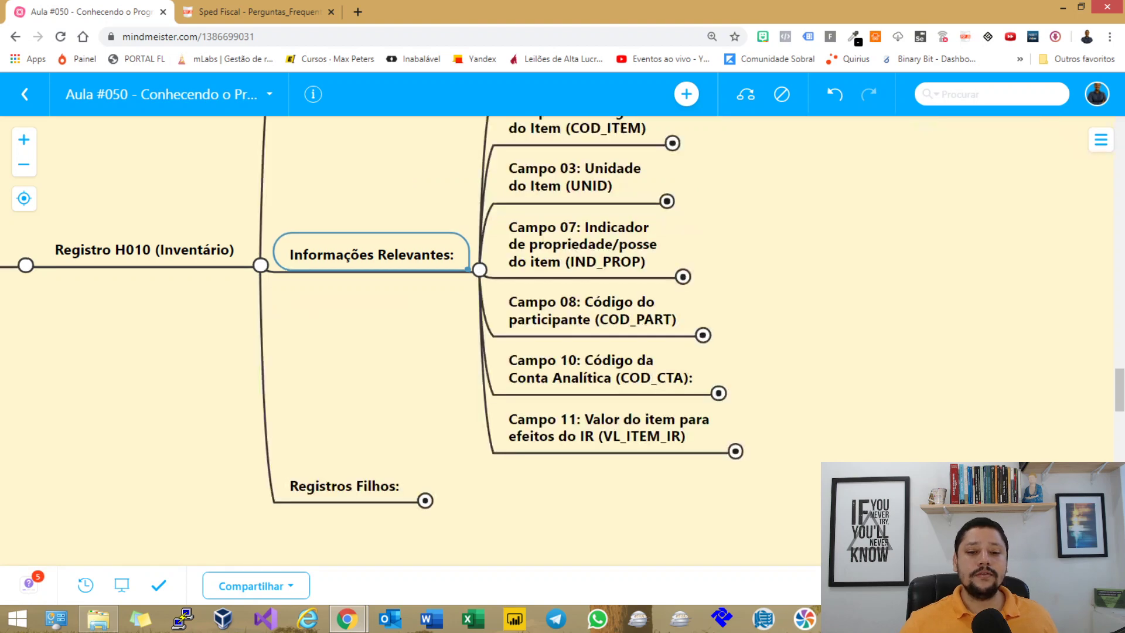
drag(562, 339, 492, 534)
click(579, 278)
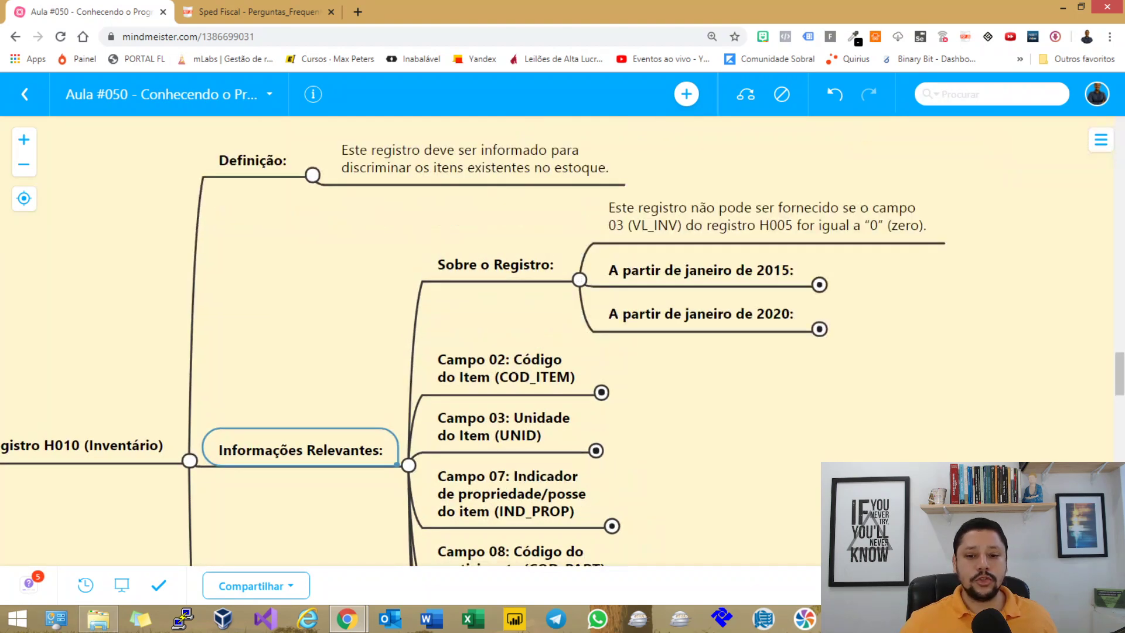
drag(703, 364, 364, 347)
click(427, 199)
drag(644, 381, 717, 343)
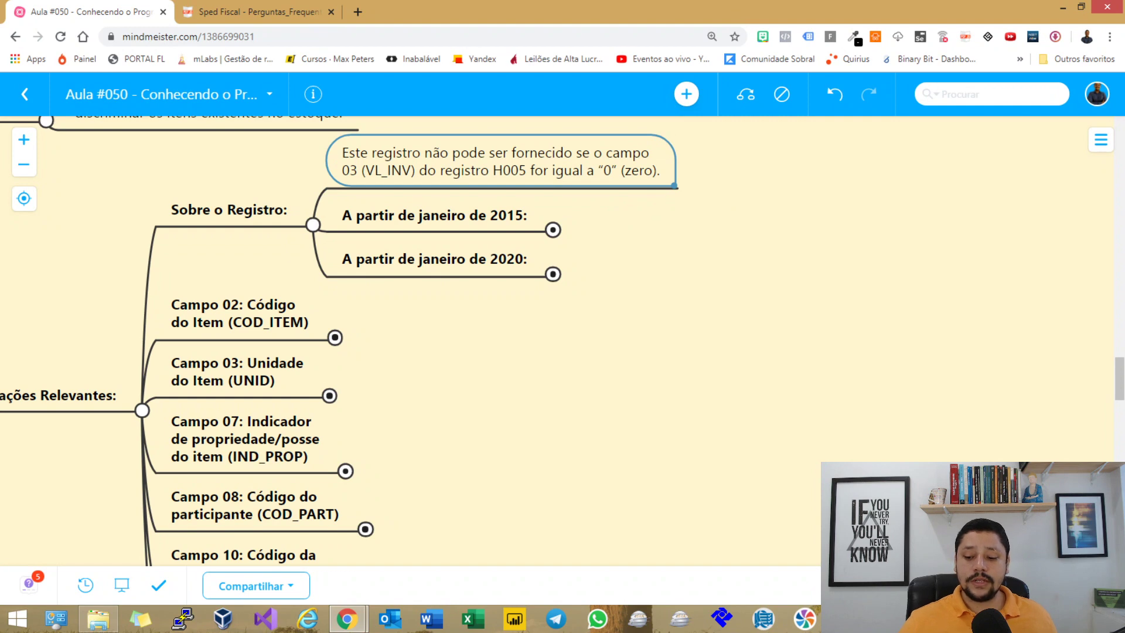
Step: Switch to Sped Fiscal, delete the H005 record dated 31/01/2020 and select the 31/12/2019 record
key(alt+Tab)
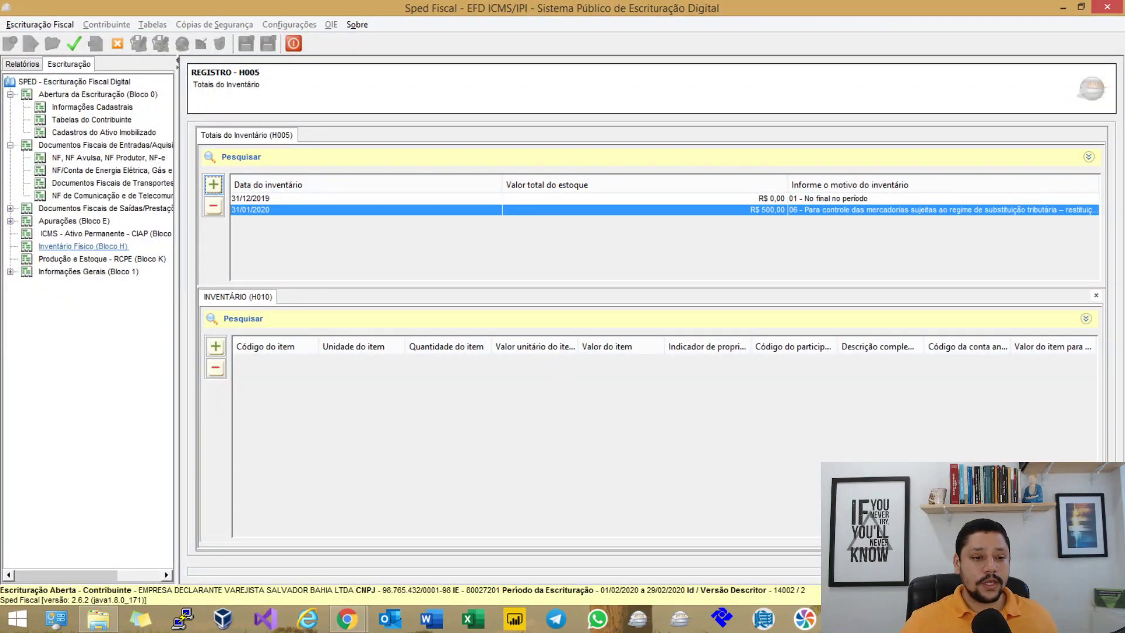
click(213, 206)
key(Return)
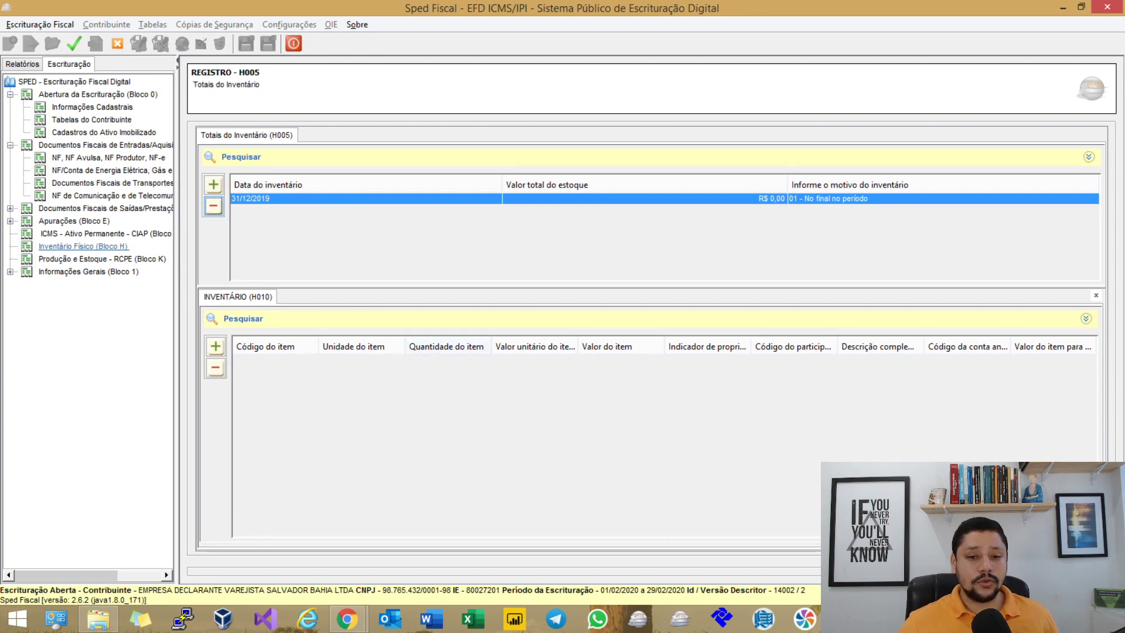
click(643, 198)
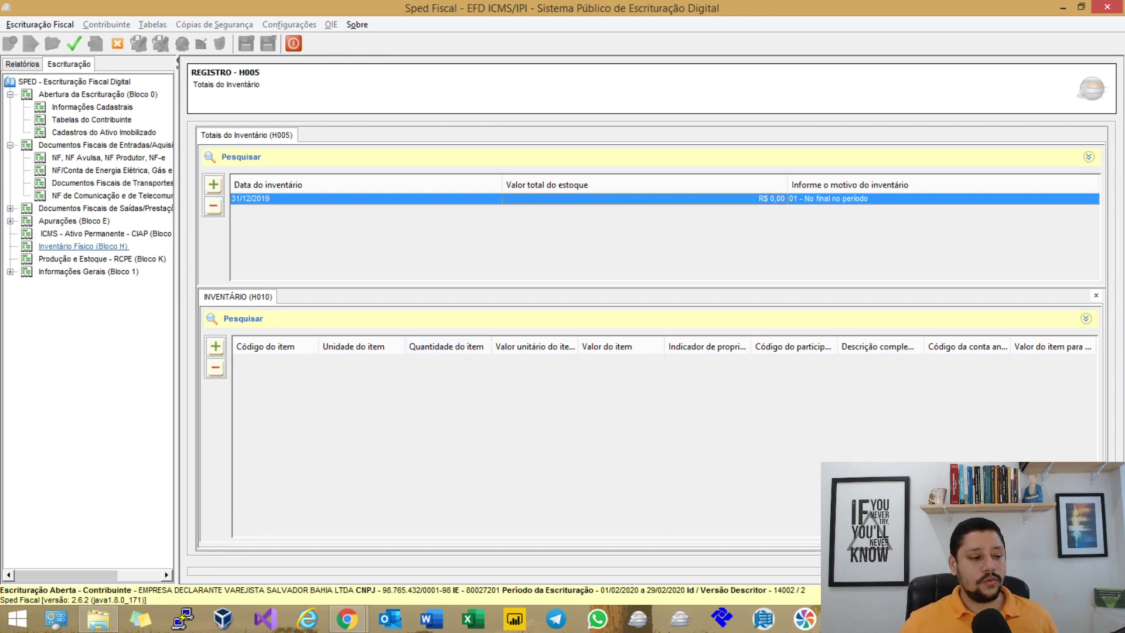
Step: Switch back to the MindMeister mind map, expand "A partir de janeiro de 2015" under Sobre o Registro and select its income tax note
key(alt+Tab)
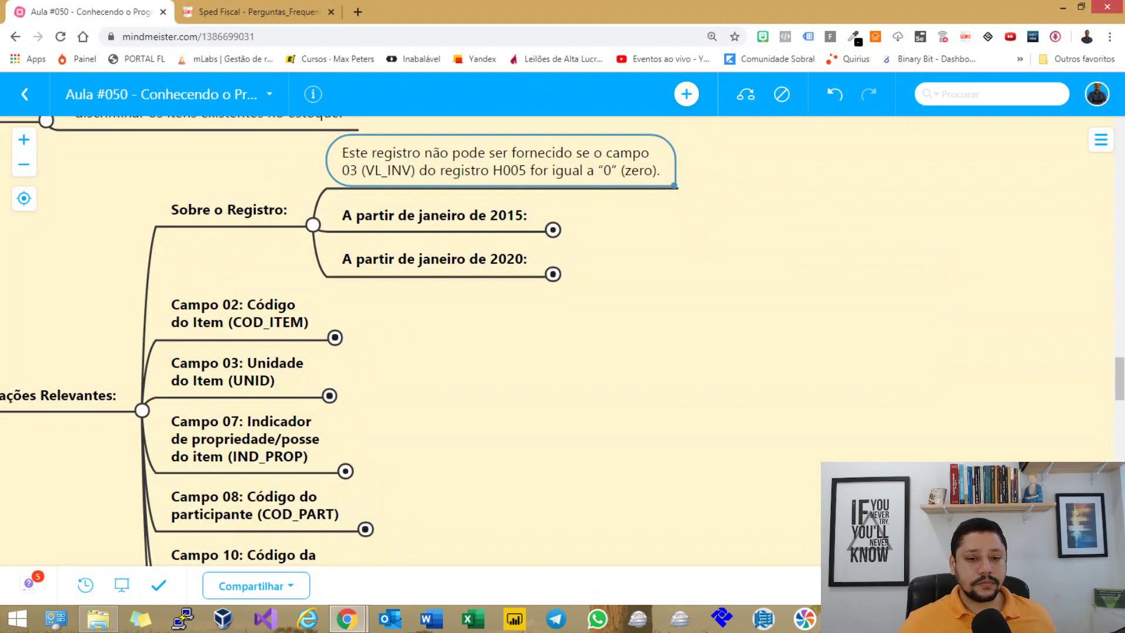
drag(562, 341, 625, 341)
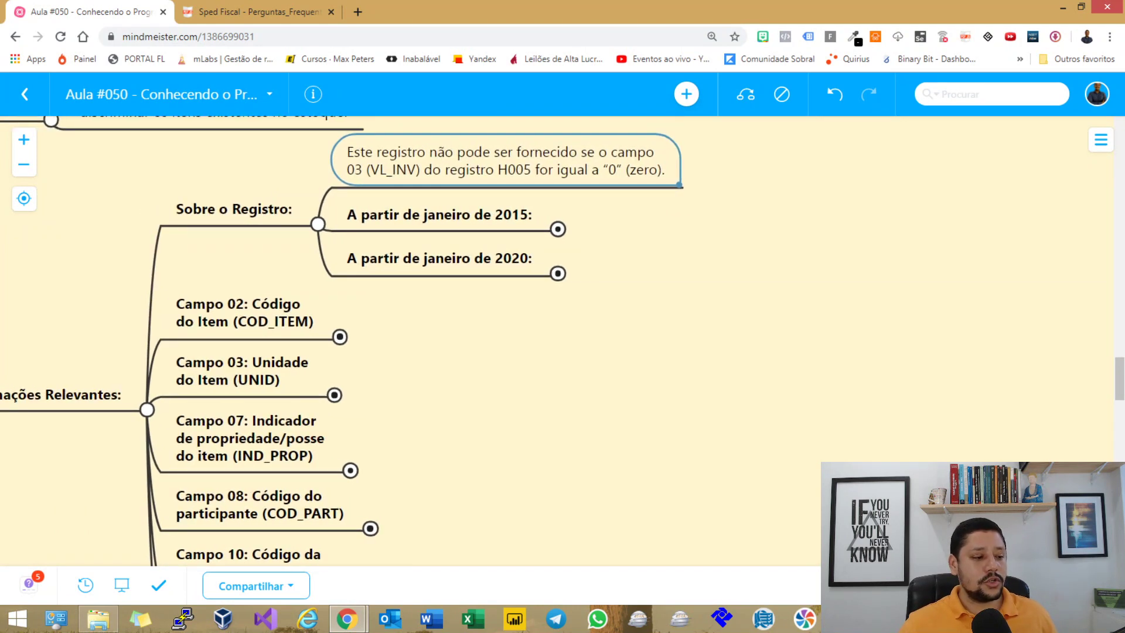
key(Down)
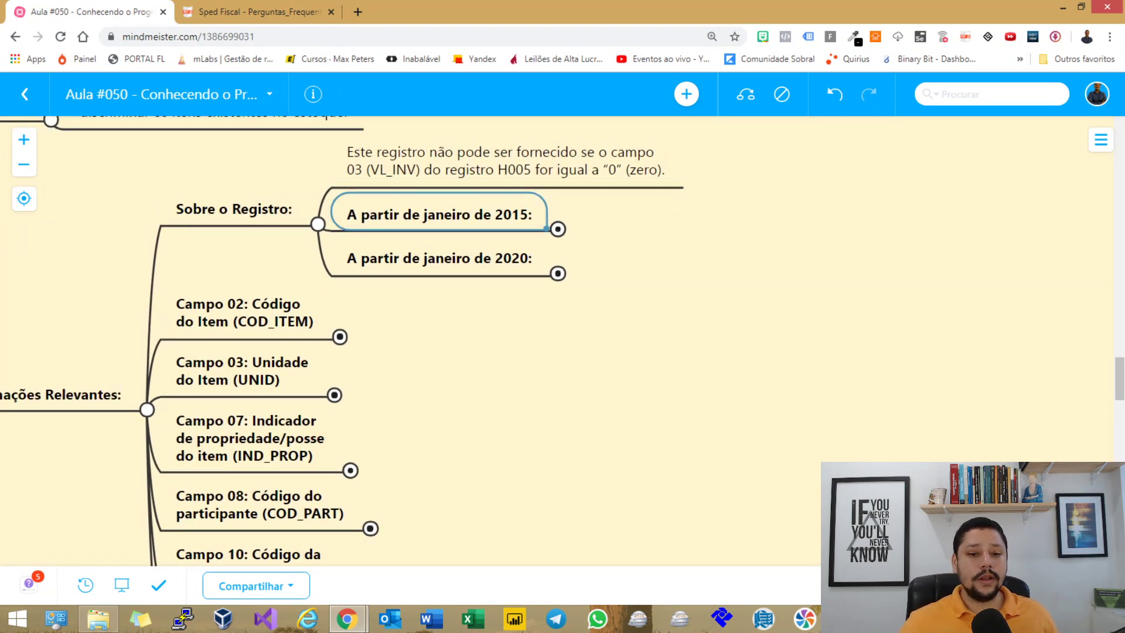
key(space)
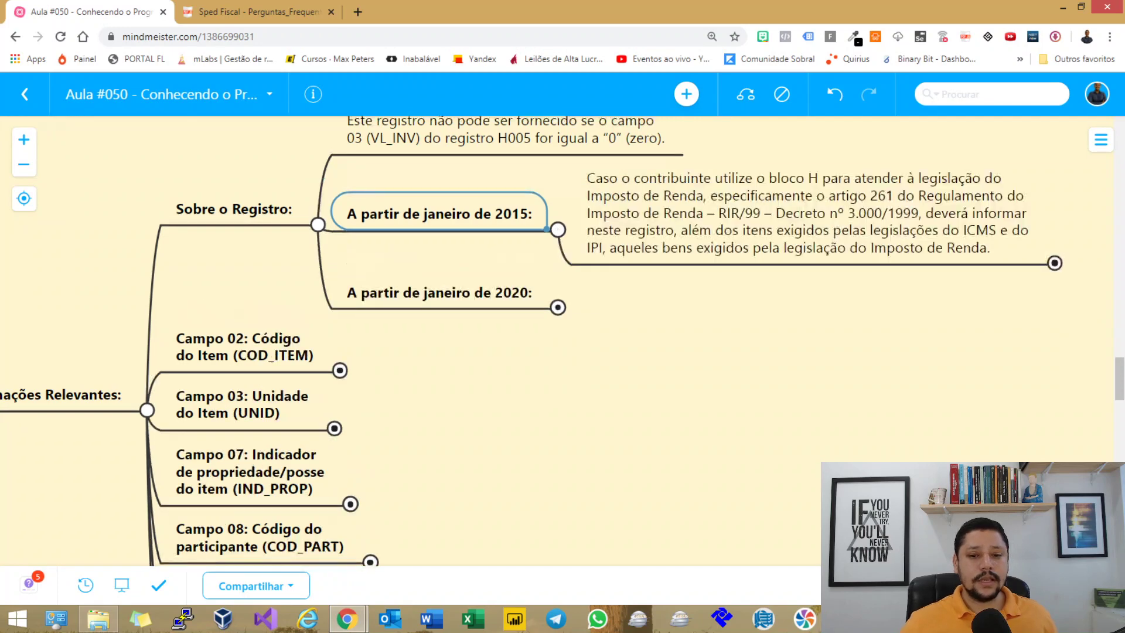
drag(562, 341, 333, 341)
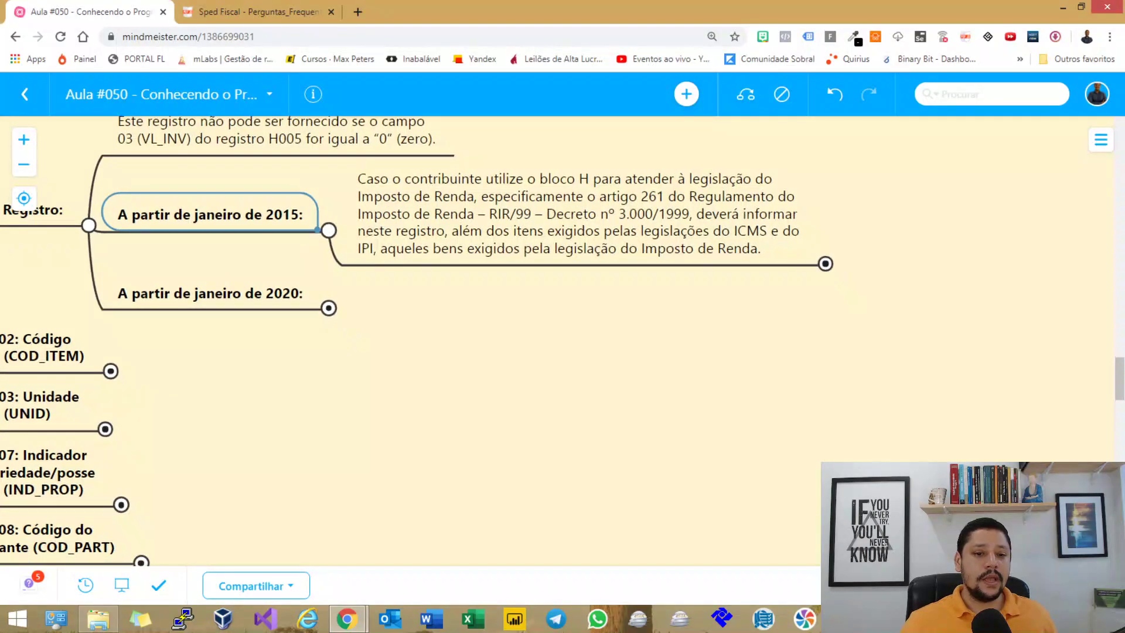
key(Right)
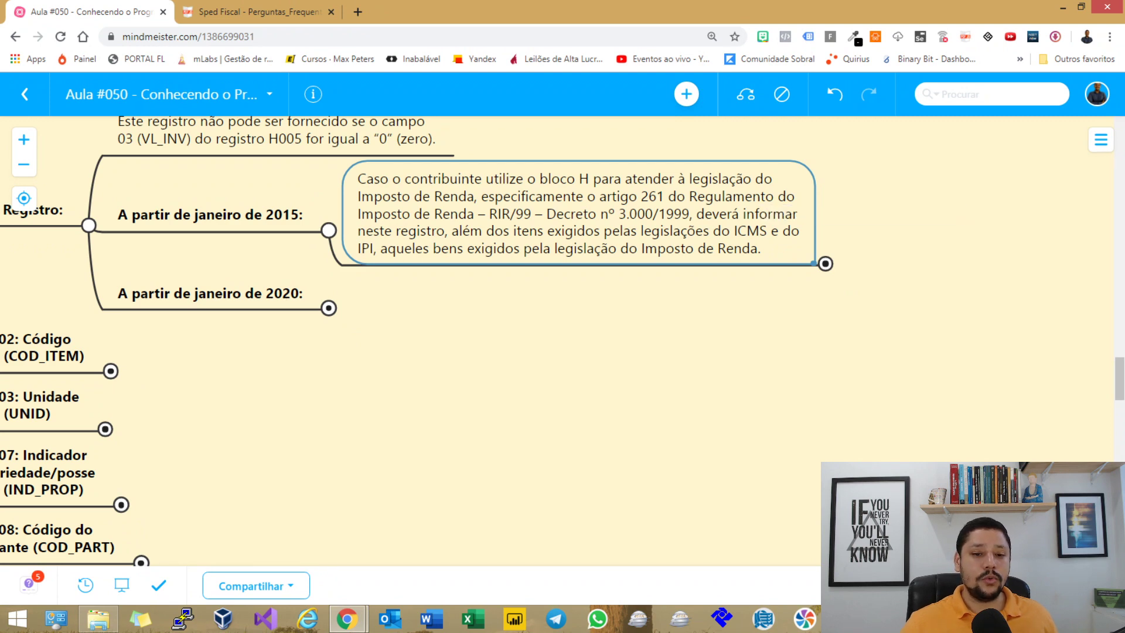
Step: Highlight the passage of the note requiring items under ICMS and IPI legislation and goods required by income tax legislation
double_click(759, 195)
click(482, 197)
drag(482, 195, 531, 249)
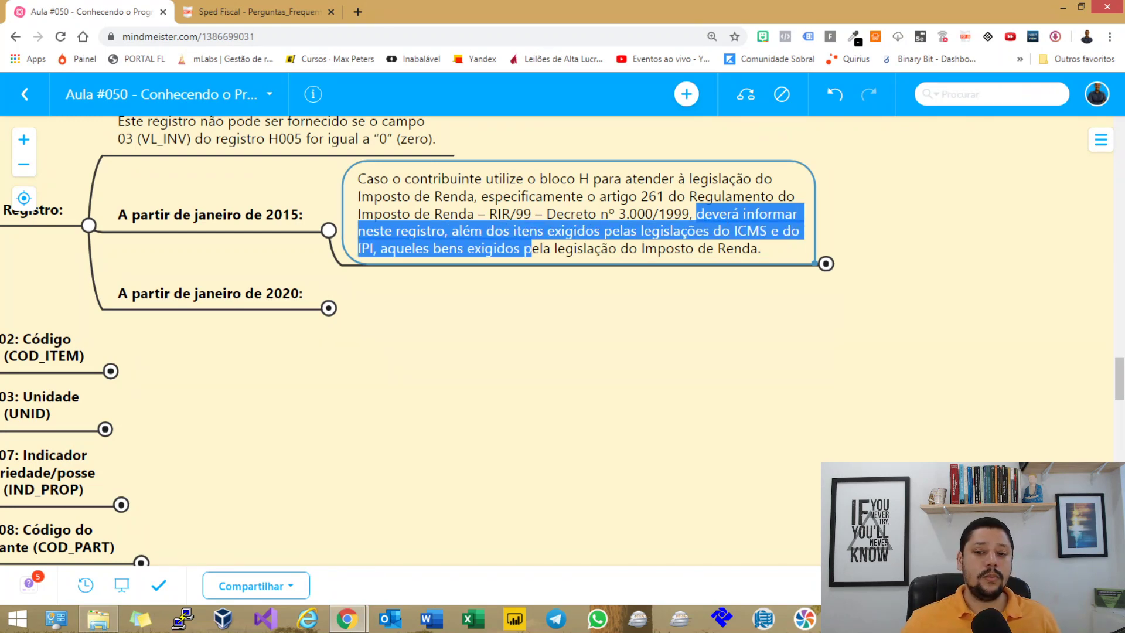
click(761, 231)
mouse_move(832, 275)
mouse_down()
mouse_move(826, 219)
mouse_move(847, 299)
mouse_move(830, 292)
mouse_up()
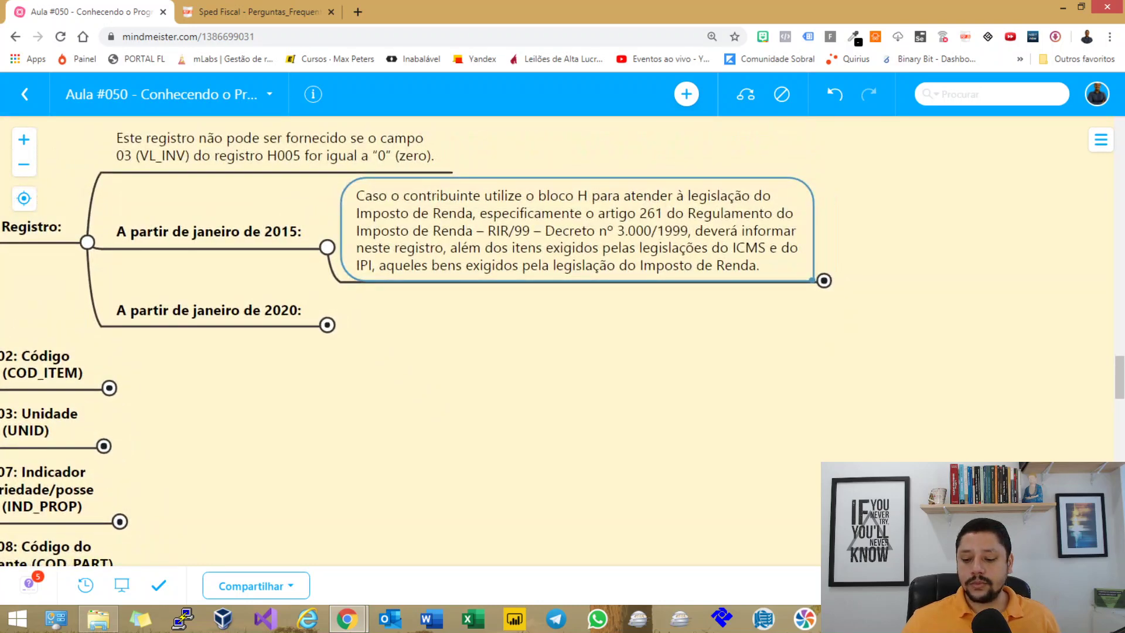
Step: Open a new H010 record form in Sped Fiscal to view its income tax value field, and return to the mind map
key(alt+Tab)
click(215, 346)
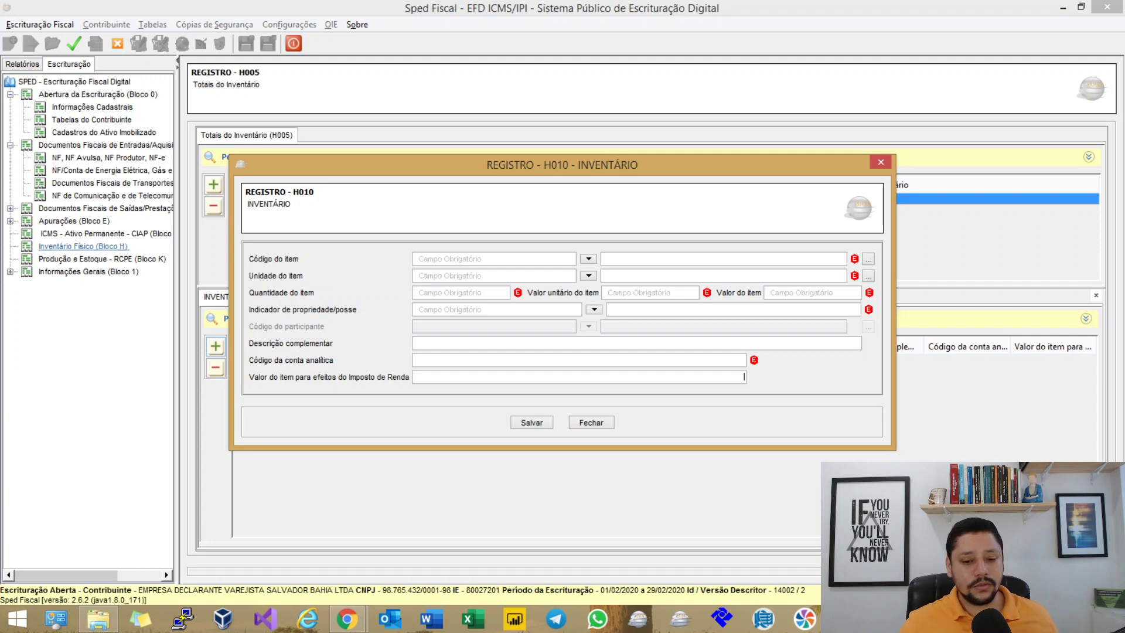
key(alt+Tab)
Step: Expand the income tax note and its Importante! branch, and select the note on the revocation of RIR/99
scroll(562, 340, right, 4)
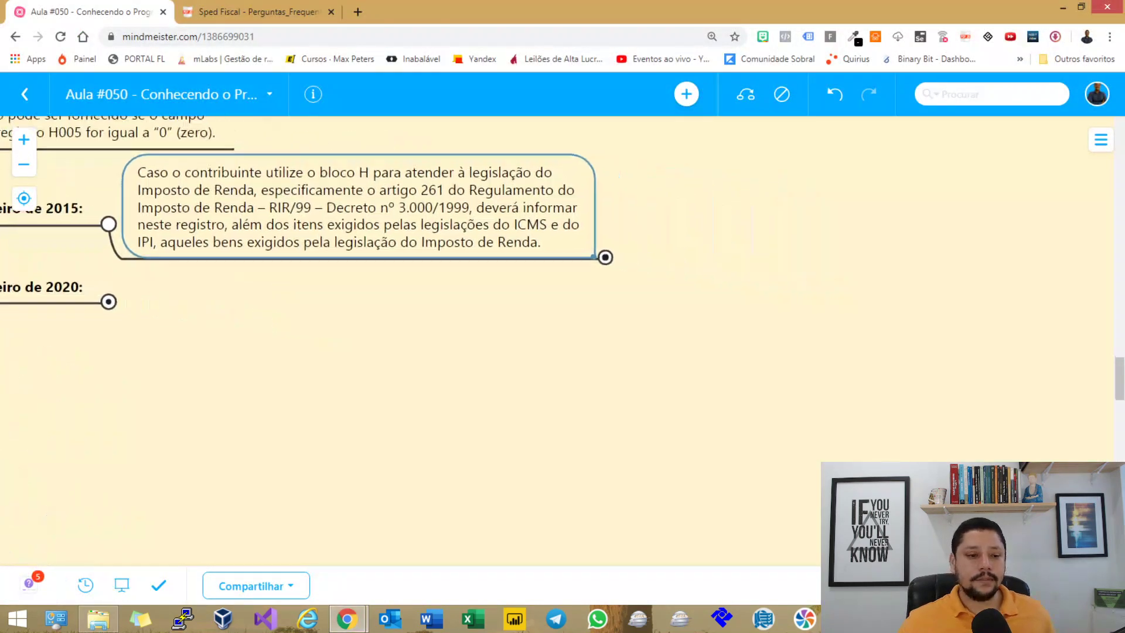
key(space)
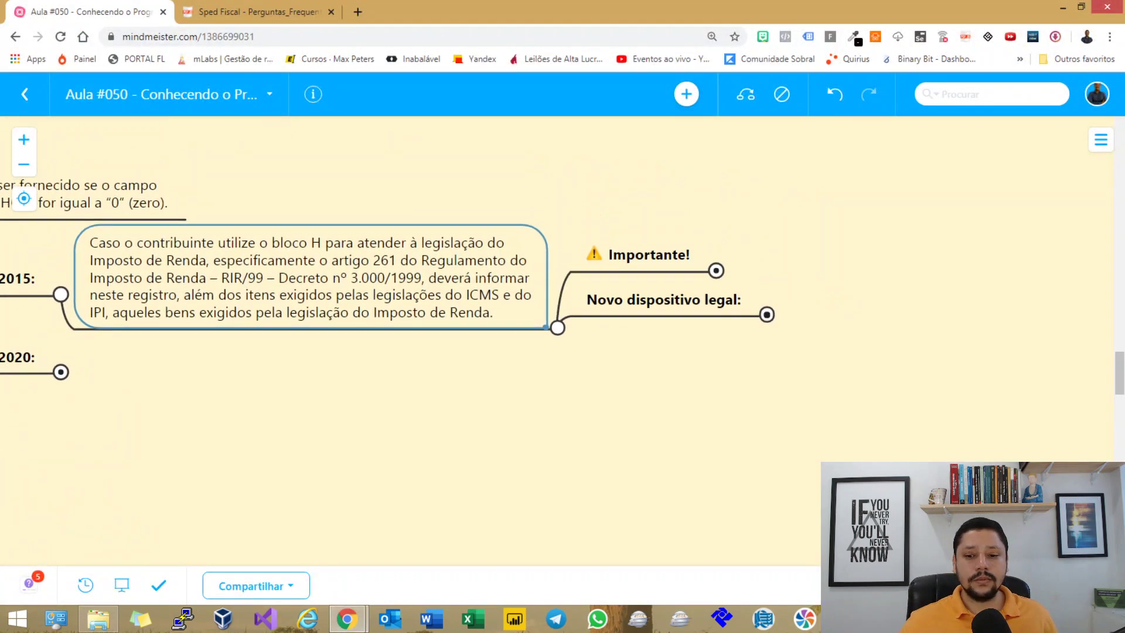
key(space)
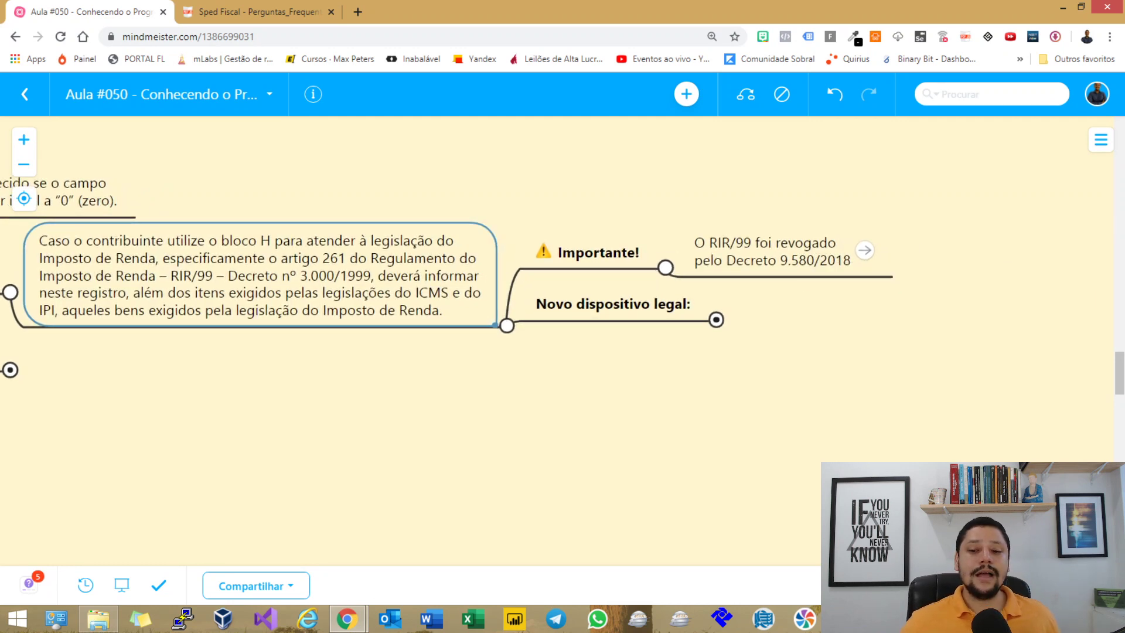
click(804, 256)
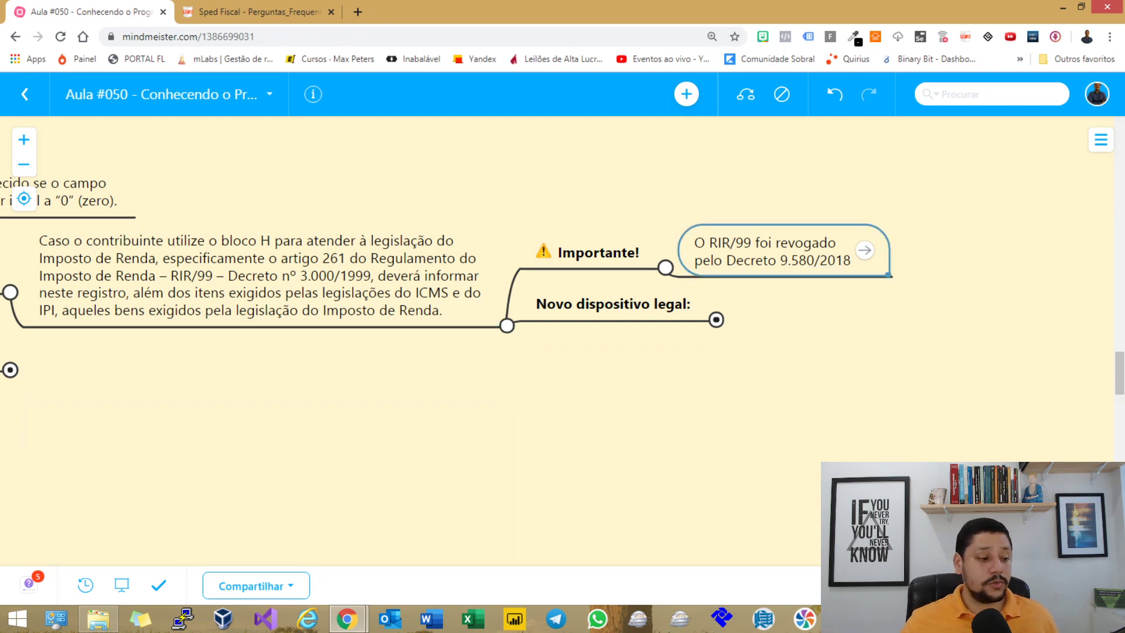
Step: Open the decree linked in the RIR/99 note, look through its struck-out text and follow its link to the revoking Decreto nº 9.580, de 2018
click(864, 250)
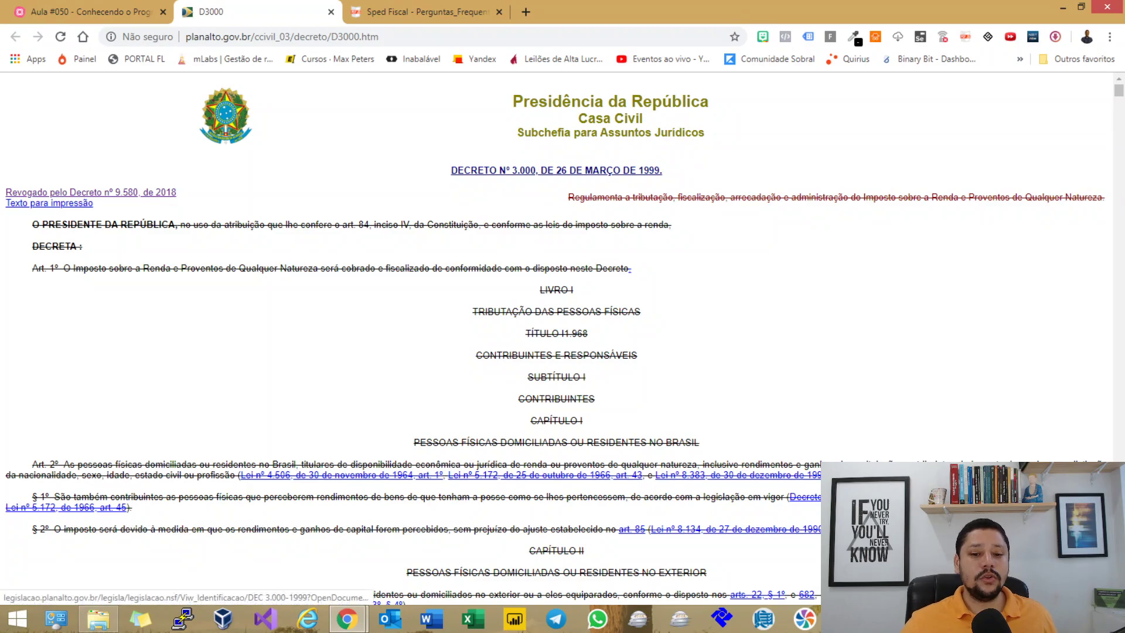
scroll(557, 334, down, 20)
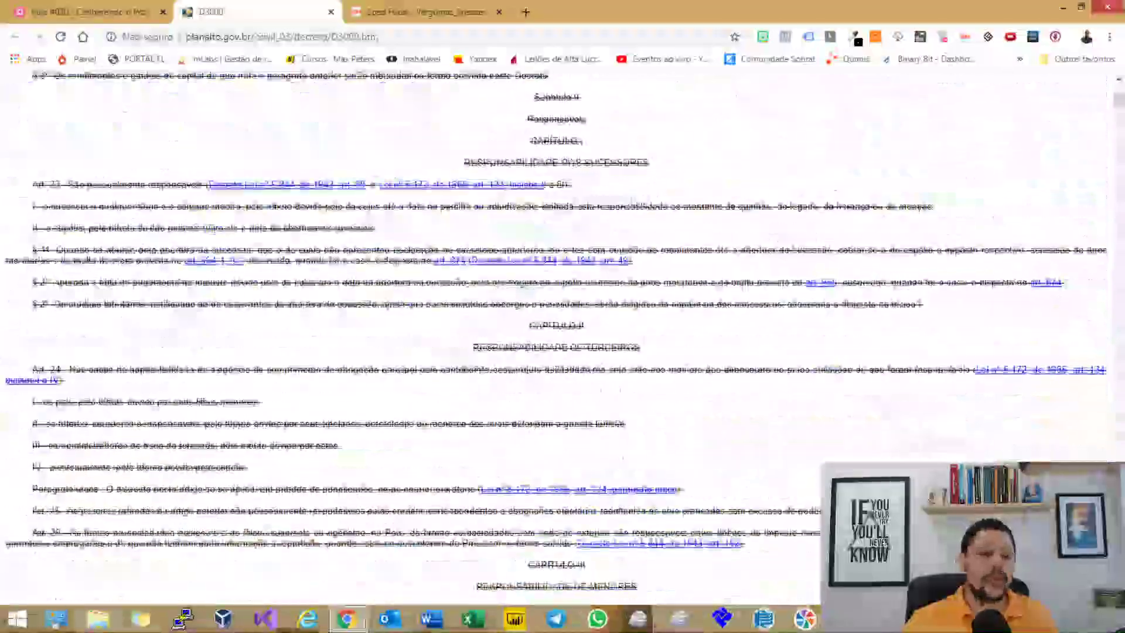
scroll(556, 334, down, 8)
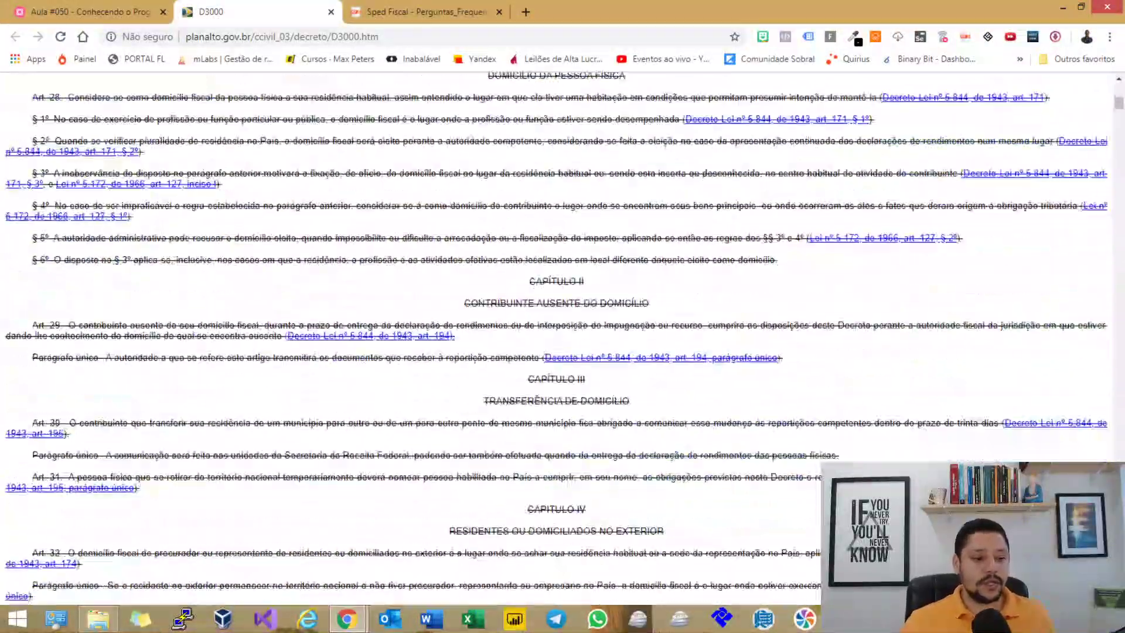
scroll(557, 334, down, 20)
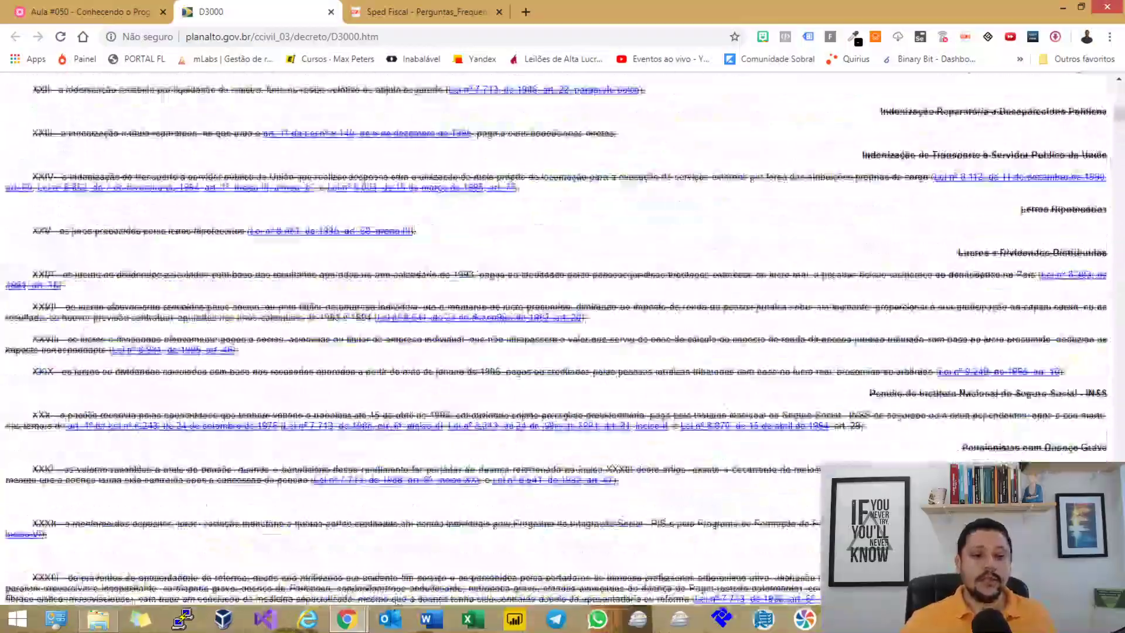
scroll(556, 334, down, 20)
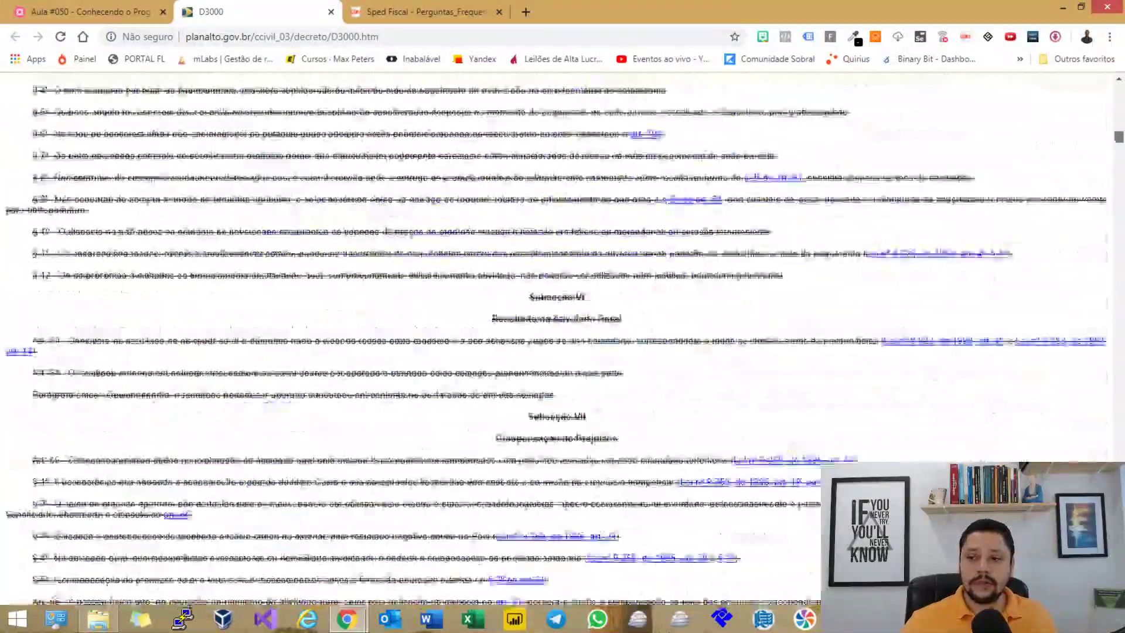
scroll(557, 333, down, 20)
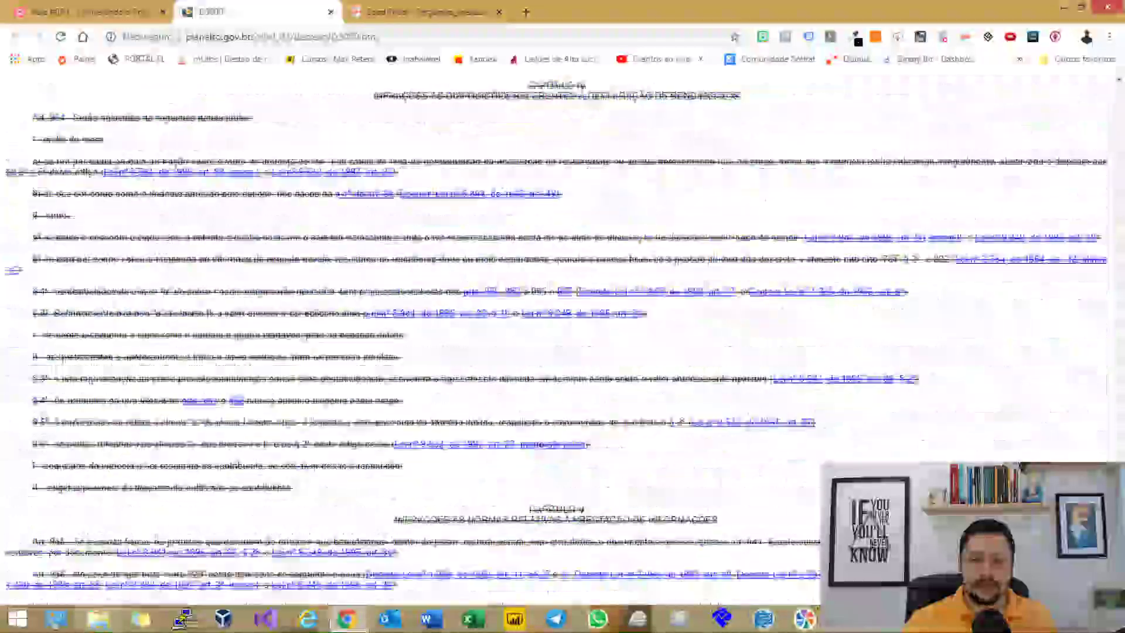
drag(1119, 560, 1119, 234)
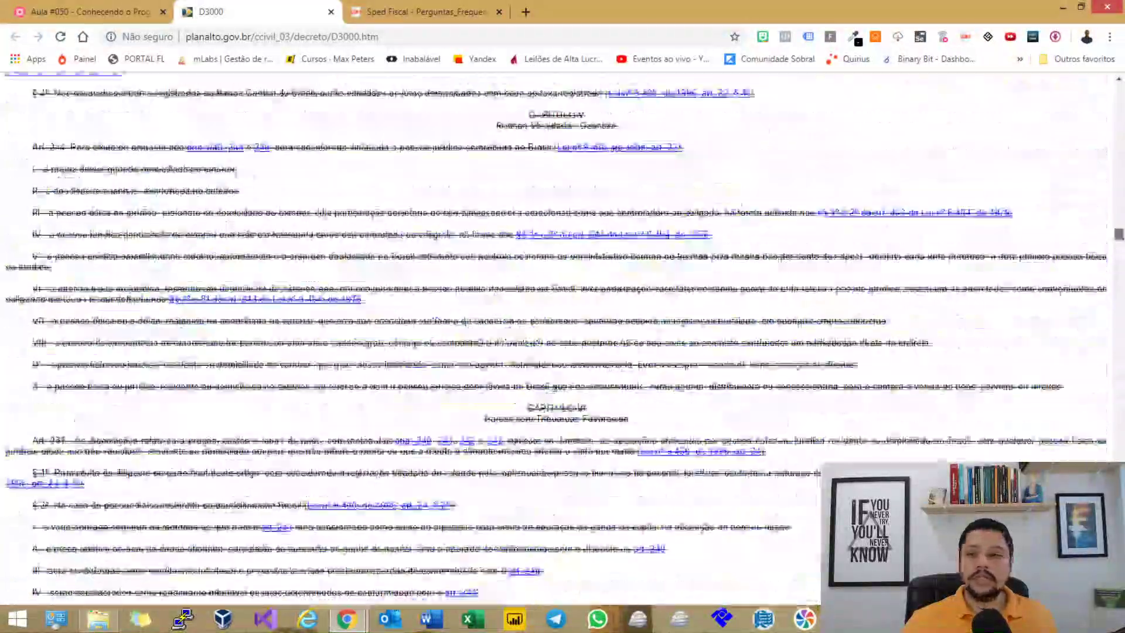
key(Home)
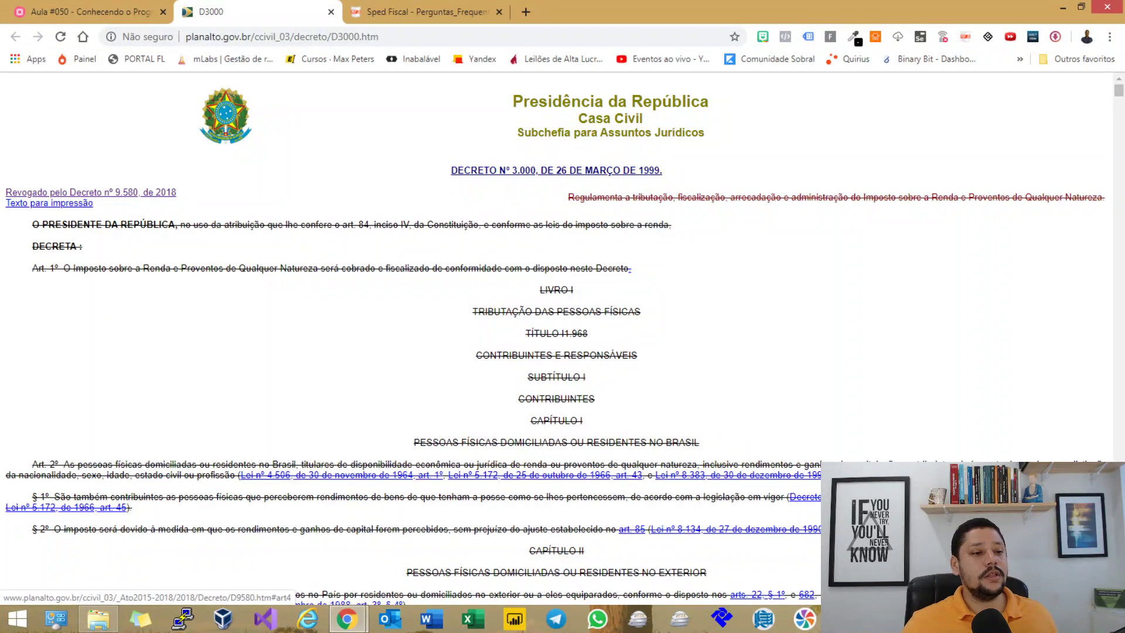
click(91, 192)
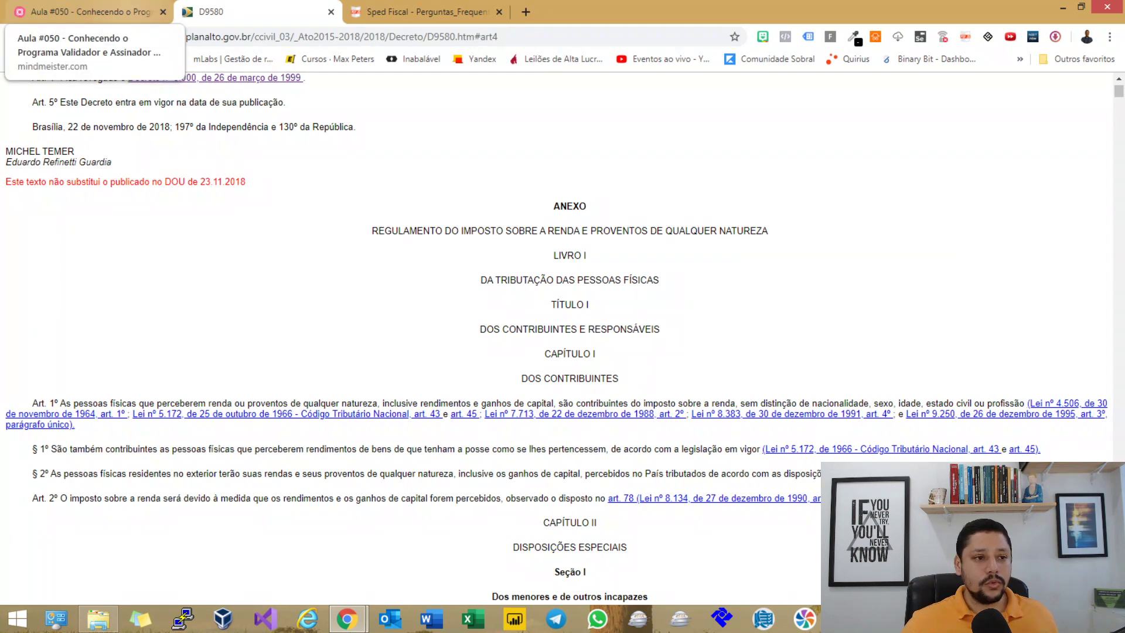
Step: Return to the mind map and expand Novo dispositivo legal to read the replacement articles
click(87, 11)
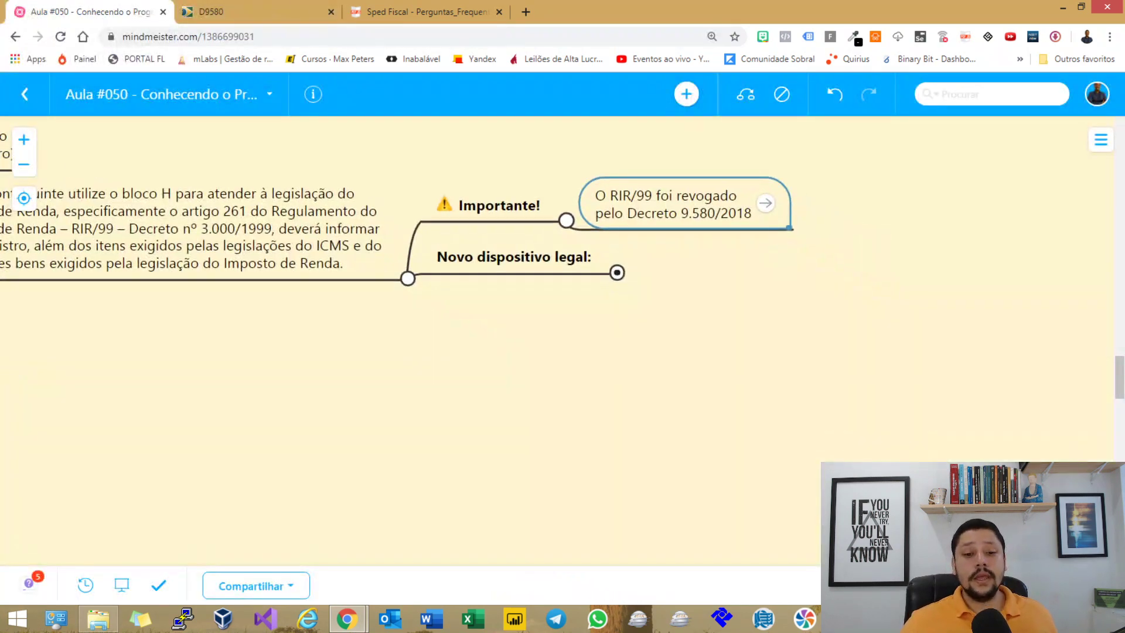
key(Down)
key(space)
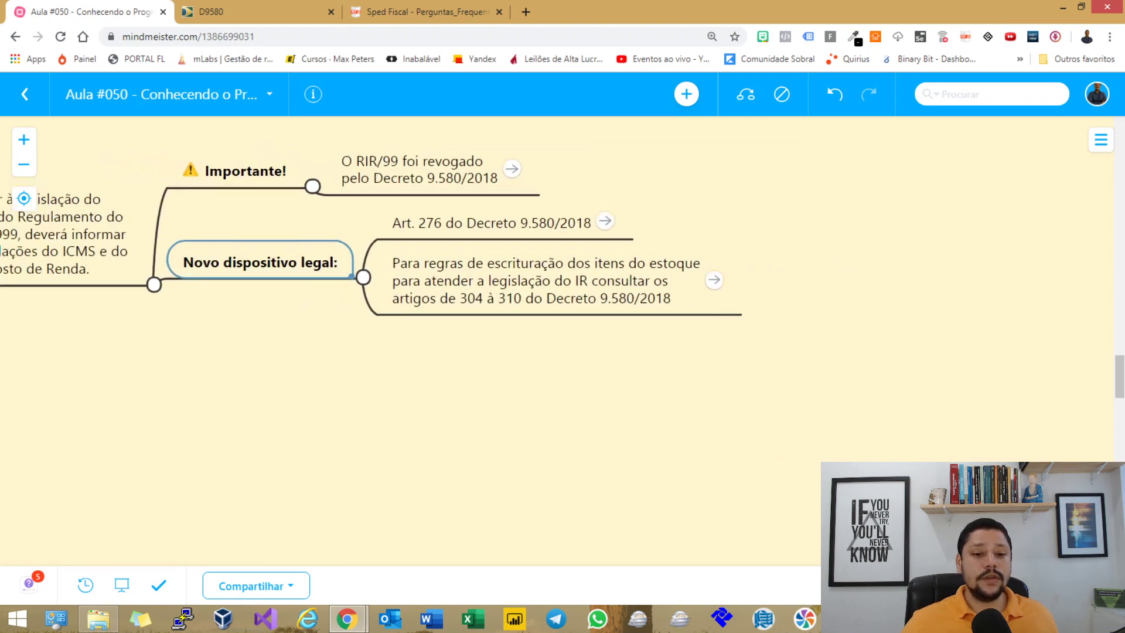
Step: Point out the artigo 261 reference in the income tax note and select its replacement, Art. 276 do Decreto 9.580/2018
click(306, 252)
click(317, 251)
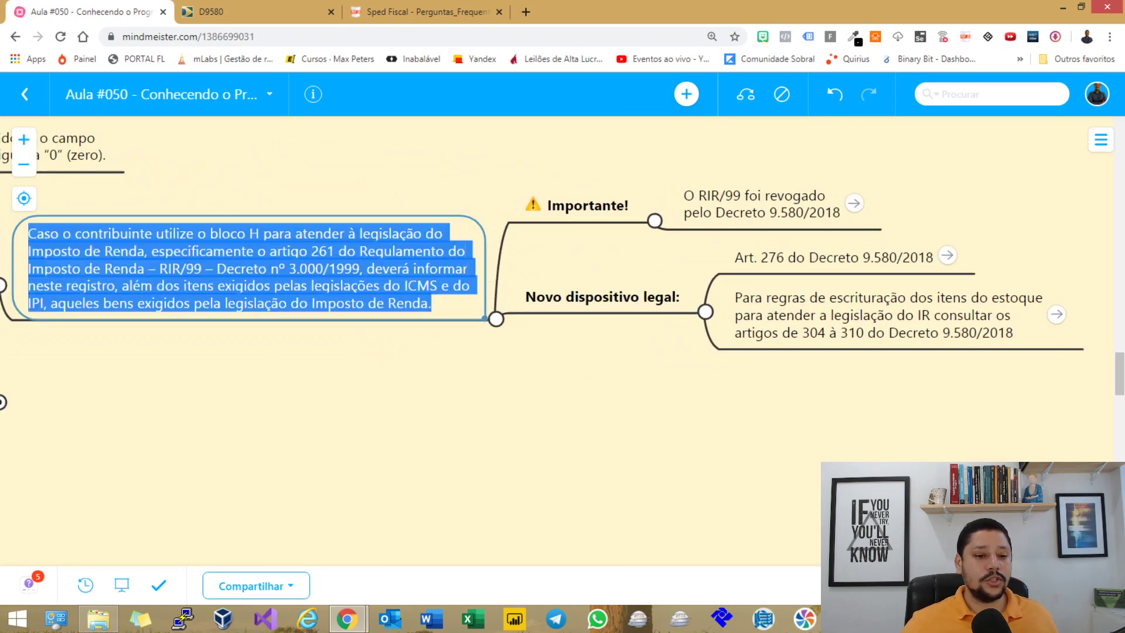
click(327, 251)
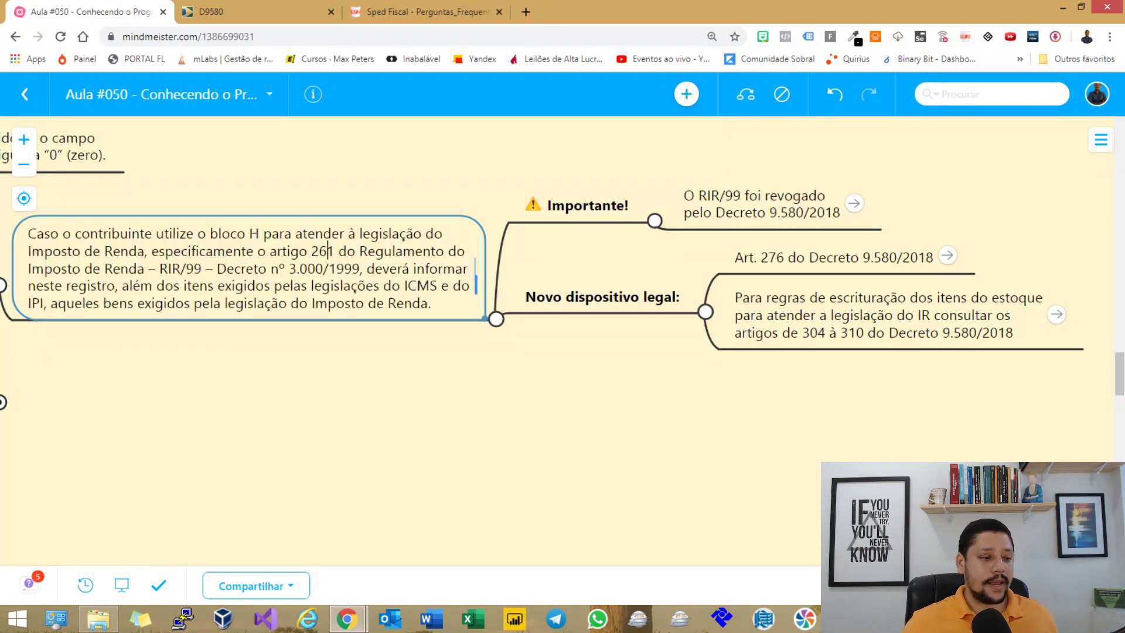
drag(615, 387, 337, 381)
click(324, 291)
key(Right)
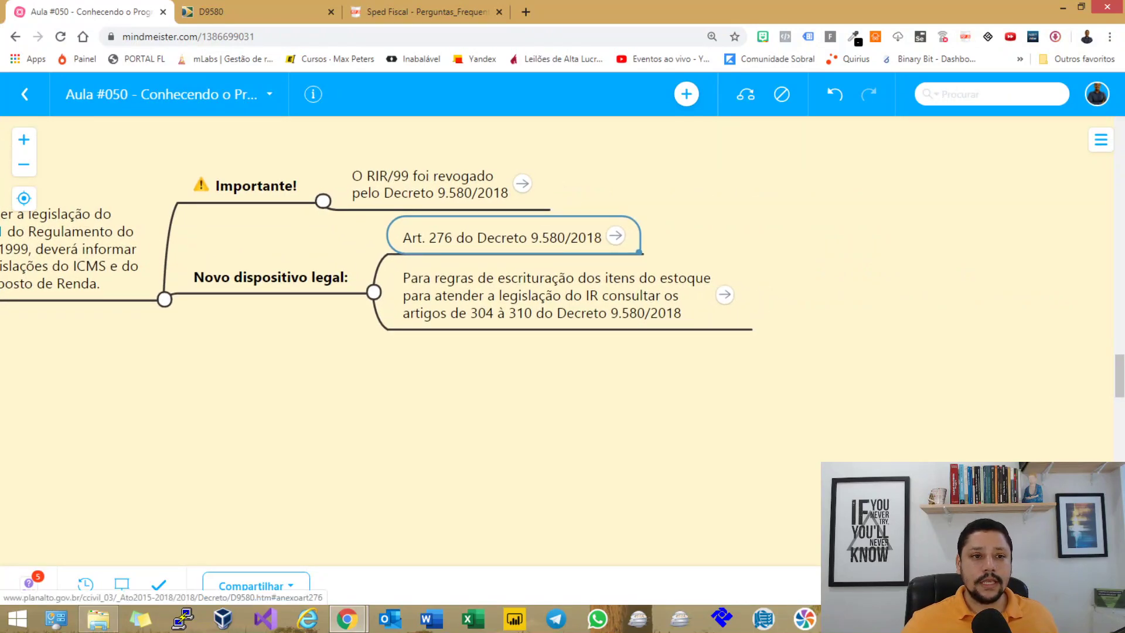
click(616, 235)
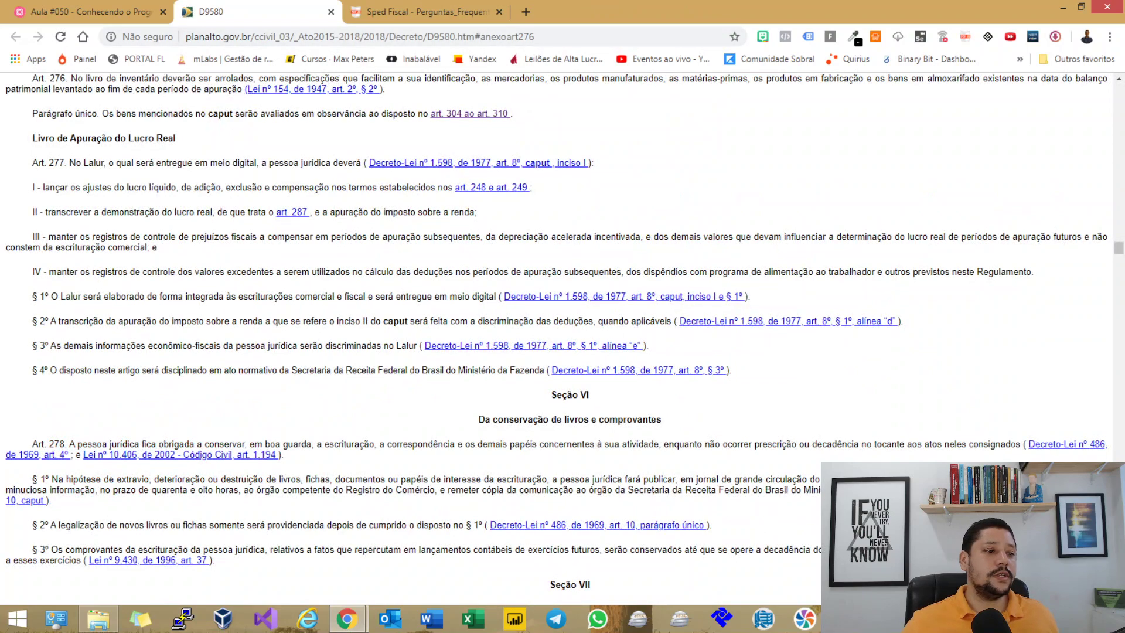
drag(33, 89, 71, 79)
scroll(311, 235, down, 1)
click(312, 201)
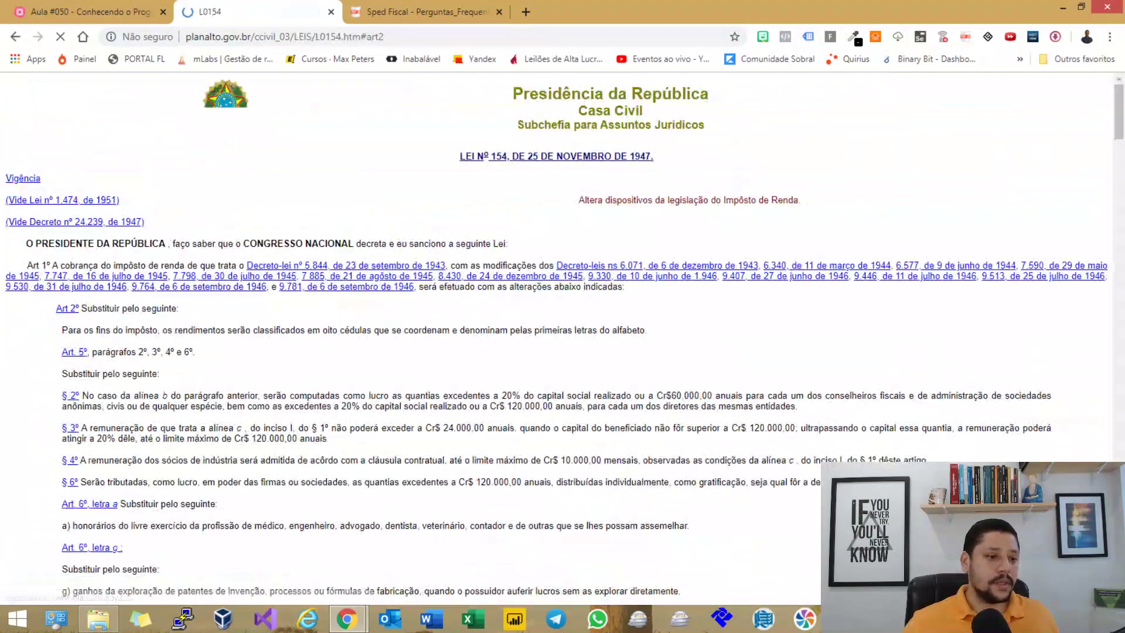
click(91, 11)
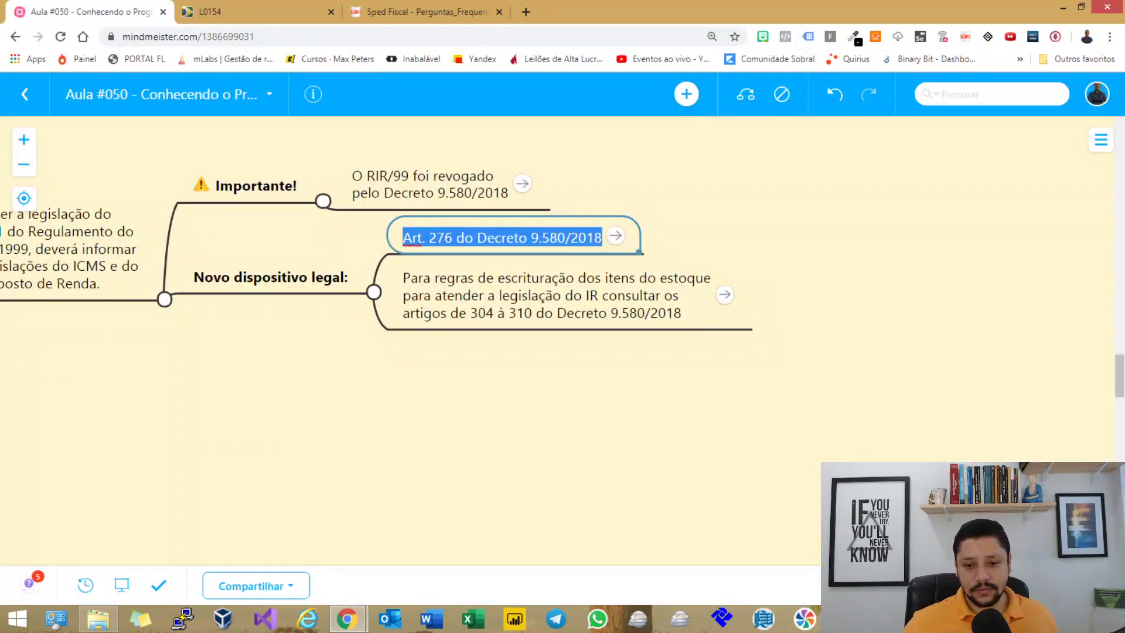
Step: Open the link for Art. 276 do Decreto 9.580/2018 and highlight the opening words about the livro de inventário
click(615, 235)
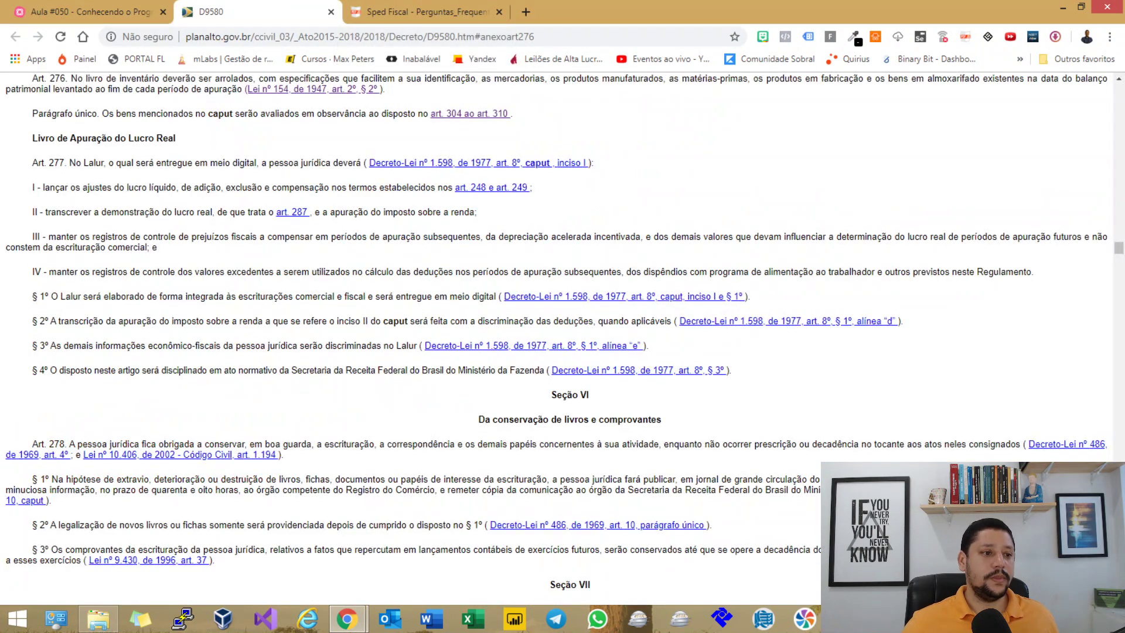
drag(71, 78, 154, 276)
scroll(154, 275, down, 2)
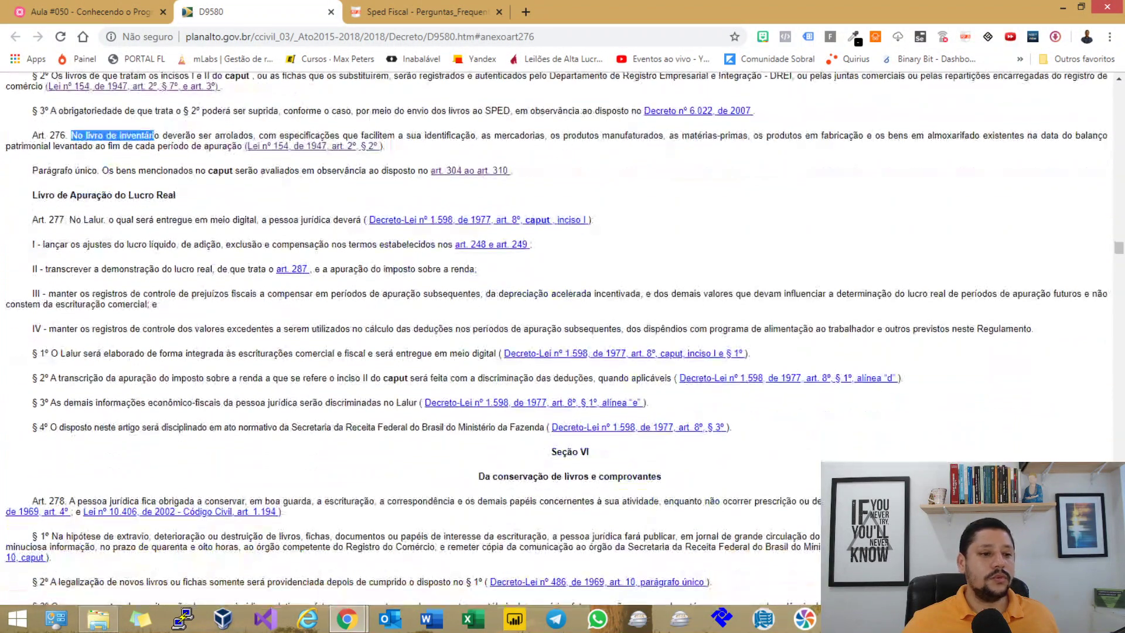
Step: Highlight the passage of Art. 276 that lists the goods to record as of the balanço patrimonial date, then clear the selection
click(154, 135)
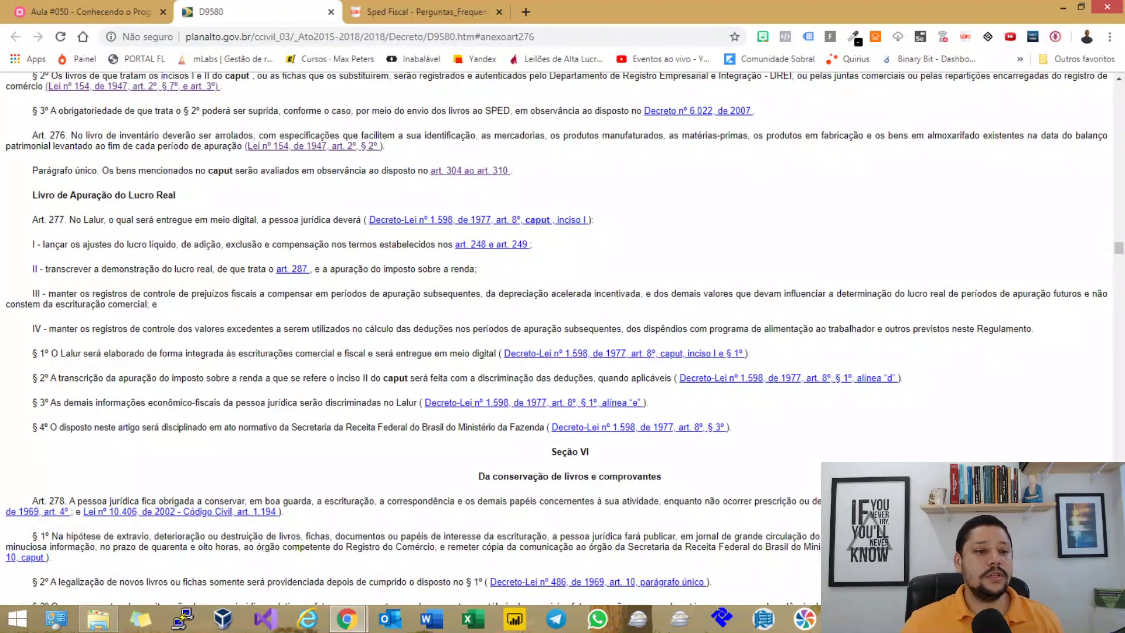
drag(268, 135, 243, 146)
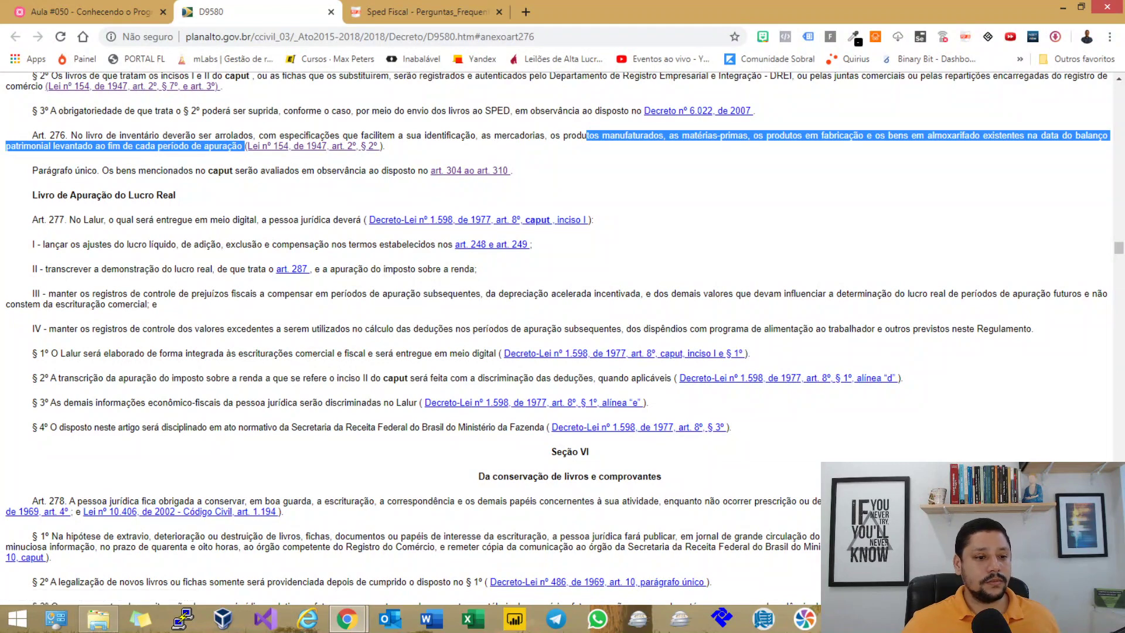
click(244, 146)
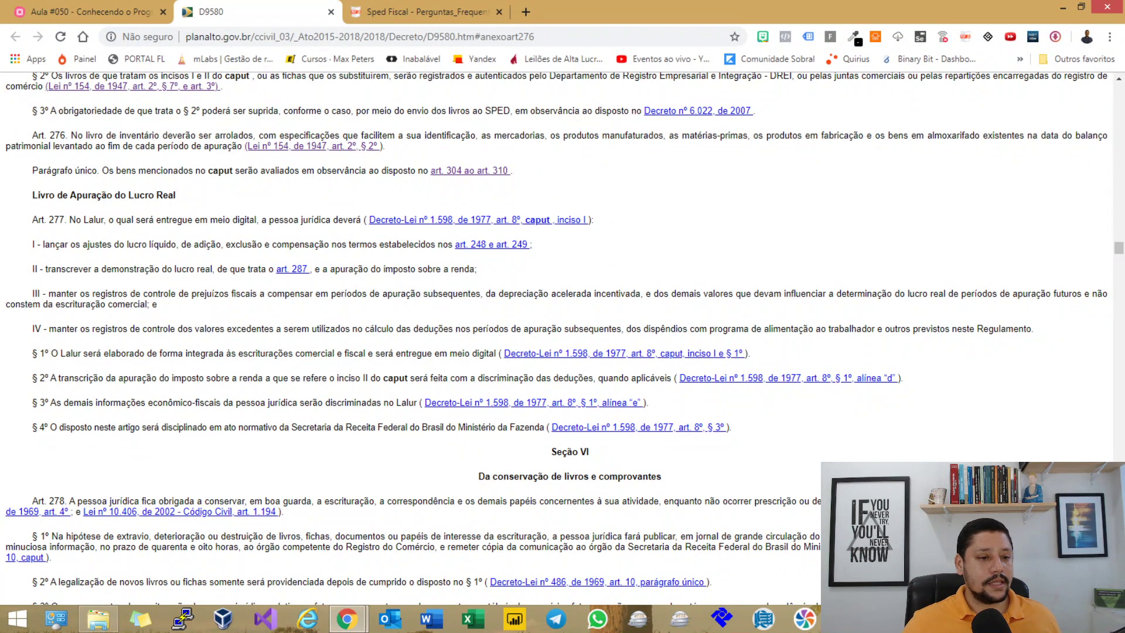
Step: Return to the mind map and highlight the income tax note's passage on items required by the ICMS, IPI and Imposto de Renda legislation
click(85, 12)
drag(410, 411, 732, 387)
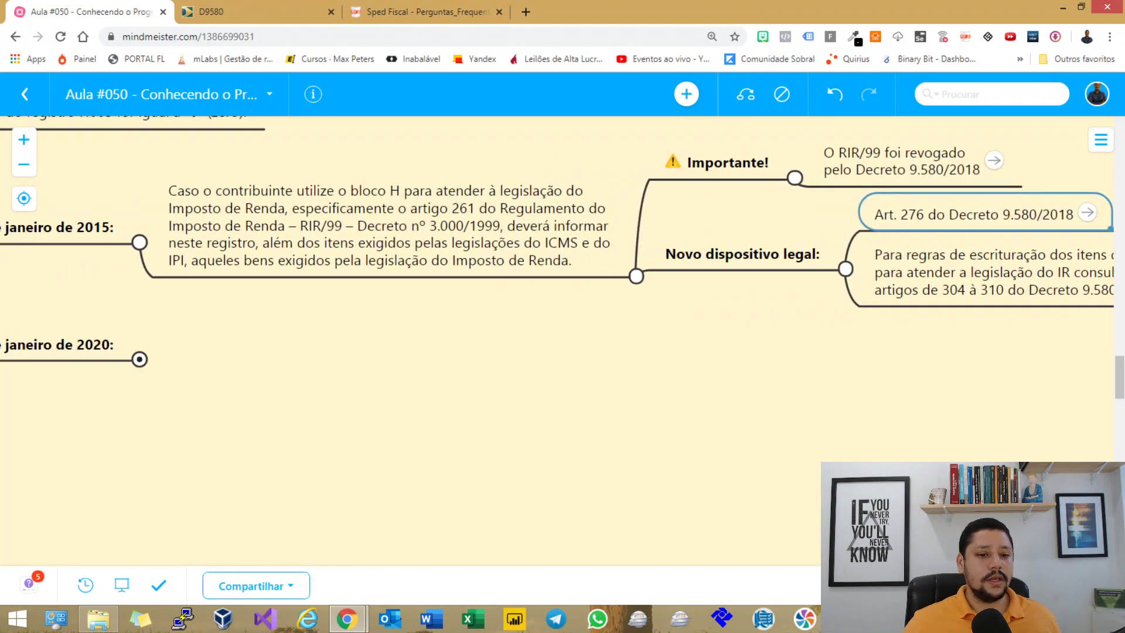
double_click(390, 191)
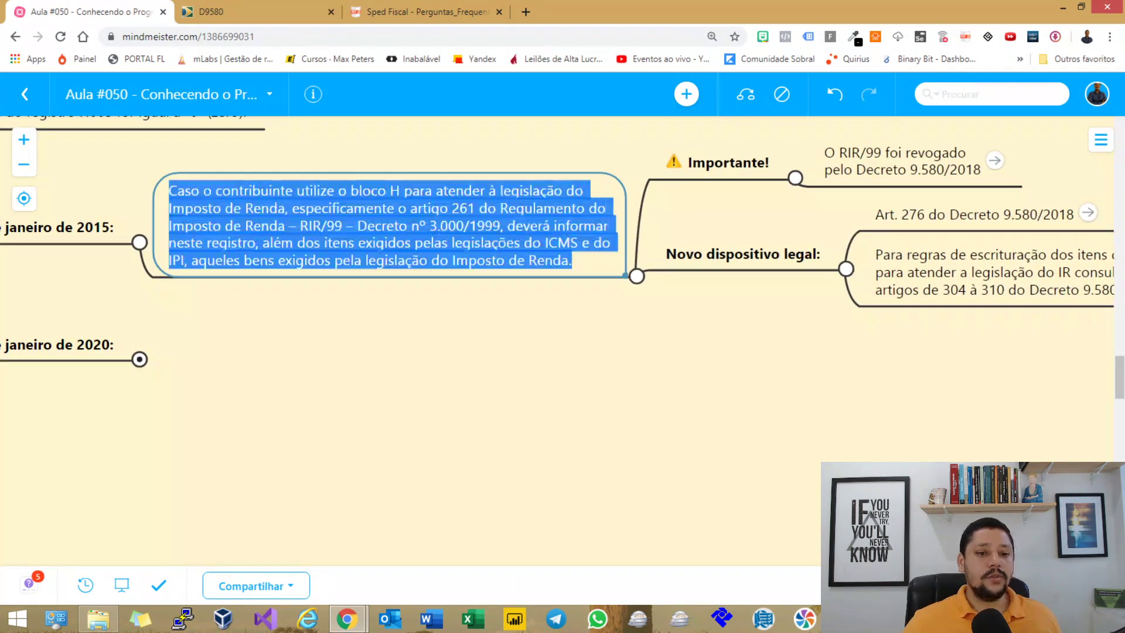
click(390, 190)
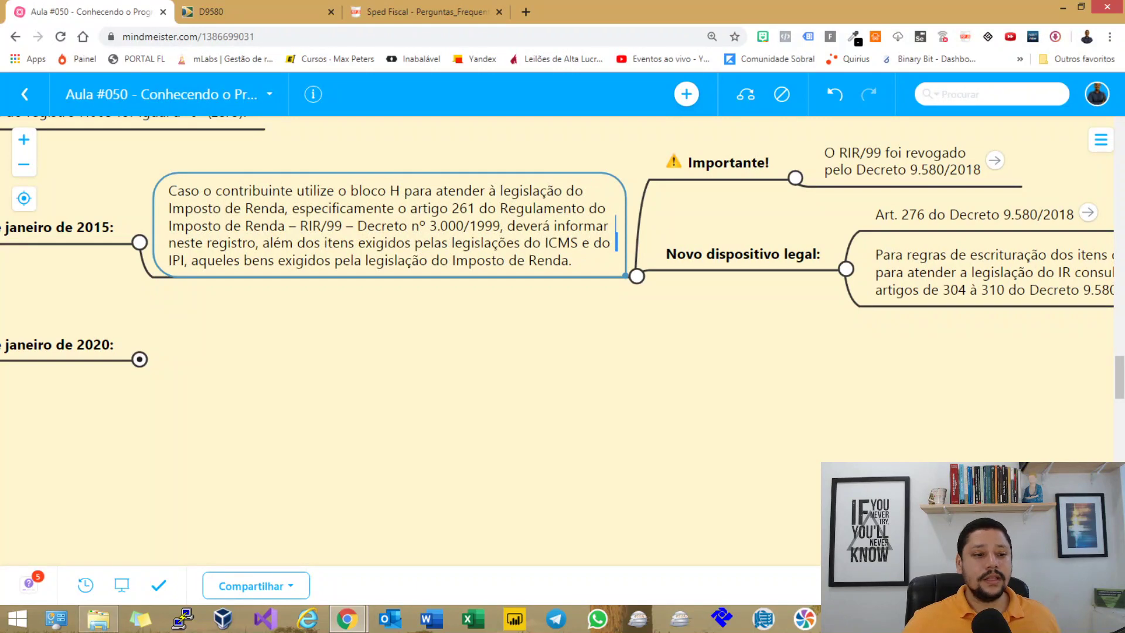
click(297, 242)
drag(297, 243, 572, 260)
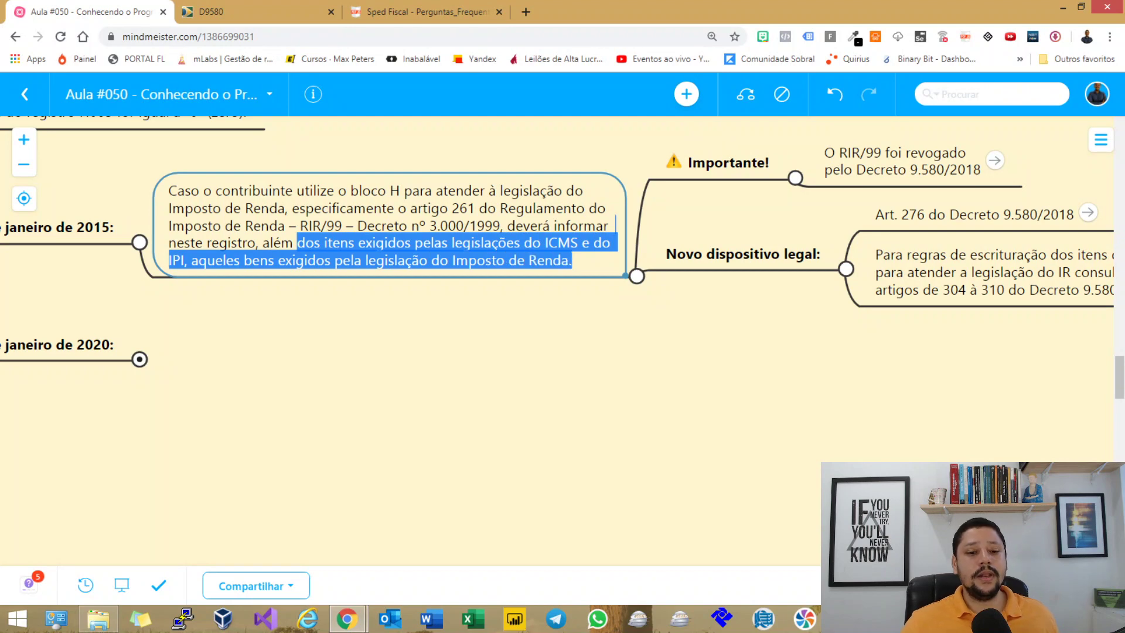
Step: Go back to the decree and highlight "bens em almoxarifado" in Art. 276 and the valuation rule in its Parágrafo único
click(258, 12)
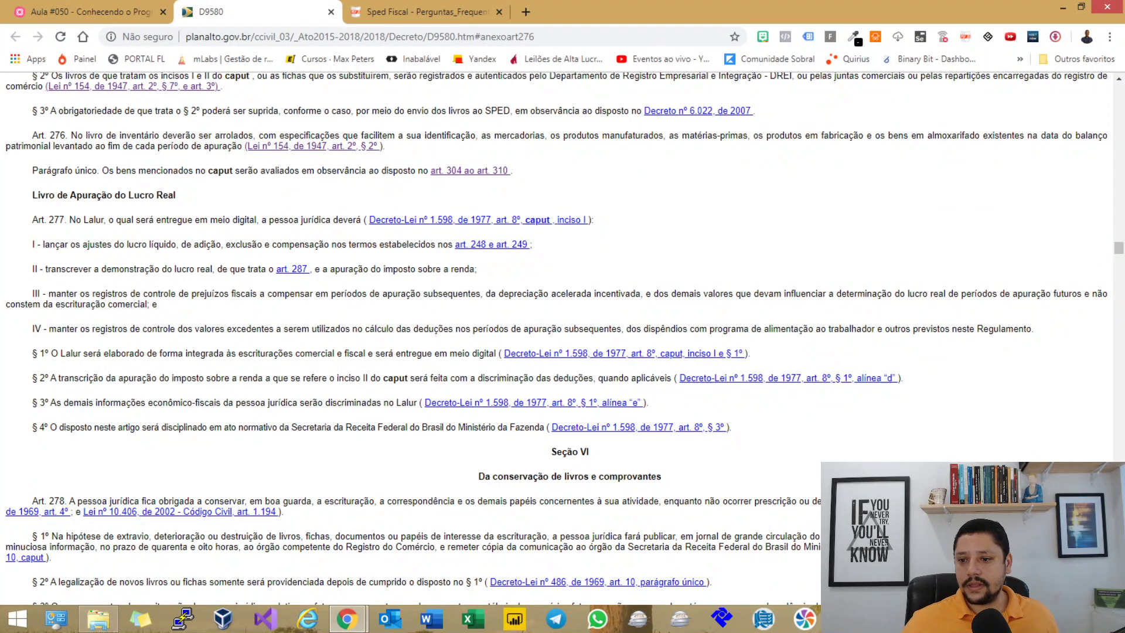
drag(889, 135, 979, 135)
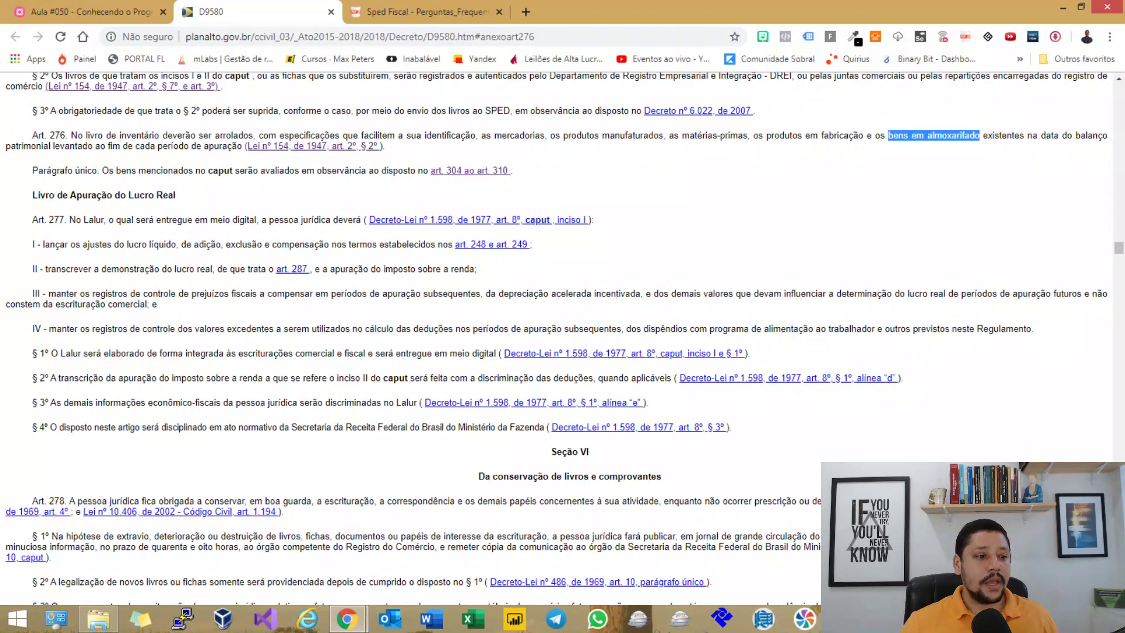
drag(32, 171, 60, 170)
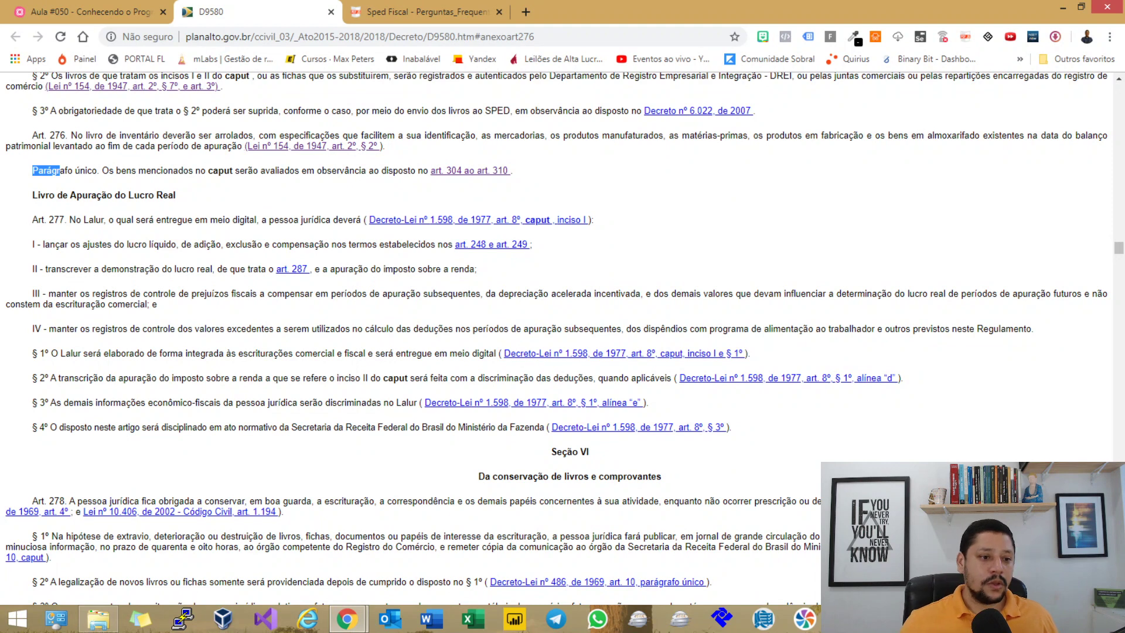
drag(195, 171, 235, 171)
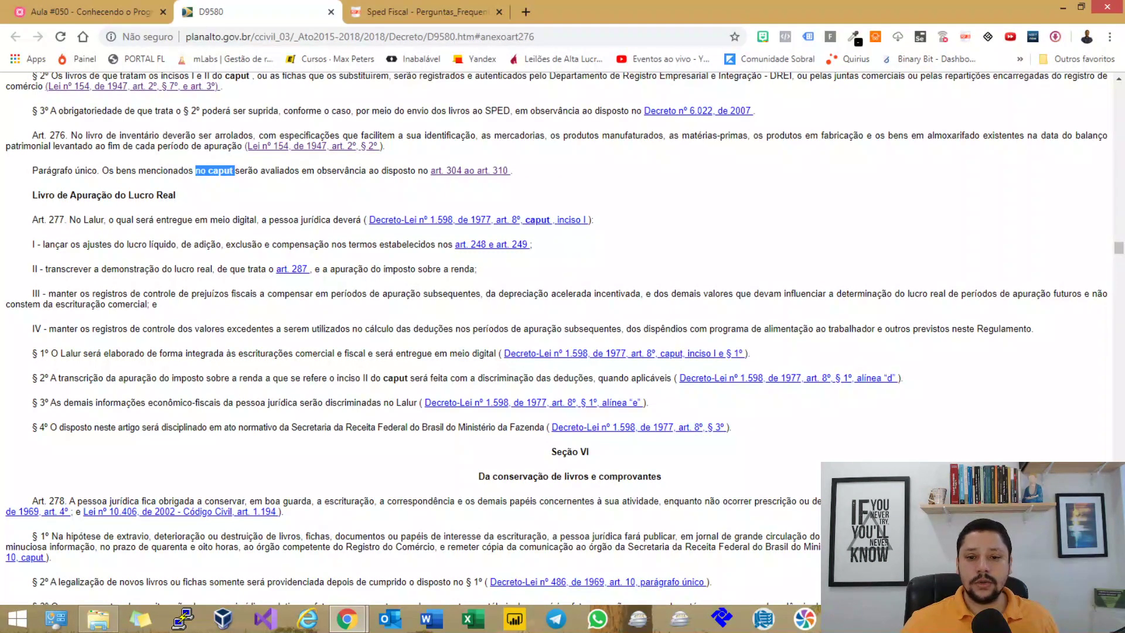
drag(475, 136, 495, 135)
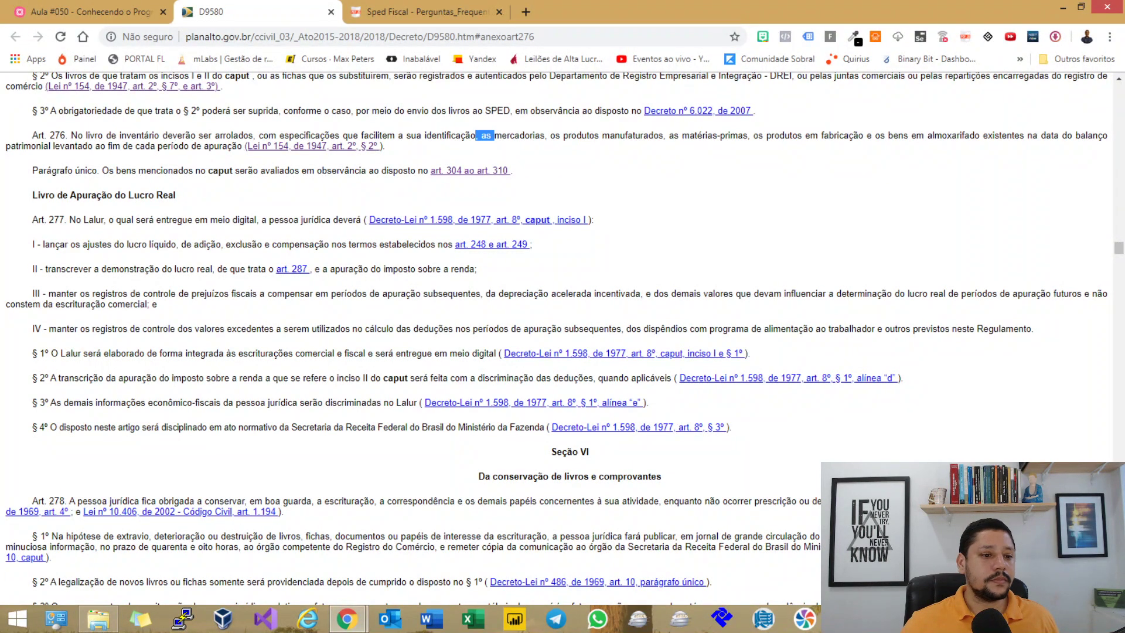
drag(239, 171, 429, 171)
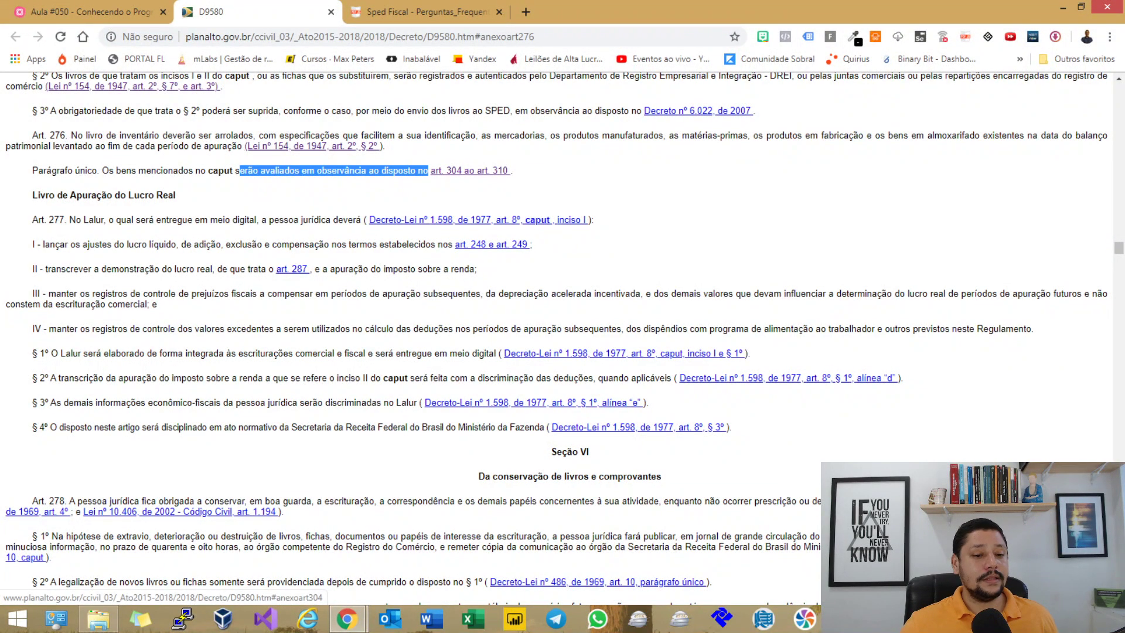
Step: Return to the mind map and open the link of the note on artigos 304 à 310 do Decreto 9.580/2018
click(88, 12)
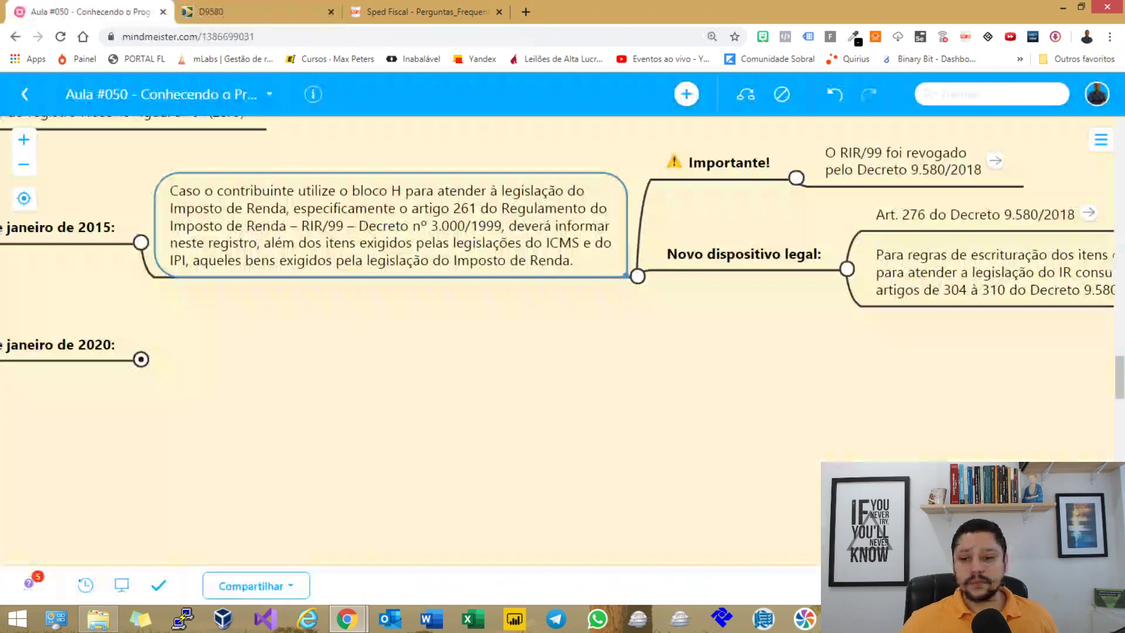
drag(761, 363, 214, 343)
click(480, 252)
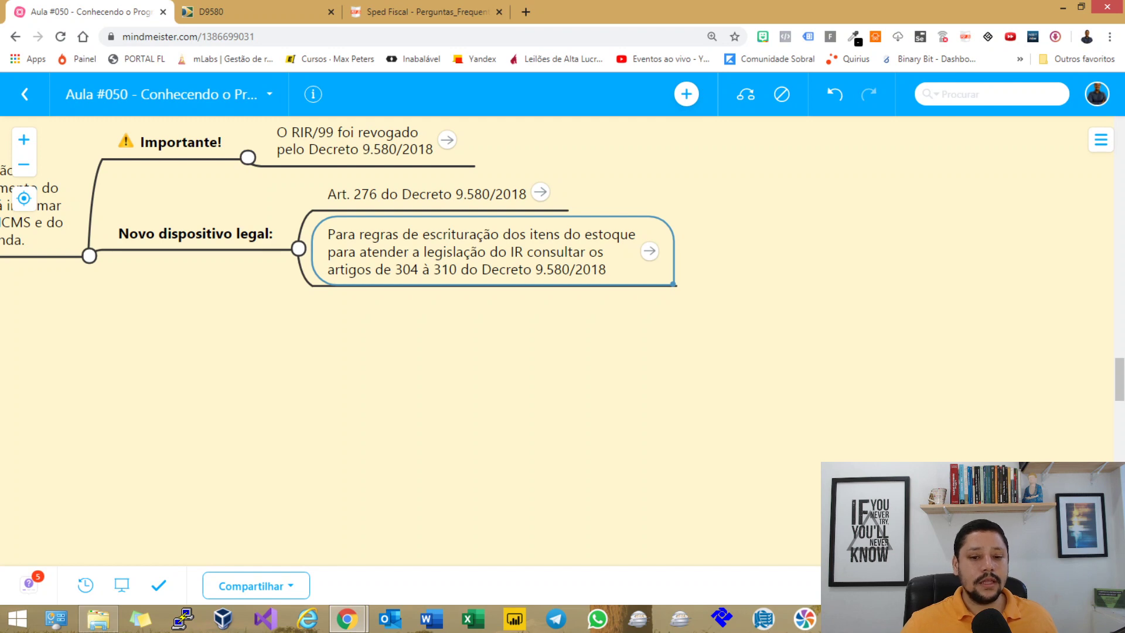
click(649, 251)
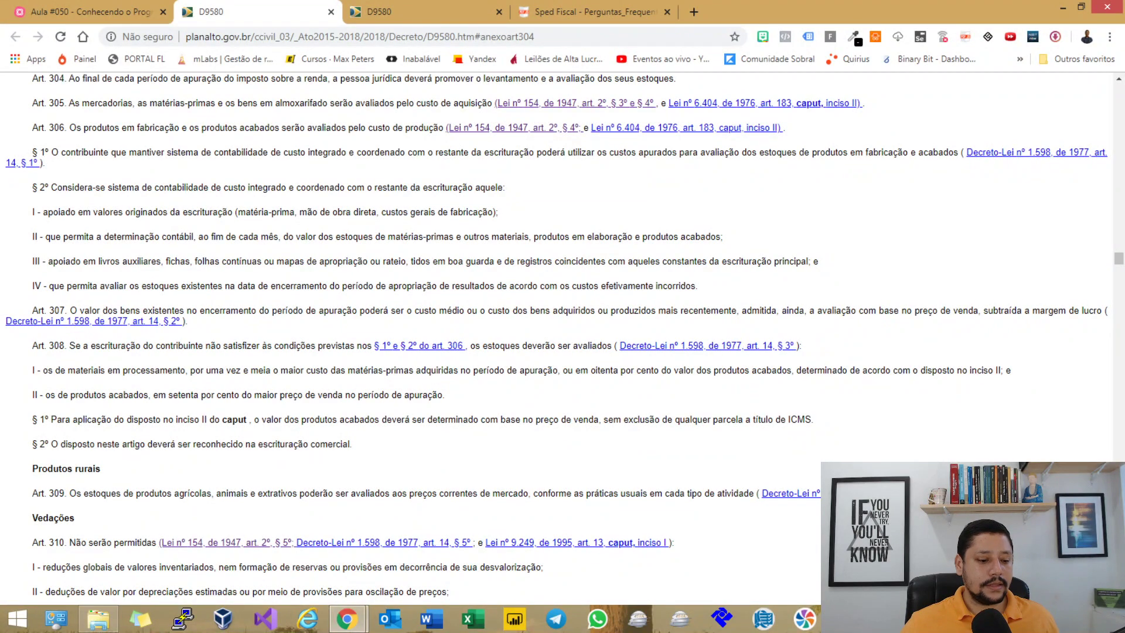
Step: Look through articles 304 to 310 on inventory valuation, and return to the income tax note in the mind map
scroll(557, 338, down, 5)
scroll(557, 338, up, 5)
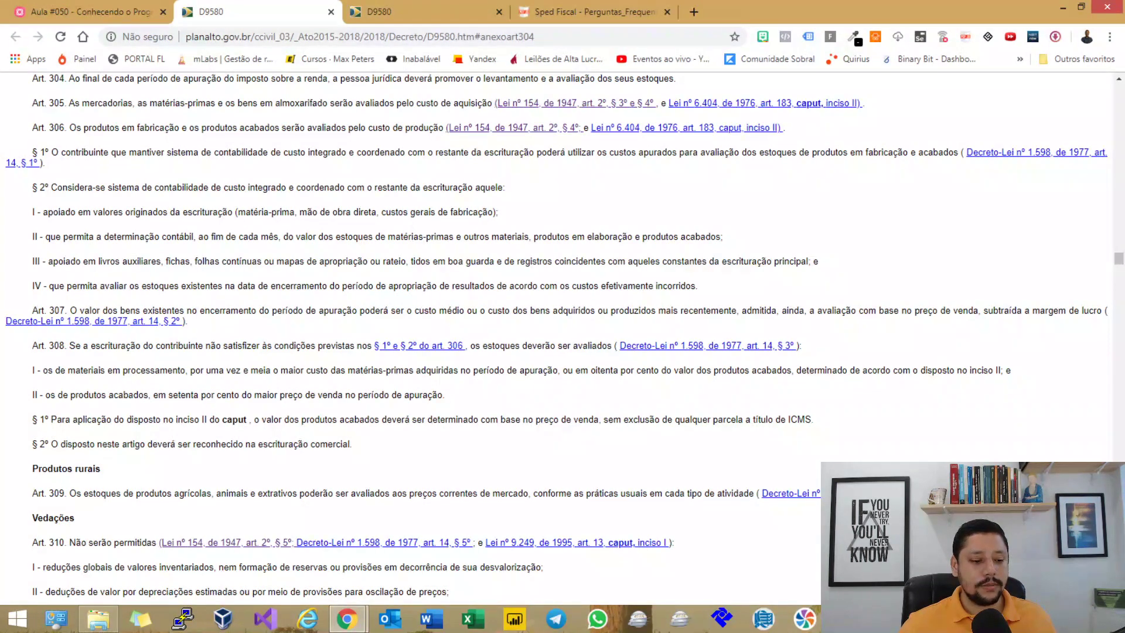
scroll(562, 334, down, 3)
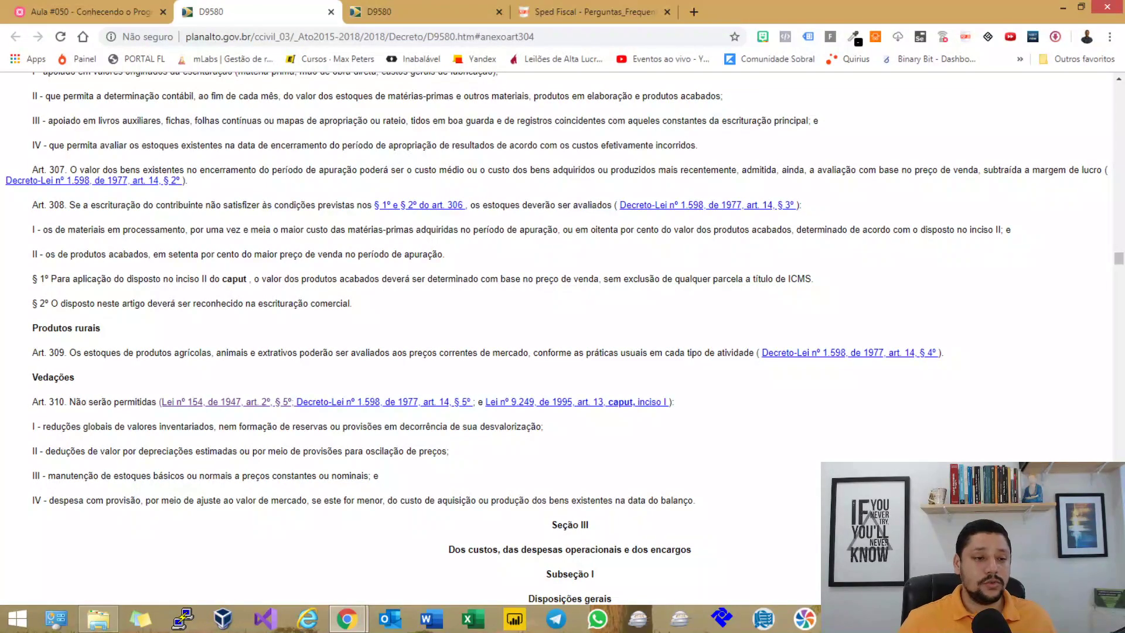
scroll(563, 334, up, 1)
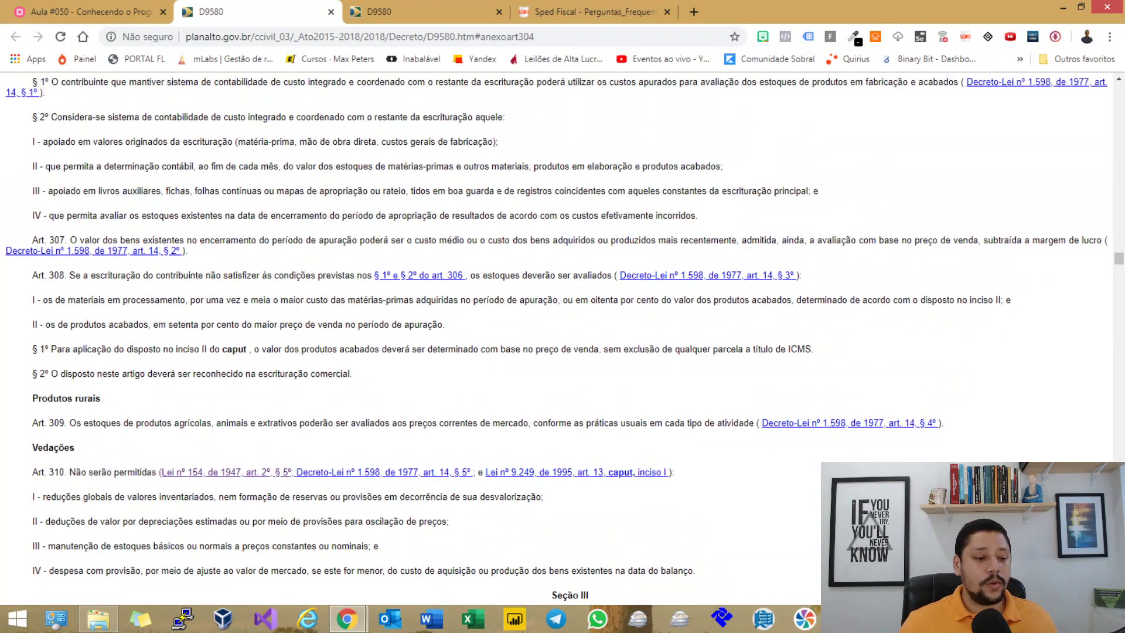
scroll(563, 334, down, 2)
scroll(562, 334, up, 3)
click(93, 12)
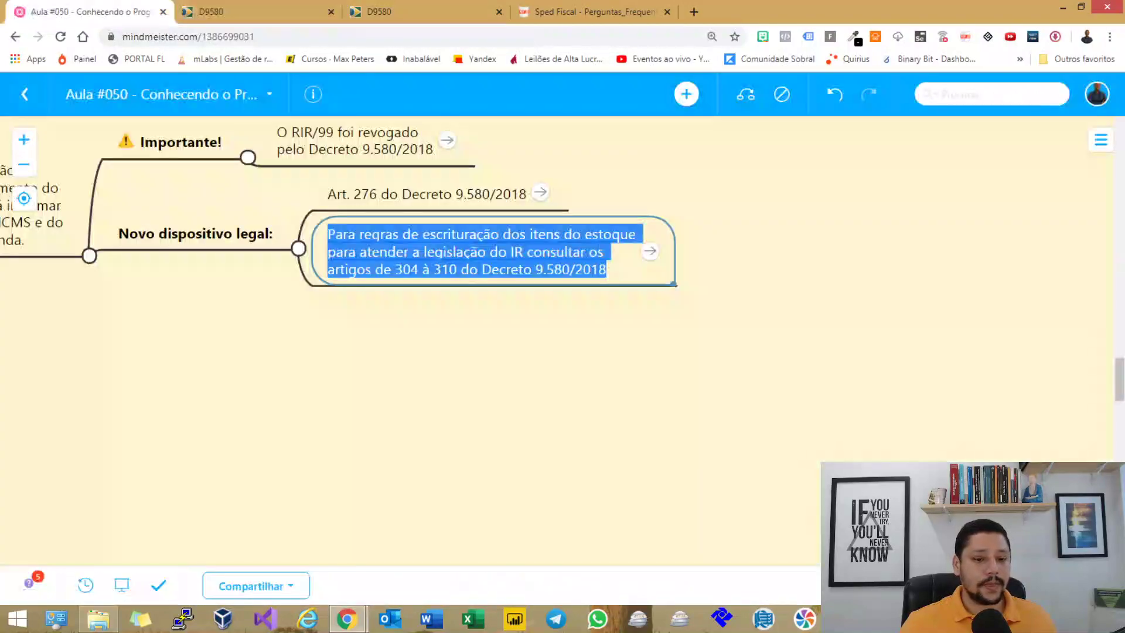
drag(328, 364, 796, 402)
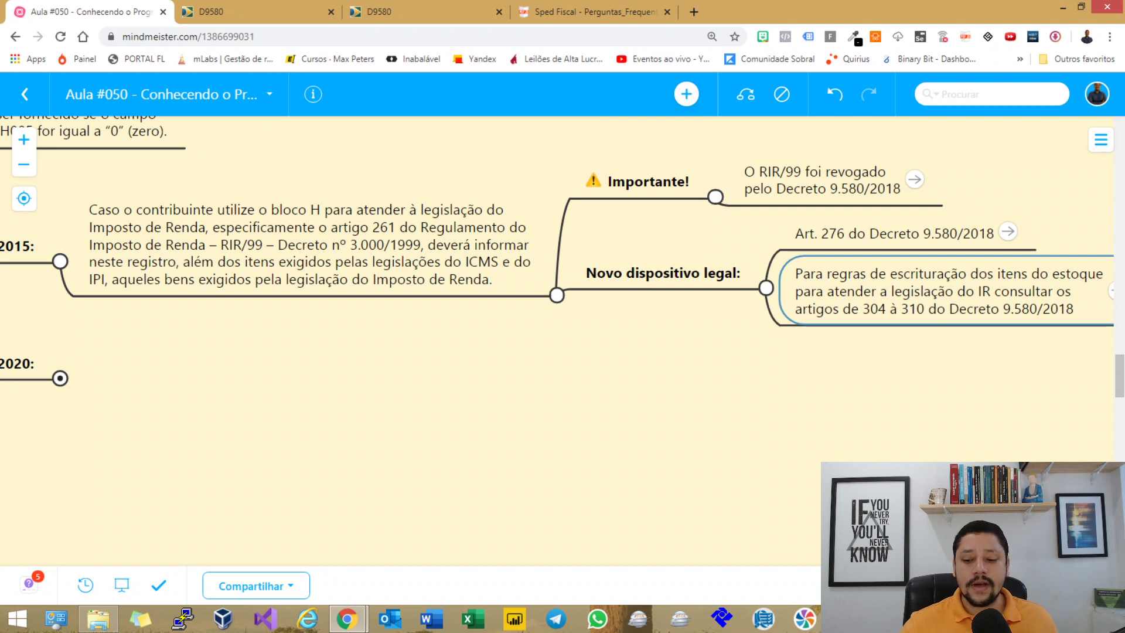
Step: Switch to Sped Fiscal, set the Valor total do estoque of the 31/12/2019 H005 record to 1.000, and save it
key(alt+Tab)
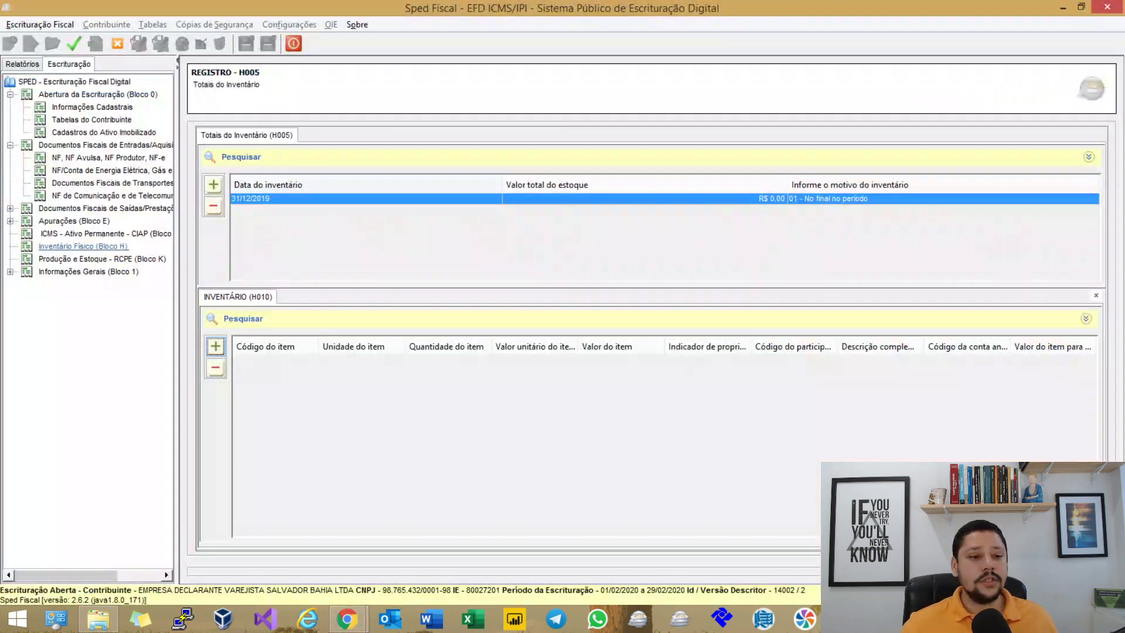
double_click(758, 198)
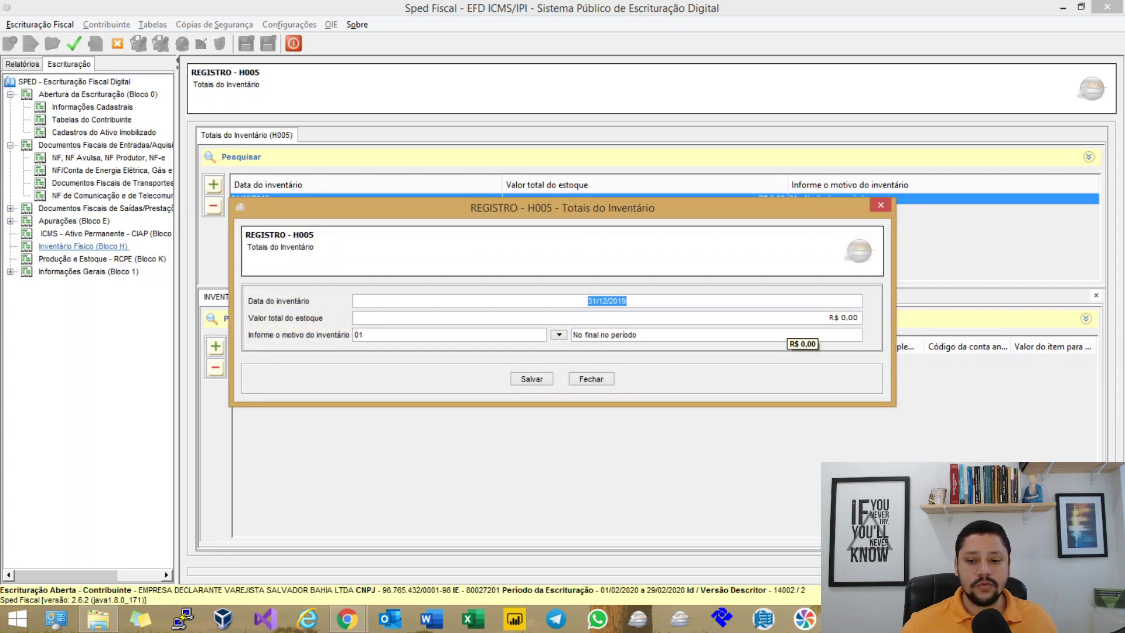
key(Tab)
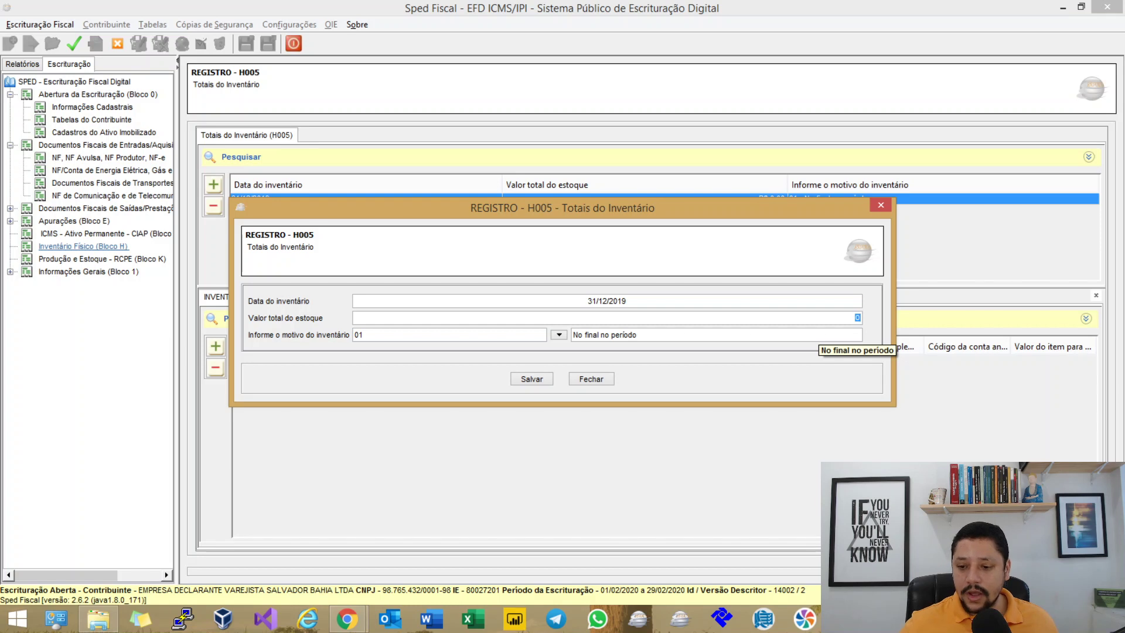
text(1.000)
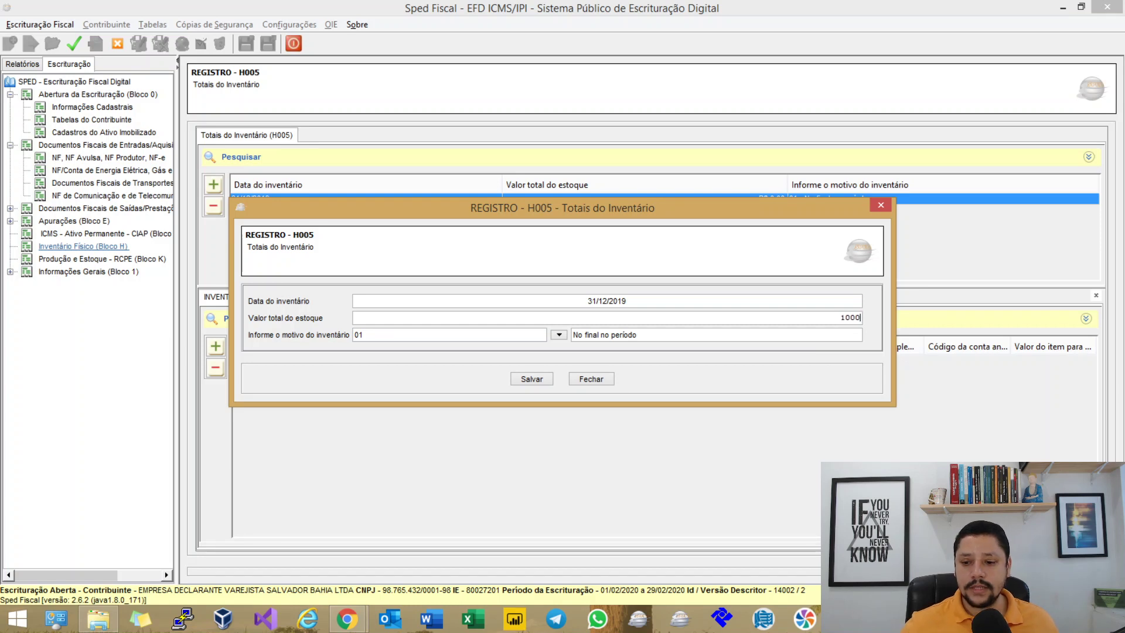
key(Tab)
key(Return)
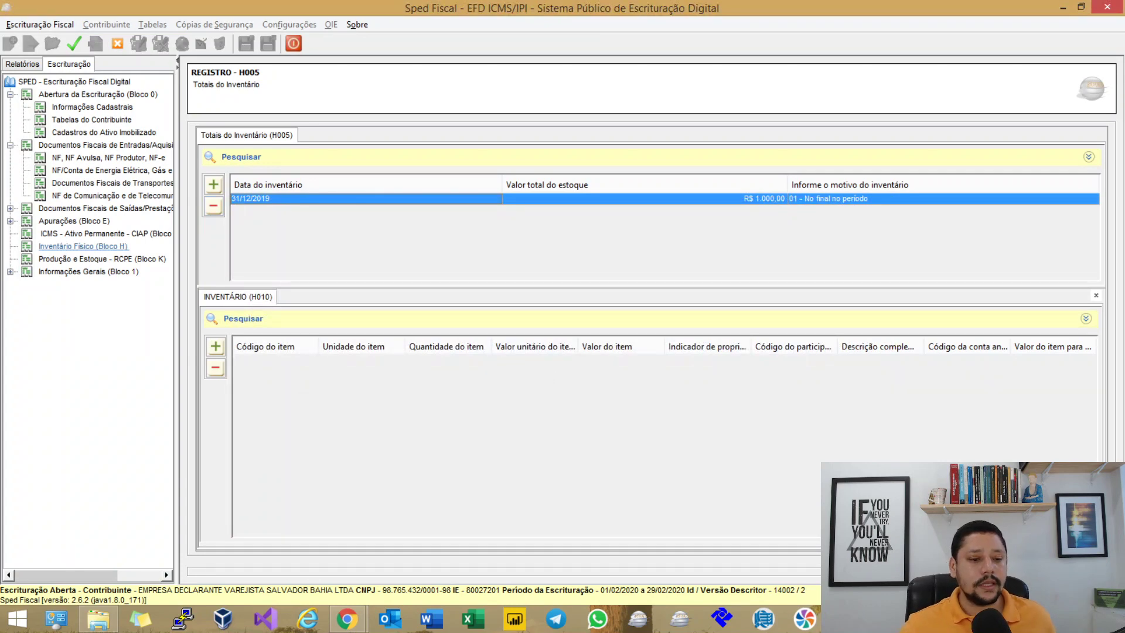
Step: Start a new H010 inventory record with item 1 PROCESSADOR and unit UND (UNIDADE)
click(216, 347)
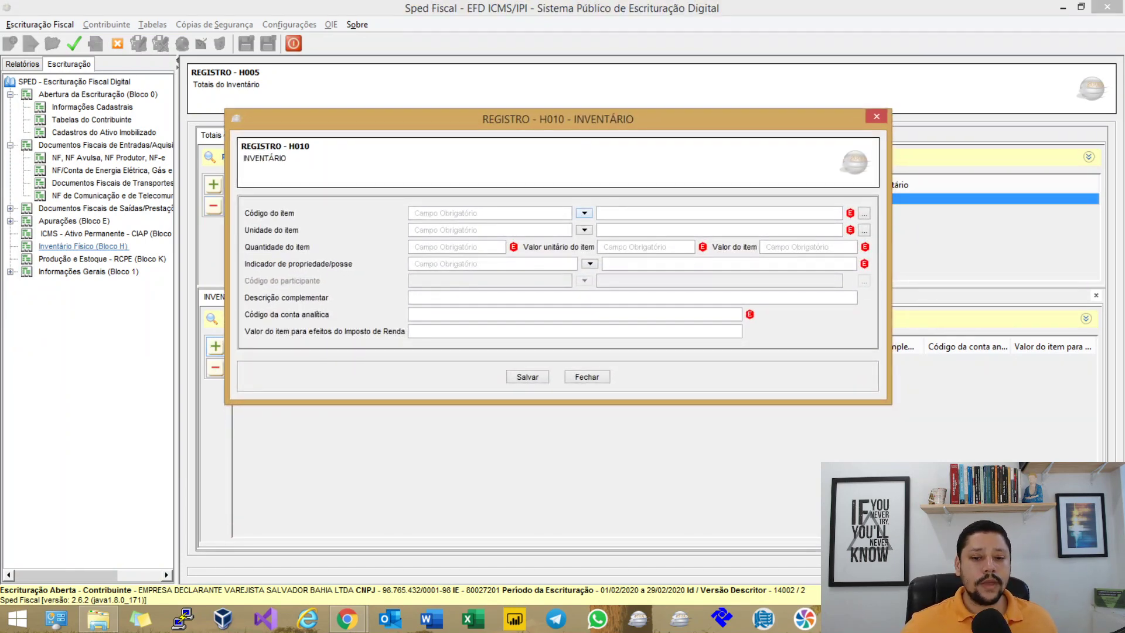
click(584, 213)
double_click(621, 264)
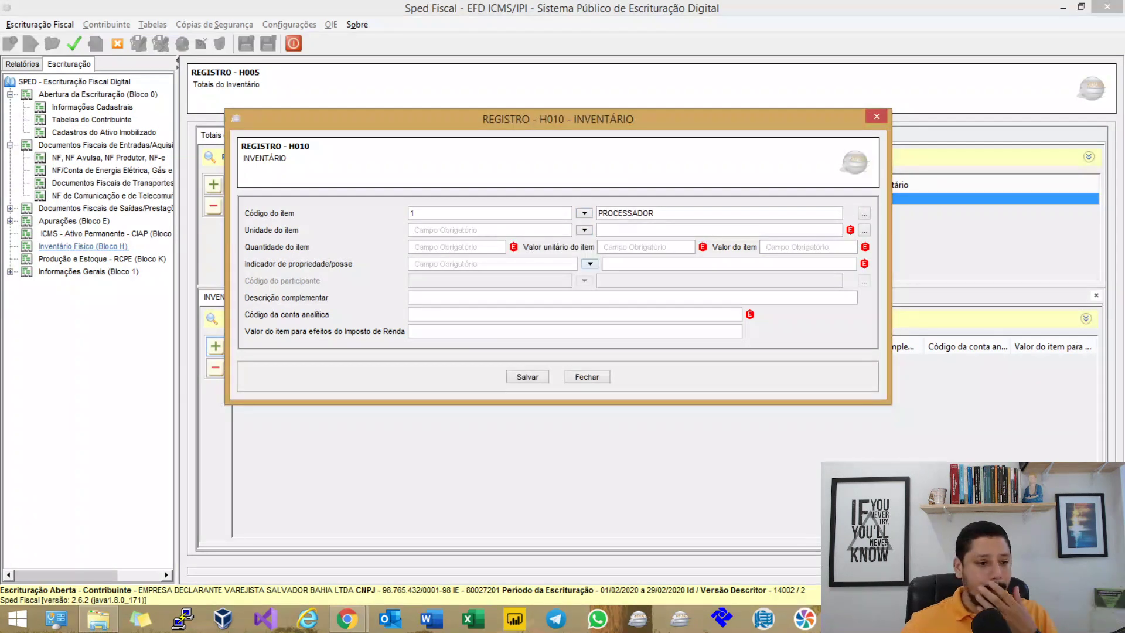
click(584, 230)
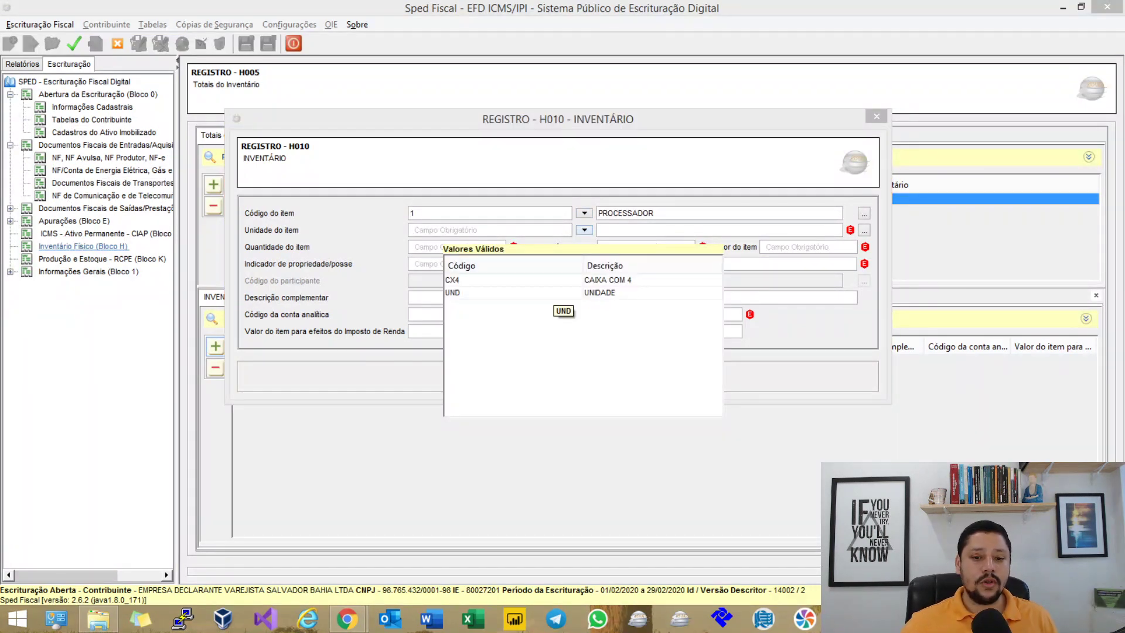
double_click(557, 293)
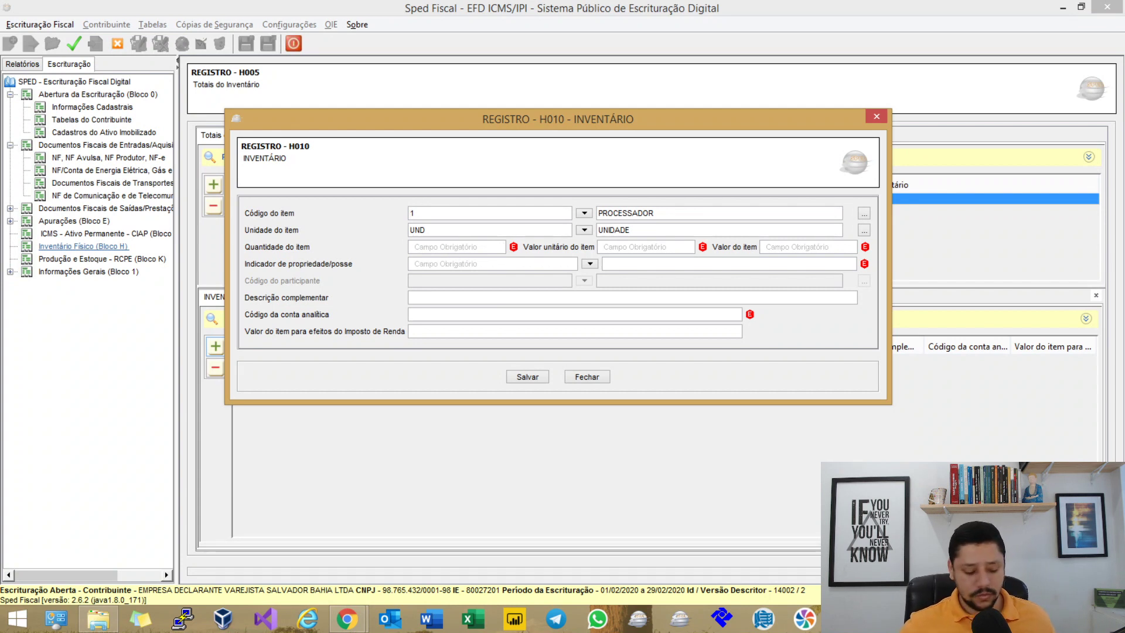
Step: Enter quantity 1, Valor unitário do item 1000 and Valor do item 1000 for the PROCESSADOR item
click(503, 247)
text(1)
key(Tab)
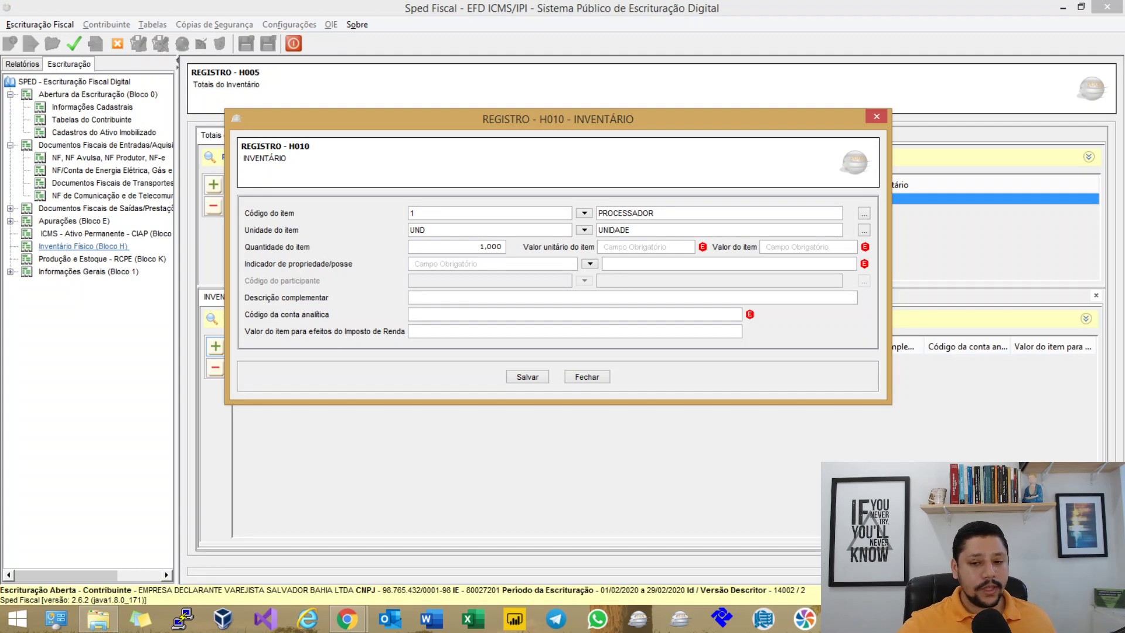
text(1000)
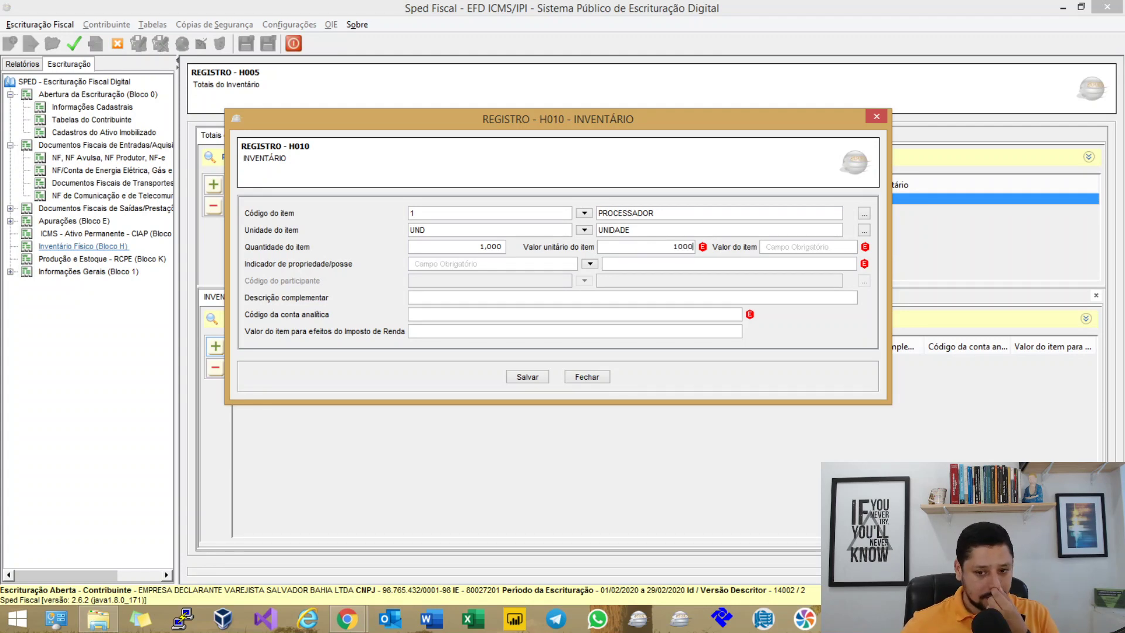
key(Tab)
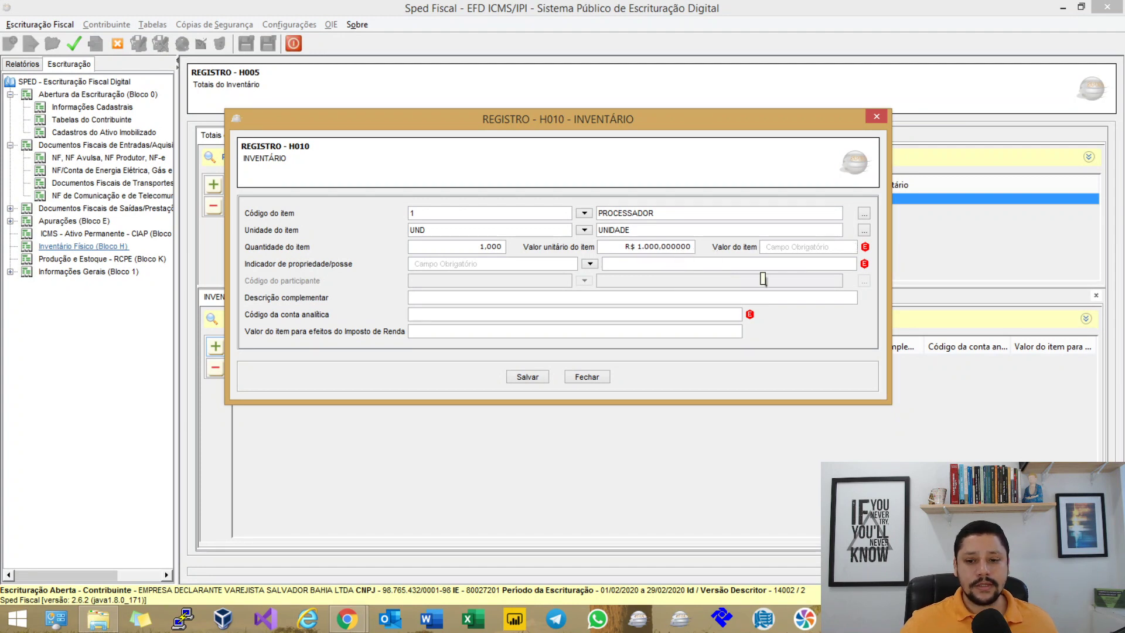
text(1000)
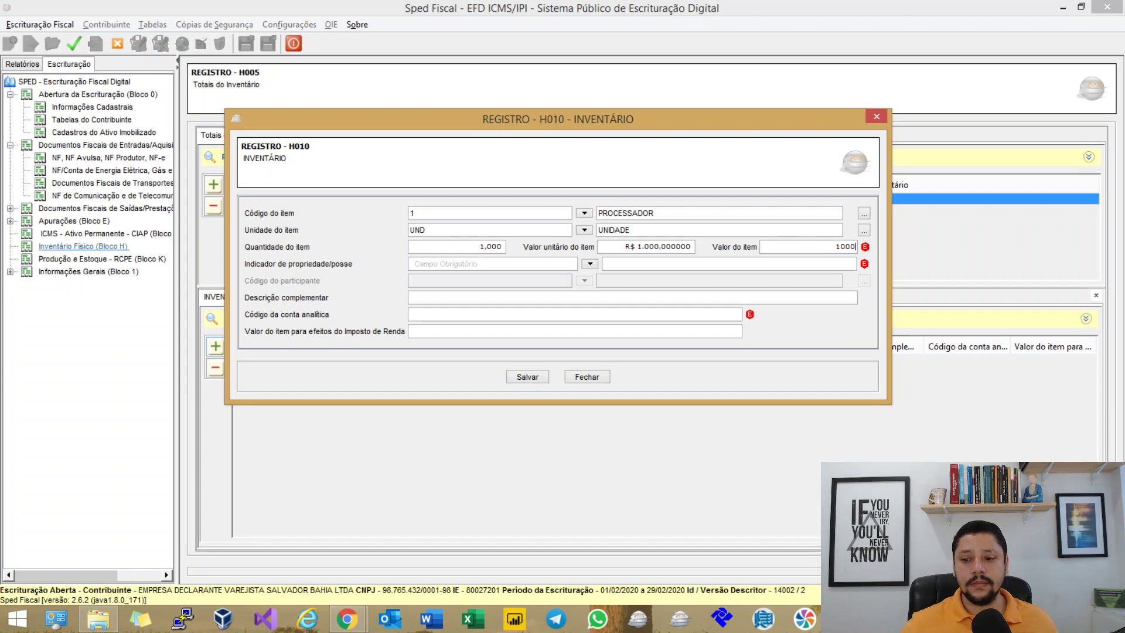
key(Tab)
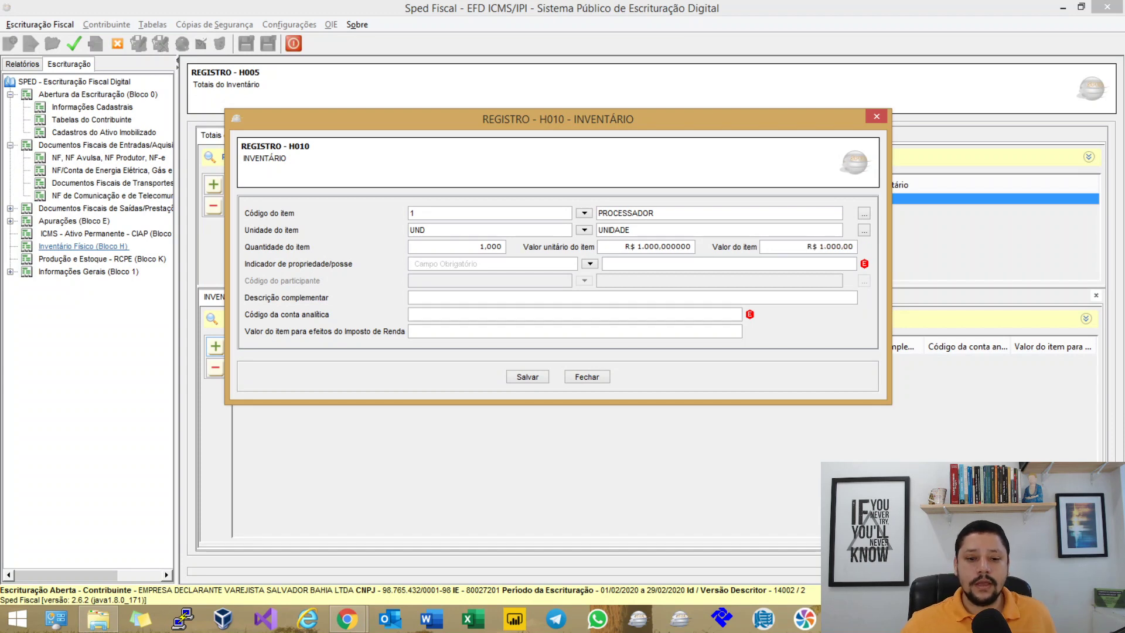
Step: Set the PROCESSADOR item's Indicador de propriedade/posse to 0 and Código da conta analítica to 1245
click(650, 247)
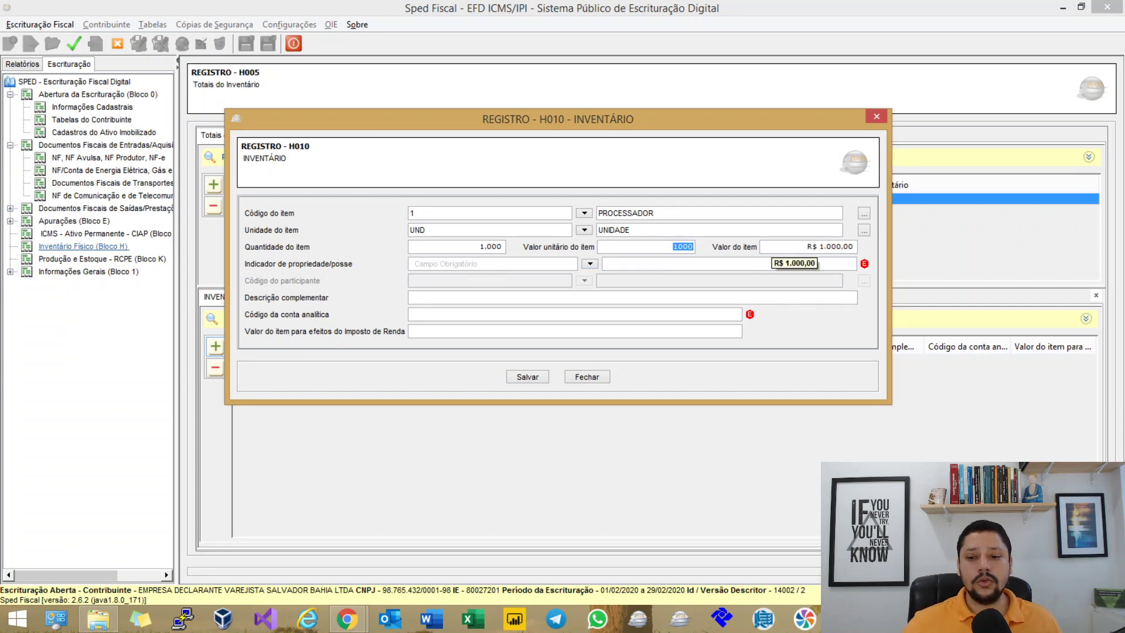
key(Tab)
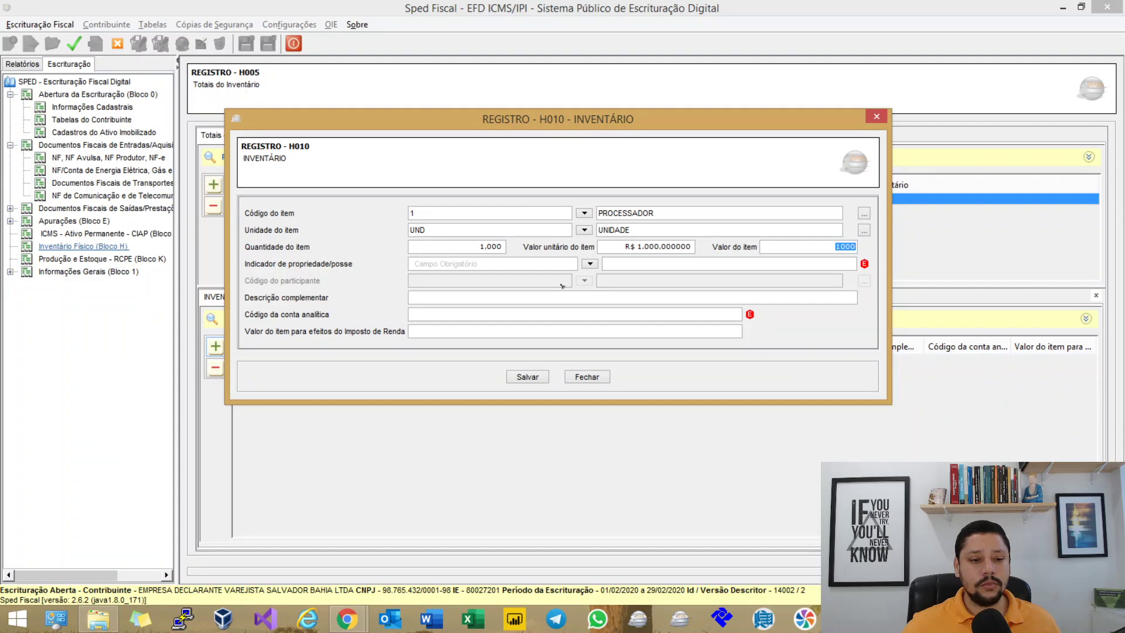
key(Tab)
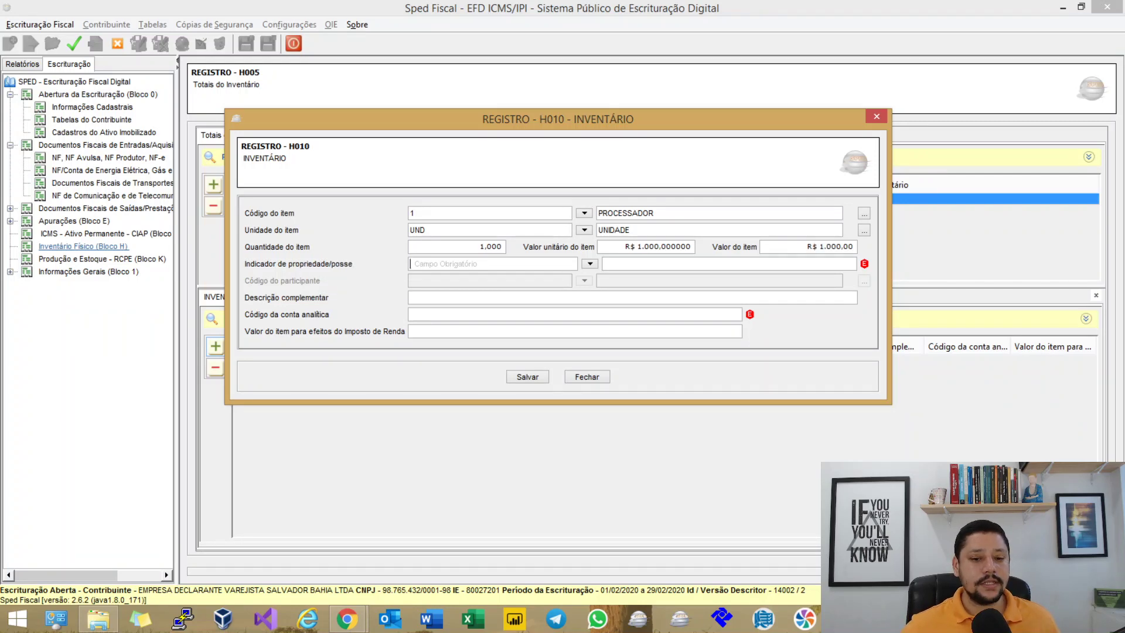
text(0)
key(Tab)
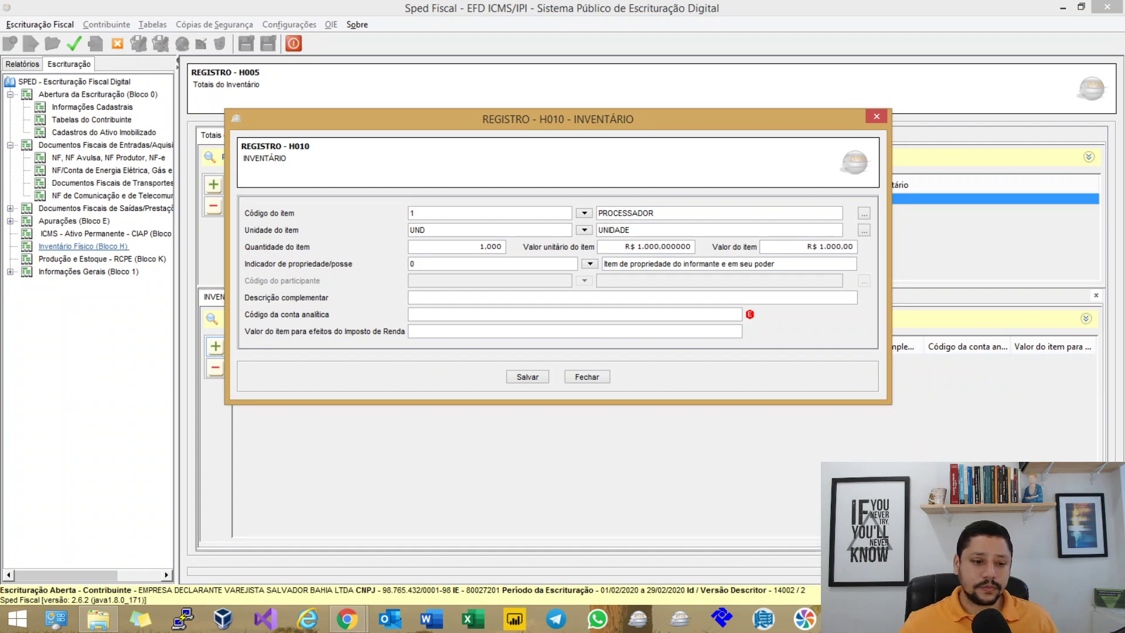
text(1245)
key(Tab)
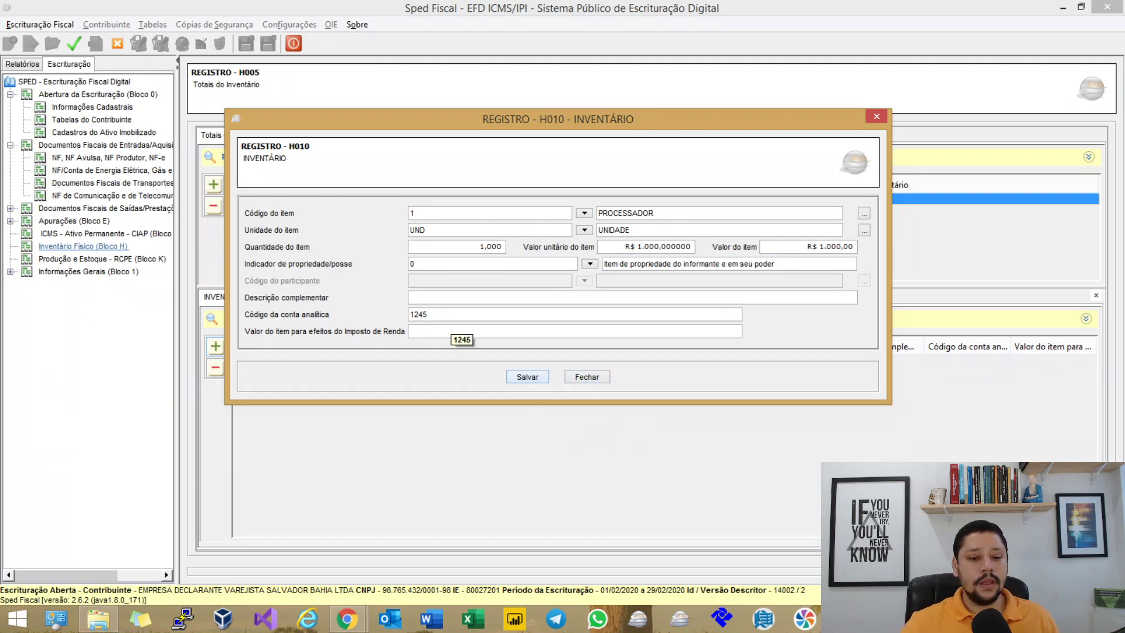
click(410, 297)
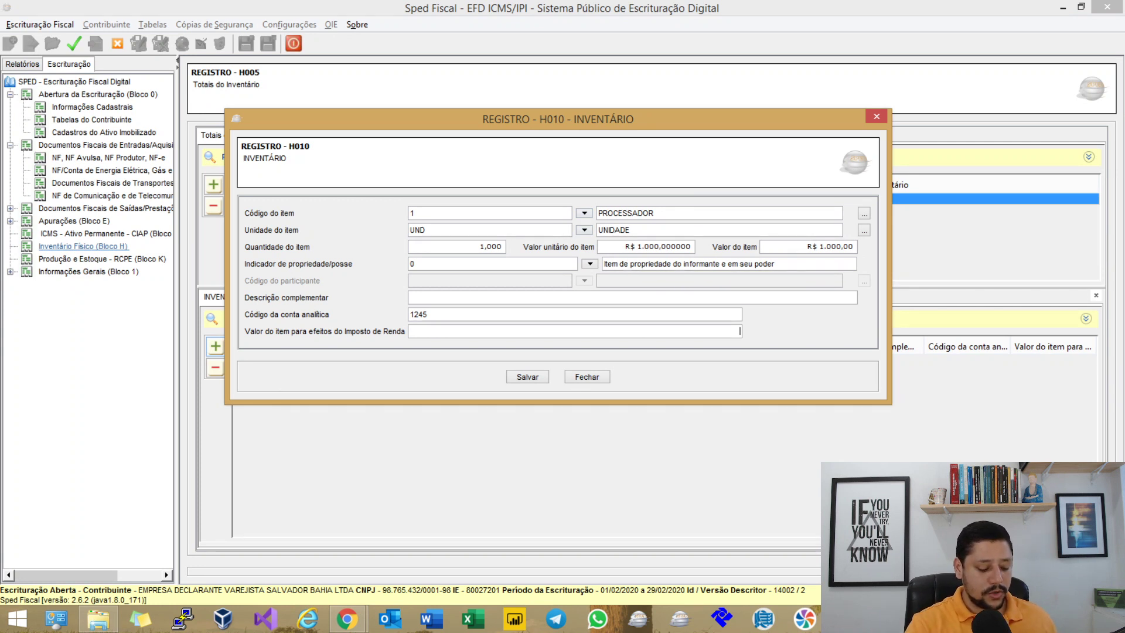
Step: Calculate 1000-180 in the Windows calculator, and close the calculator windows
key(super+r)
text(ca)
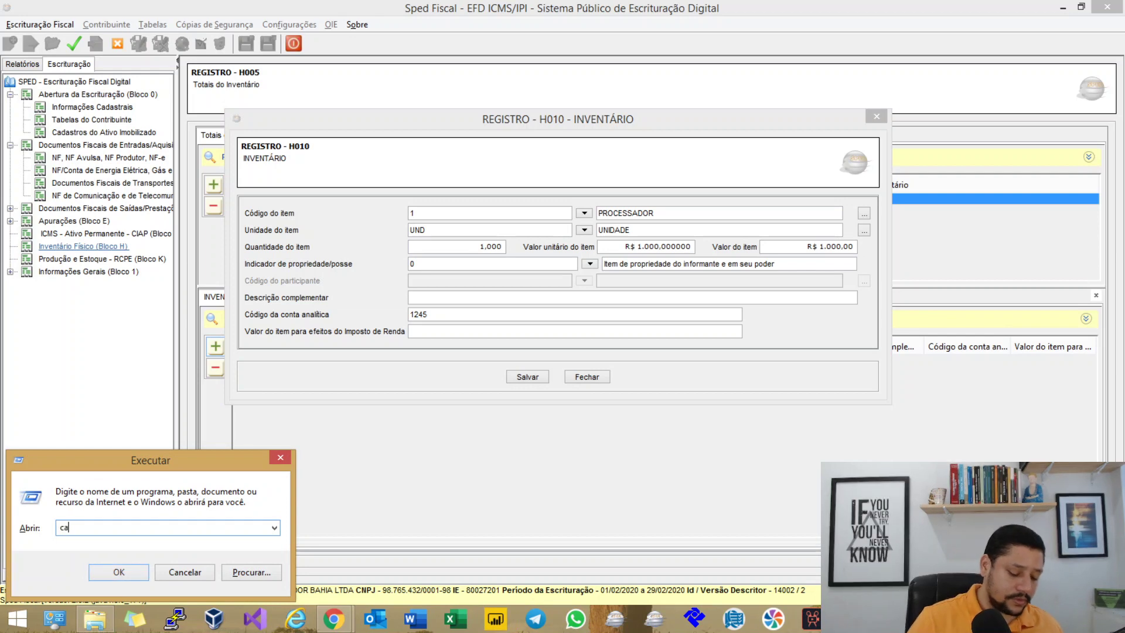
text(lc)
key(Return)
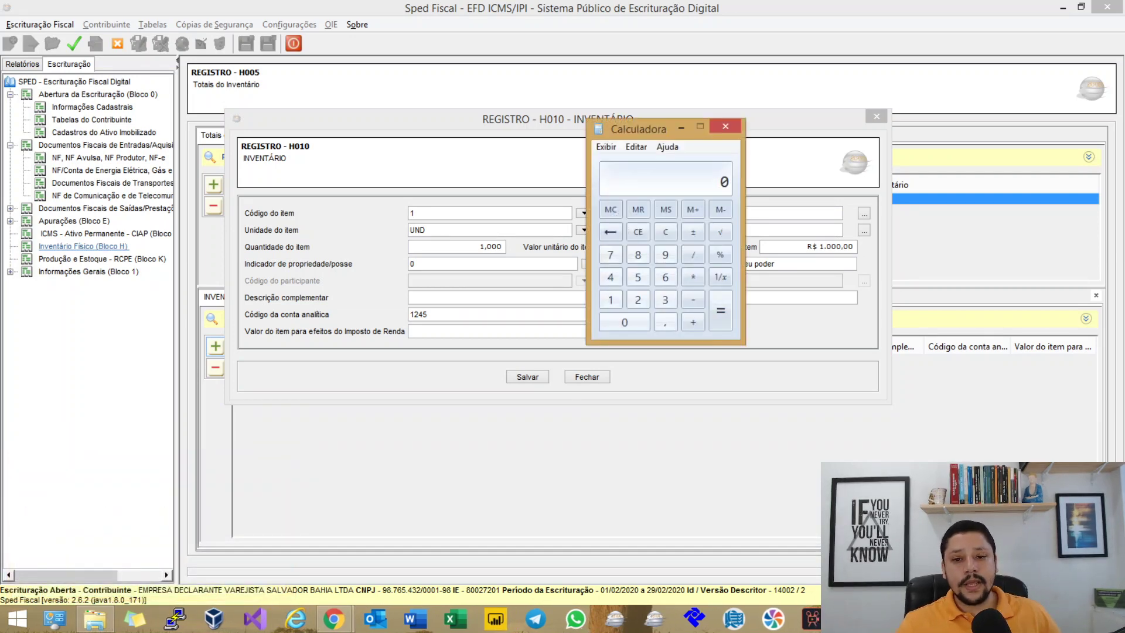
drag(639, 129, 290, 135)
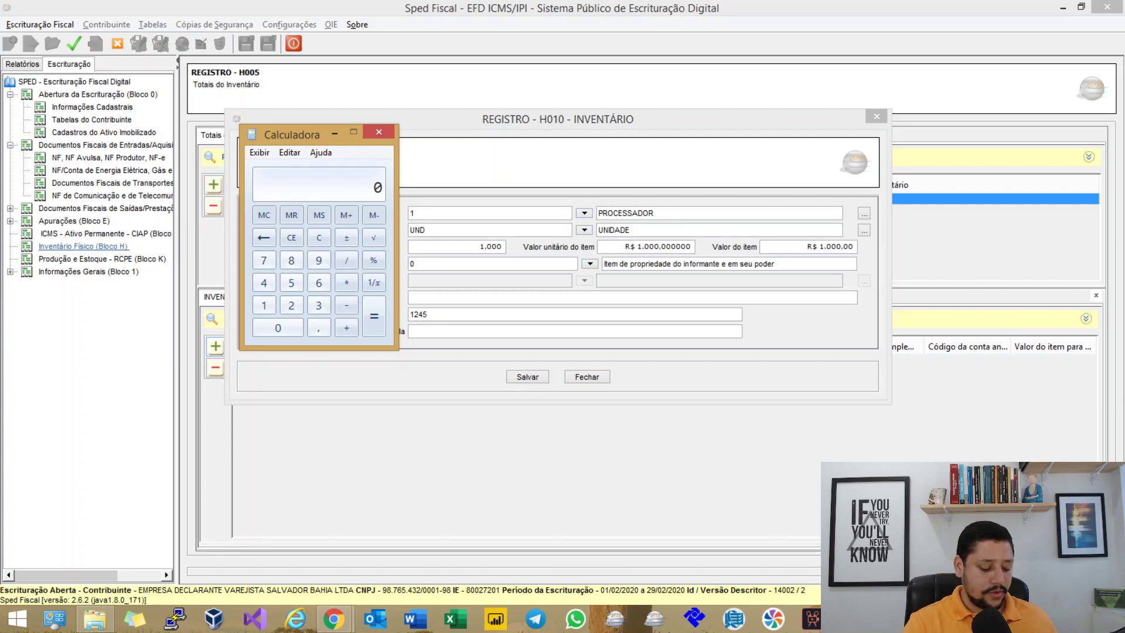
key(super+r)
text(calc)
key(Return)
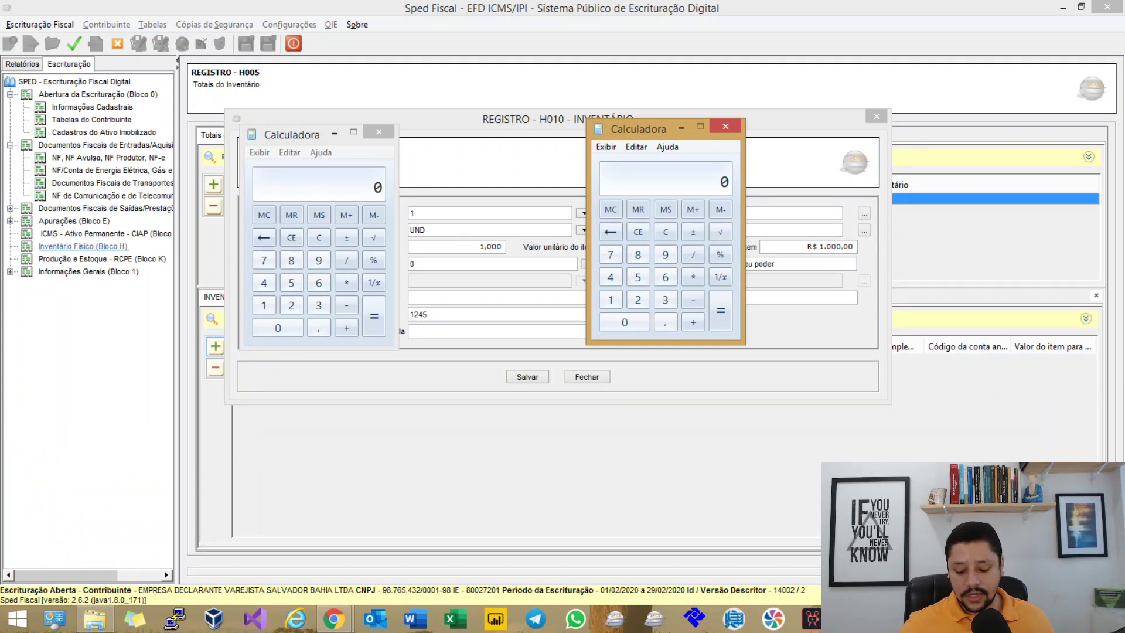
text(1000-180)
key(Return)
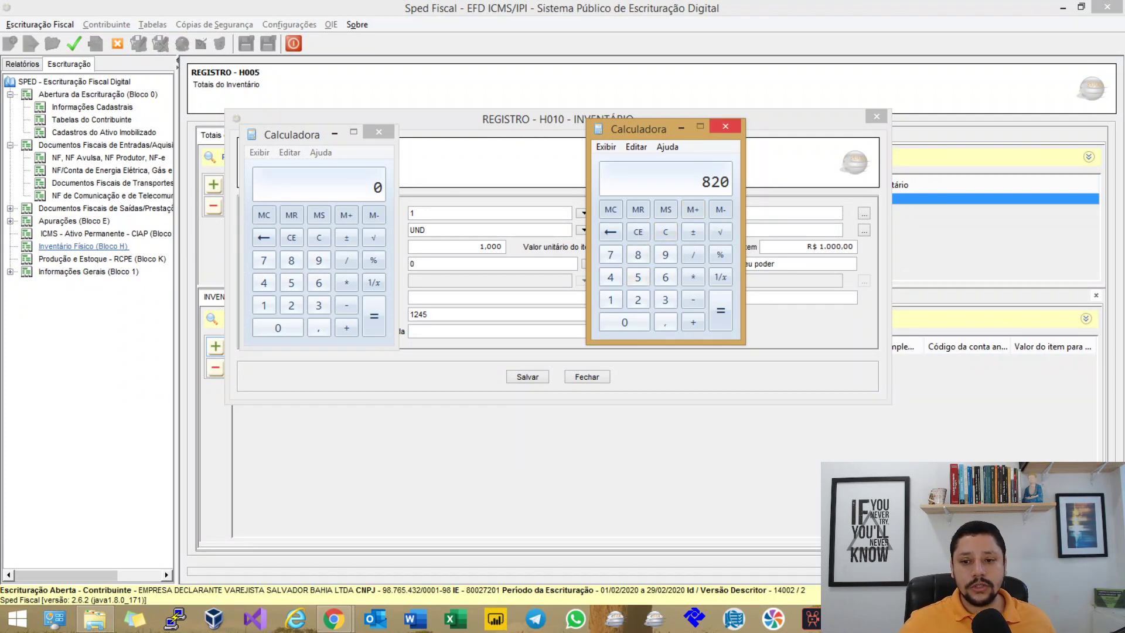
click(725, 126)
key(alt+F4)
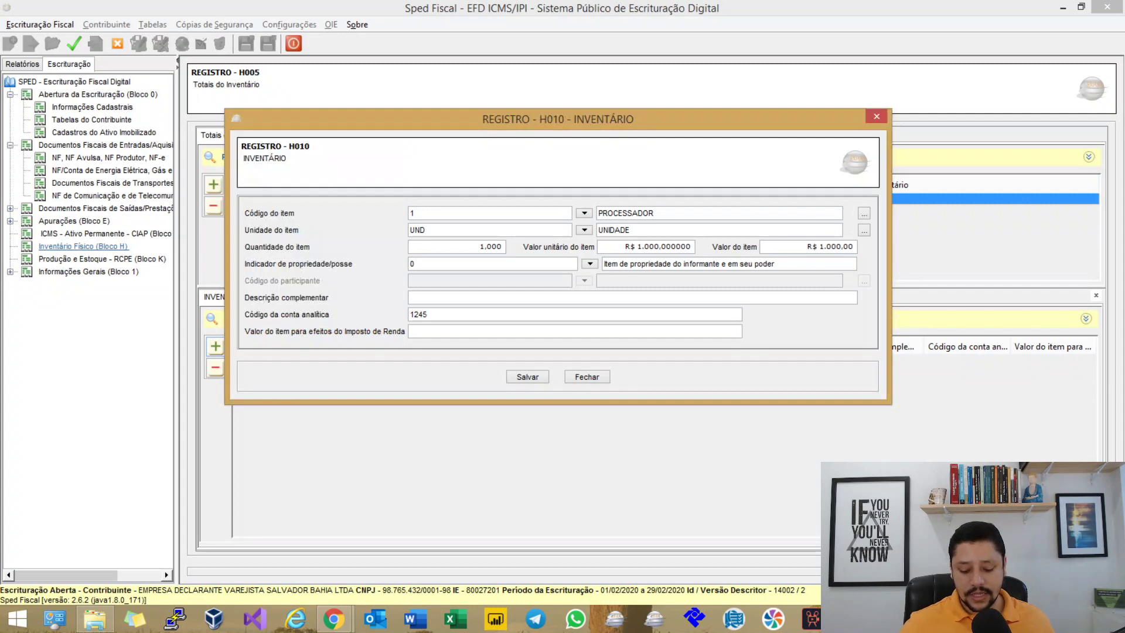
Step: Set Valor do item para efeitos do Imposto de Renda to 820 and save the H010 record
text(820)
key(Tab)
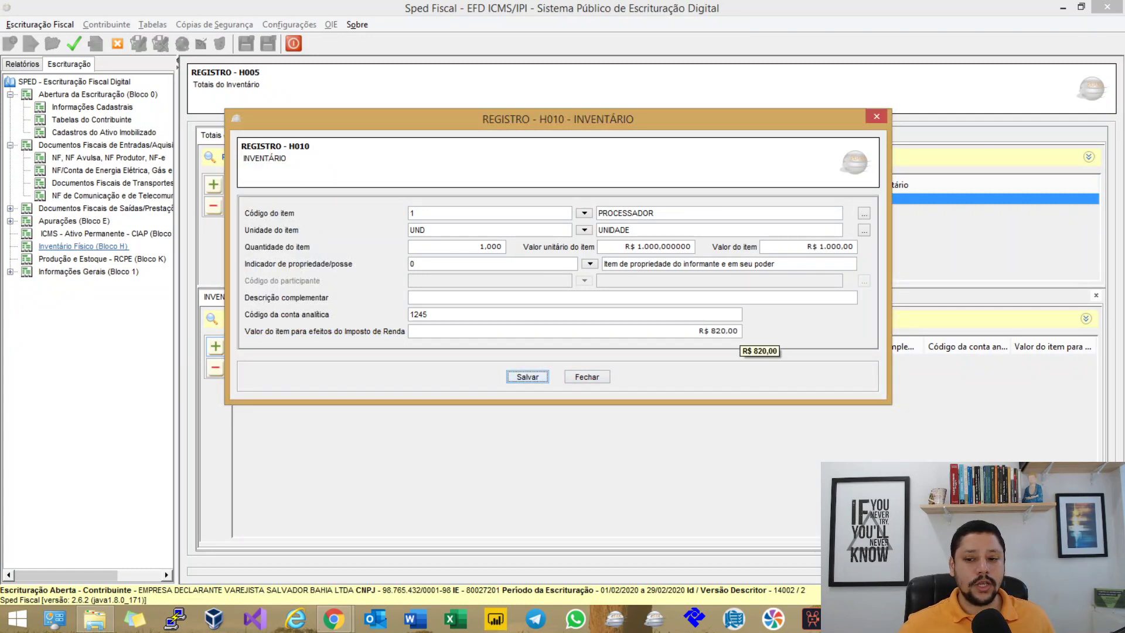
click(828, 249)
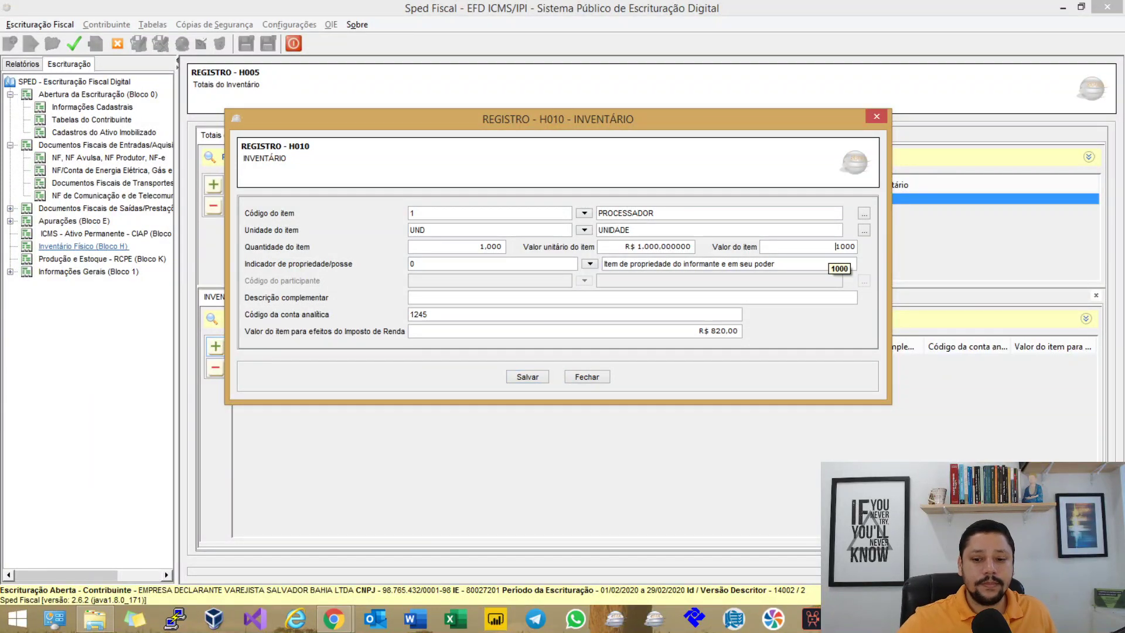
double_click(662, 331)
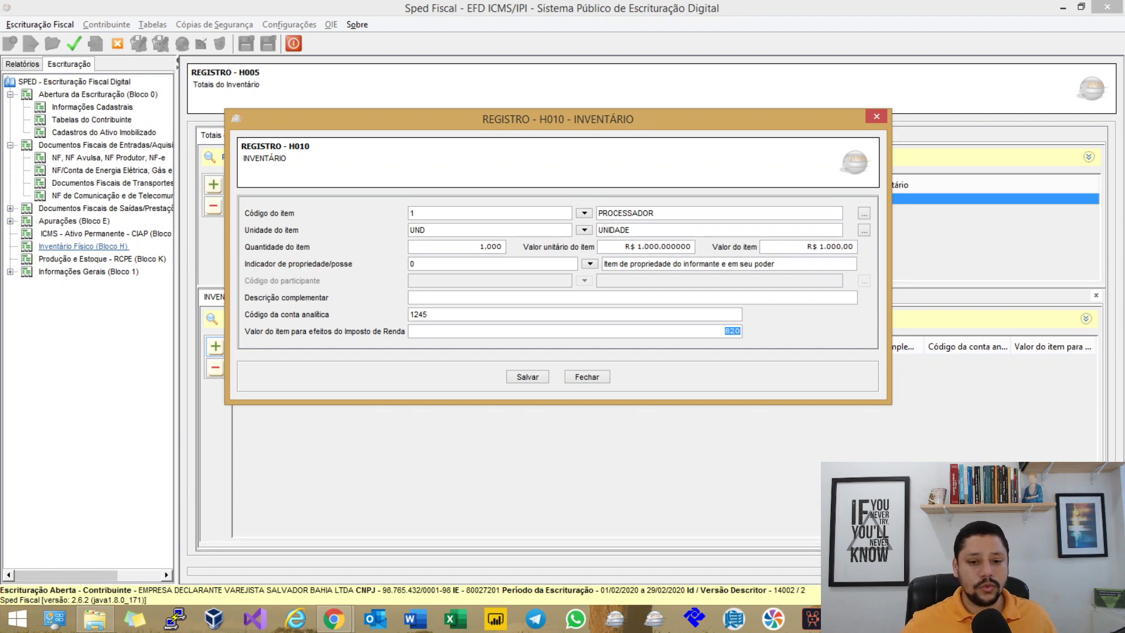
click(527, 377)
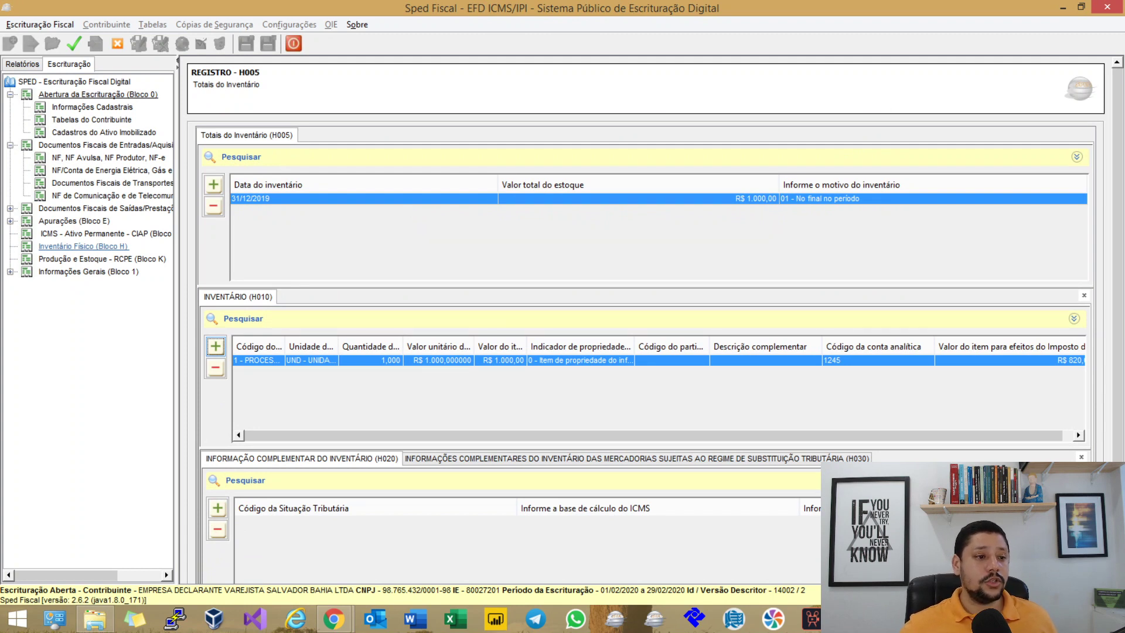
Step: Open PROCESSADOR in the Item/Produtos (0200) table and try item types 00 Mercadoria para Revenda, 08 Ativo Imobilizado and 07 Material de Uso e Consumo
click(92, 120)
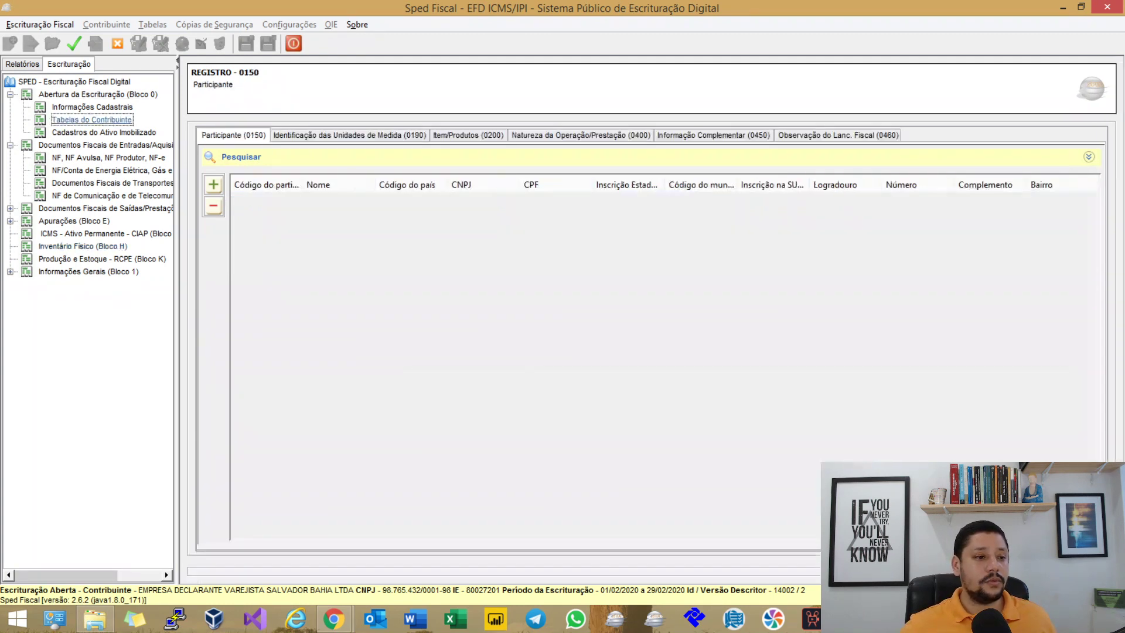
click(467, 136)
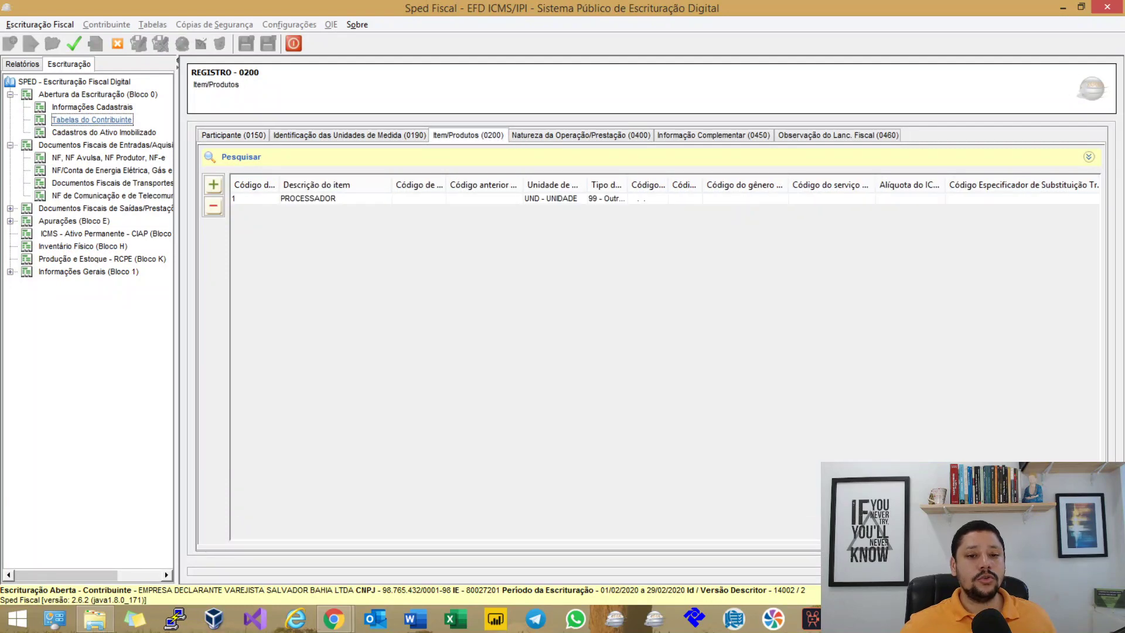
double_click(308, 198)
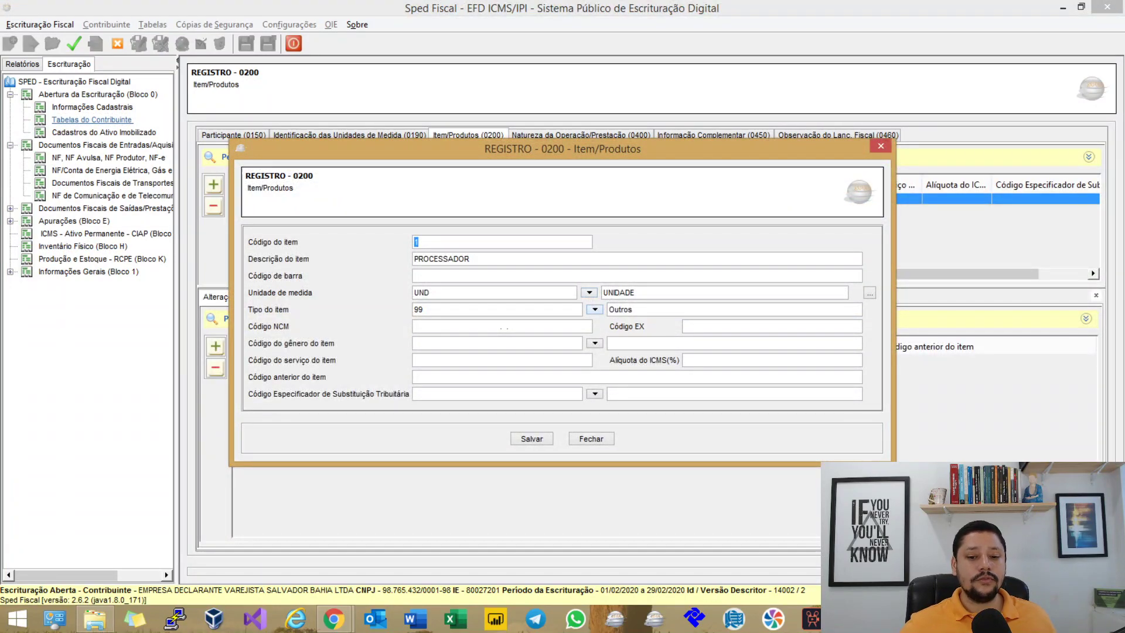
click(595, 310)
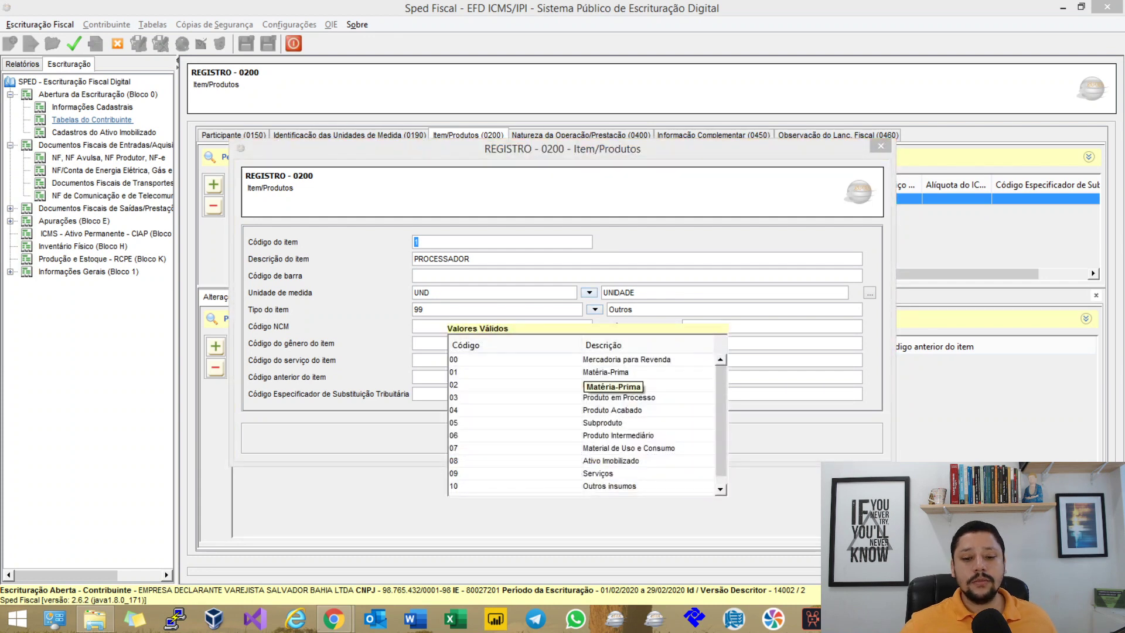
click(583, 361)
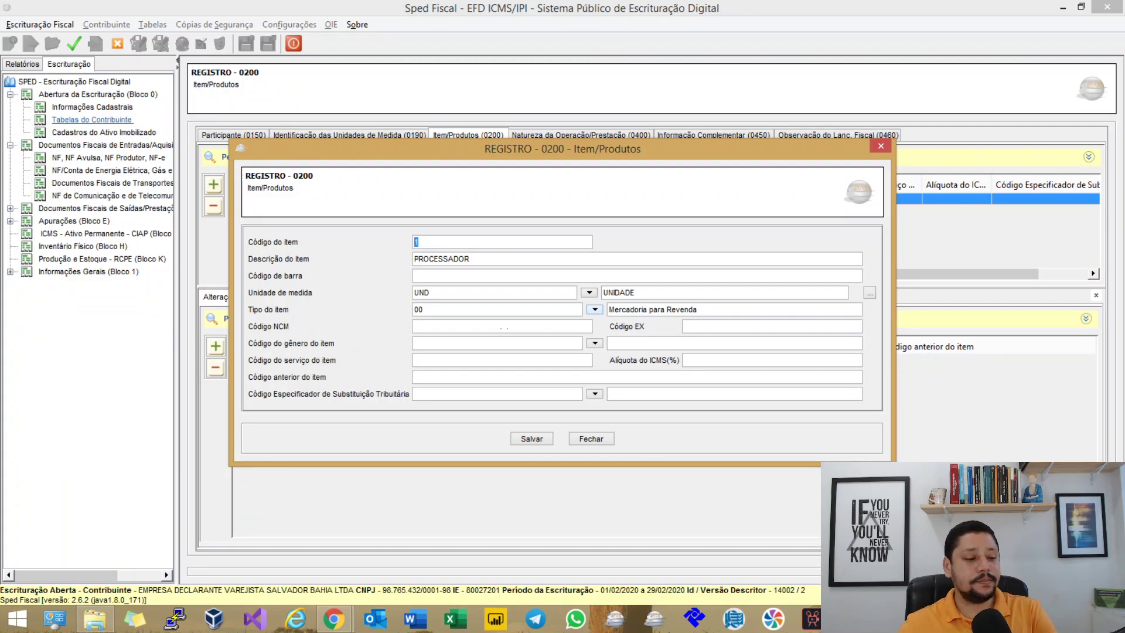
click(595, 309)
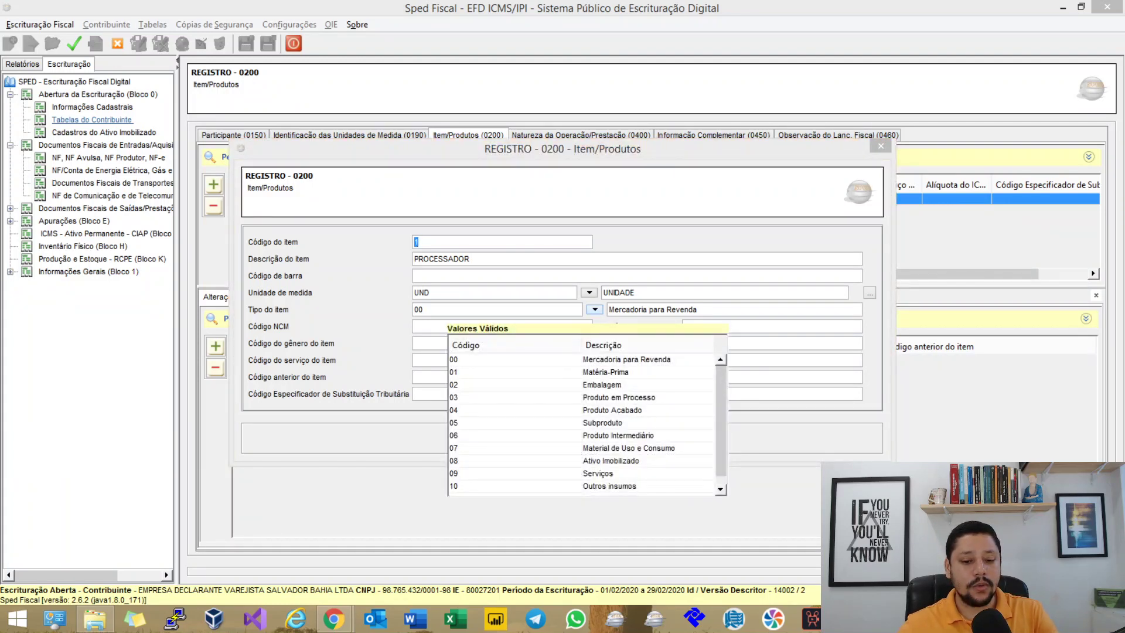
click(586, 461)
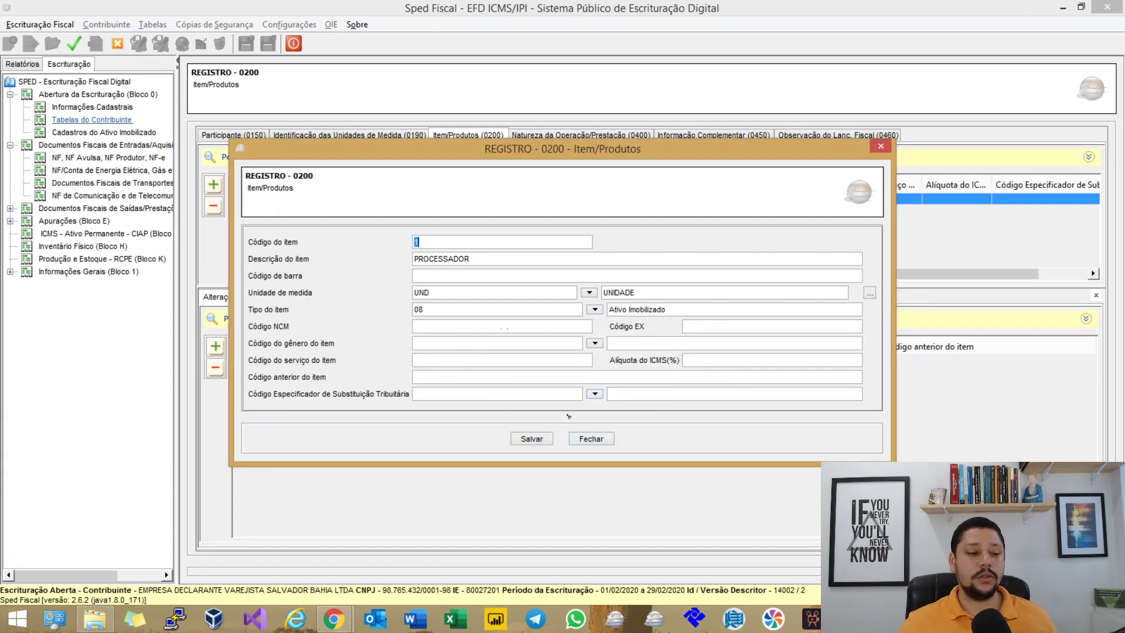
click(595, 310)
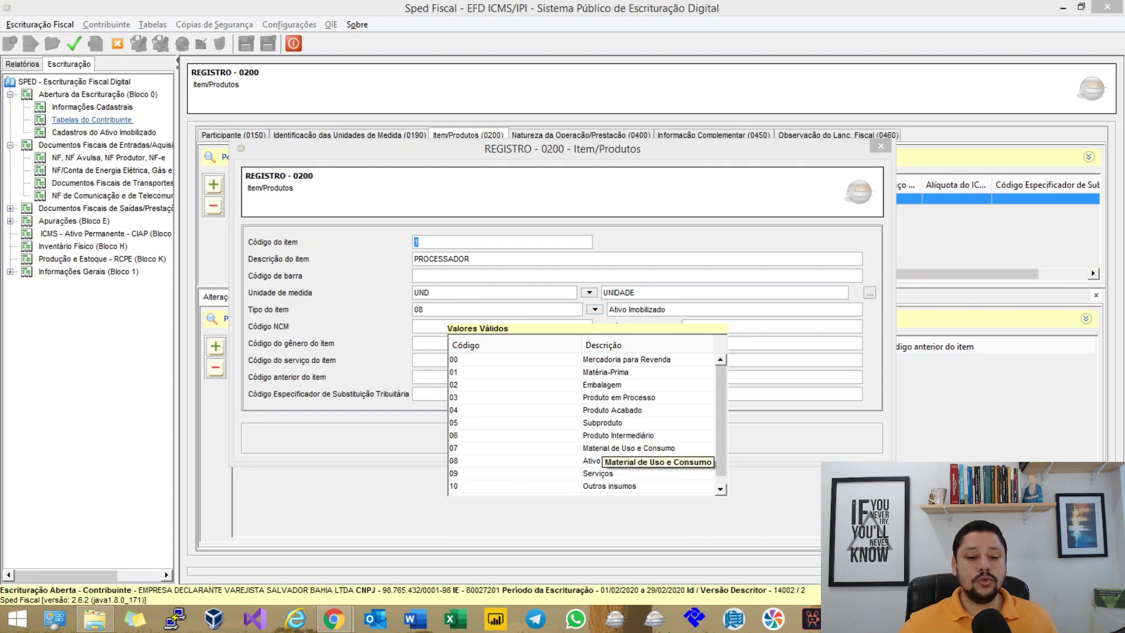
double_click(604, 449)
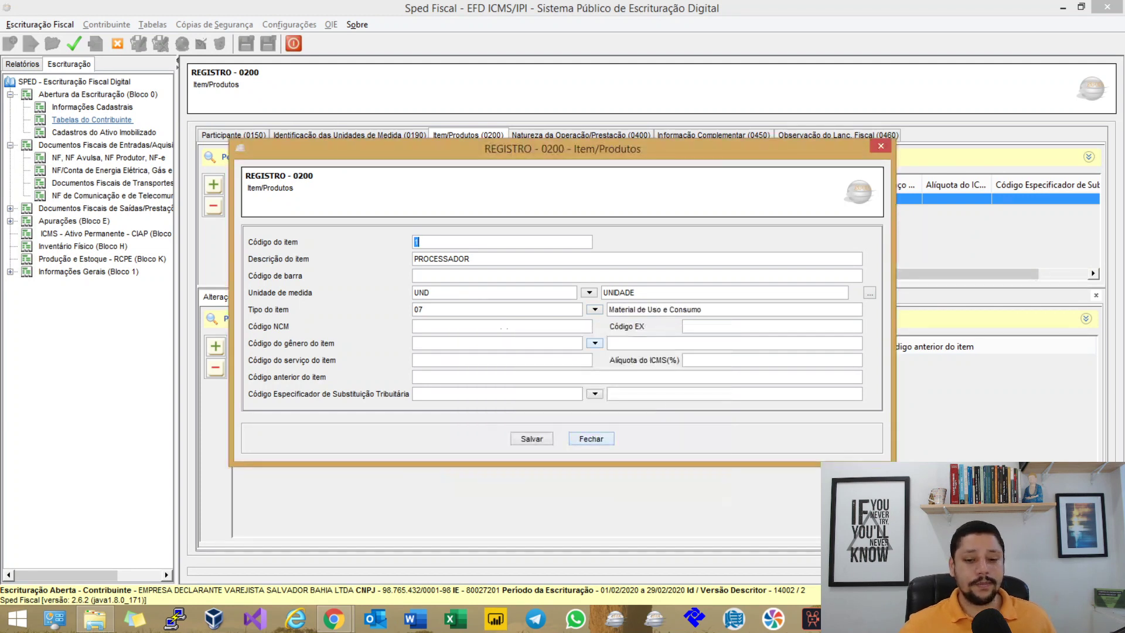
Step: Set PROCESSADOR's Tipo do item to 99 (Outros) and save the 0200 record
click(595, 310)
scroll(585, 440, down, 1)
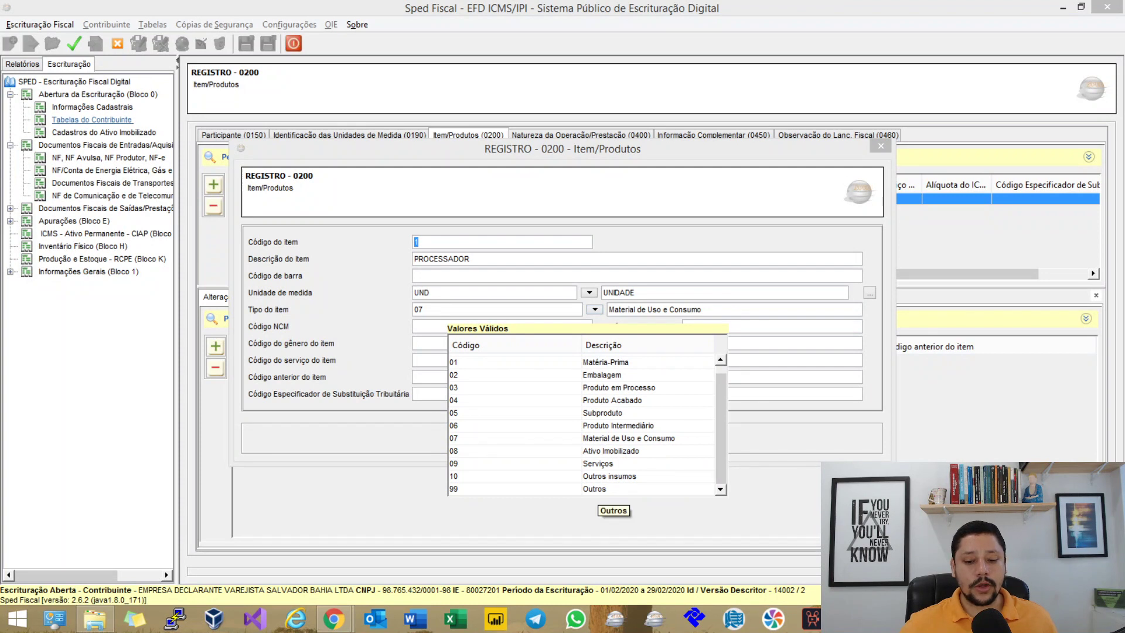
double_click(603, 488)
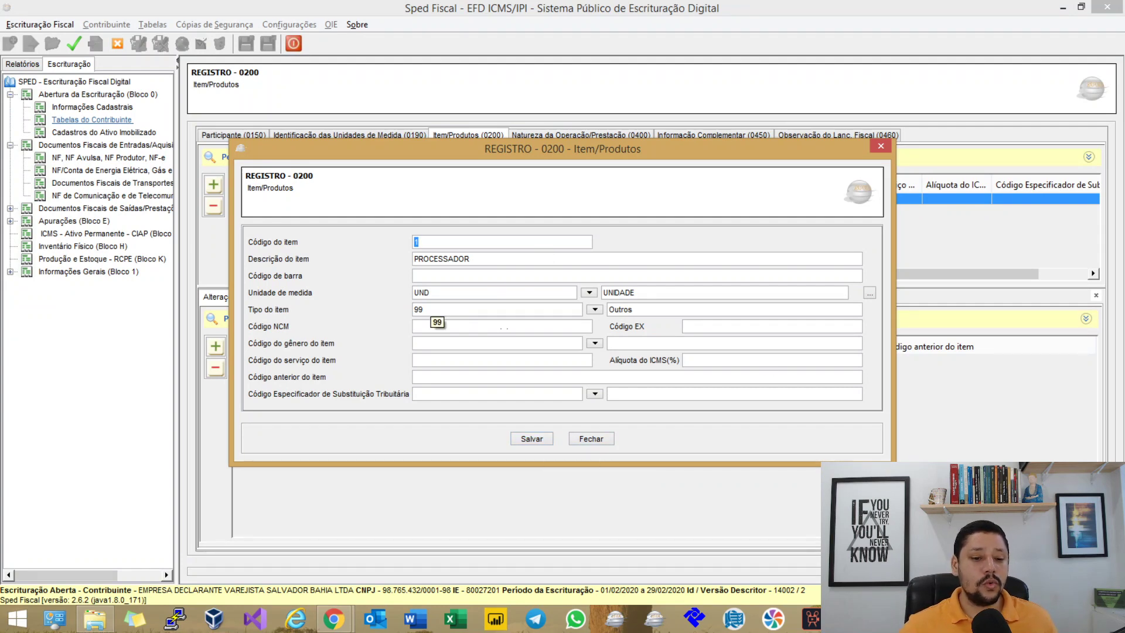
click(532, 439)
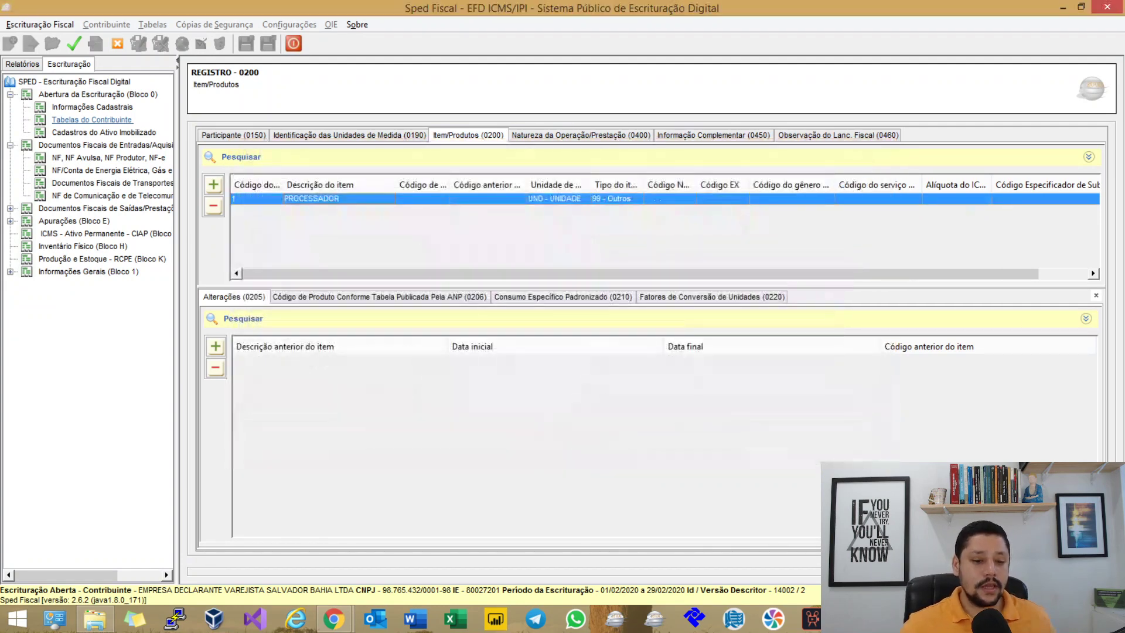
Step: Generate the Registros de Apuração and validate the escrituração, dismissing the resulting messages
key(ctrl+g)
key(Return)
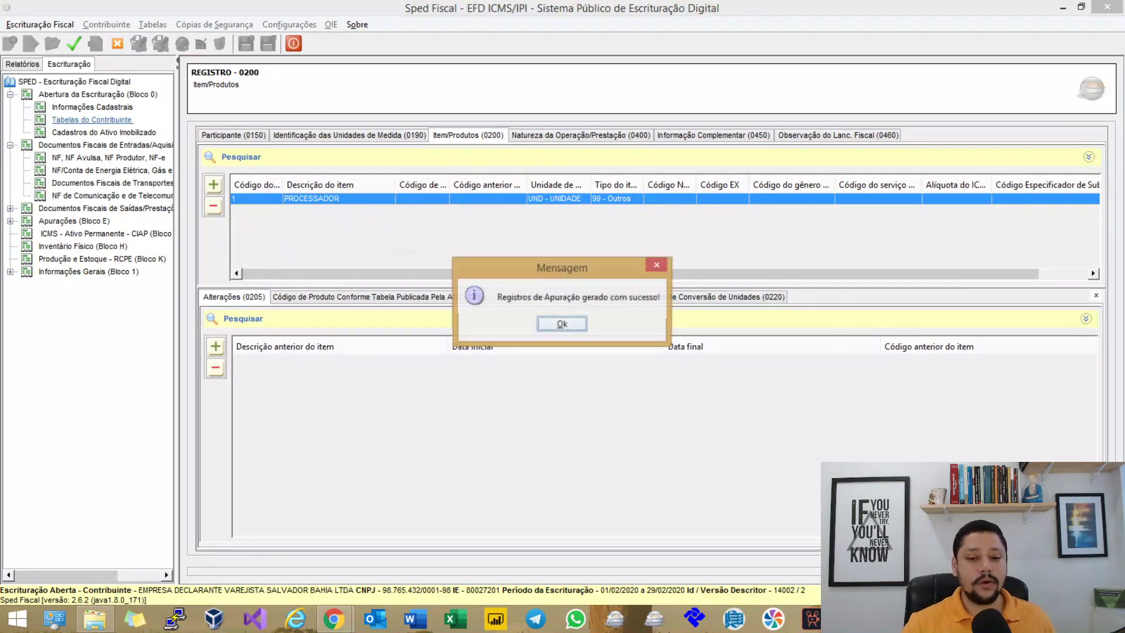
key(Return)
click(73, 43)
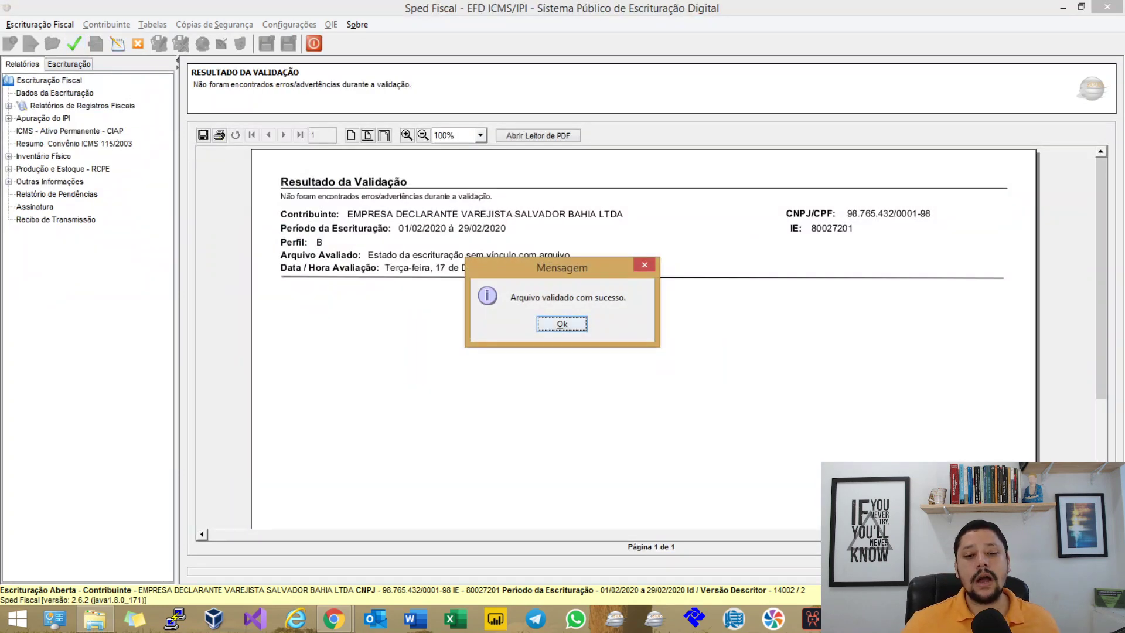
key(Return)
Step: Open PROCESSADOR's H010 record in Inventário Físico (Bloco H), clear Valor do item para efeitos do Imposto de Renda and save the record
click(115, 43)
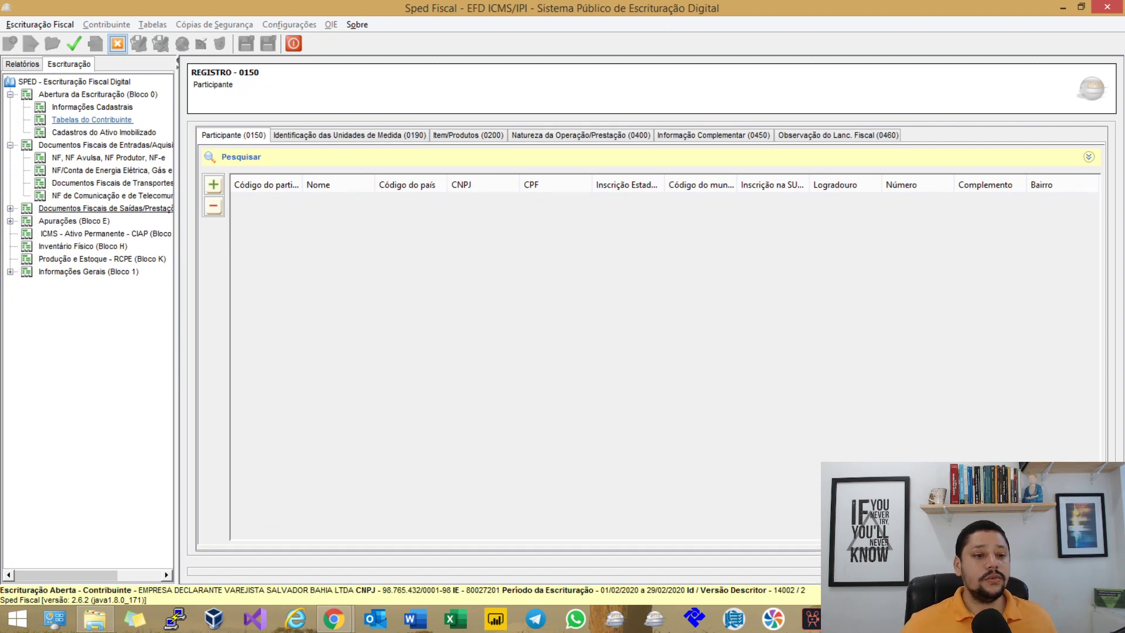
click(83, 246)
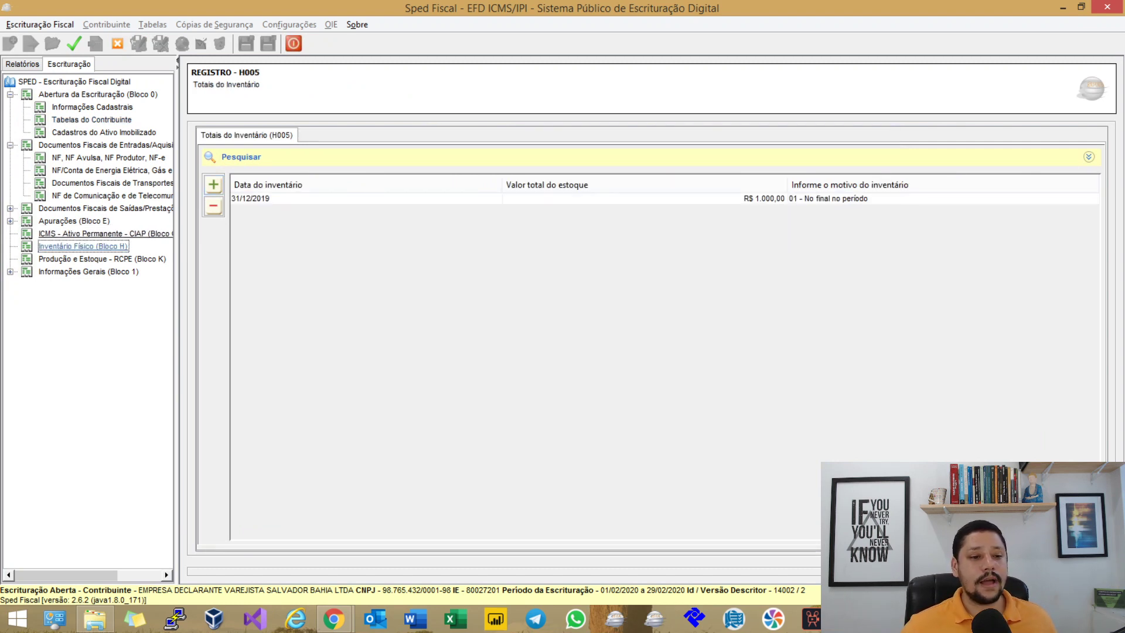
double_click(496, 359)
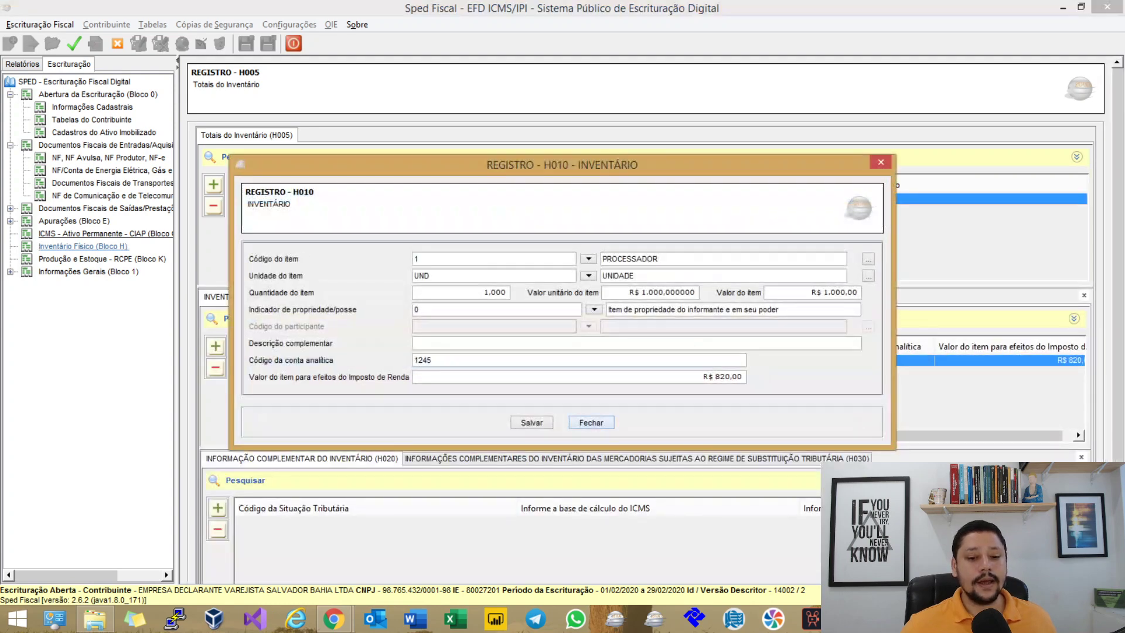
click(497, 378)
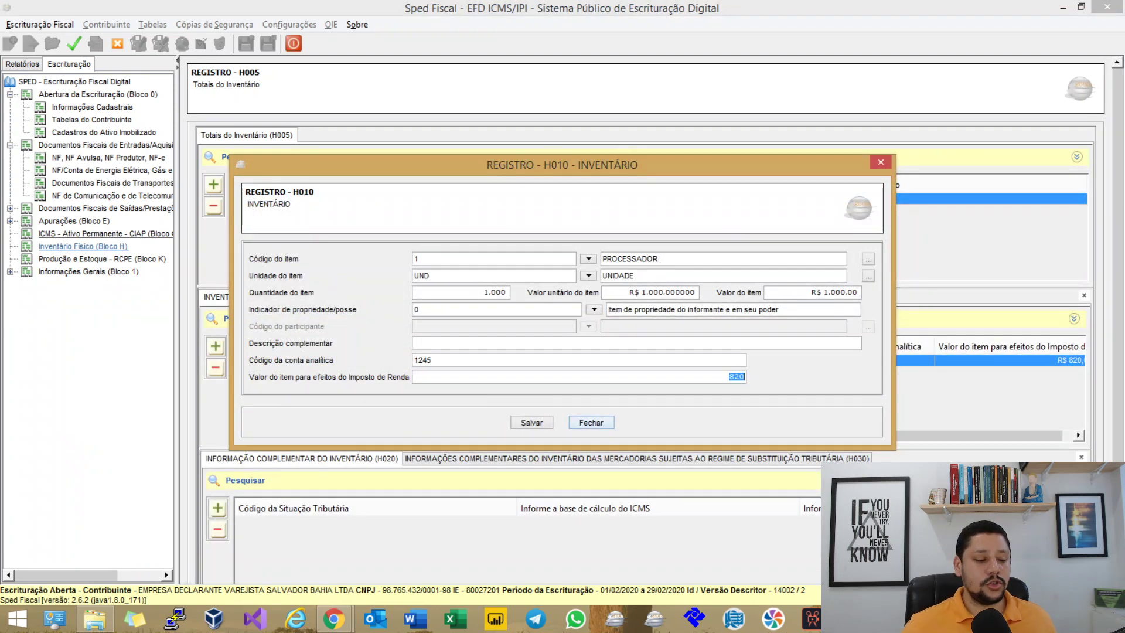
key(Delete)
key(Tab)
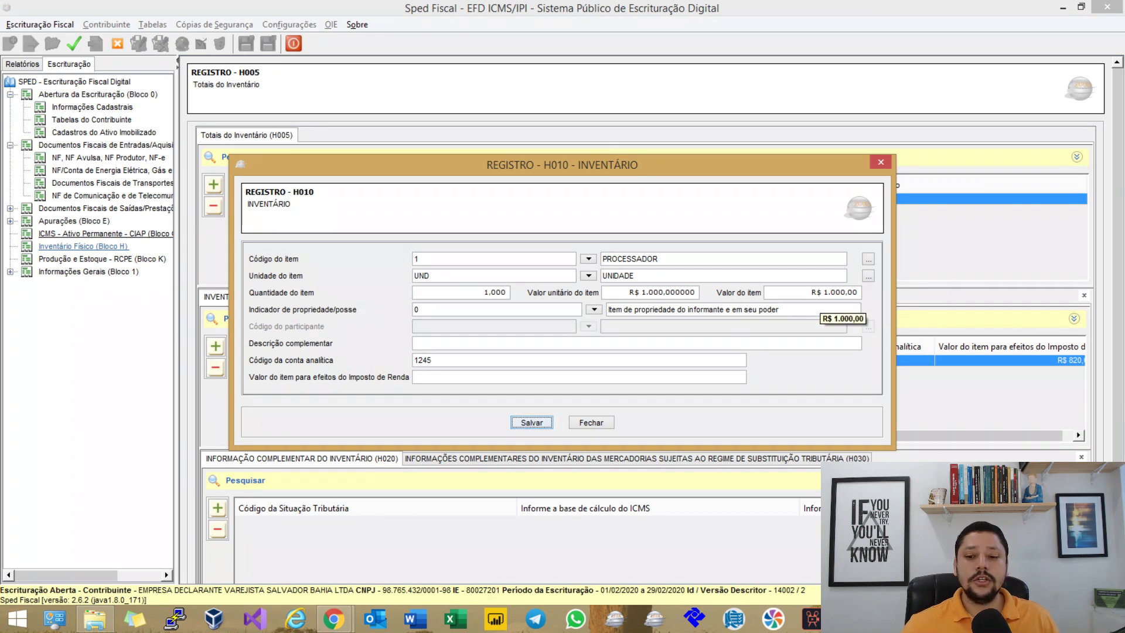
click(839, 292)
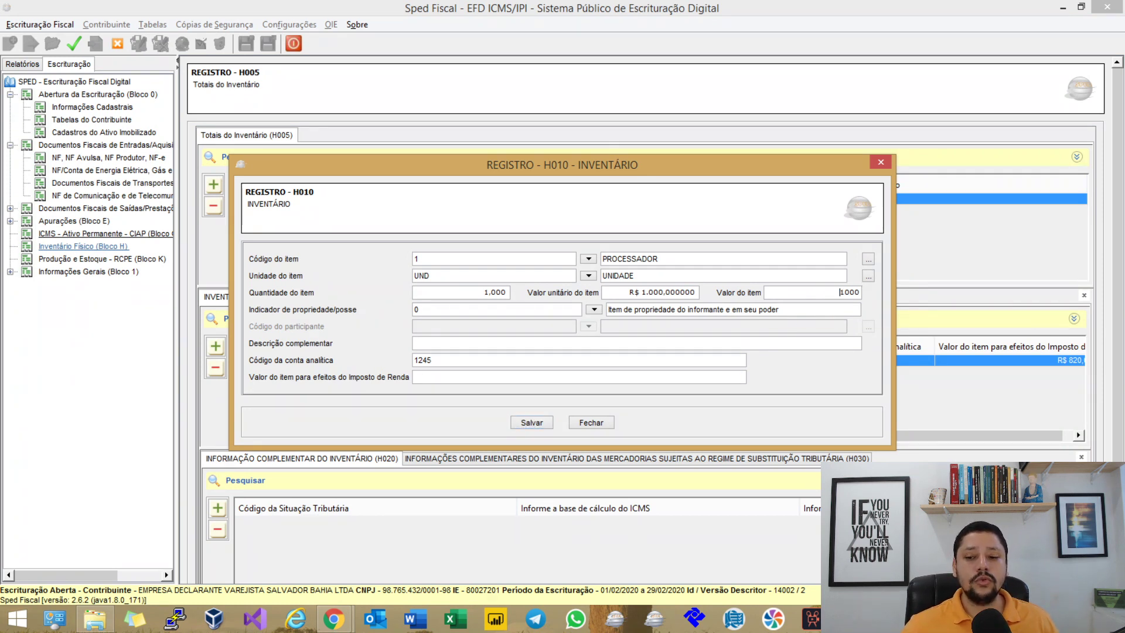
click(743, 377)
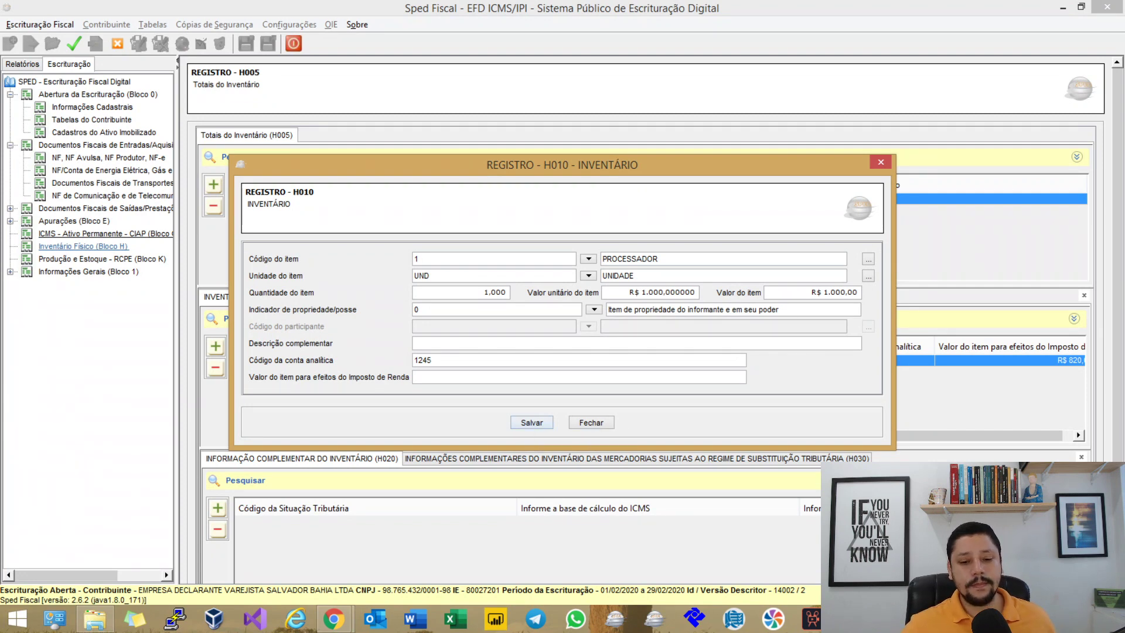
click(532, 422)
Step: Switch to the MindMeister mind map in Chrome, expand the "A partir de janeiro de 2020" topic and select its rule
key(alt+Tab)
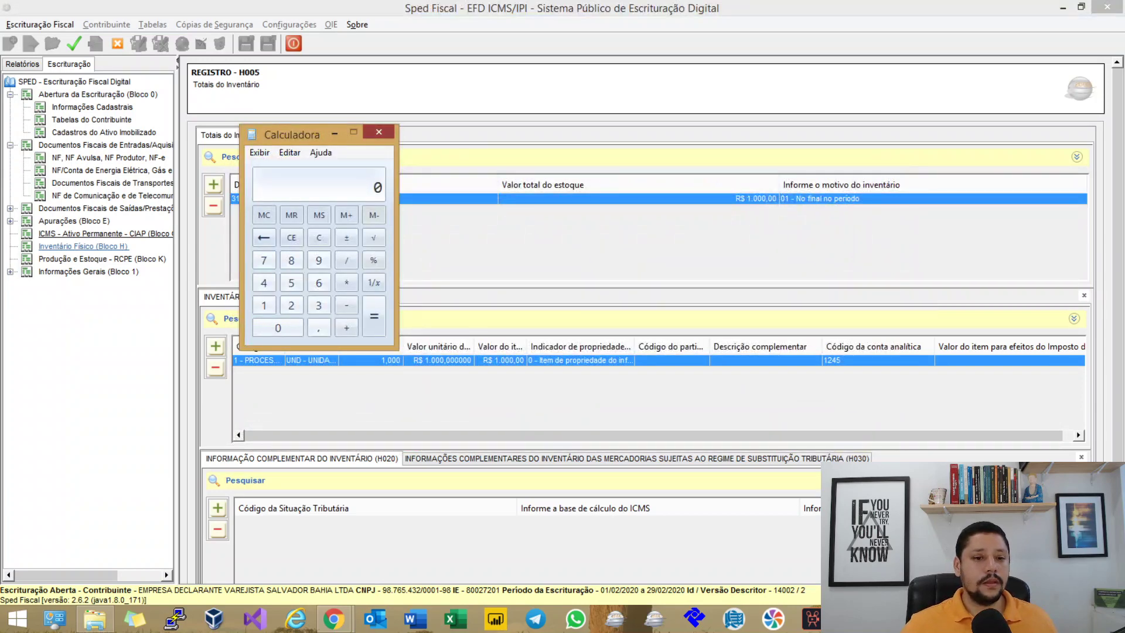
key(alt+Tab)
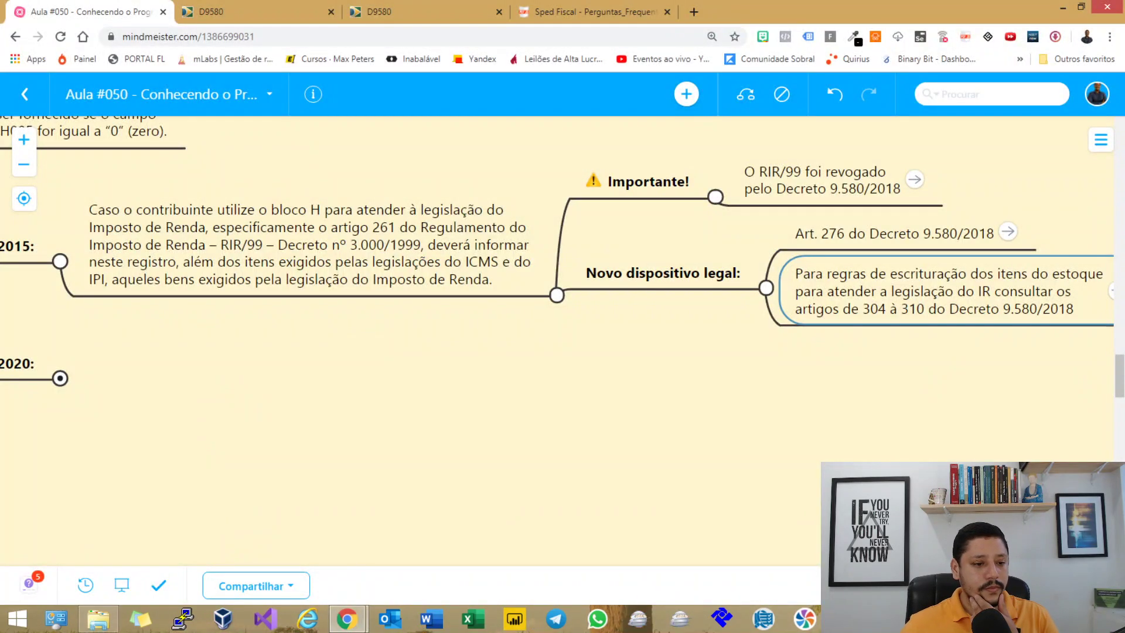
drag(445, 381, 646, 355)
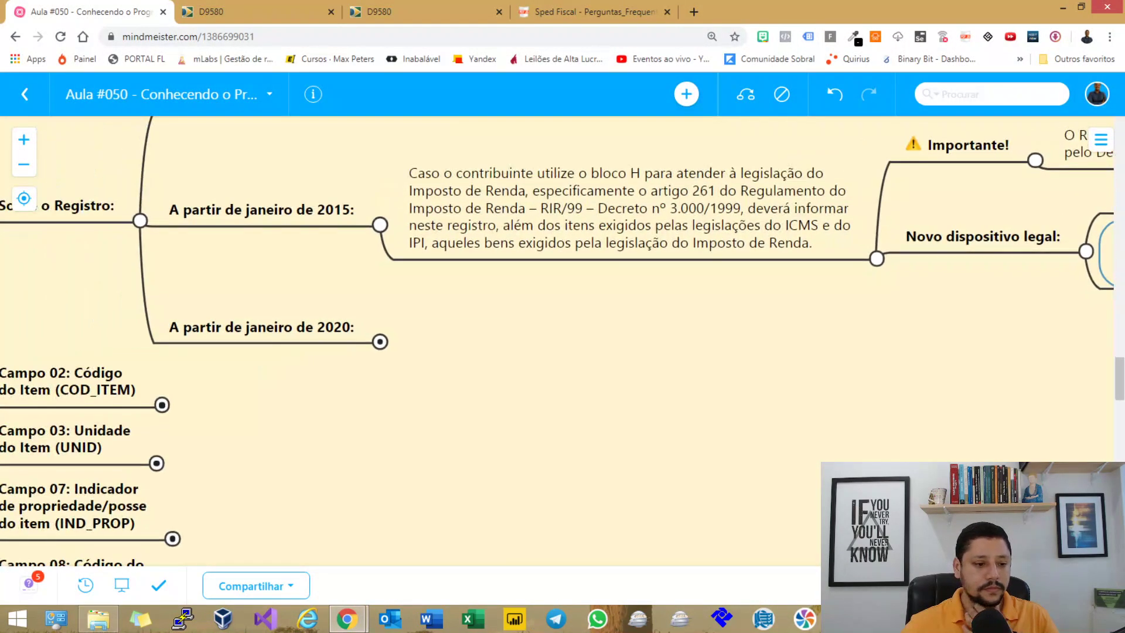
click(261, 326)
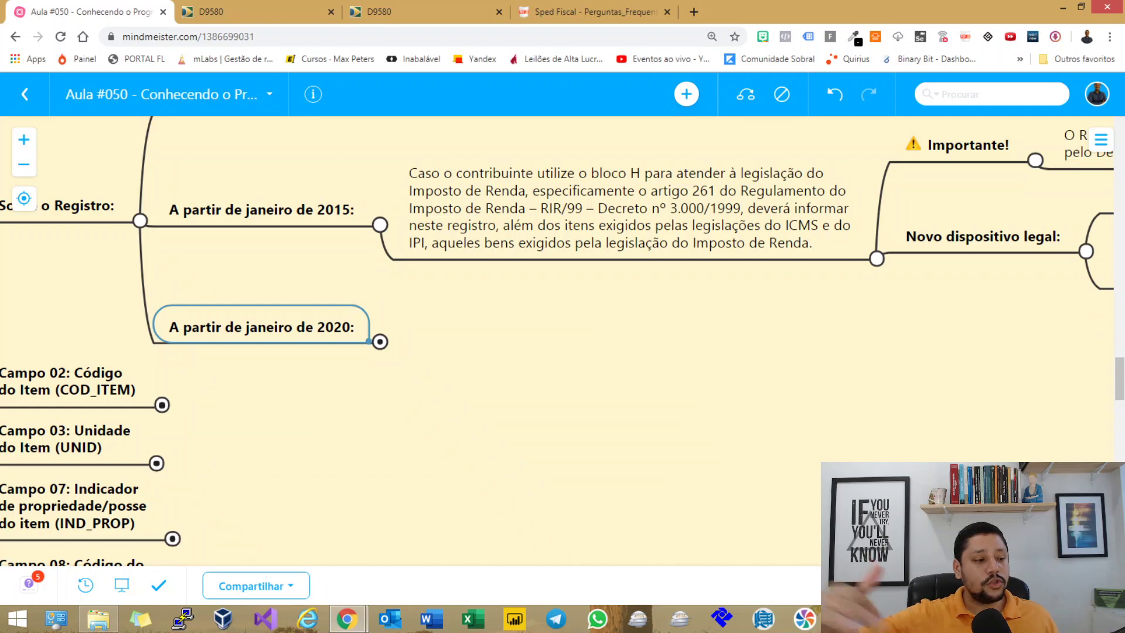
key(space)
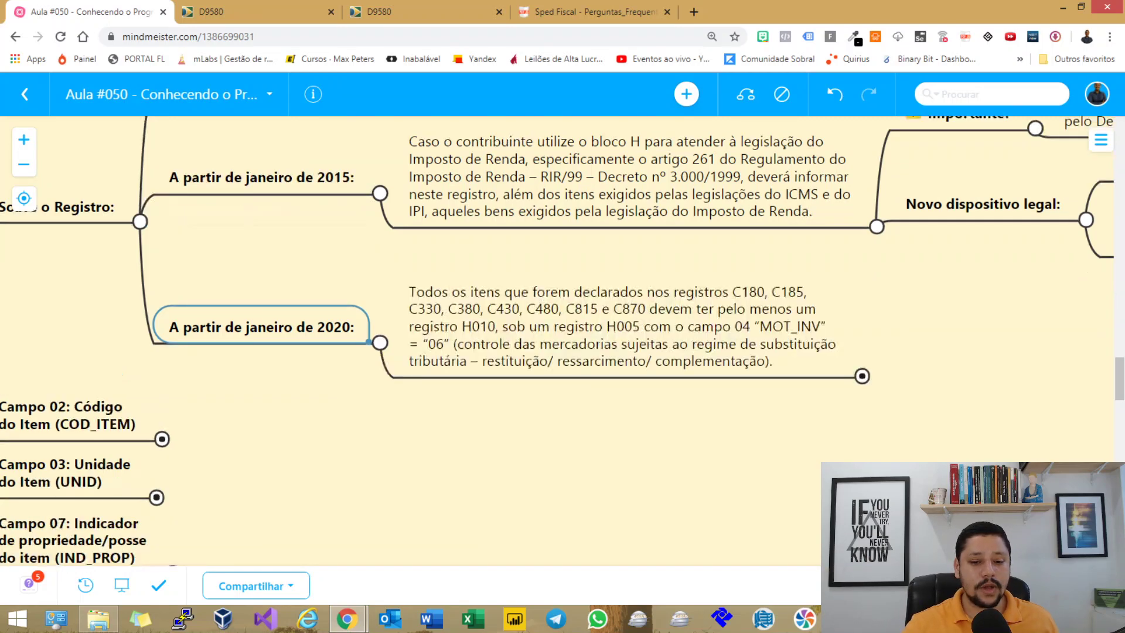
key(Right)
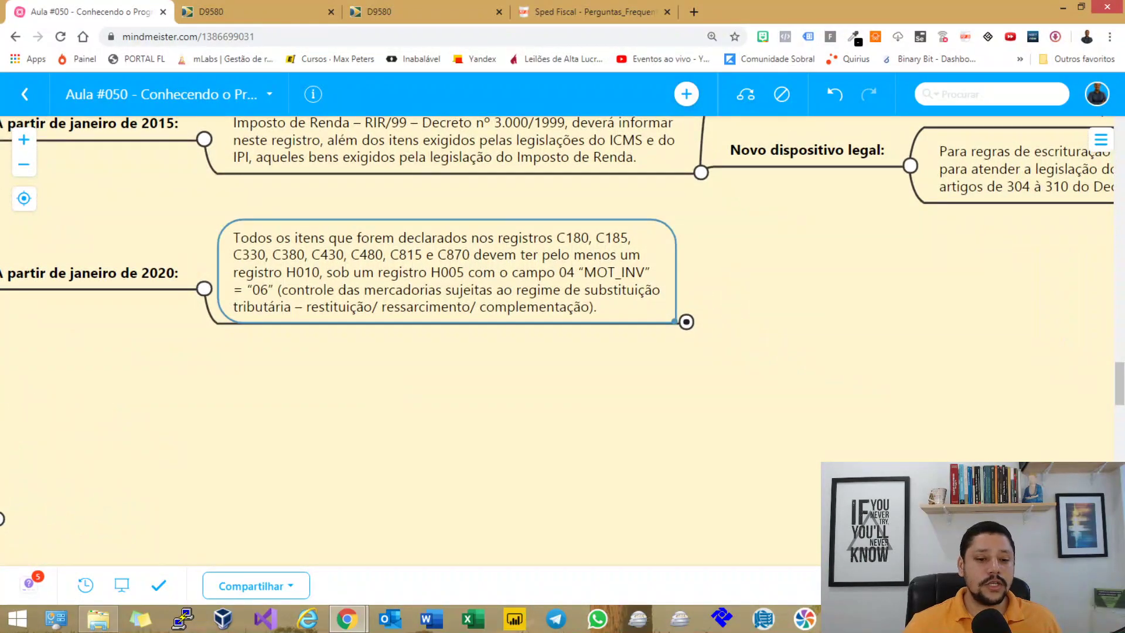
Step: Examine the January 2020 rule's text, highlighting the H005 MOT_INV "06" condition and the list of registers C180 to C870
double_click(491, 254)
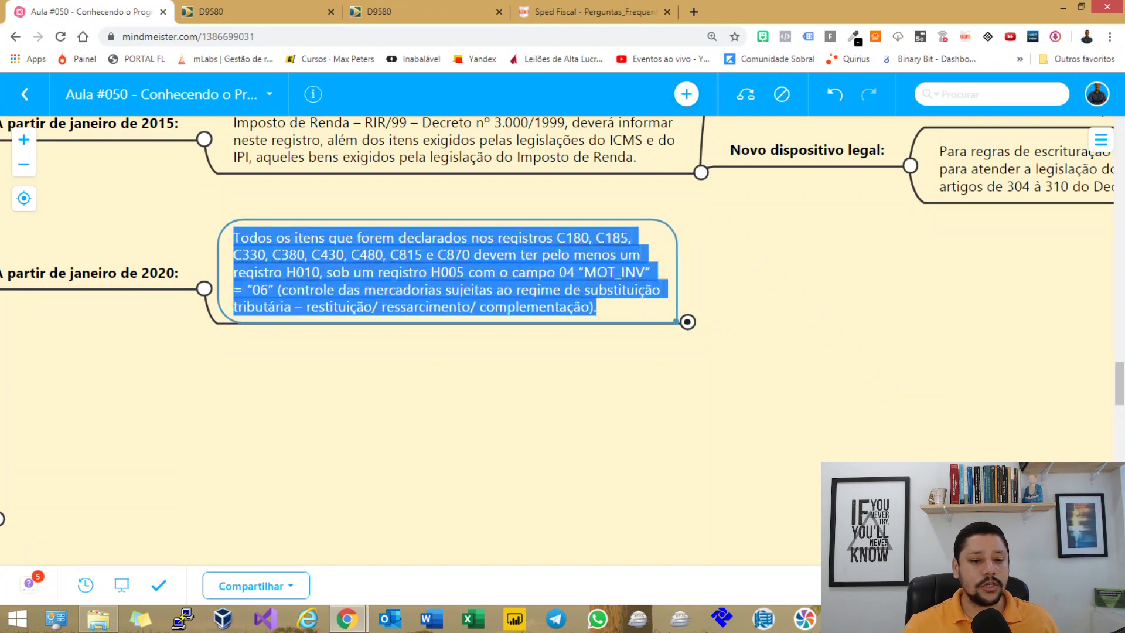
click(491, 255)
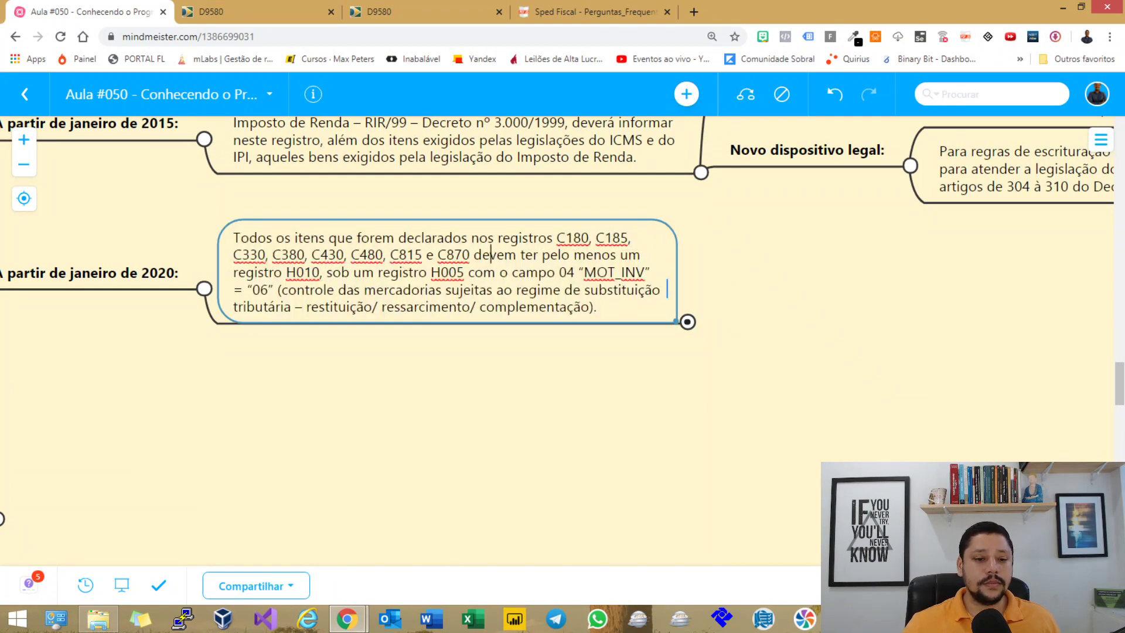
drag(310, 238, 567, 237)
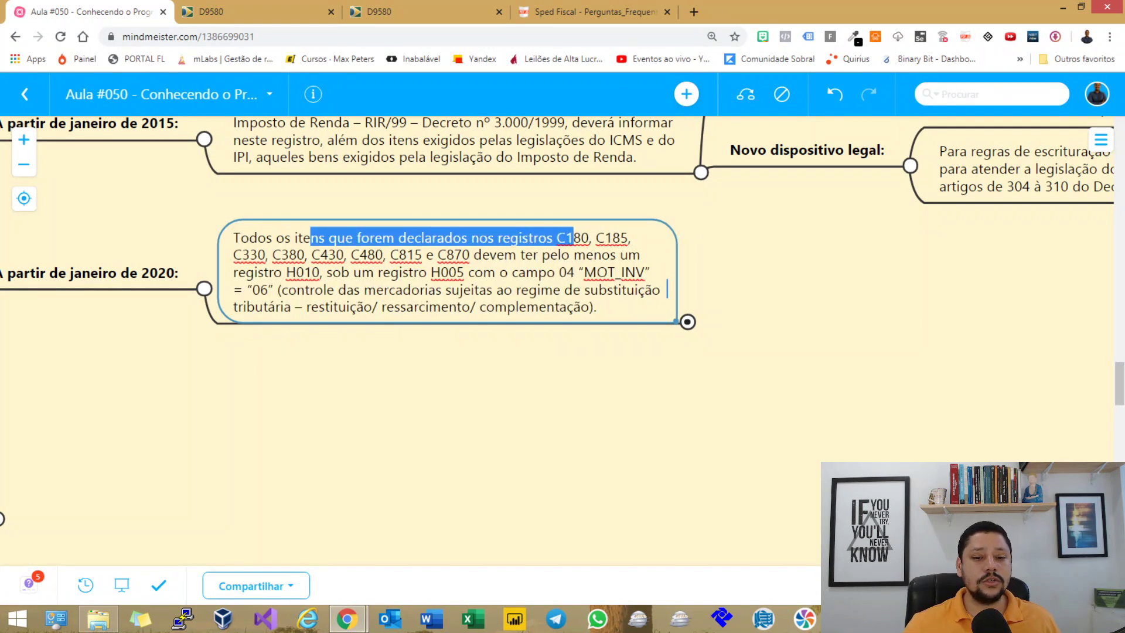
click(568, 237)
double_click(440, 255)
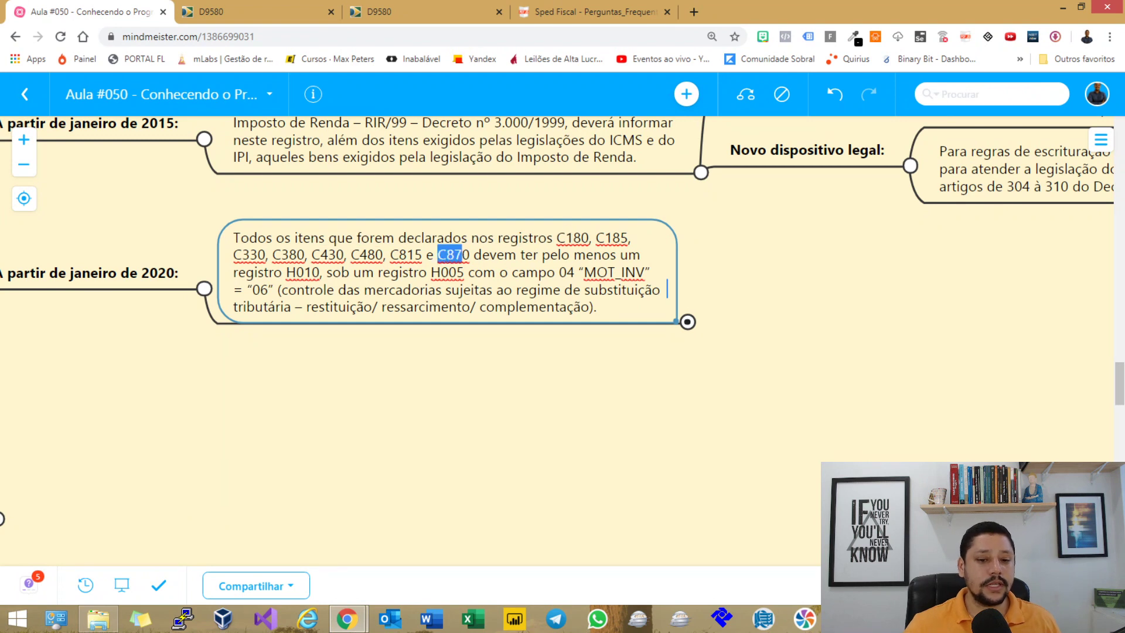
drag(473, 254, 338, 289)
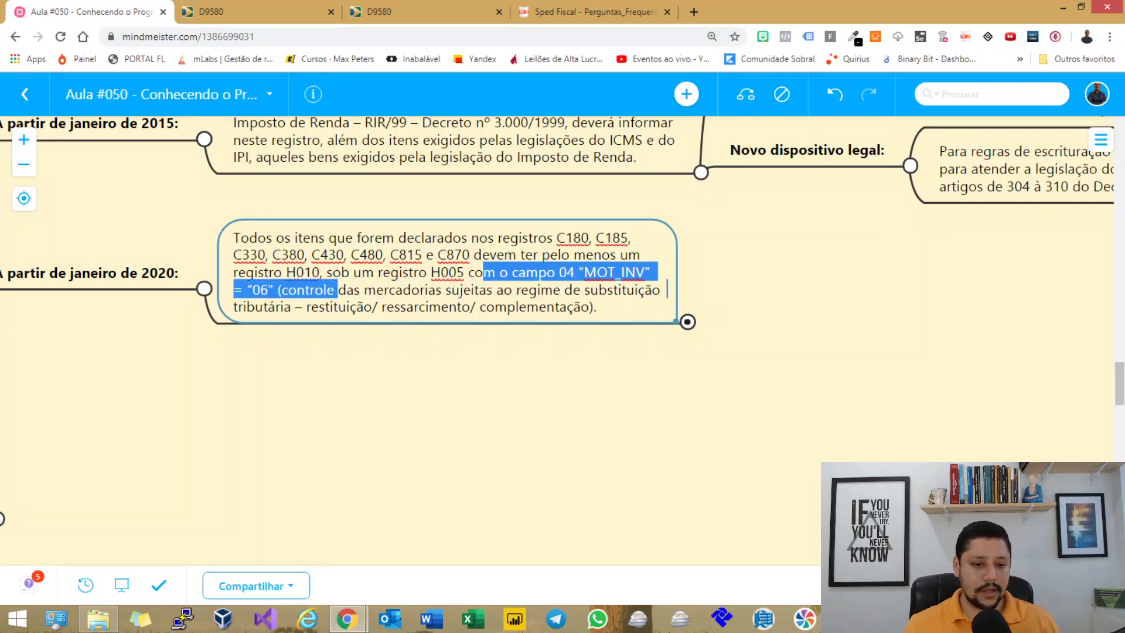
click(420, 290)
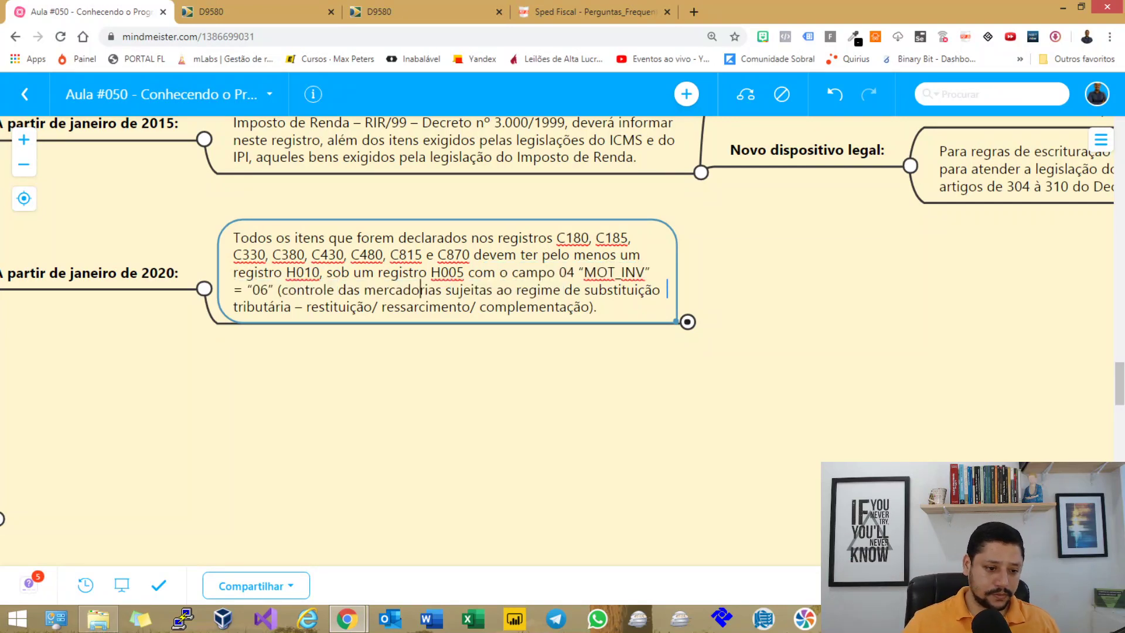
drag(247, 290, 596, 307)
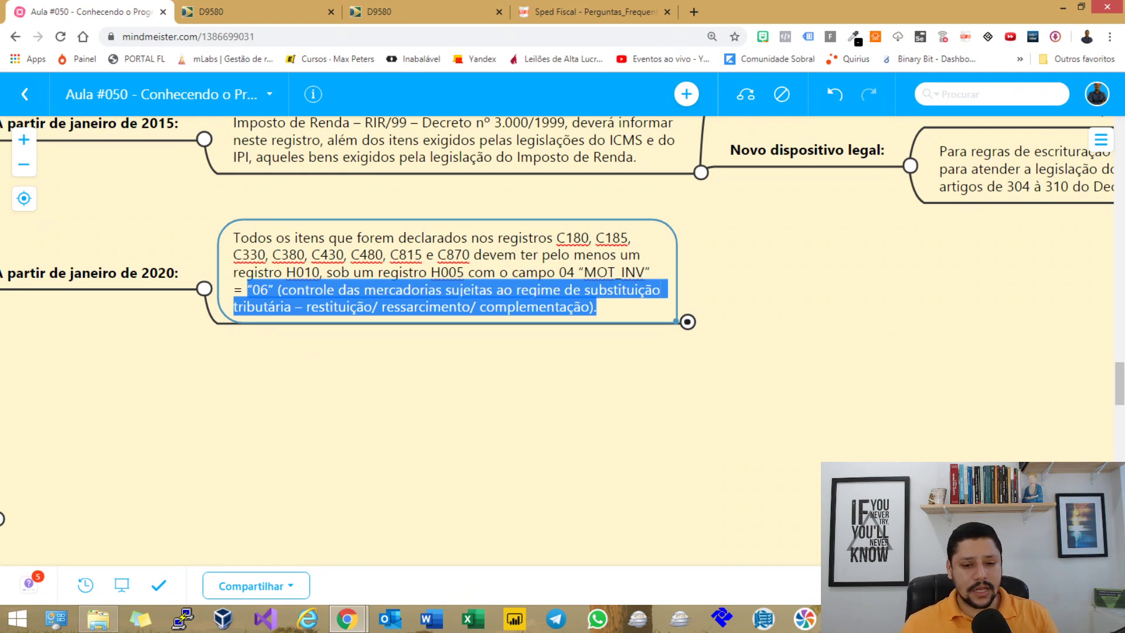
click(498, 253)
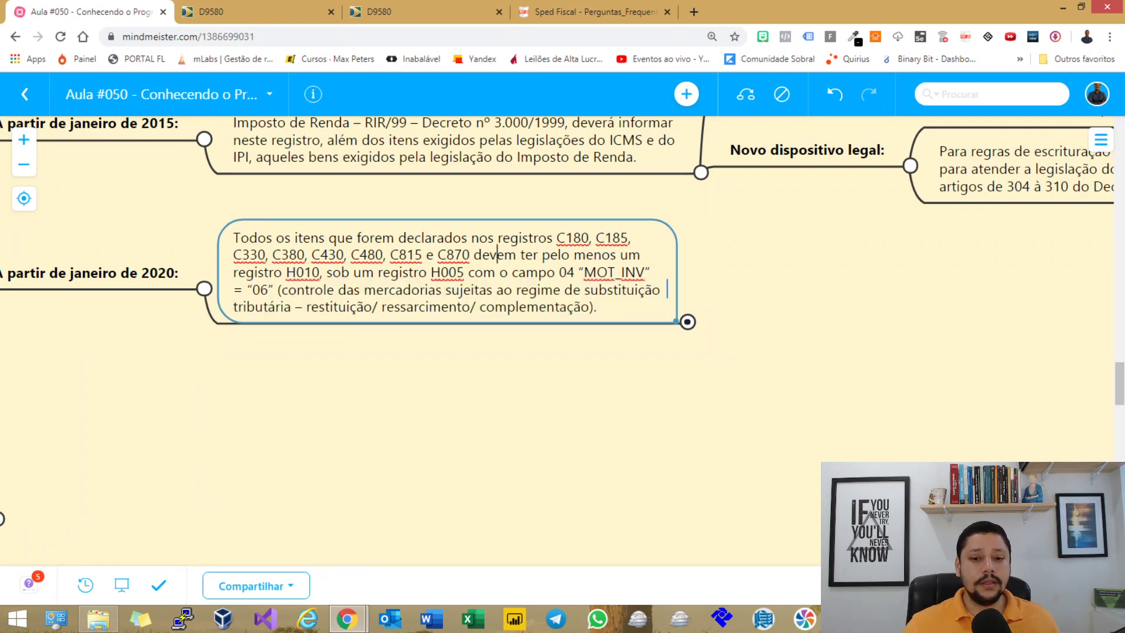
drag(556, 238, 470, 254)
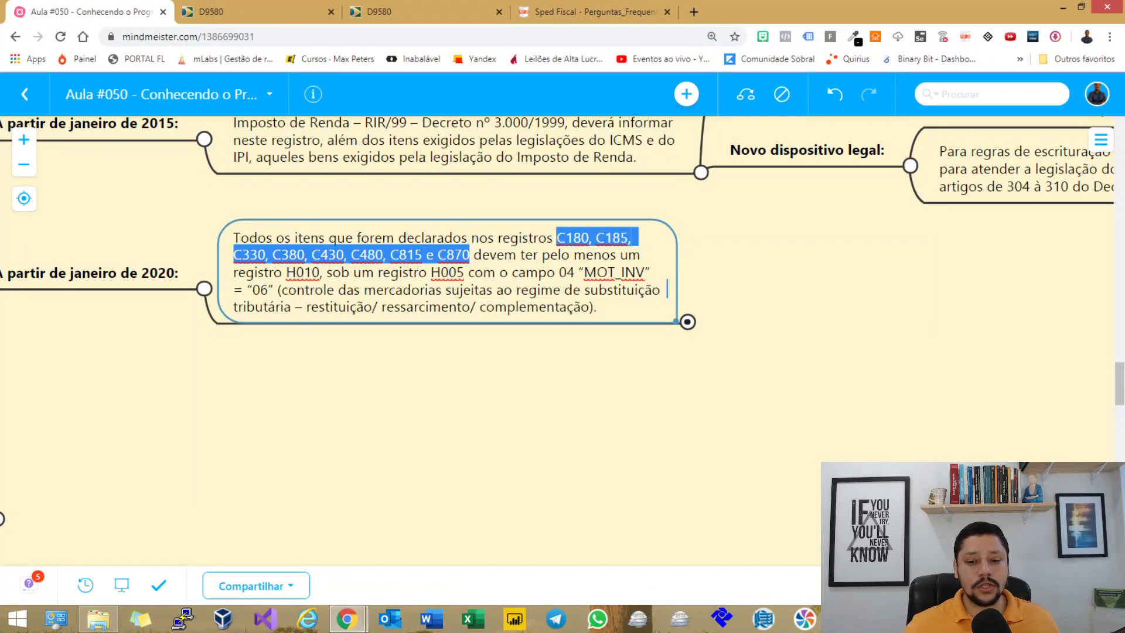
Step: Expand the January 2020 rule's exception note and remove the extra space between "Esta" and "regra"
click(687, 321)
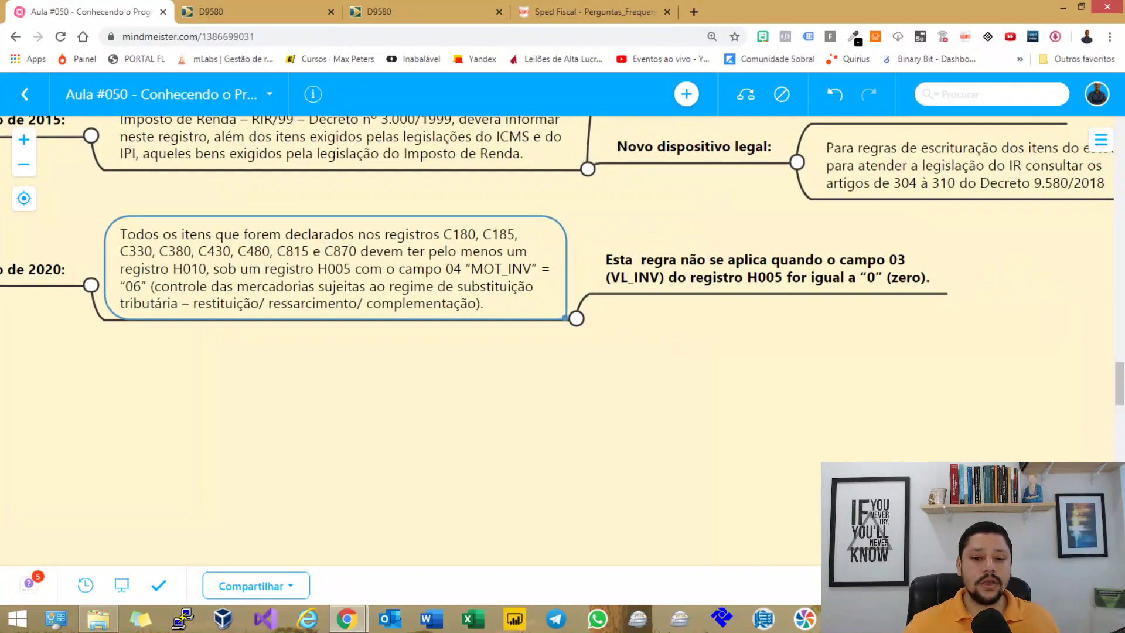
key(Right)
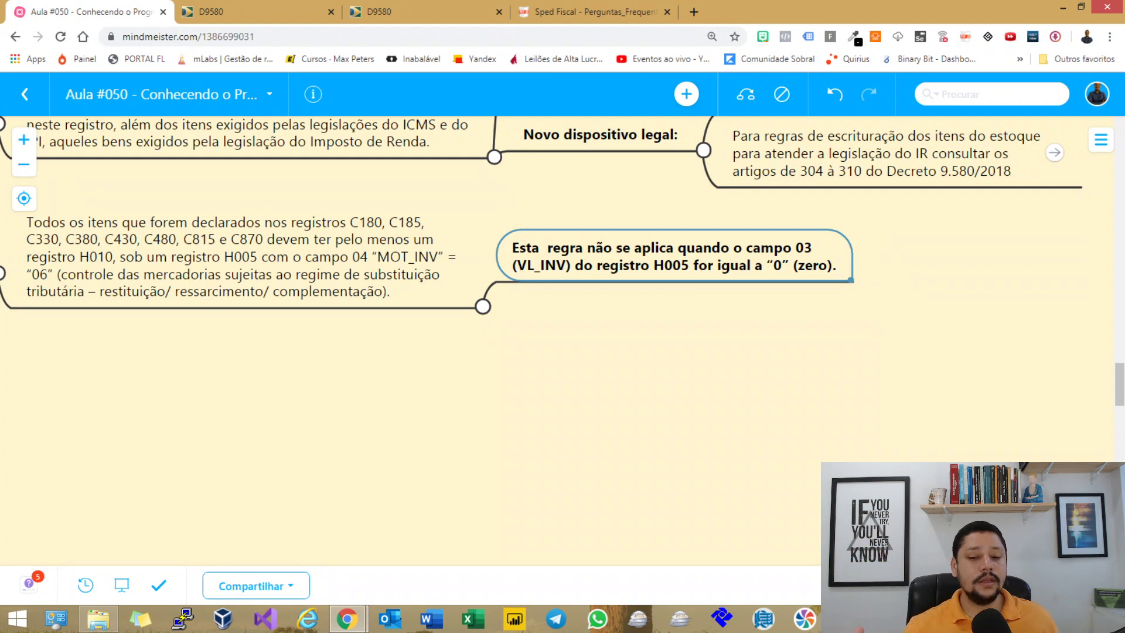
double_click(651, 267)
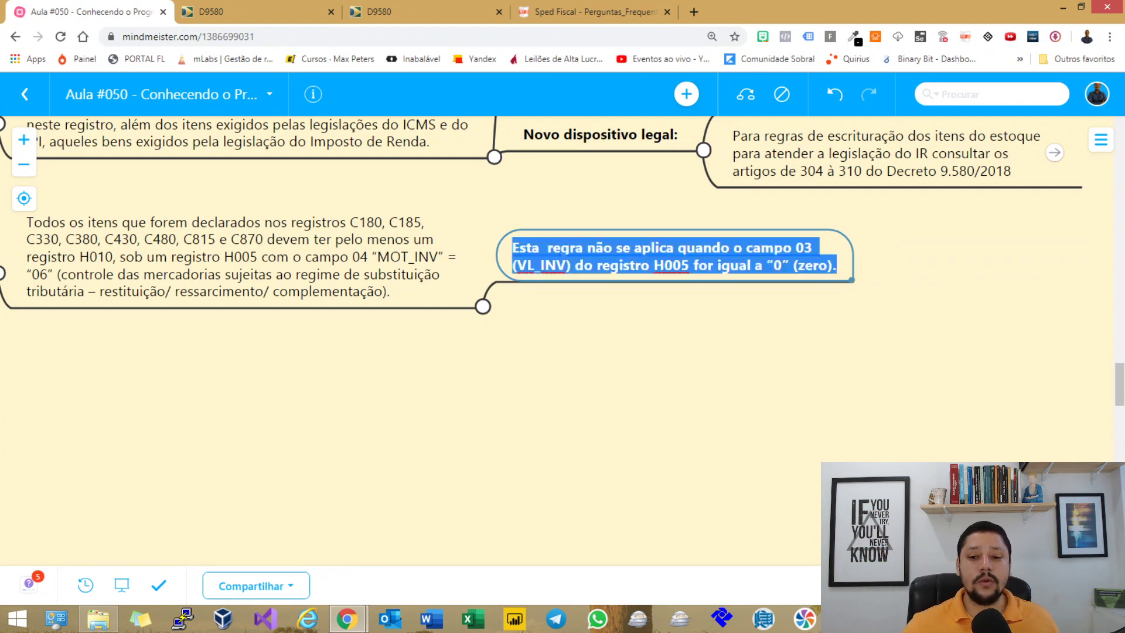
click(610, 263)
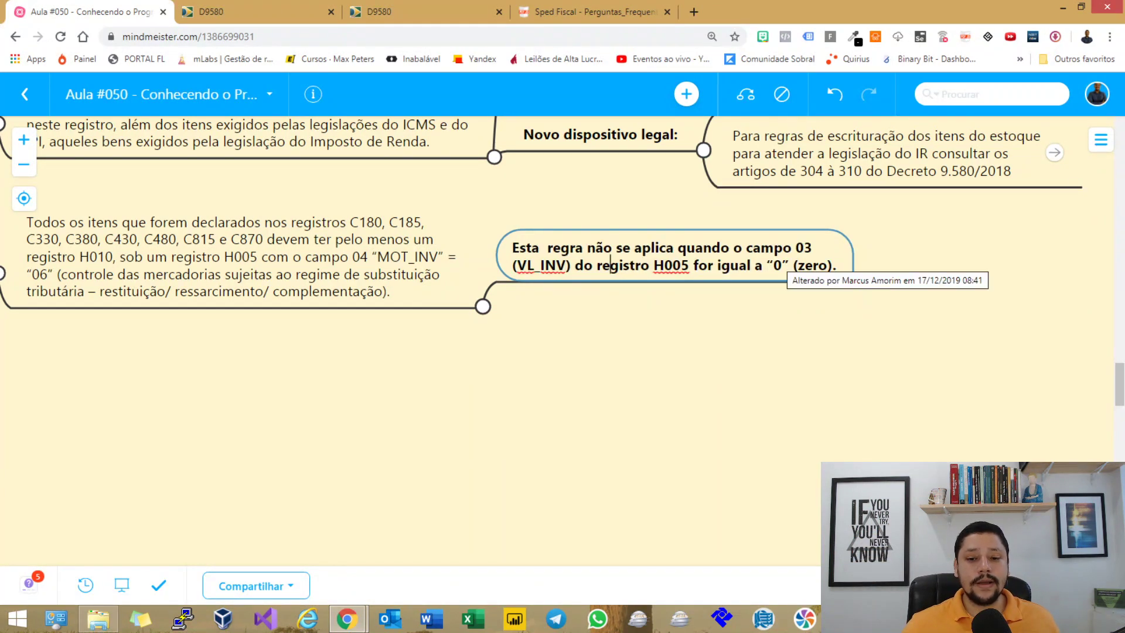
click(539, 247)
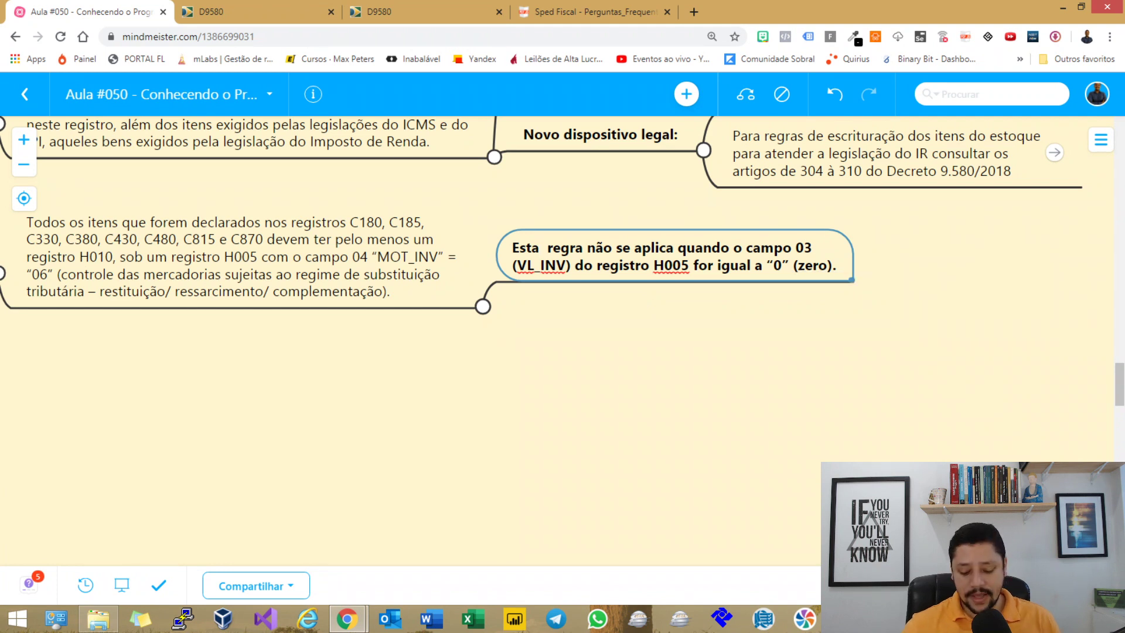
key(Delete)
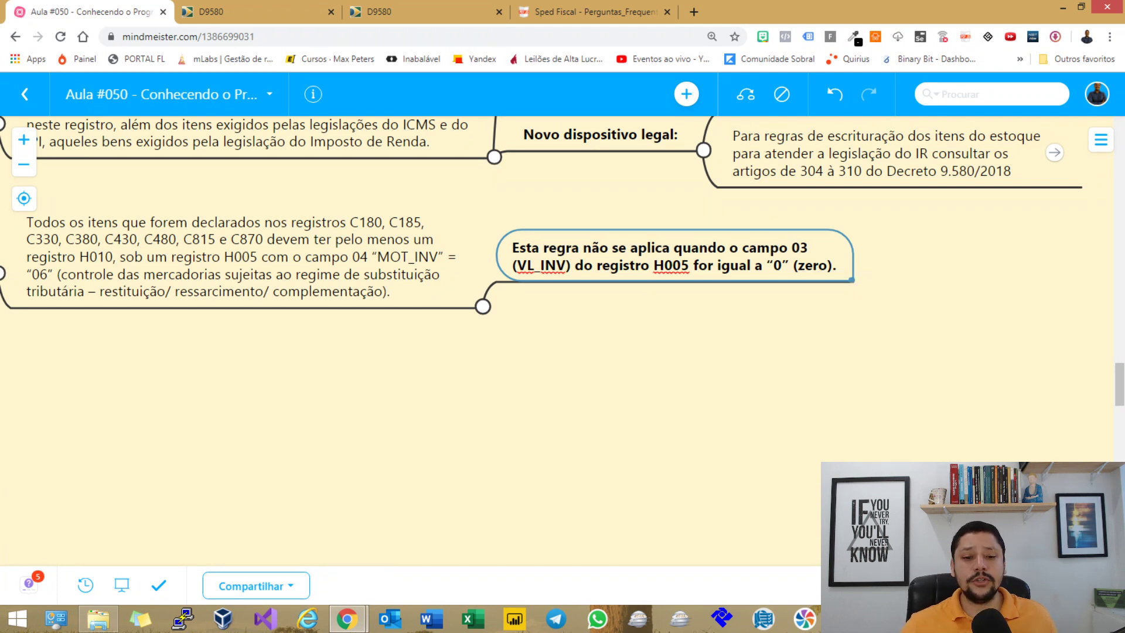
Step: Review how the January 2020 rule links registers C180 to C870 with H010 and motive "06", highlighting those parts and checking the exception note
drag(563, 375, 705, 383)
click(384, 264)
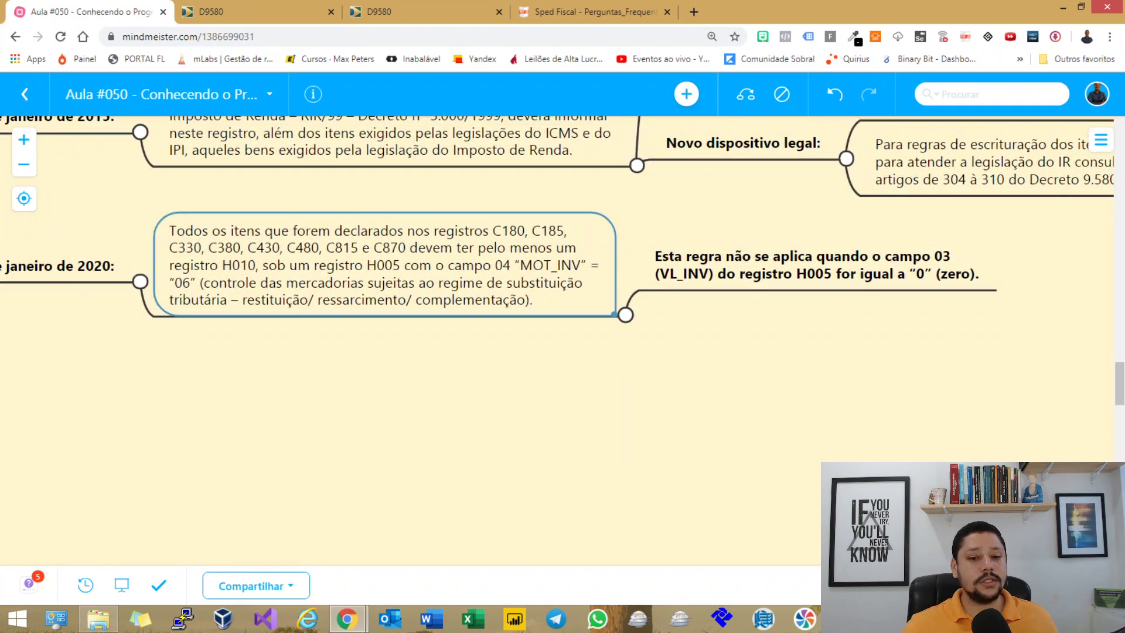
key(F2)
drag(492, 231, 410, 248)
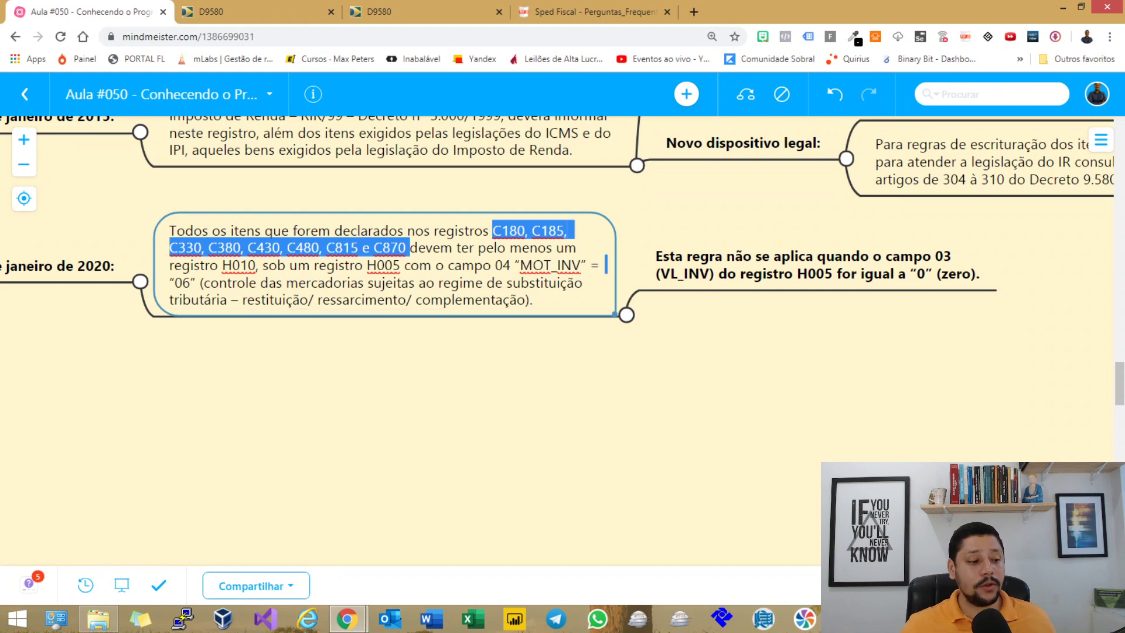
drag(232, 265, 256, 265)
click(256, 265)
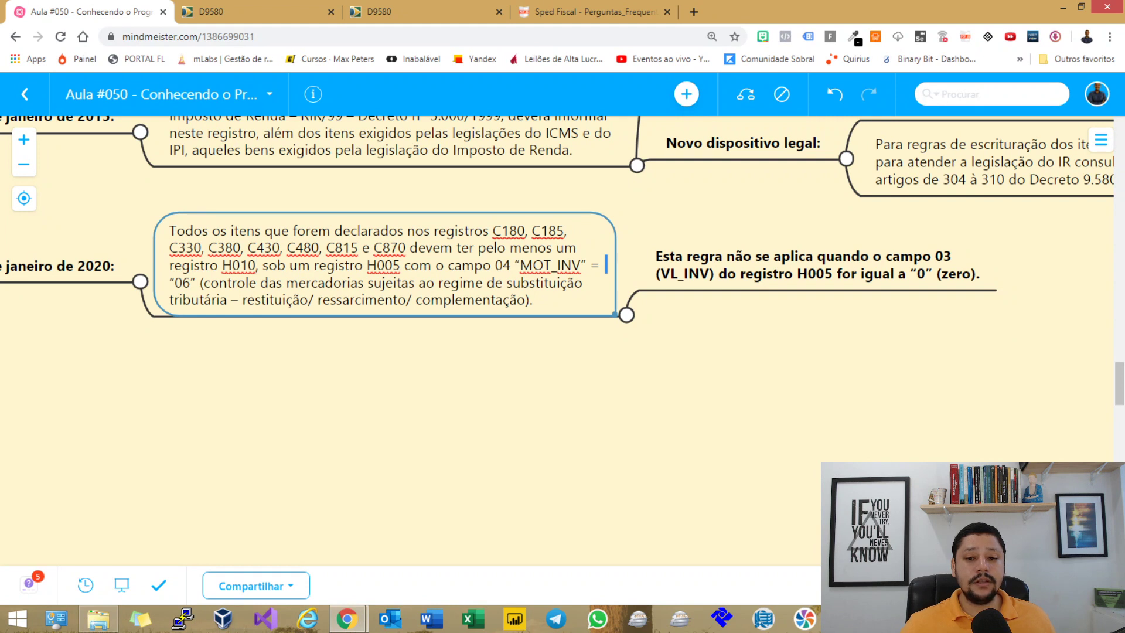
click(818, 265)
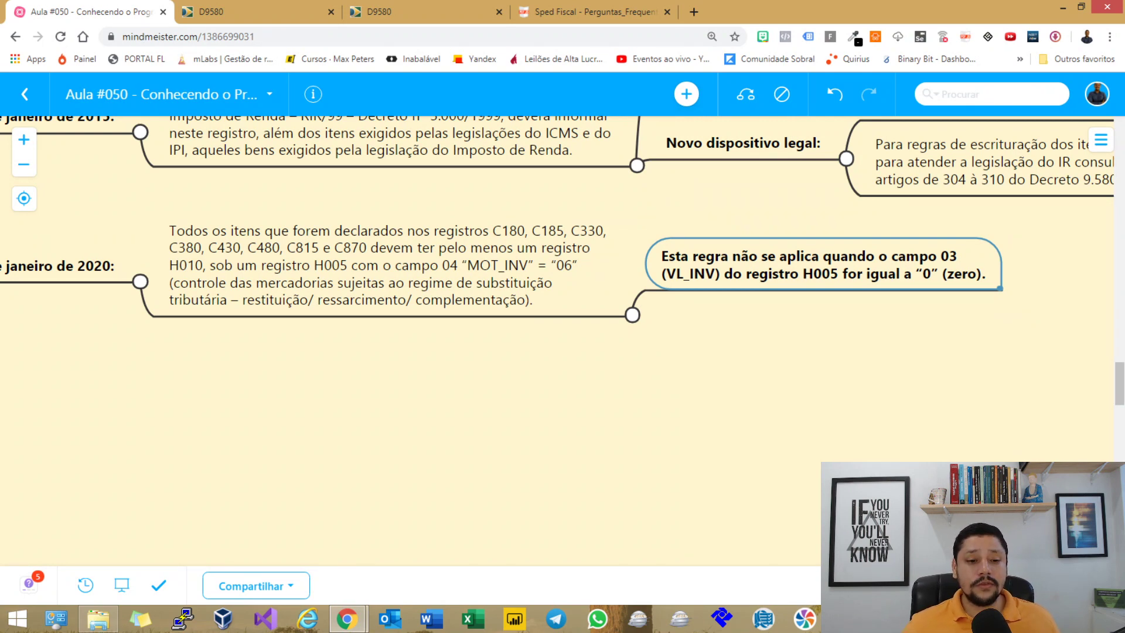
key(Left)
double_click(502, 230)
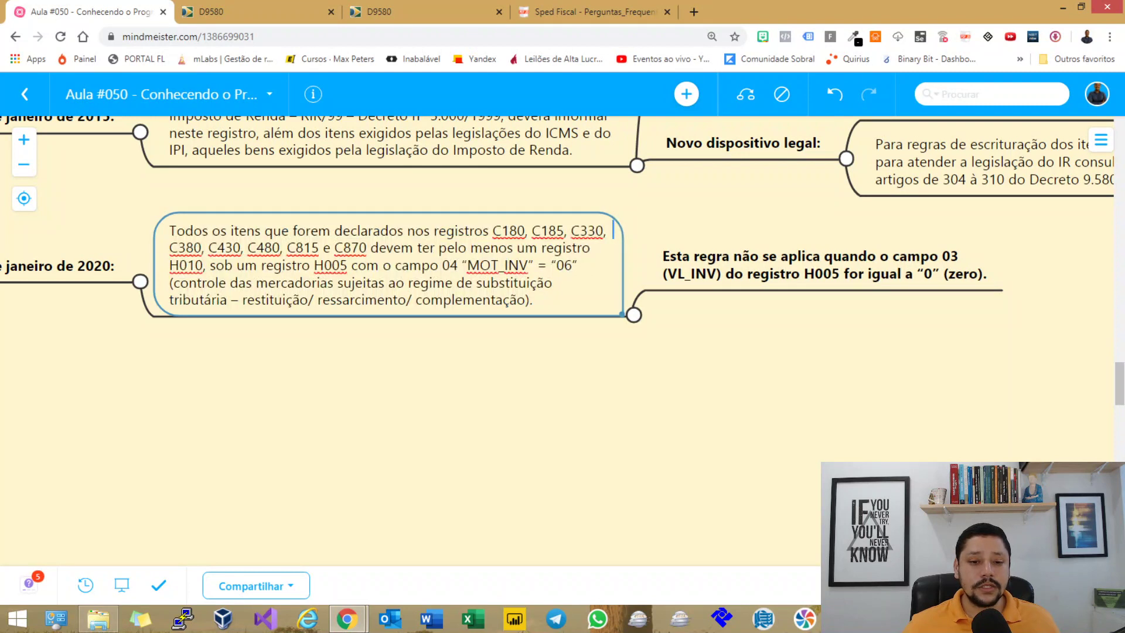
drag(492, 230, 367, 248)
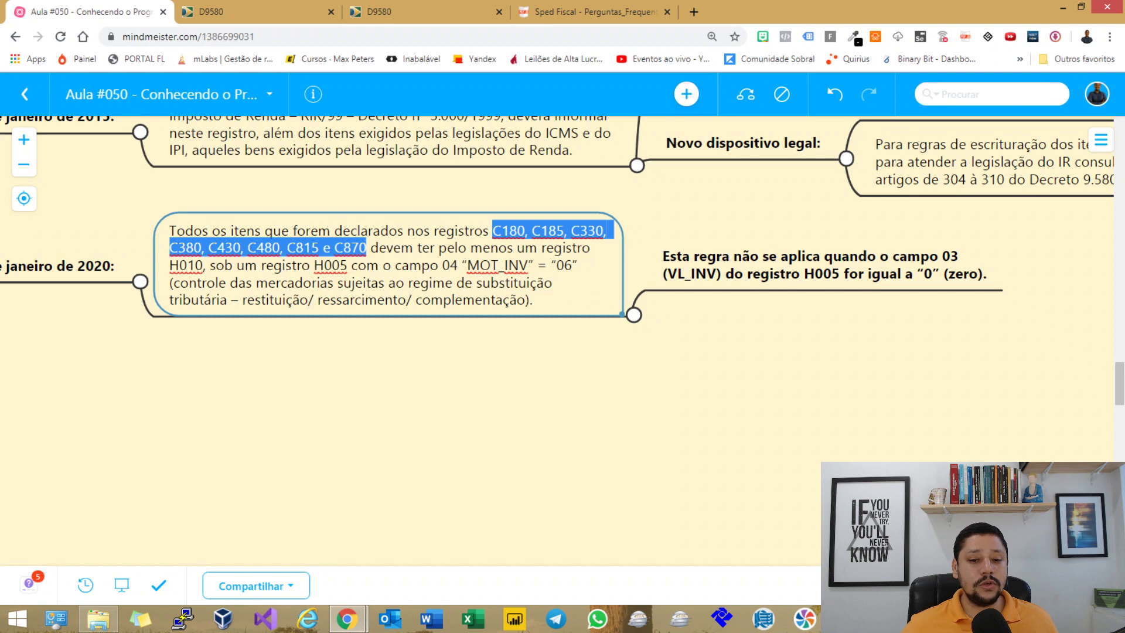
drag(551, 265, 581, 265)
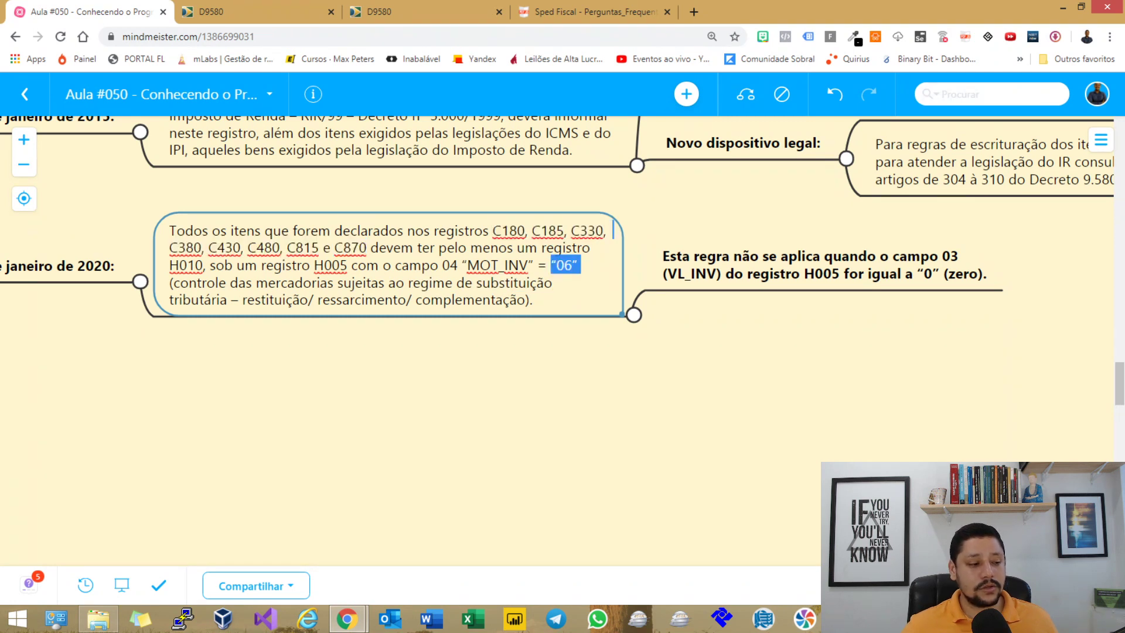
Step: Leave the January 2020 rule and expand the "Campo 02: Código do Item (COD_ITEM)" topic under "Informações Relevantes", selecting its note
key(Escape)
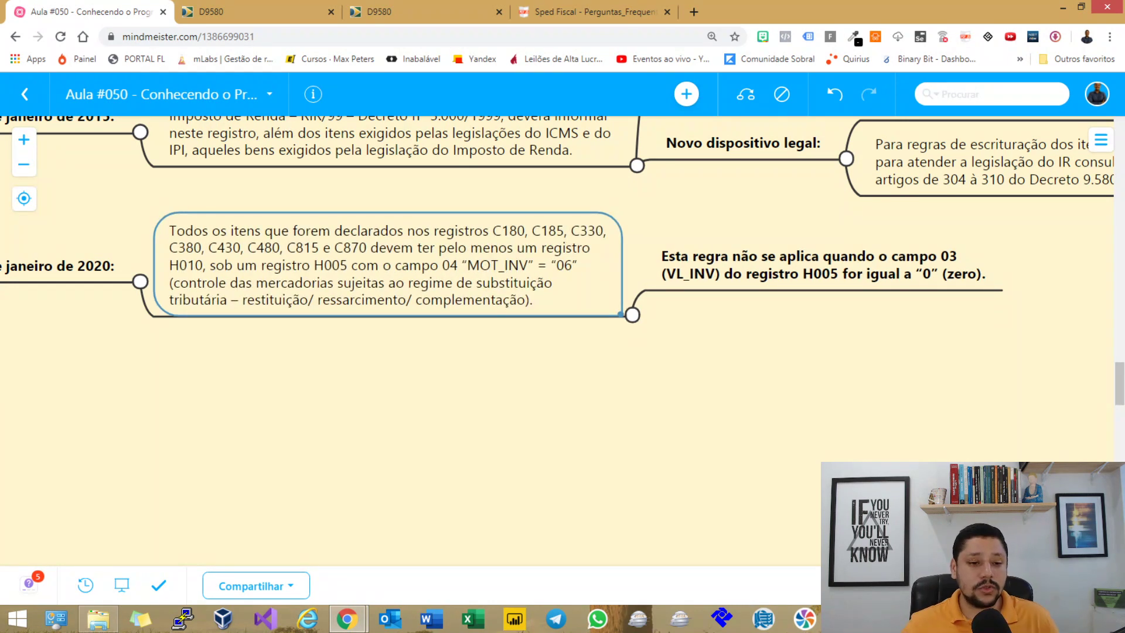
drag(556, 410, 658, 412)
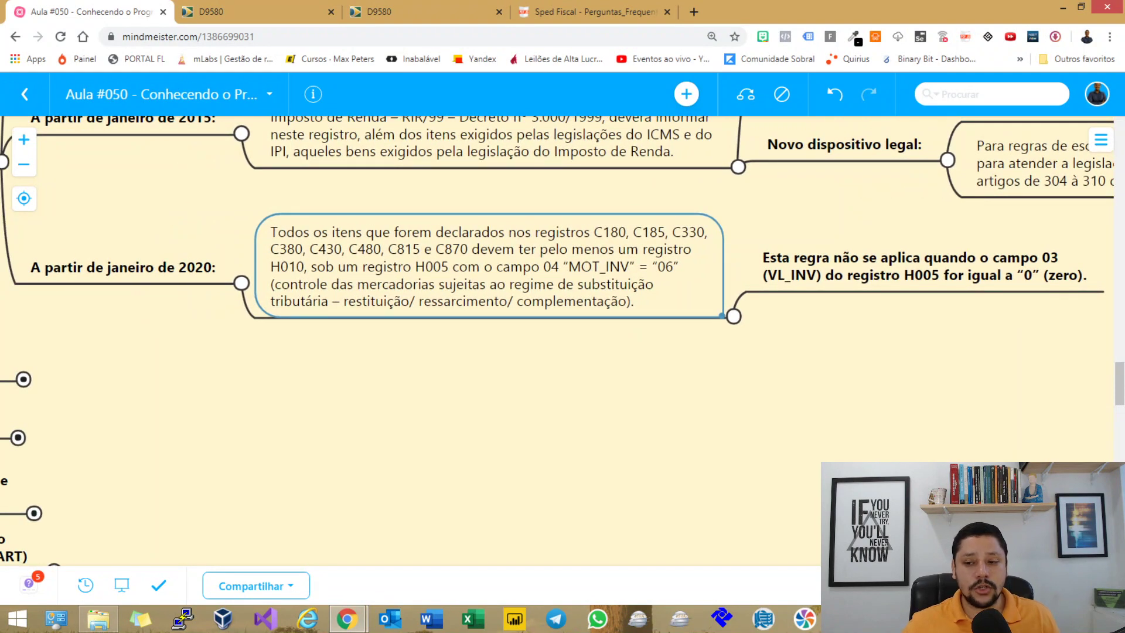
drag(352, 410, 780, 333)
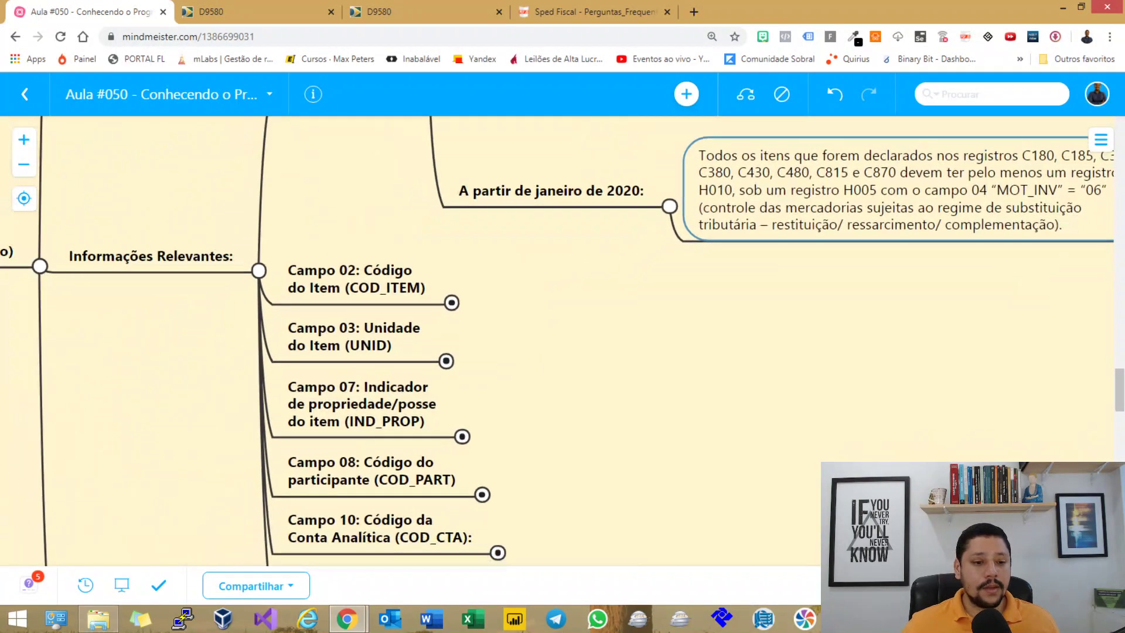
click(357, 279)
drag(557, 381, 522, 307)
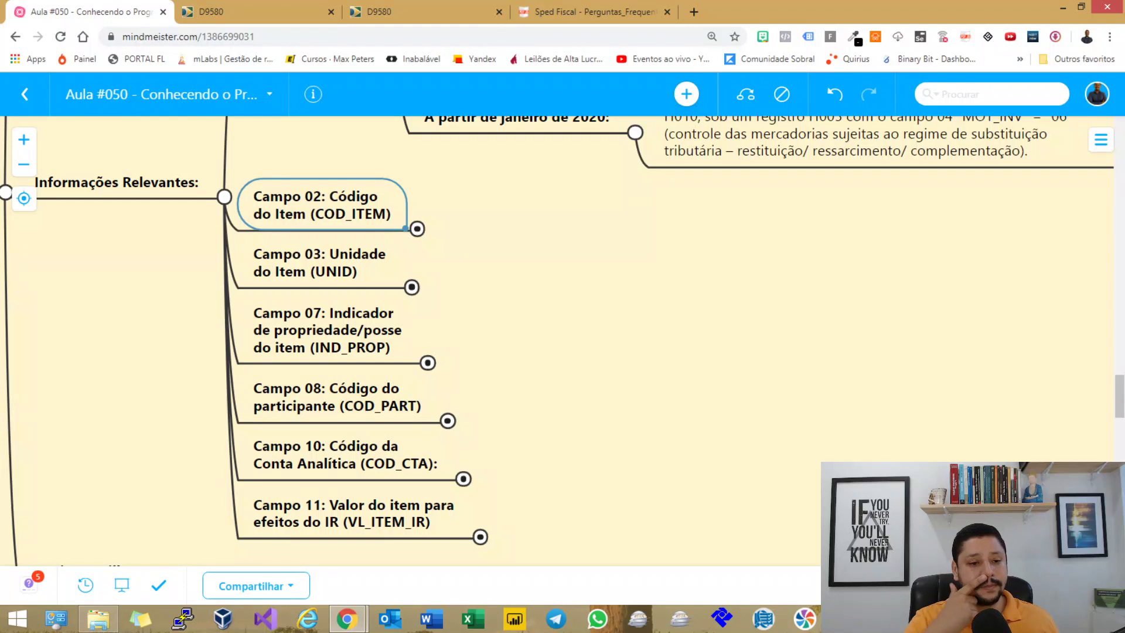
key(space)
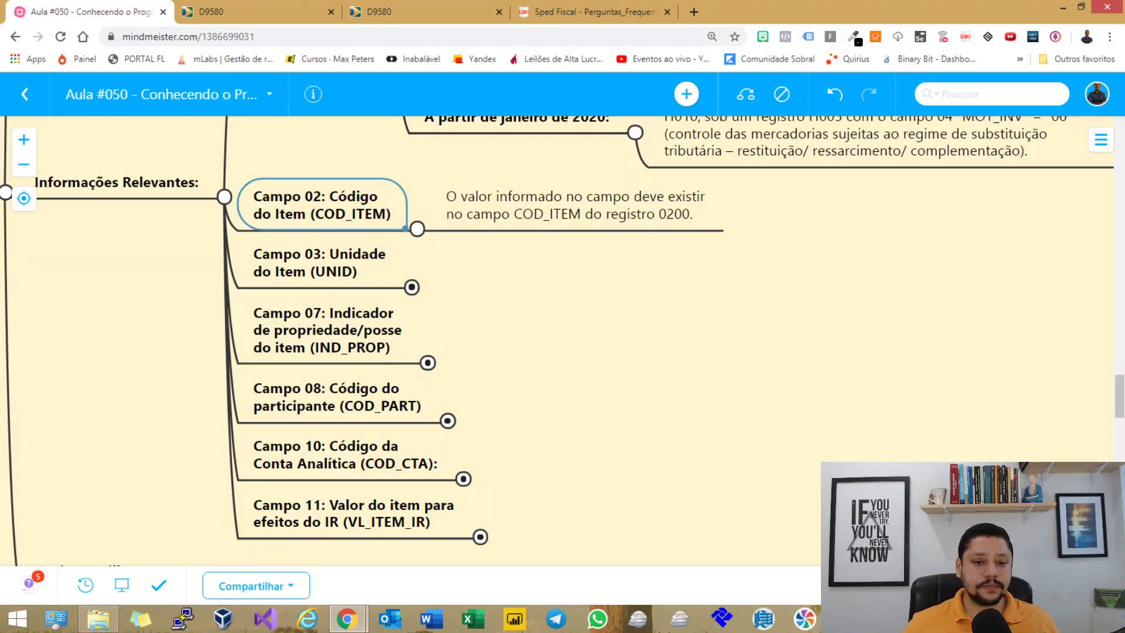
key(Right)
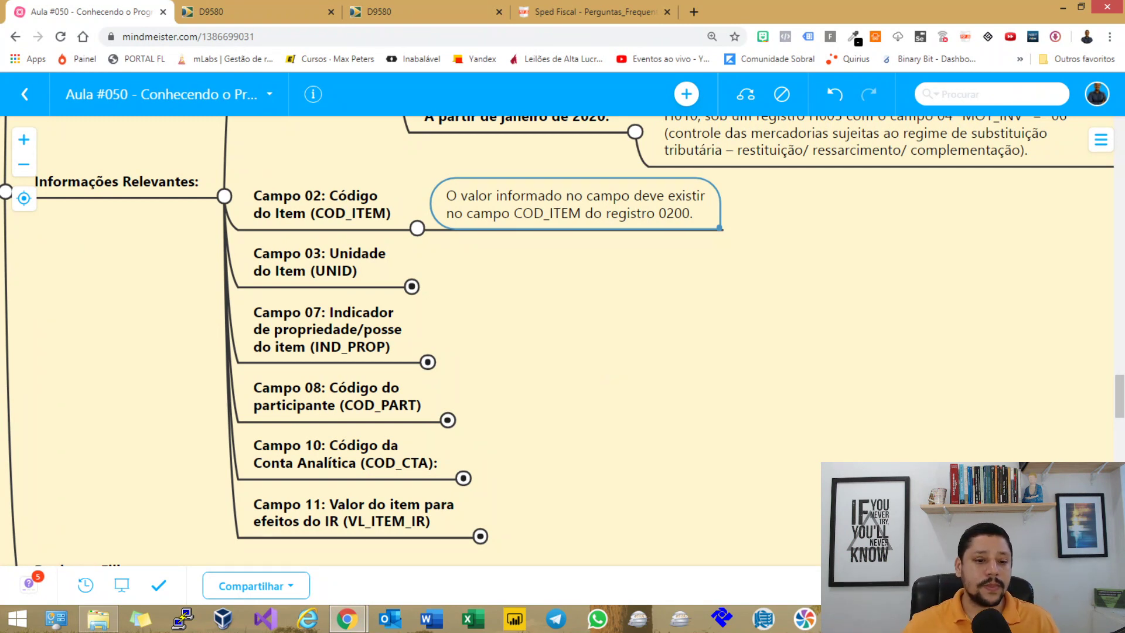
Step: Expand the "Campo 03: Unidade do Item (UNID)" topic and select its note
click(319, 262)
text(O valor informado neste campo deve ser igual ao do registro 0200, campo UNID_INV)
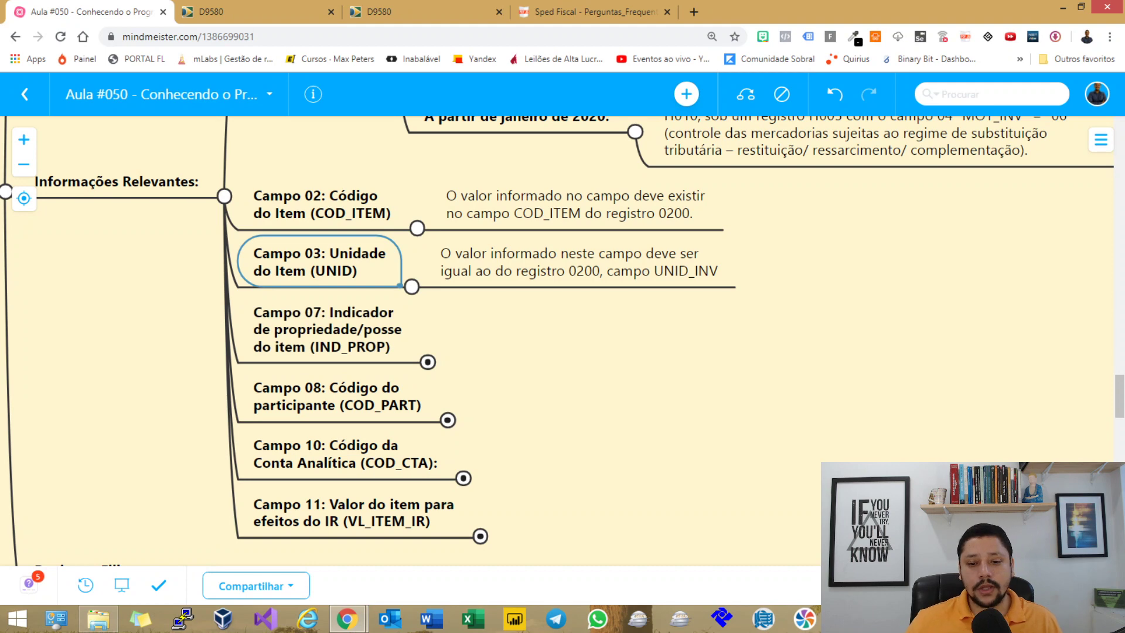
click(579, 262)
drag(750, 299, 723, 246)
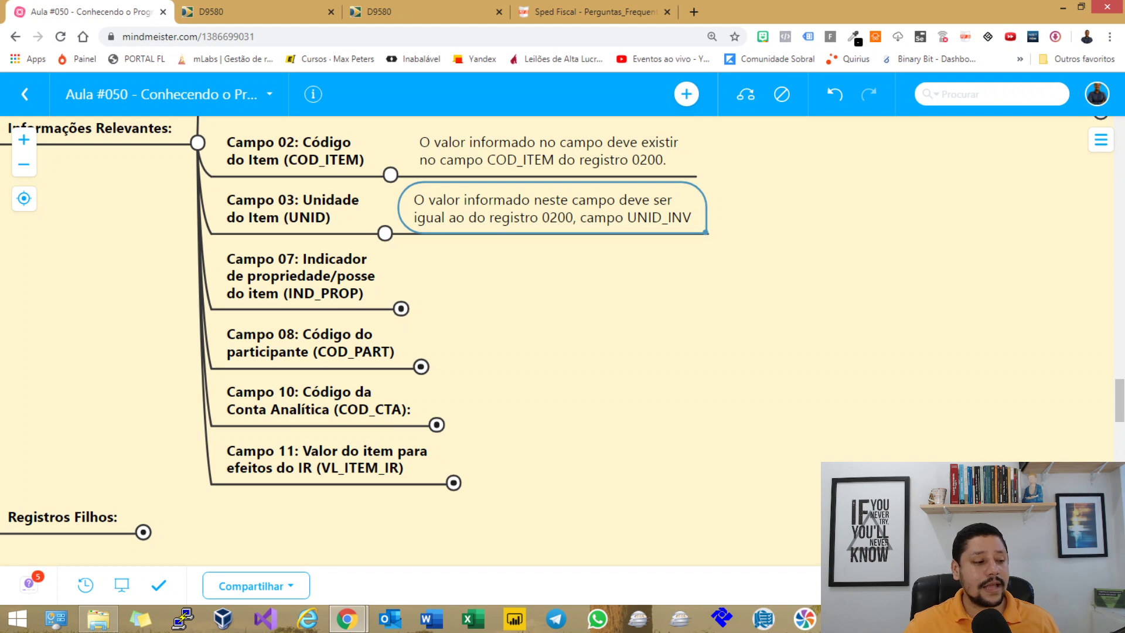
Step: Switch to Sped Fiscal, open the PROCESSADOR item in register 0200, highlight its unit of measure and save the record as is
key(alt+Tab)
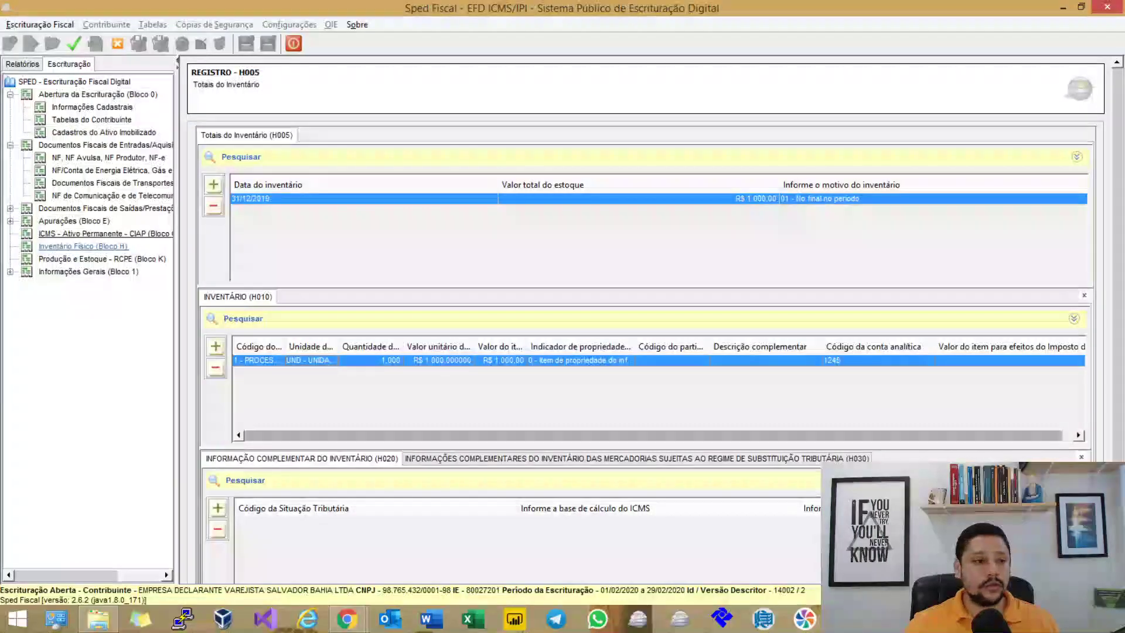
click(91, 119)
click(458, 134)
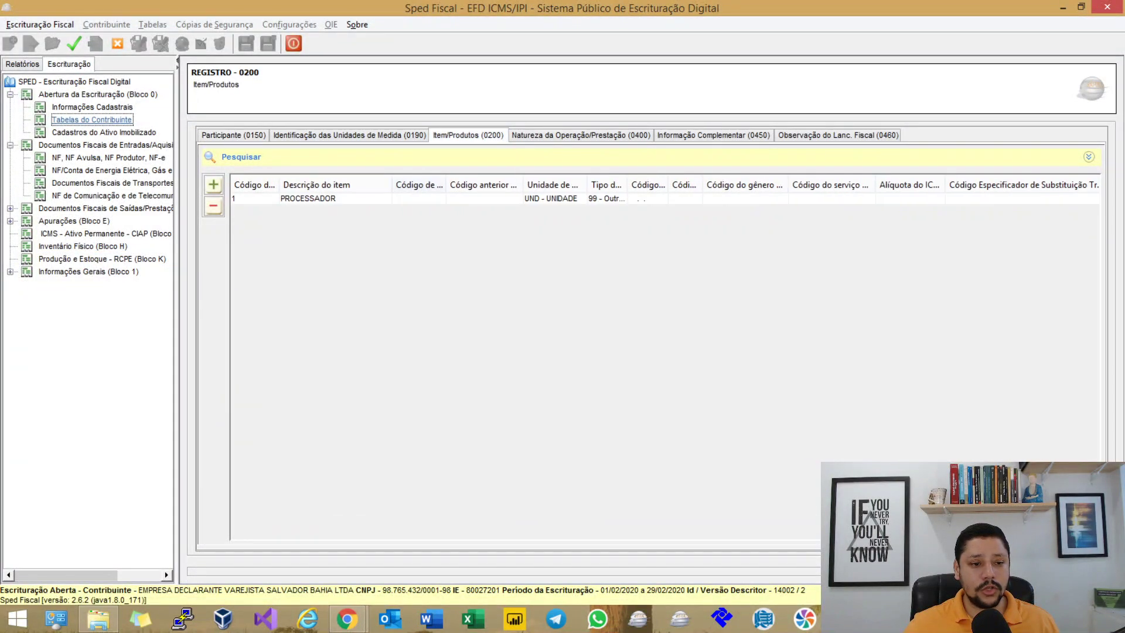
double_click(312, 198)
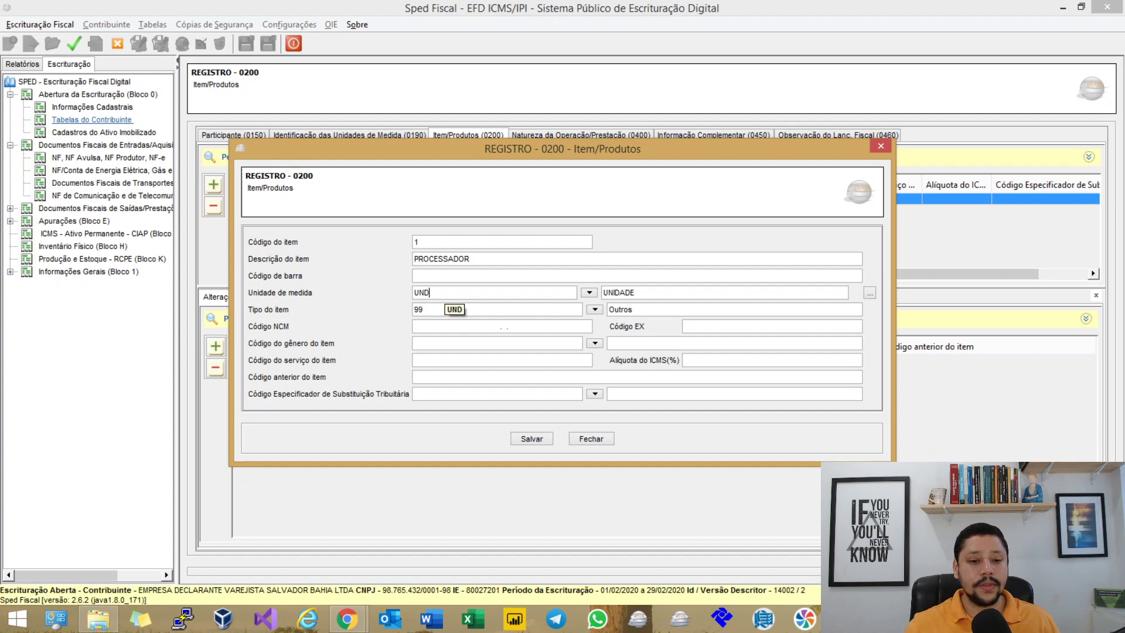
drag(443, 292, 413, 293)
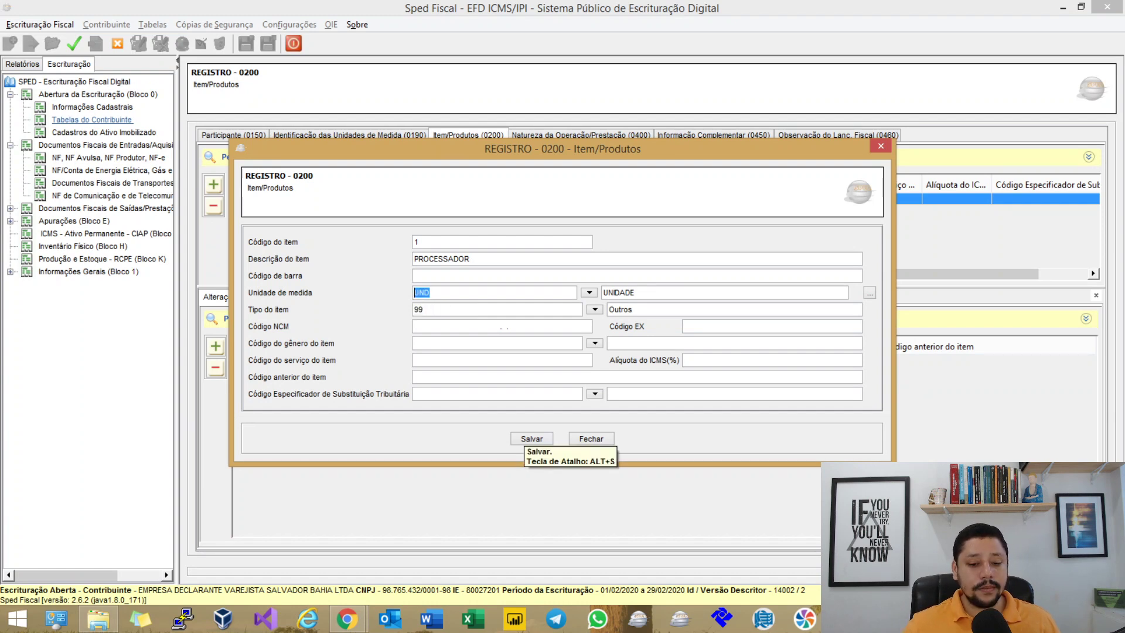
click(530, 438)
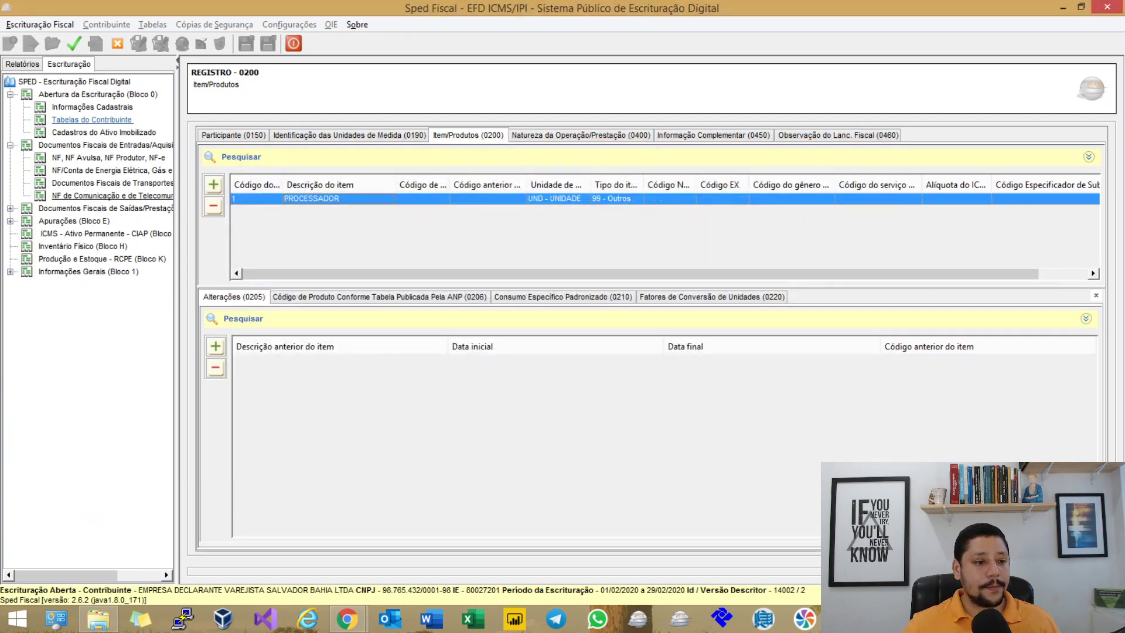
Step: In the Bloco H inventory, set the H010 PROCESSADOR item's unit to CX4 (CAIXA COM 4) and save it
click(83, 246)
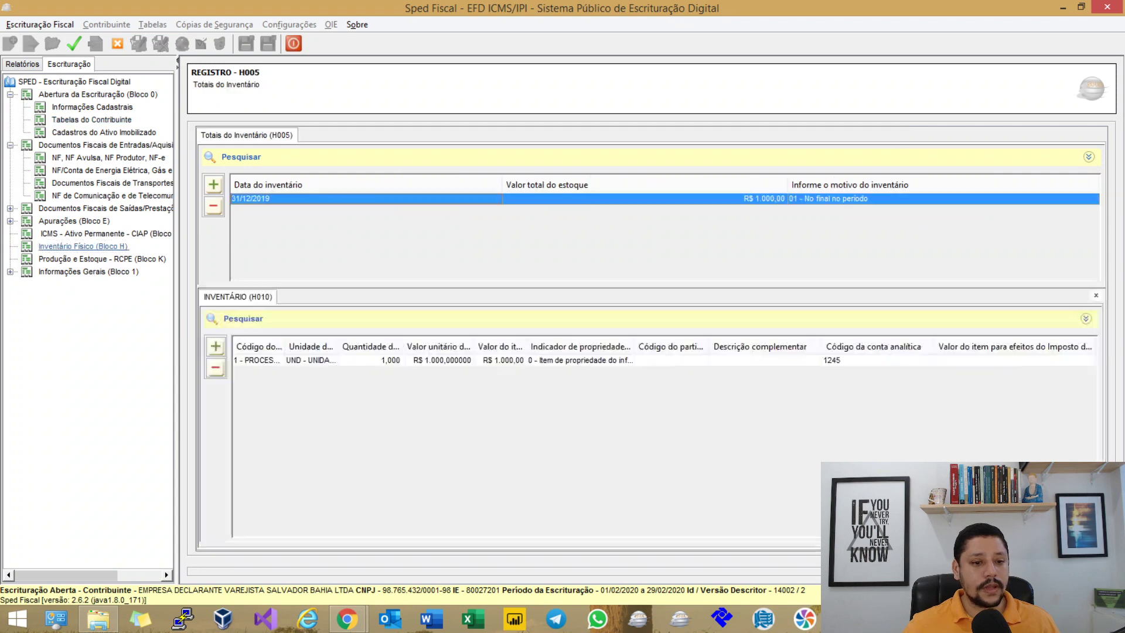
double_click(507, 360)
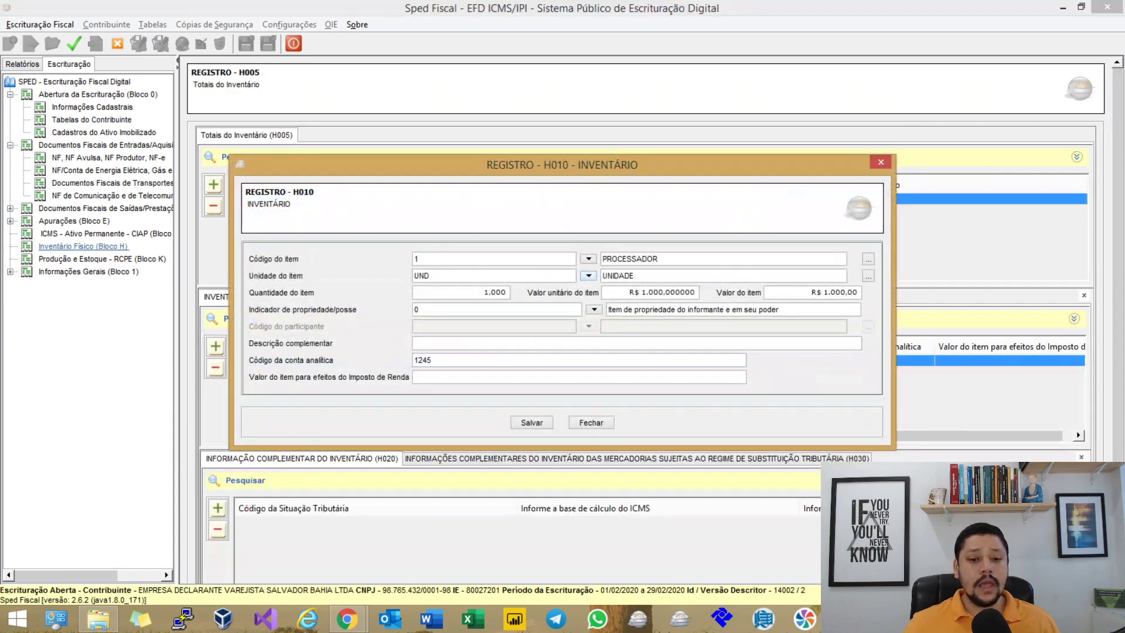
click(588, 276)
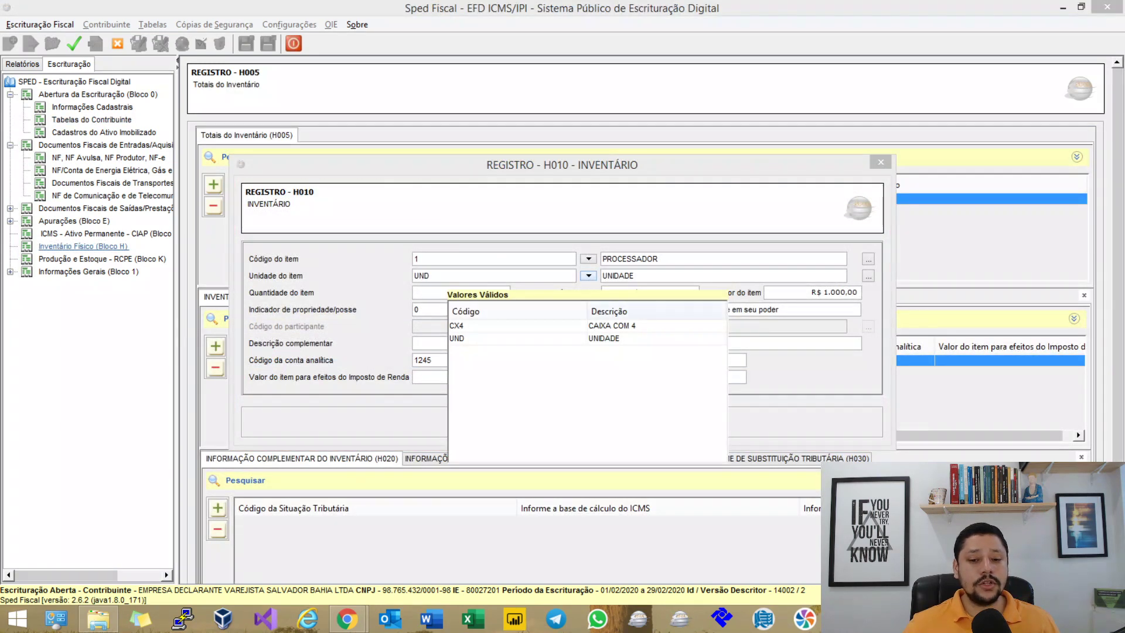
double_click(592, 325)
click(530, 423)
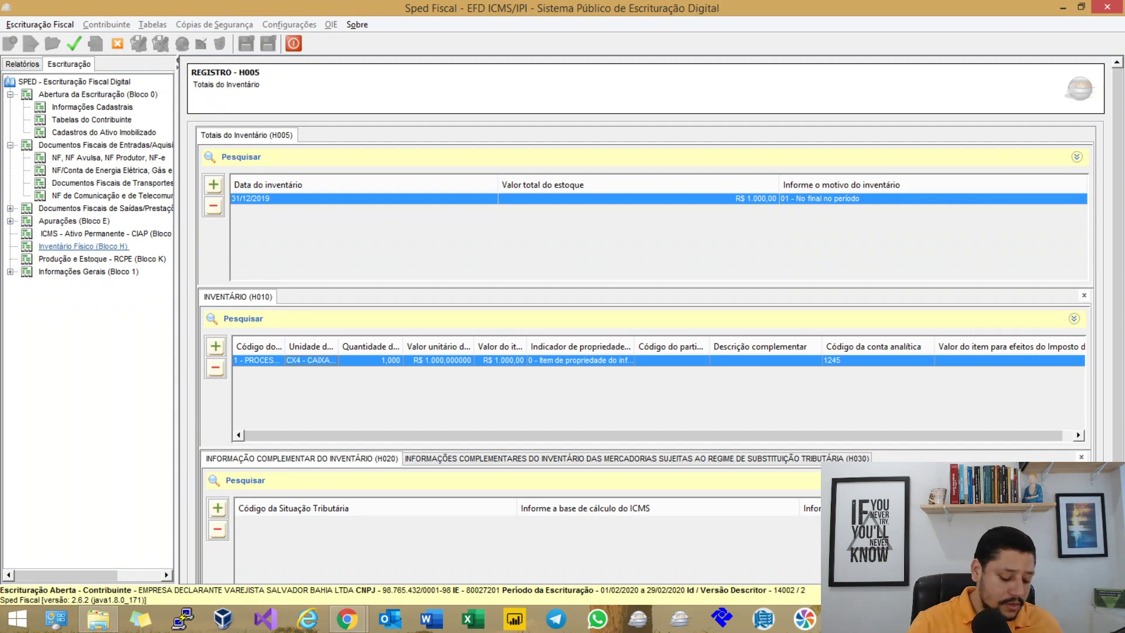
Step: Validate the bookkeeping and display the detailed errors in the pending validation report, examining the entry for the H010 register
click(74, 44)
key(Return)
key(Return)
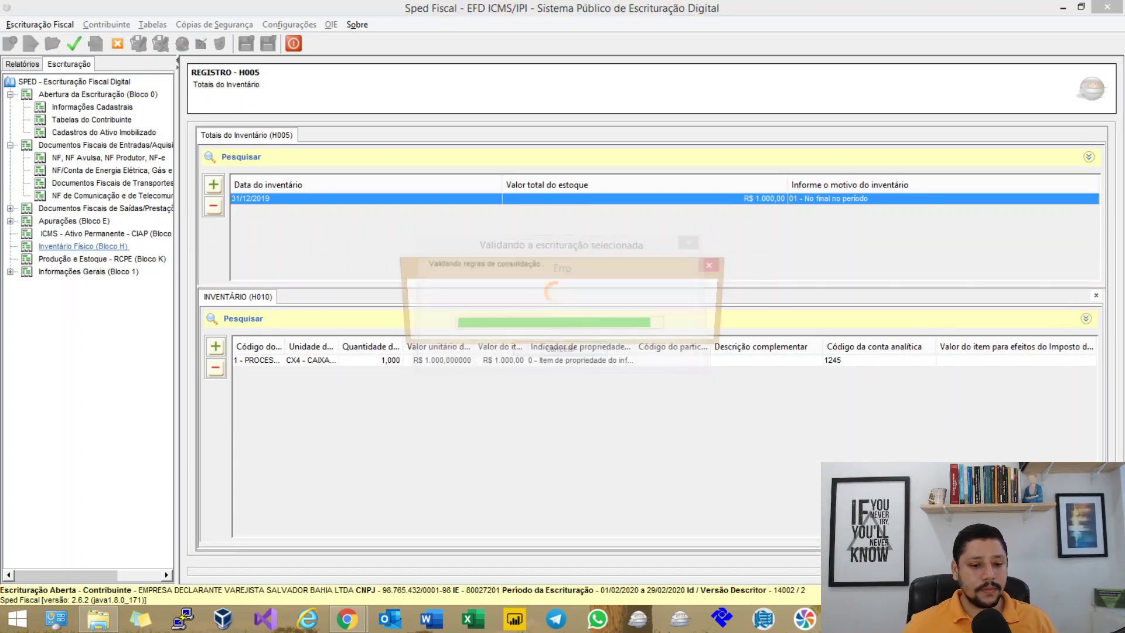
key(Return)
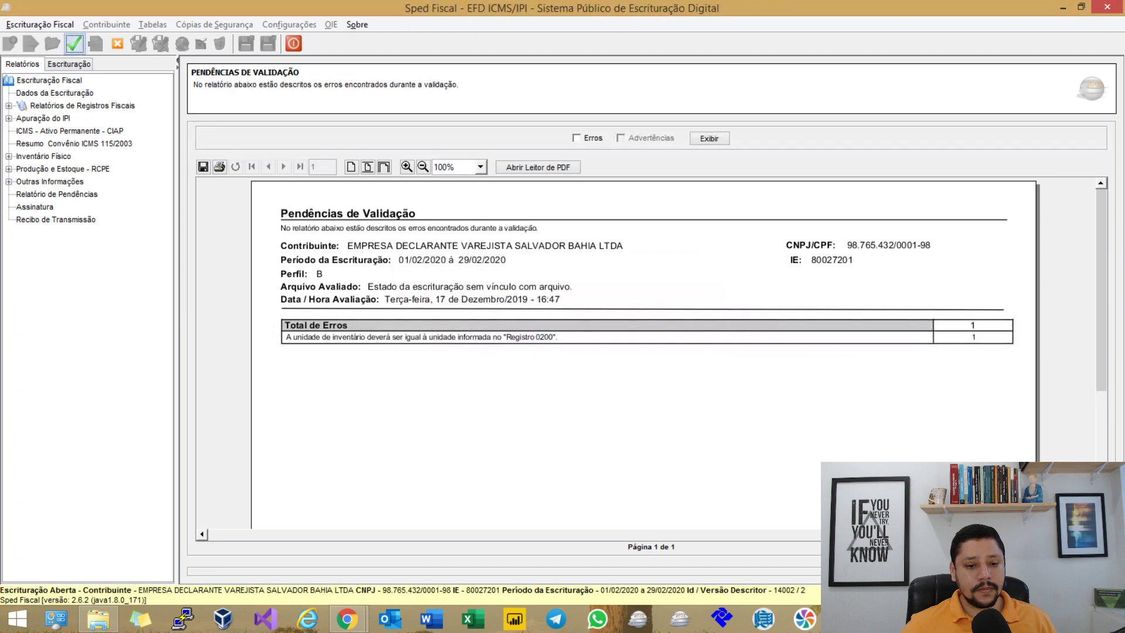
click(577, 138)
click(708, 138)
scroll(643, 351, down, 3)
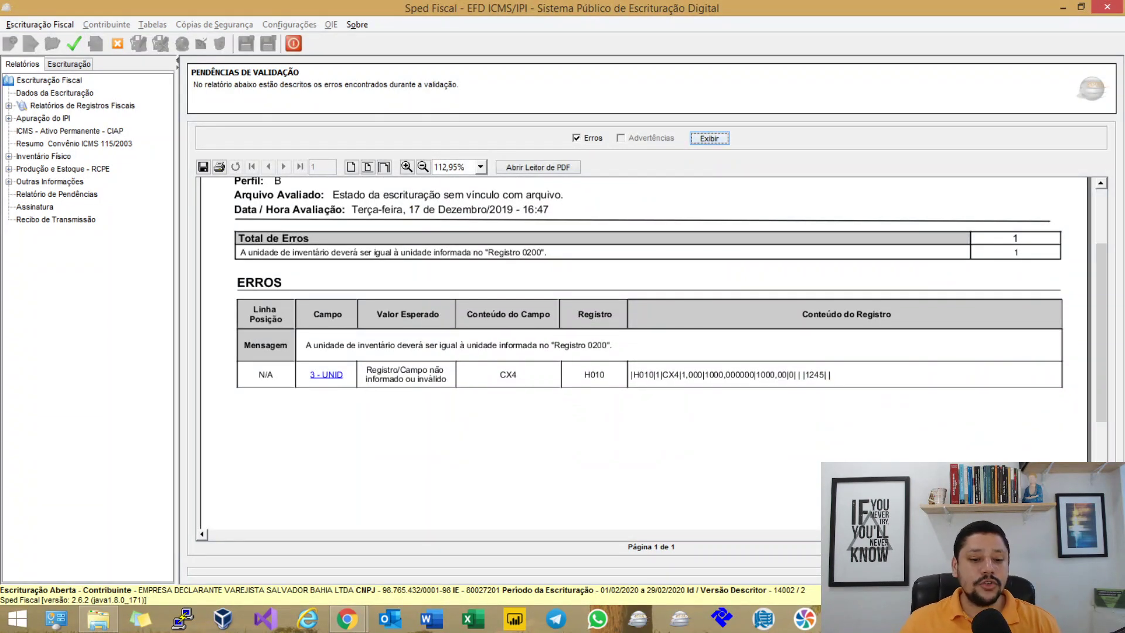
scroll(645, 351, down, 1)
scroll(645, 304, down, 2)
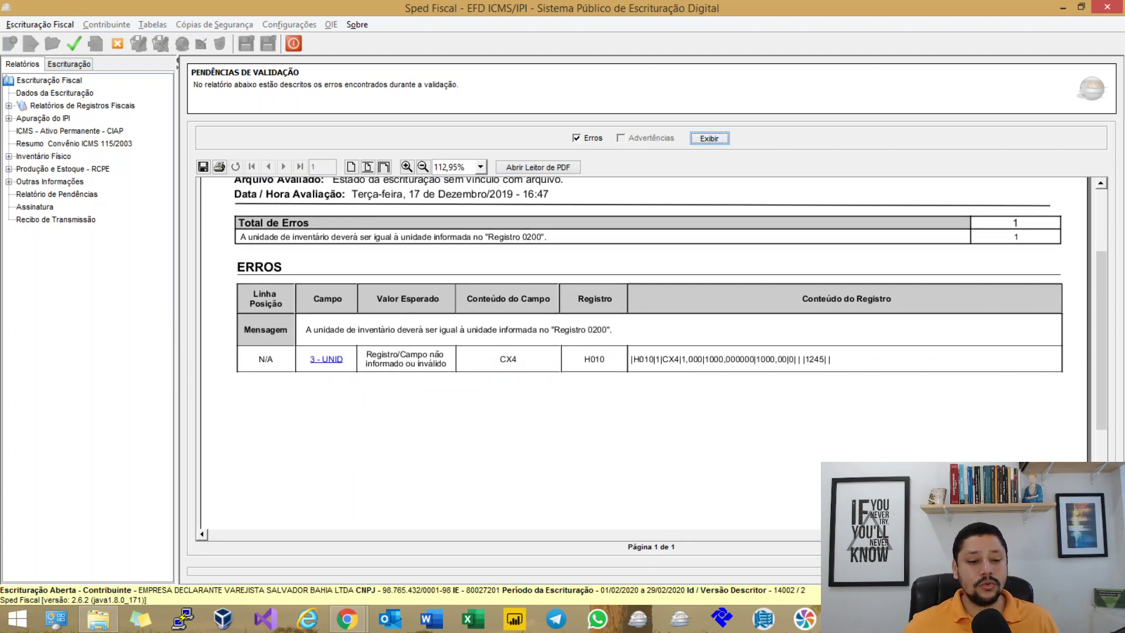
scroll(645, 352, down, 5)
scroll(644, 352, up, 2)
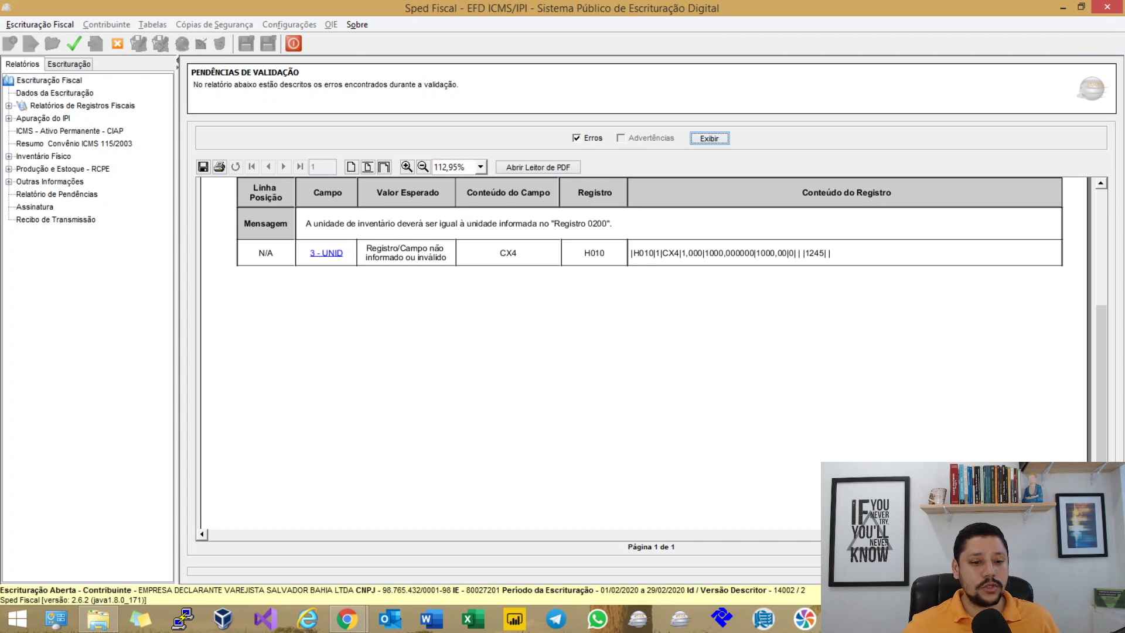
Step: Open the H010 record from the report's UNID error, set the item's unit to UND, save it and revalidate the bookkeeping
click(326, 253)
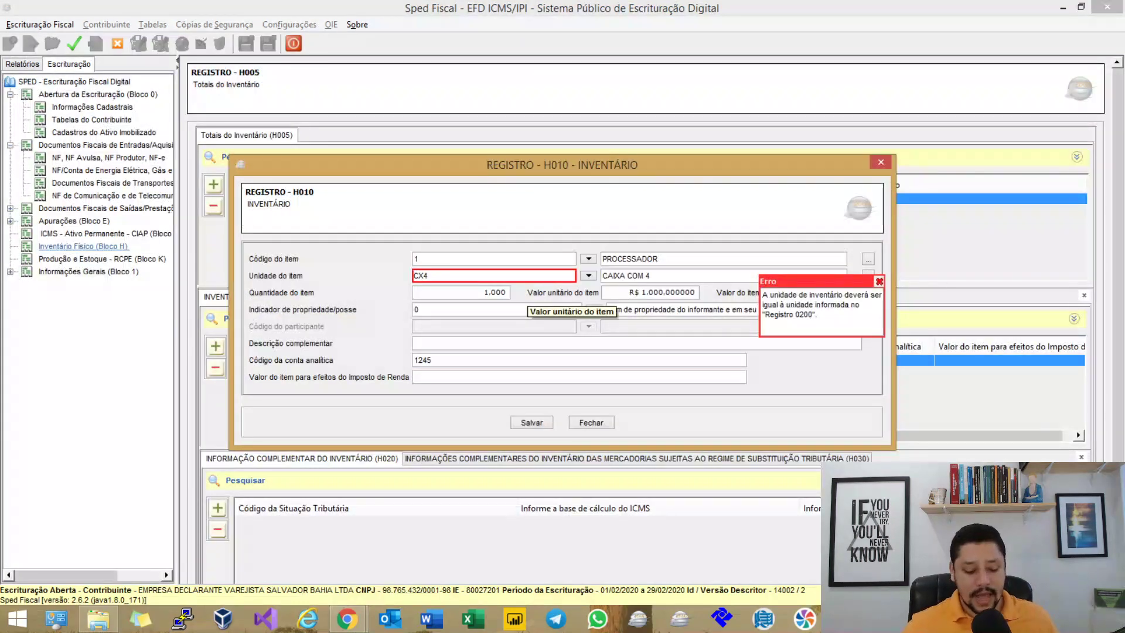
click(588, 276)
key(End)
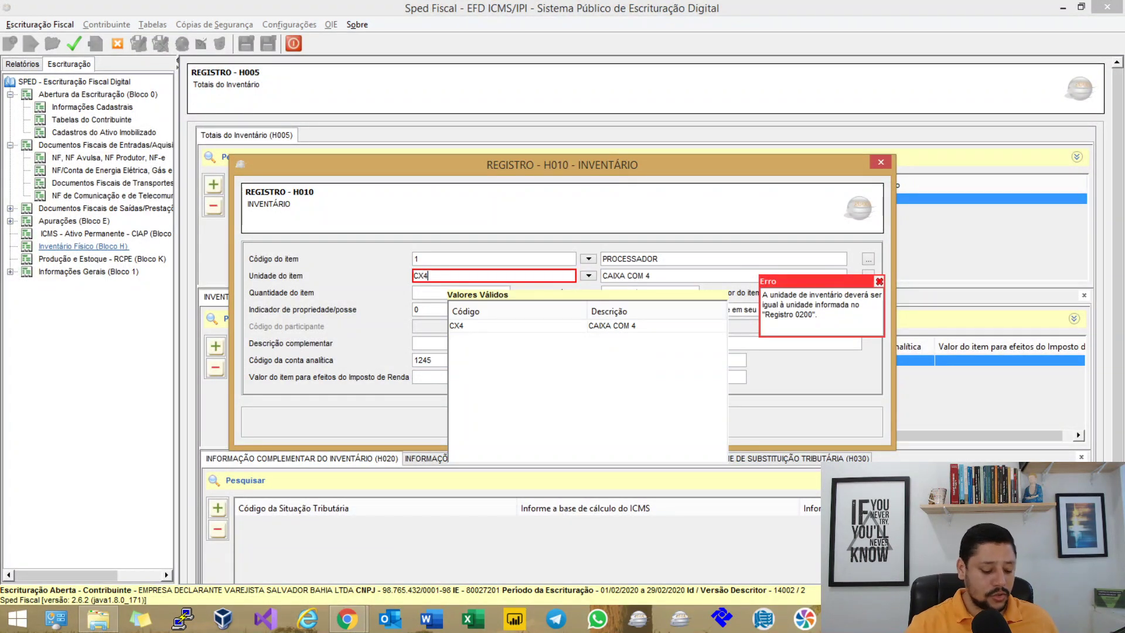
text(und)
key(BackSpace)
key(BackSpace)
key(BackSpace)
key(BackSpace)
key(BackSpace)
key(BackSpace)
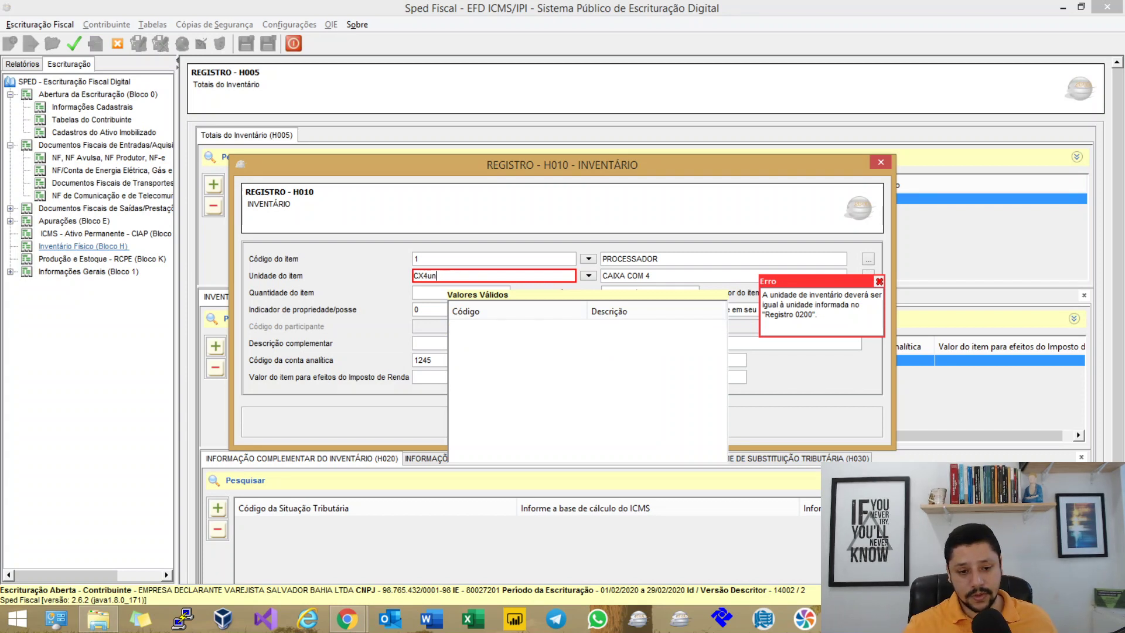
text(ND)
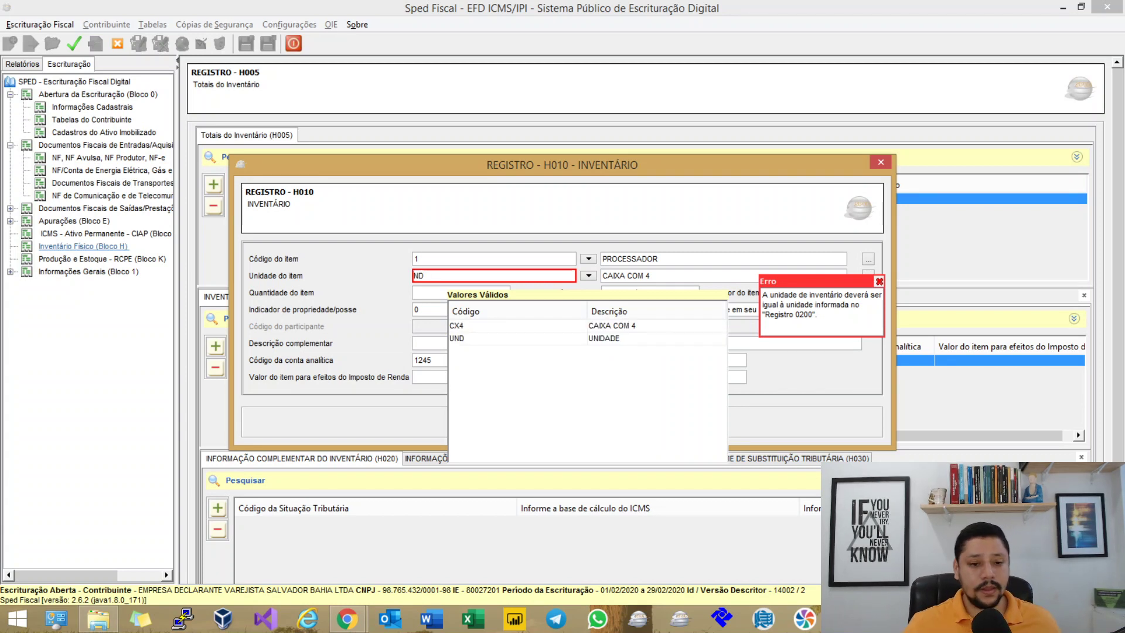
key(BackSpace)
key(BackSpace)
text(UB)
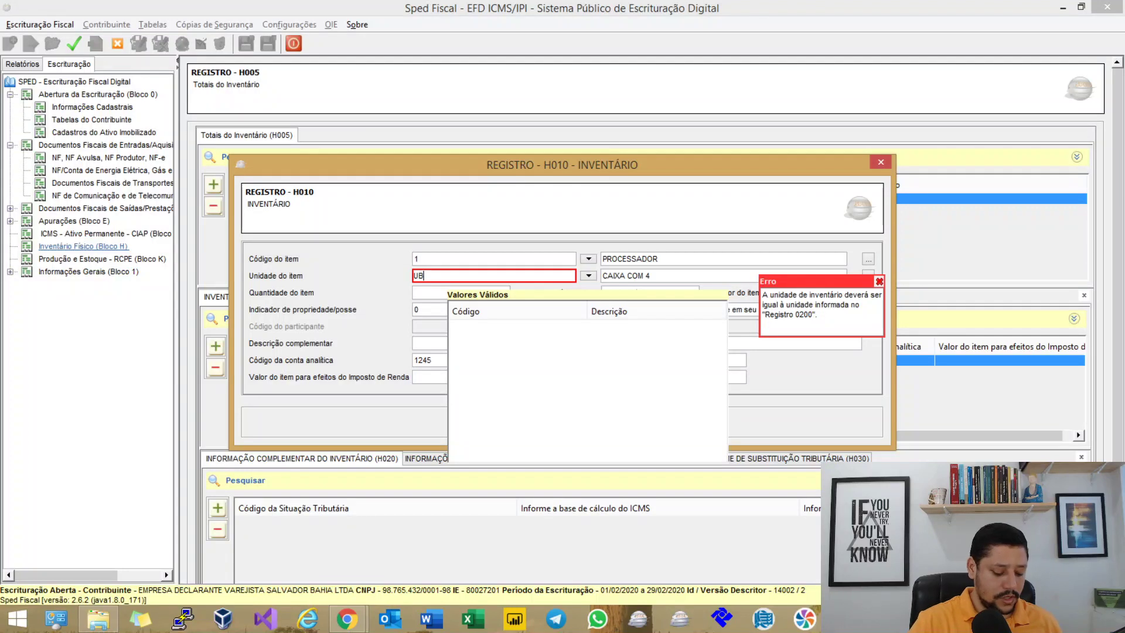
text(IDAD)
key(BackSpace)
key(BackSpace)
key(BackSpace)
key(BackSpace)
key(BackSpace)
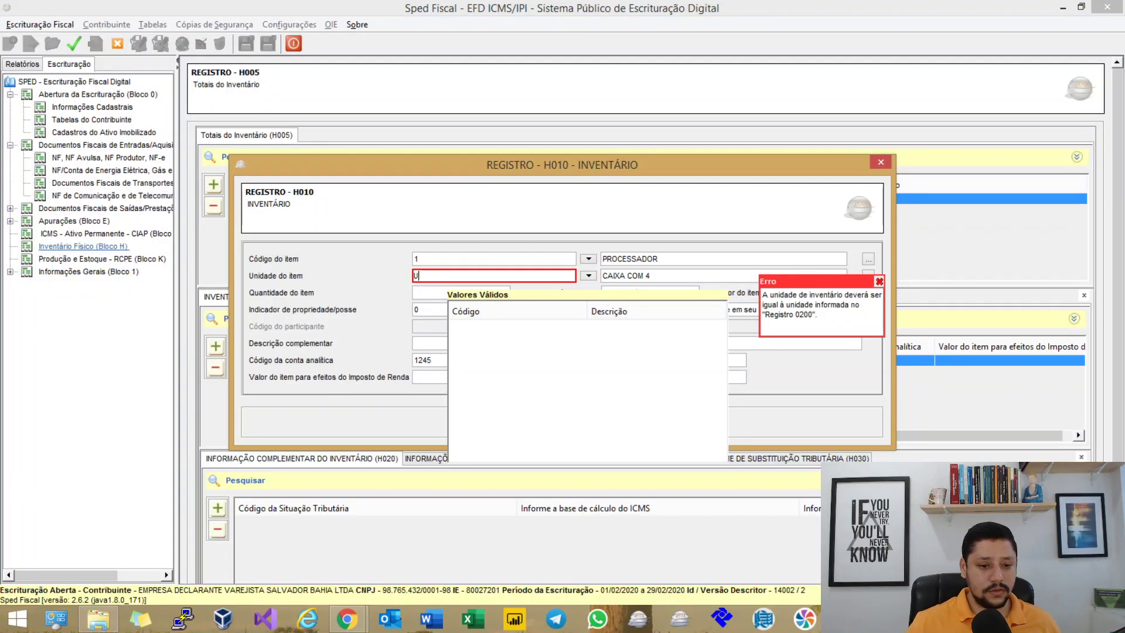
text(N)
key(BackSpace)
key(BackSpace)
text(U)
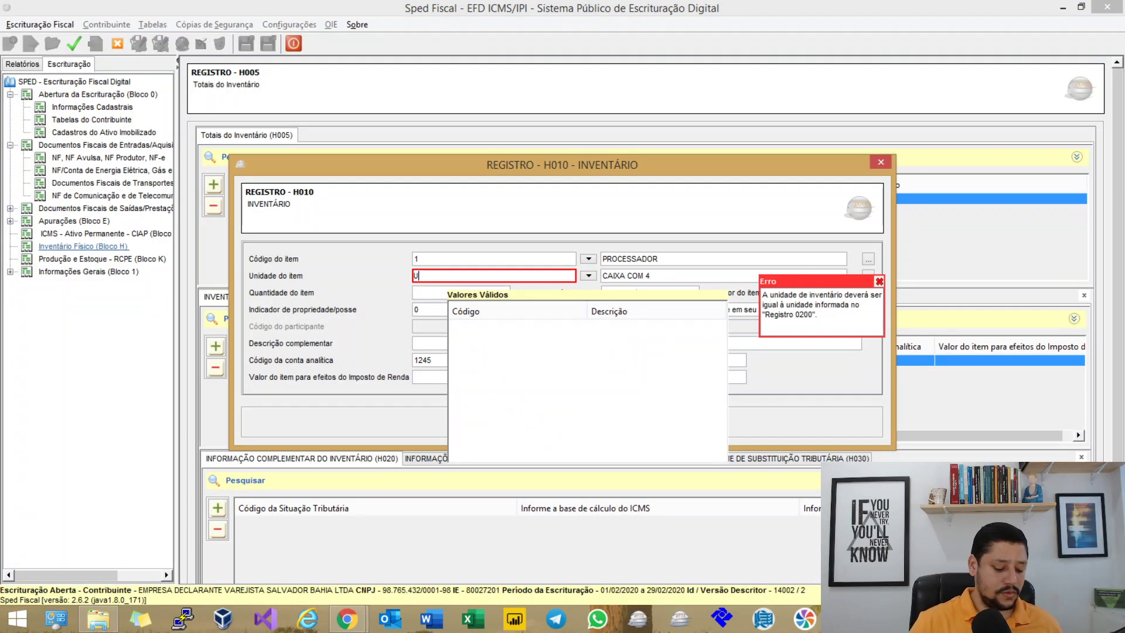
text(ND)
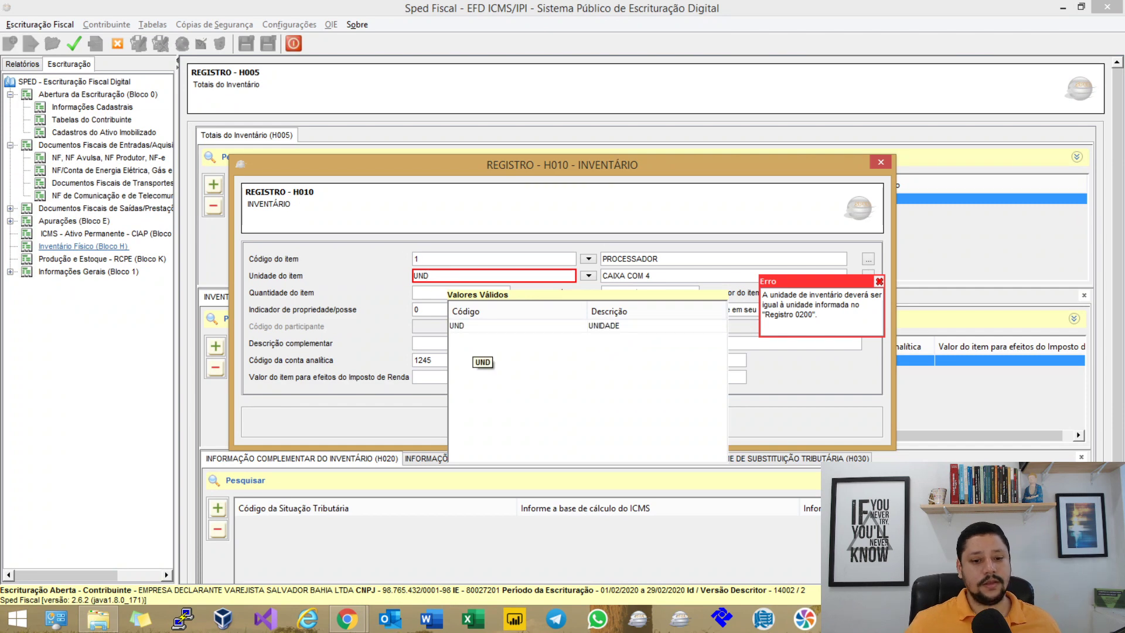
key(Return)
click(532, 422)
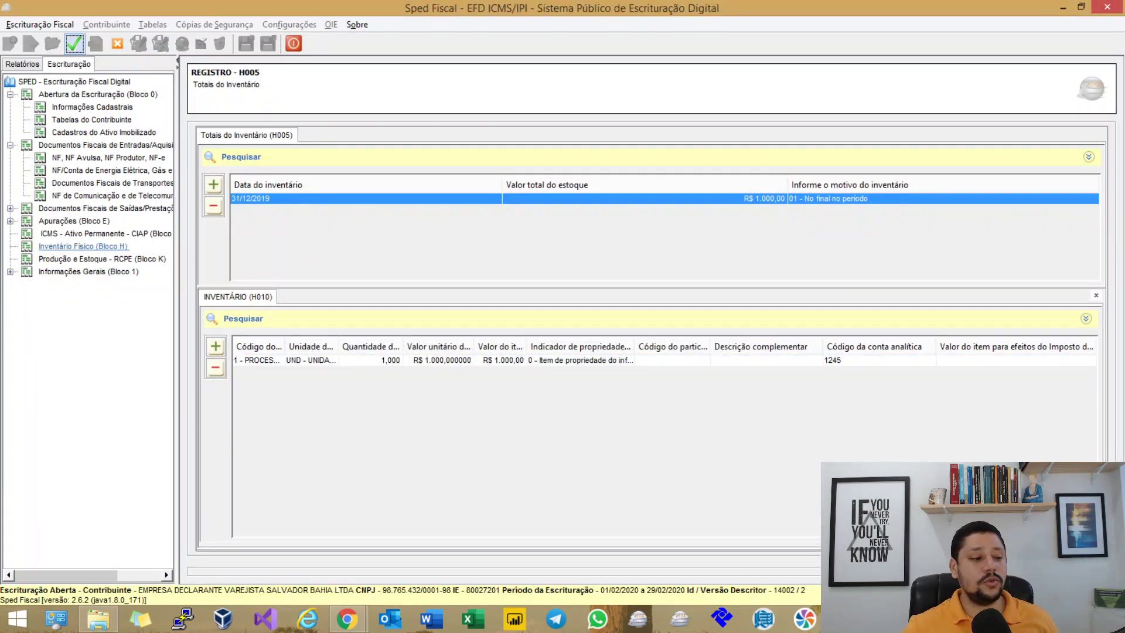
click(74, 44)
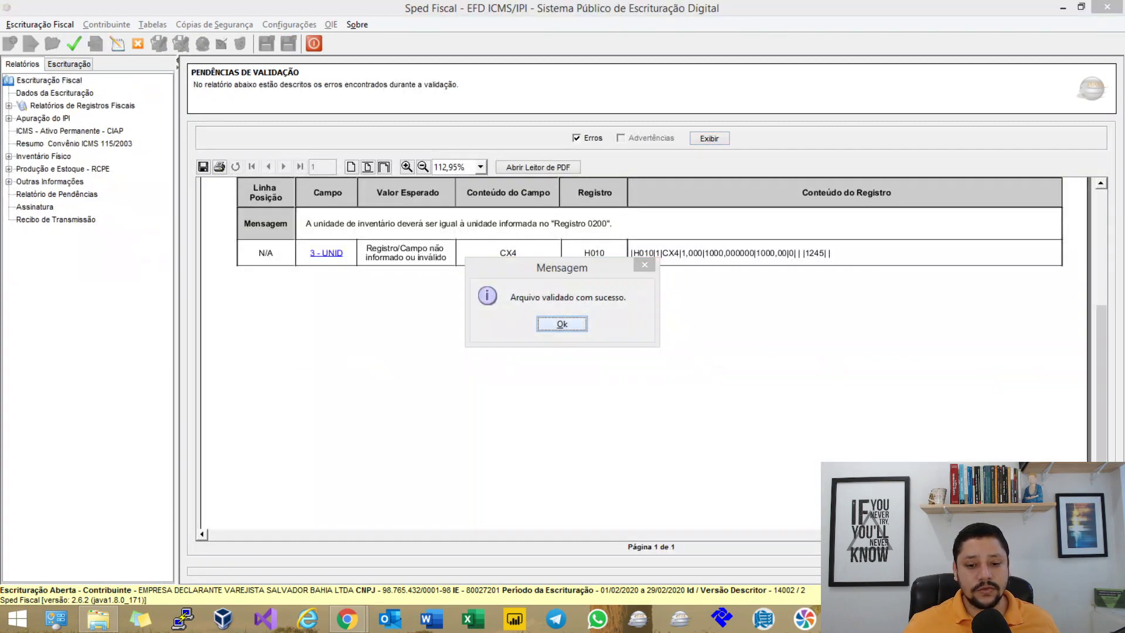
Step: Select the "Campo 07: Indicador de propriedade/posse do item (IND_PROP)" topic in the mind map, and return to Sped Fiscal to reopen the bookkeeping for editing
key(alt+Tab)
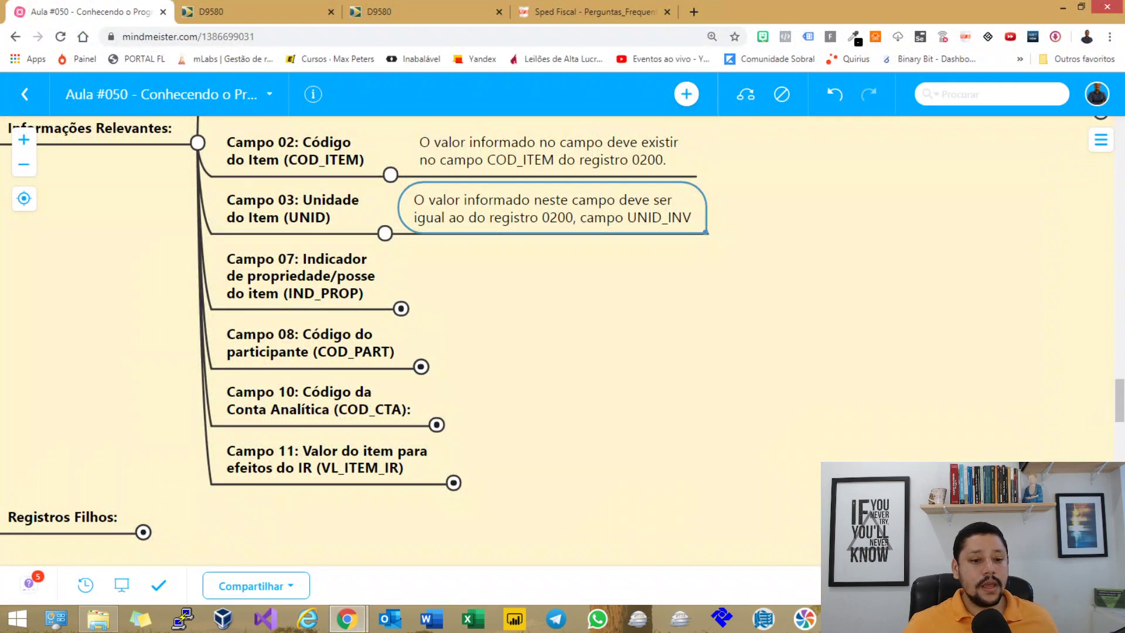
click(300, 276)
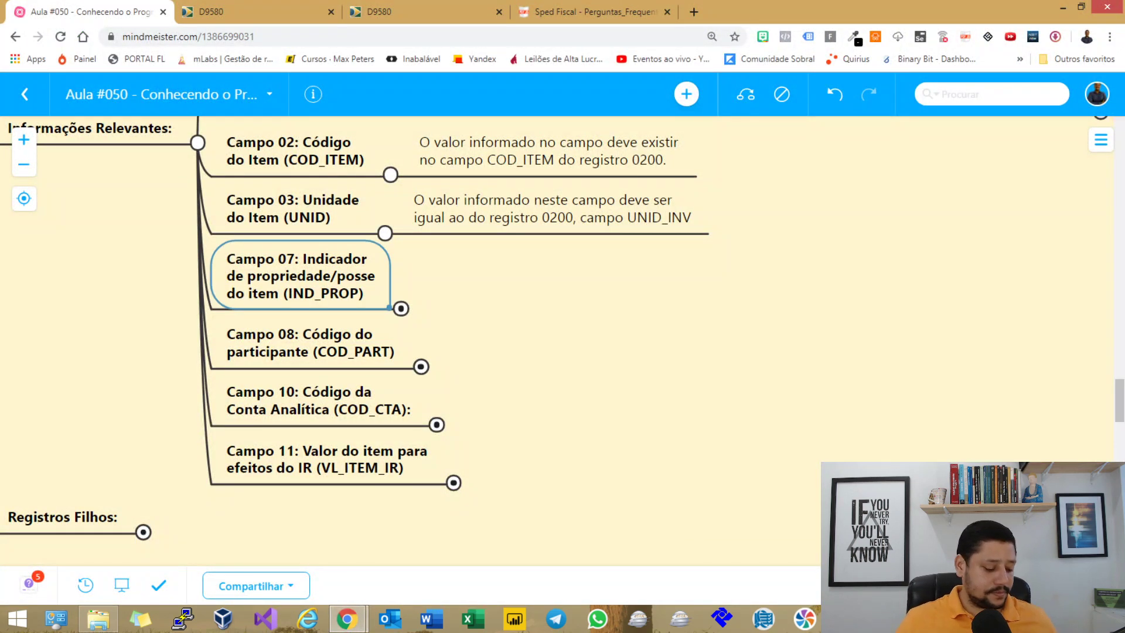
key(alt+Tab)
click(117, 43)
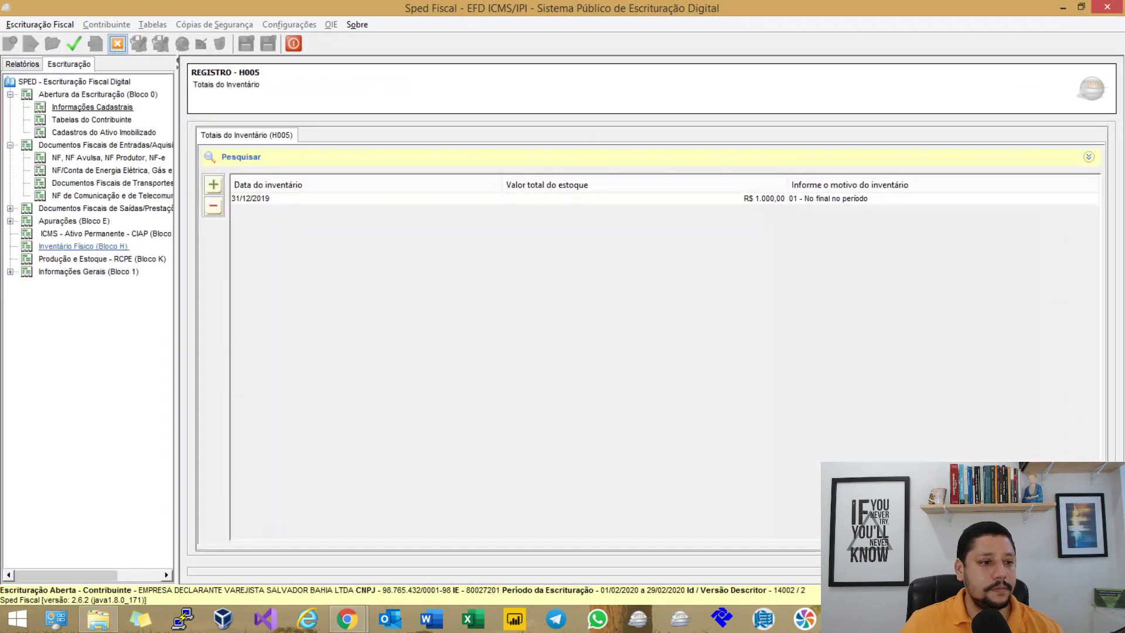
Step: Open the H010 record of the PROCESSADOR item in the 31/12/2019 inventory and go through its quantity, value and ownership indicator fields
click(366, 198)
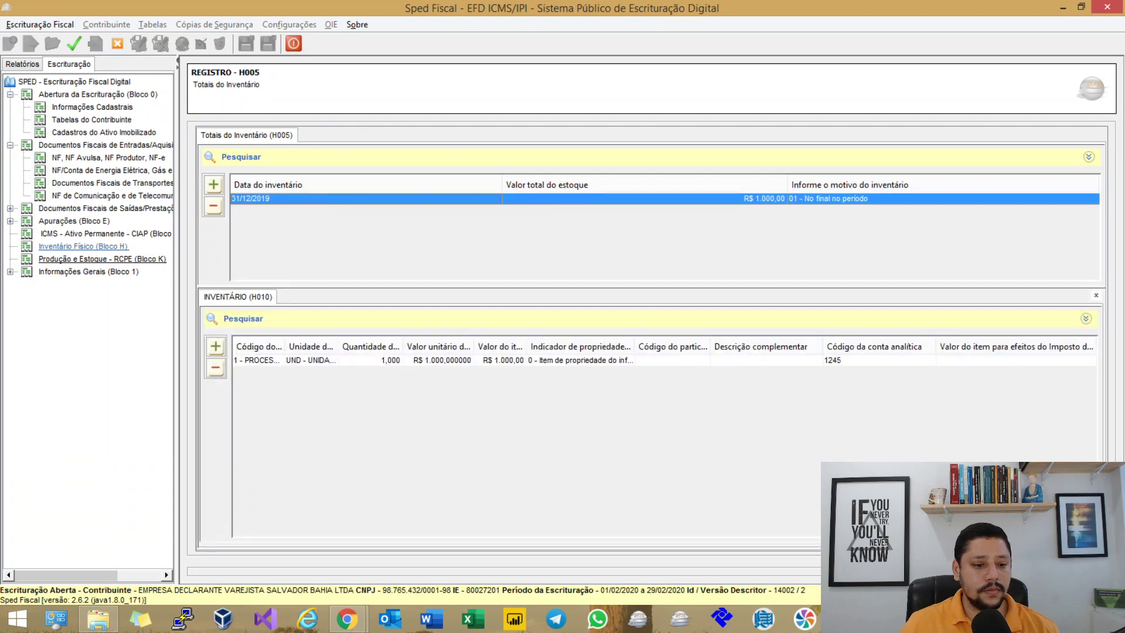
double_click(669, 360)
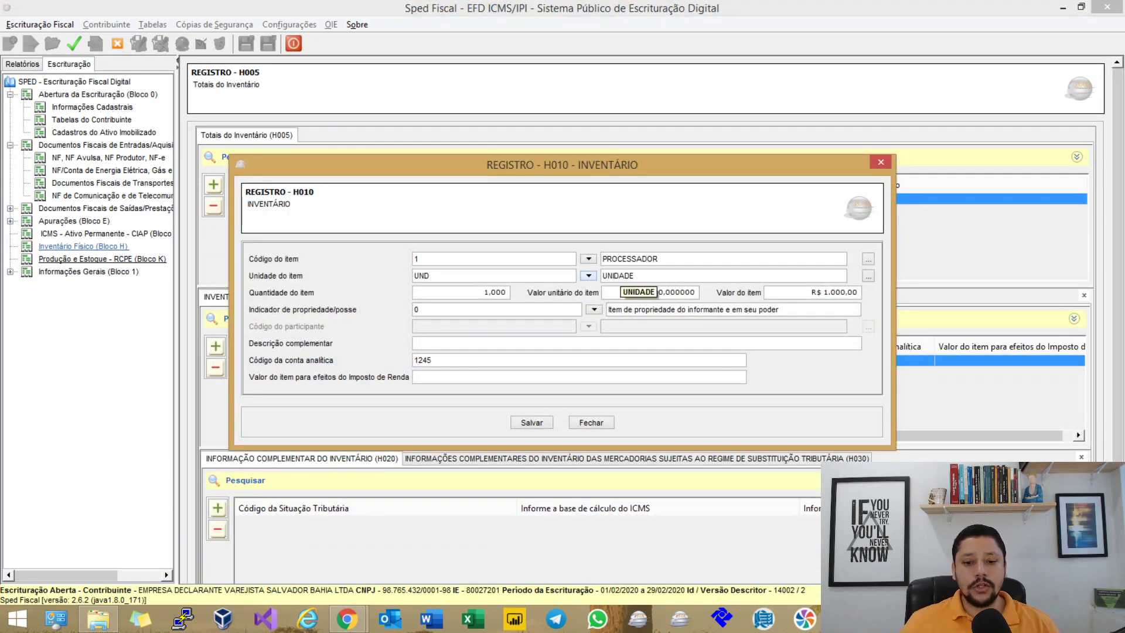
click(505, 292)
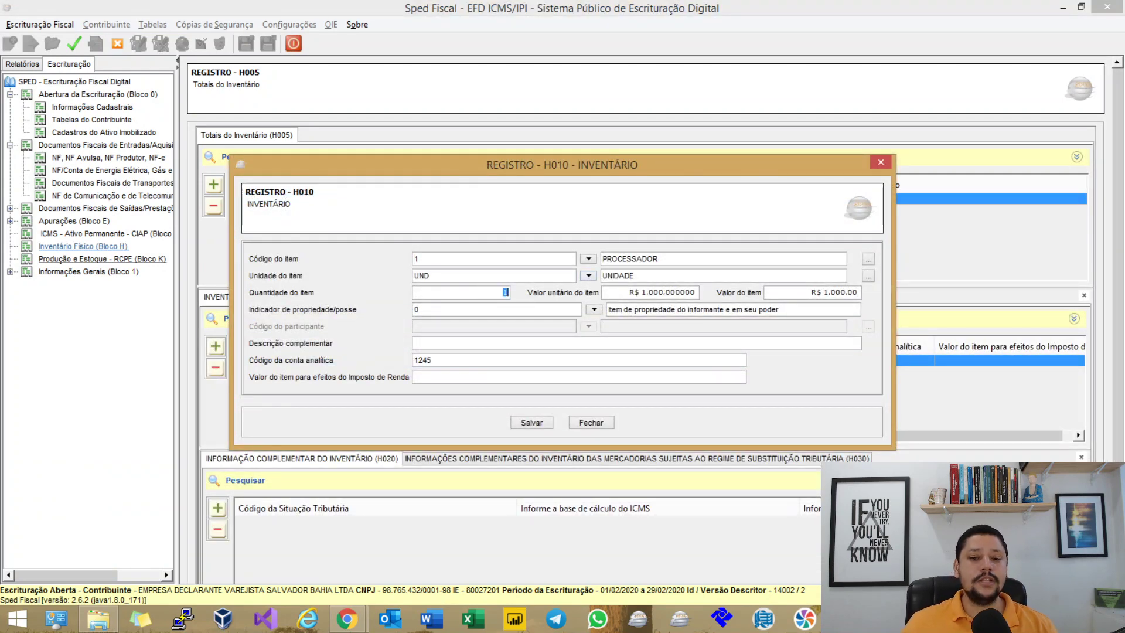
click(659, 296)
click(769, 292)
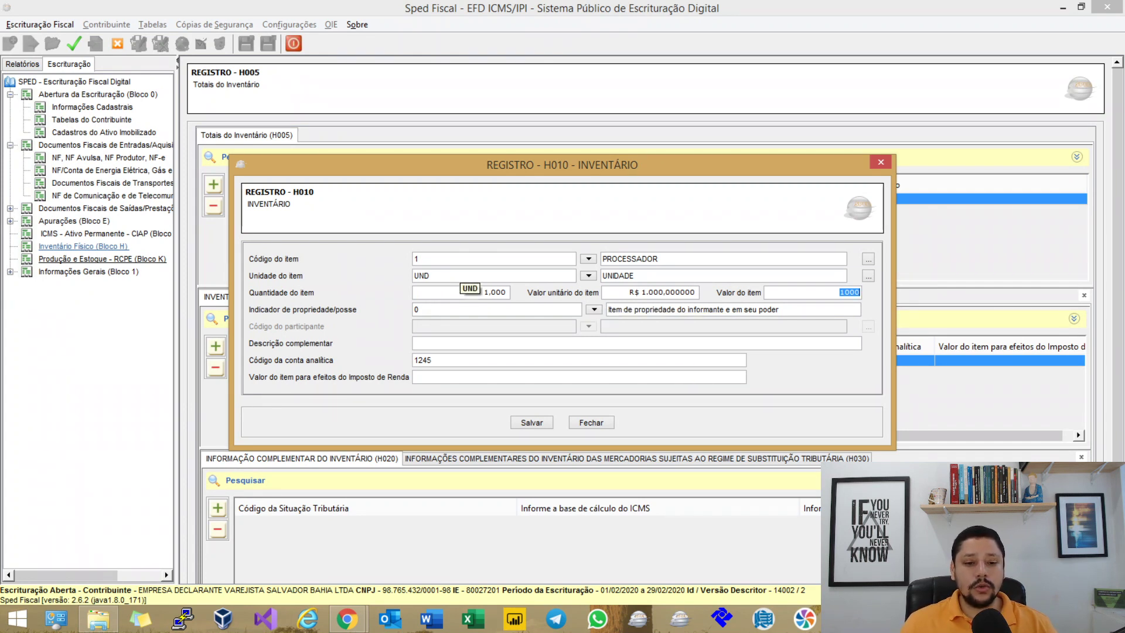
click(843, 294)
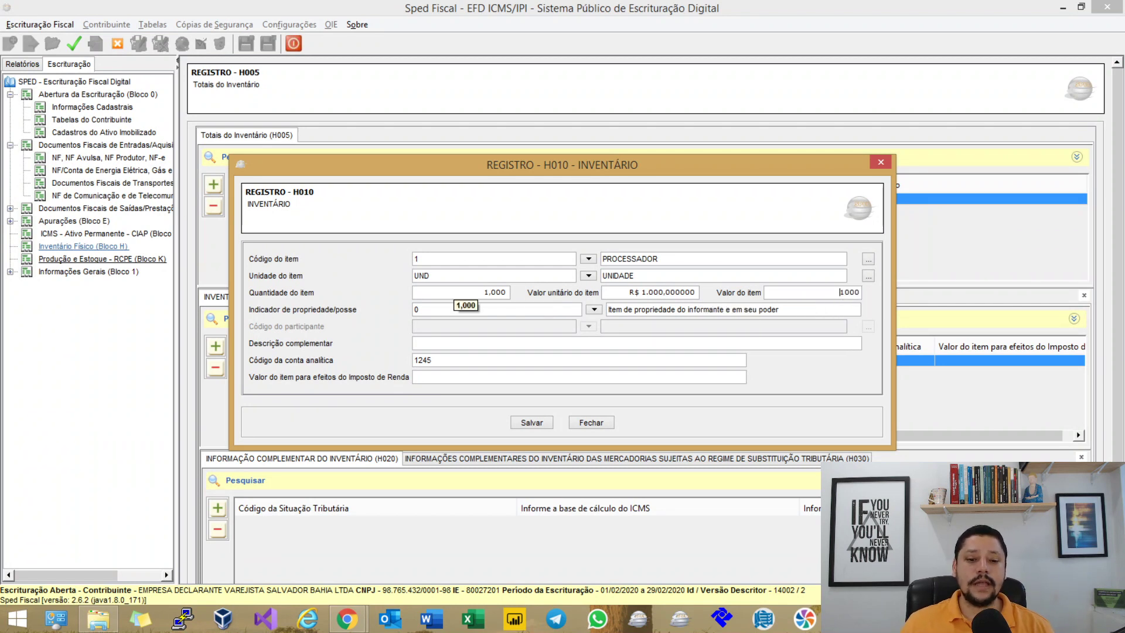
click(446, 309)
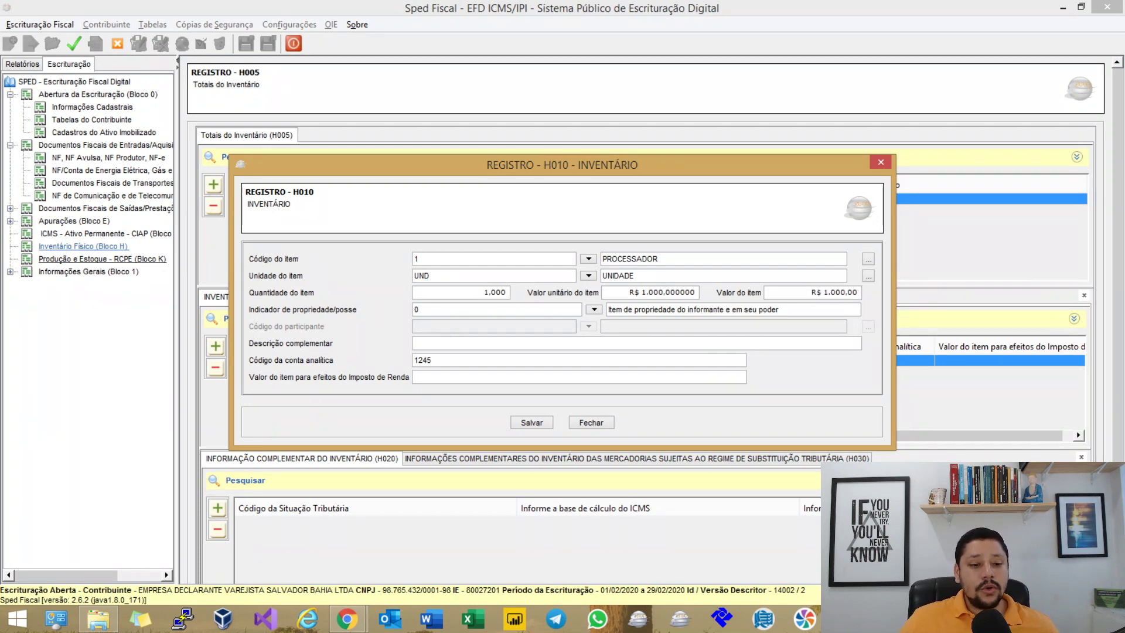
Step: Switch to the MindMeister map, expand the Campo 07 (IND_PROP) branch and examine its ownership indicator options, selecting option 1
key(alt+Tab)
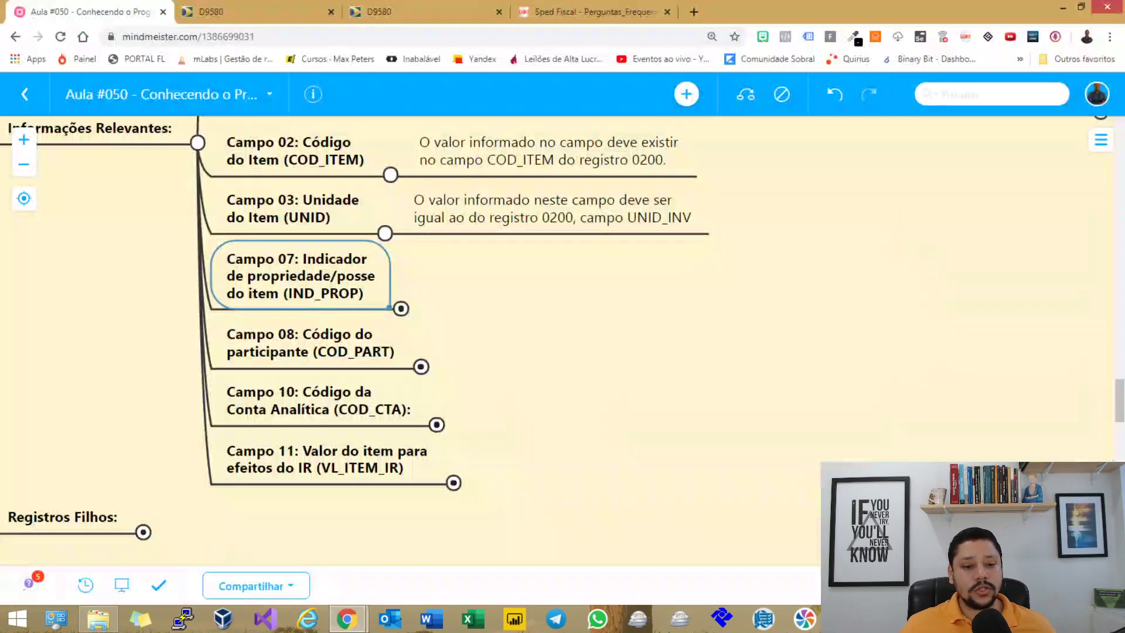
key(space)
key(Right)
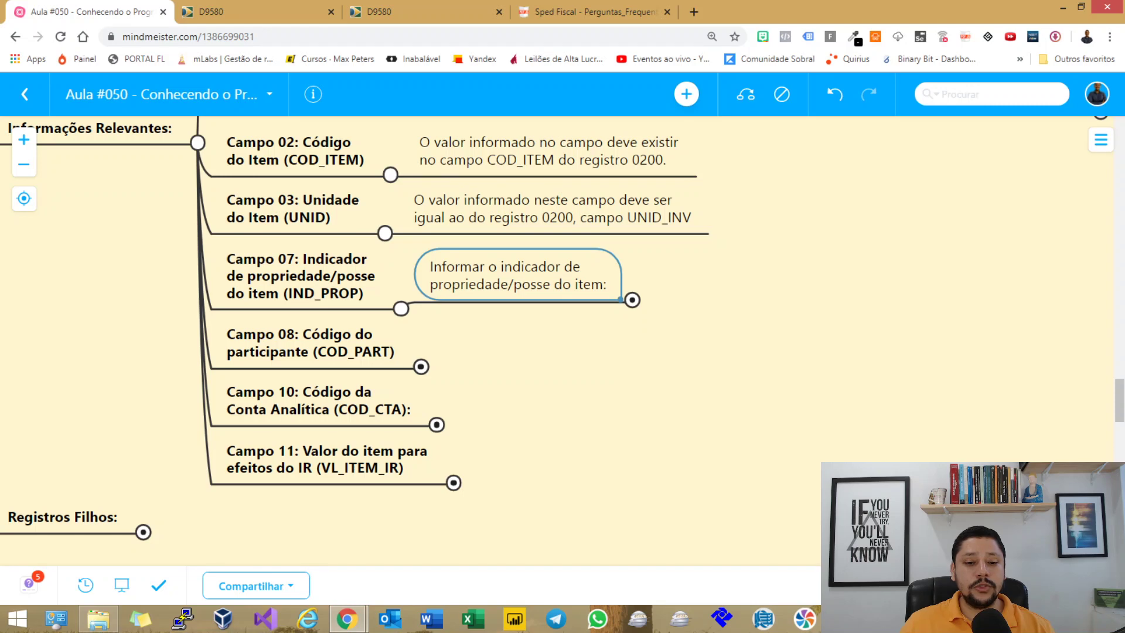
text(0 - Item de propriedade do informante e em seu poder; 1- Item de propriedade do informante em posse de terceiros; 2 - Item de propriedade de terceiros em posse do informante)
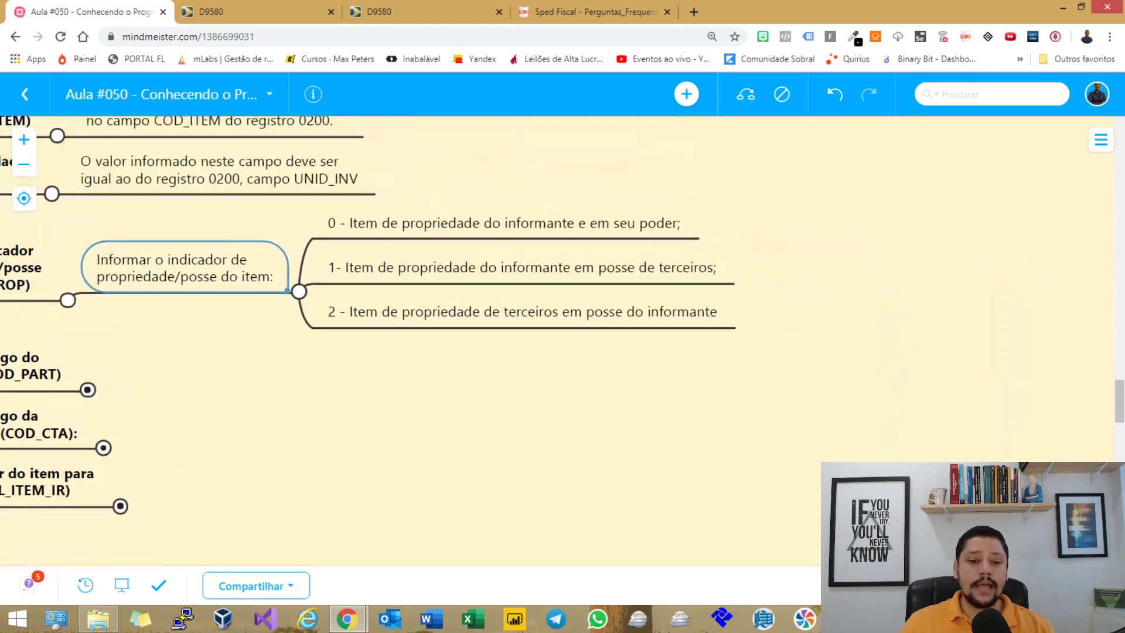
key(Right)
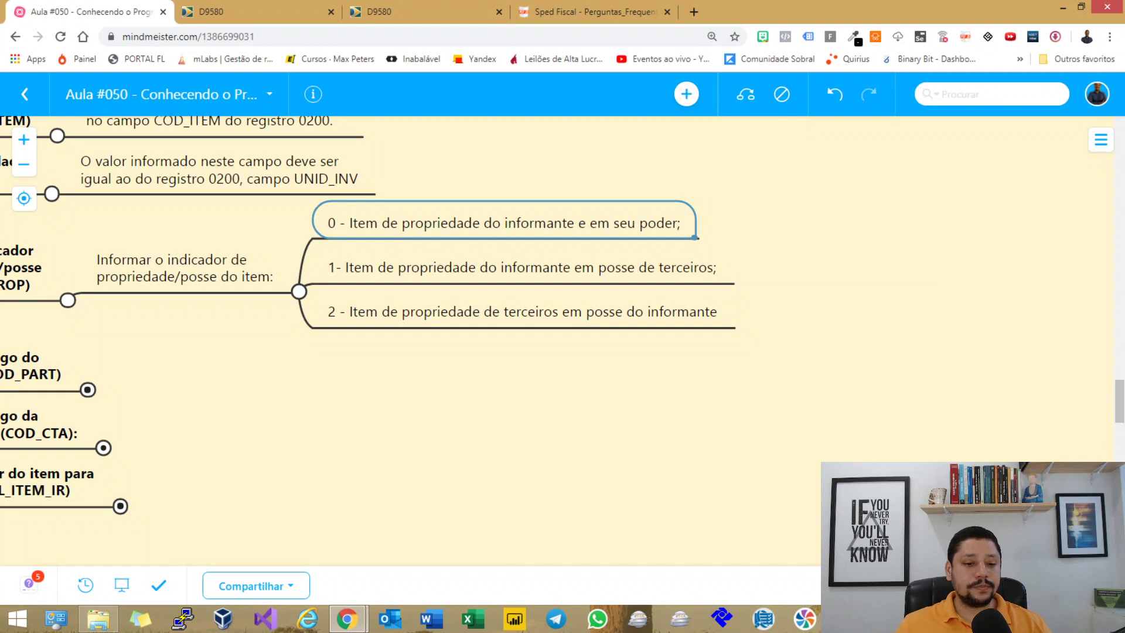
click(521, 267)
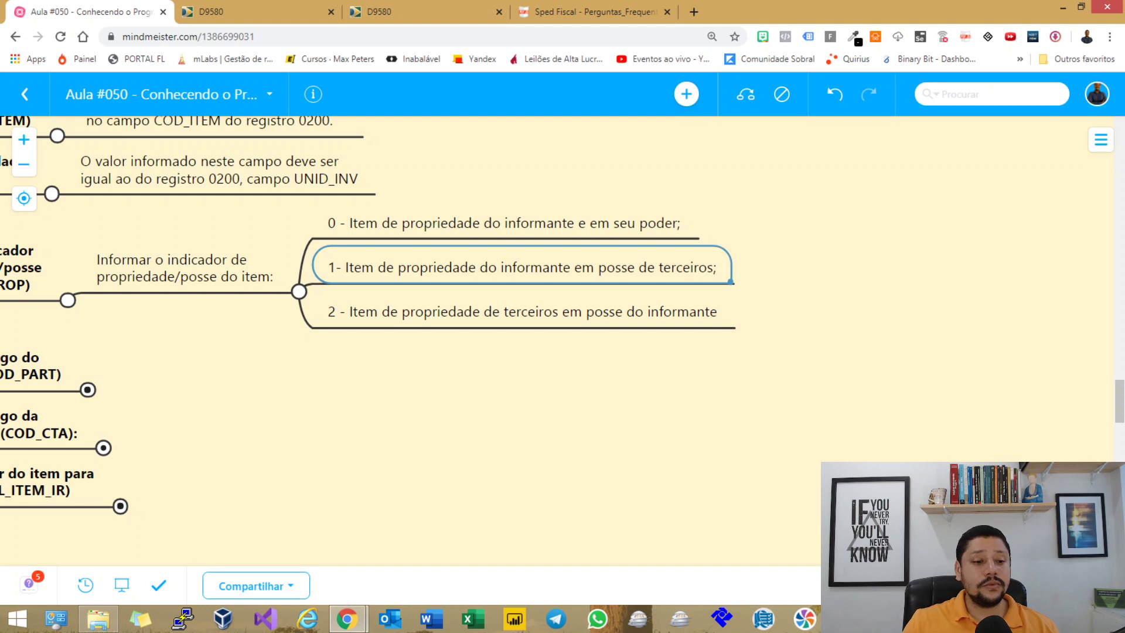
Step: Expand the Campo 08 (COD_PART) topic, examine its note on the participant code, and reselect Campo 07's option 1
drag(225, 347, 500, 299)
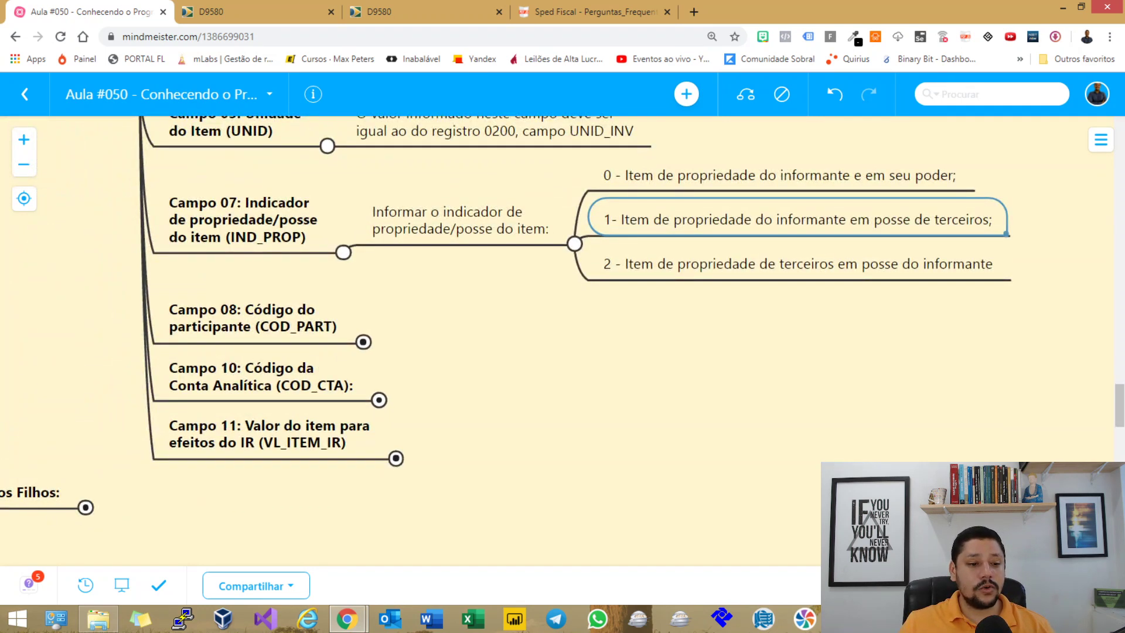
click(363, 342)
drag(645, 410, 504, 371)
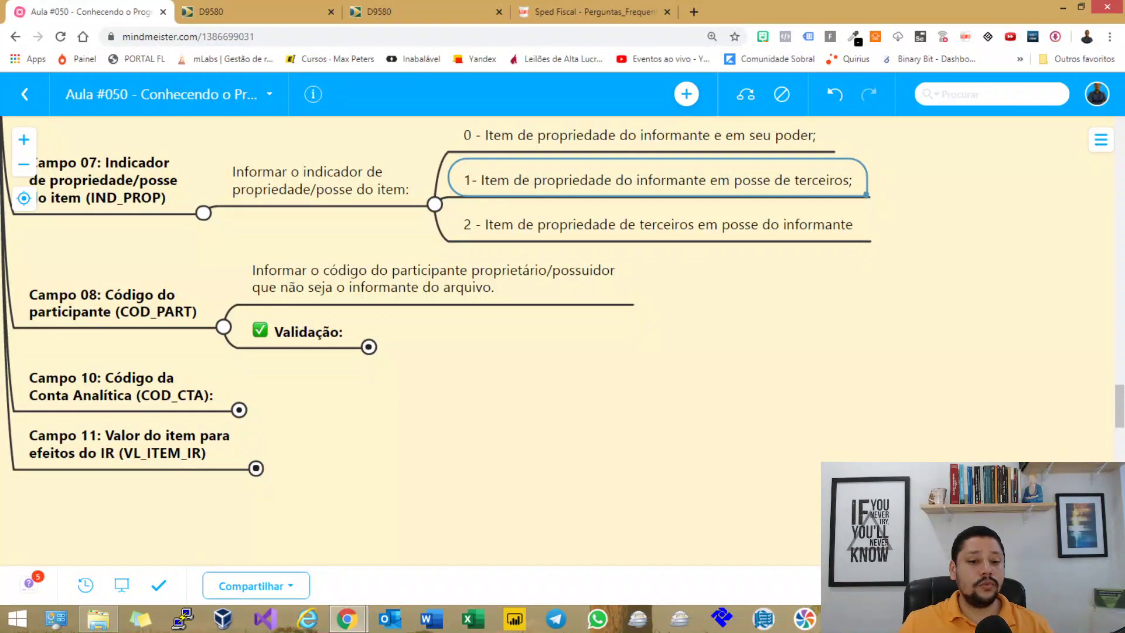
click(433, 279)
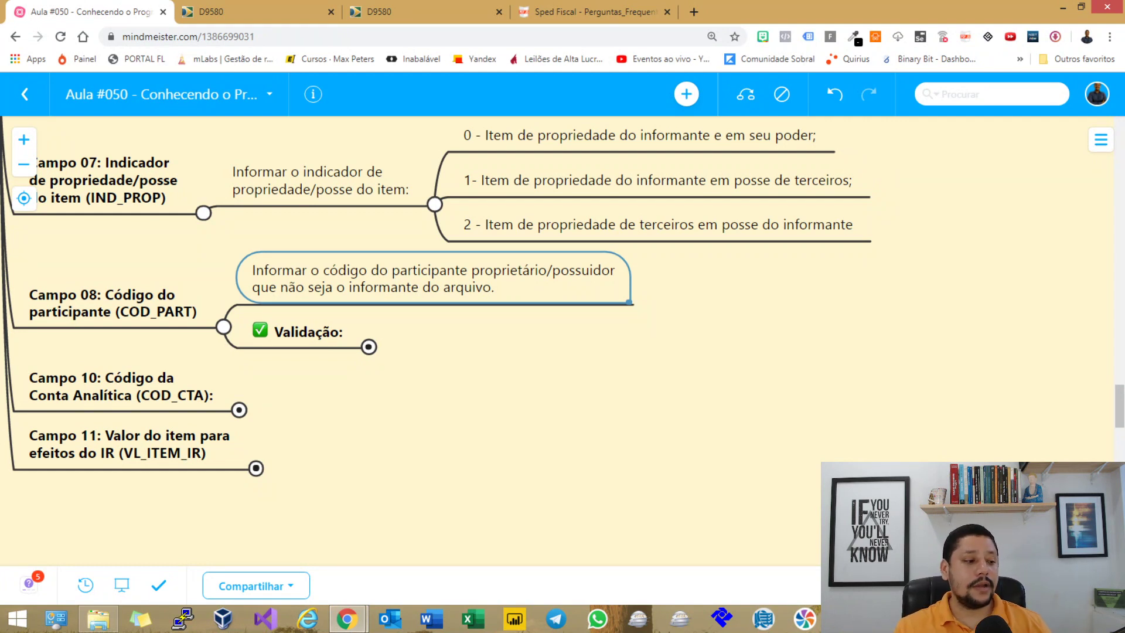
key(F2)
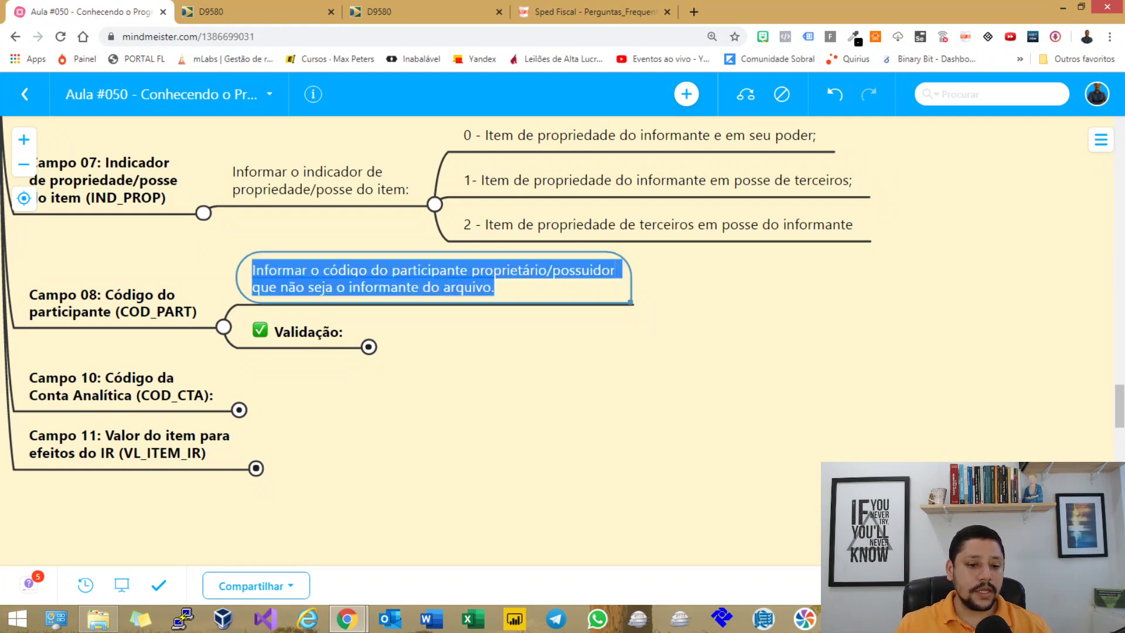
click(440, 287)
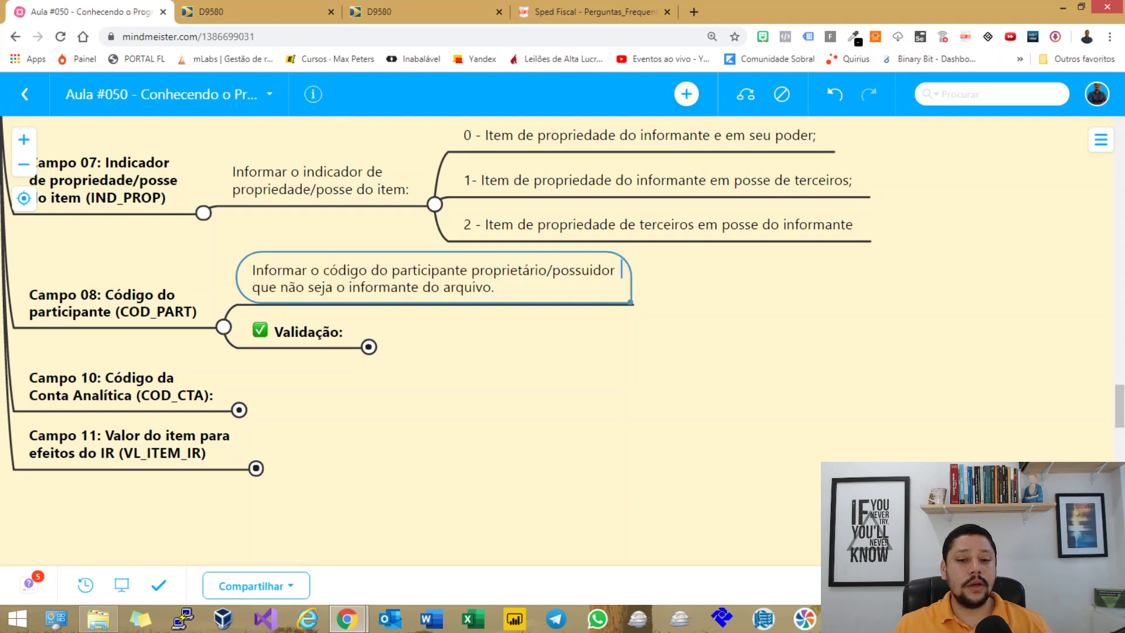
key(Escape)
click(633, 185)
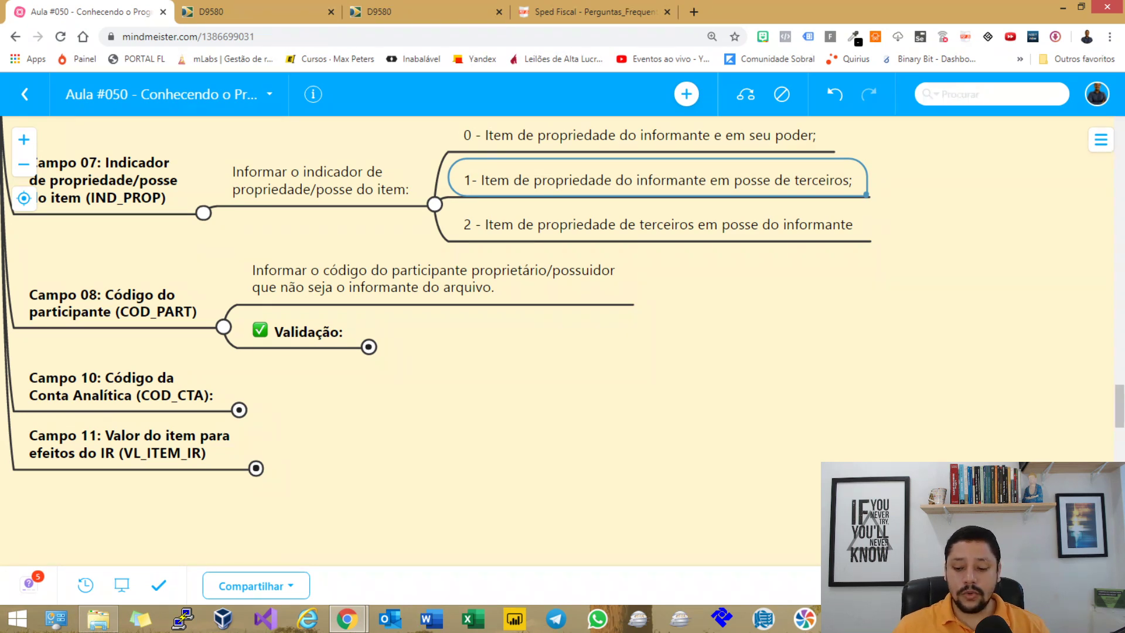
Step: Back in Sped Fiscal, set the PROCESSADOR item's ownership indicator to 1 (Item de propriedade do informante em posse de terceiros) and save
key(alt+Tab)
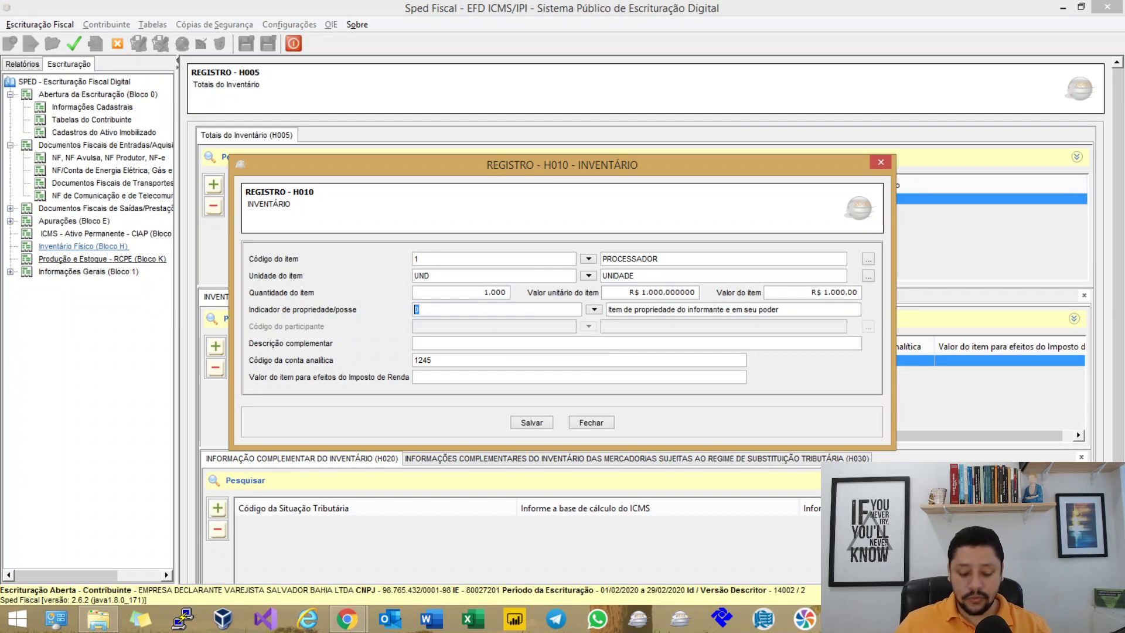
key(BackSpace)
text(1)
key(Tab)
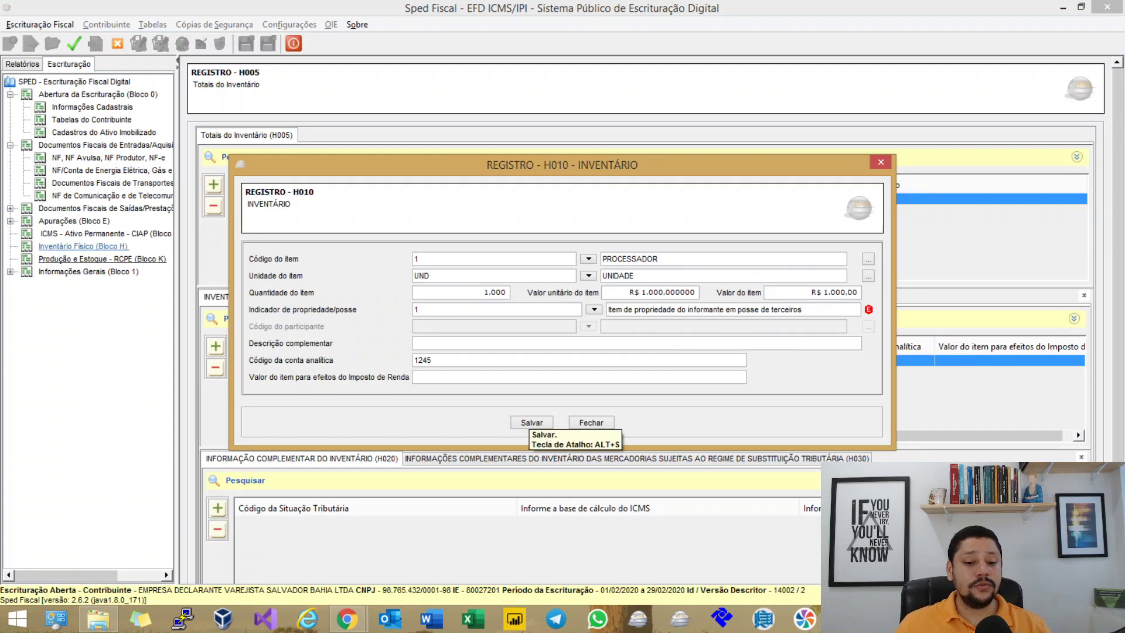
click(531, 422)
Step: Add a participant to the 0150 table with code 1 and the name PUSSUIDOR DO ITEM, and save it
click(92, 120)
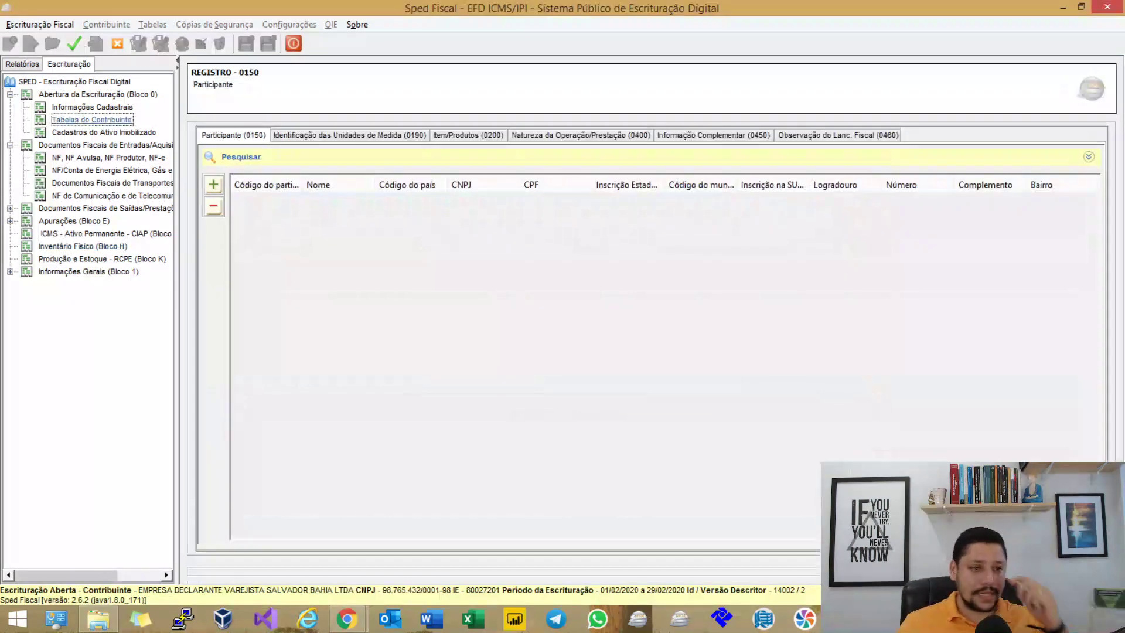
click(213, 184)
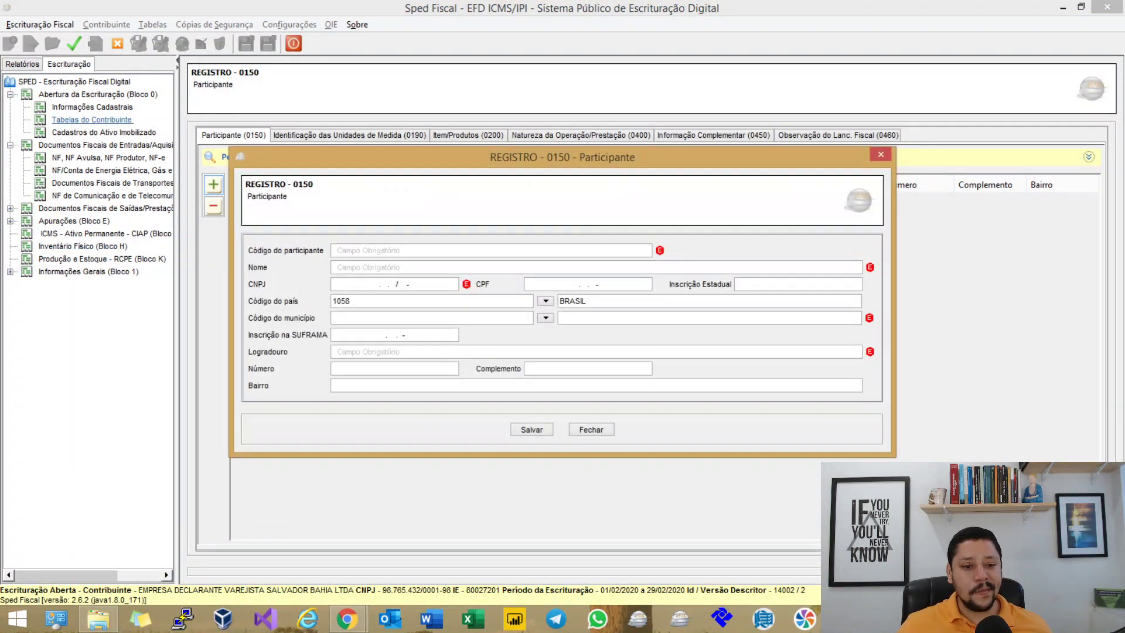
text(1)
key(Tab)
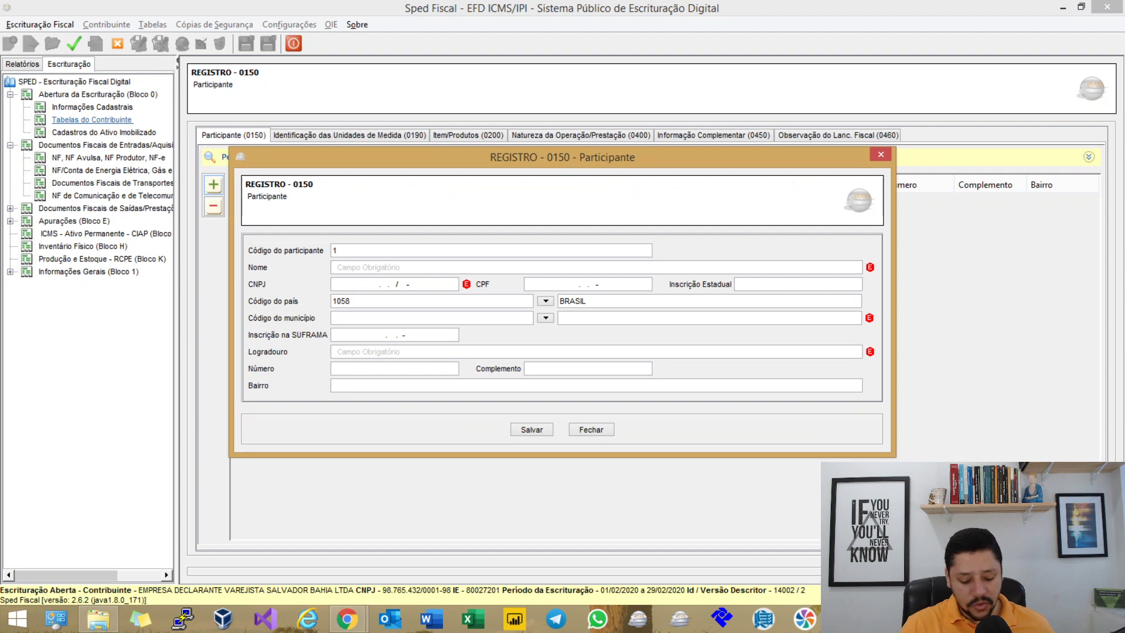
text(PUSSUIDOR)
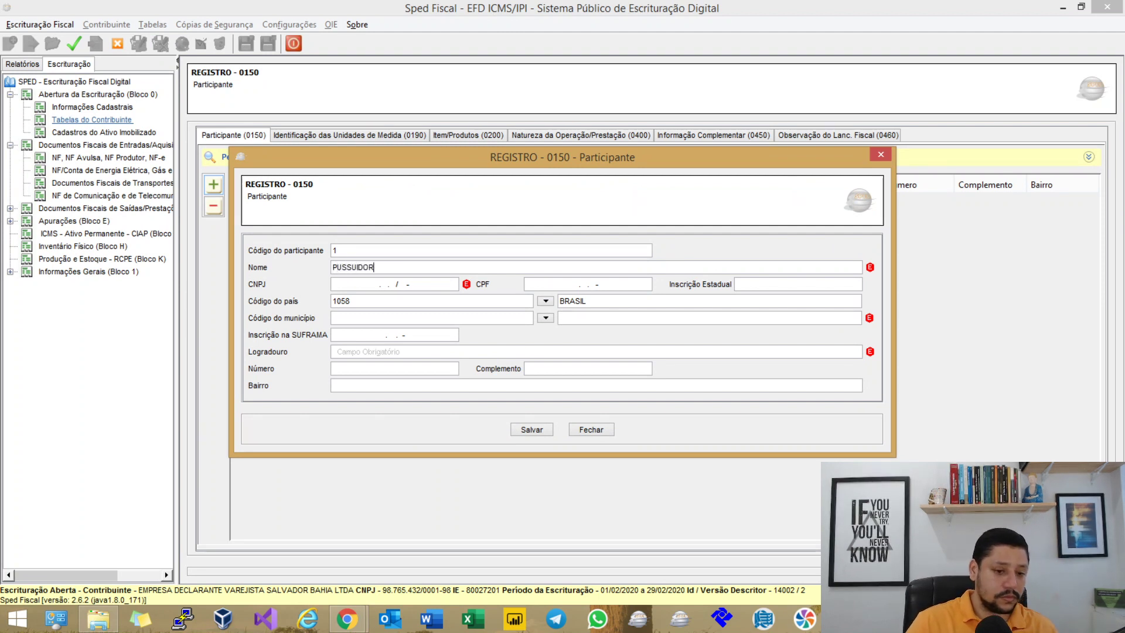
text( DO ITEM)
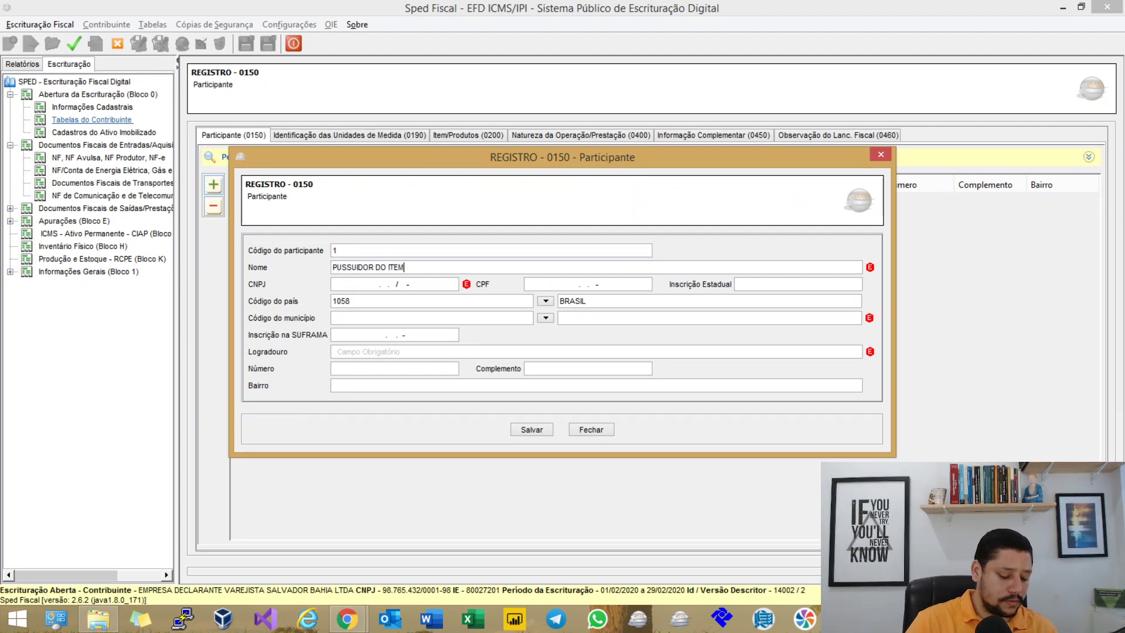
key(Tab)
click(531, 429)
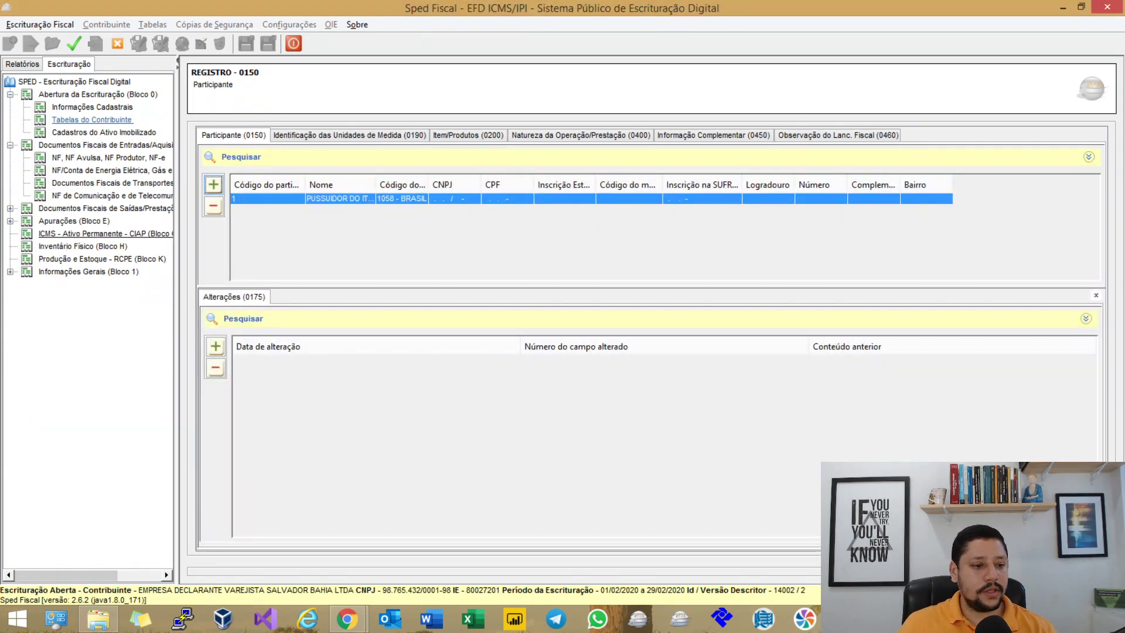
Step: Reopen the PROCESSADOR item's H010 record in the 31/12/2019 inventory and assign participant 1, PUSSUIDOR DO ITEM, as its participant code
click(82, 246)
click(366, 198)
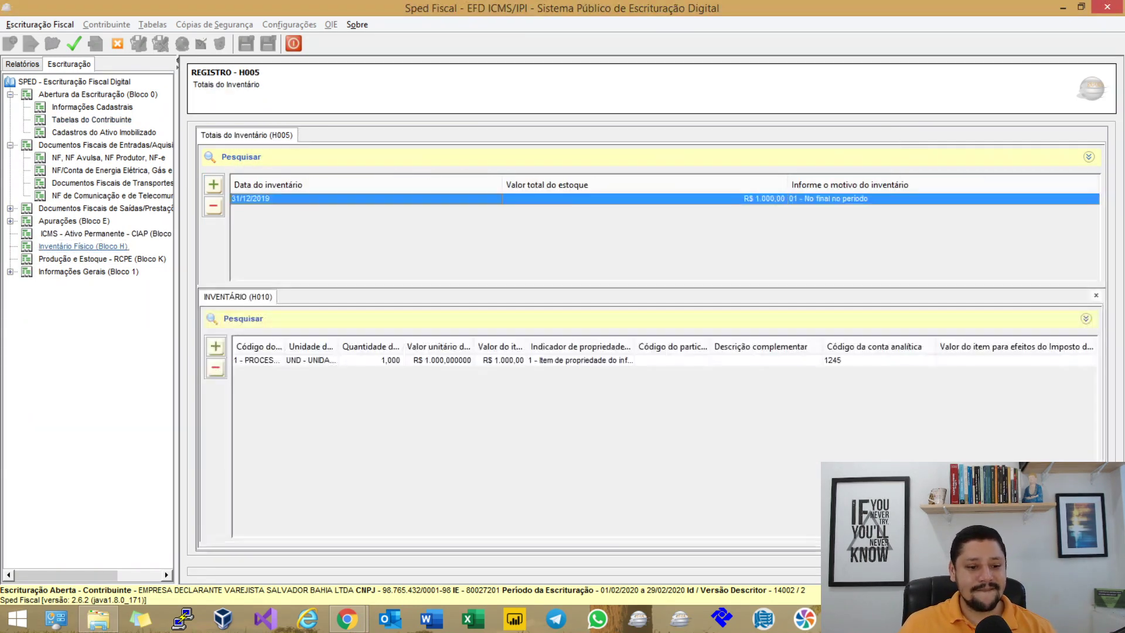
double_click(369, 360)
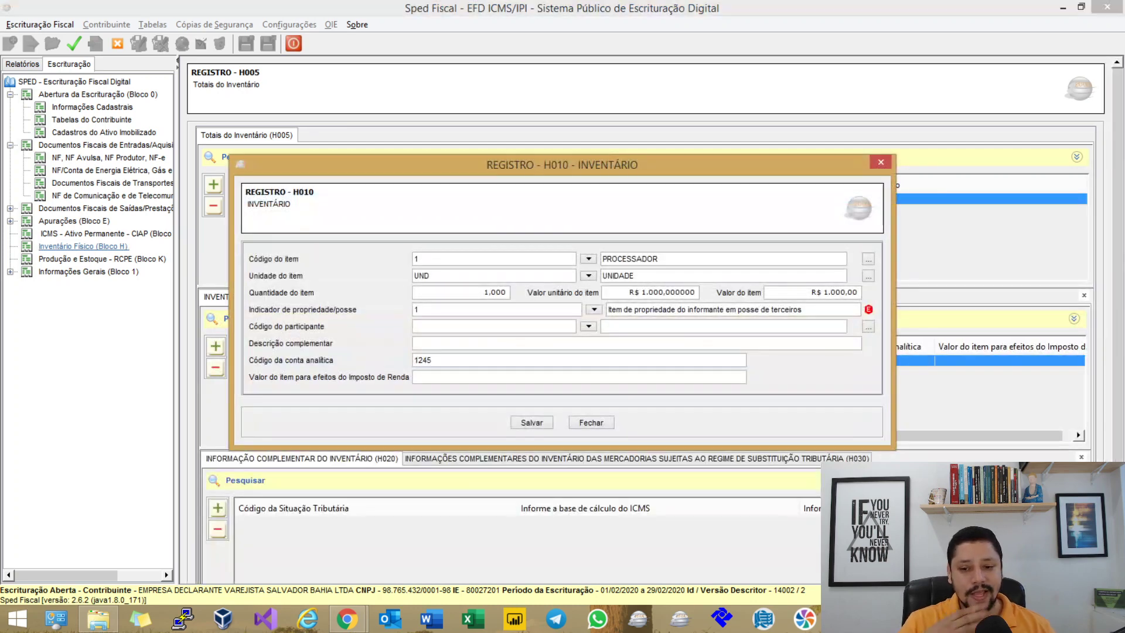
click(588, 326)
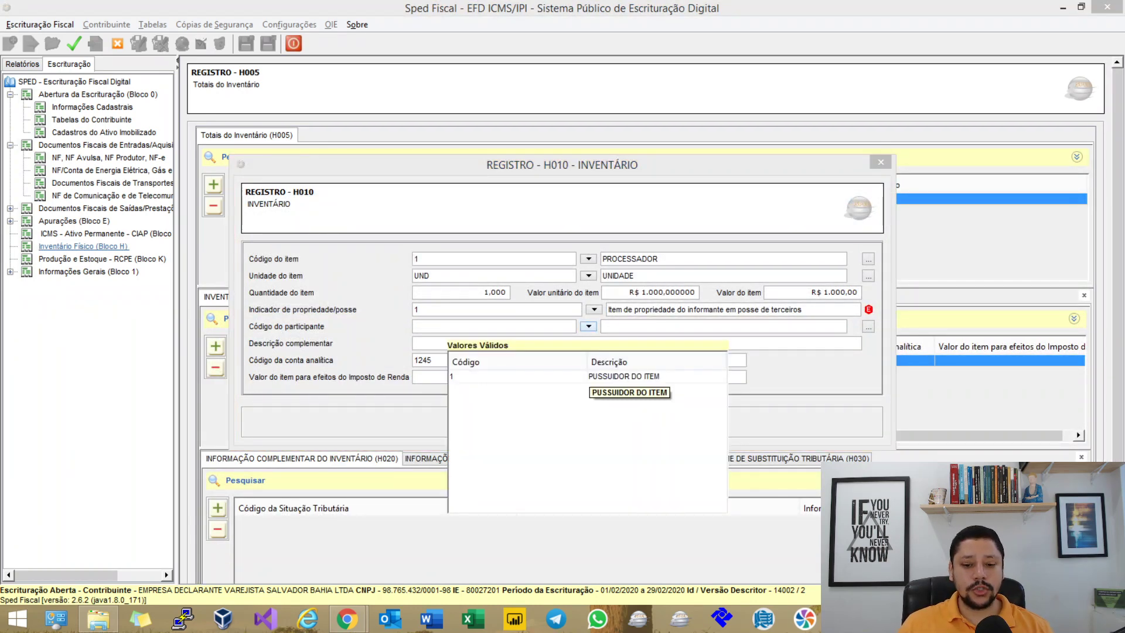
click(631, 392)
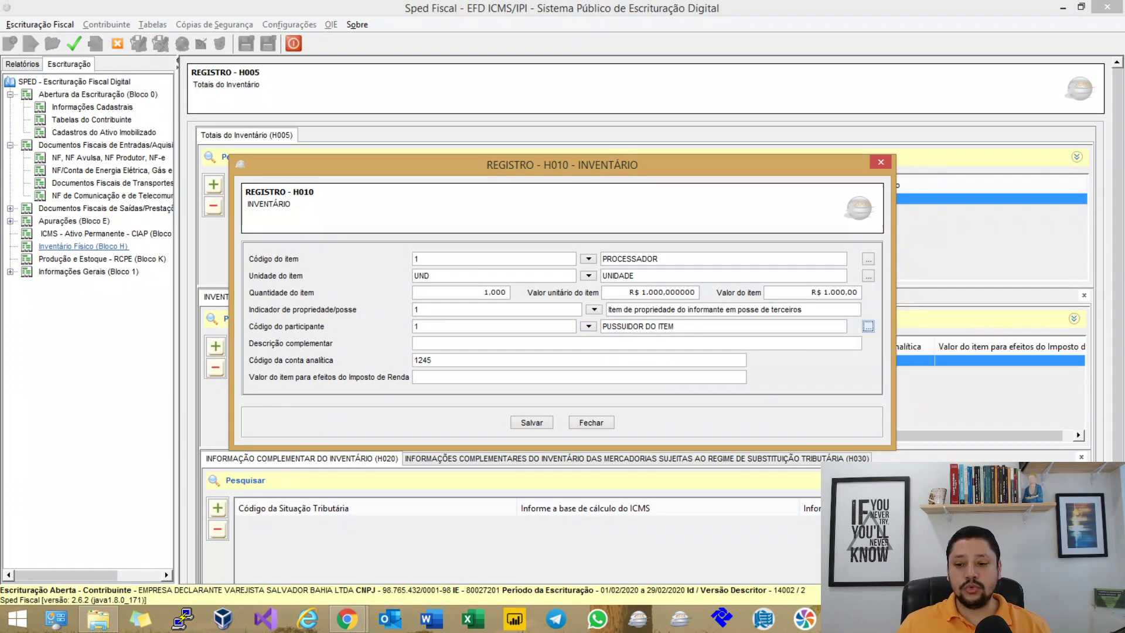
Step: From the item's participant lookup, correct participant 1's name to POSSUIDOR DO ITEM, save it and choose that participant for the item
click(868, 326)
double_click(522, 262)
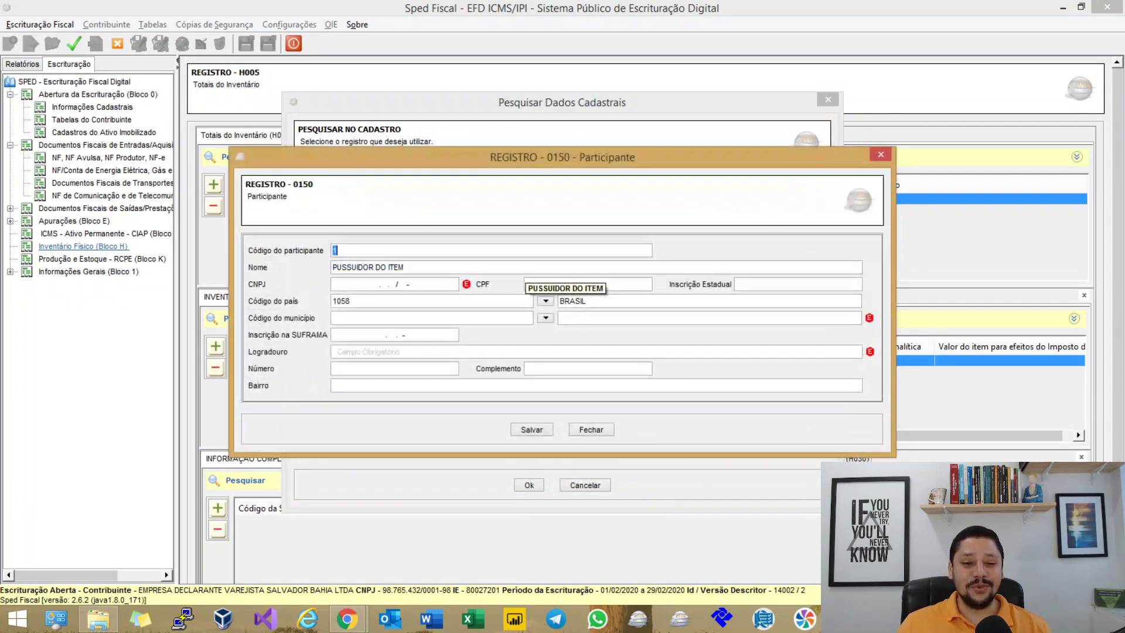
click(382, 267)
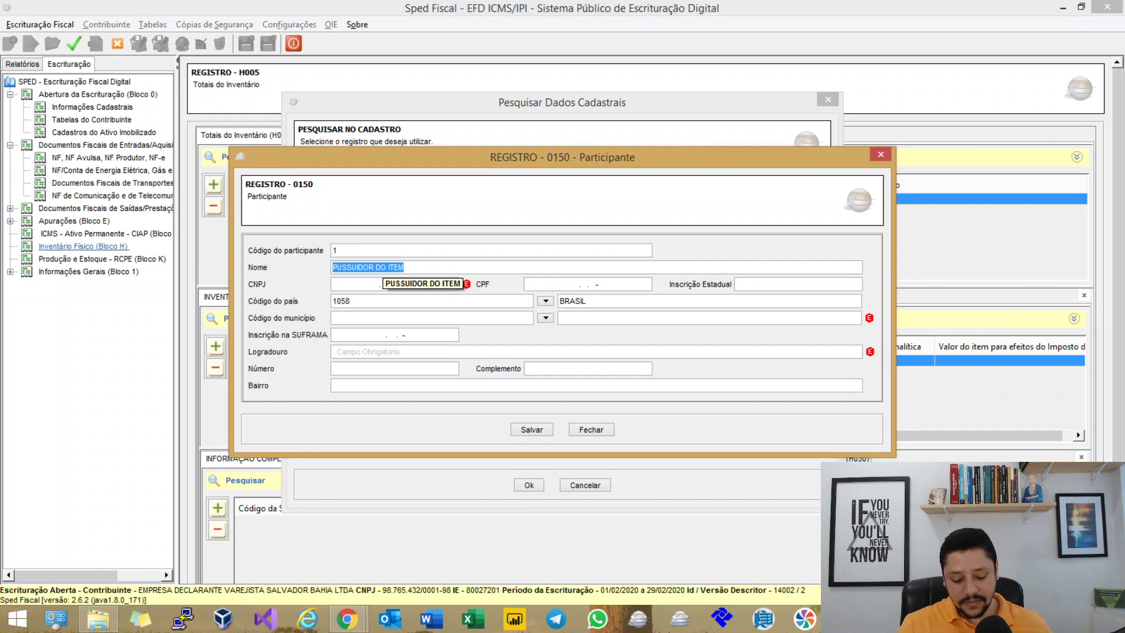
key(Home)
key(Right)
key(Delete)
text(O)
key(Tab)
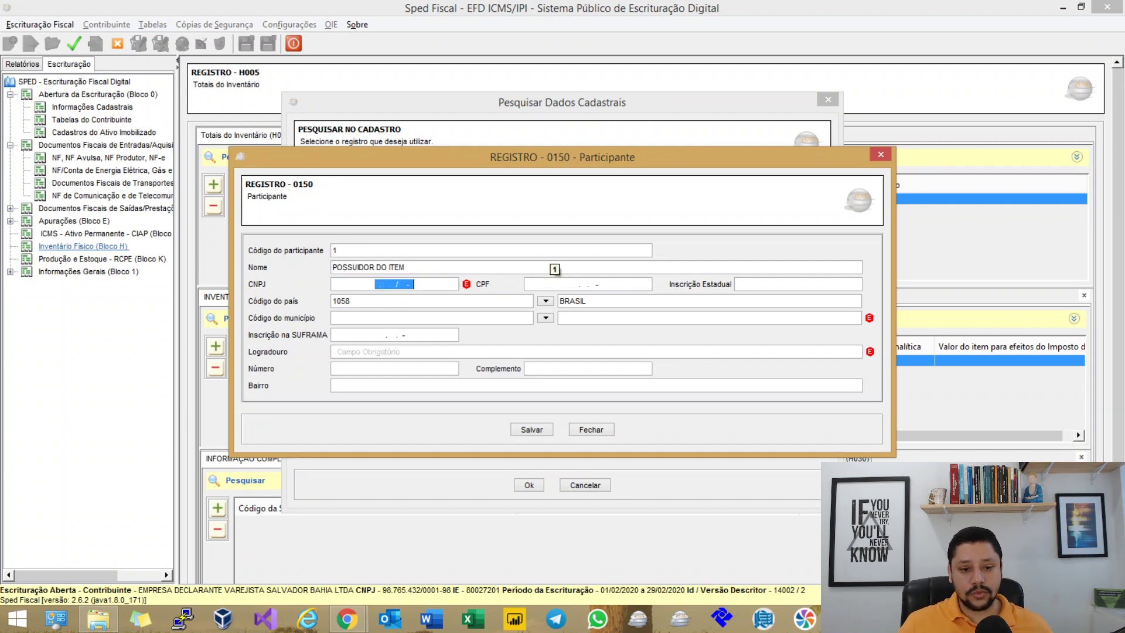
click(351, 300)
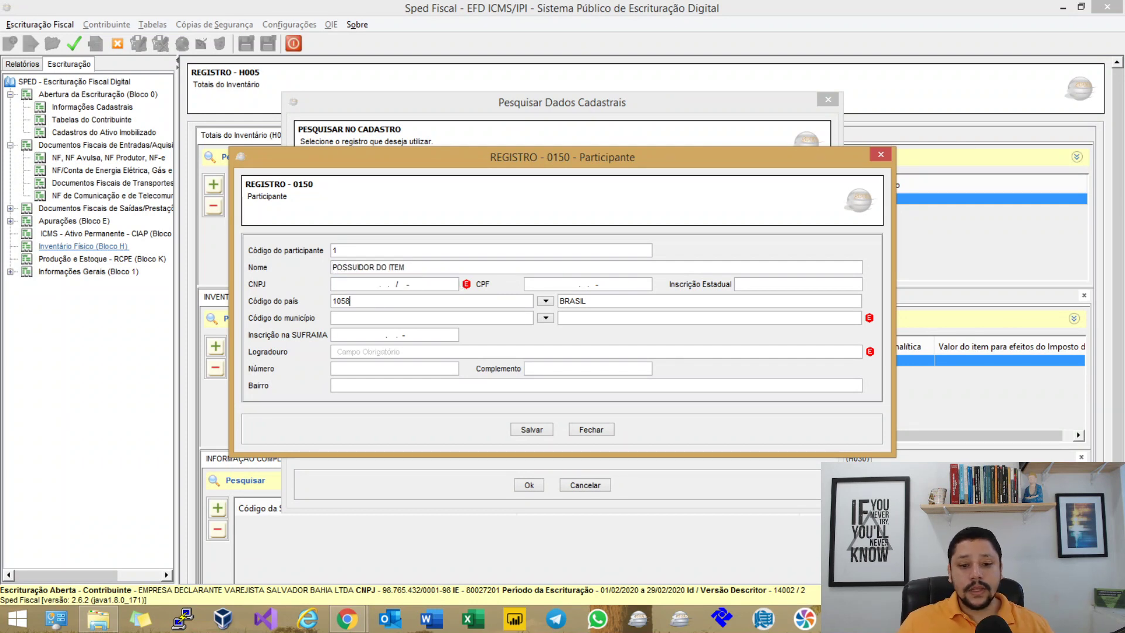
click(531, 429)
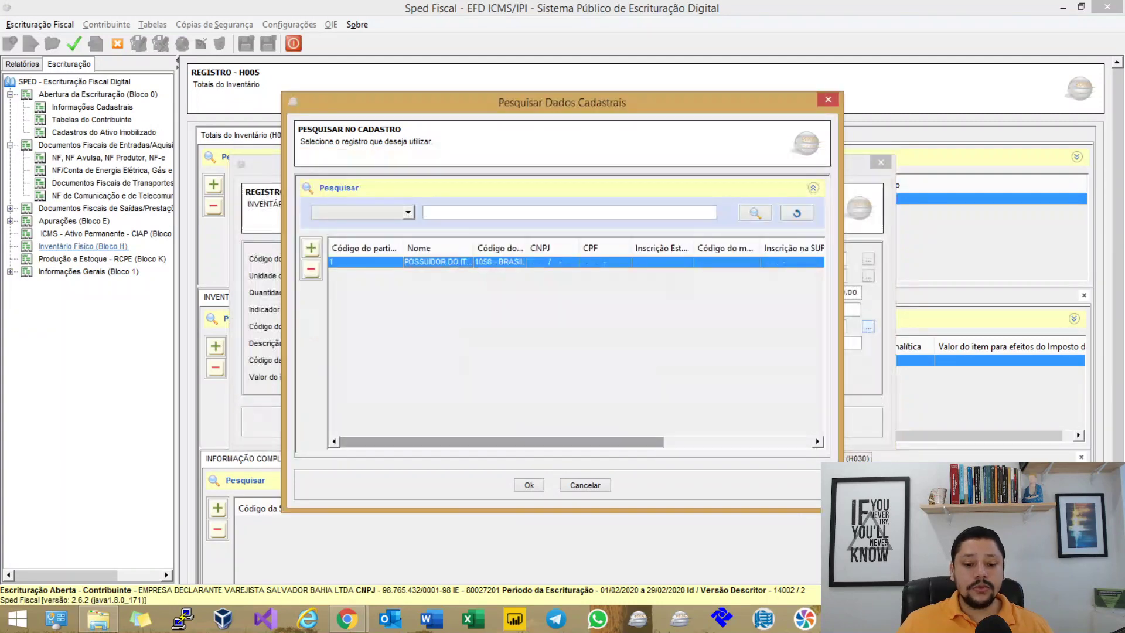
click(528, 485)
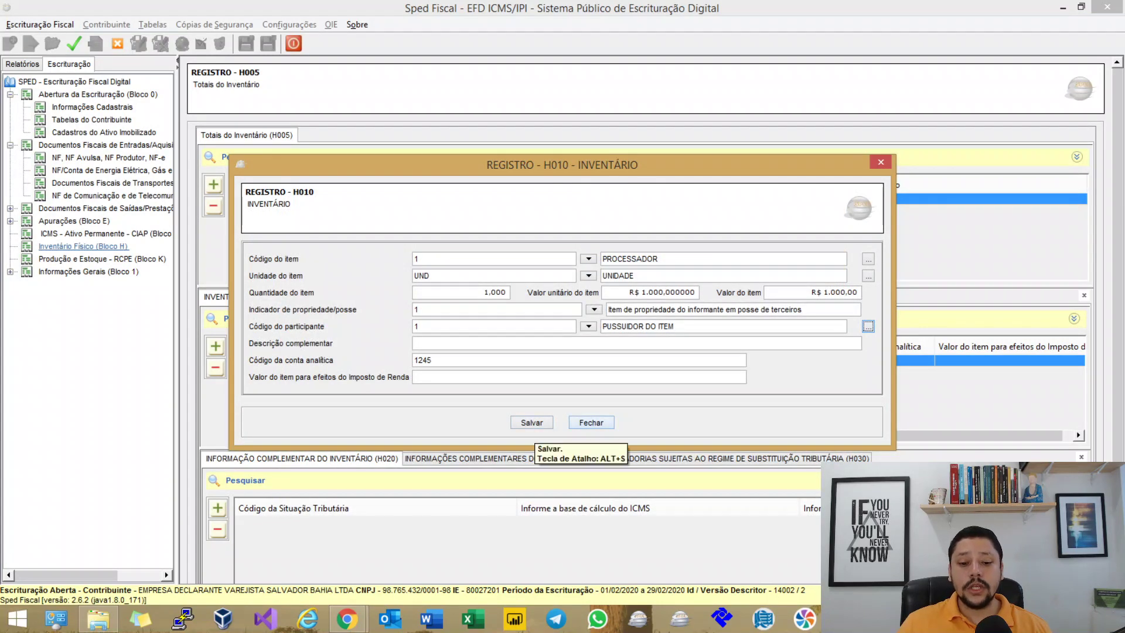
Step: Save the open PROCESSADOR record and start a second H010 record for item 1 with unit UND and quantity 1
click(532, 422)
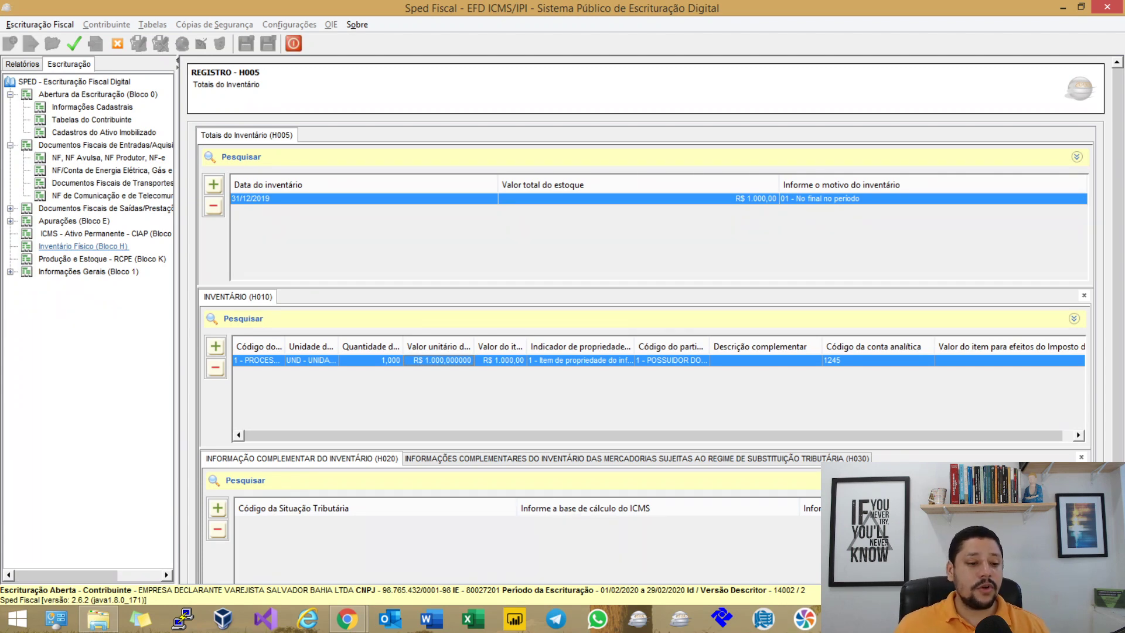
click(215, 347)
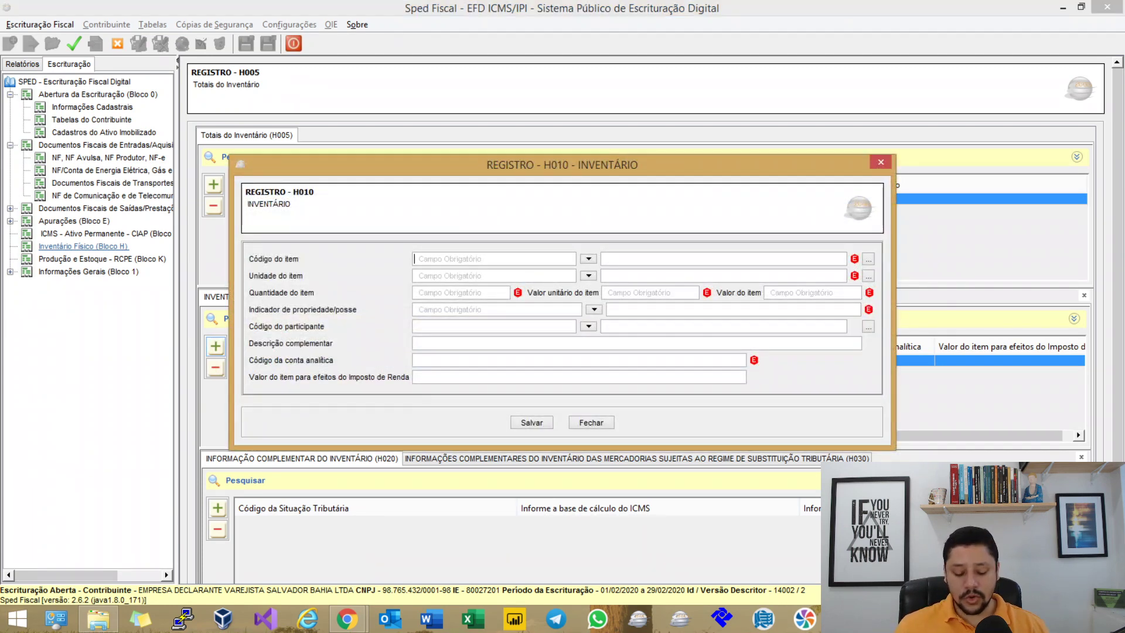
text(1)
click(647, 308)
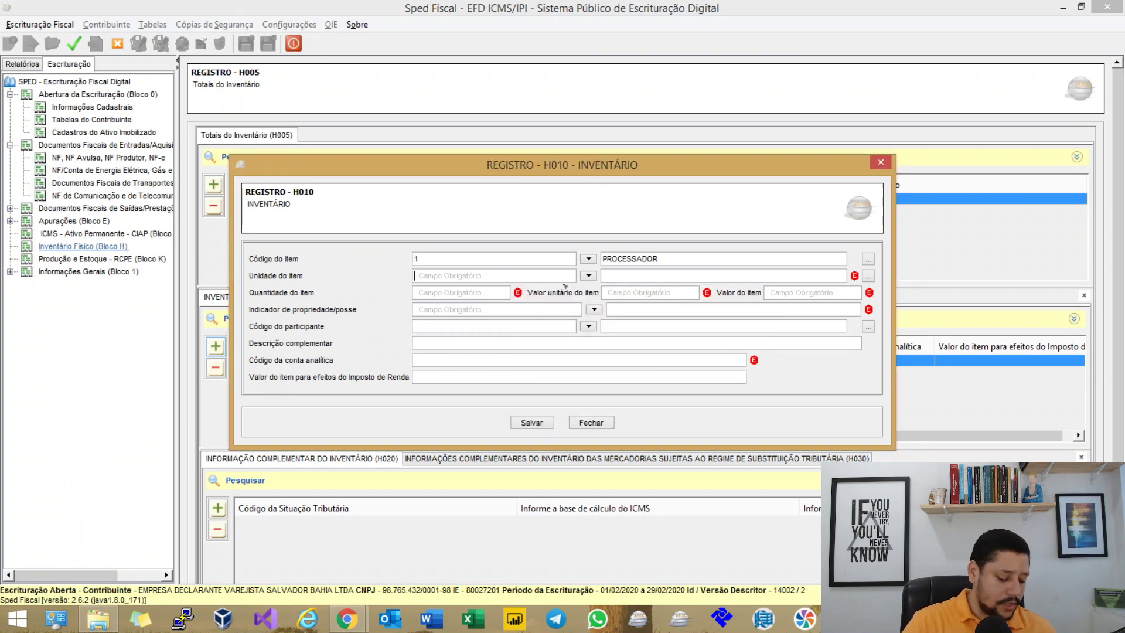
text(UND)
key(Return)
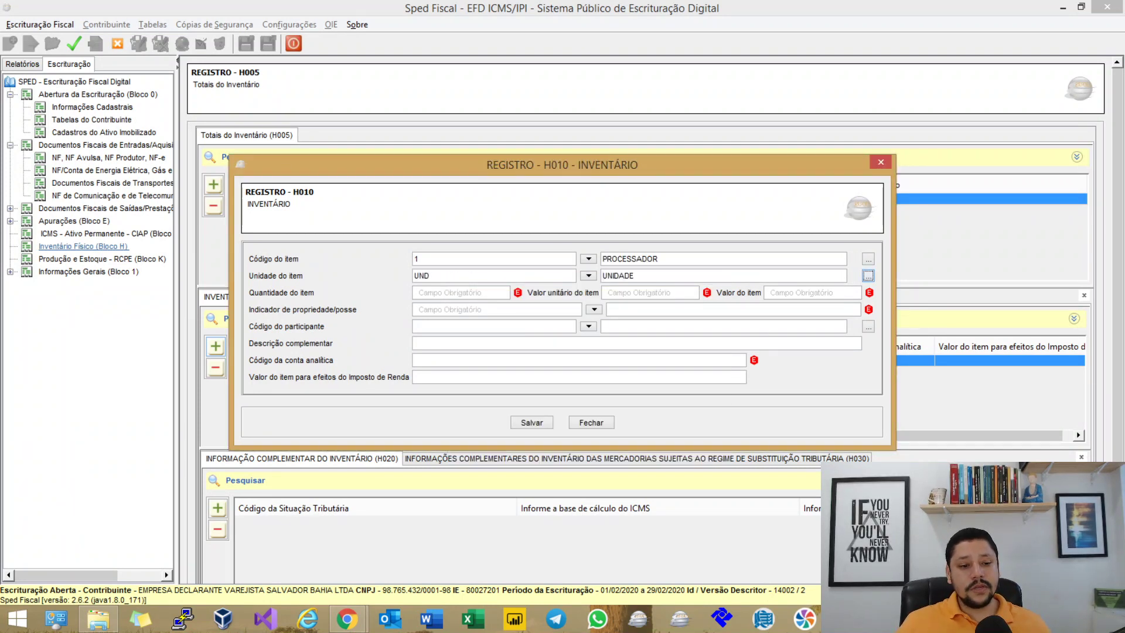
key(Tab)
text(1)
key(Tab)
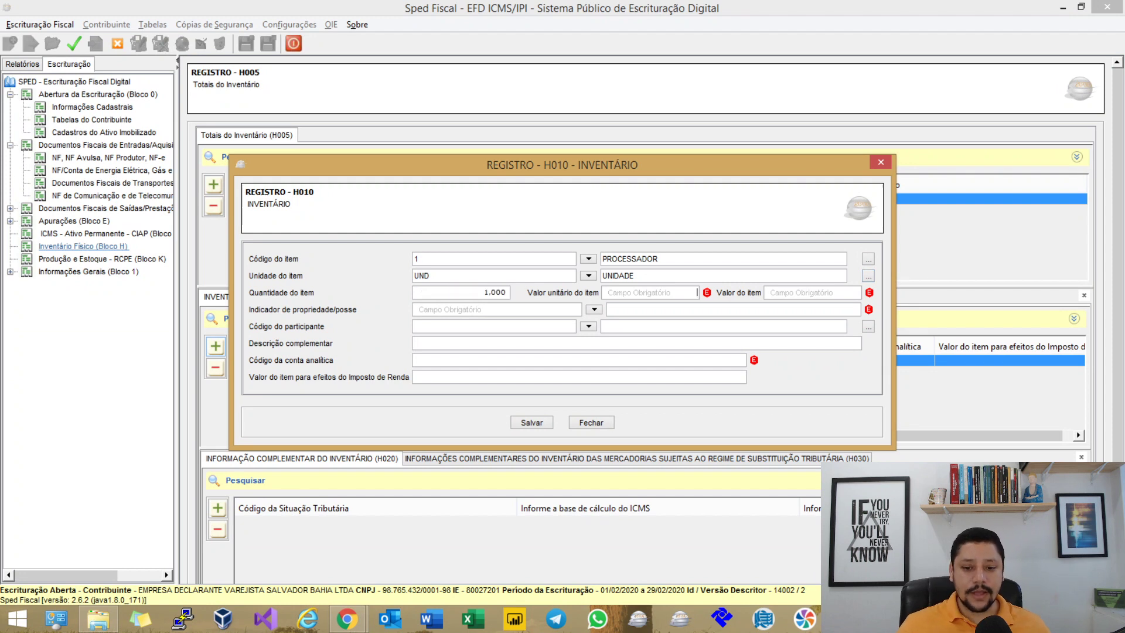
Step: Set the second item's unit and item values to R$ 1.000,00, its ownership indicator to 0 and its analytical account to 1245, and save
text(1000)
key(Tab)
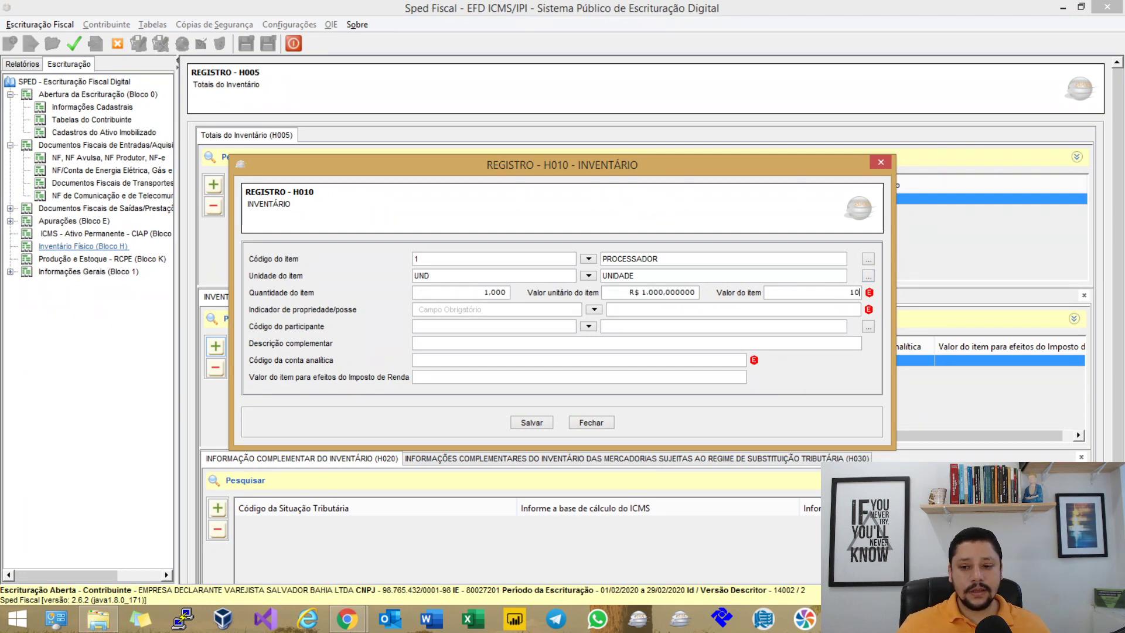
text(1000)
key(Tab)
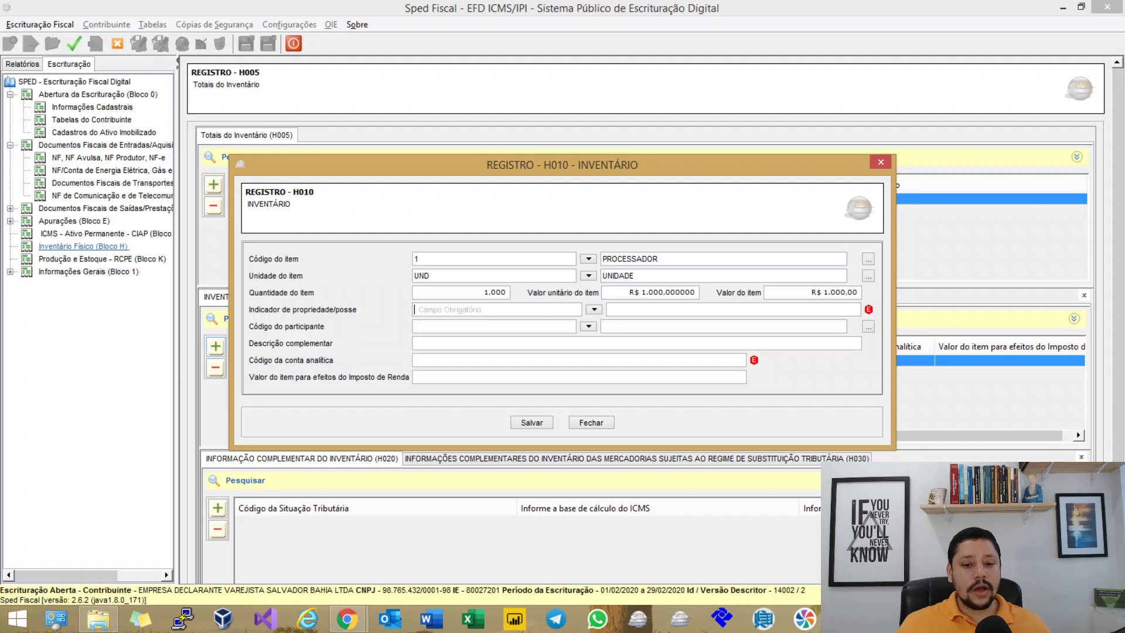
click(594, 310)
click(589, 360)
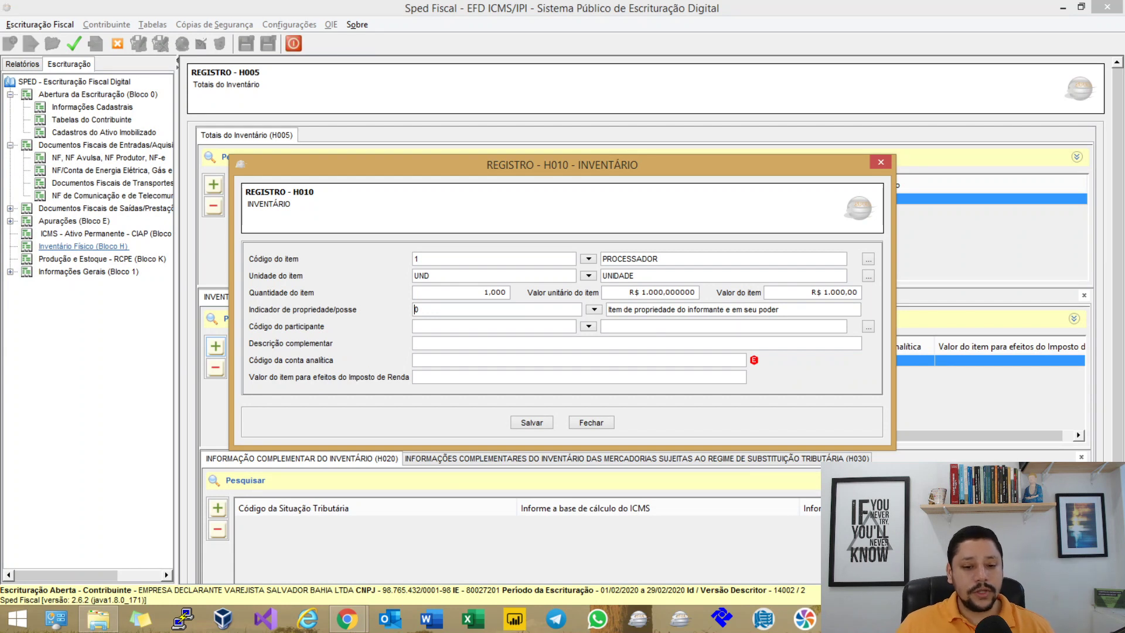
text(1245)
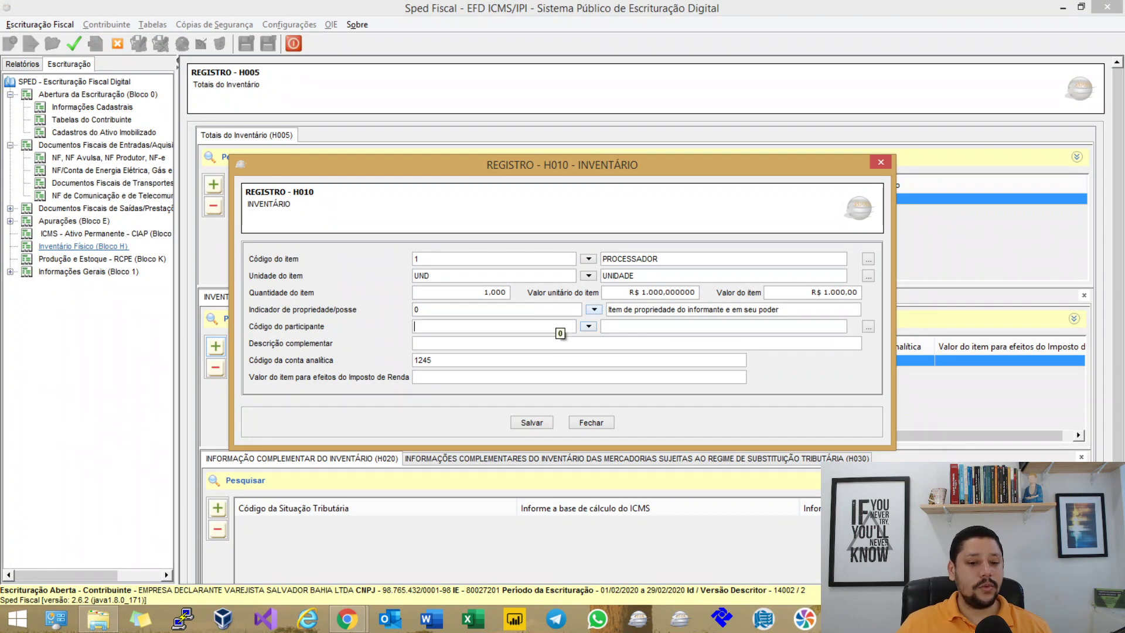
drag(615, 310, 779, 309)
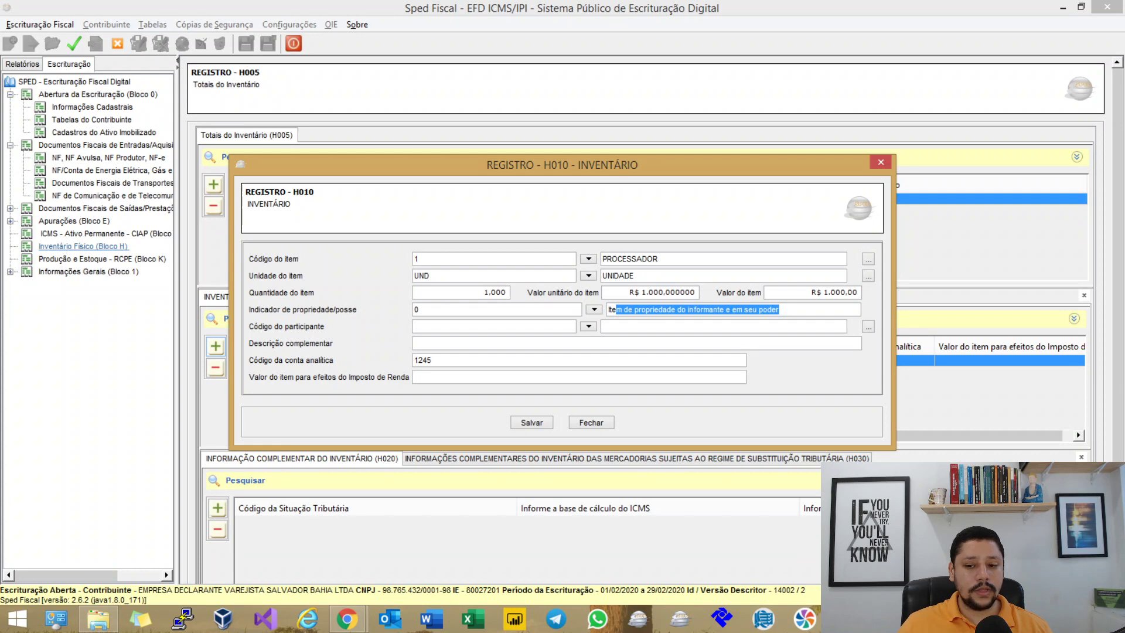
click(779, 310)
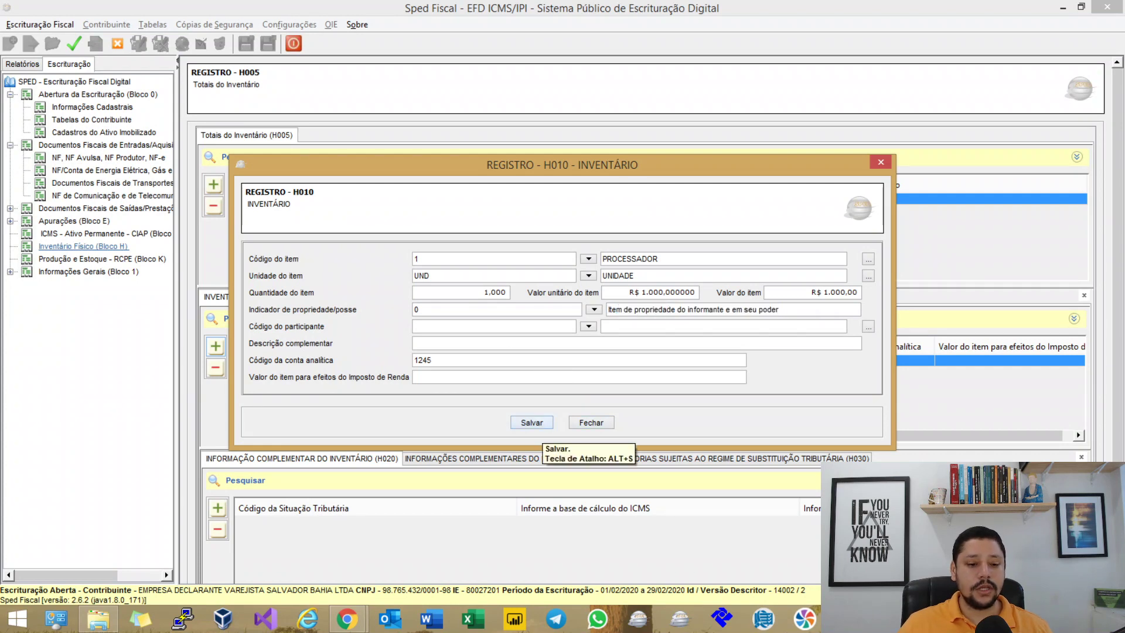
click(532, 422)
Step: Validate the bookkeeping and display the detailed errors in the Pendências de Validação report
click(74, 44)
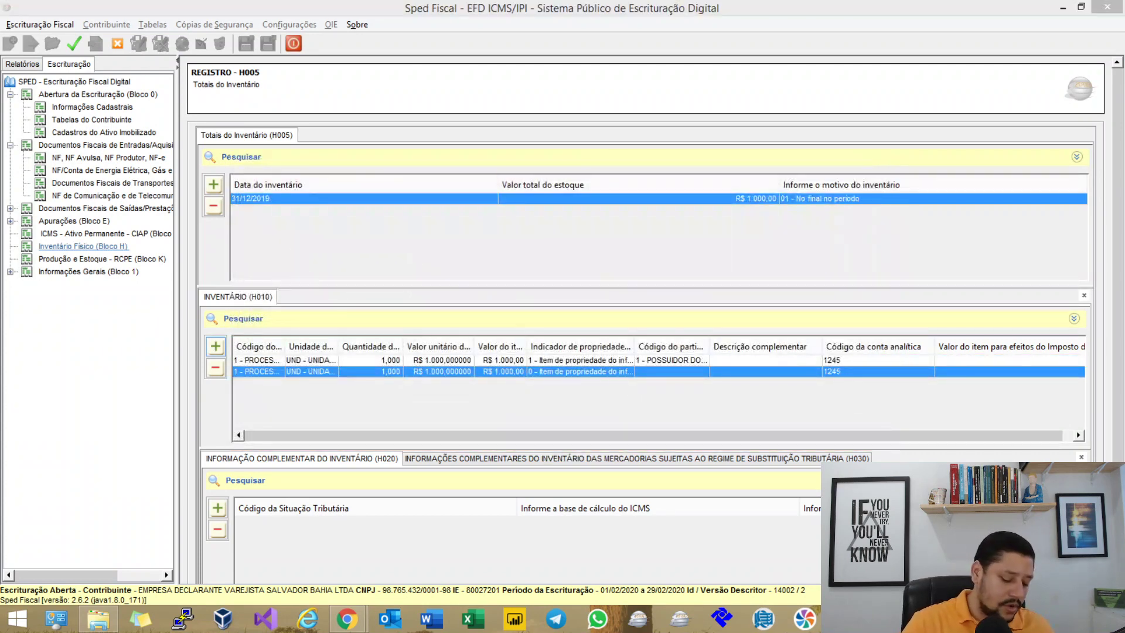
key(Return)
key(Return)
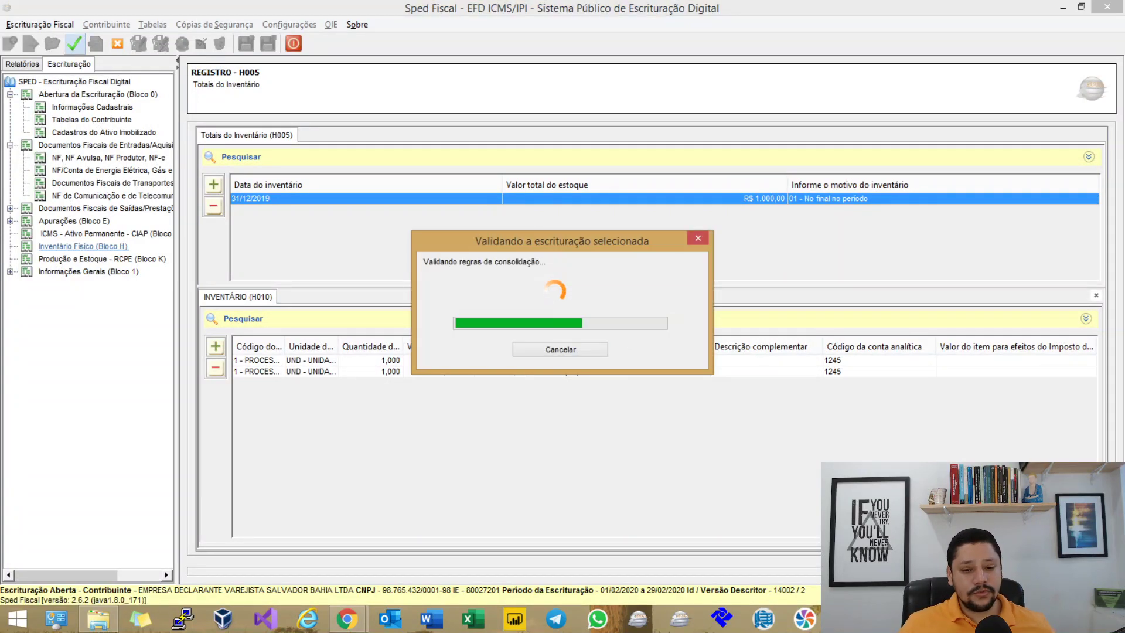
key(Return)
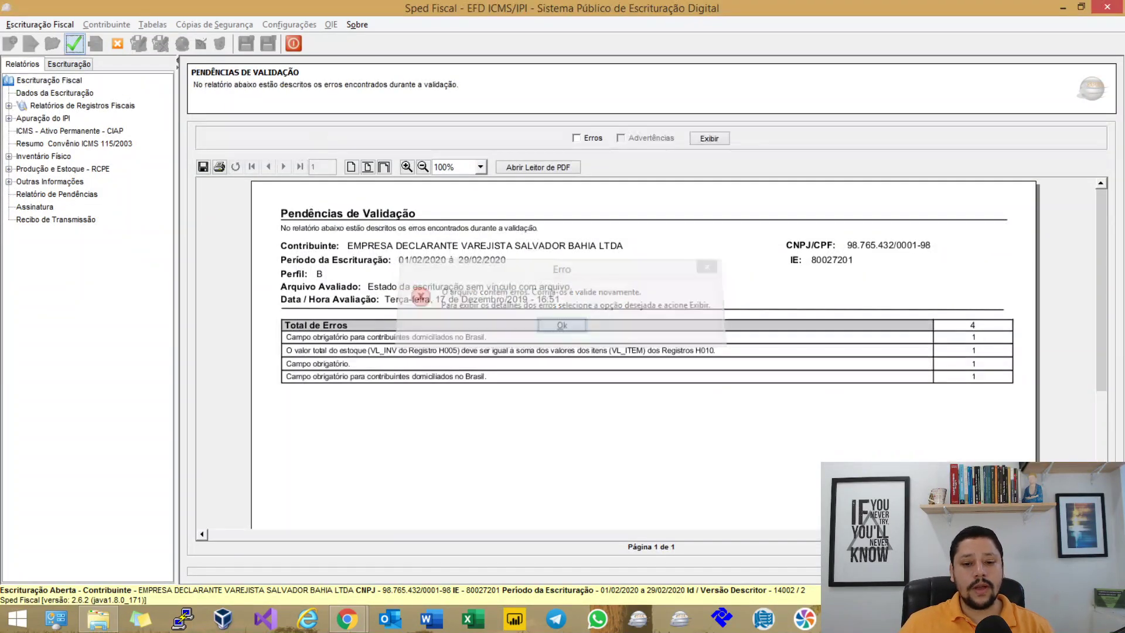
click(708, 138)
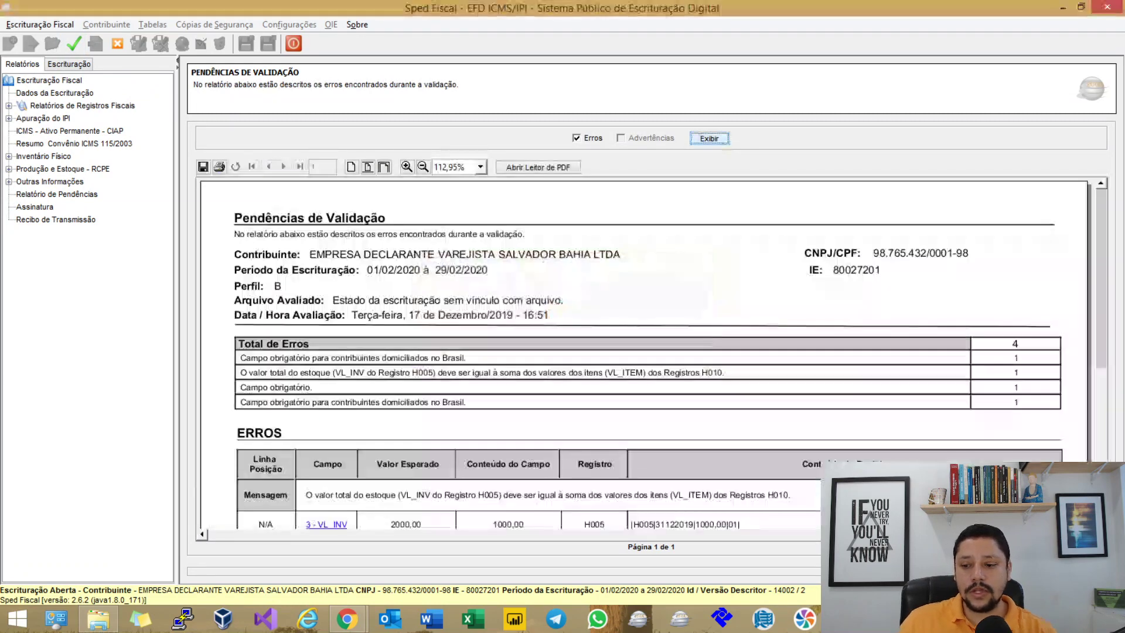
scroll(644, 354, down, 7)
scroll(644, 351, down, 2)
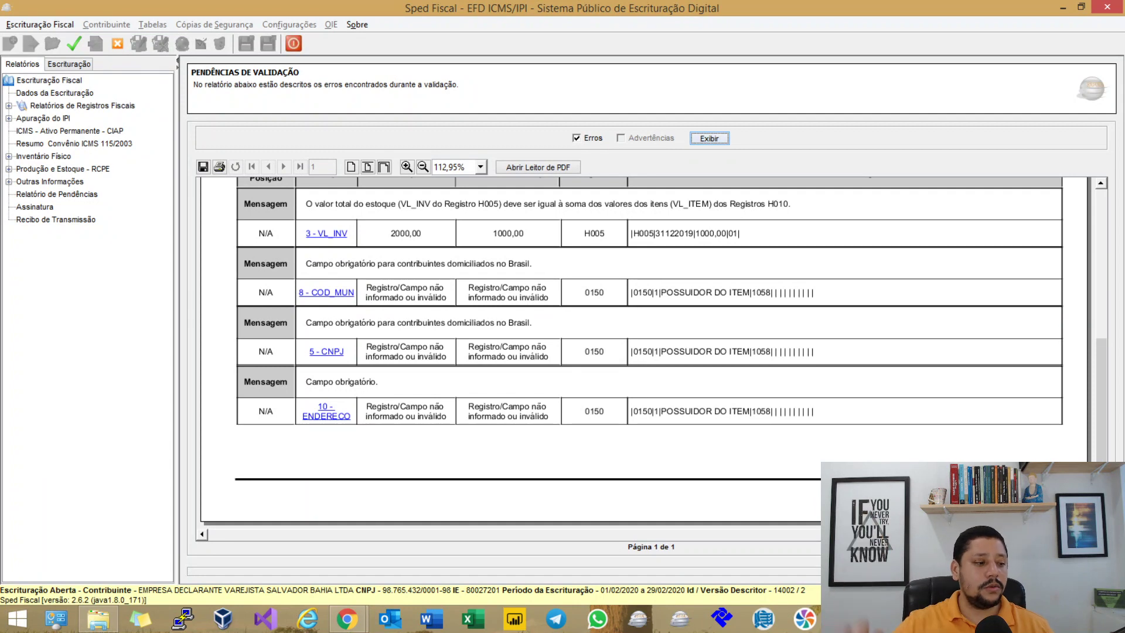
scroll(644, 328, up, 2)
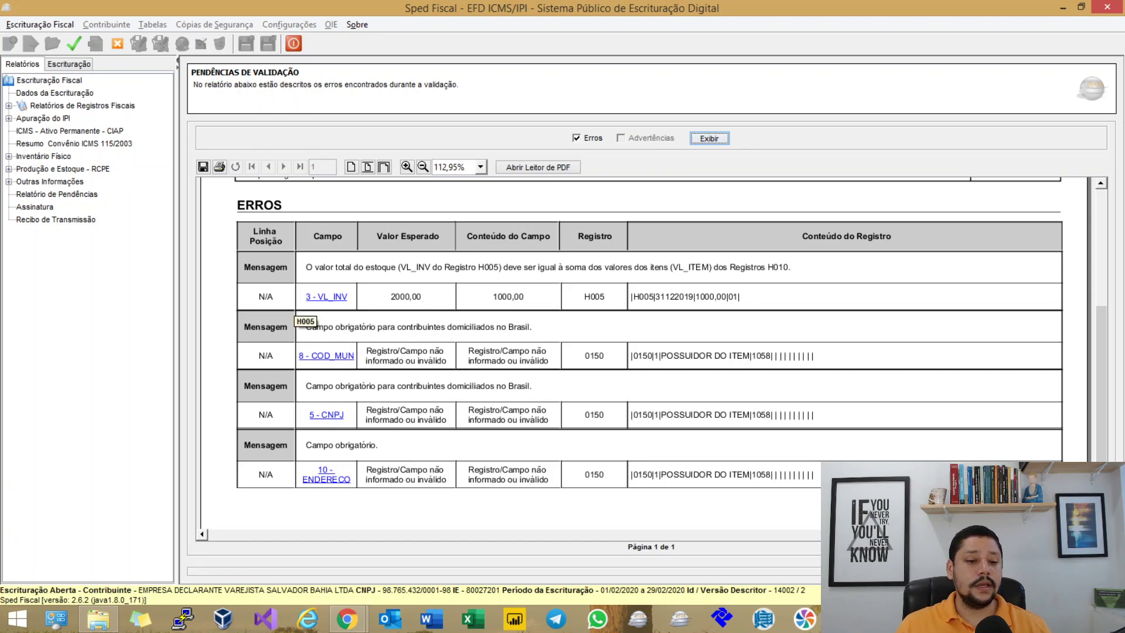
Step: From the VL_INV error, open the H005 record, set the total stock value to 2000 and save it
click(307, 298)
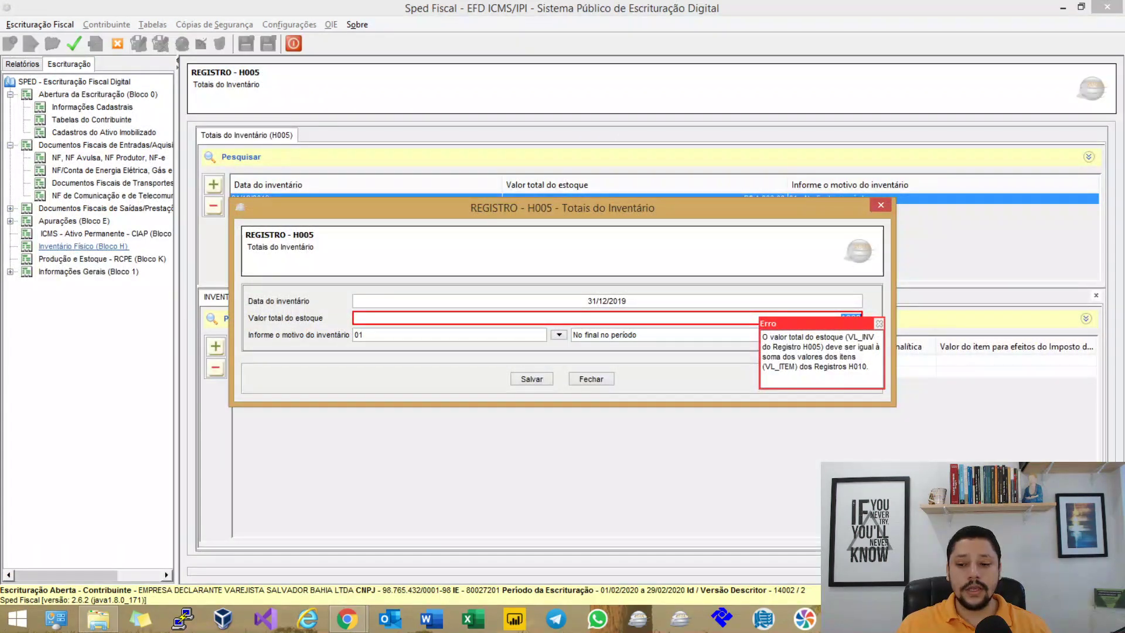
click(879, 323)
text(2.000)
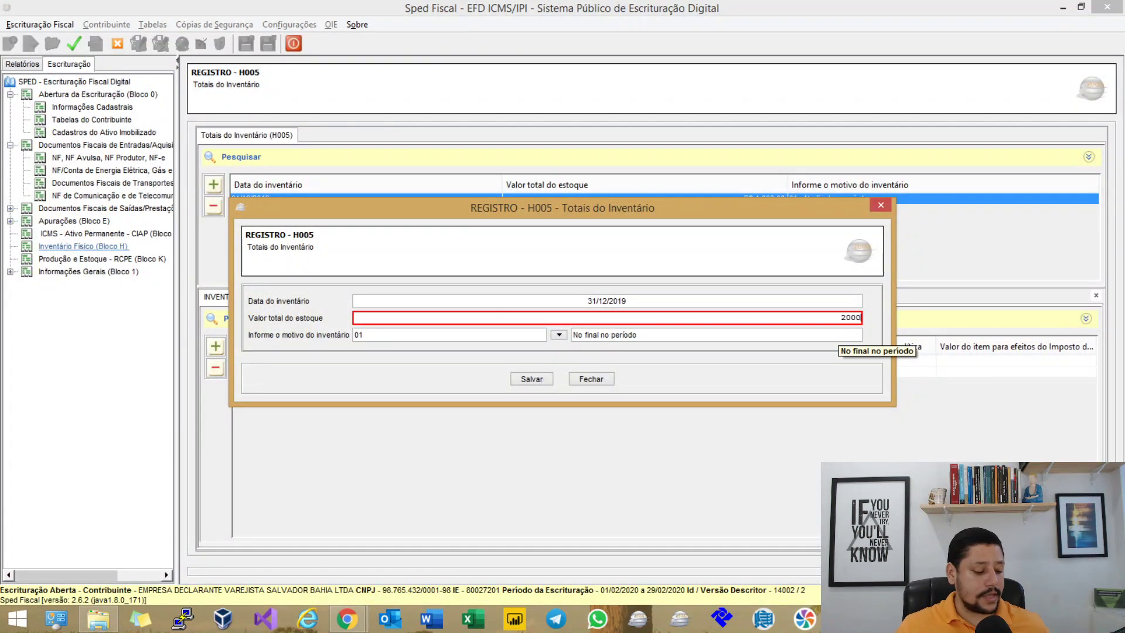
key(Tab)
click(531, 378)
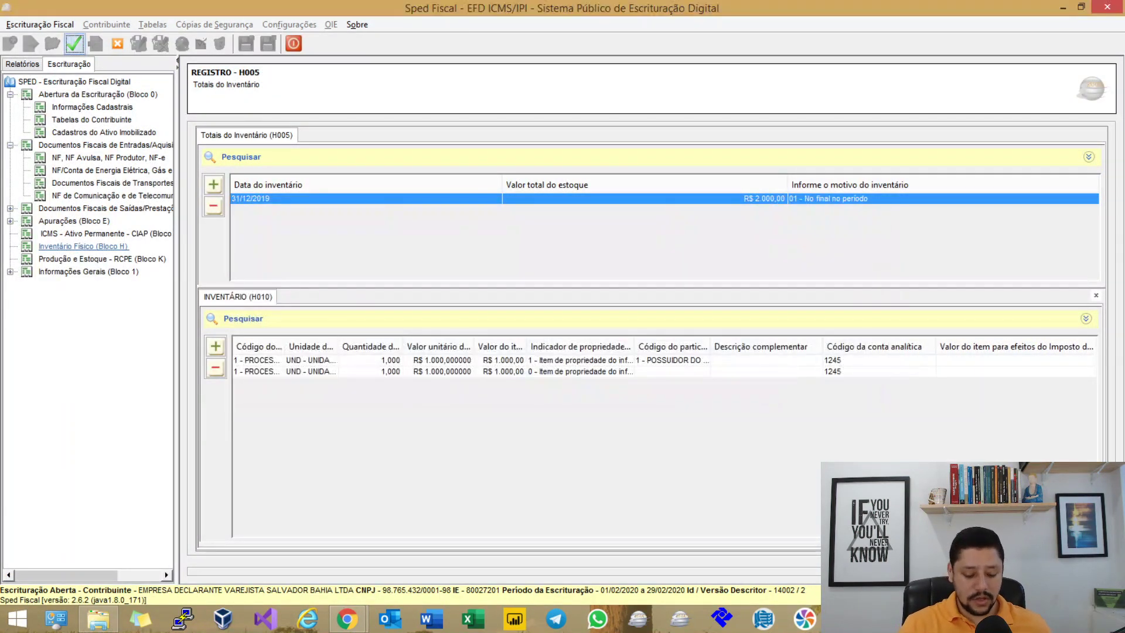
Step: Validate the bookkeeping again and display the details of the remaining errors
key(Return)
key(Return)
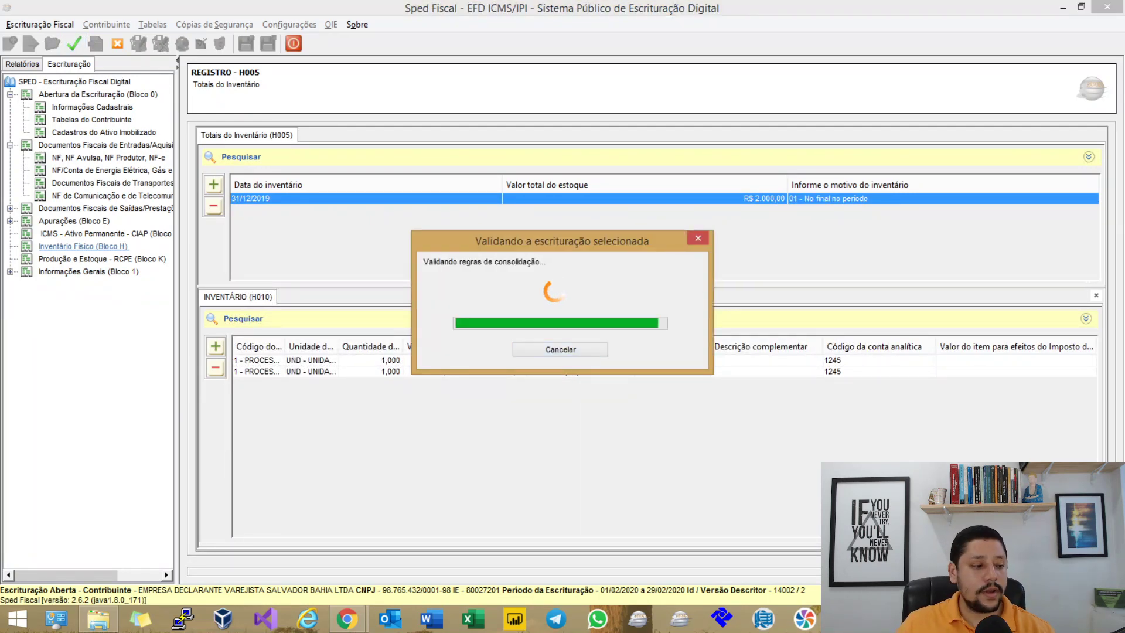
key(Return)
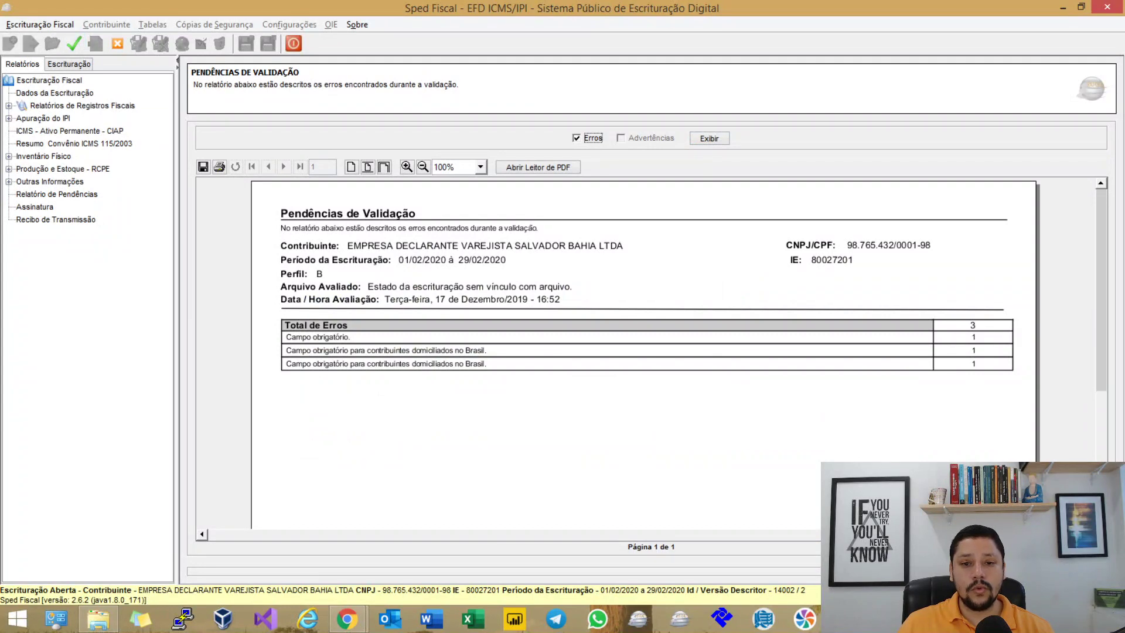
click(709, 138)
scroll(645, 352, down, 3)
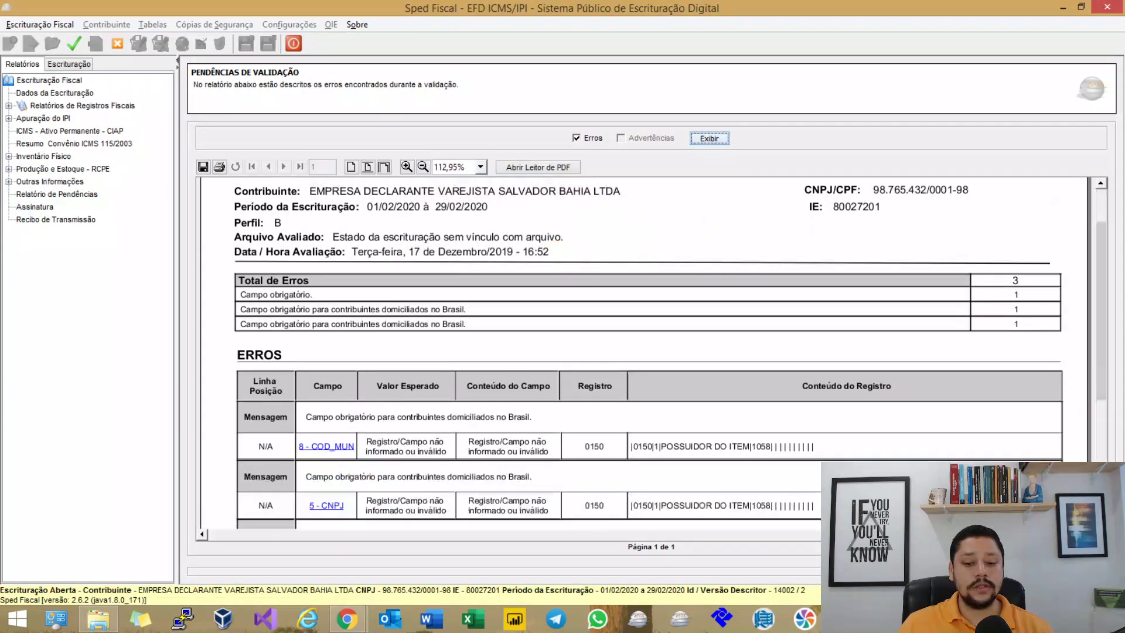
scroll(645, 352, down, 2)
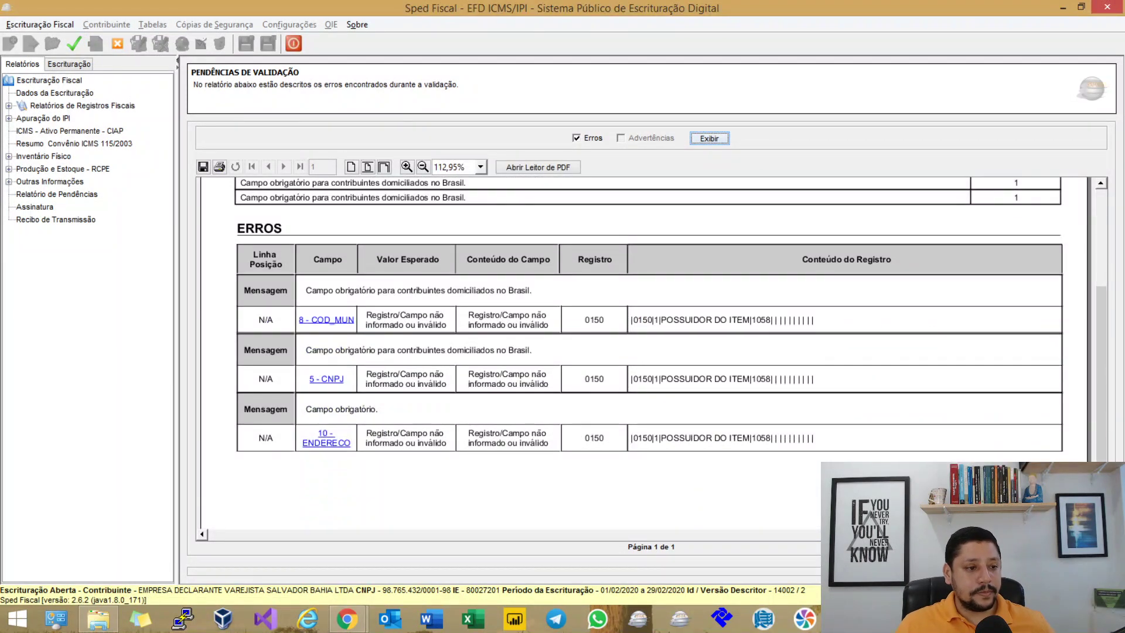
Step: Return to the 31/12/2019 inventory in Bloco H and compare the two PROCESSADOR lines with ownership indicators 1 and 0
click(68, 64)
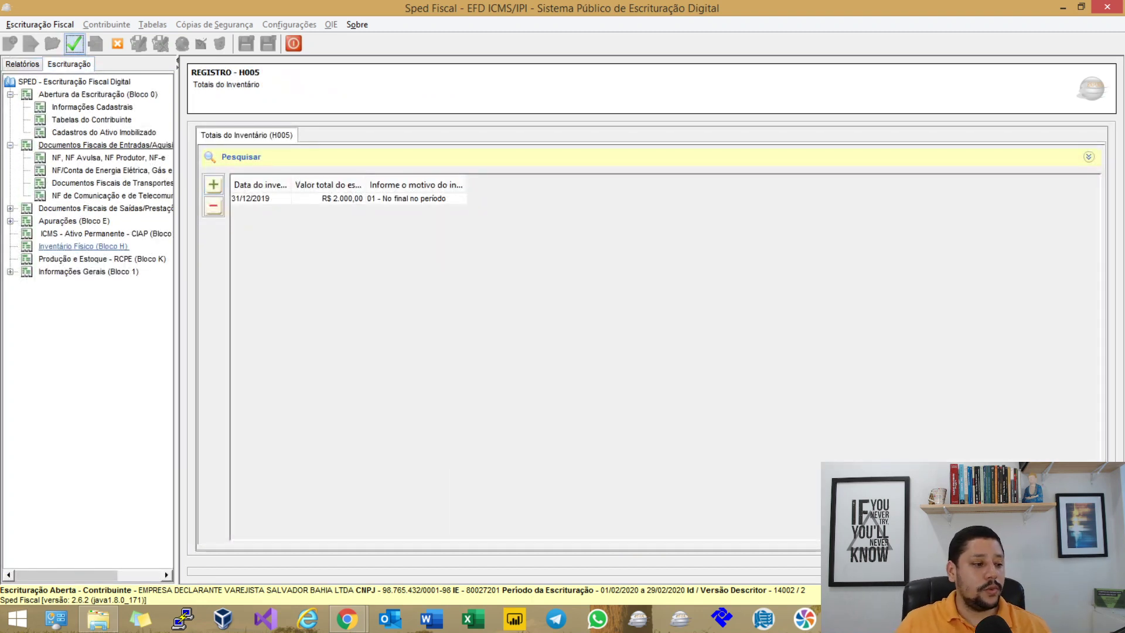
click(83, 246)
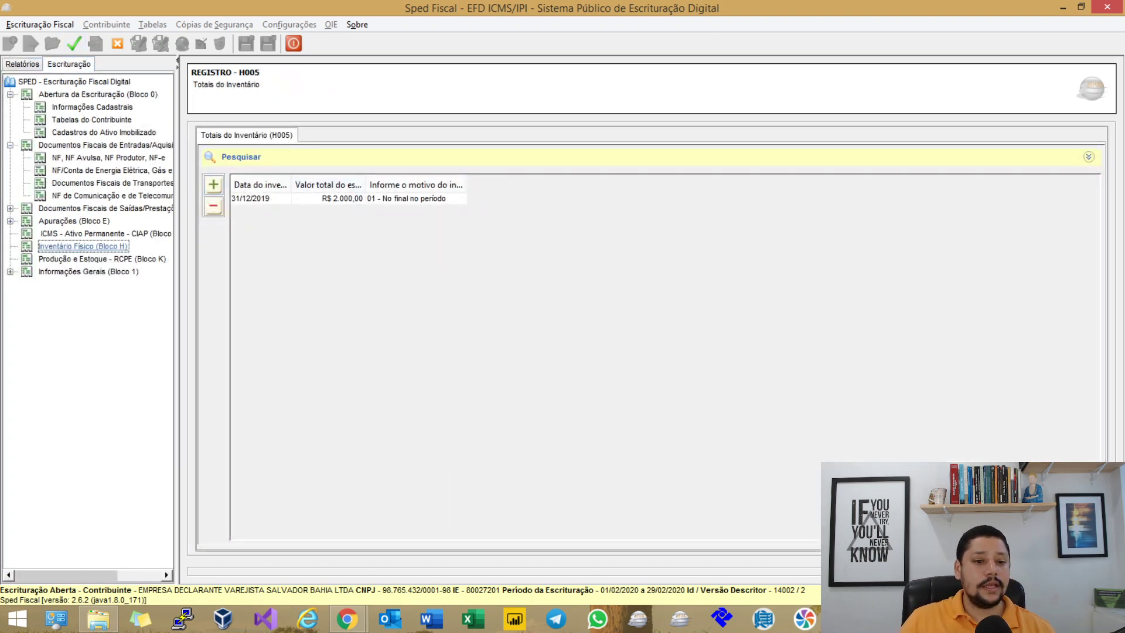
click(328, 198)
click(500, 360)
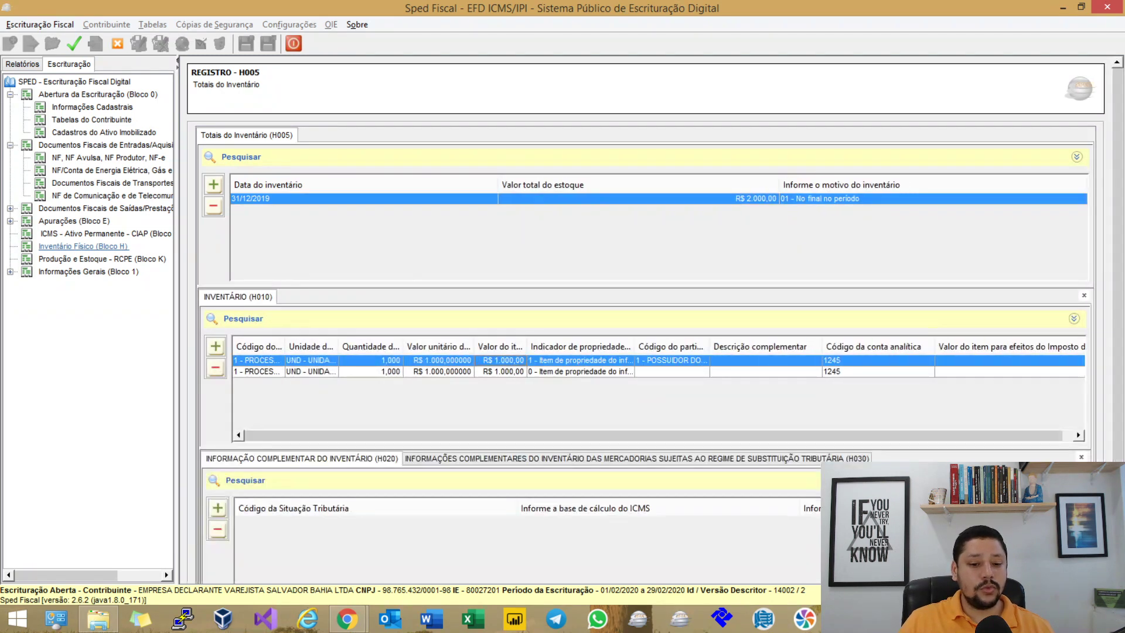
click(500, 371)
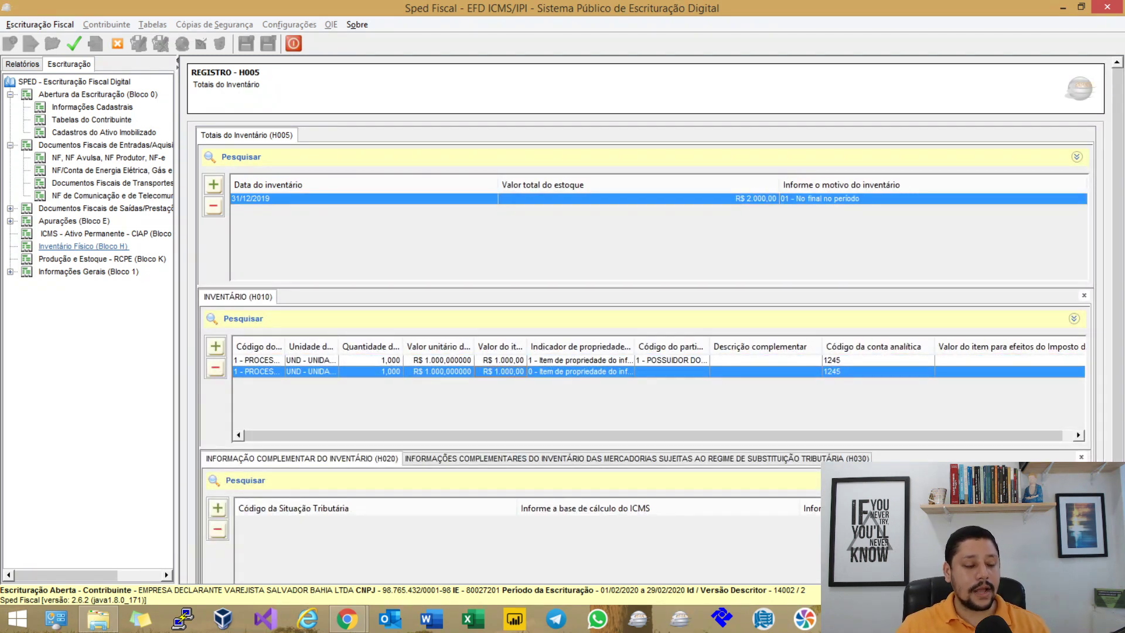
click(580, 360)
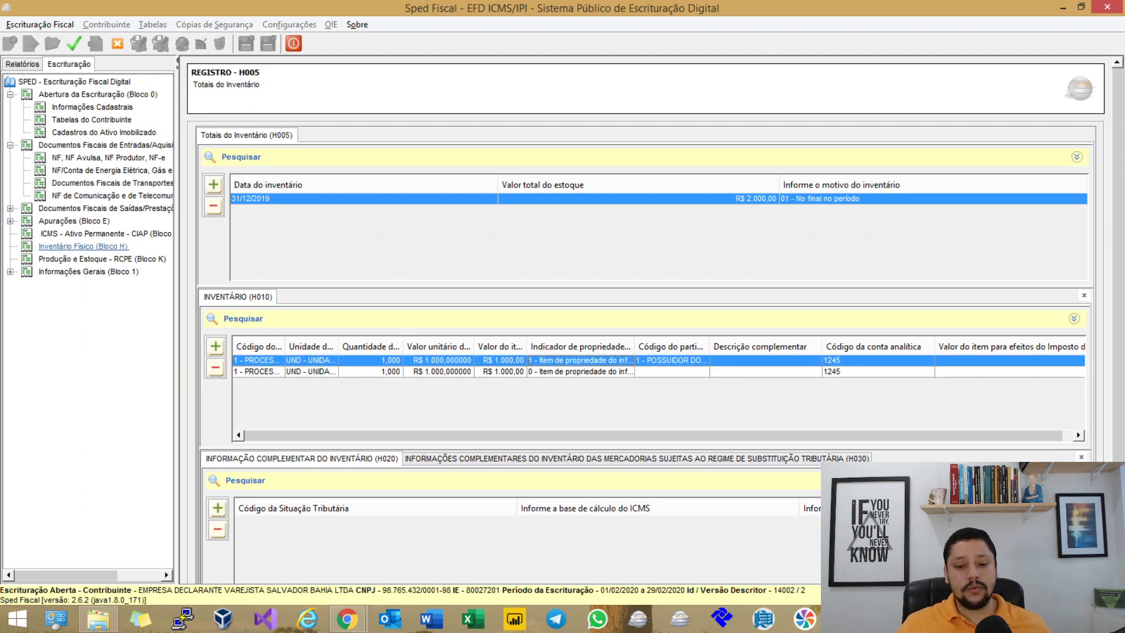
Step: Switch to the MindMeister mind map in Chrome, expand Campo 03 (VL_BC_ICMS_ST) and select its explanatory note to read it
key(alt+Tab)
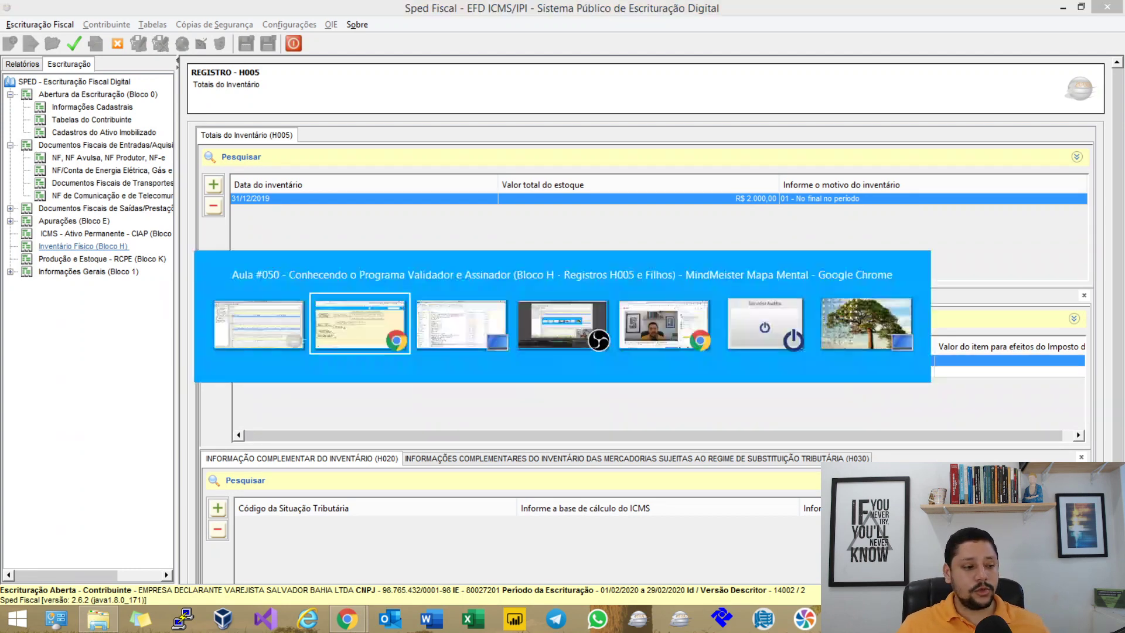
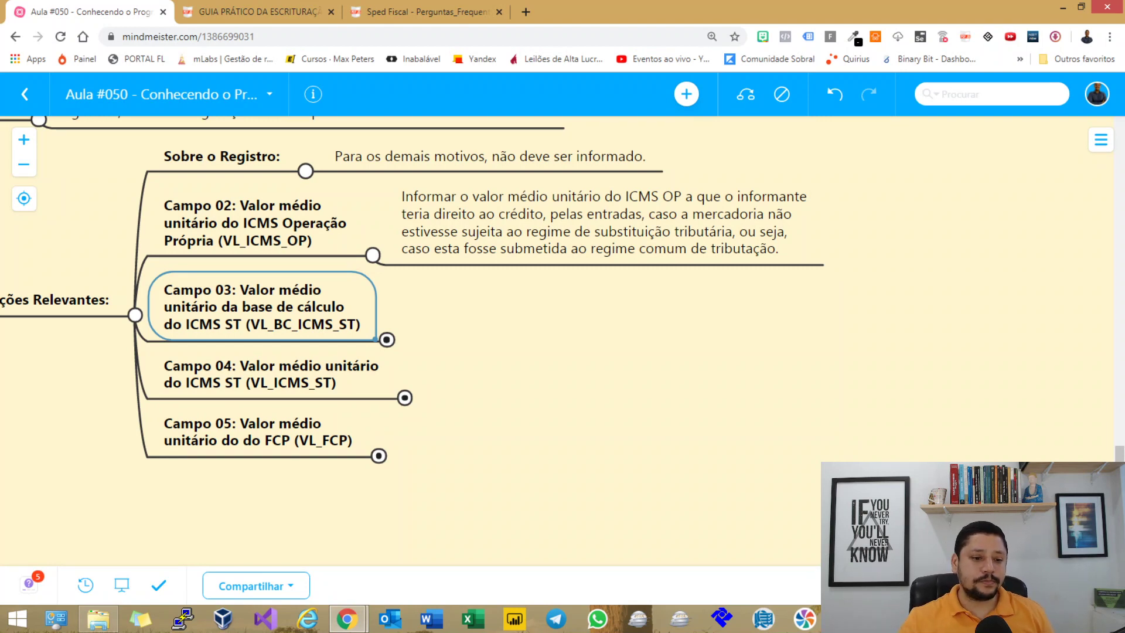
scroll(563, 339, down, 2)
scroll(562, 340, up, 2)
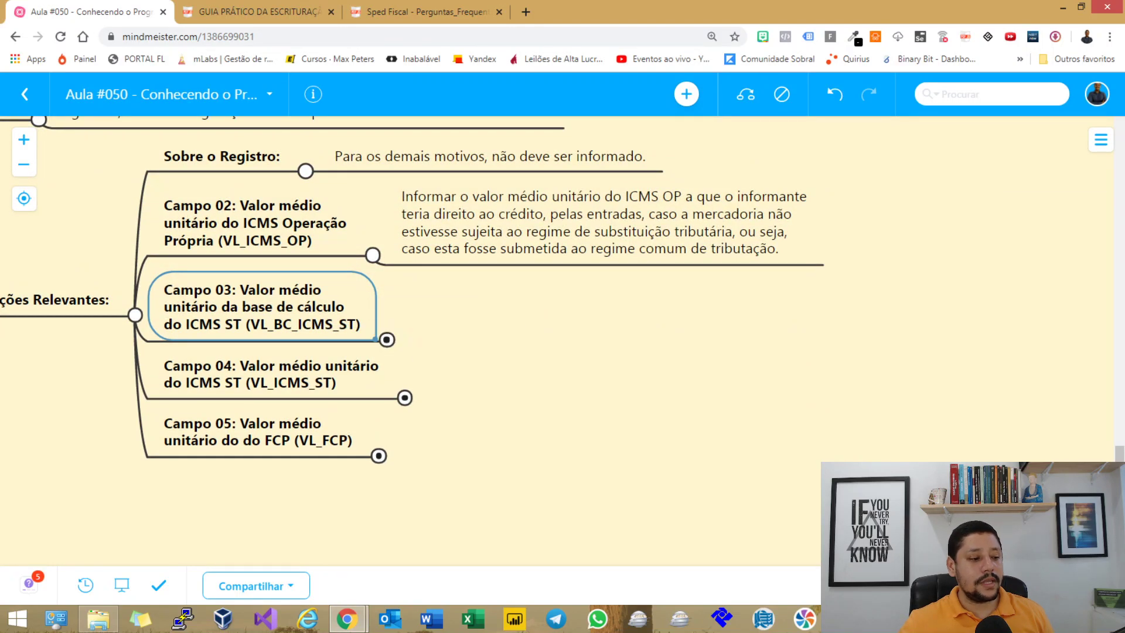
key(space)
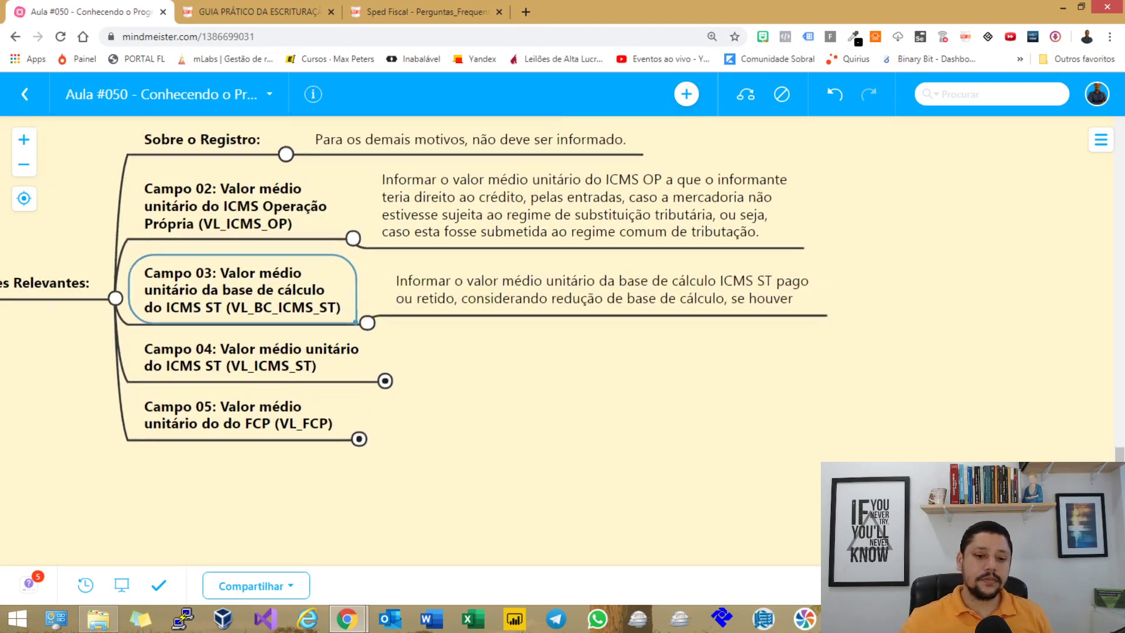
key(Right)
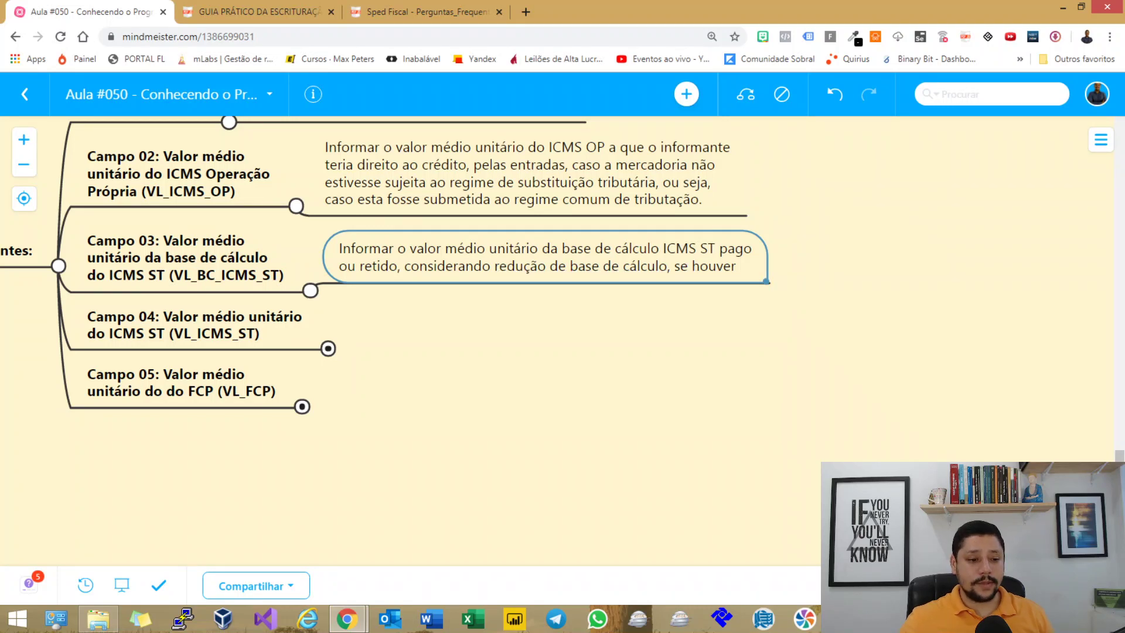
Step: Expand Campo 04 (VL_ICMS_ST) and highlight the "gerador presumido" passage in its first note for reading
click(194, 325)
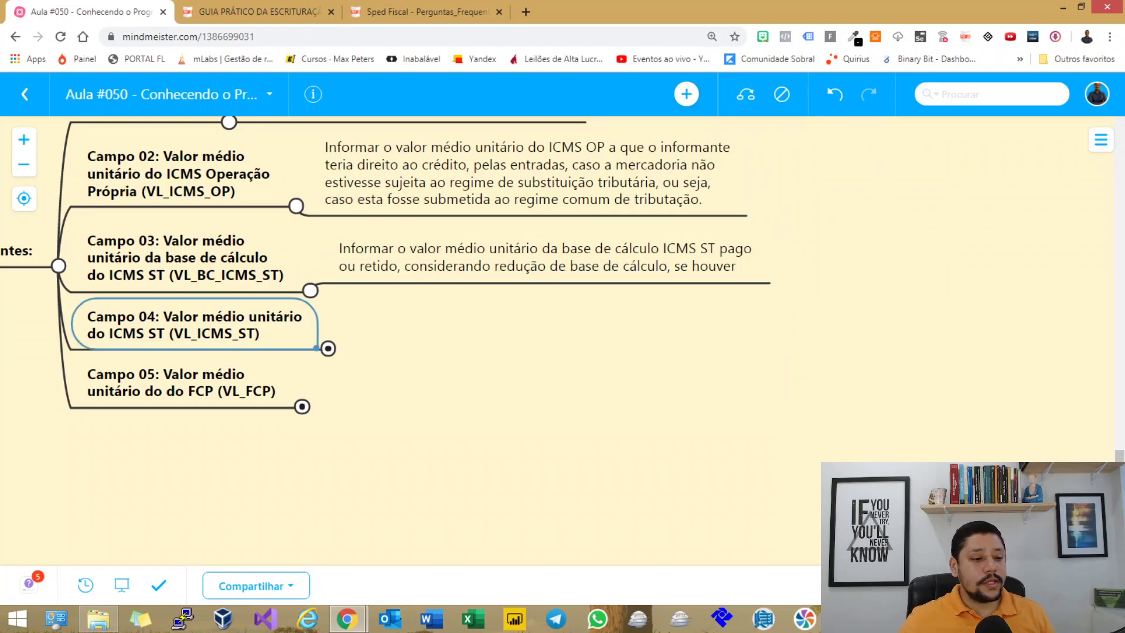
key(space)
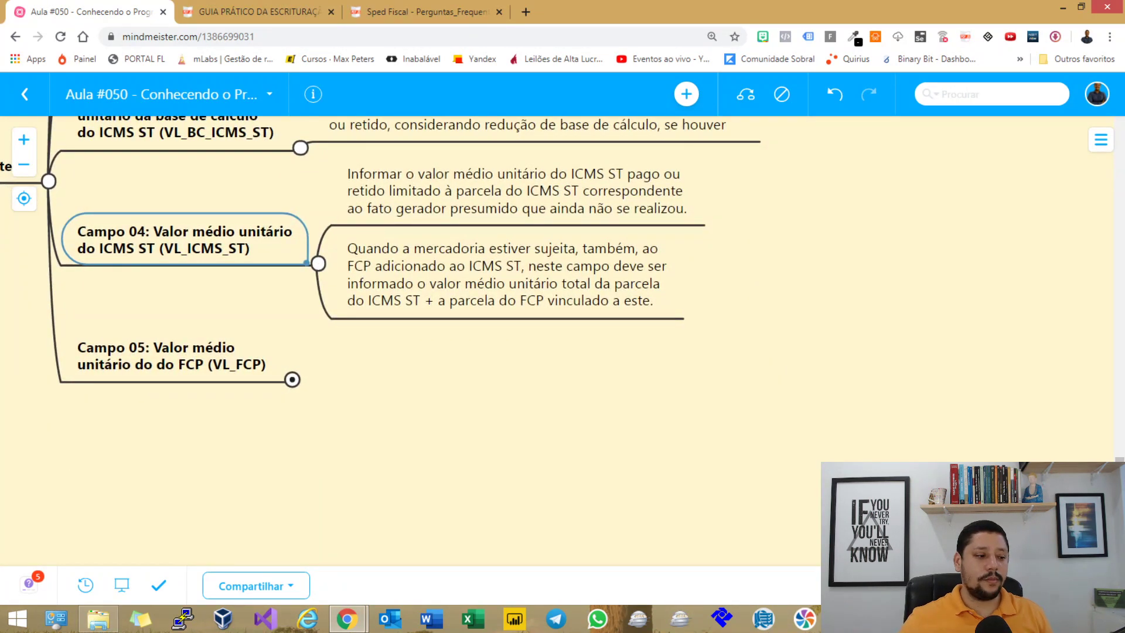
scroll(380, 285, up, 1)
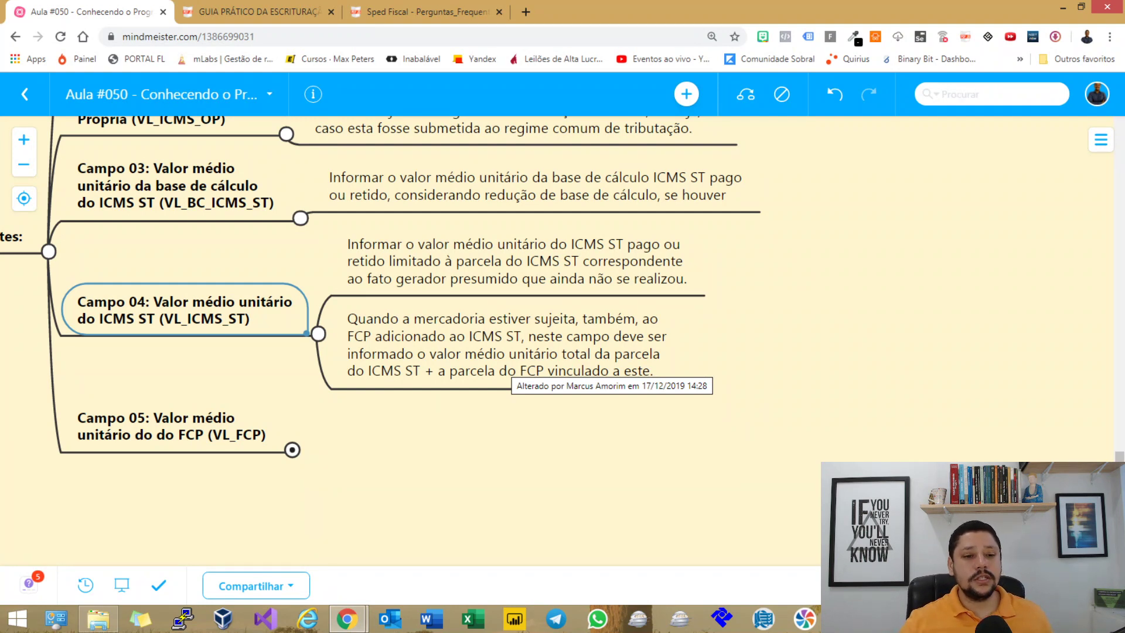
click(491, 267)
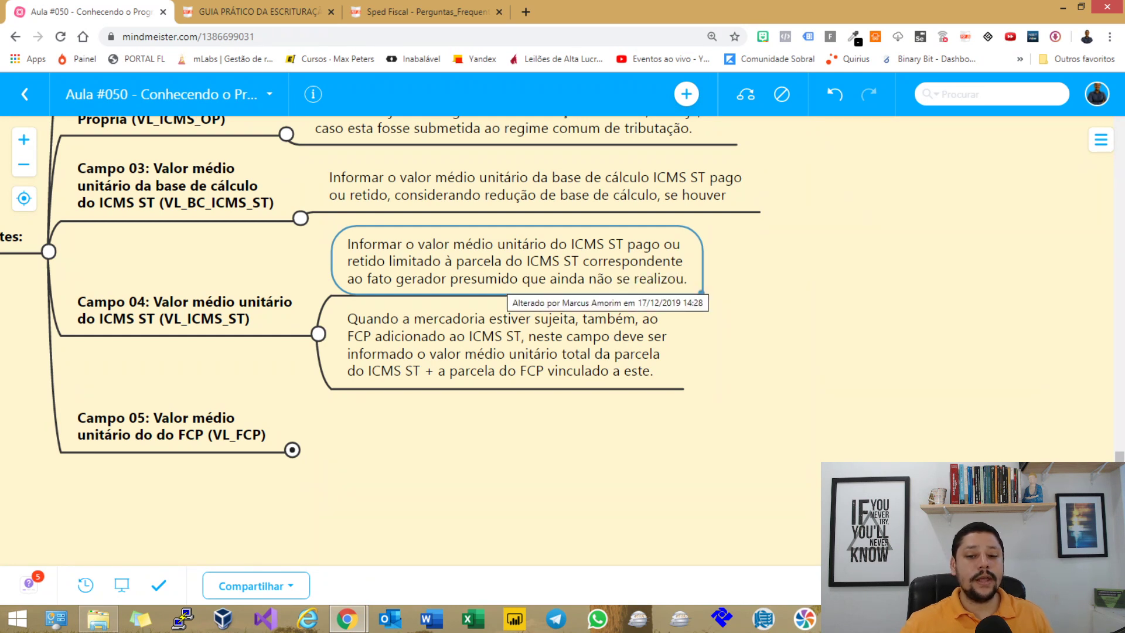
double_click(507, 280)
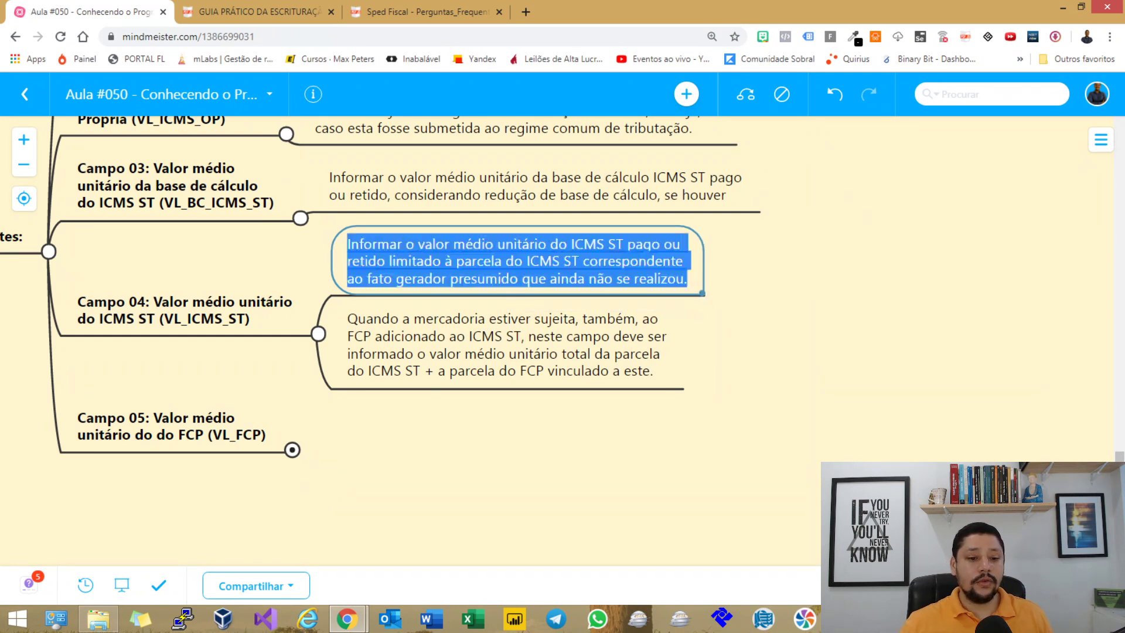
drag(383, 279, 518, 280)
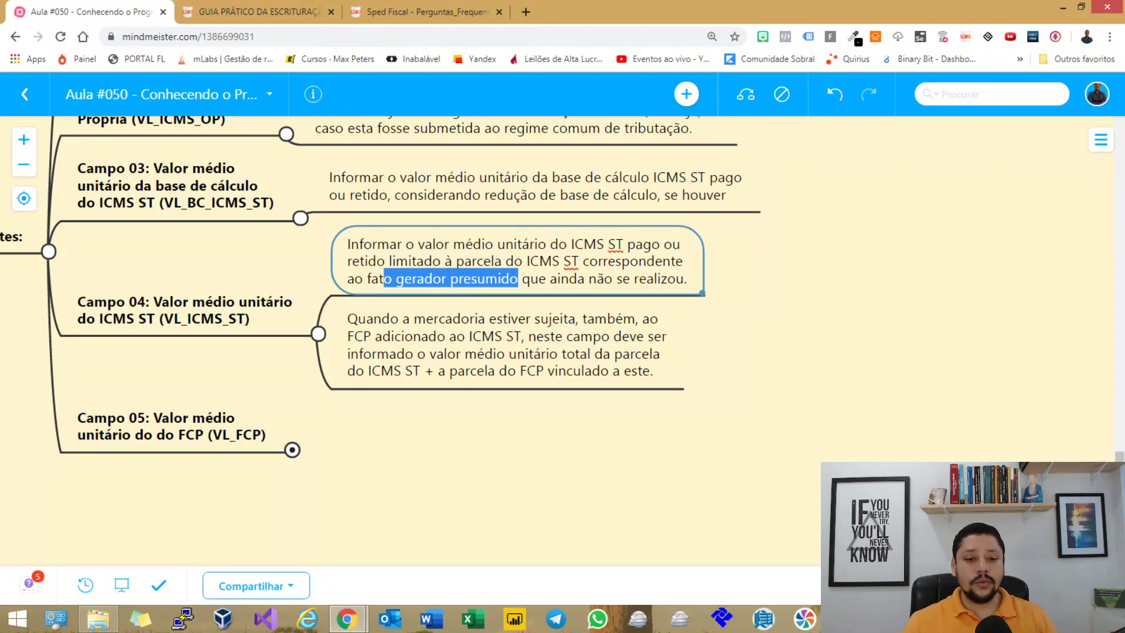
click(435, 279)
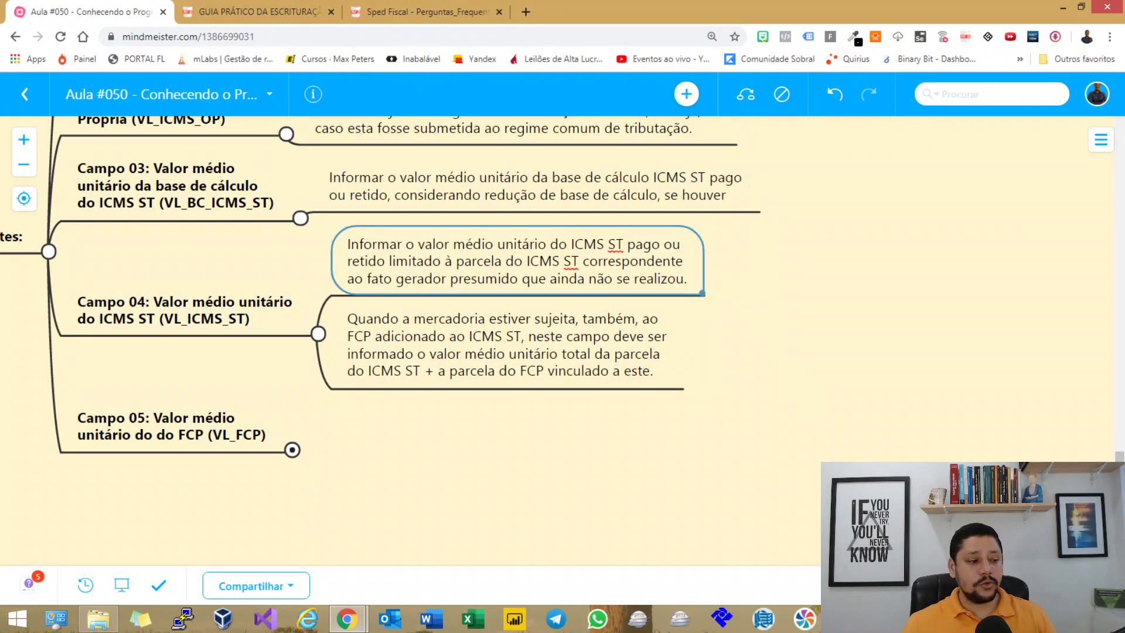
Step: Open the second note of Campo 04 and highlight the passage about the FCP portion linked to the ICMS ST
click(507, 345)
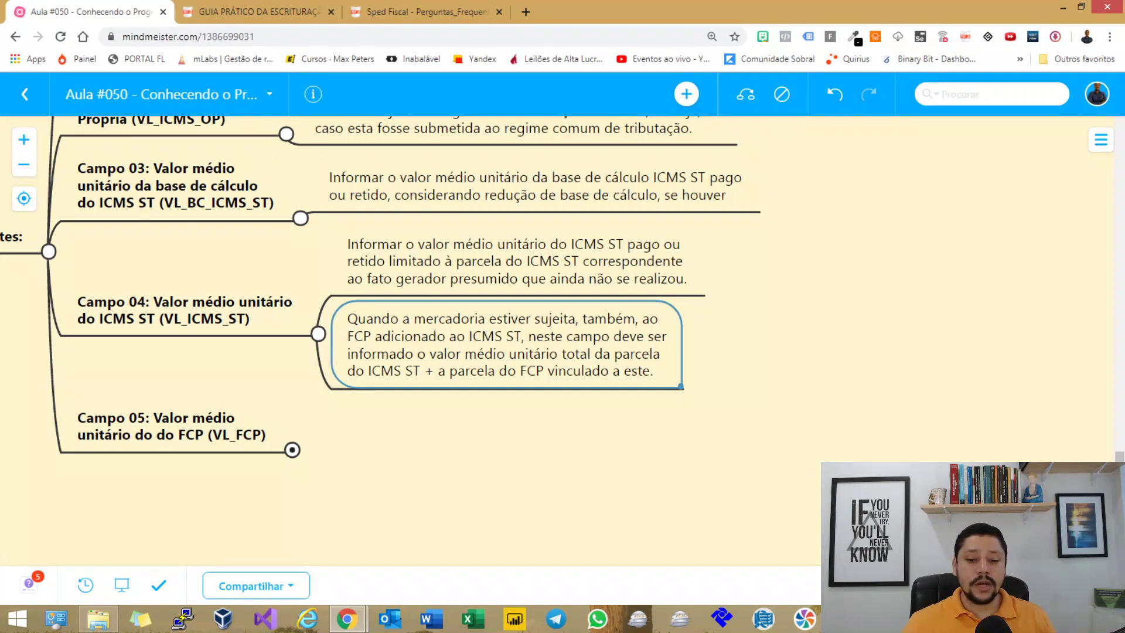
key(F2)
click(509, 353)
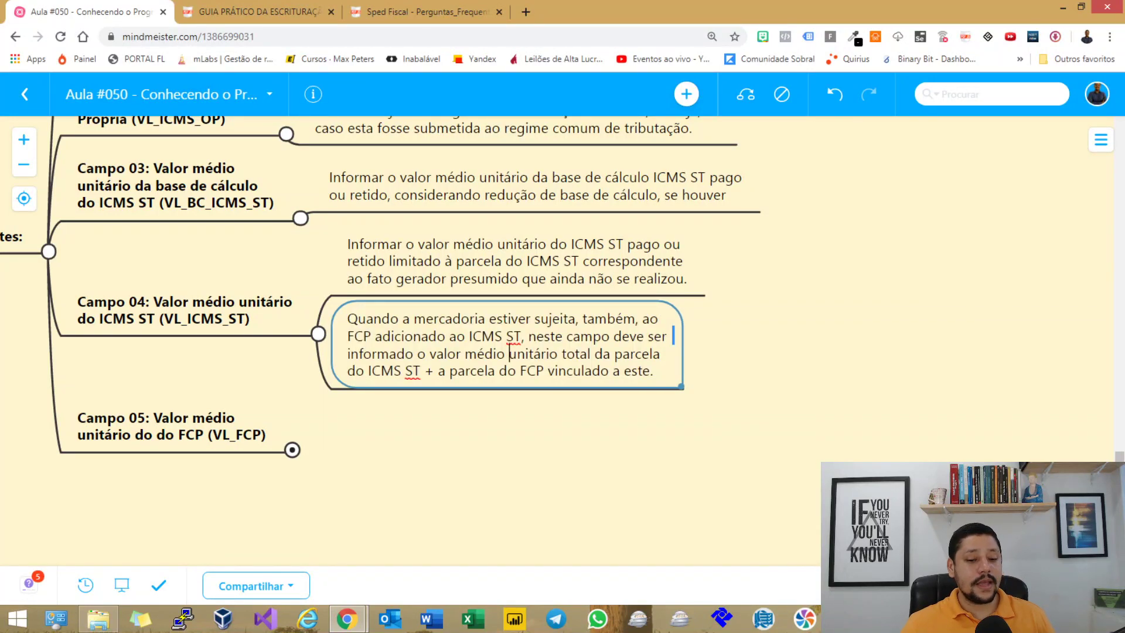
drag(437, 370, 654, 370)
click(566, 353)
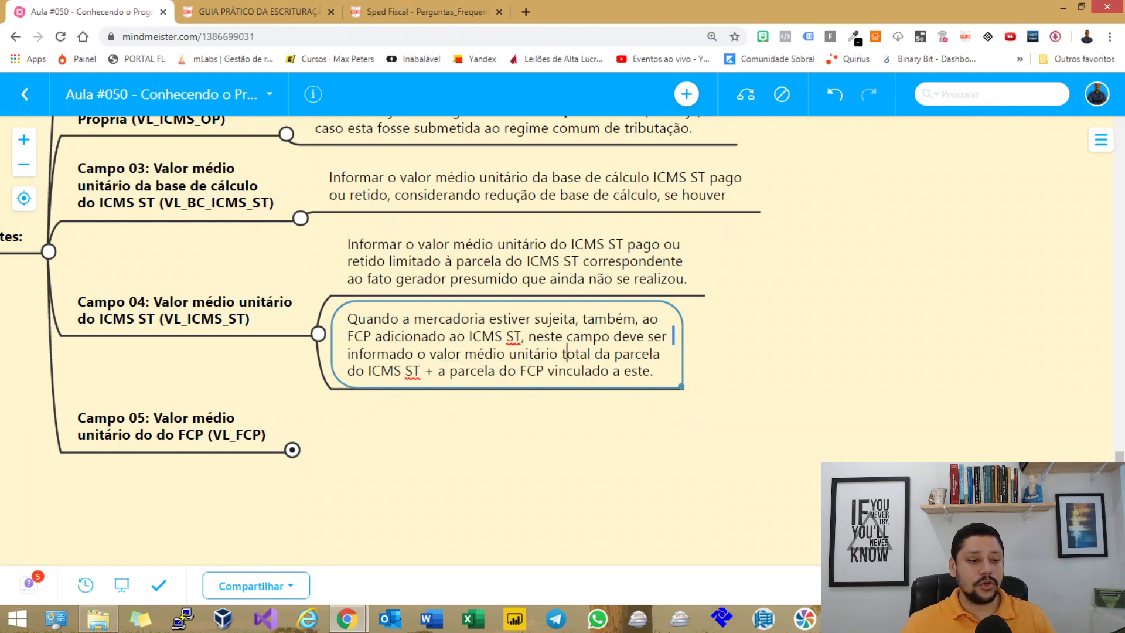
Step: Expand Campo 05 (VL_FCP), select its note and review it alongside the other fields under Informações Relevantes
click(218, 316)
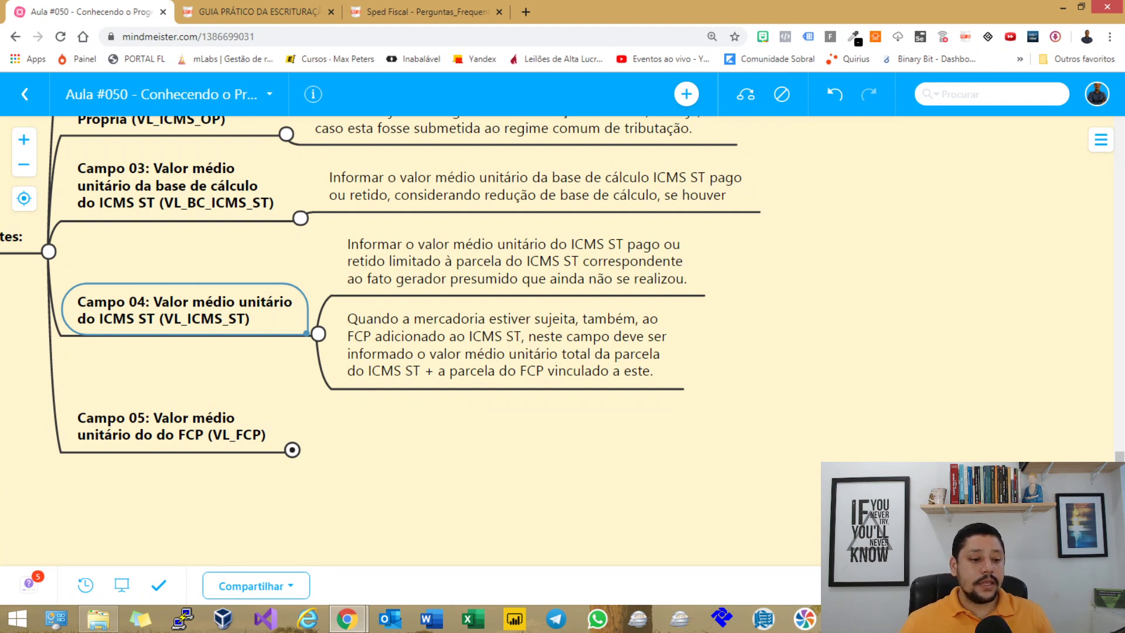
click(232, 434)
click(292, 449)
scroll(292, 450, down, 3)
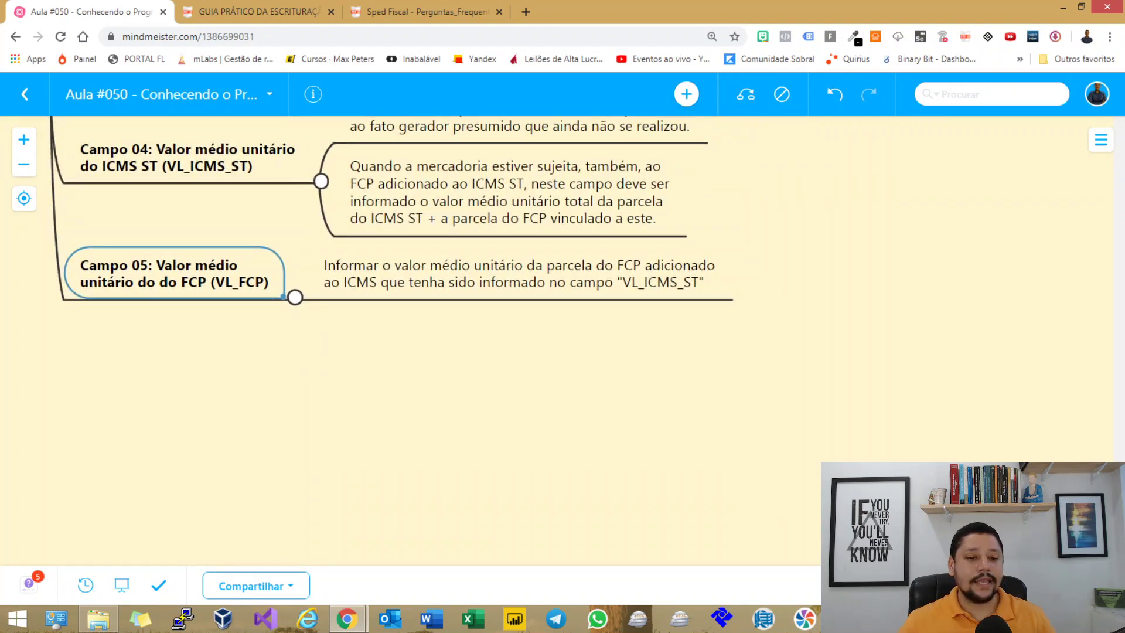
key(Right)
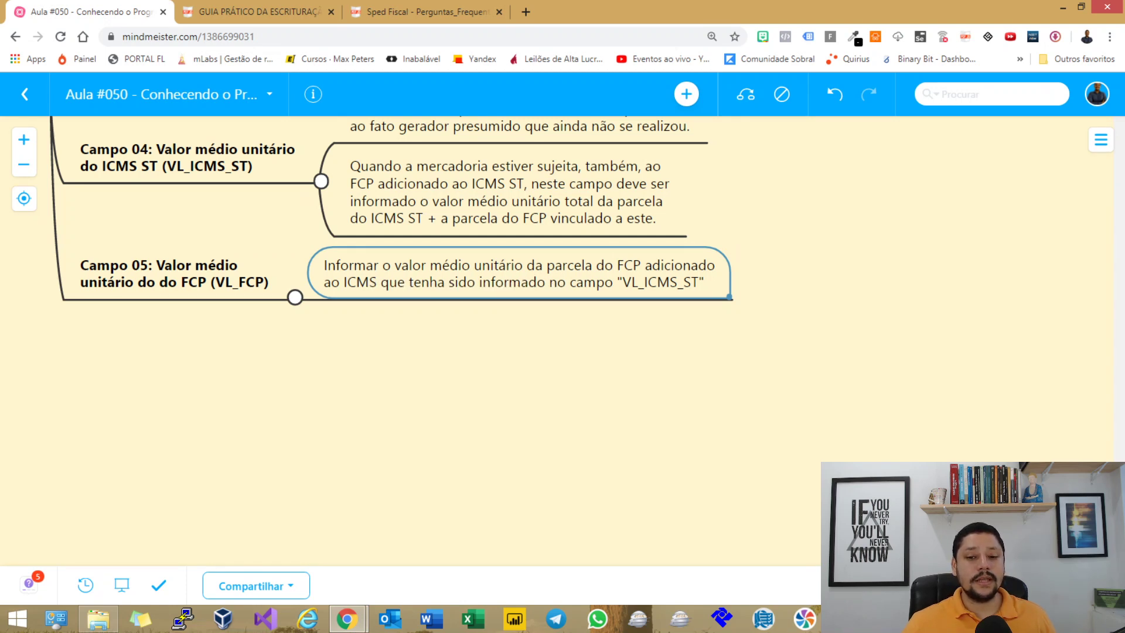
drag(562, 340, 509, 420)
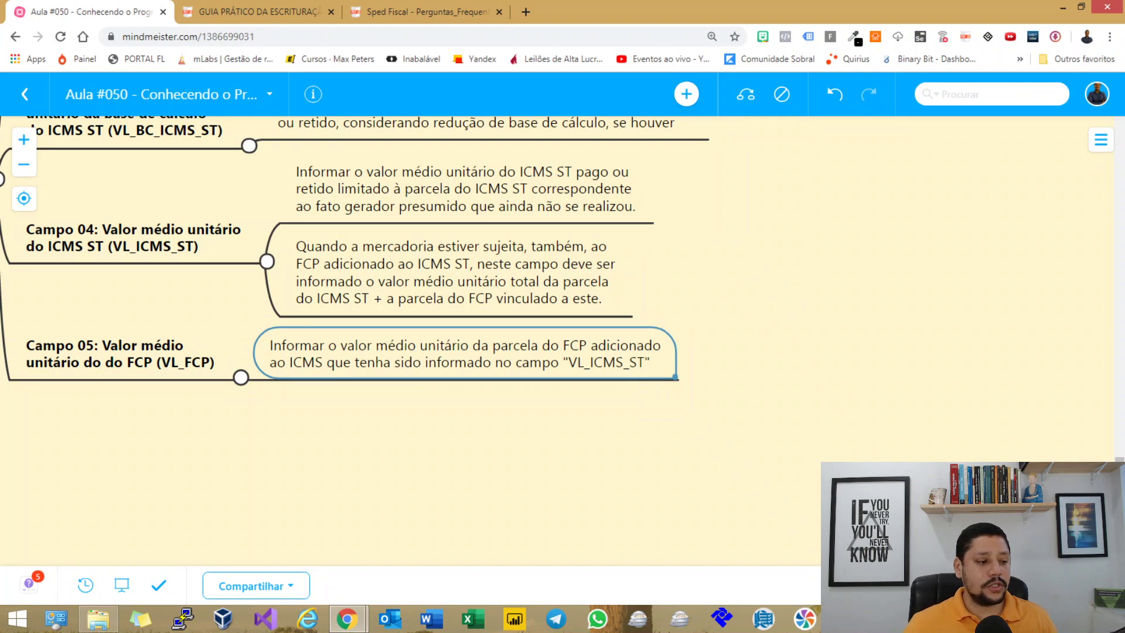
drag(410, 445, 649, 456)
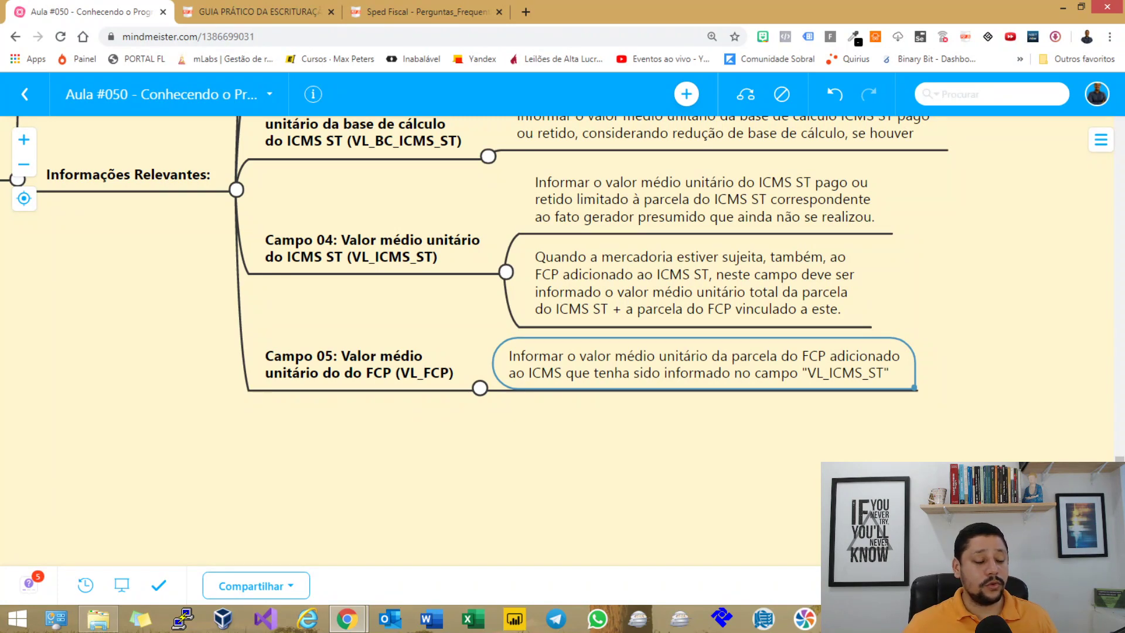
scroll(446, 340, up, 4)
scroll(445, 339, down, 3)
drag(410, 445, 589, 441)
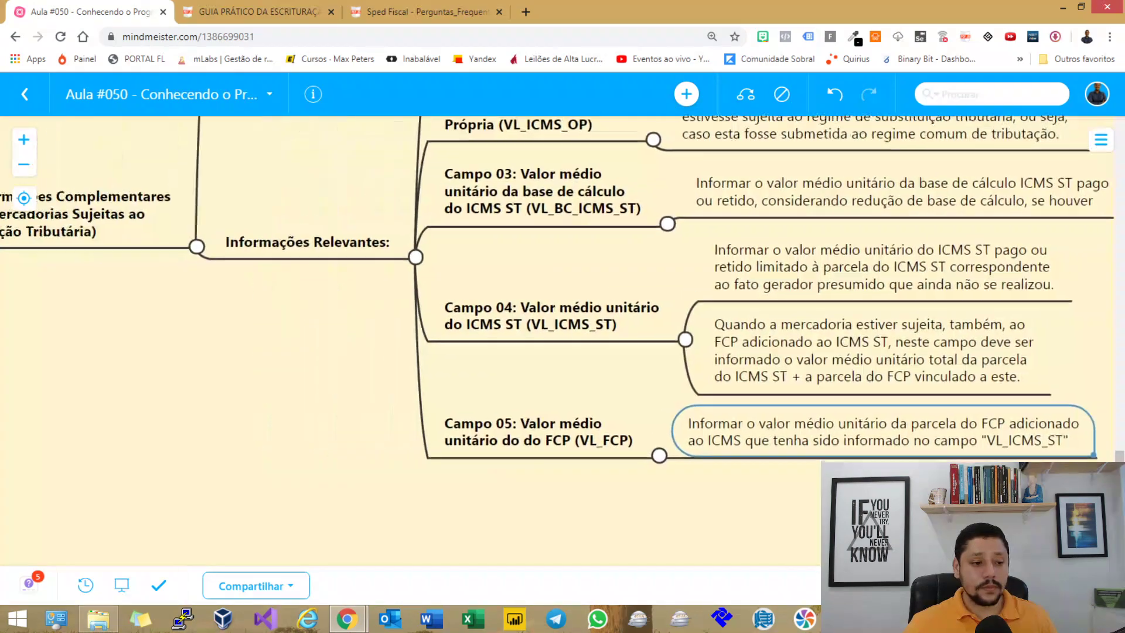
Step: Locate the Registro H990 (Encerramento do Bloco H) topic in the mind map and expand its branch
drag(234, 351, 788, 413)
scroll(563, 340, up, 8)
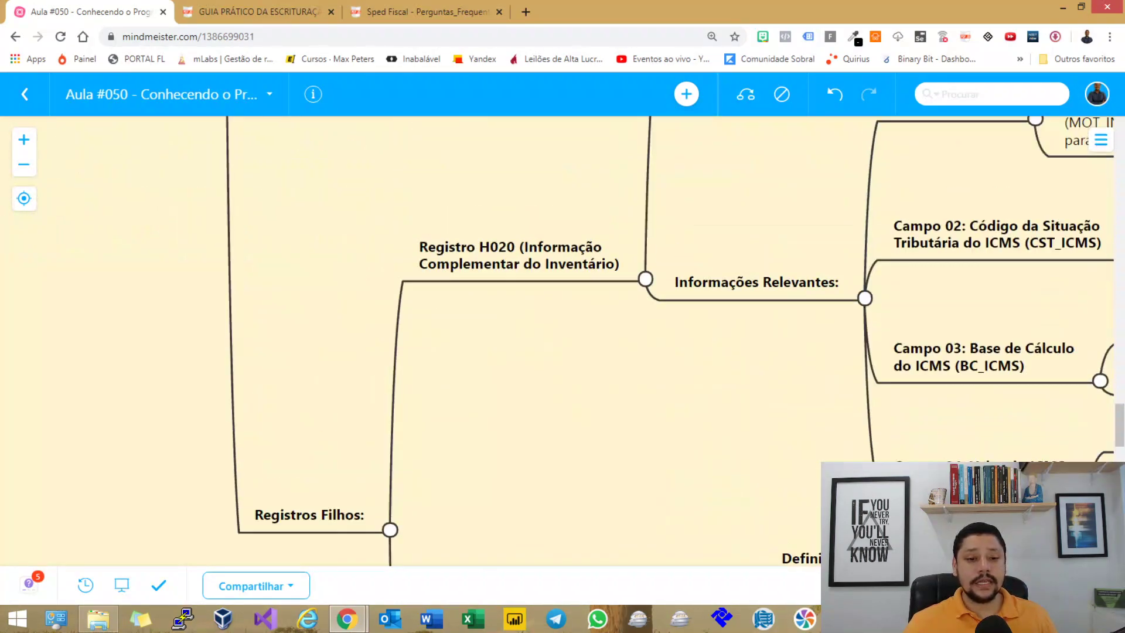
scroll(563, 339, up, 10)
scroll(563, 340, left, 6)
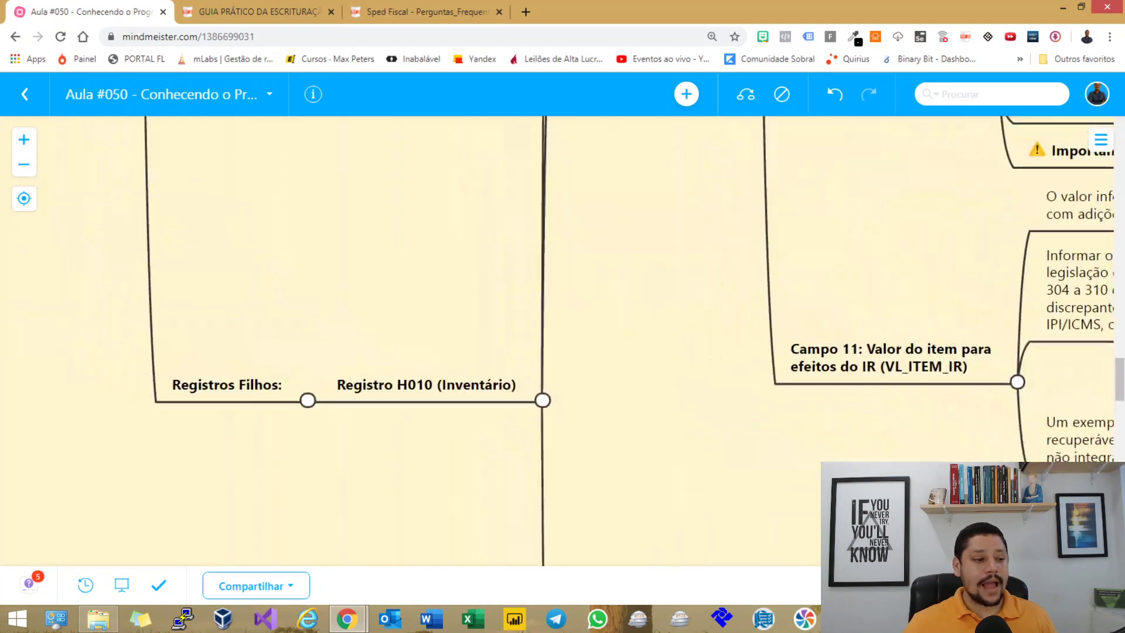
scroll(562, 340, down, 10)
scroll(562, 340, right, 2)
scroll(562, 339, left, 10)
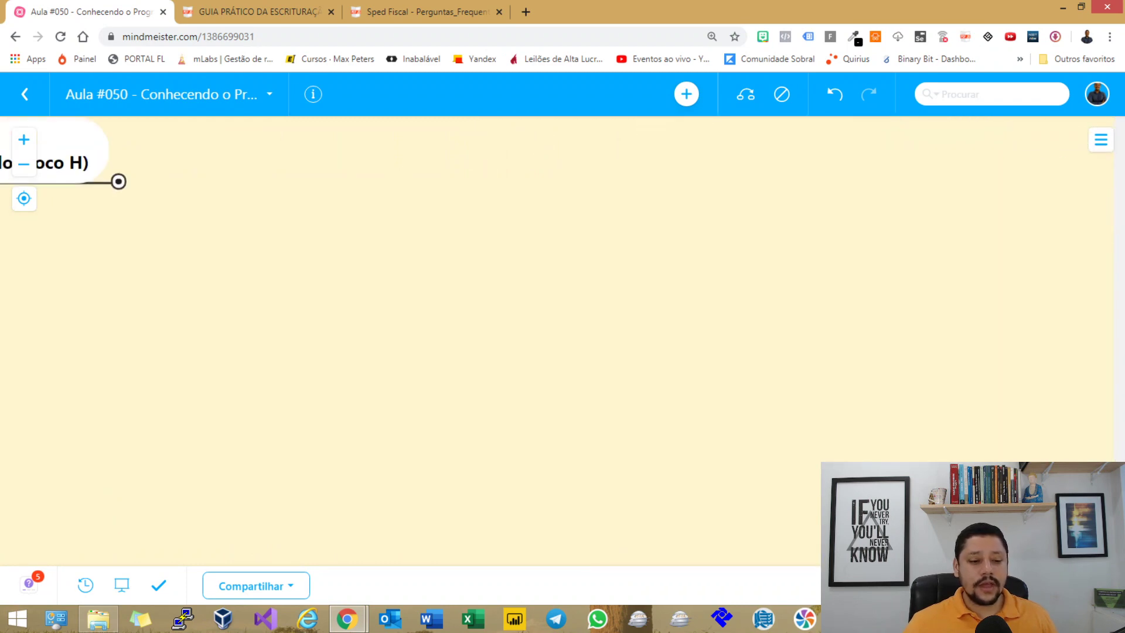
scroll(563, 340, left, 10)
scroll(562, 340, up, 4)
scroll(562, 339, right, 4)
scroll(563, 340, down, 2)
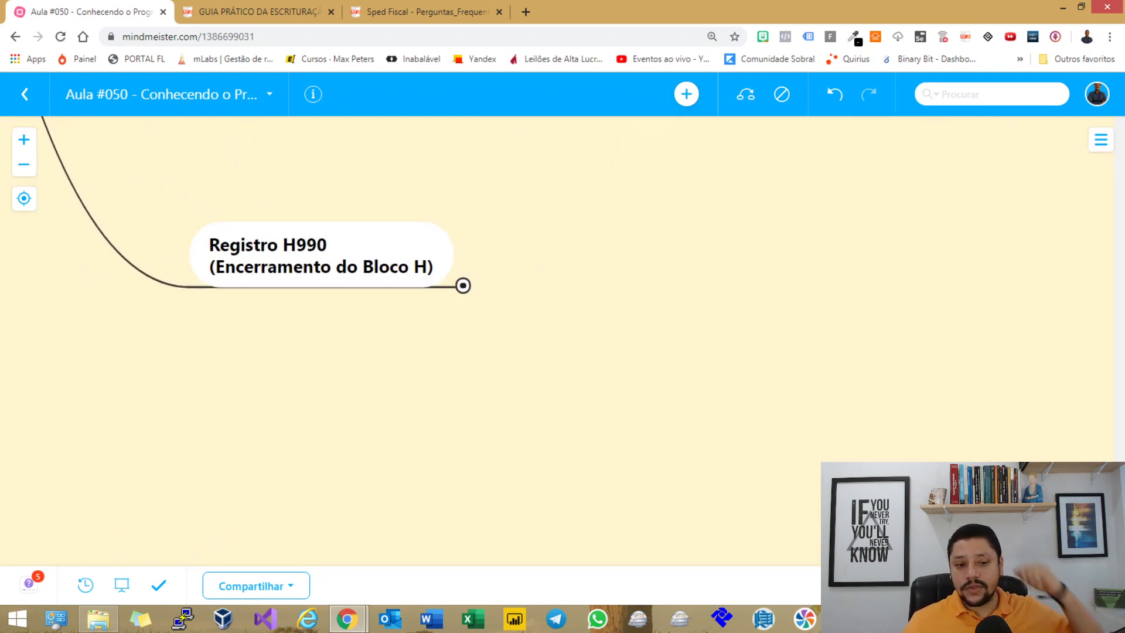
key(space)
key(space)
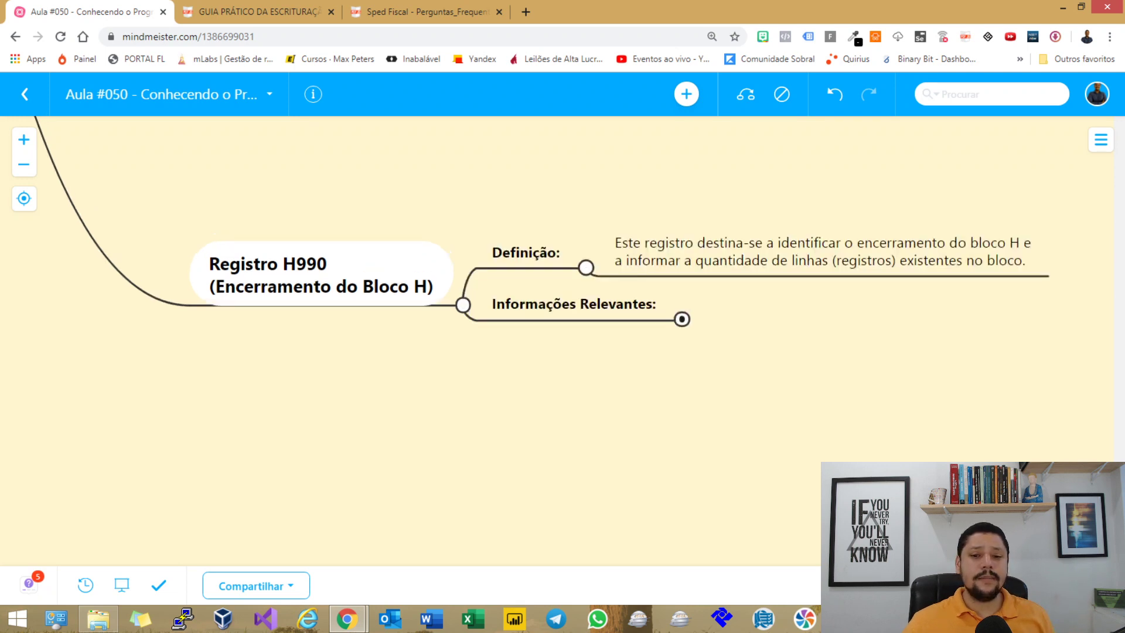
Step: Highlight the definition note of Registro H990 for reading
scroll(563, 339, right, 5)
click(542, 220)
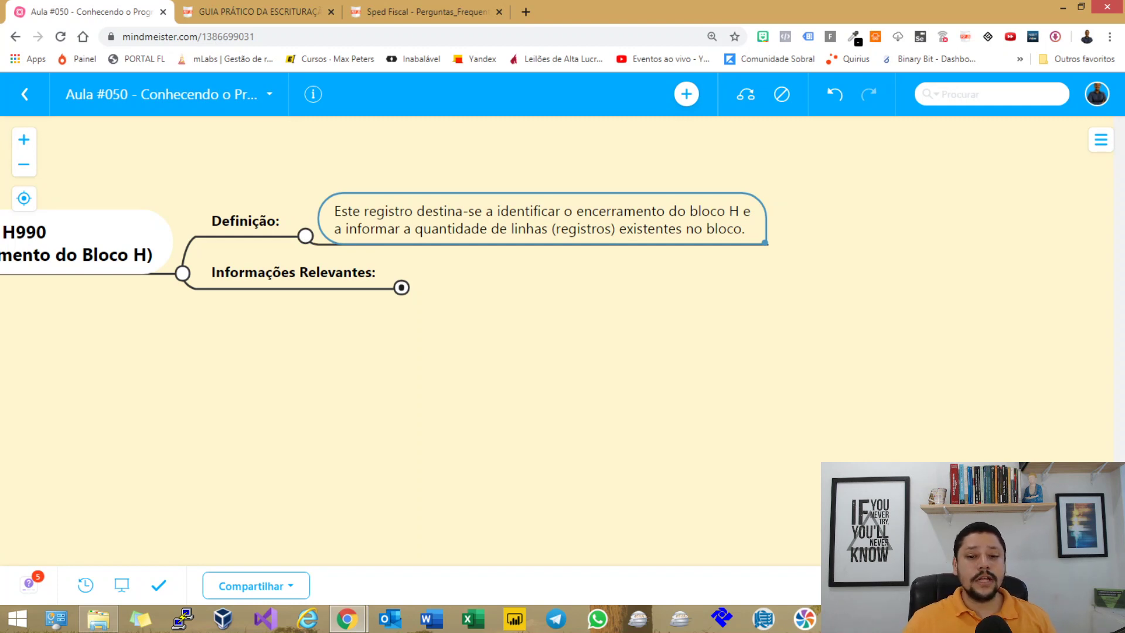
key(F2)
key(Escape)
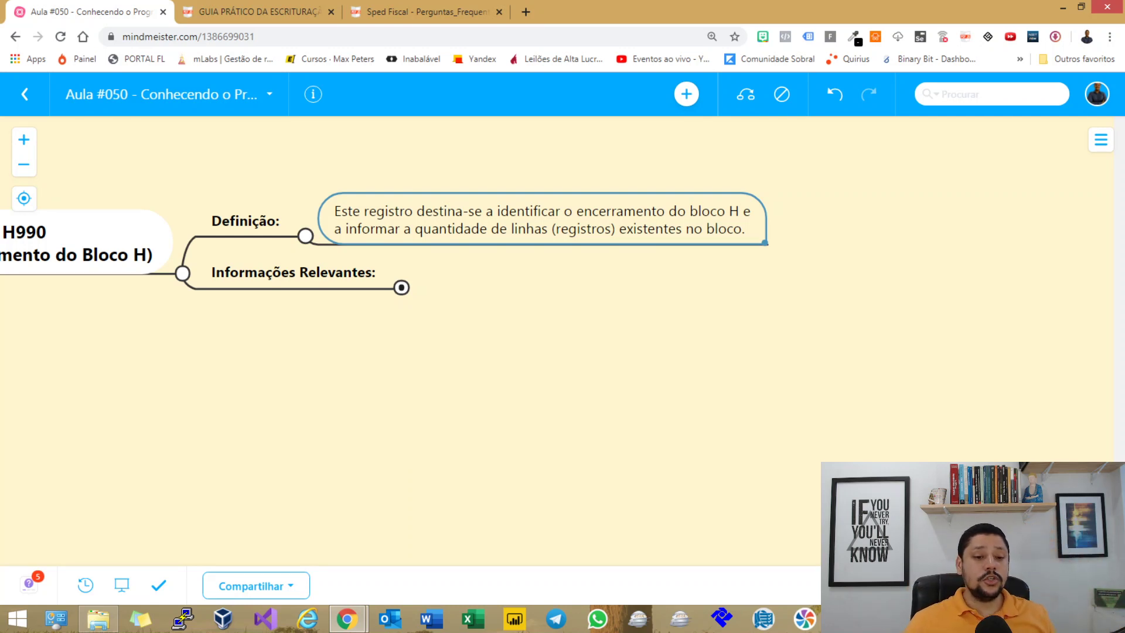
Step: Expand Informações Relevantes under Registro H990 and highlight its notes on the line quantity and the QTD_LIN_H field
click(402, 287)
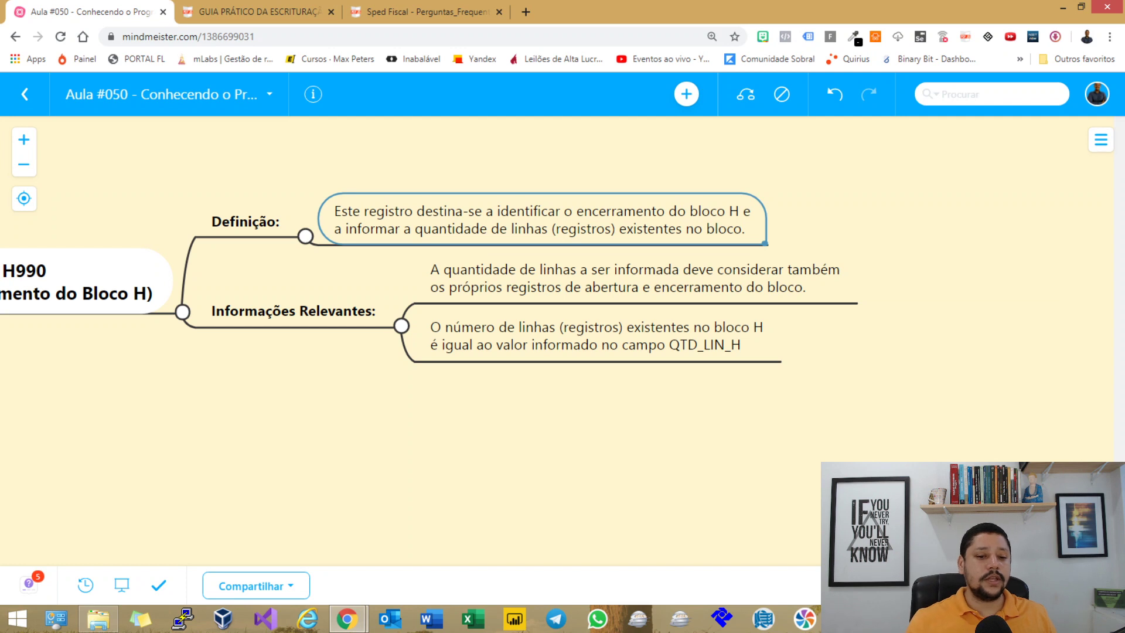
key(Down)
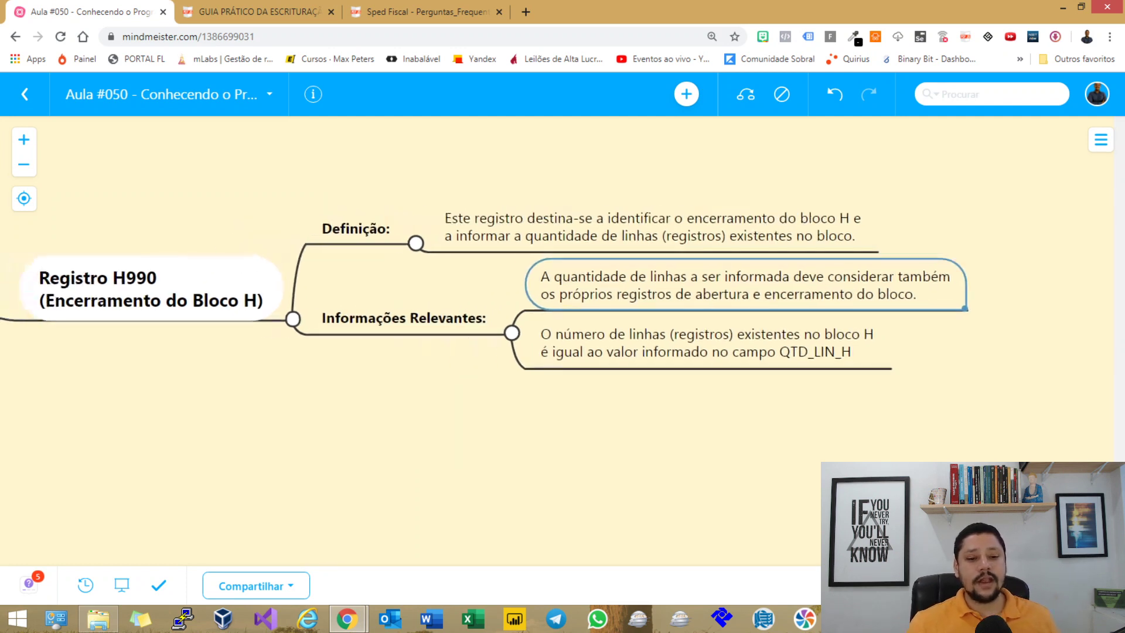
key(F2)
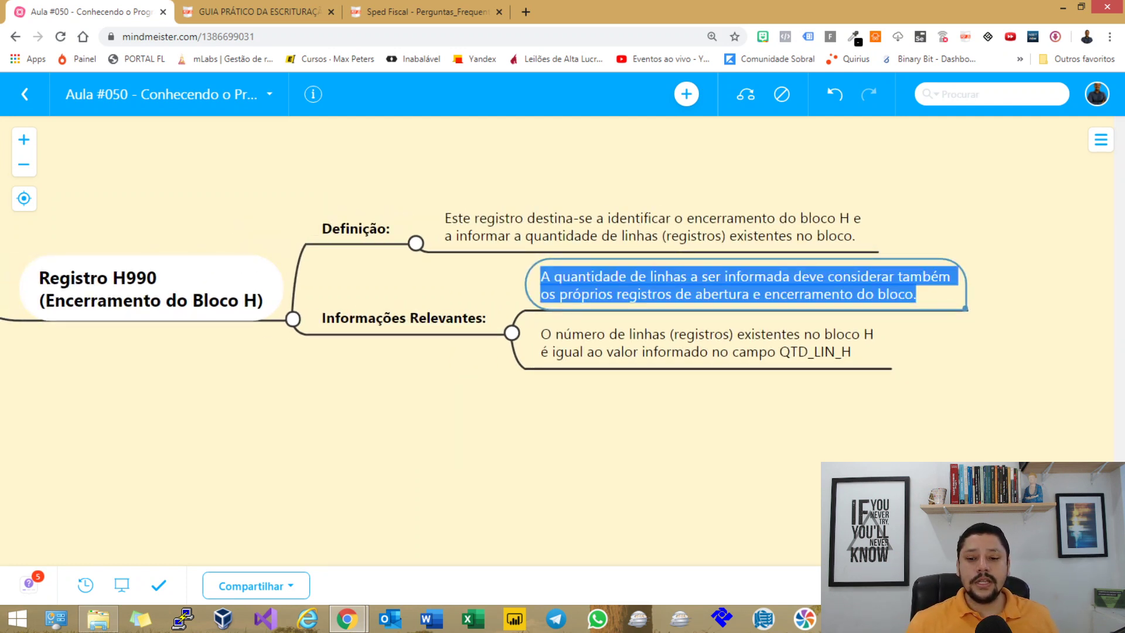
key(Escape)
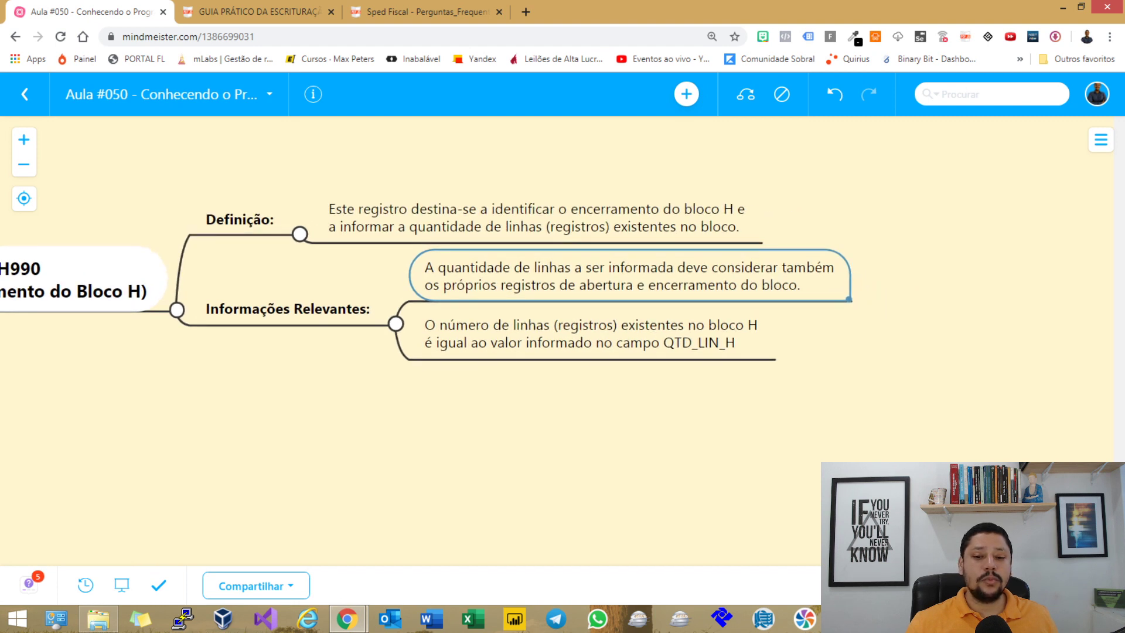
key(ctrl+a)
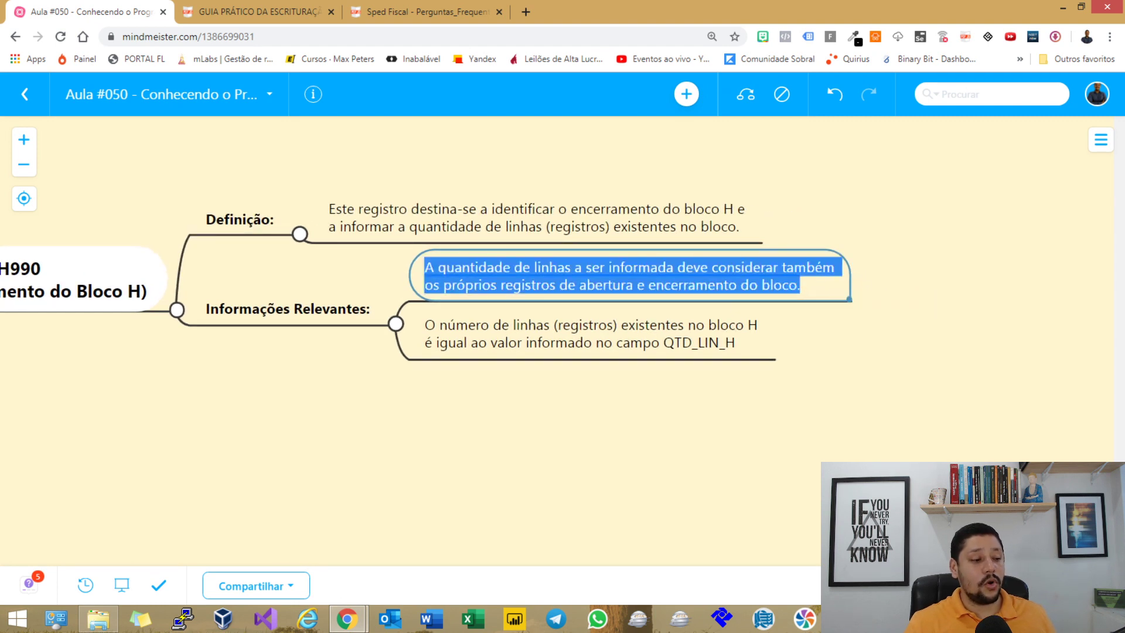
click(629, 342)
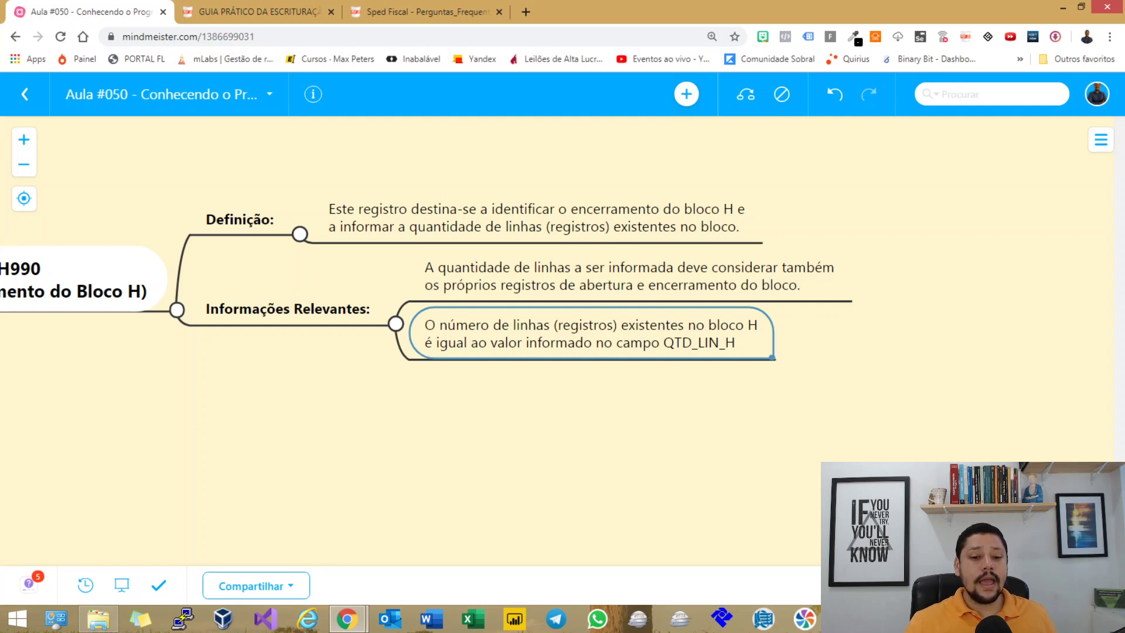
double_click(476, 343)
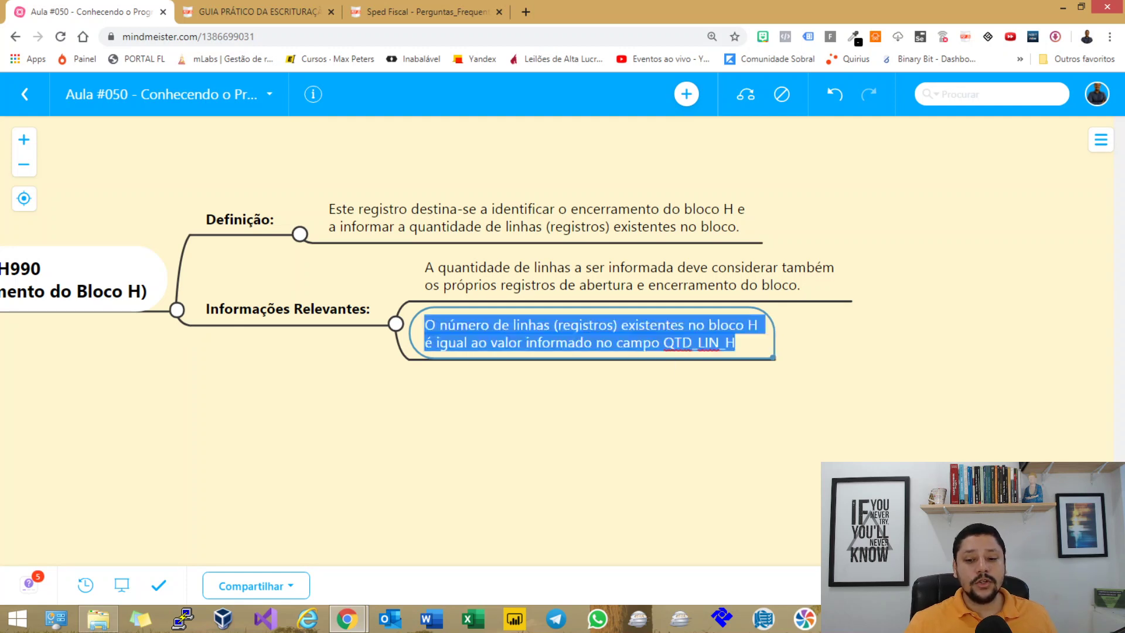
click(735, 343)
key(Return)
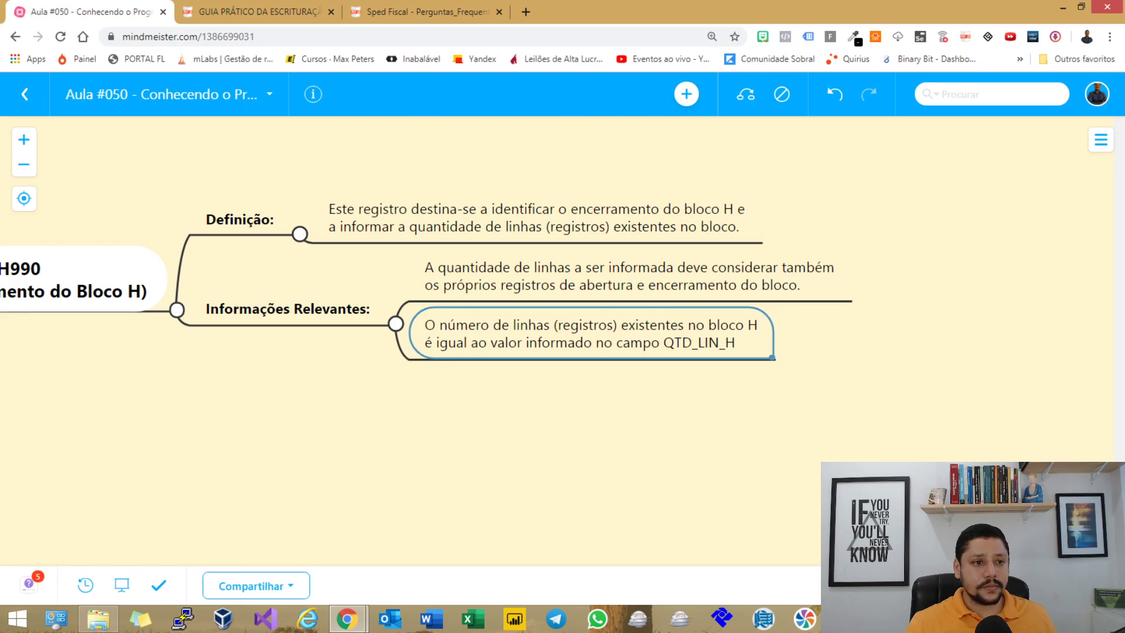
Step: Switch to the Guia Prático PDF and examine the QTD_LIN_H field in the Registro H990 section on page 223
click(258, 11)
scroll(562, 351, down, 20)
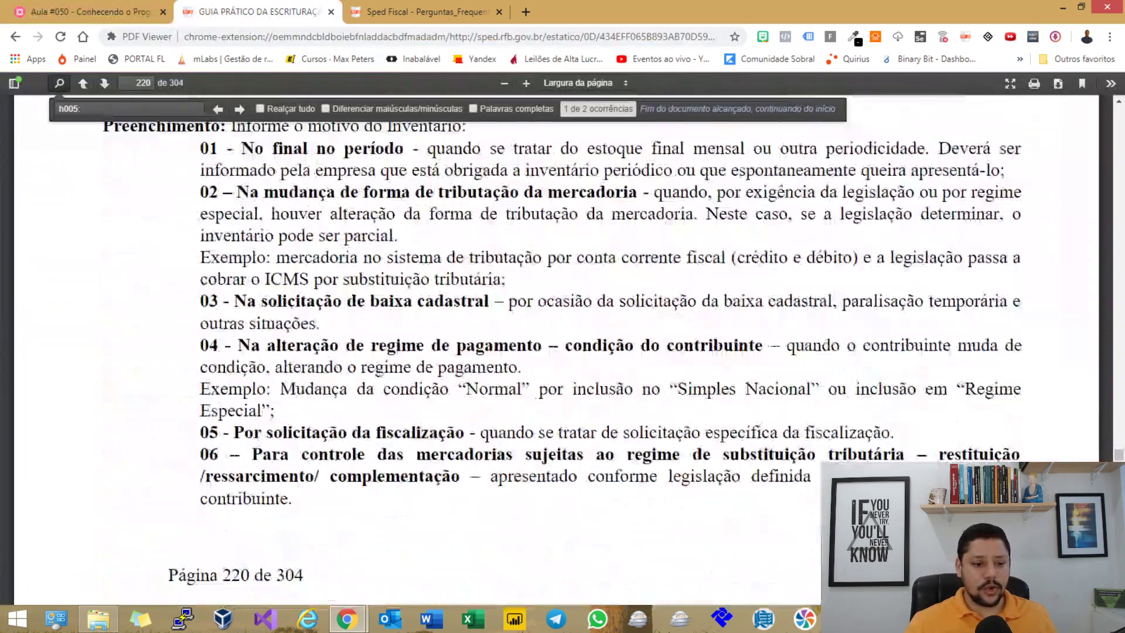
scroll(563, 352, down, 20)
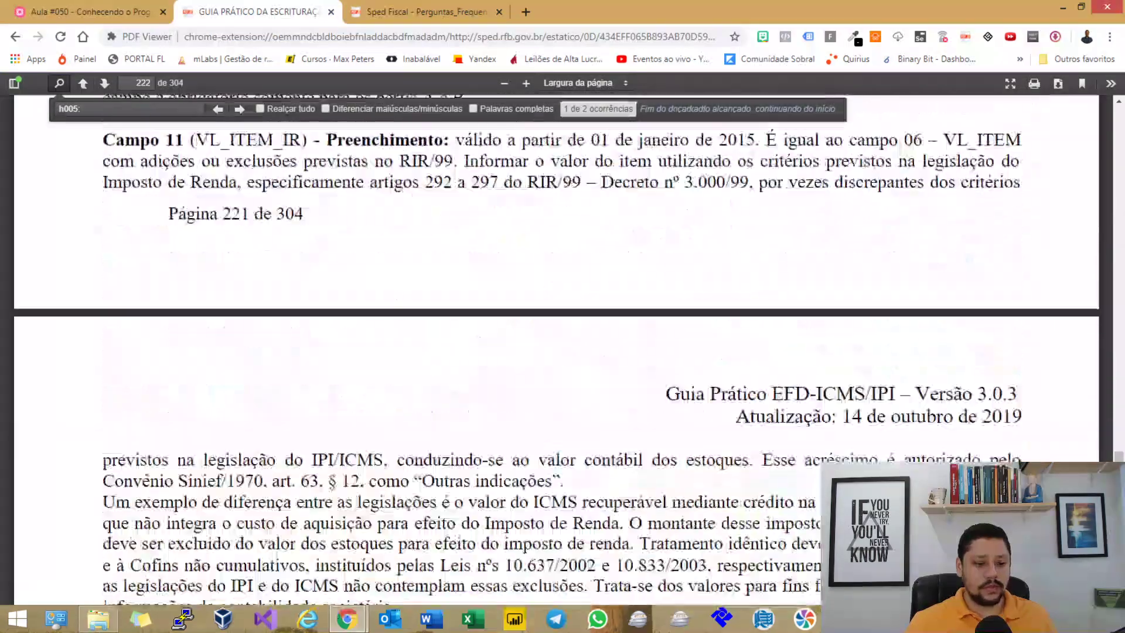
scroll(562, 351, down, 15)
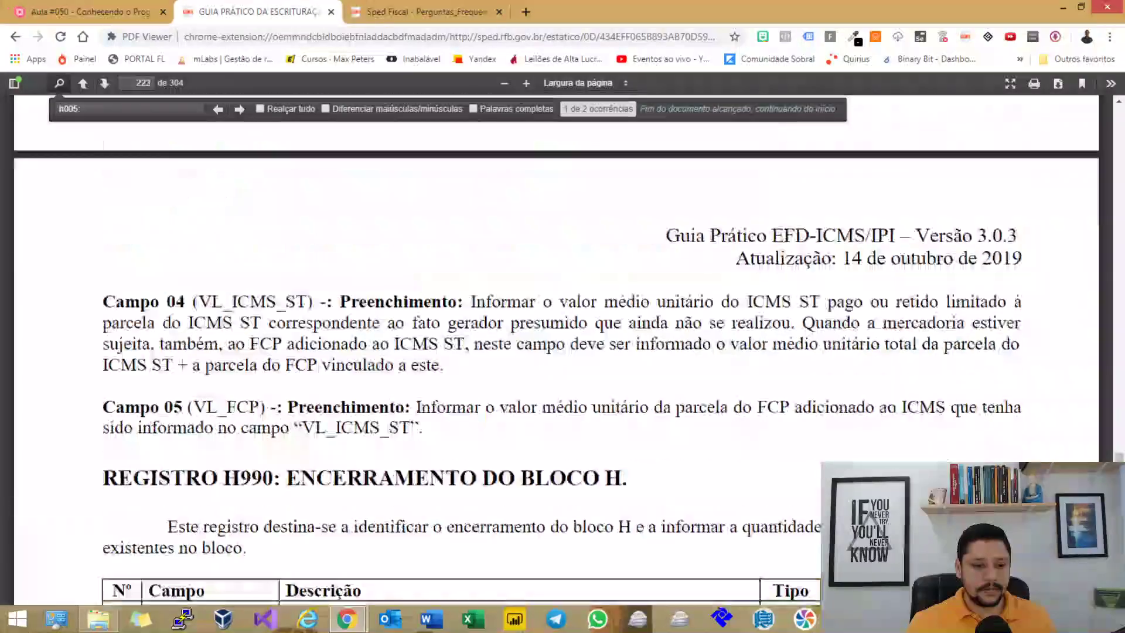
scroll(563, 352, down, 3)
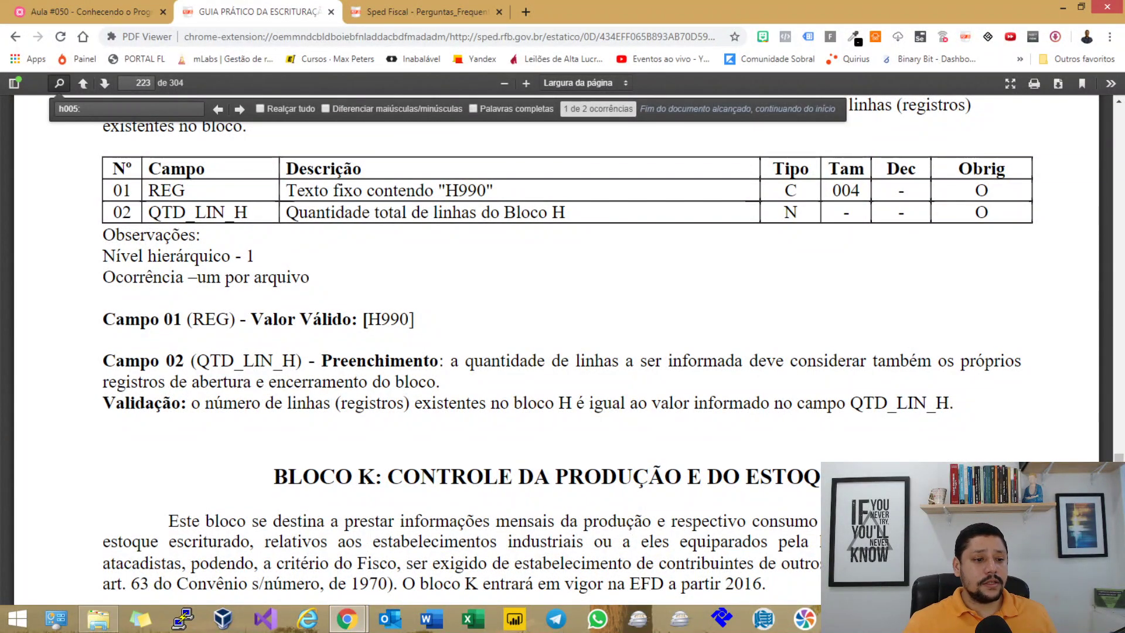
drag(490, 212, 547, 212)
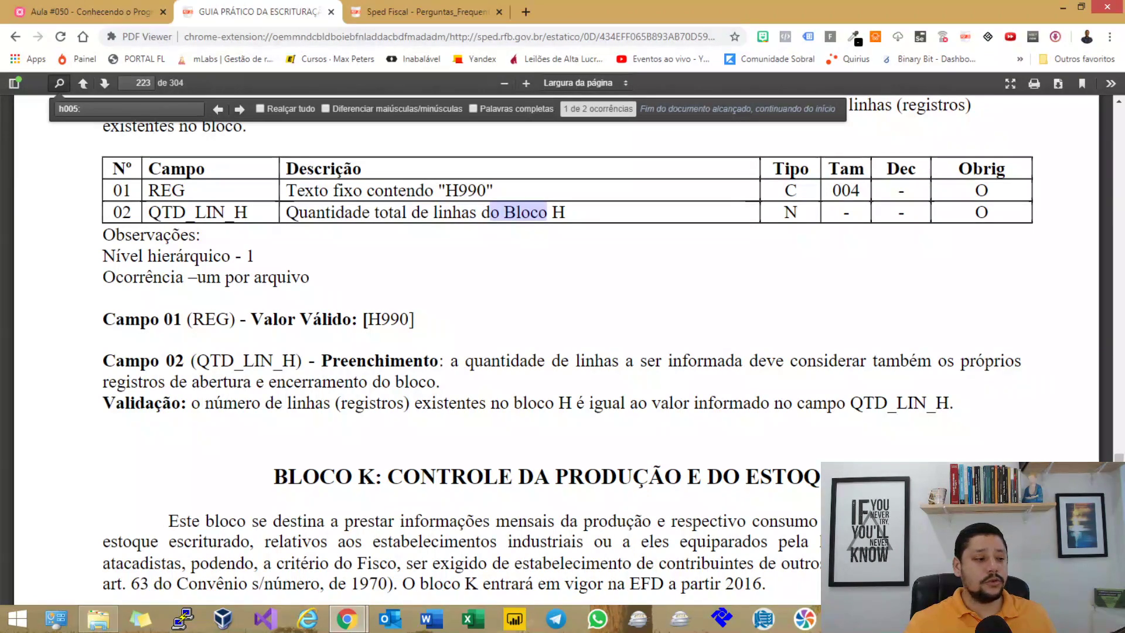
click(547, 212)
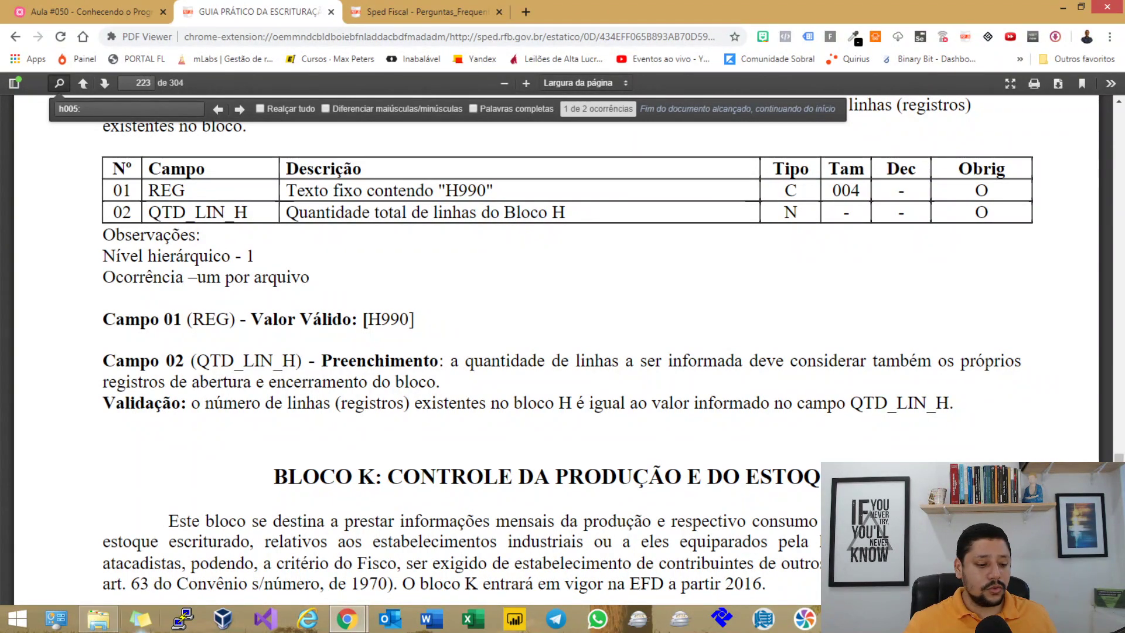
Step: Open the SpedEFD "Remessa de arquivo original-mar2020" text file from the desktop folder in Notepad and maximize it
click(98, 618)
double_click(343, 550)
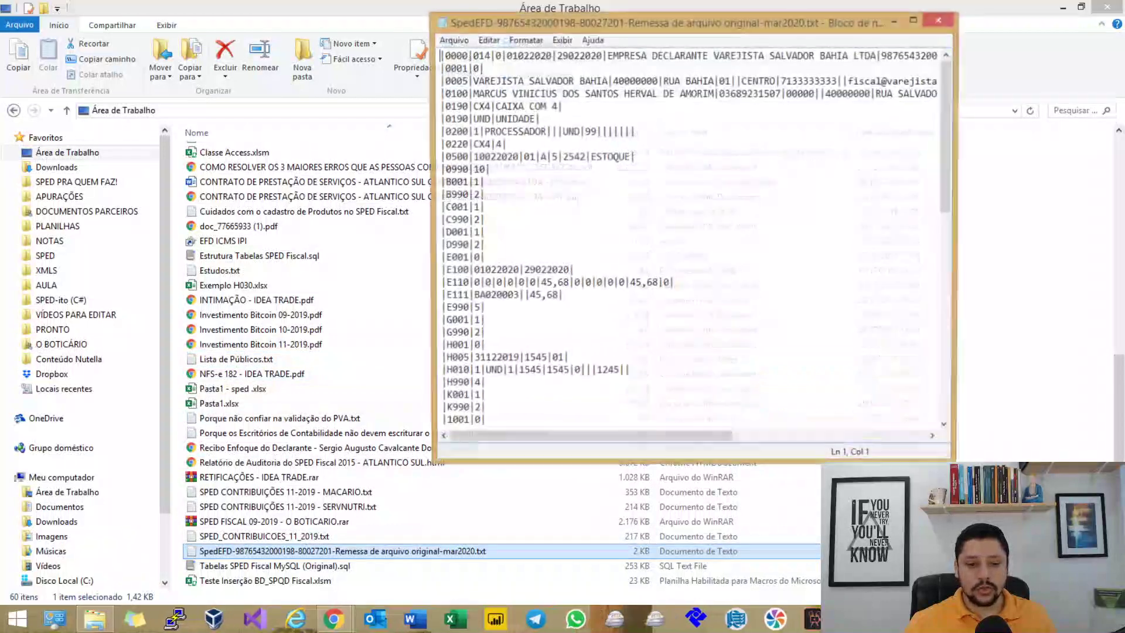
click(914, 19)
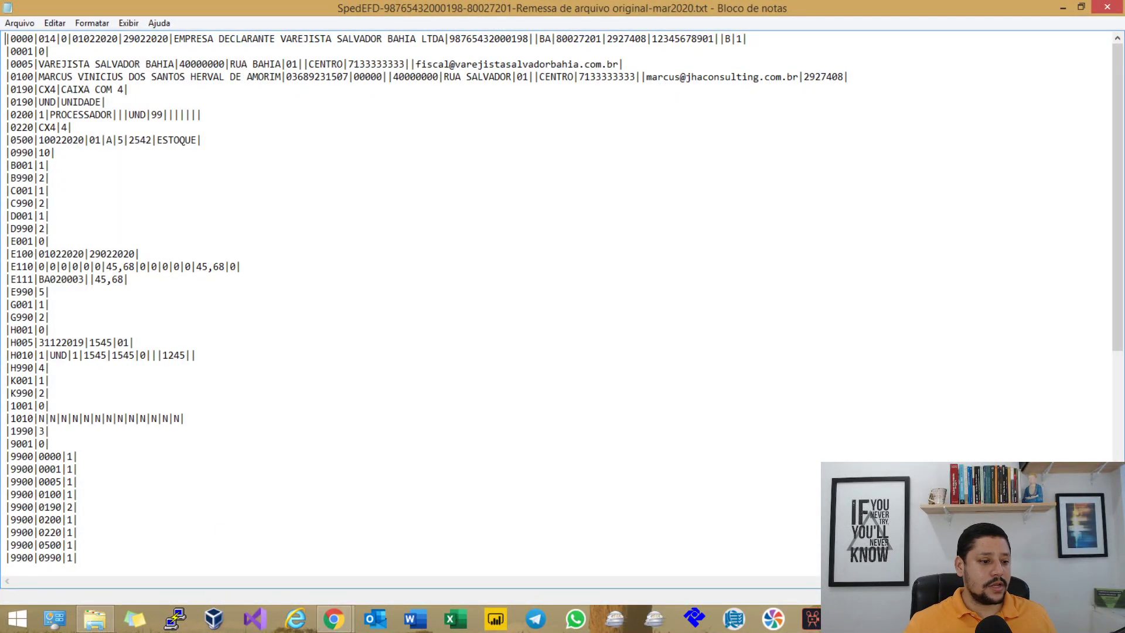
Step: Highlight the Block H lines from H001 to H990, plus the line quantity in the H990 record
drag(11, 329, 51, 368)
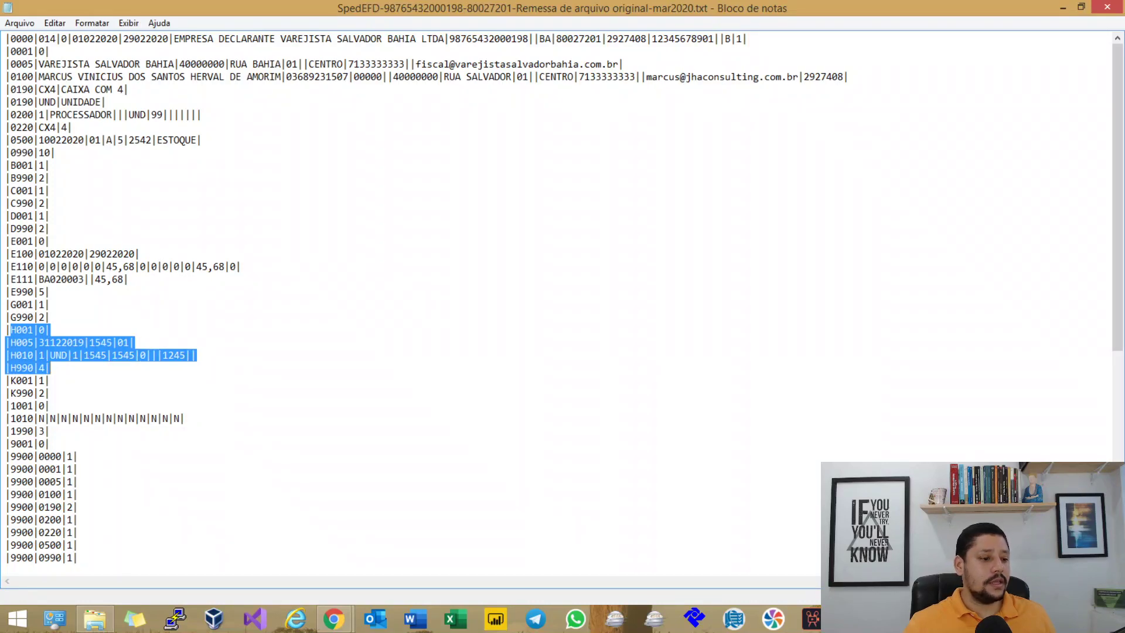
drag(4, 330, 51, 368)
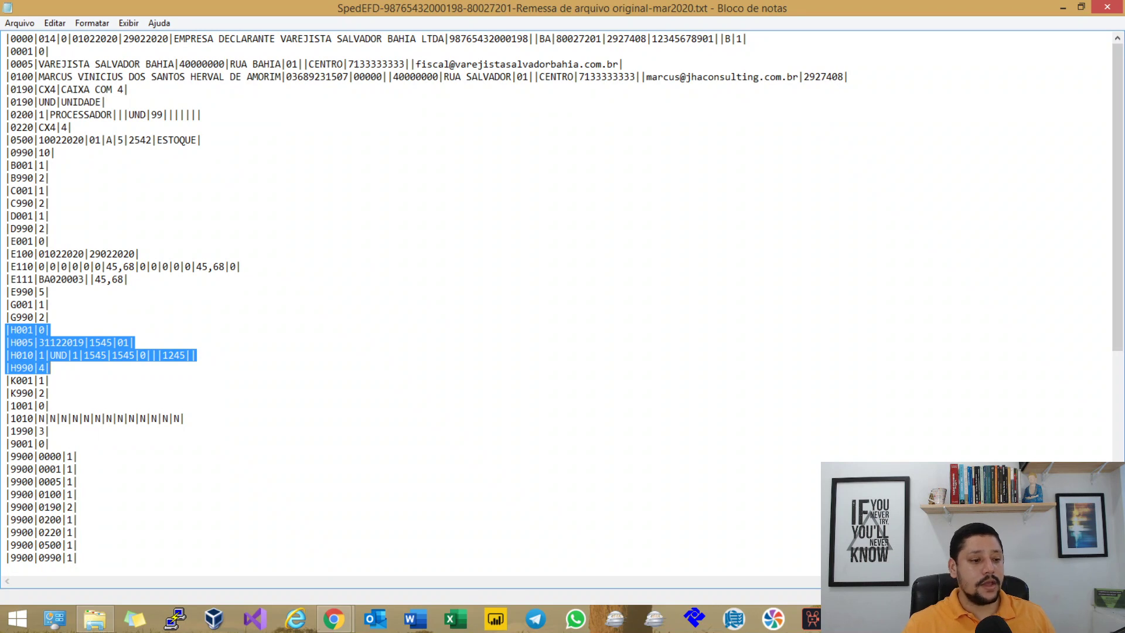
drag(39, 330, 45, 330)
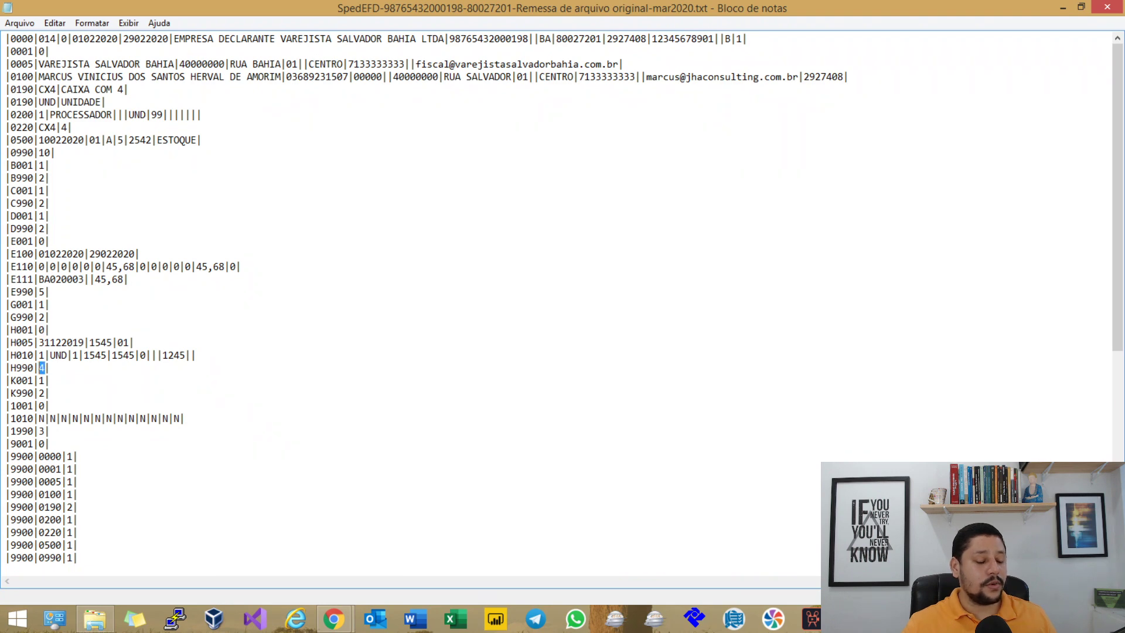
Step: Return to the mind map in the browser and look back from Registro H990 up to the Registro H020 branch
key(alt+Tab)
key(alt+Tab)
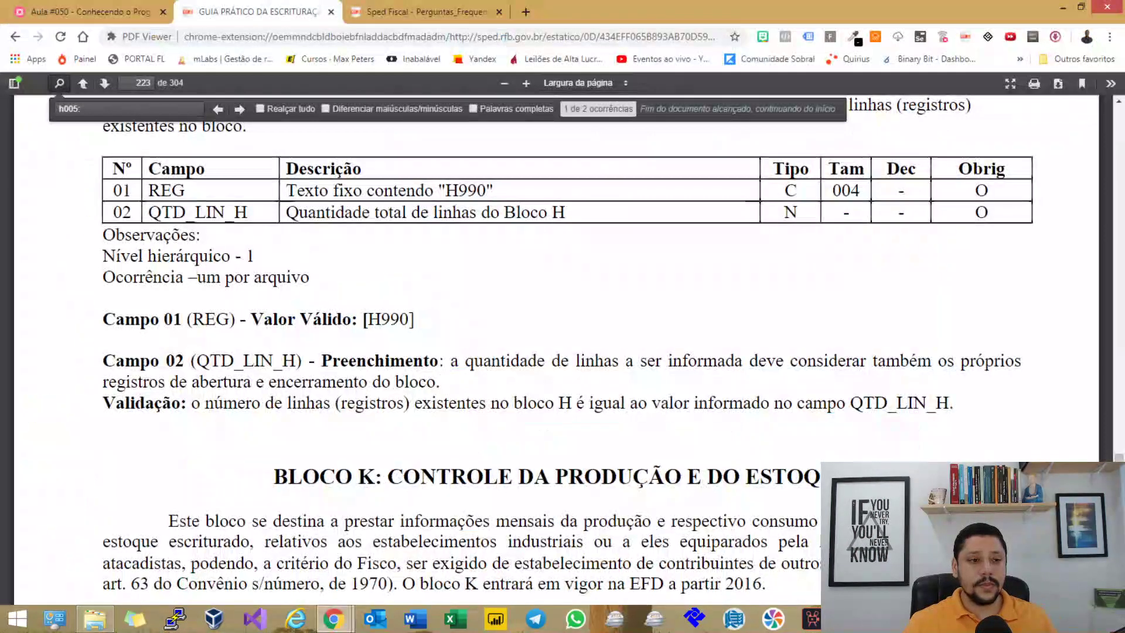
click(88, 12)
drag(352, 246, 385, 294)
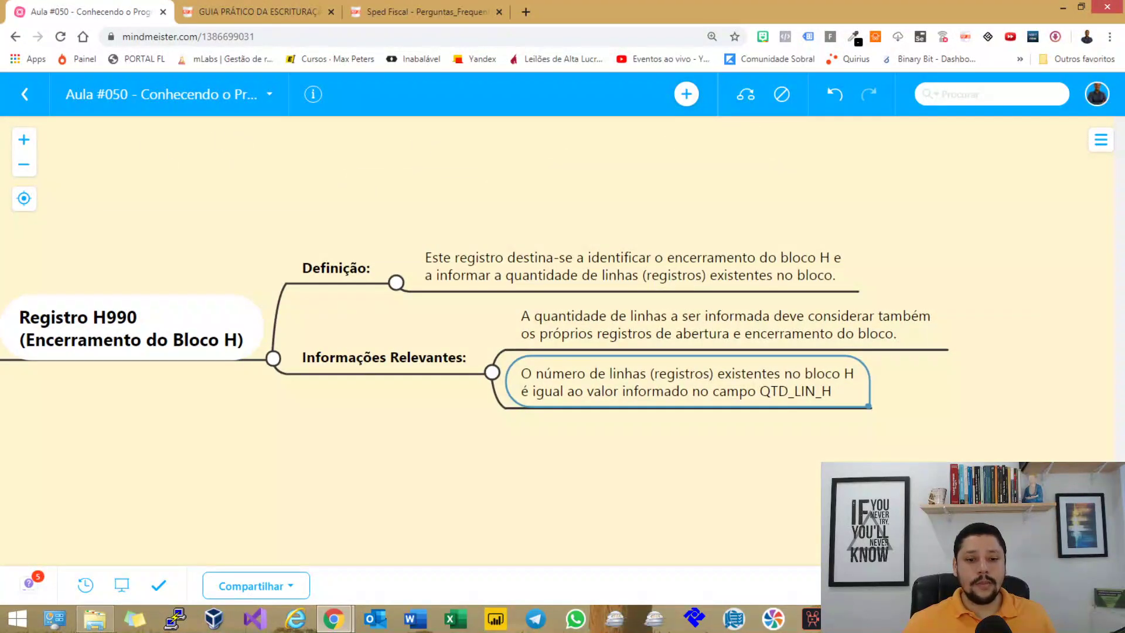
scroll(556, 340, up, 10)
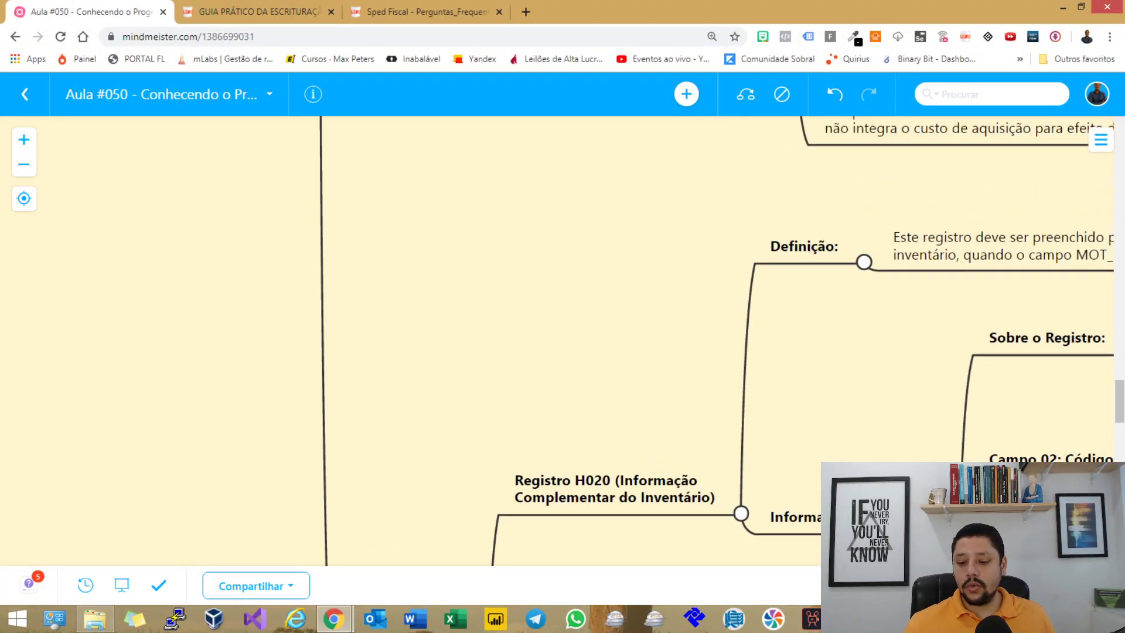
Step: Switch to Sped Fiscal, try to close the H005 Totais do Inventário form, and return to the mind map
key(alt+Tab)
click(591, 379)
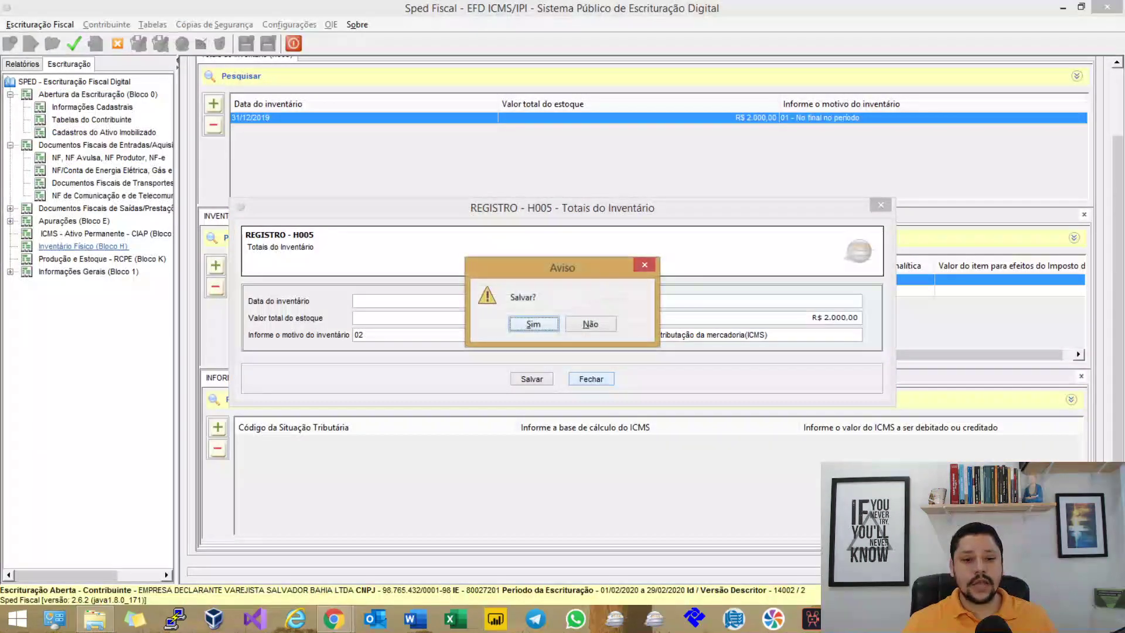
key(alt+Tab)
key(alt+Tab)
key(alt+Tab)
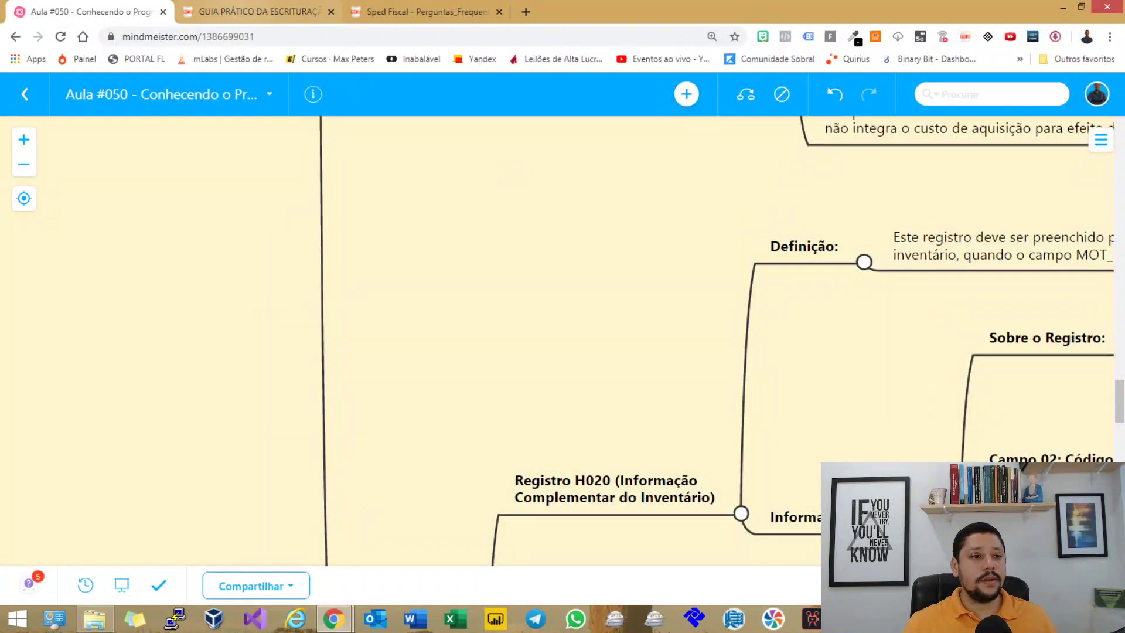
Step: Open the Sped Fiscal Perguntas Frequentes PDF and find section 4 - Inventário, question 4.1.1
key(ctrl+Tab)
key(ctrl+Tab)
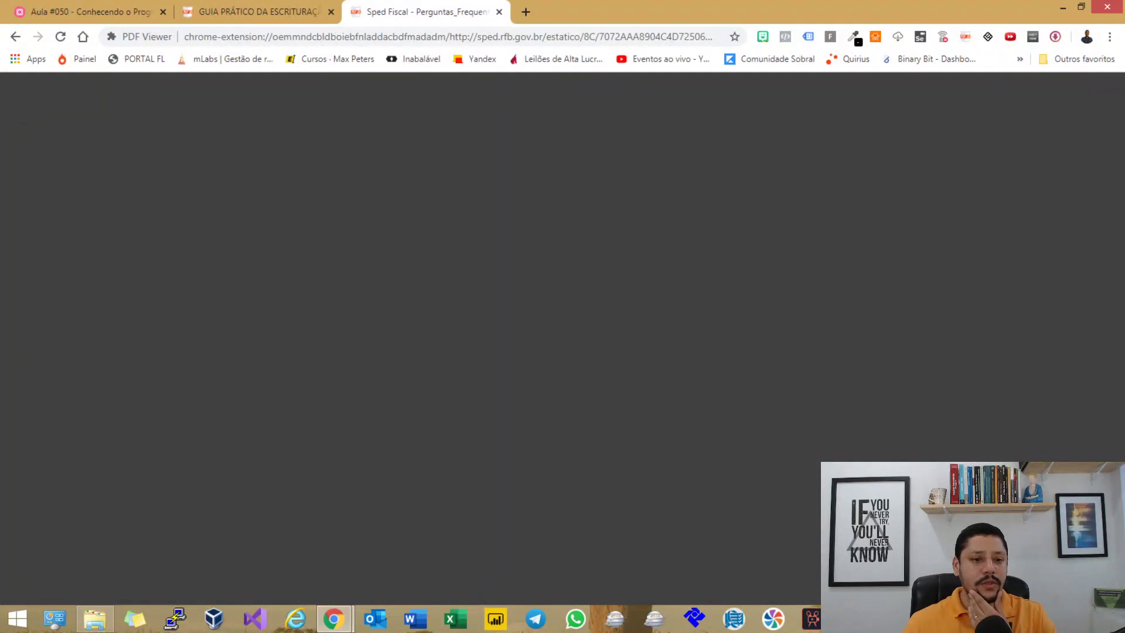
scroll(806, 265, down, 3)
scroll(806, 265, up, 9)
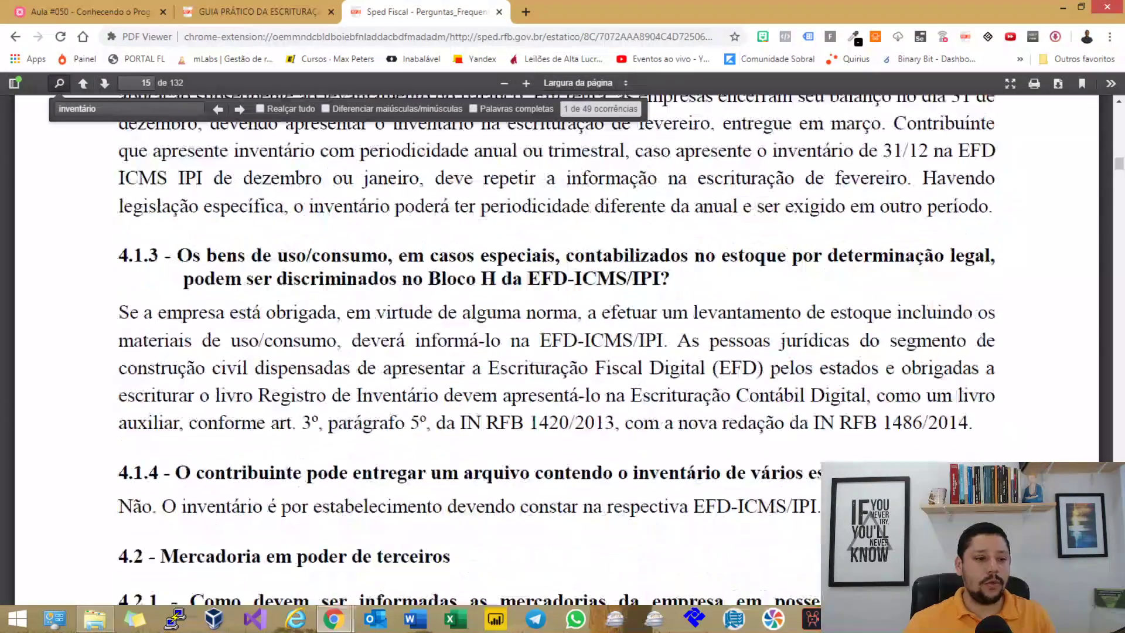
scroll(556, 352, up, 15)
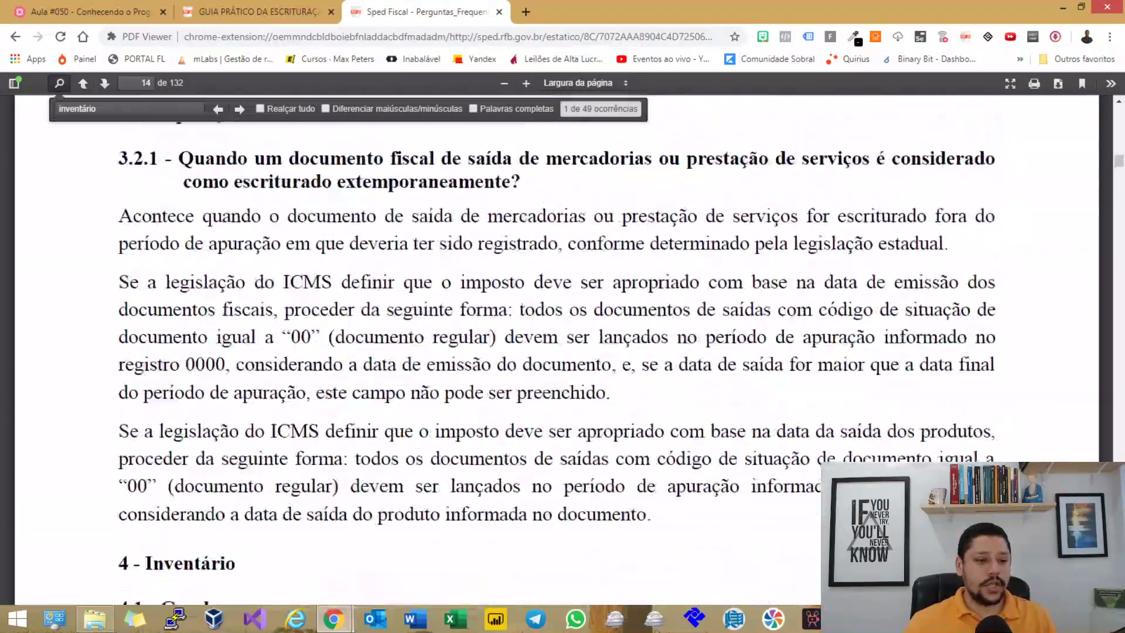
scroll(557, 351, down, 6)
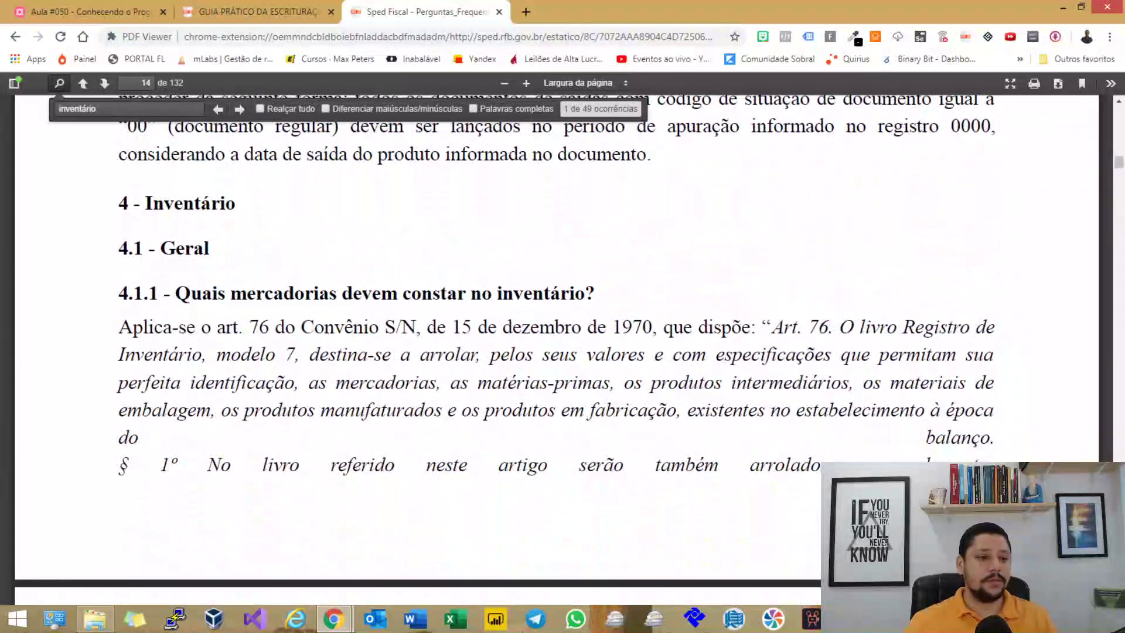
Step: Highlight FAQ question 4.1.1 and its answer, from the Convênio S/N reference through the Art. 76 Registro de Inventário text
drag(119, 203, 993, 465)
scroll(557, 352, down, 2)
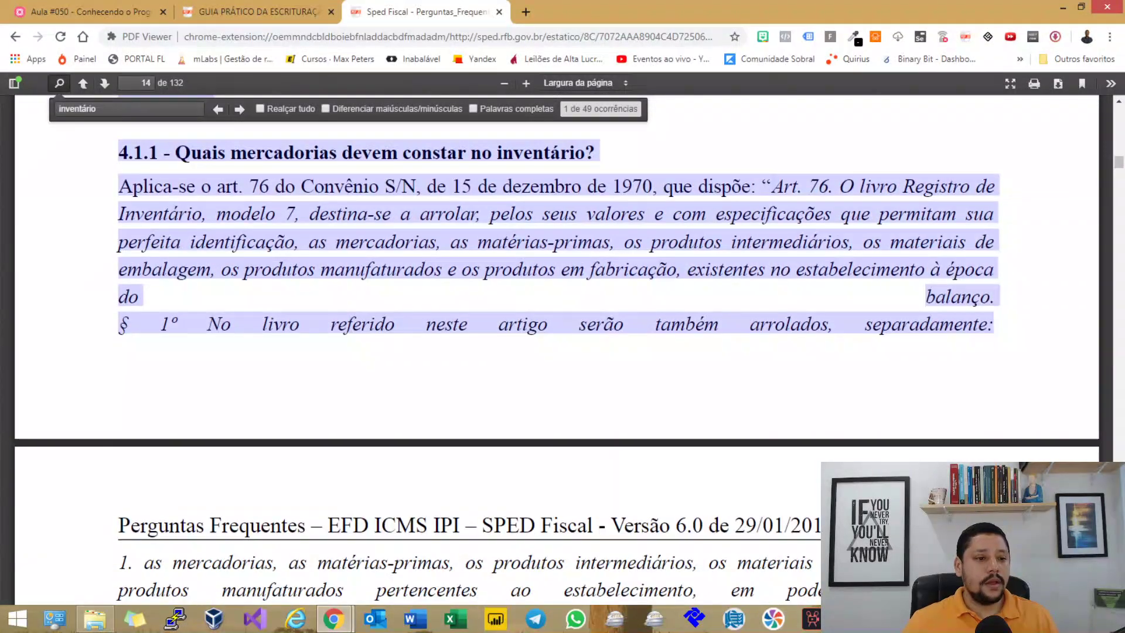
scroll(556, 351, up, 2)
drag(193, 293, 119, 126)
scroll(556, 352, down, 1)
click(585, 293)
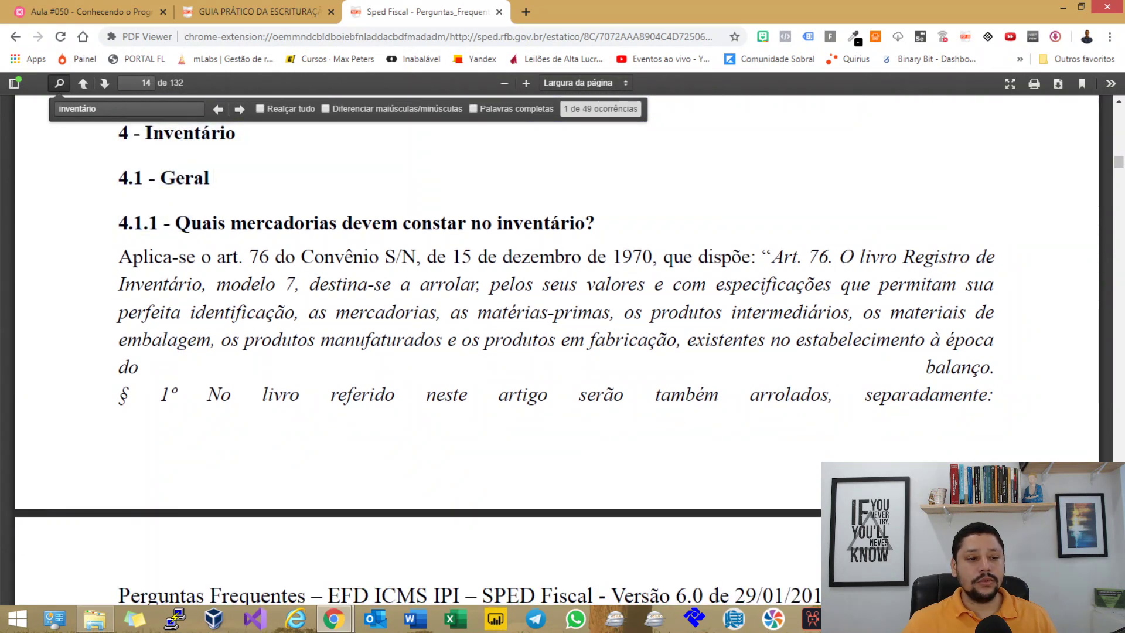
scroll(557, 351, down, 1)
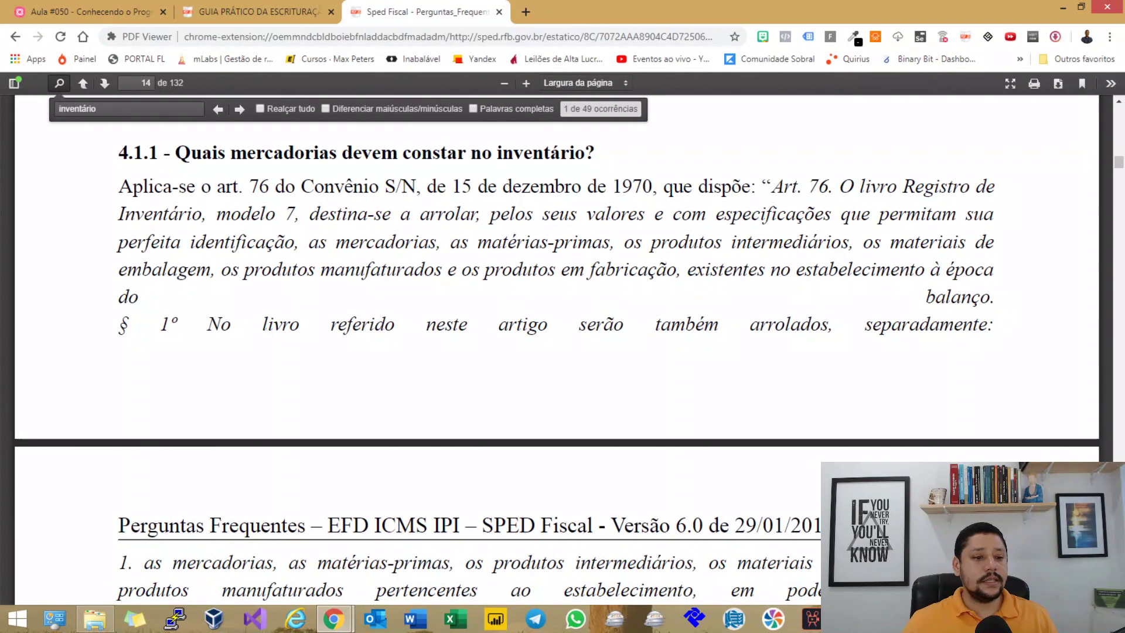
drag(119, 186, 769, 186)
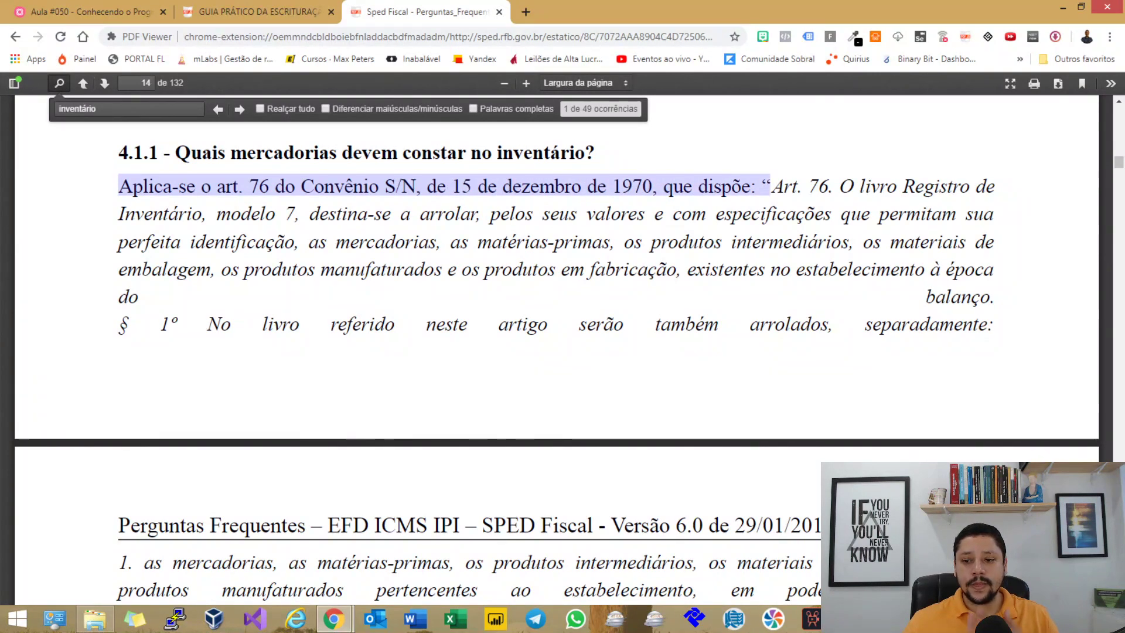
drag(860, 186, 995, 296)
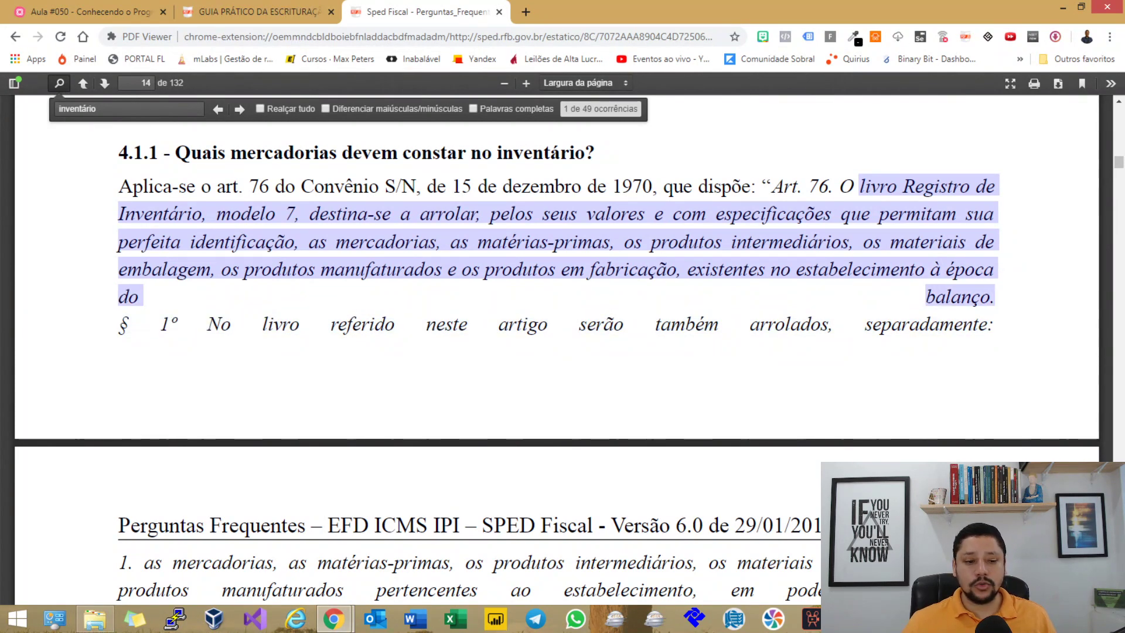
Step: Highlight § 1º of Art. 76 and its items 1 and 2 on goods held by third parties and third-party goods held by the establishment
scroll(556, 352, down, 2)
drag(219, 183, 987, 183)
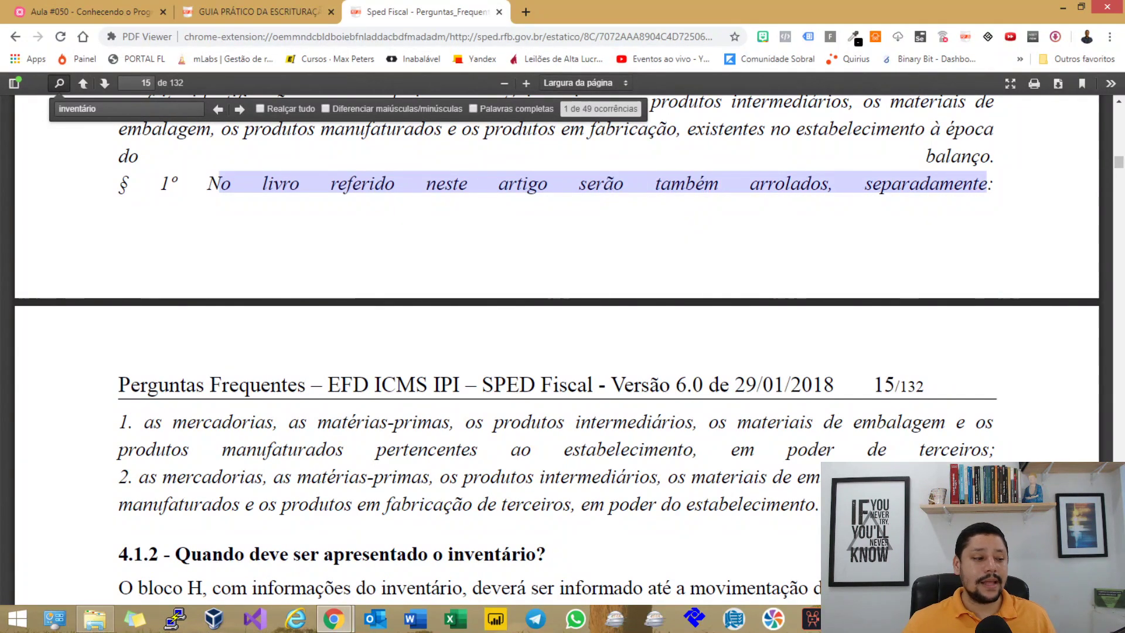
drag(142, 422, 823, 422)
scroll(823, 422, down, 2)
drag(845, 282, 990, 308)
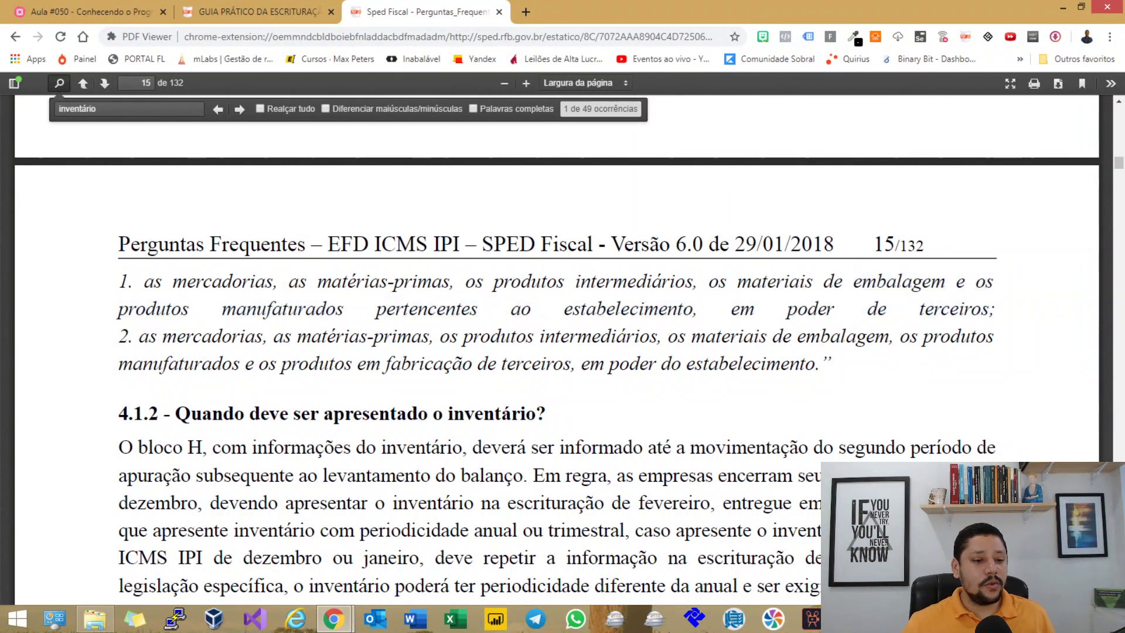
drag(140, 336, 832, 364)
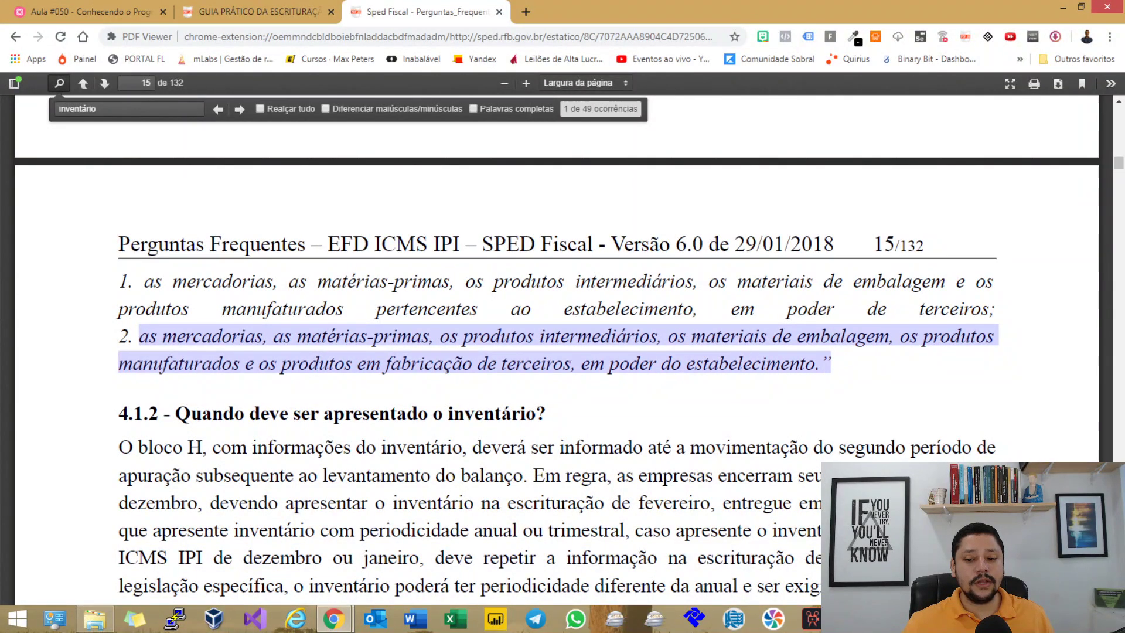
Step: Switch to Sped Fiscal, open the first H010 inventory record and set Indicador de propriedade/posse to 2, Item de propriedade de terceiros em posse do informante
key(alt+Tab)
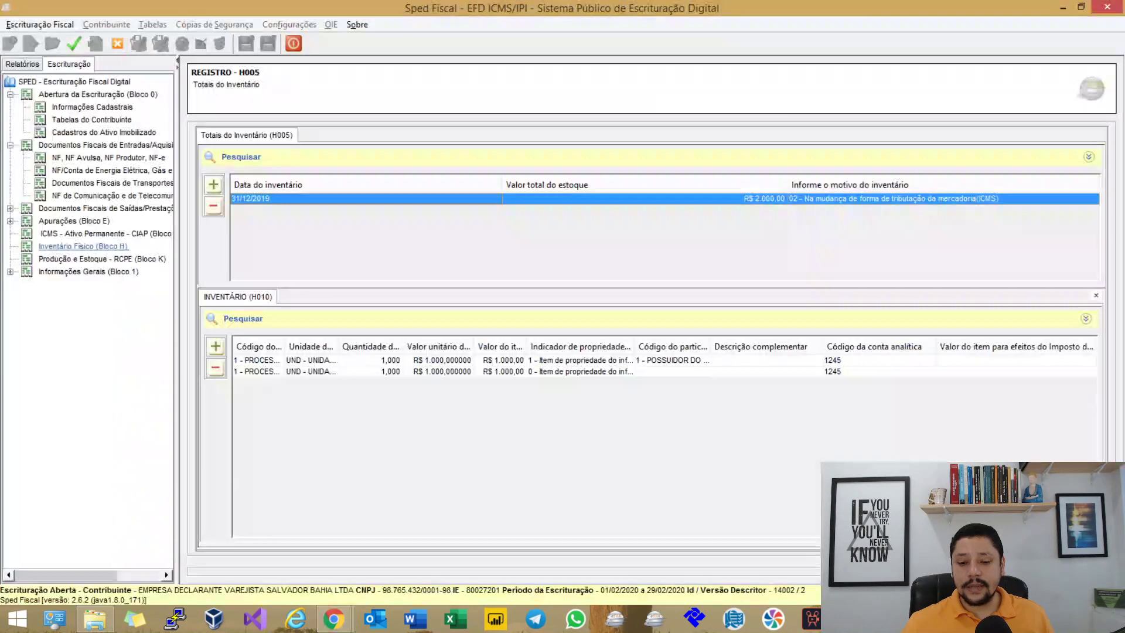
double_click(580, 360)
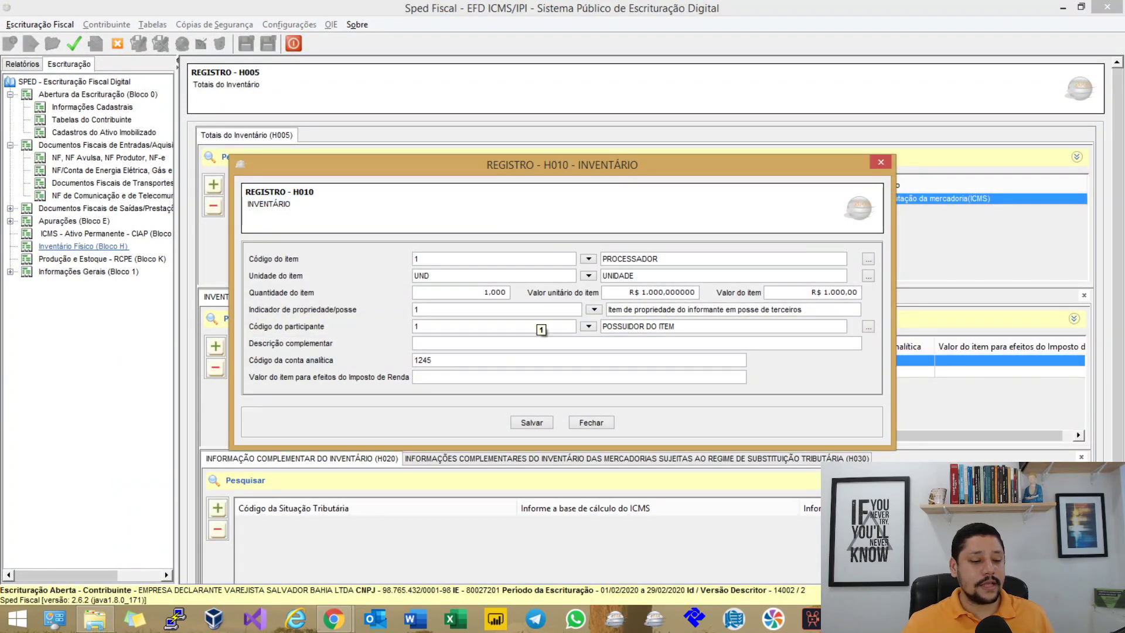
double_click(536, 311)
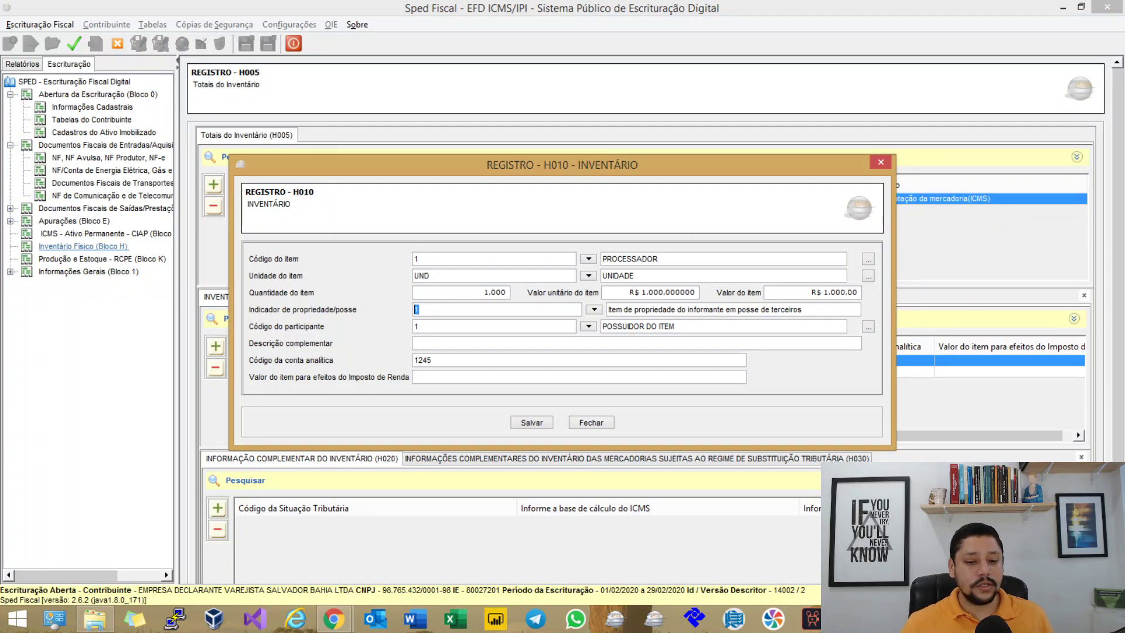
click(594, 309)
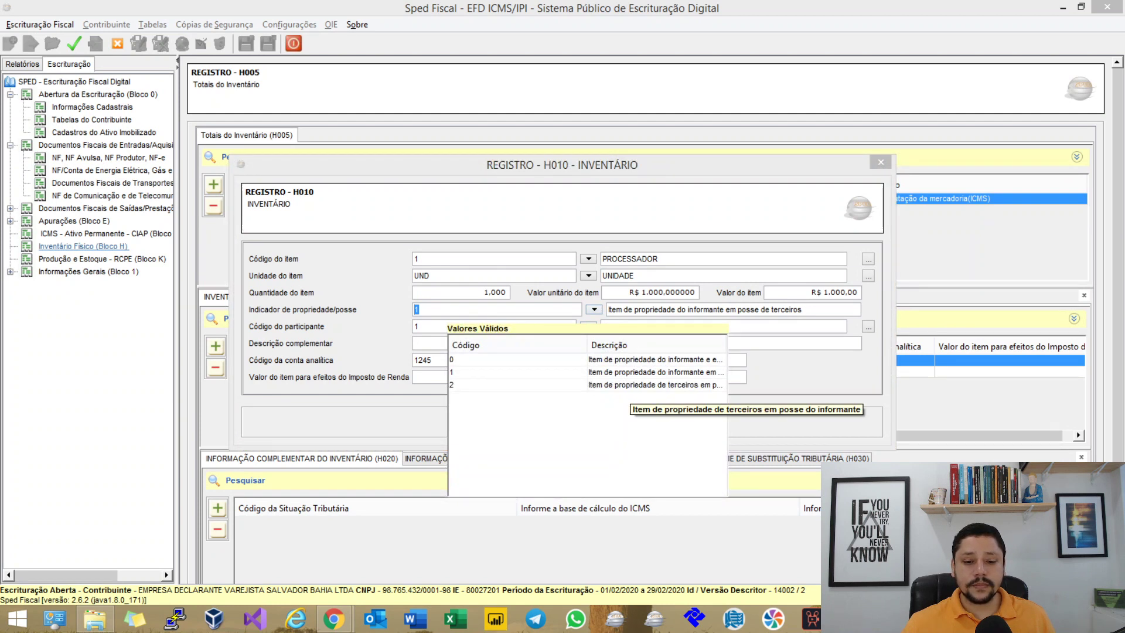
click(630, 385)
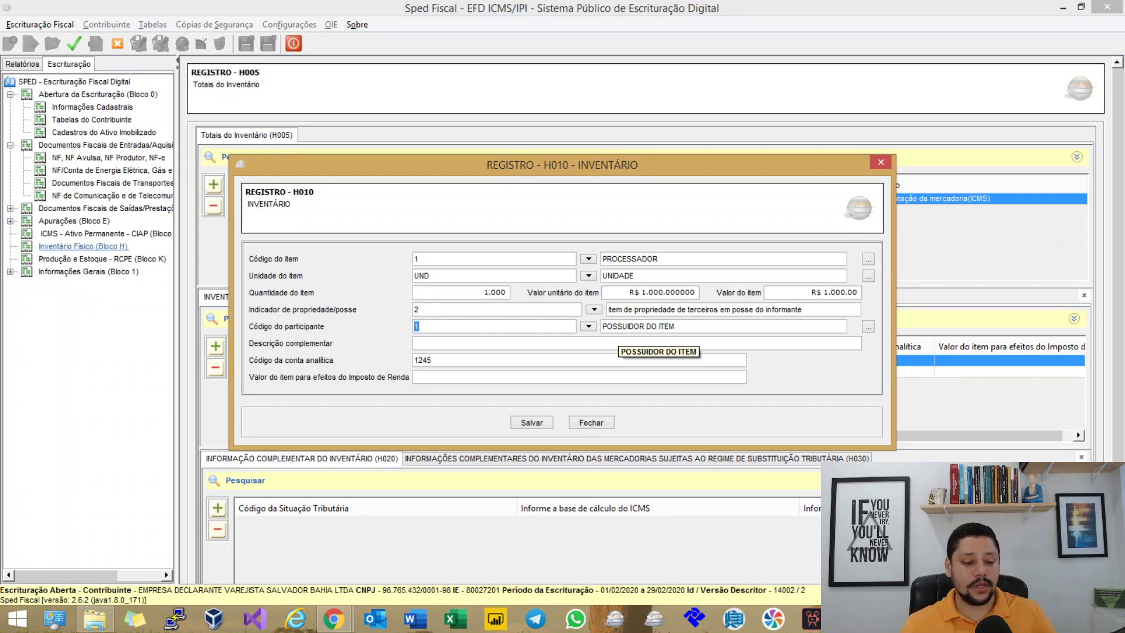
Step: Return to the FAQ PDF in the browser and highlight the Block H deadline in the answer to question 4.1.2
key(alt+Tab)
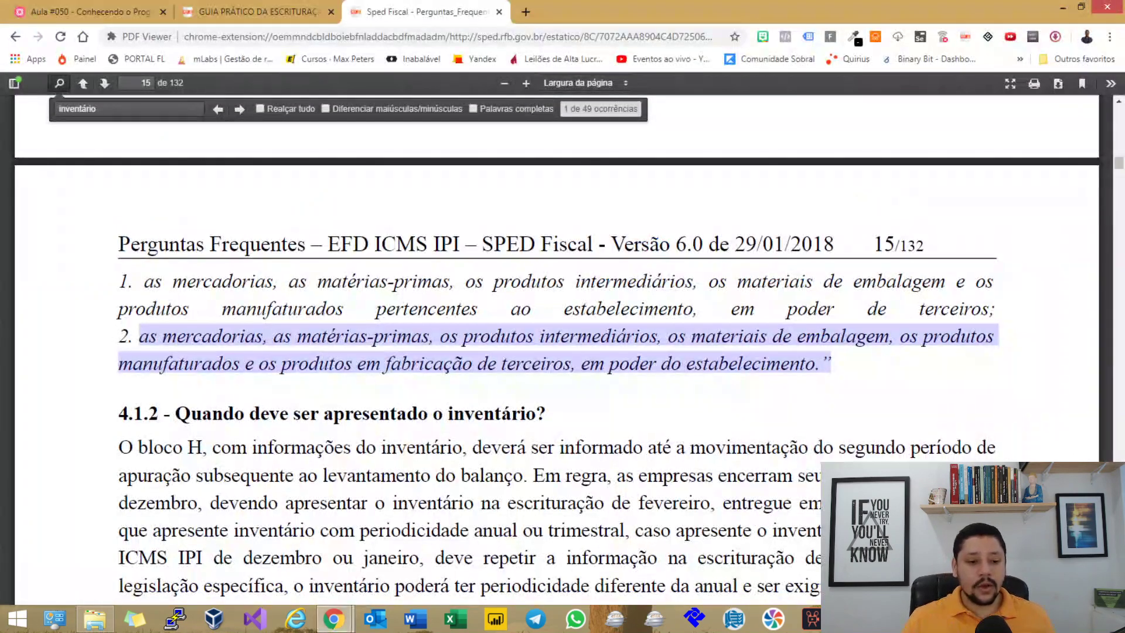
scroll(556, 363, down, 3)
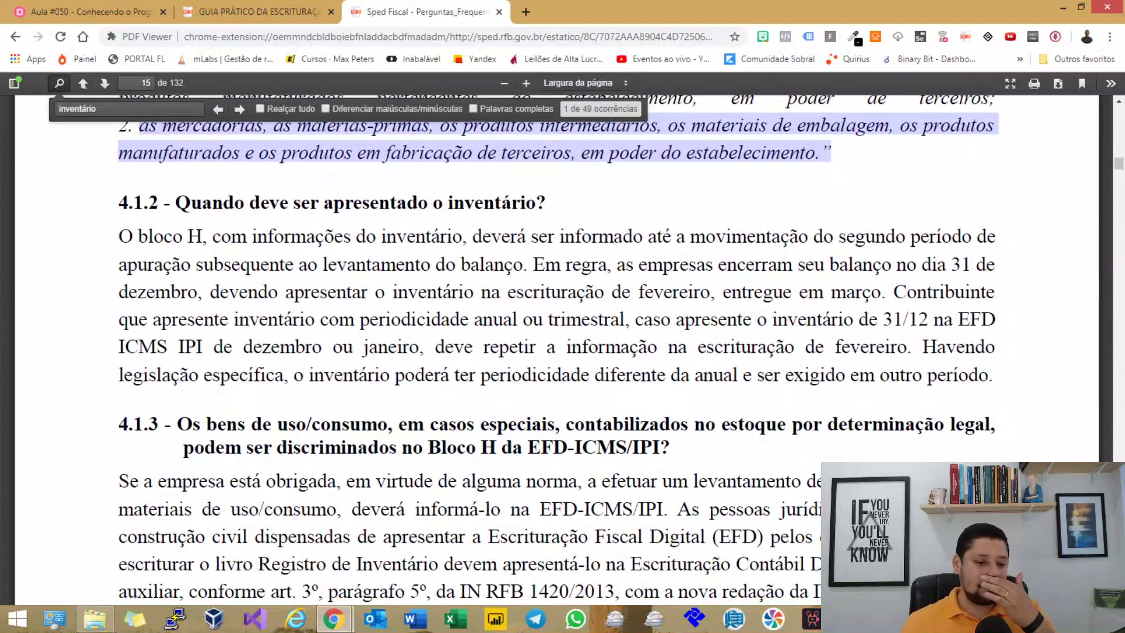
drag(257, 236, 532, 263)
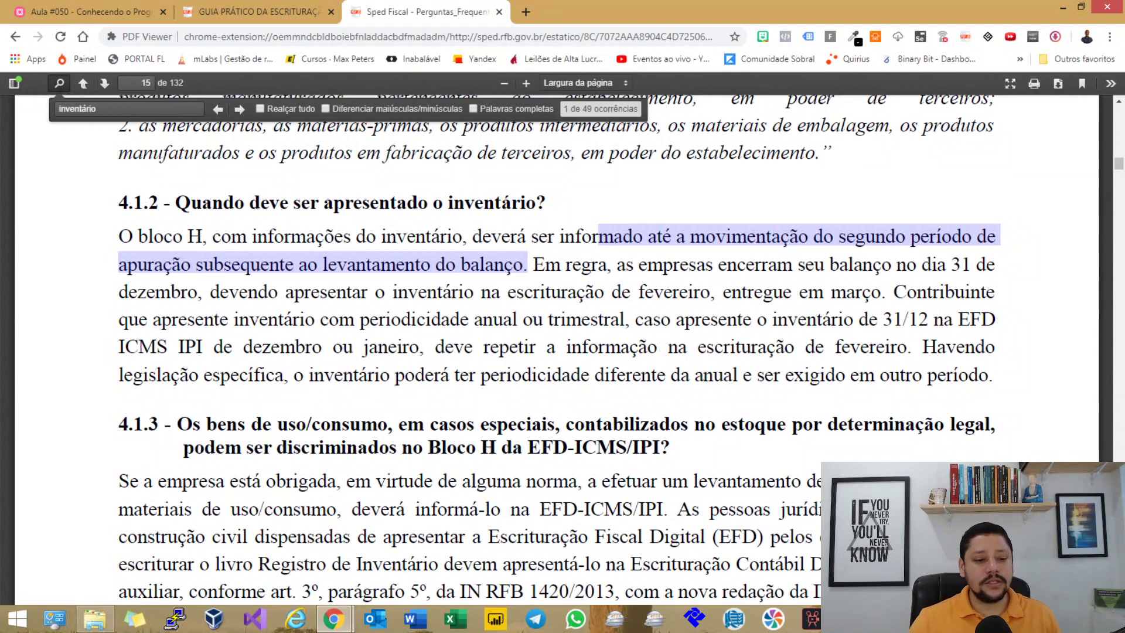
Step: Highlight question 4.1.3 on bens de uso/consumo and the part of its answer covering construção civil companies
scroll(557, 351, down, 5)
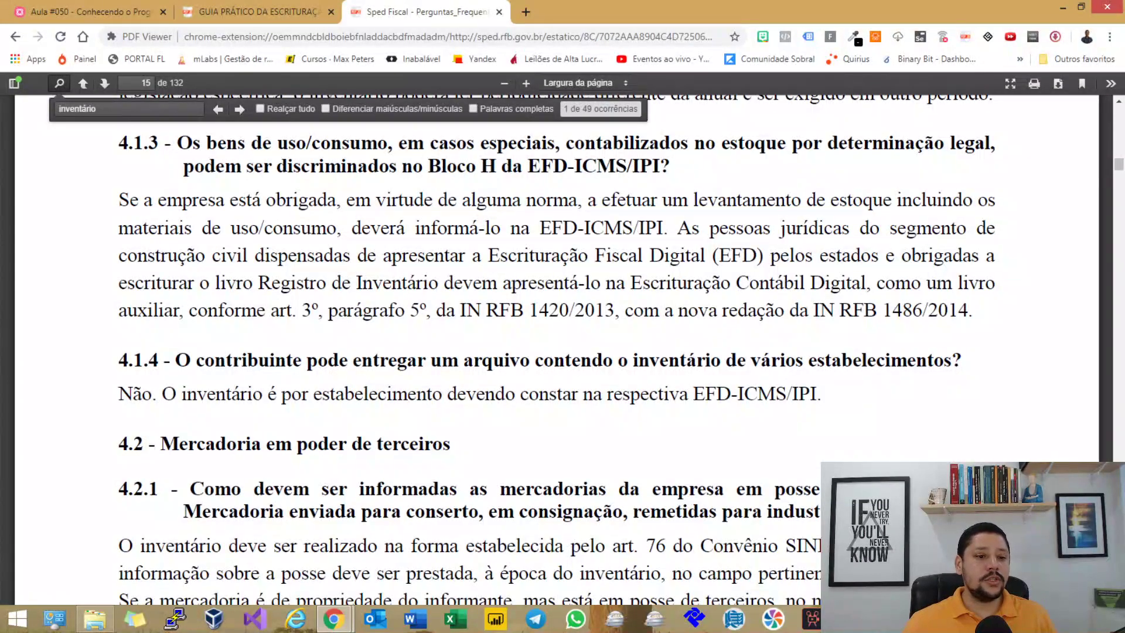
drag(218, 143, 546, 142)
mouse_move(632, 143)
mouse_down()
mouse_move(989, 142)
mouse_move(472, 198)
mouse_move(317, 166)
mouse_move(654, 165)
mouse_up()
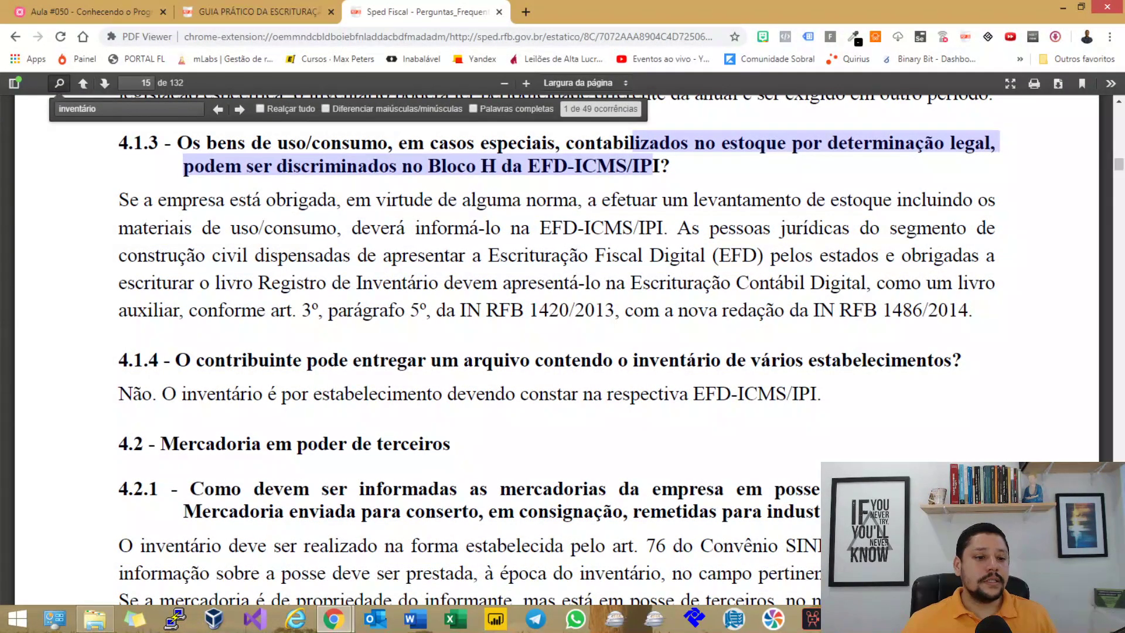
drag(138, 200, 499, 255)
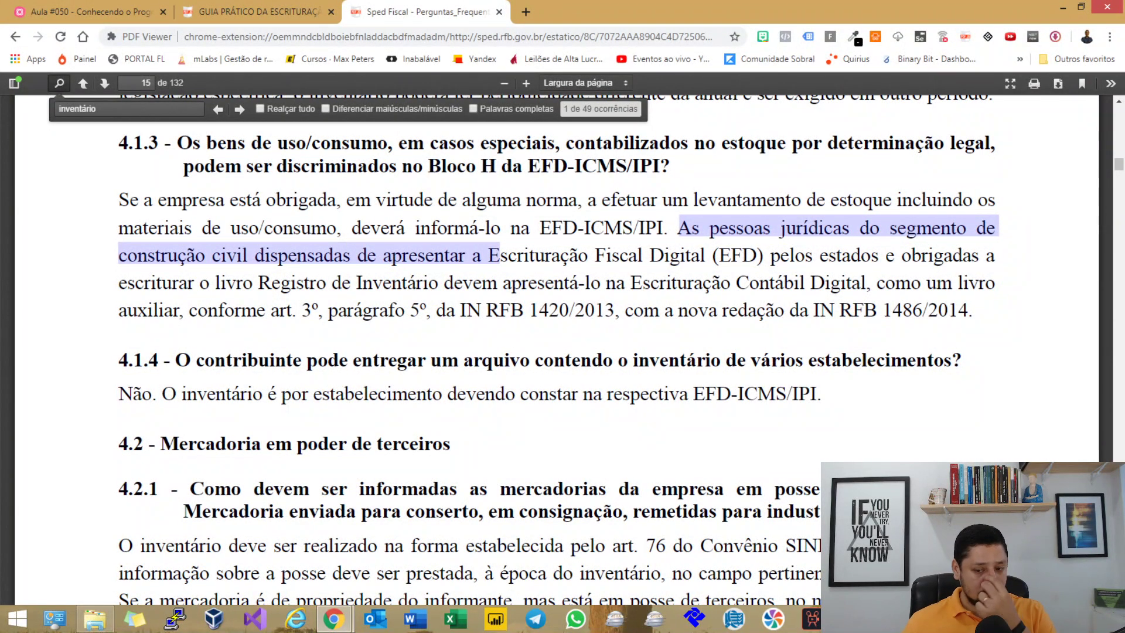
drag(780, 255, 861, 282)
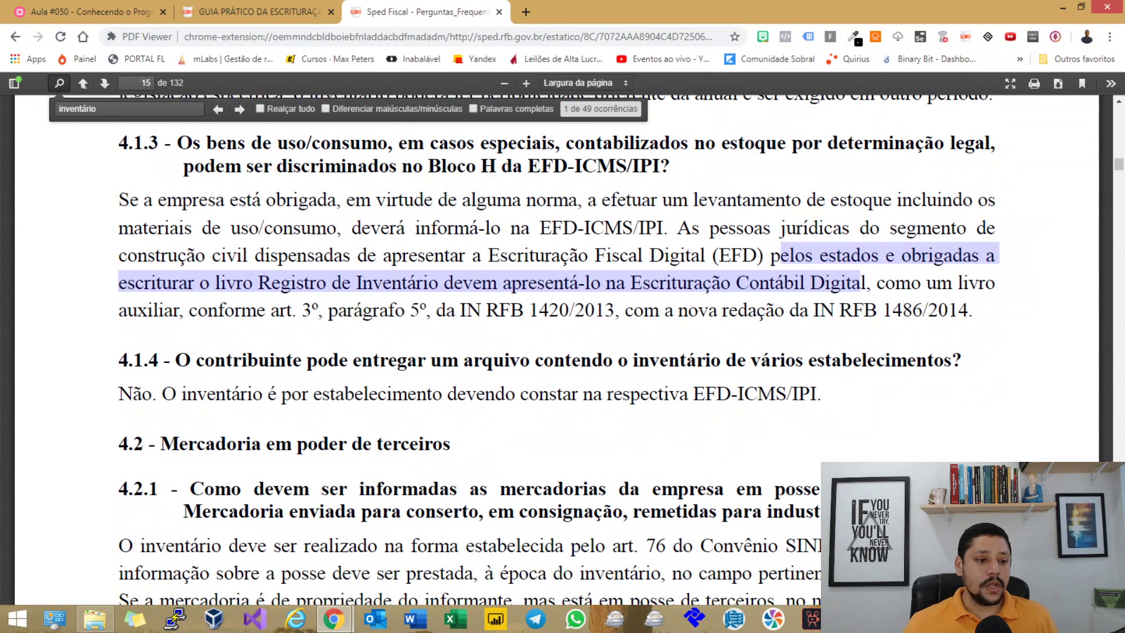
drag(119, 255, 249, 255)
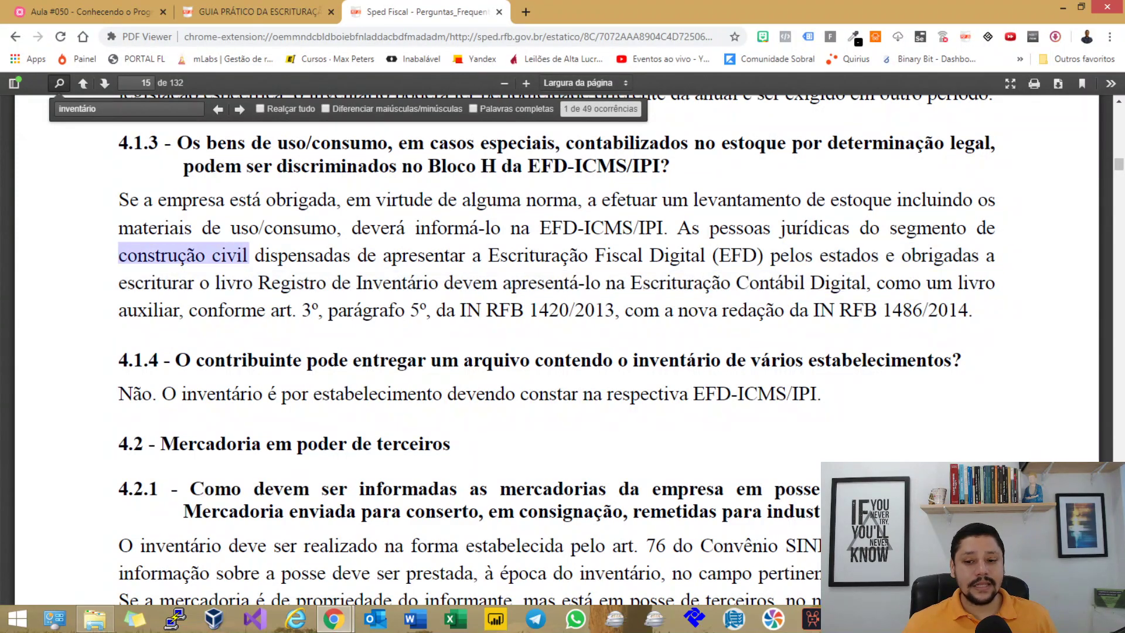
Step: Highlight the legal basis closing answer 4.1.3, including art. 3º, IN RFB 1420/2013 and IN RFB 1486/2014, and clear the selection
drag(884, 282, 614, 309)
drag(717, 309, 852, 309)
drag(921, 309, 974, 317)
click(974, 317)
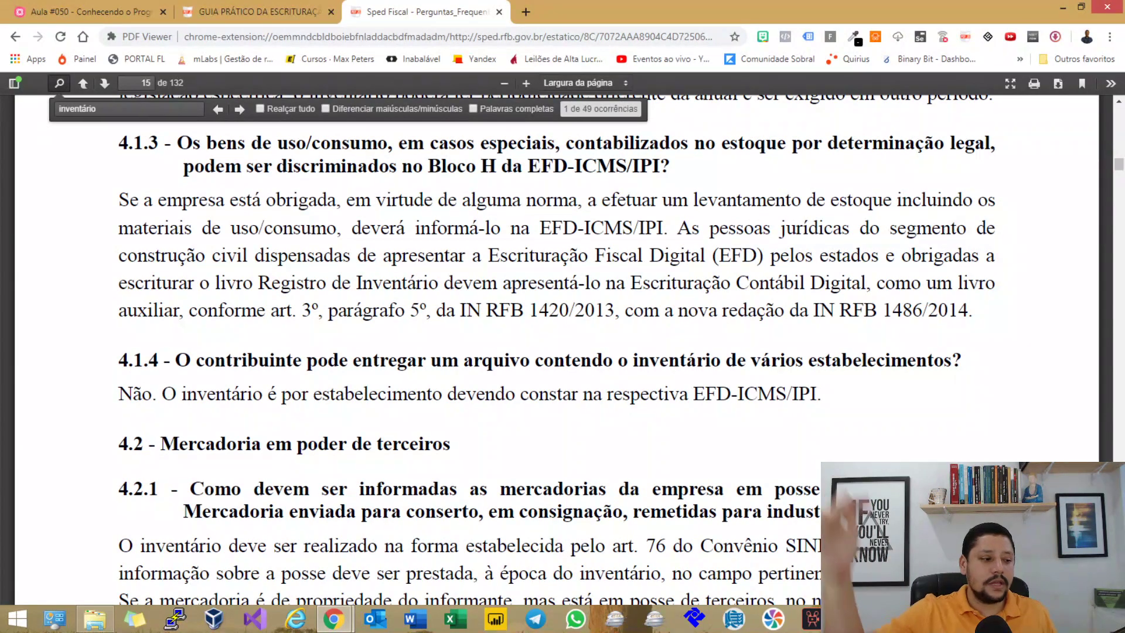
Step: Highlight question 4.1.4 about one file for several establishments, plus its answer that the inventory is per establishment
scroll(557, 352, down, 1)
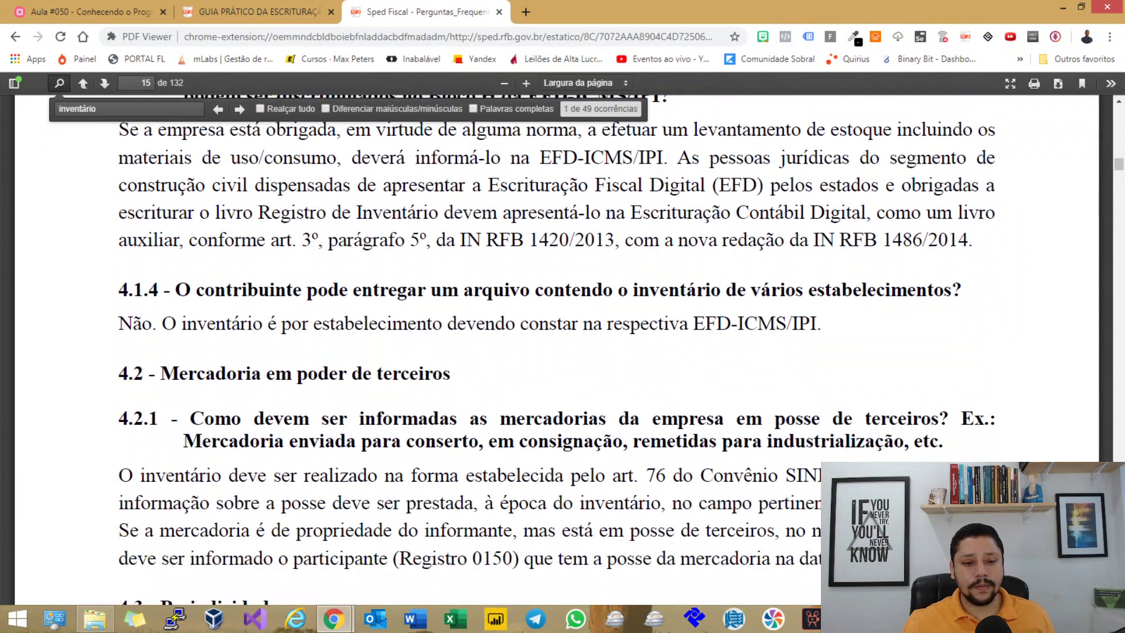
drag(177, 290, 793, 290)
scroll(556, 352, down, 1)
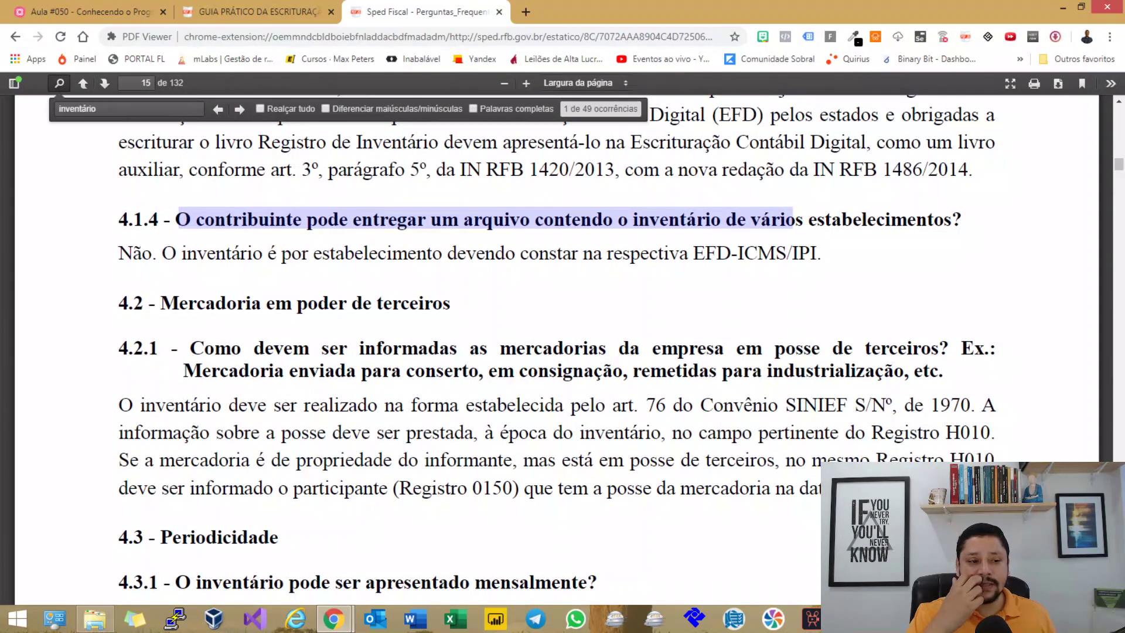
drag(181, 252, 816, 253)
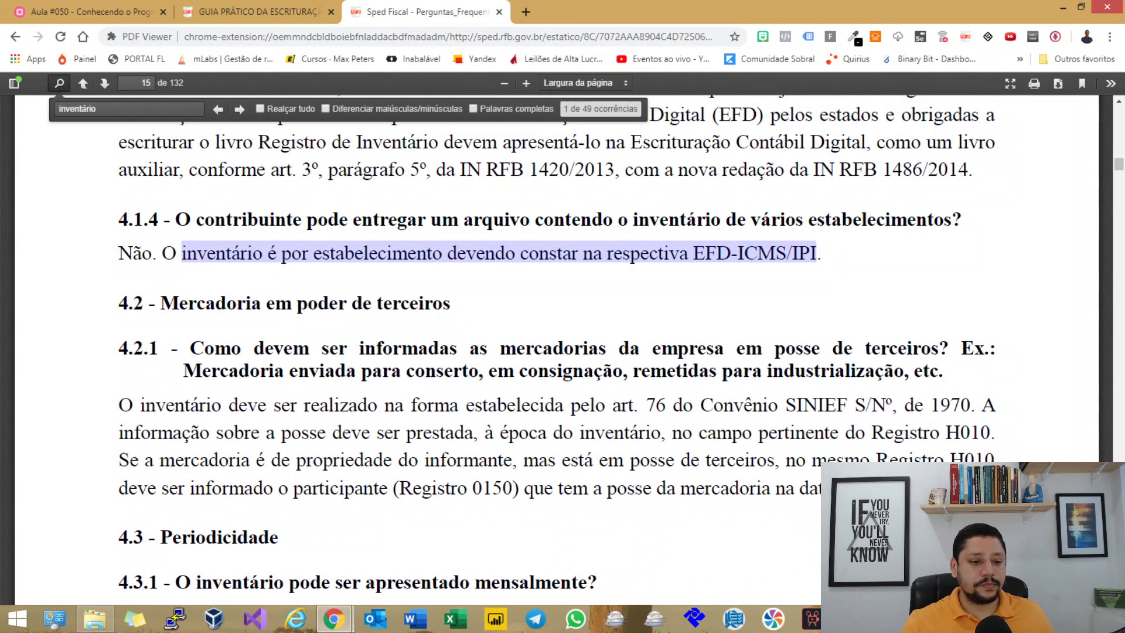
Step: Look ahead to section 4.2 and go back to highlight the whole of question 4.1.4 with its answer
drag(216, 300, 410, 96)
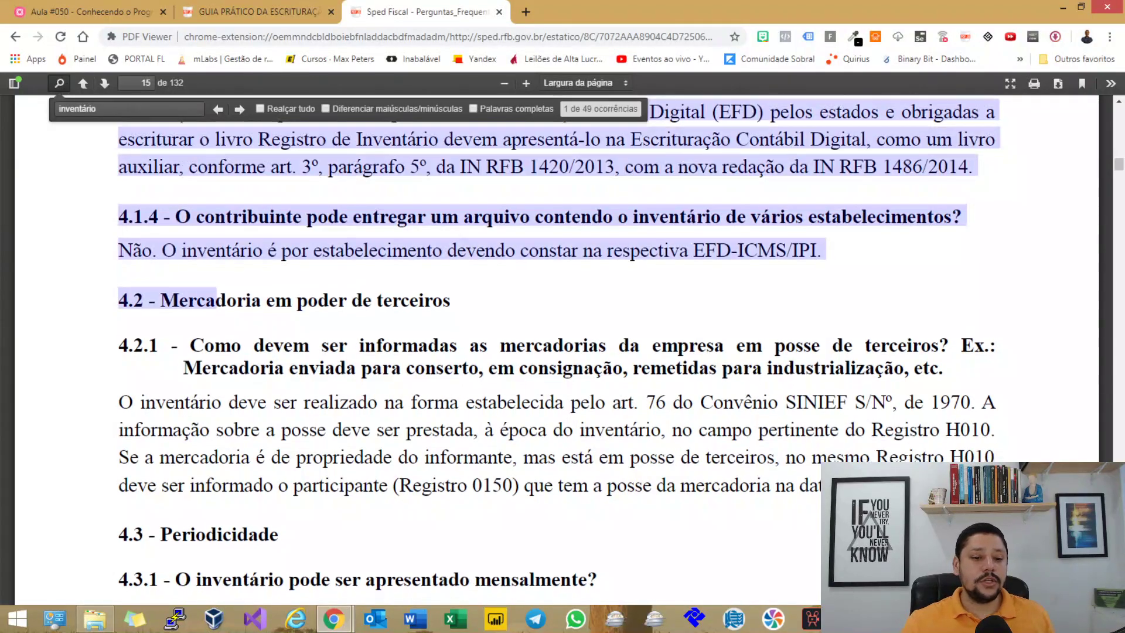
scroll(410, 97, down, 1)
click(410, 97)
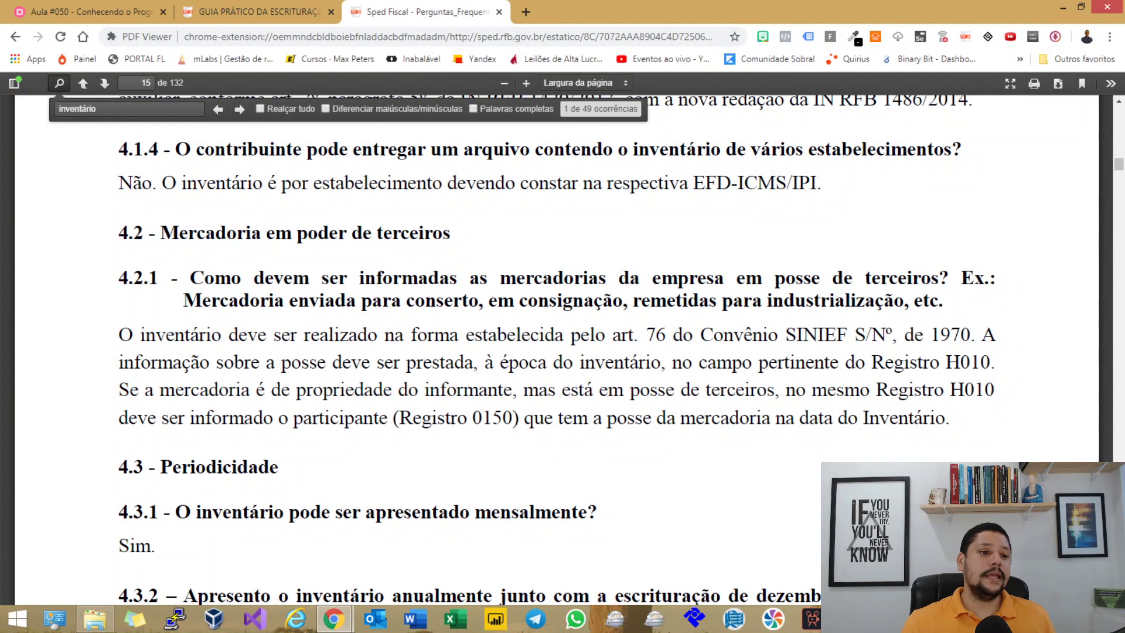
drag(216, 183, 821, 253)
scroll(119, 183, up, 1)
click(119, 183)
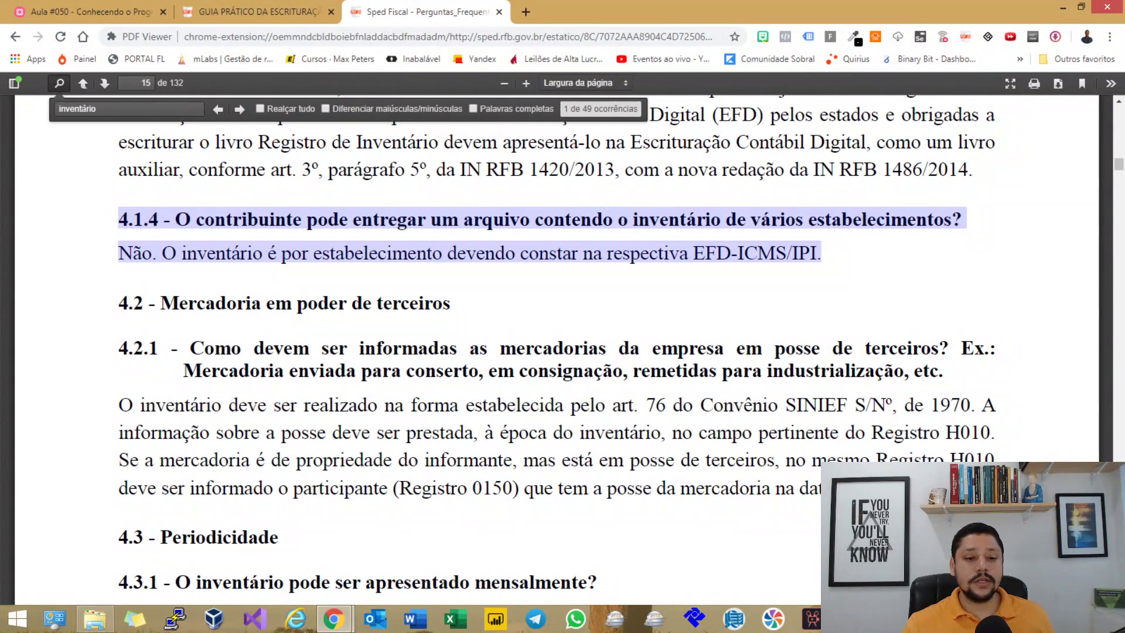
Step: Highlight question 4.2.1 on goods held by third parties and the answer's references to art. 76 and the Registro H010 field
scroll(557, 350, down, 3)
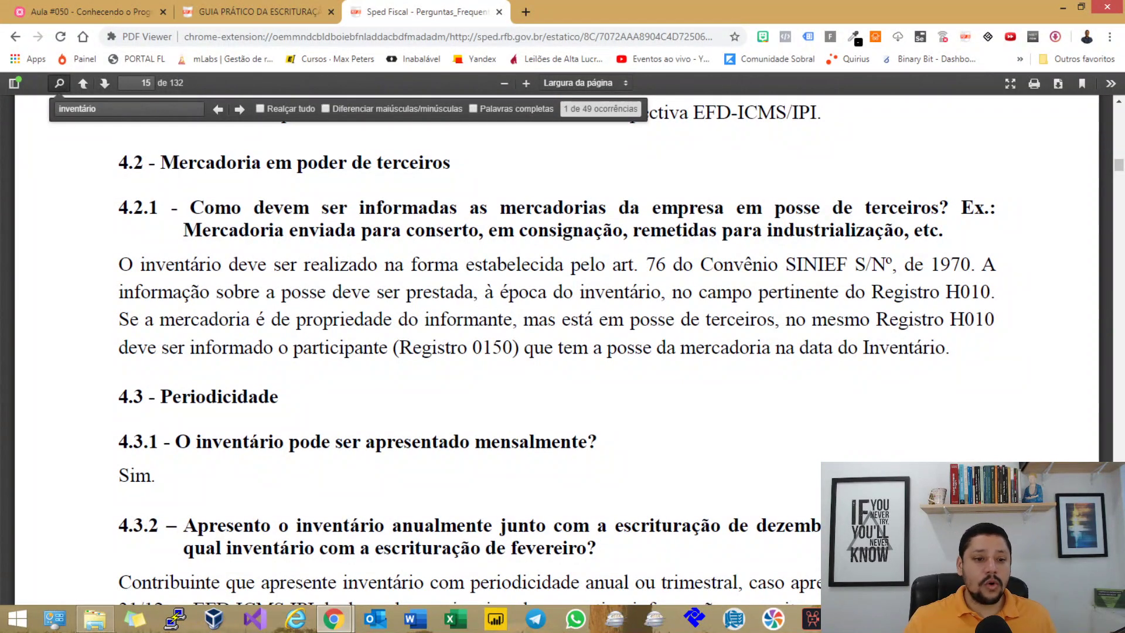
drag(518, 206, 953, 206)
drag(184, 229, 823, 112)
scroll(556, 349, down, 1)
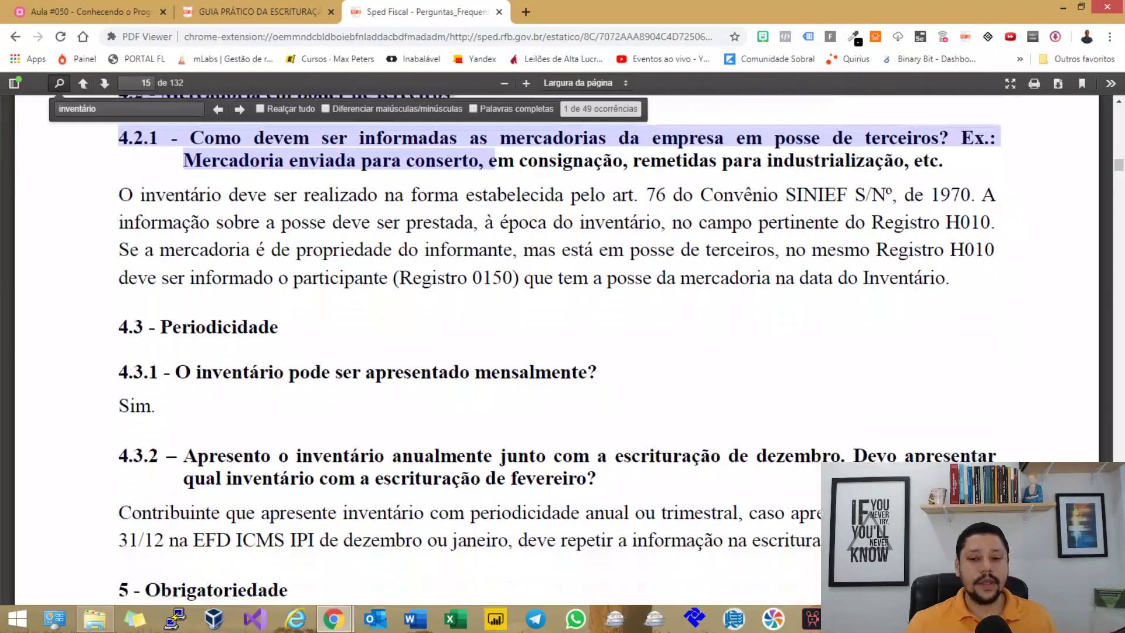
drag(656, 194, 711, 194)
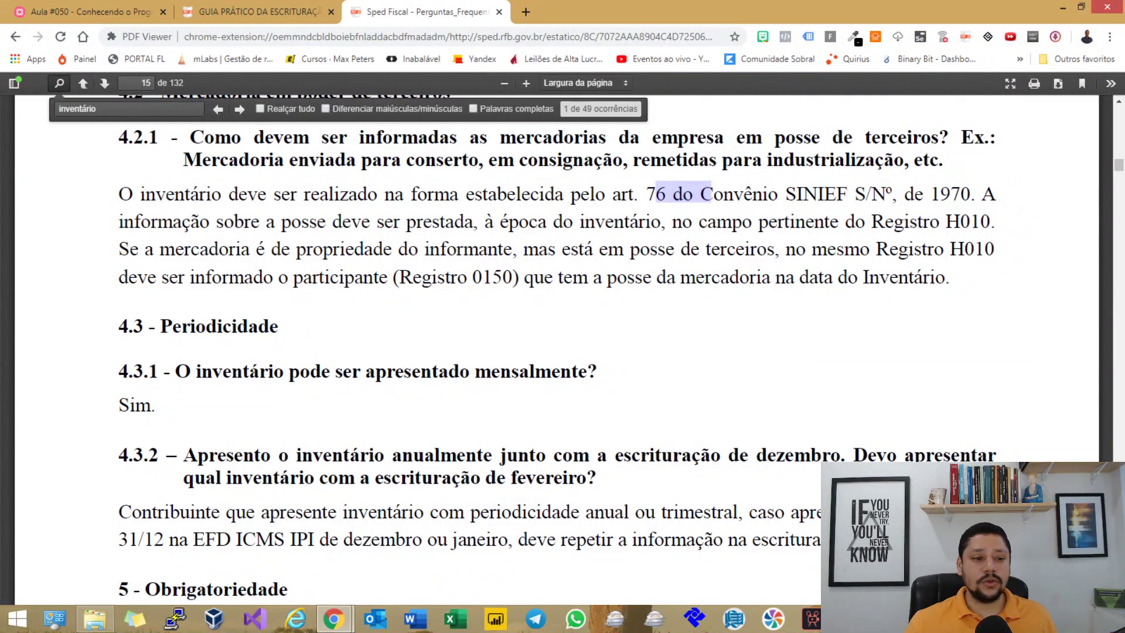
drag(157, 222, 479, 222)
drag(499, 222, 630, 222)
drag(703, 222, 990, 222)
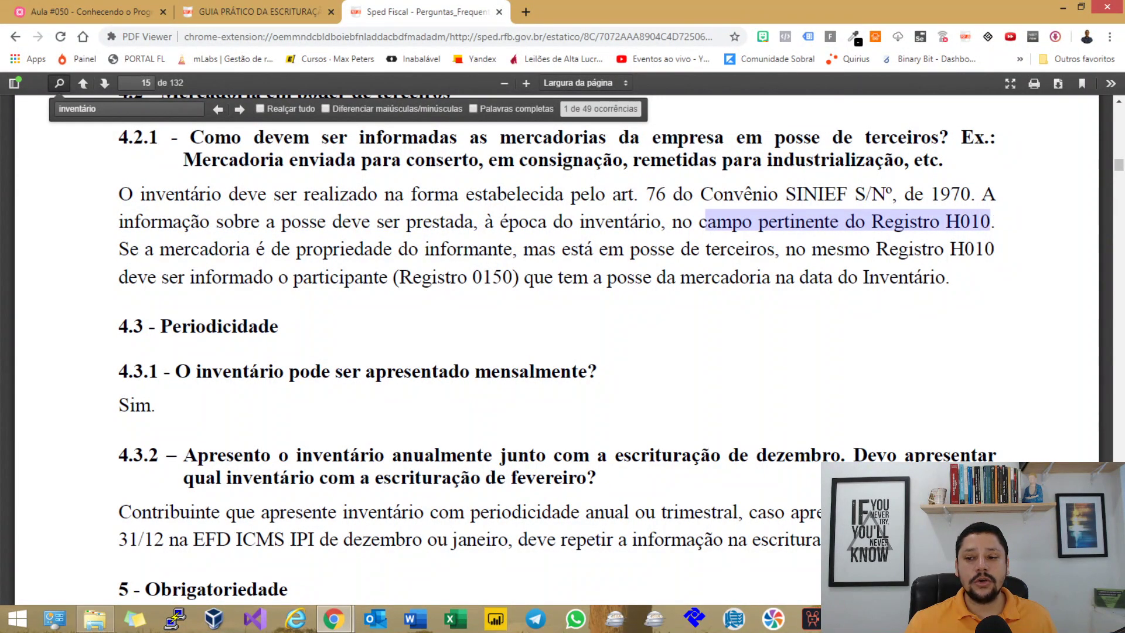
Step: Highlight the rule on informing the participant in H010, and check the ownership indicator and participant code in Sped Fiscal's H010 form
drag(144, 249, 990, 249)
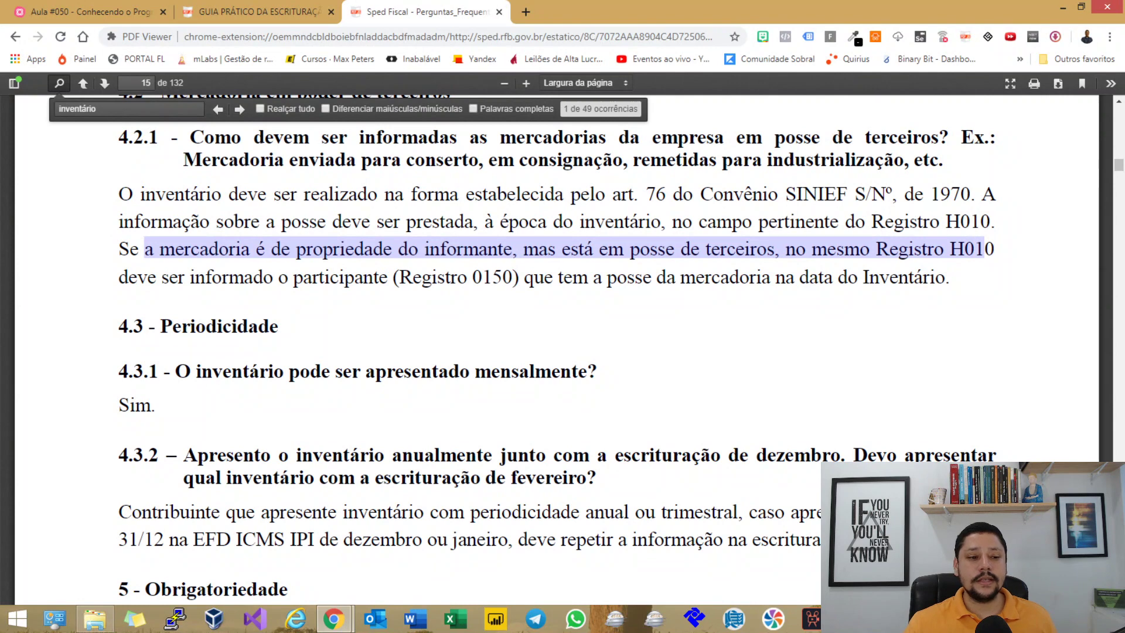
drag(155, 277, 390, 277)
drag(552, 277, 950, 277)
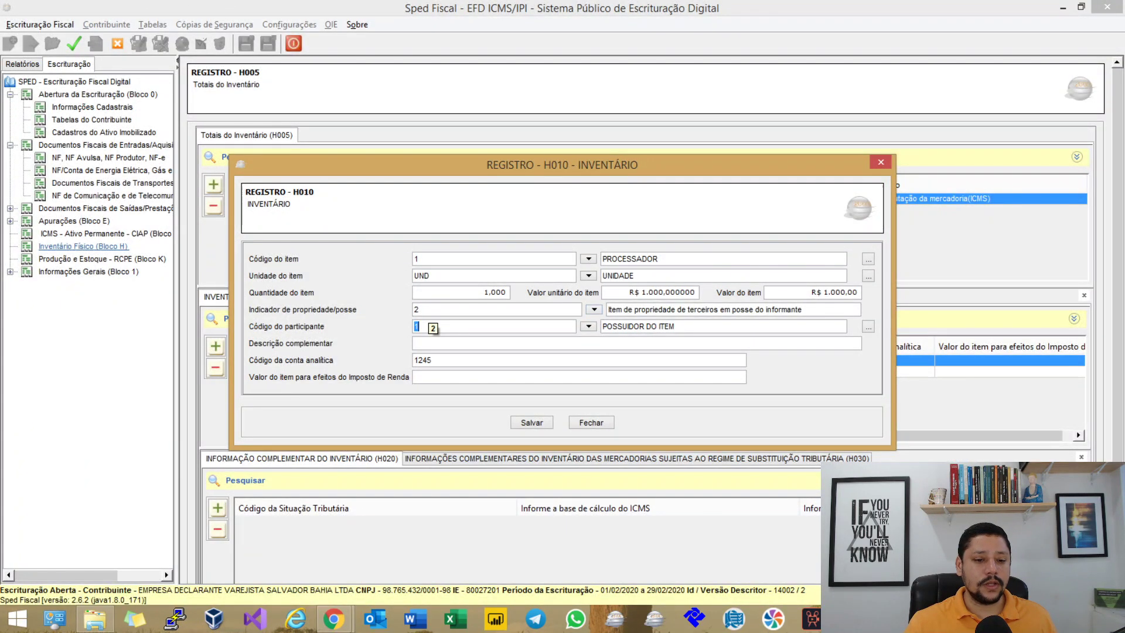
double_click(417, 309)
click(416, 326)
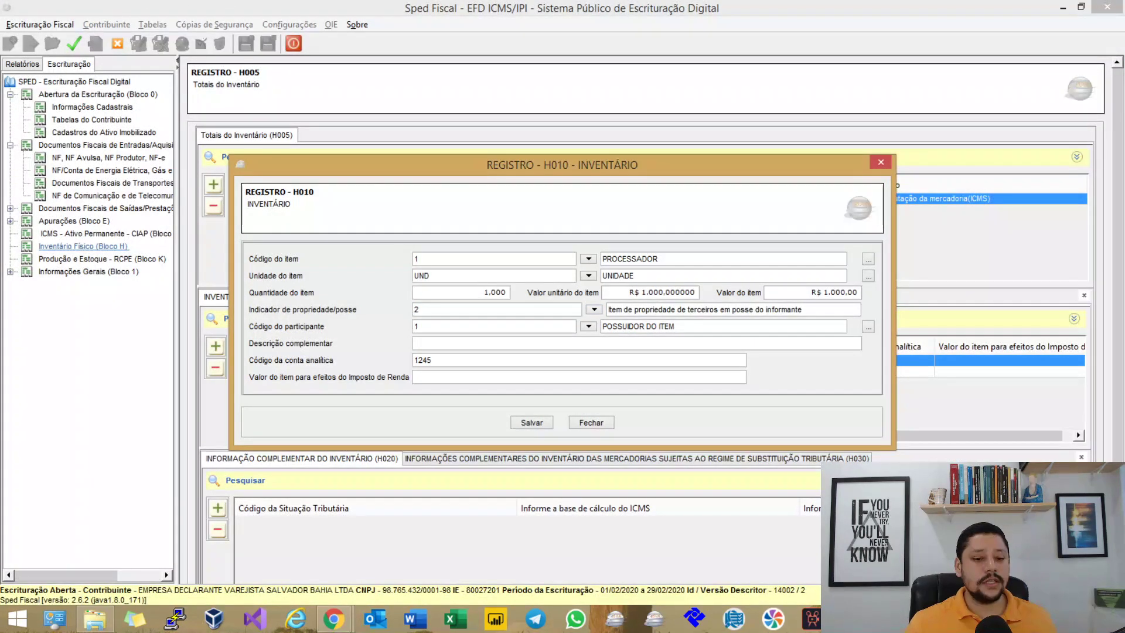
Step: Point out the participant code and the ownership/possession indicator in the H010 inventory form
double_click(416, 326)
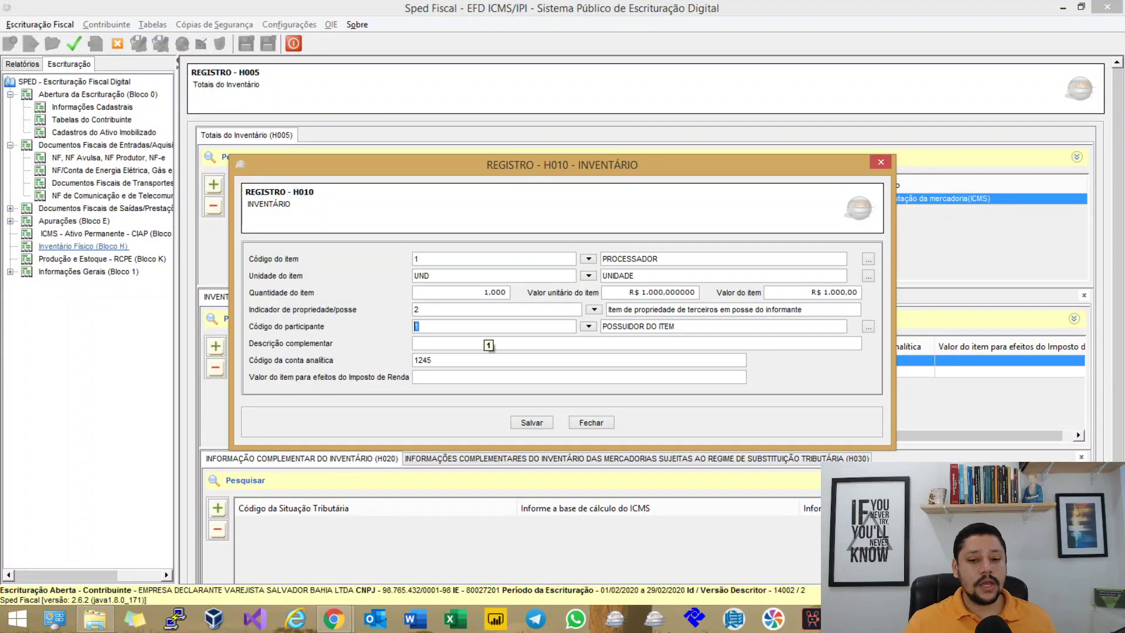
double_click(416, 309)
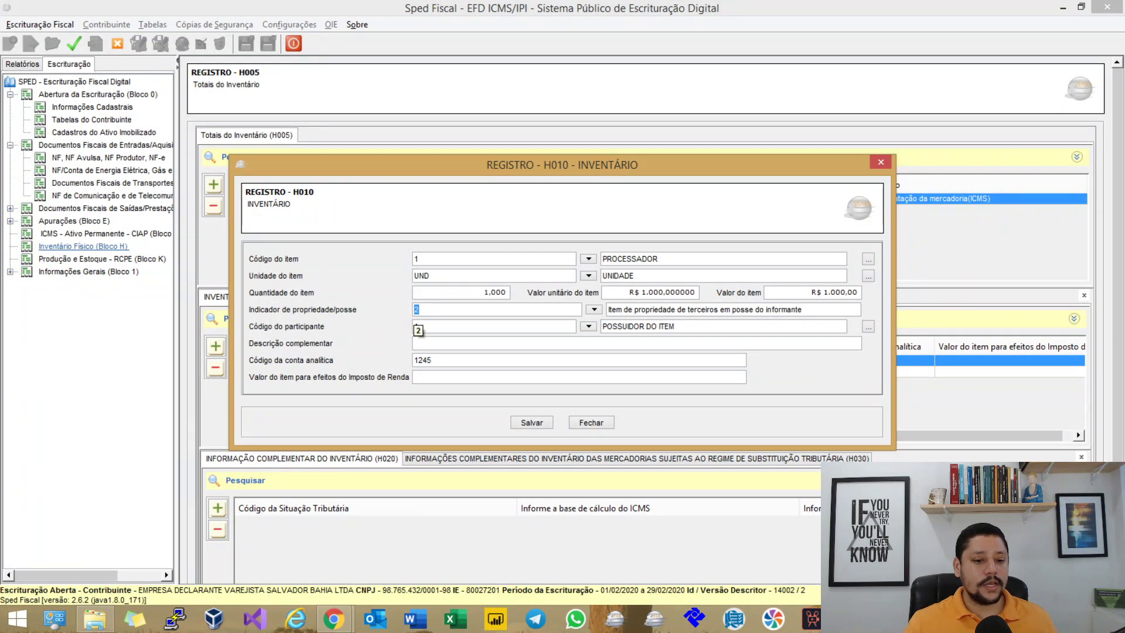
click(418, 326)
Step: Switch to the FAQ in Chrome and highlight section 4.3 from question 4.3.1 on presenting the inventory monthly
key(alt+Tab)
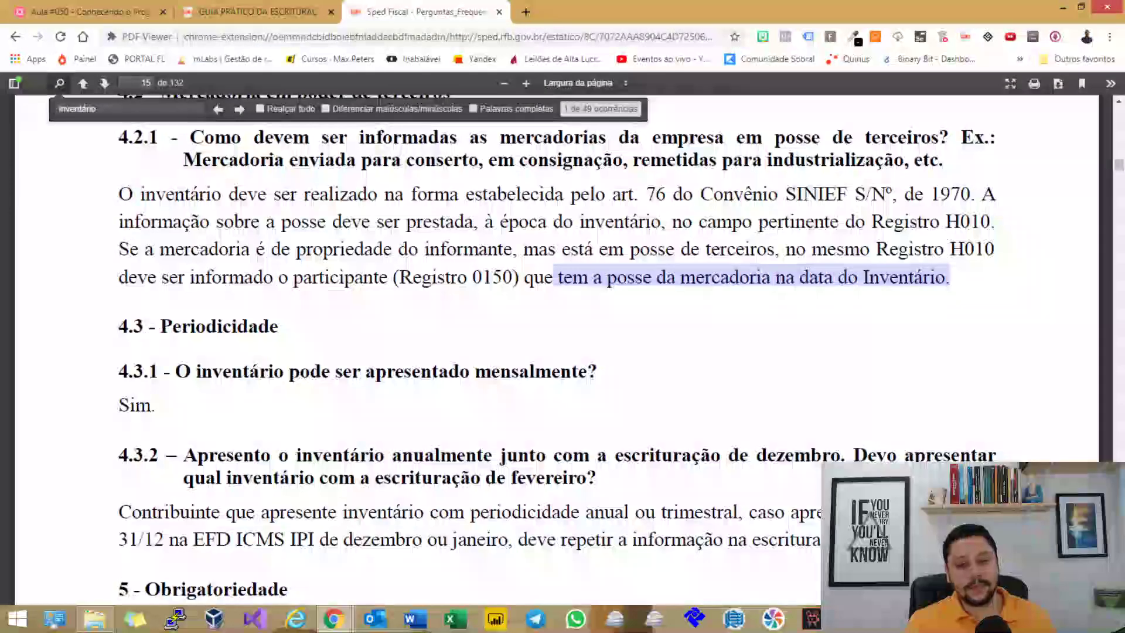
click(418, 326)
scroll(418, 326, down, 2)
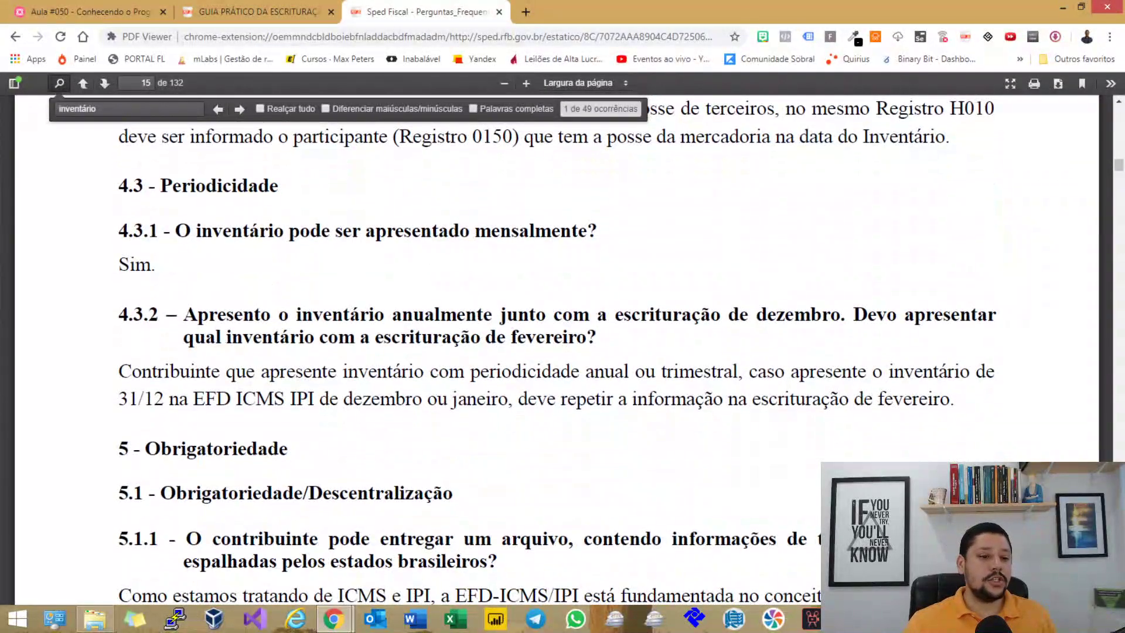
drag(177, 230, 762, 597)
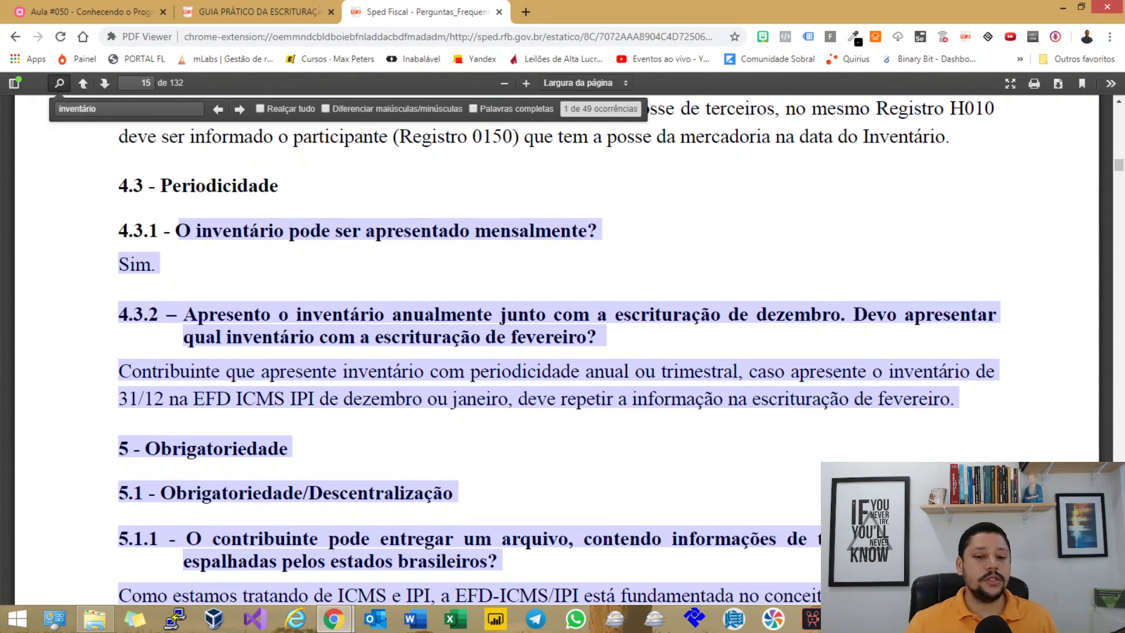
click(211, 243)
Step: Highlight question 4.3.2 and its answer on annual or quarterly inventories and repeating the information in February
scroll(211, 243, down, 1)
drag(211, 243, 596, 266)
drag(118, 300, 681, 300)
scroll(681, 300, down, 1)
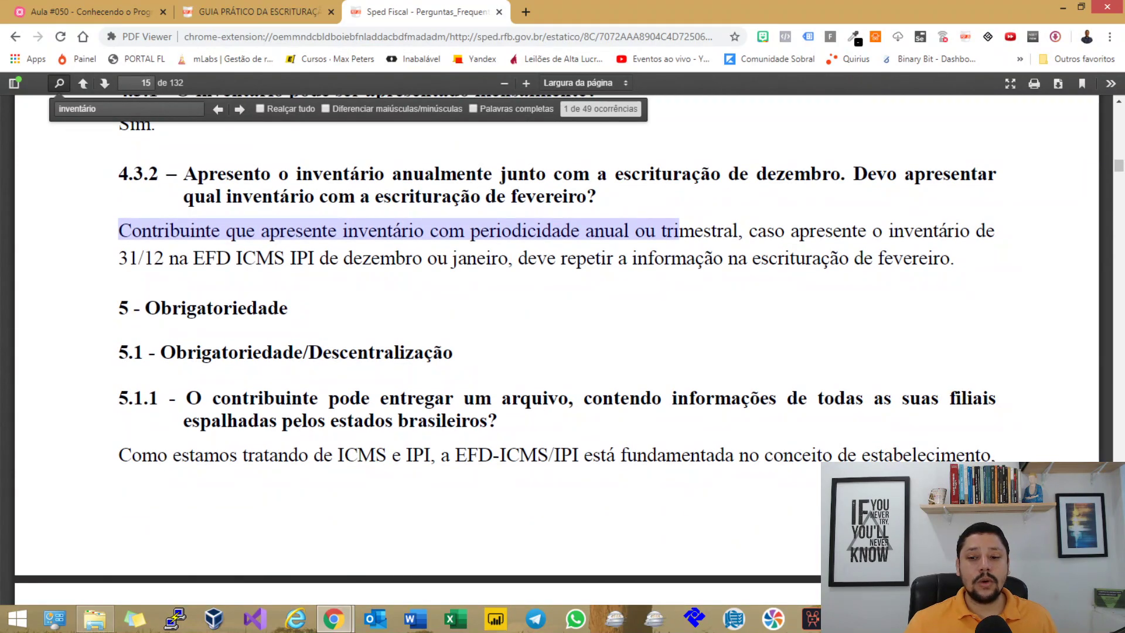
drag(773, 231, 949, 187)
scroll(747, 257, down, 1)
click(949, 188)
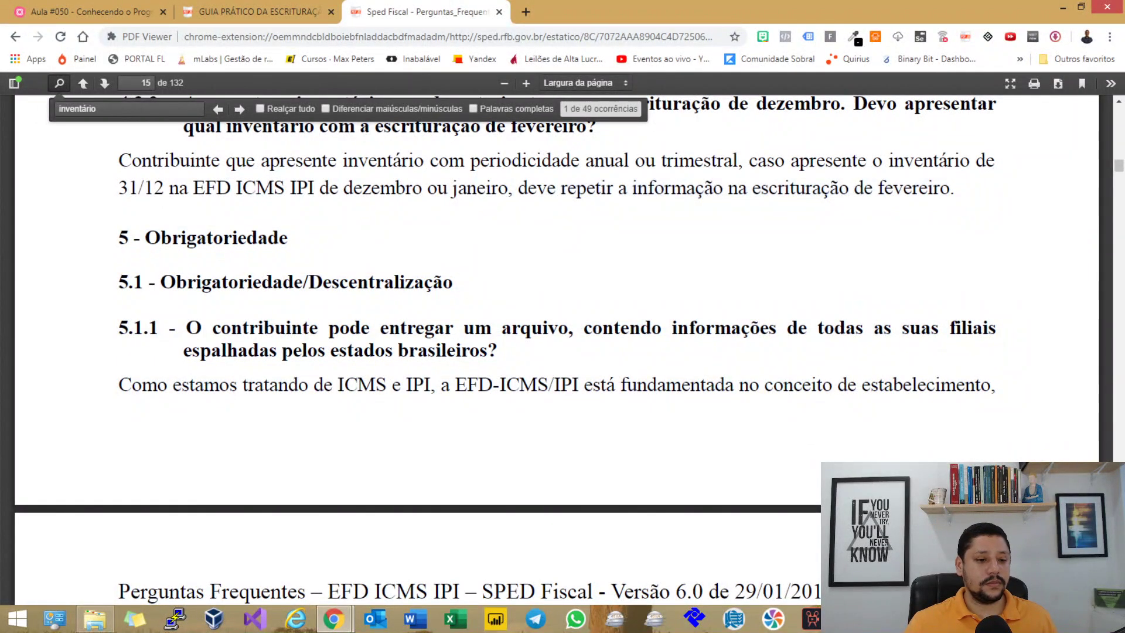
Step: Go back to question 4.1.3 on use/consumption goods in Block H and highlight it with its full answer
scroll(556, 351, down, 1)
scroll(557, 352, up, 9)
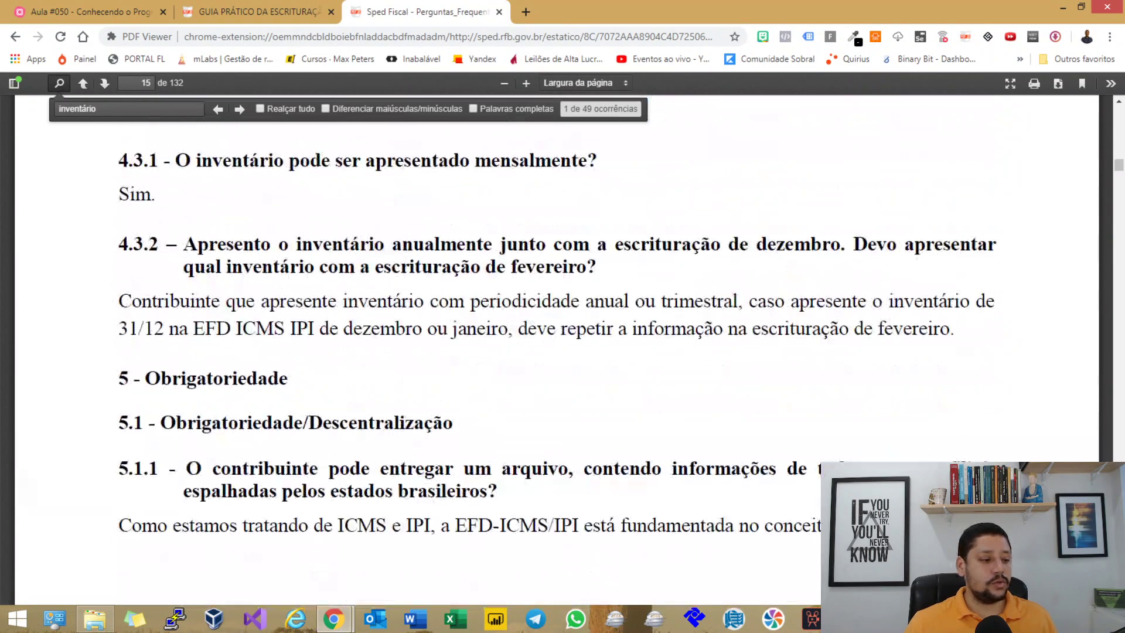
scroll(556, 352, up, 5)
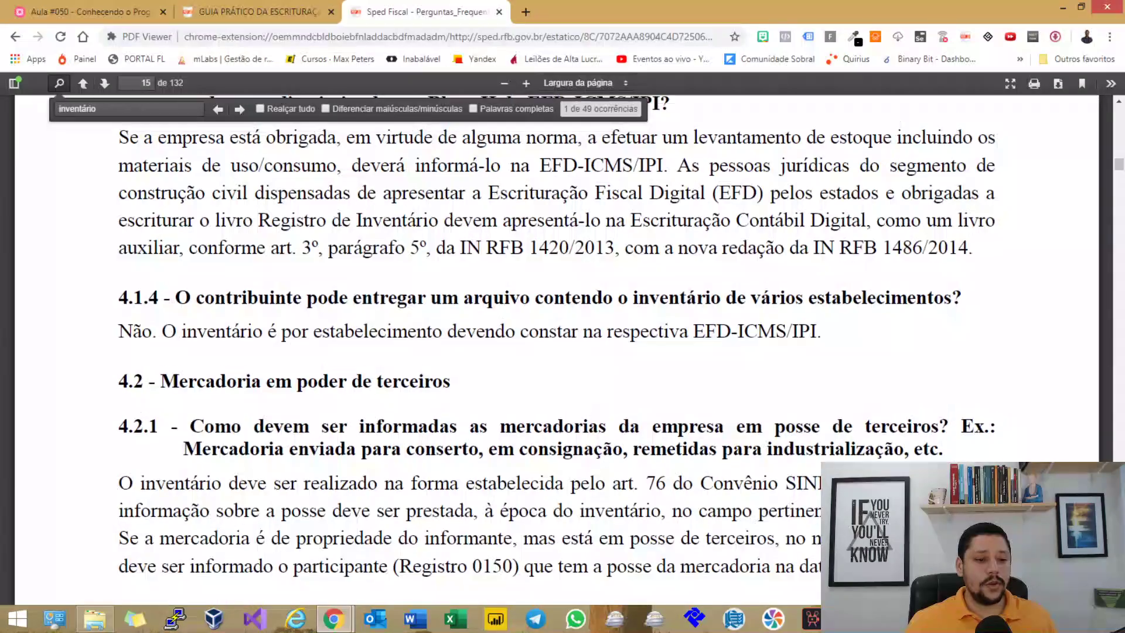
scroll(556, 352, up, 2)
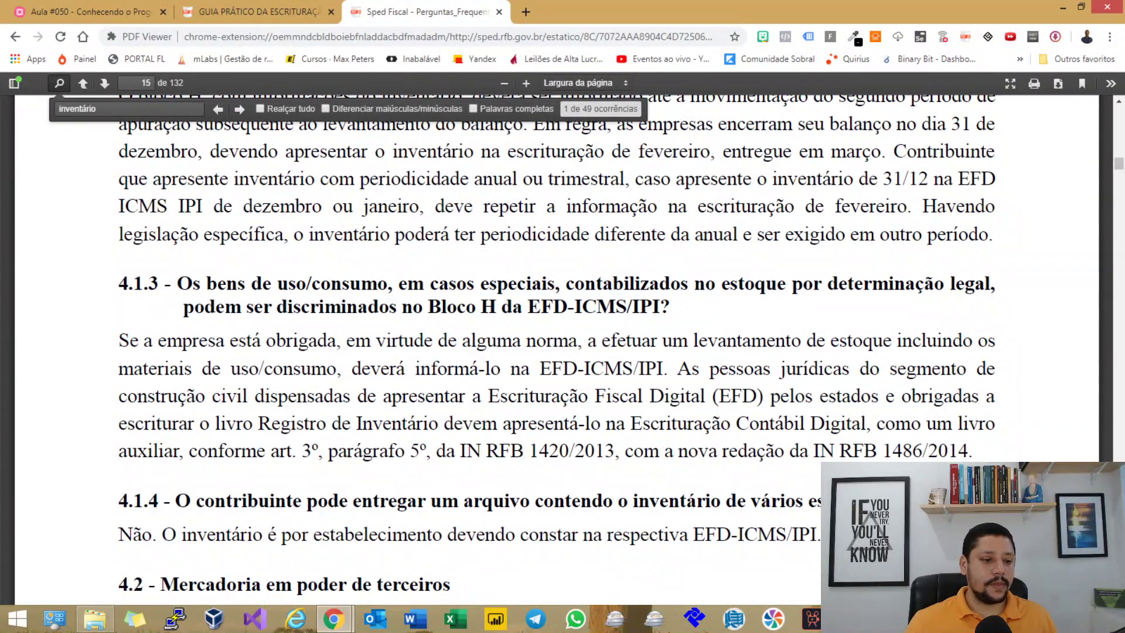
drag(119, 283, 973, 450)
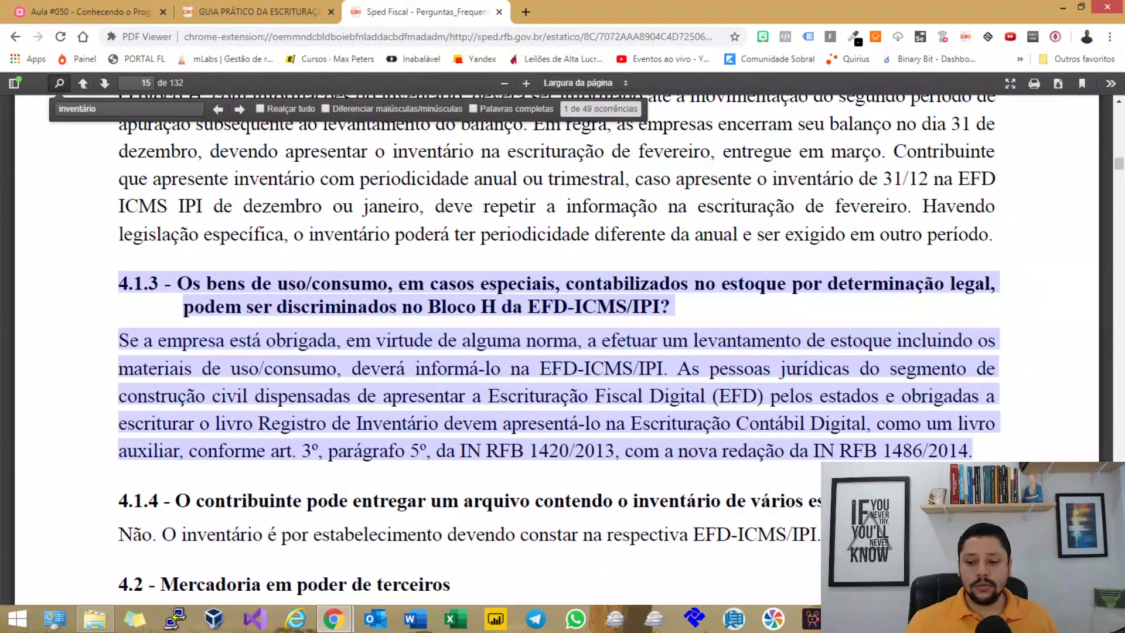
scroll(557, 351, up, 1)
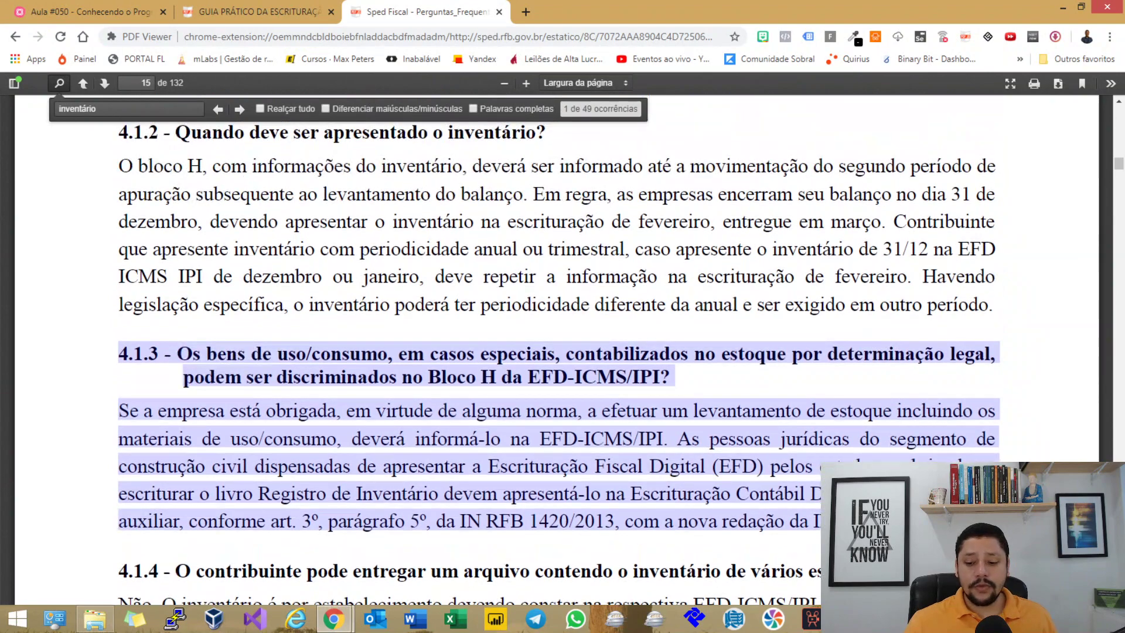
Step: Switch to Sped Fiscal and close the H010 inventory form
key(alt+Tab)
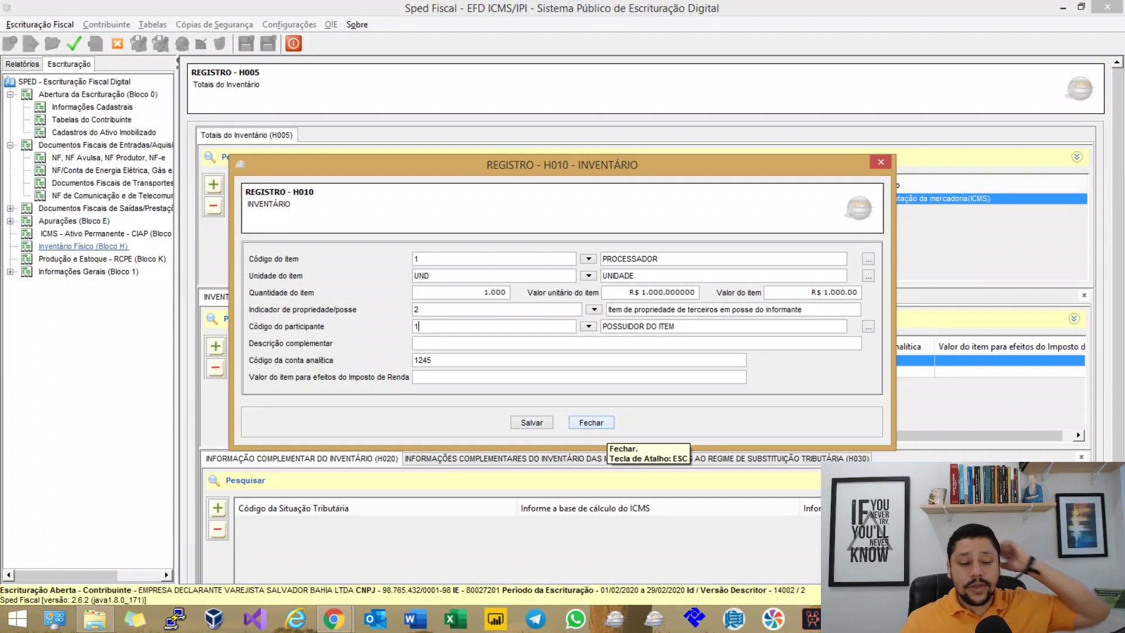
click(603, 427)
key(Return)
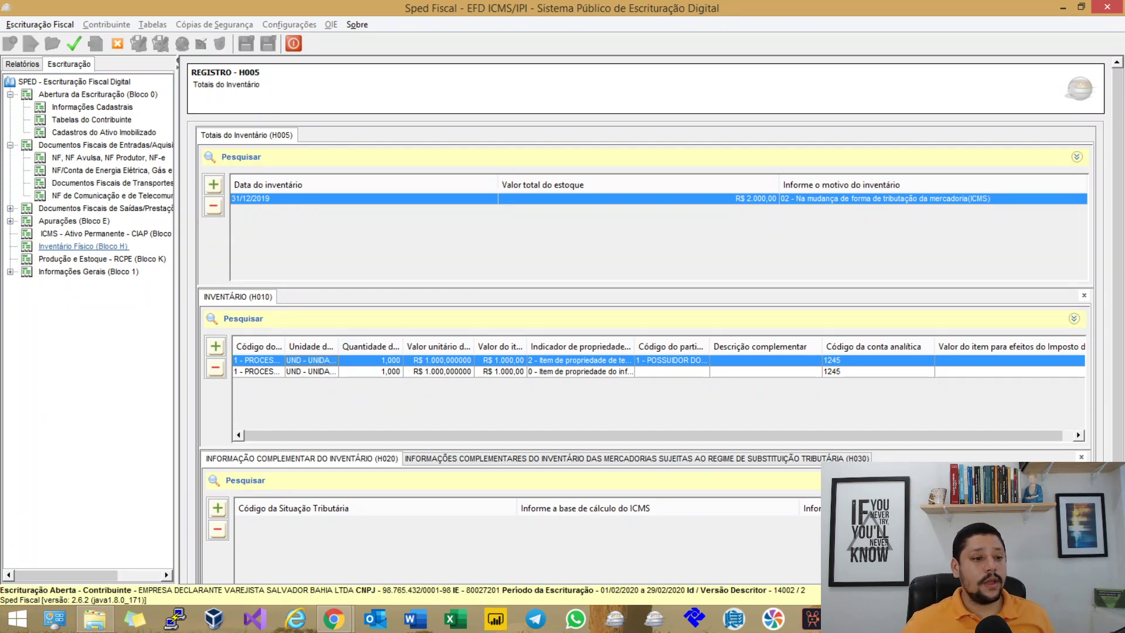
Step: Set the item type of the PROCESSADOR item in register 0200 to 07 - Material de Uso e Consumo and save it
click(91, 119)
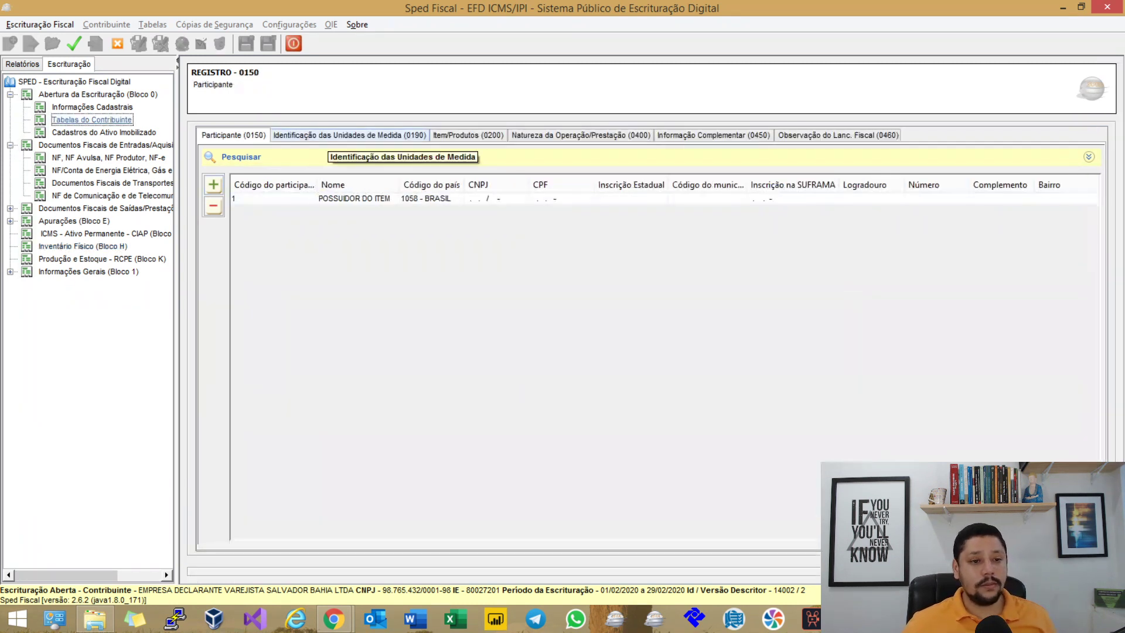
click(467, 134)
double_click(481, 198)
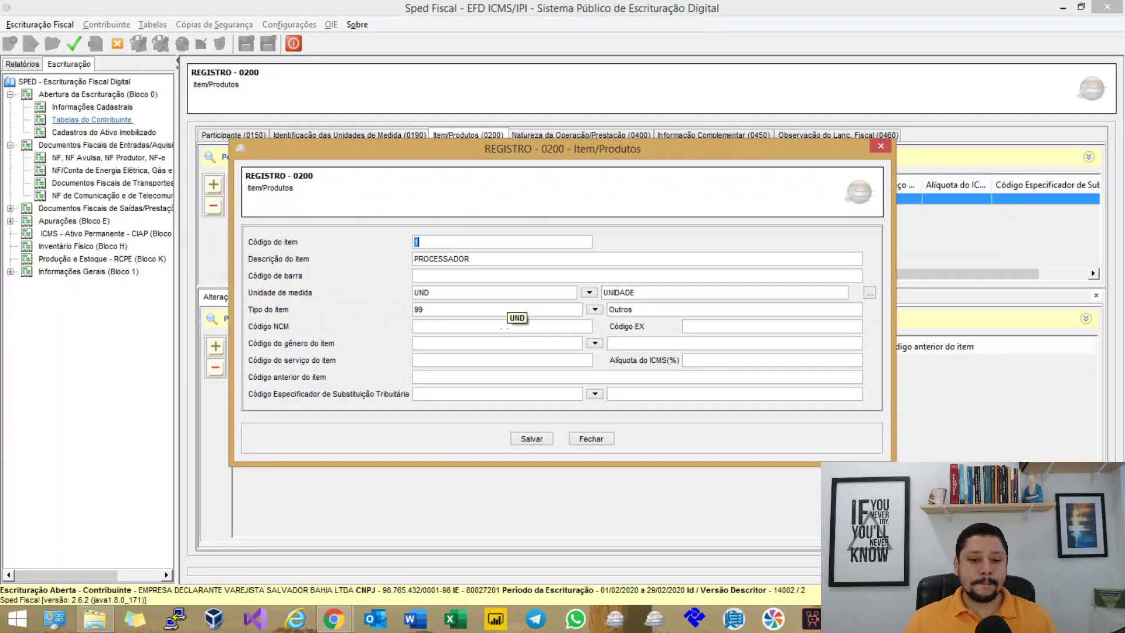
click(594, 310)
click(528, 447)
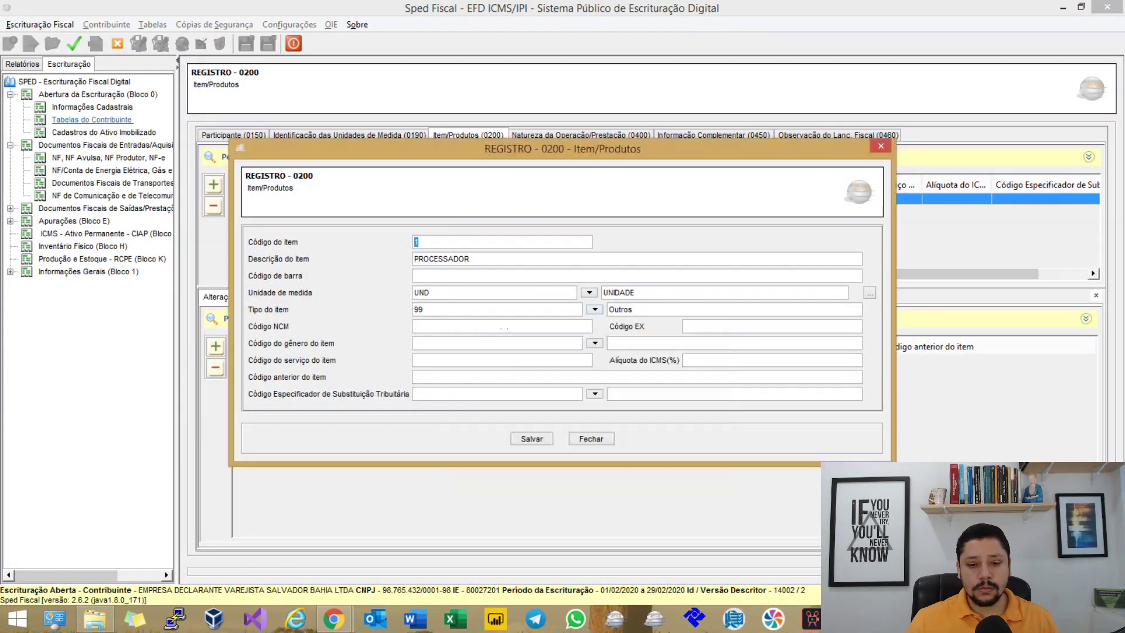
click(532, 439)
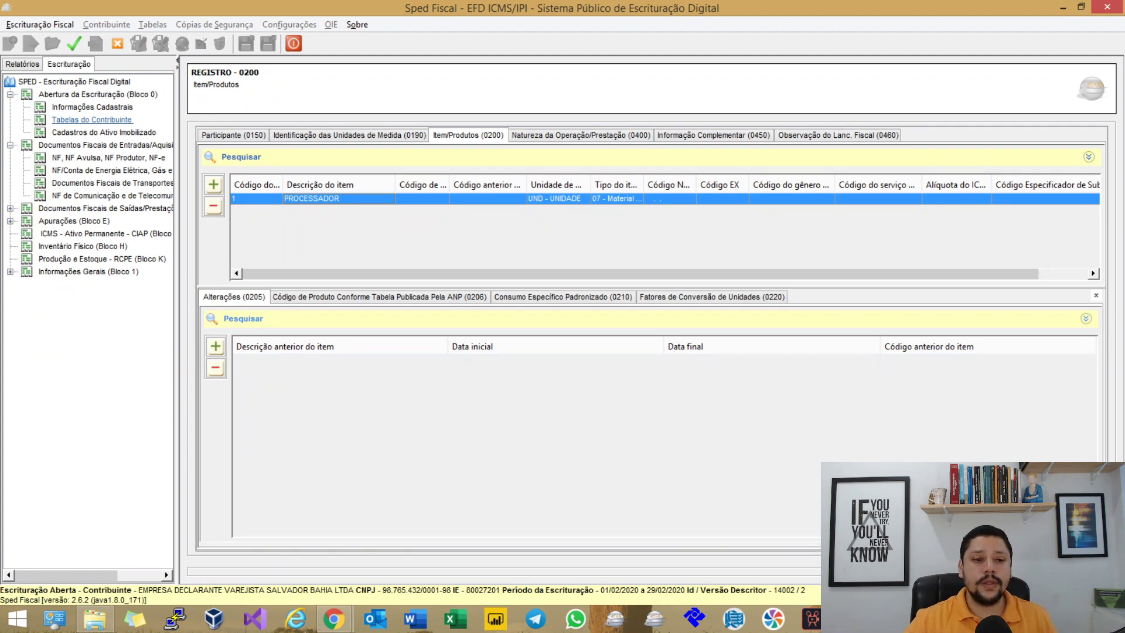
Step: Reopen the PROCESSADOR record to check its item type and save it again
double_click(338, 198)
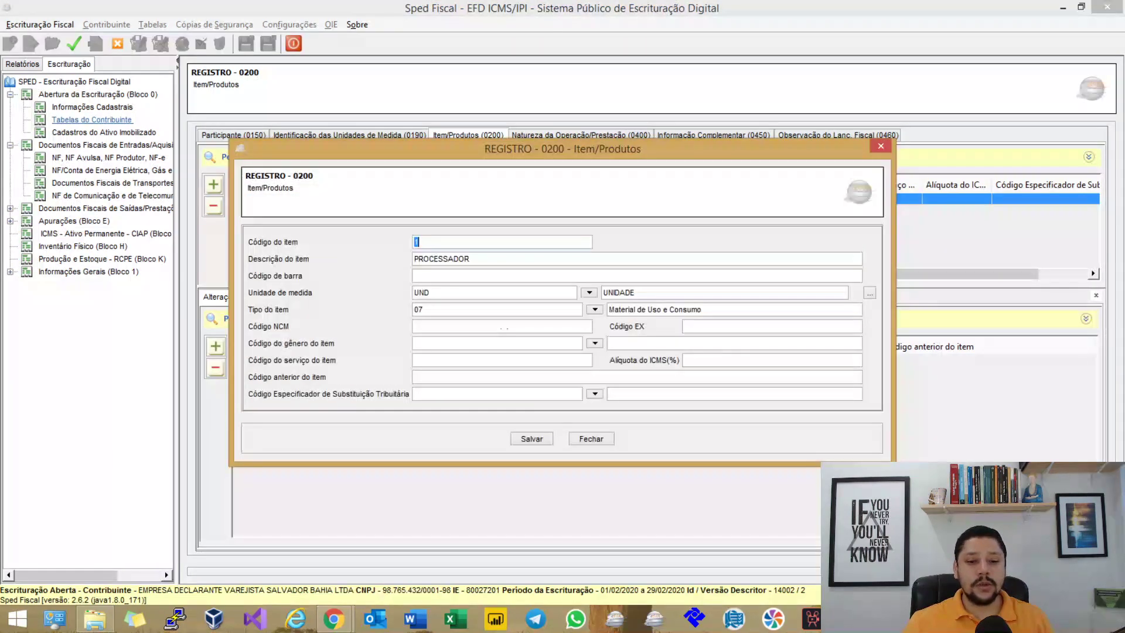
click(672, 309)
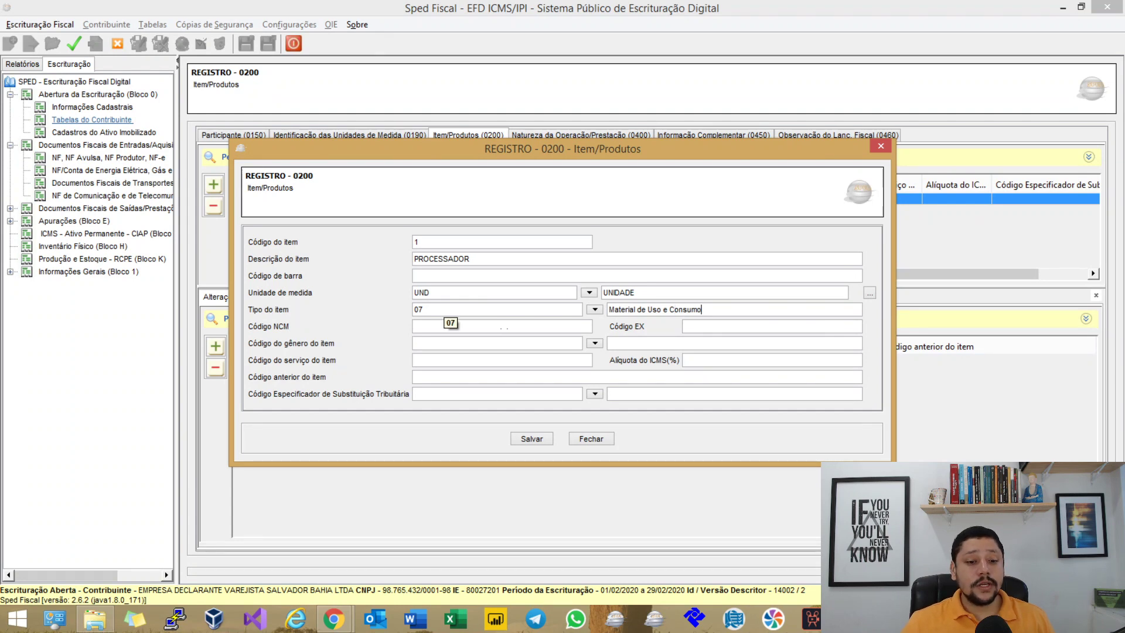
click(443, 309)
click(531, 438)
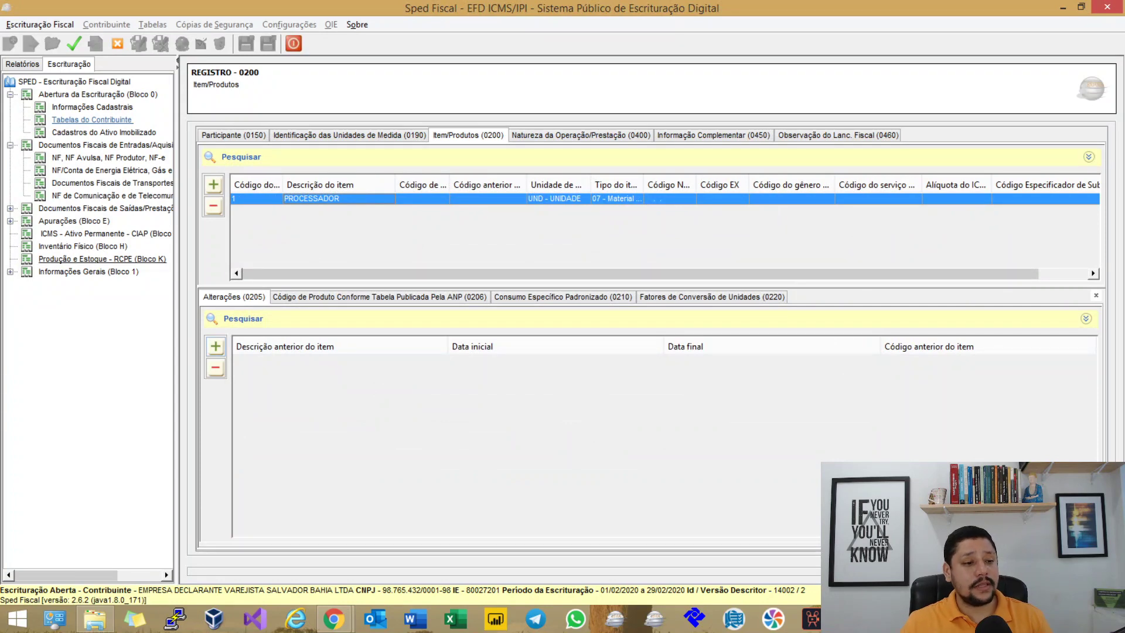
Step: Return to Inventário Físico (Bloco H), validate the bookkeeping and display the validation errors report
click(83, 246)
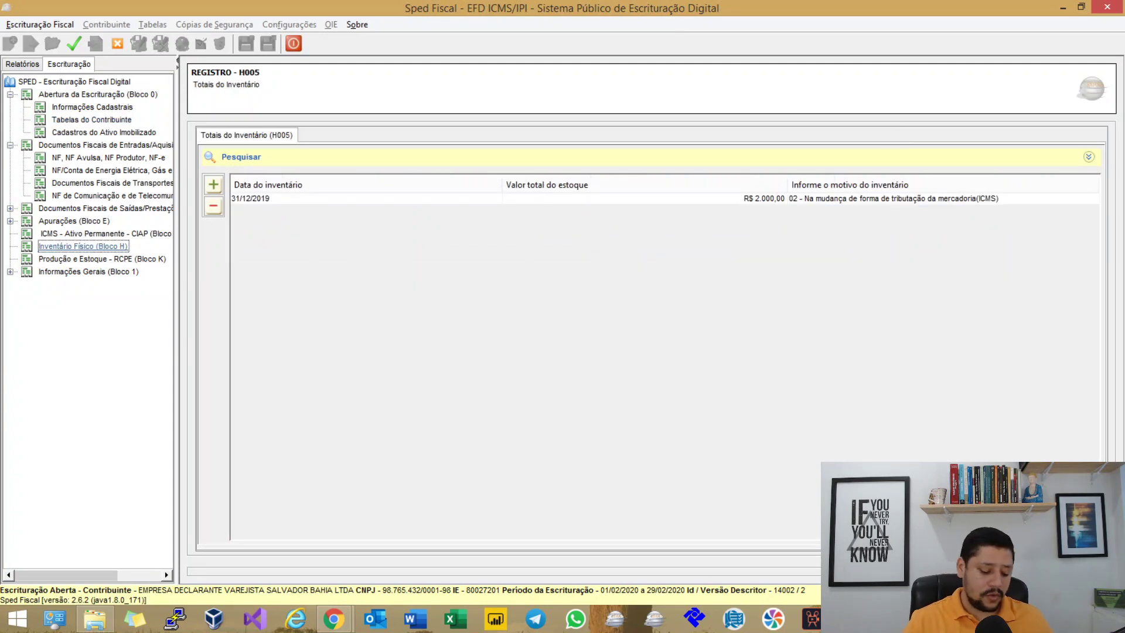
click(74, 43)
click(532, 331)
click(562, 324)
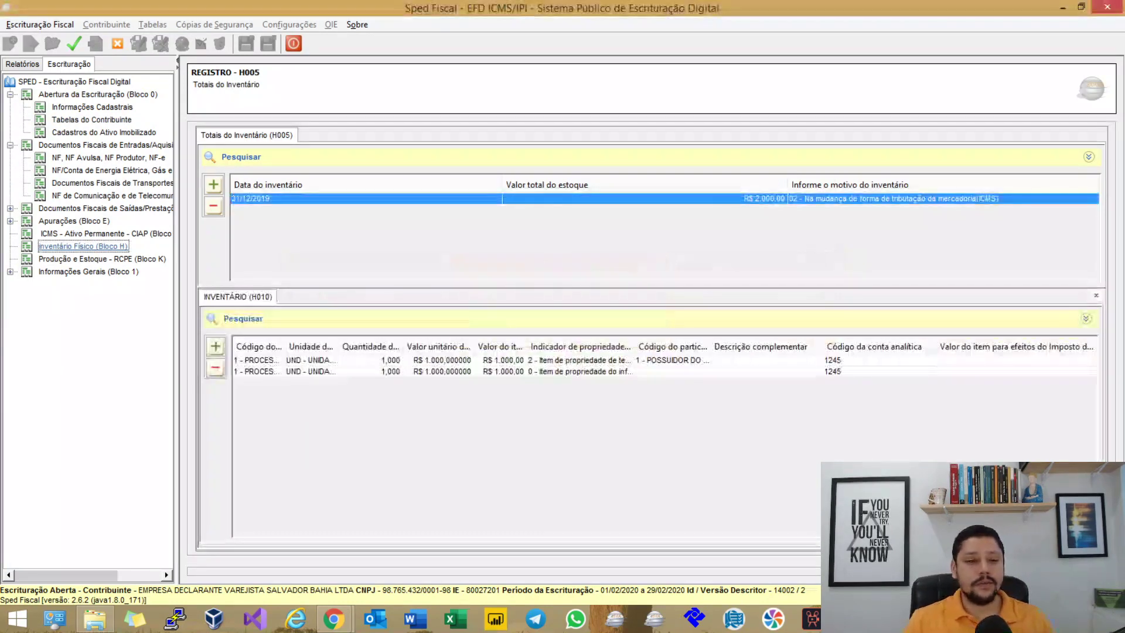
click(74, 44)
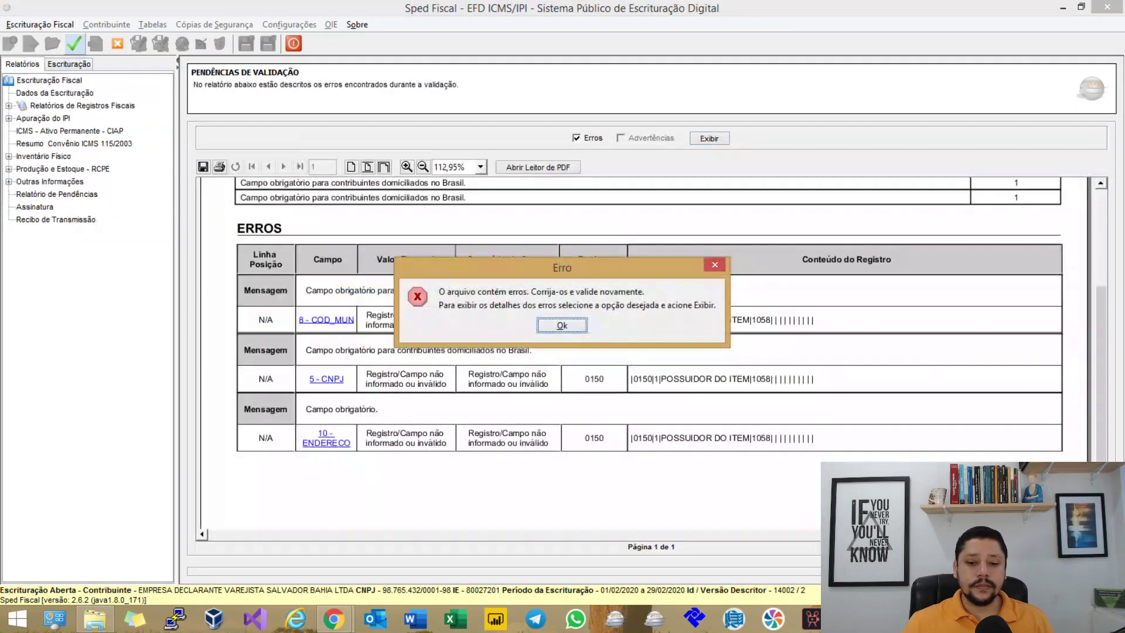
key(Return)
click(576, 138)
click(709, 138)
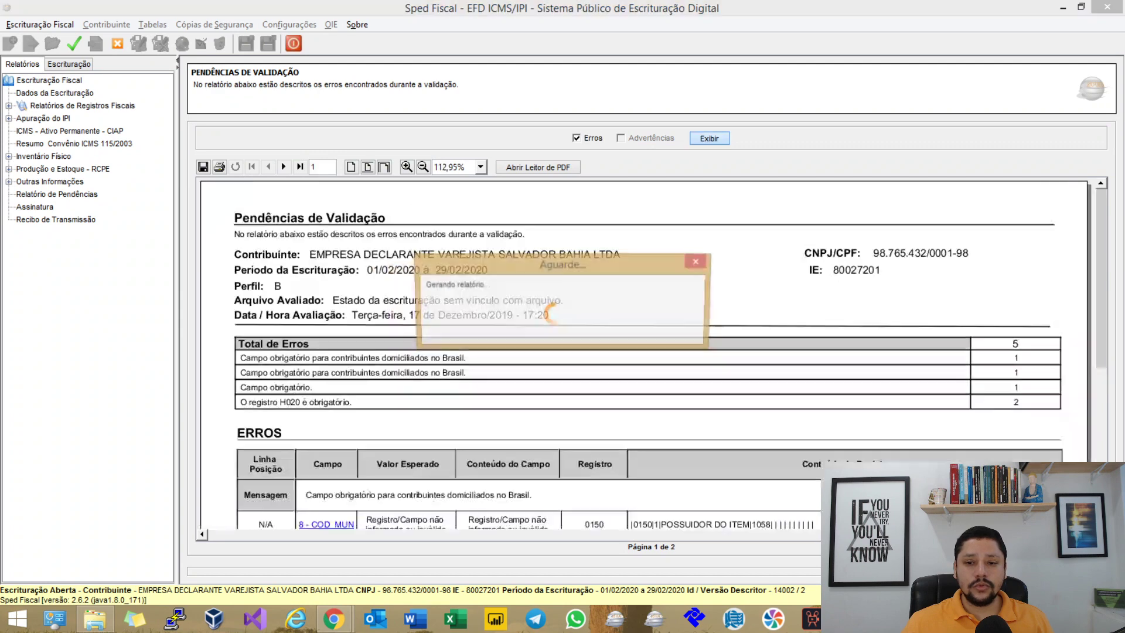
Step: Examine the errors for registers 0150 and H010 across both pages of the validation report
scroll(548, 314, down, 5)
scroll(645, 351, down, 1)
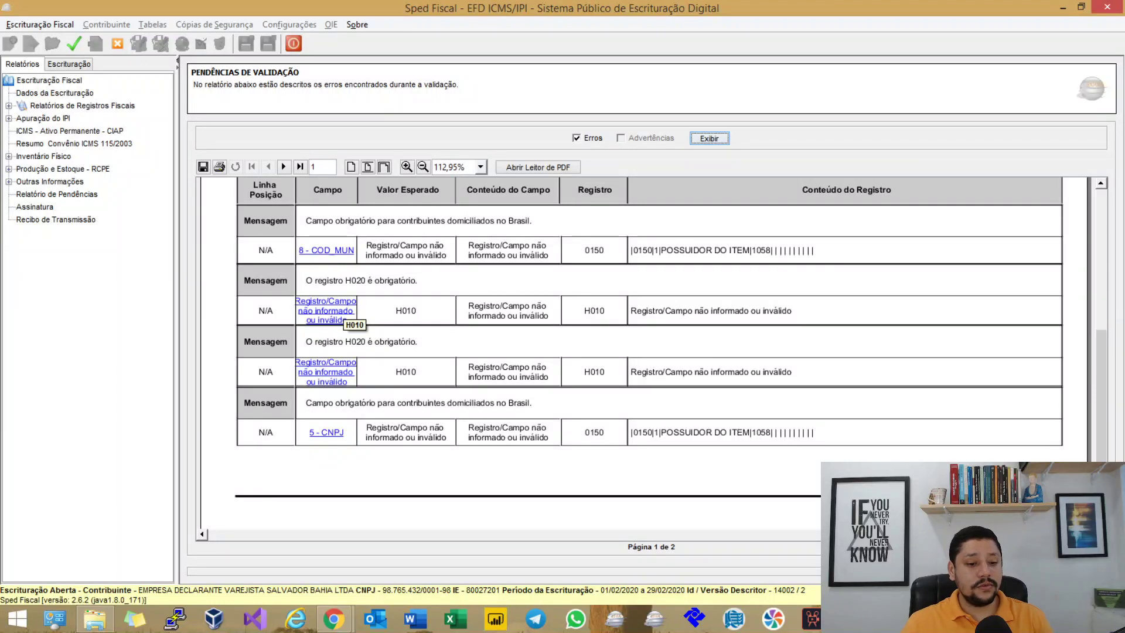
scroll(344, 320, down, 1)
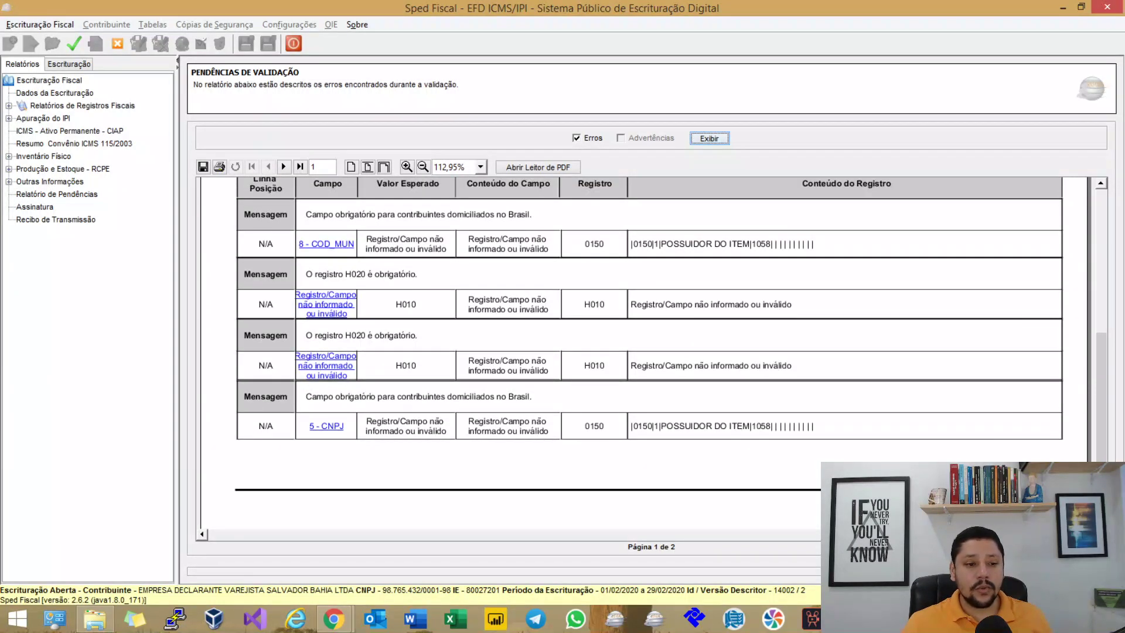
click(284, 166)
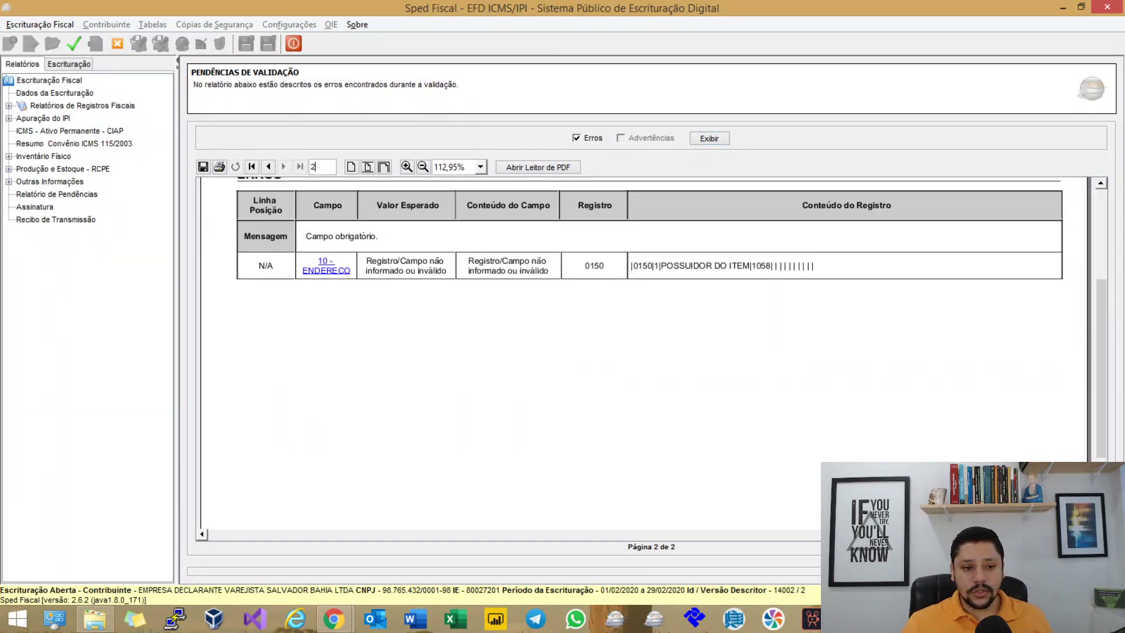
click(268, 166)
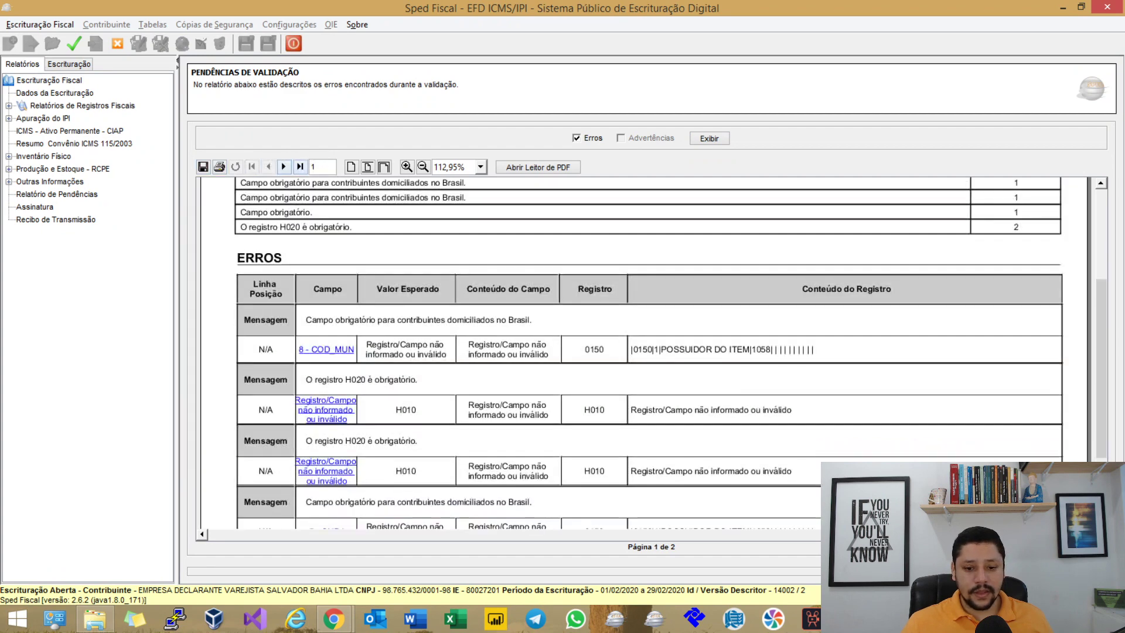
scroll(644, 351, down, 2)
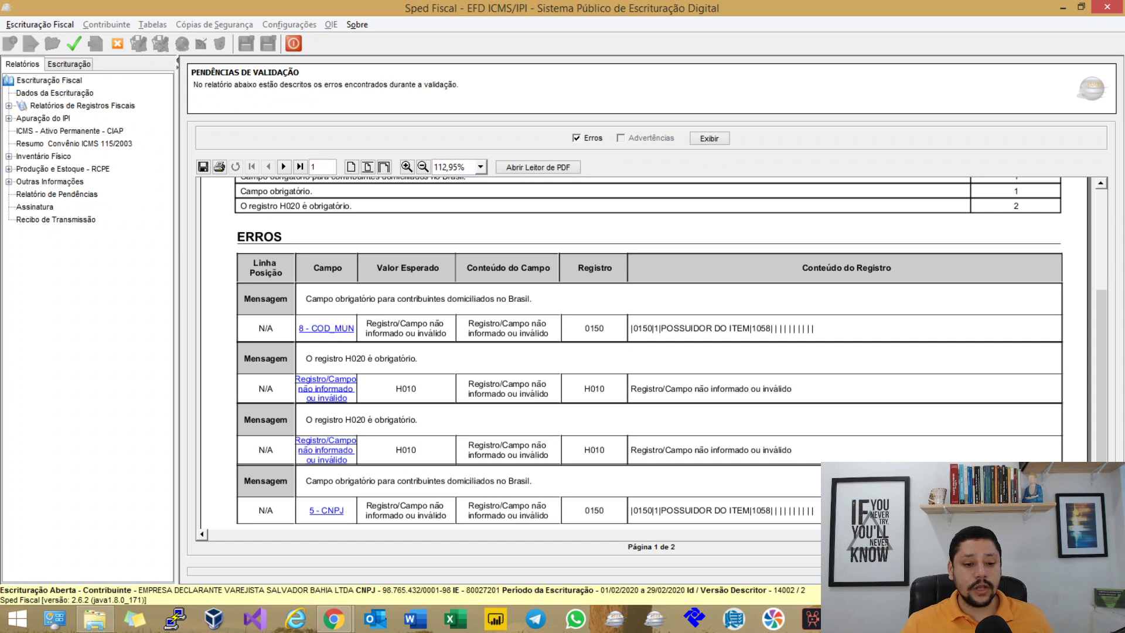
scroll(645, 352, down, 3)
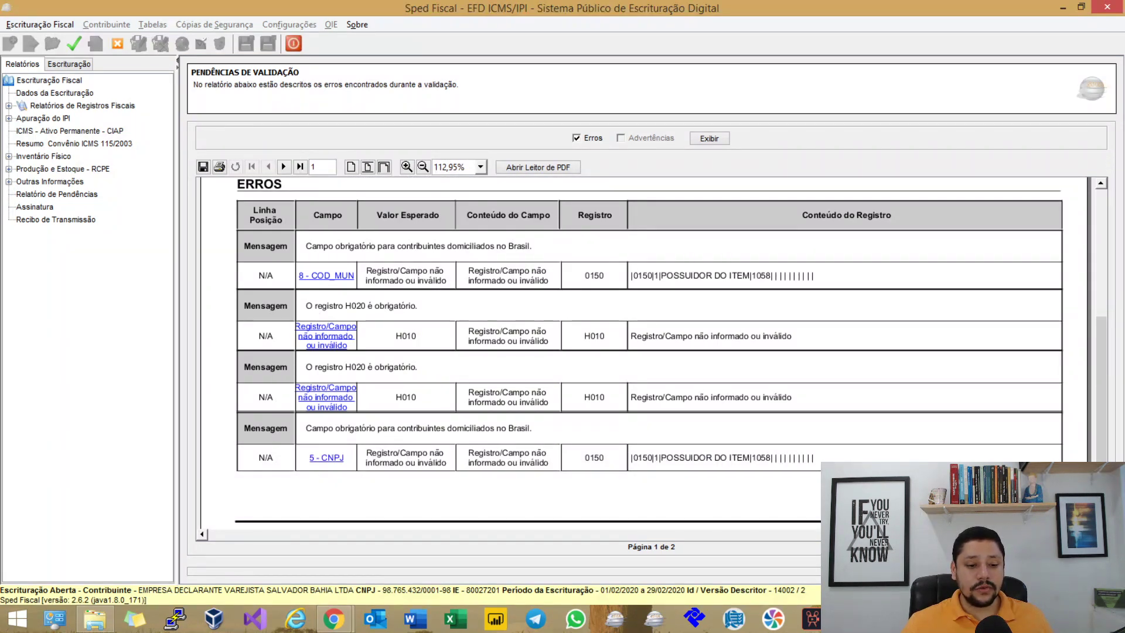
scroll(671, 350, down, 1)
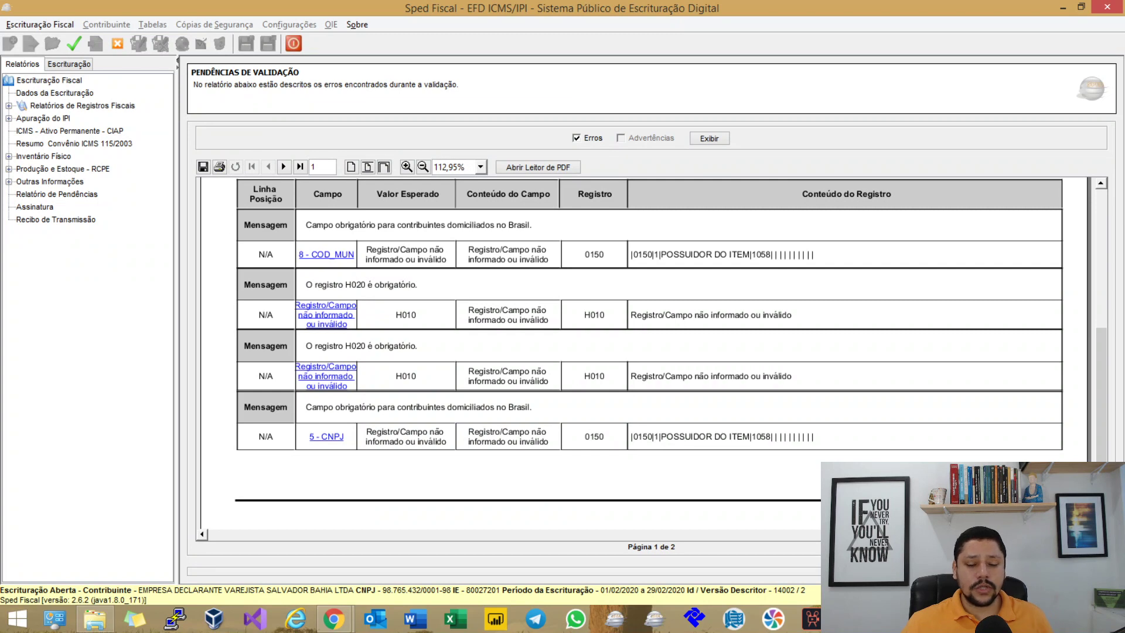
scroll(644, 351, up, 2)
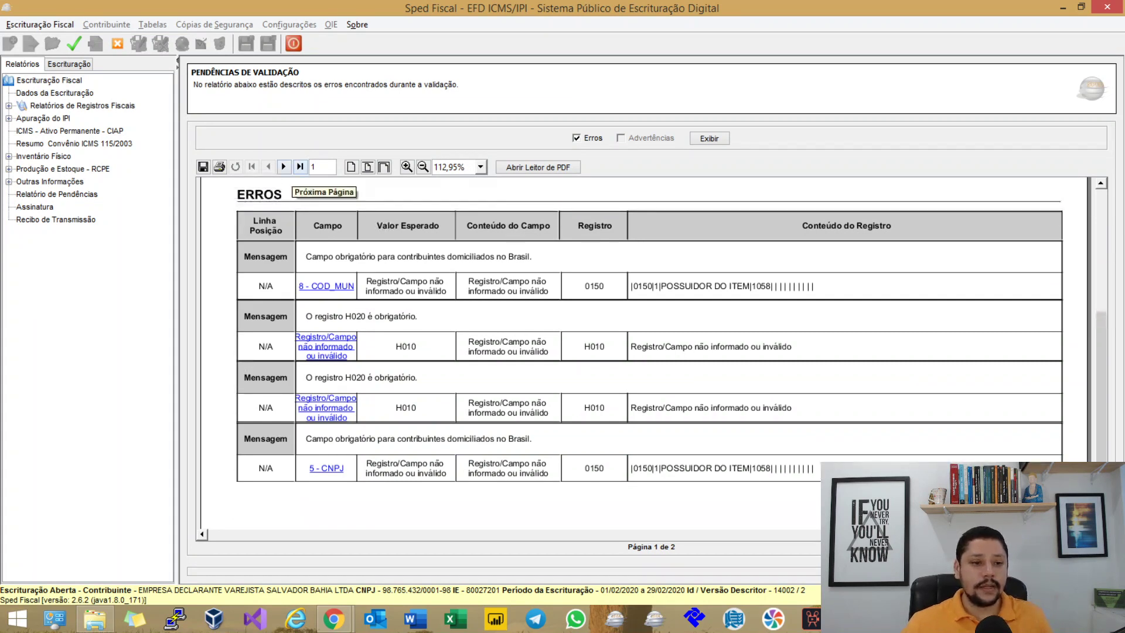
click(283, 166)
scroll(644, 351, up, 4)
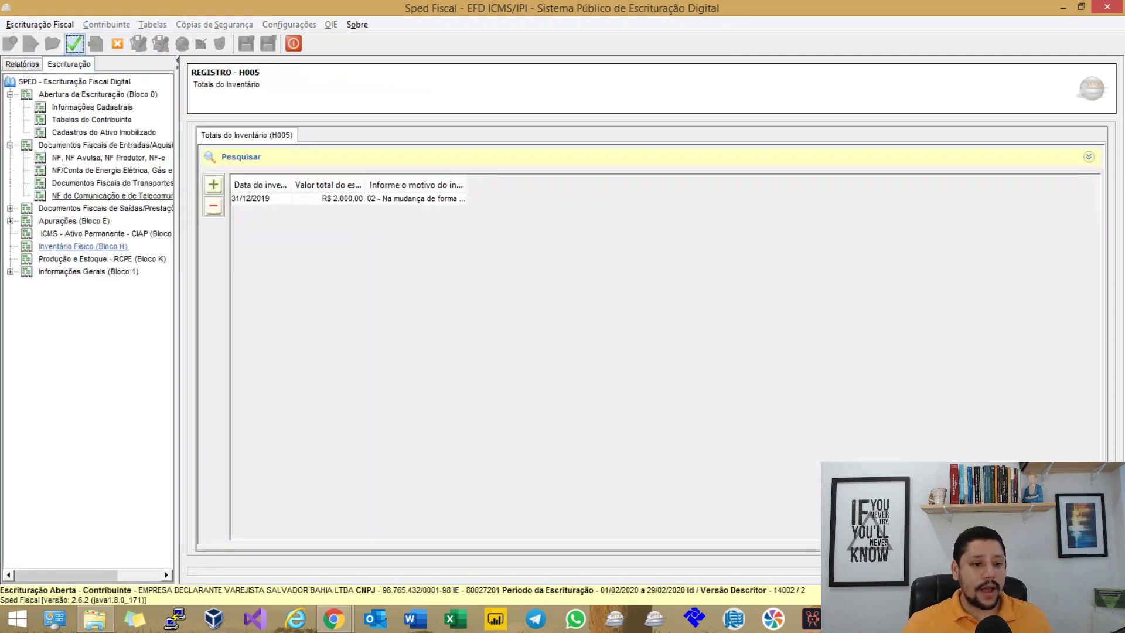
Step: Review the H010 record with ownership indicator 2 under the 31/12/2019 inventory and close it without editing
click(258, 198)
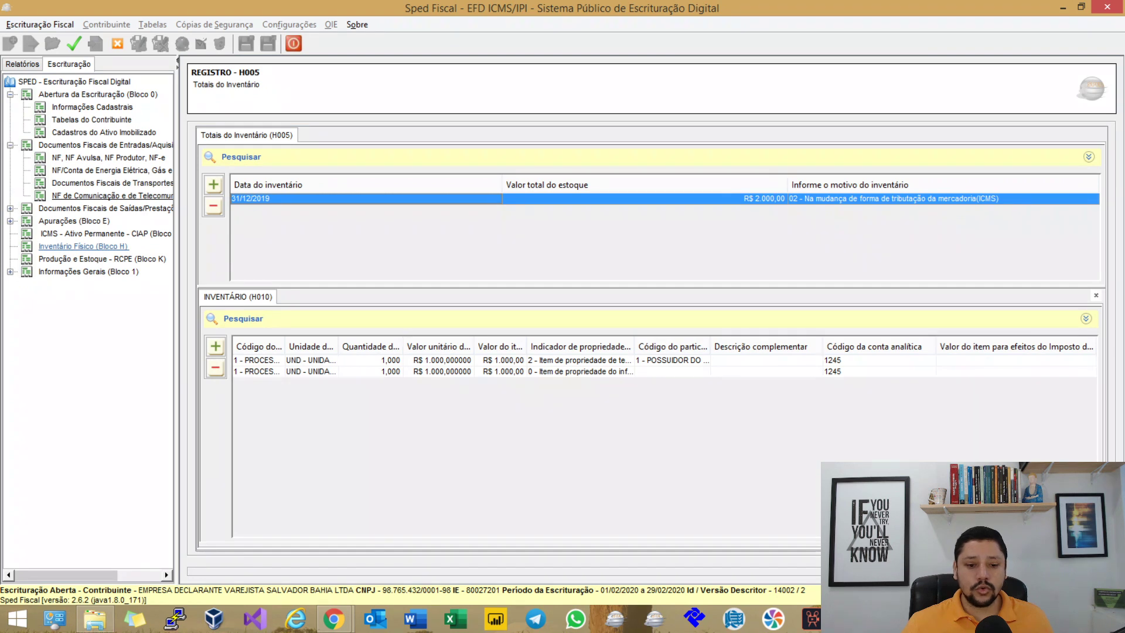
click(672, 360)
double_click(671, 360)
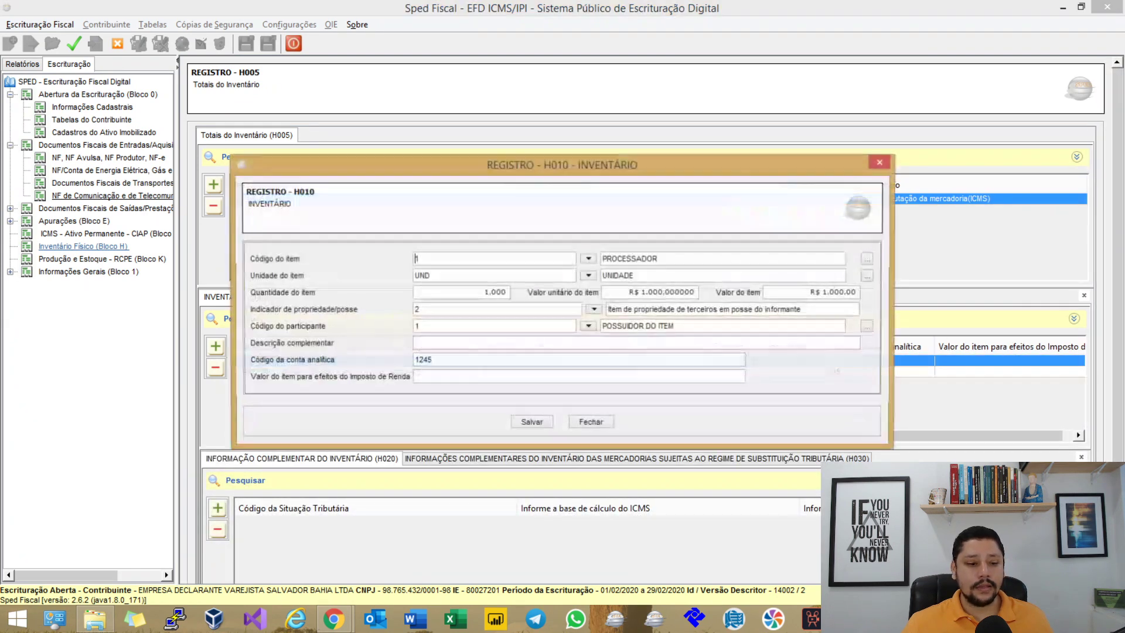
click(591, 422)
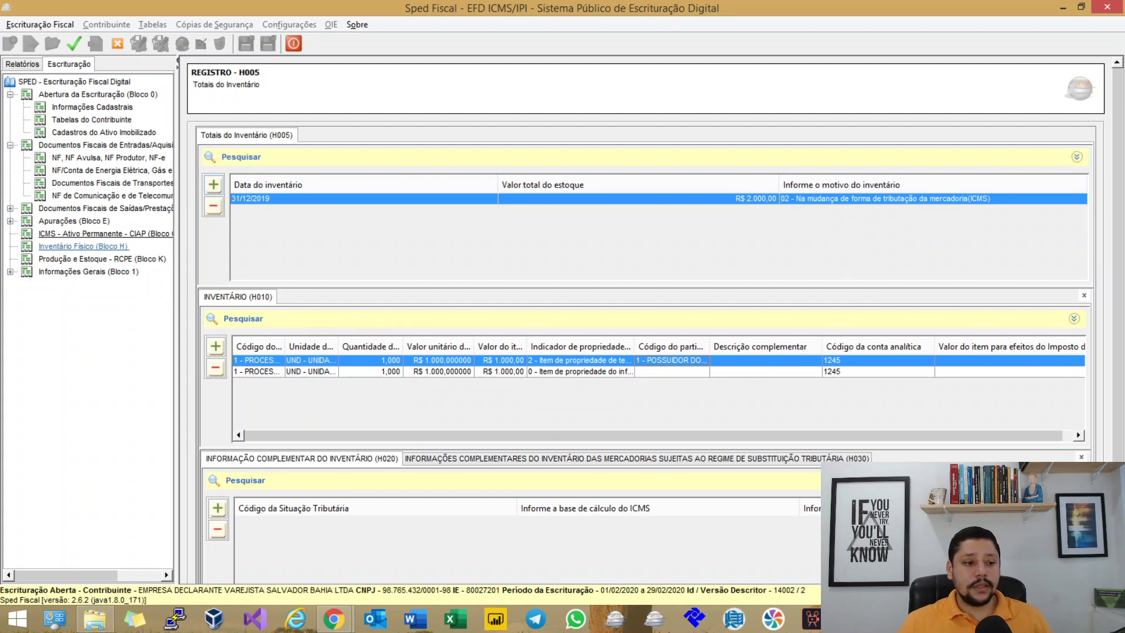
Step: Add a K100 assessment period from 01/02/2020 to 29/02/2020 in Produção e Estoque (Bloco K) and save it
click(102, 258)
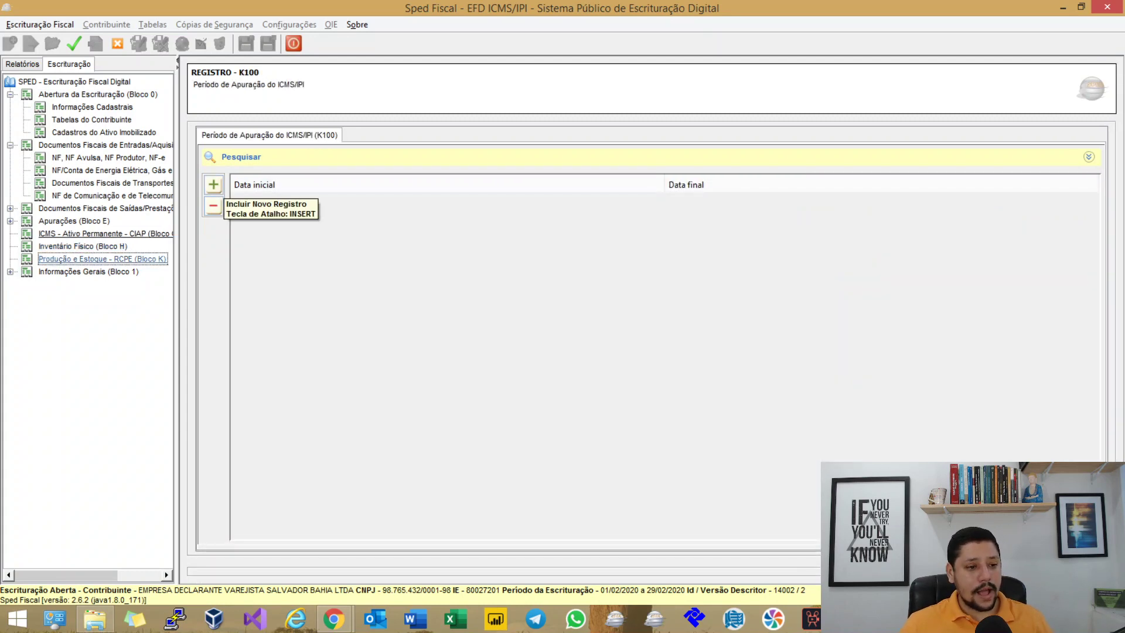
click(213, 184)
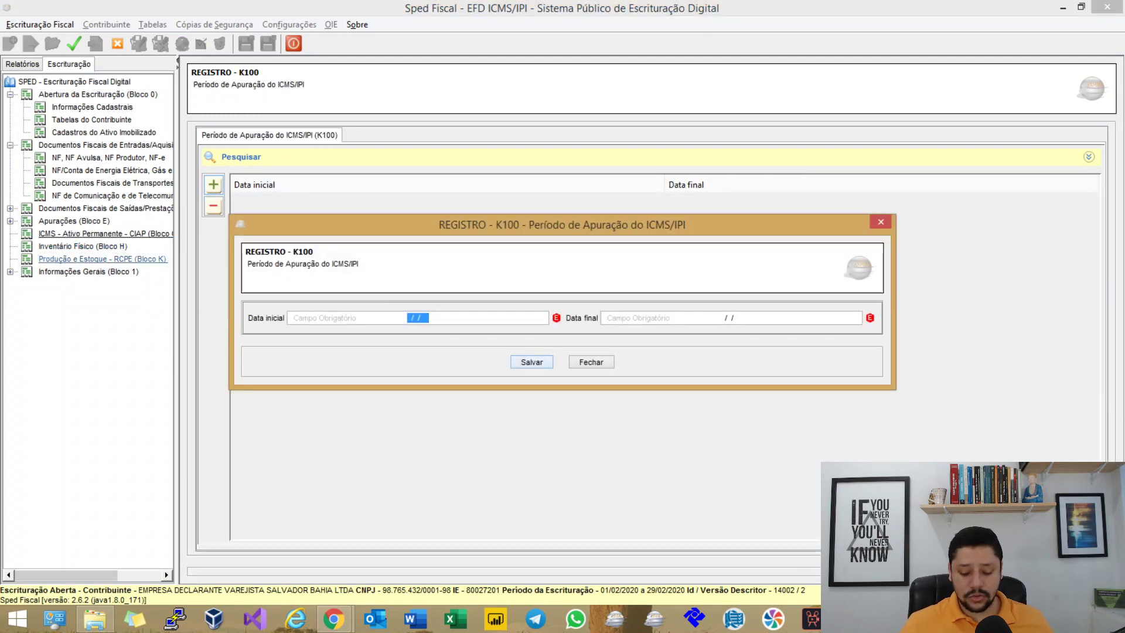
text(01022020)
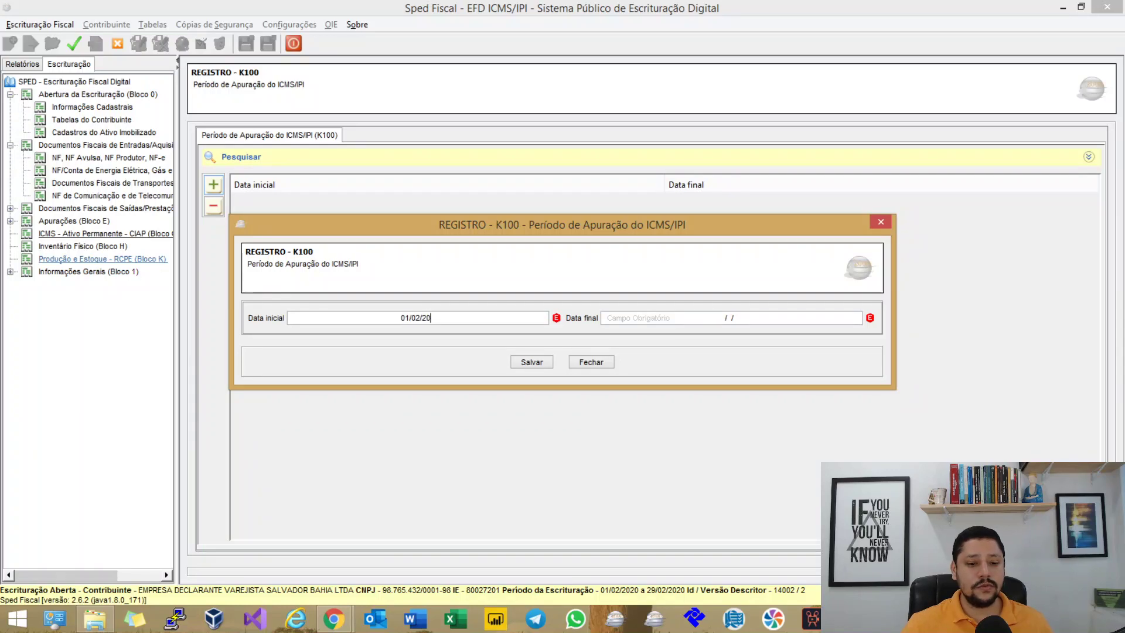
key(Tab)
text(29022020)
key(Tab)
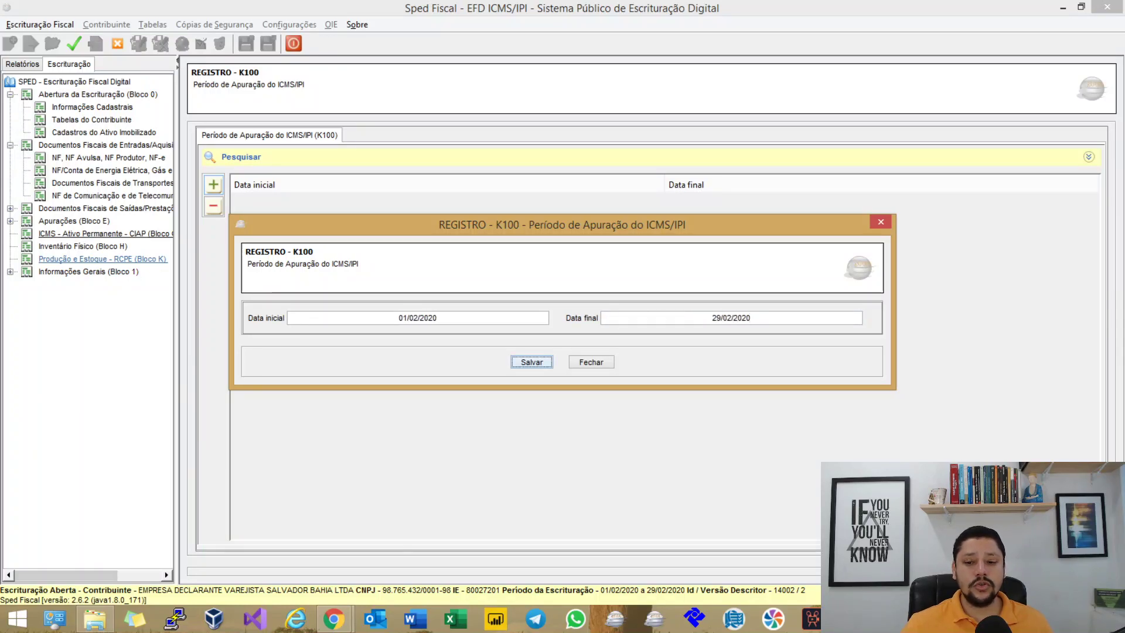
key(Return)
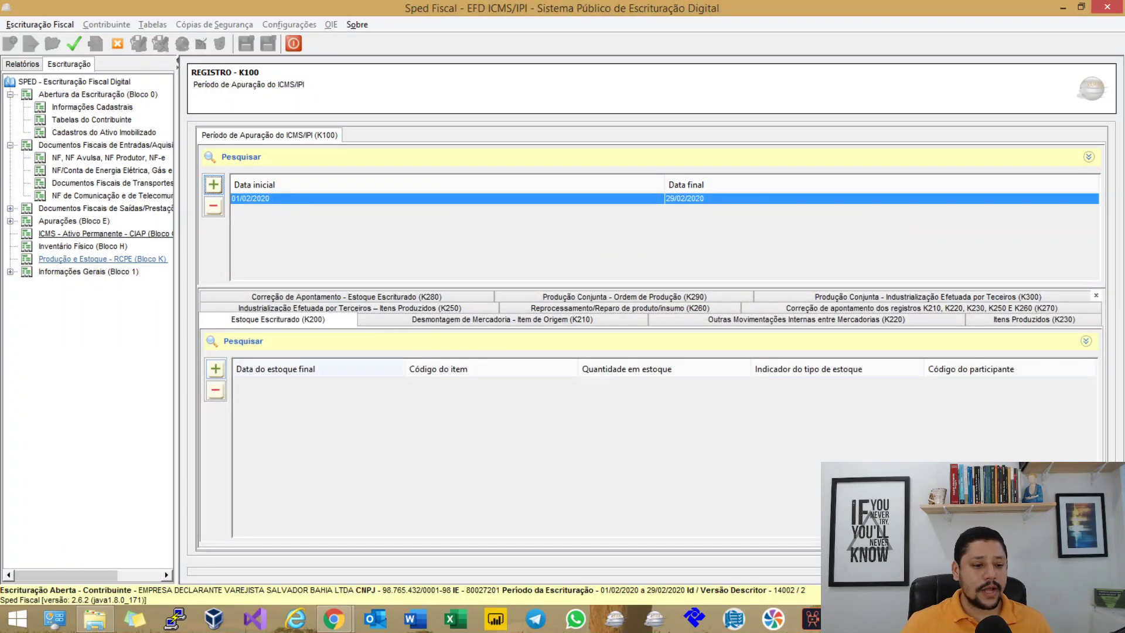
Step: Start a K200 Estoque Escriturado record with final stock date 29/02/2020 and item 1 - PROCESSADOR
click(216, 368)
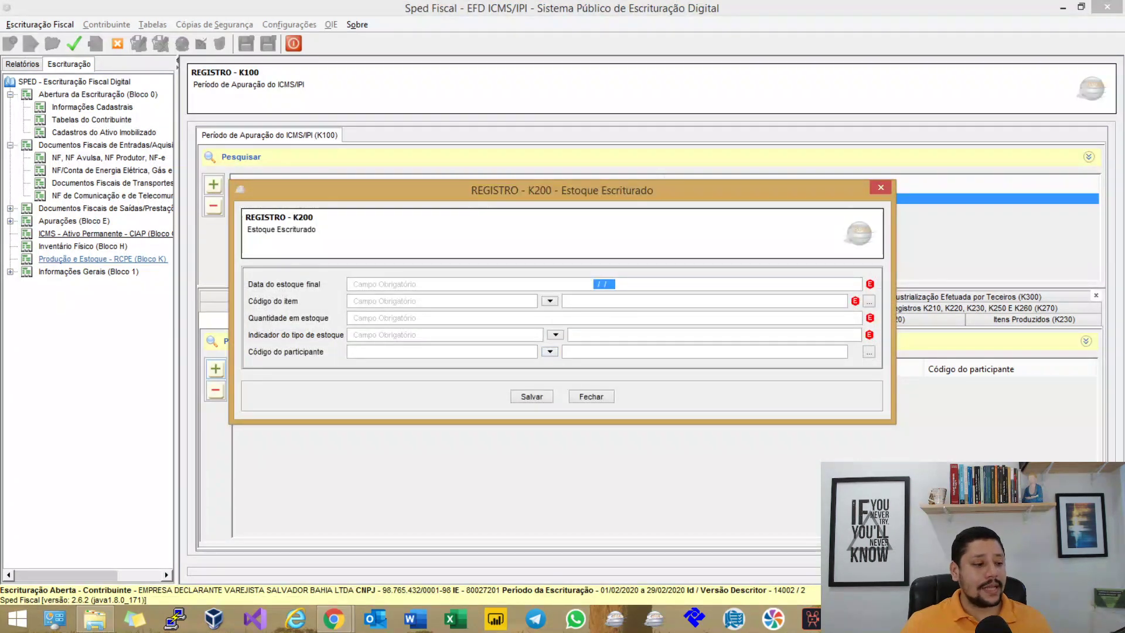
text(2902)
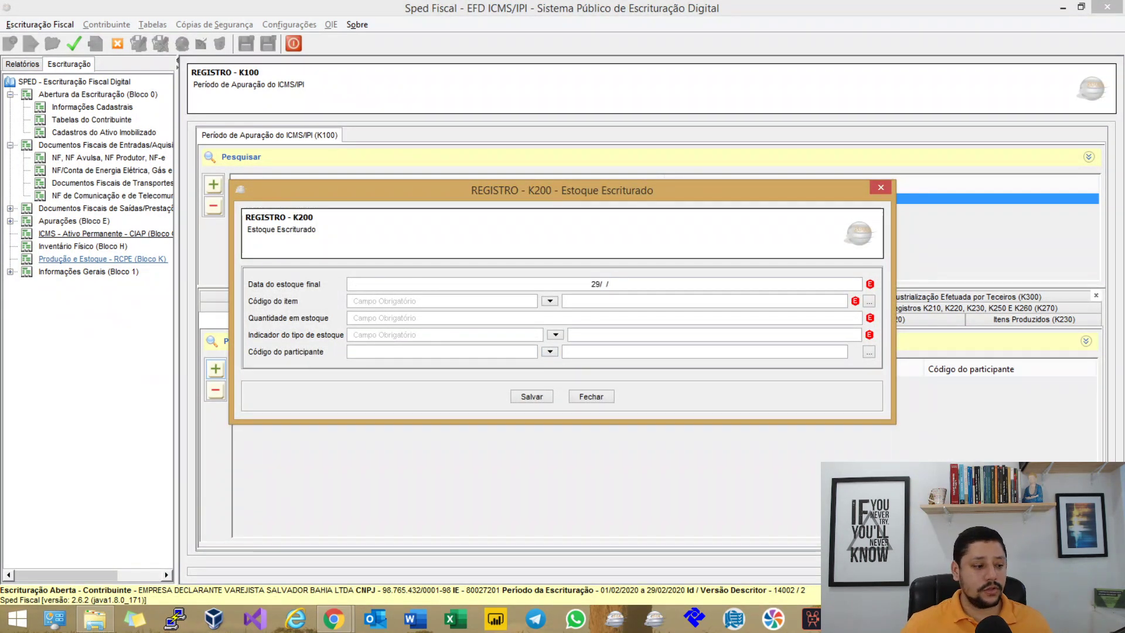
text(2020)
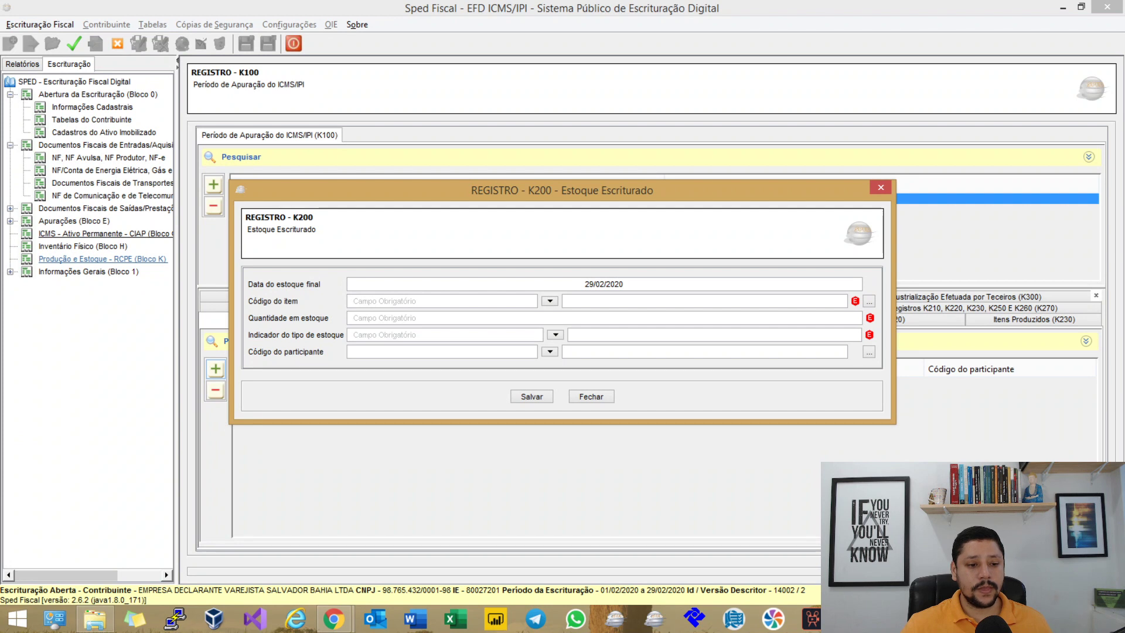
text(1)
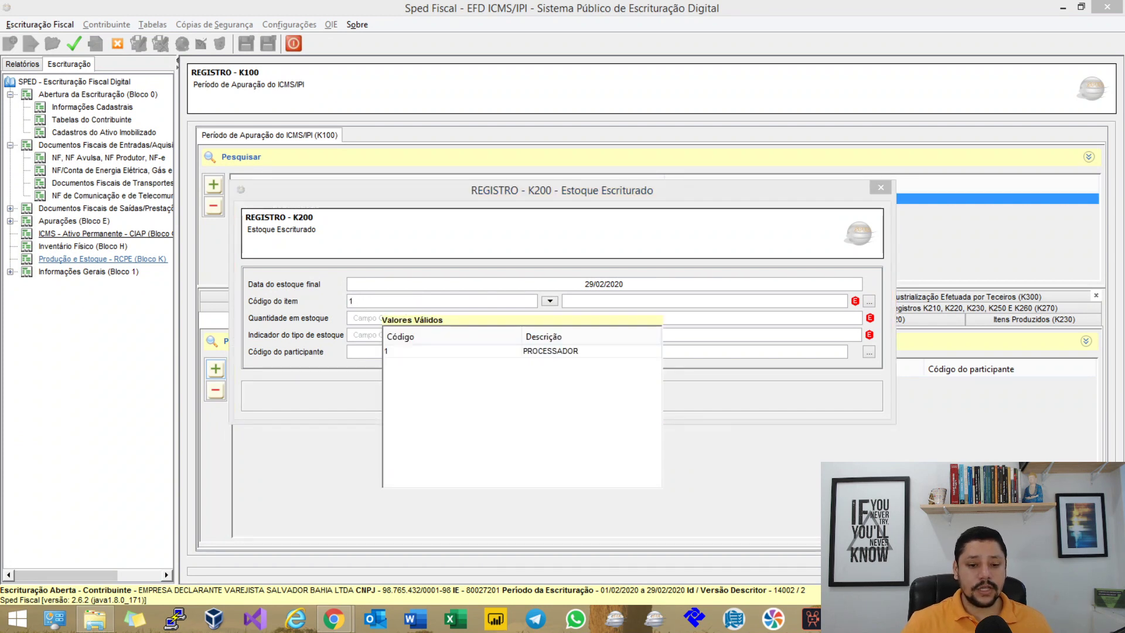
key(Down)
key(Return)
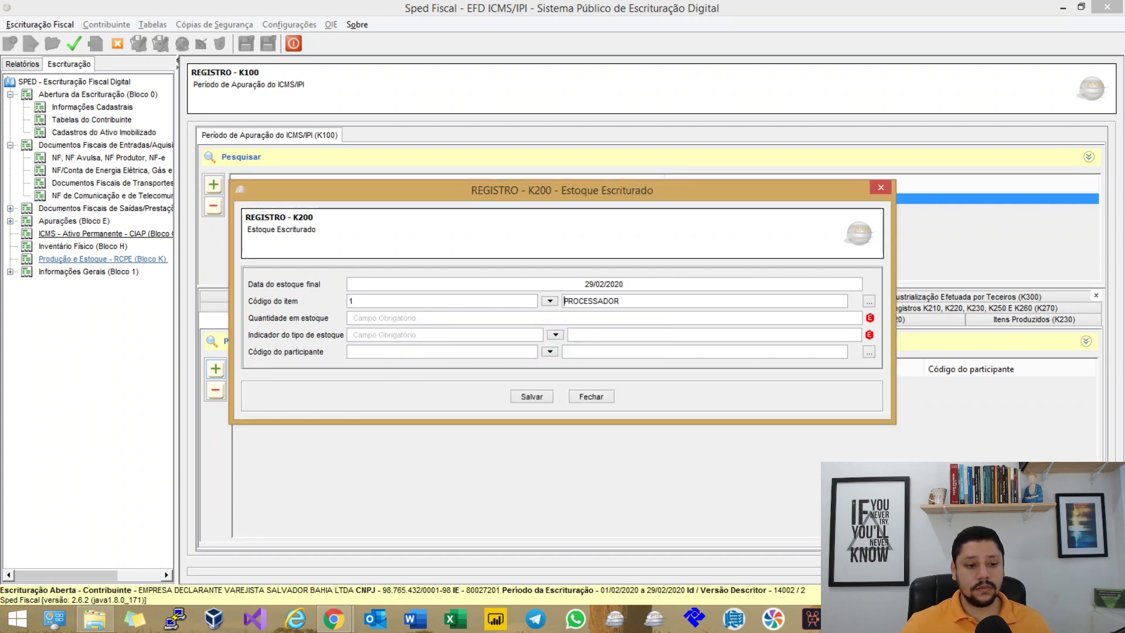
Step: Set the K200 stock quantity to 1 and the stock type indicator to 0, leave the participant blank, and save the record
key(Tab)
key(Tab)
text(1)
key(Tab)
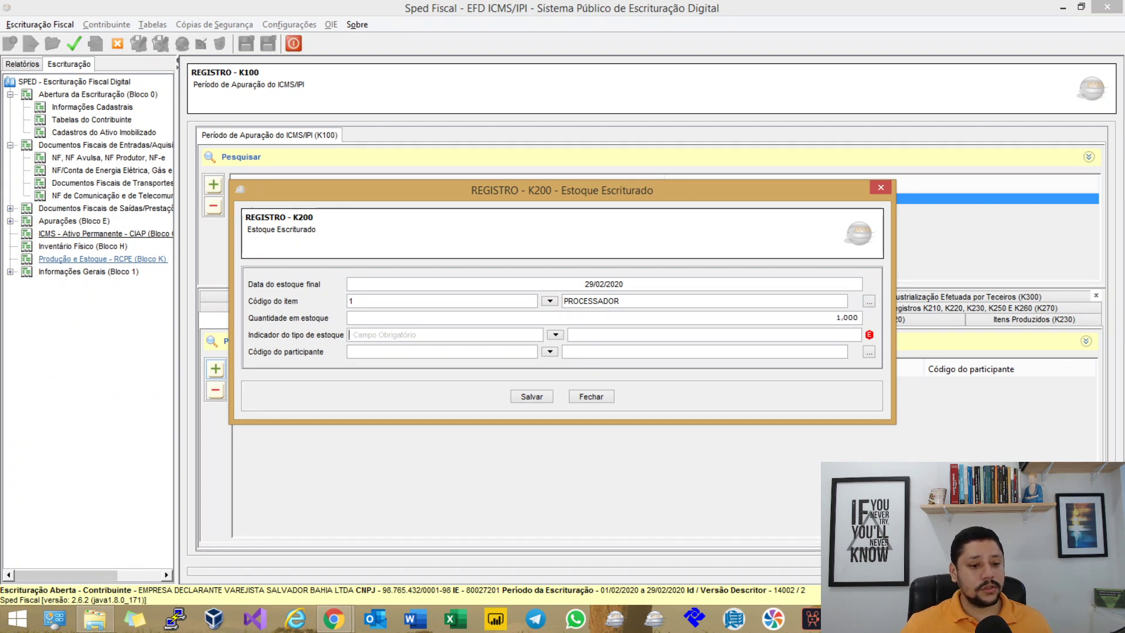
key(Down)
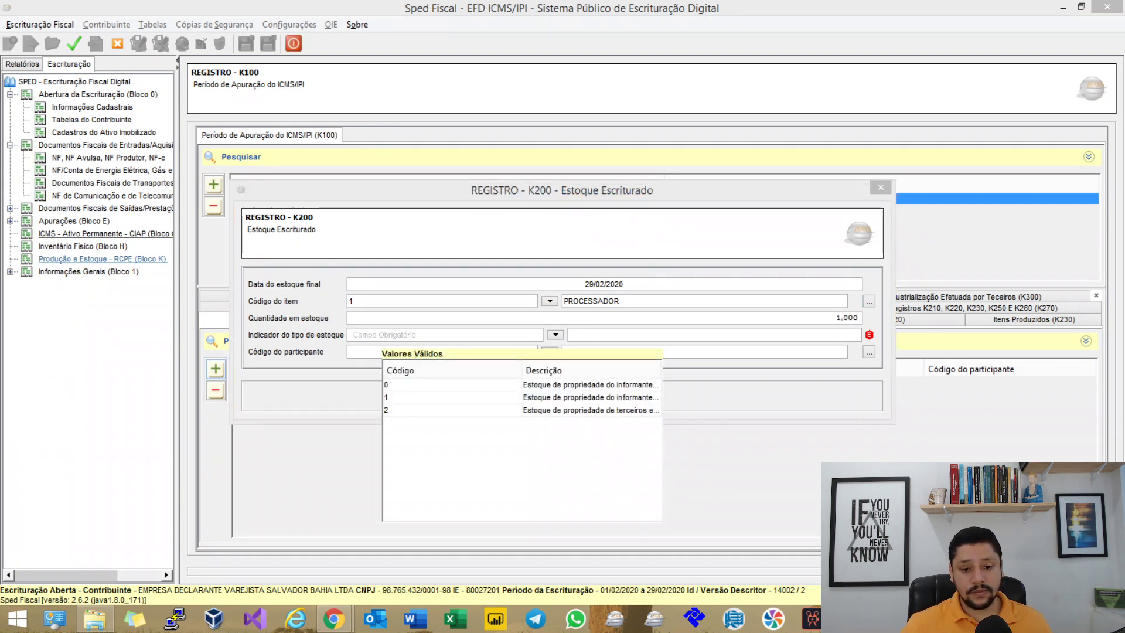
click(612, 385)
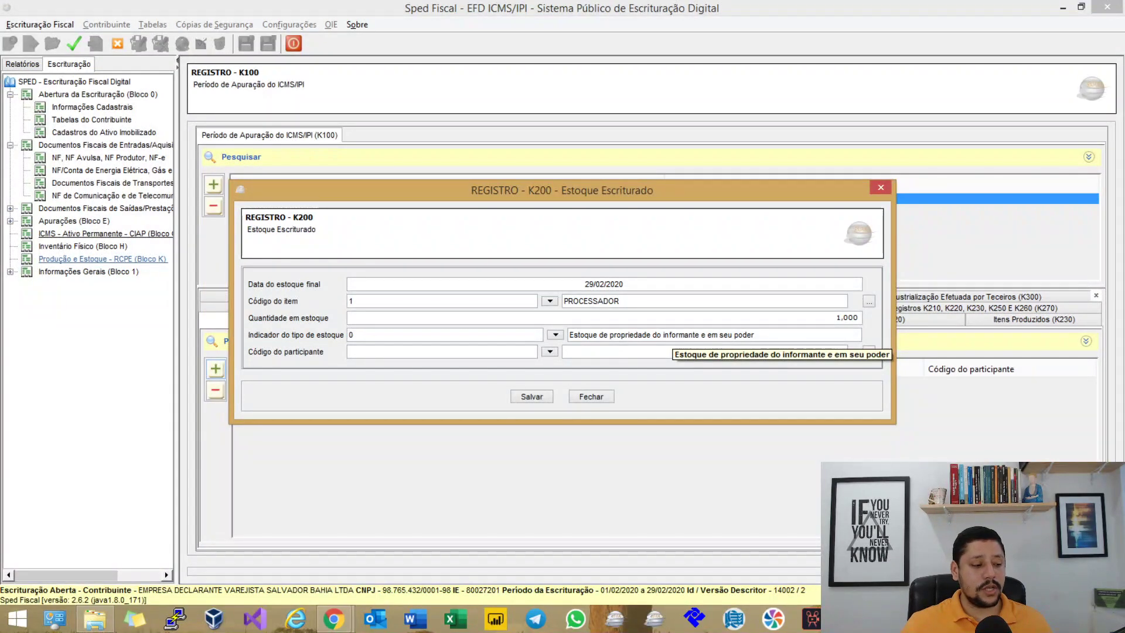
click(494, 354)
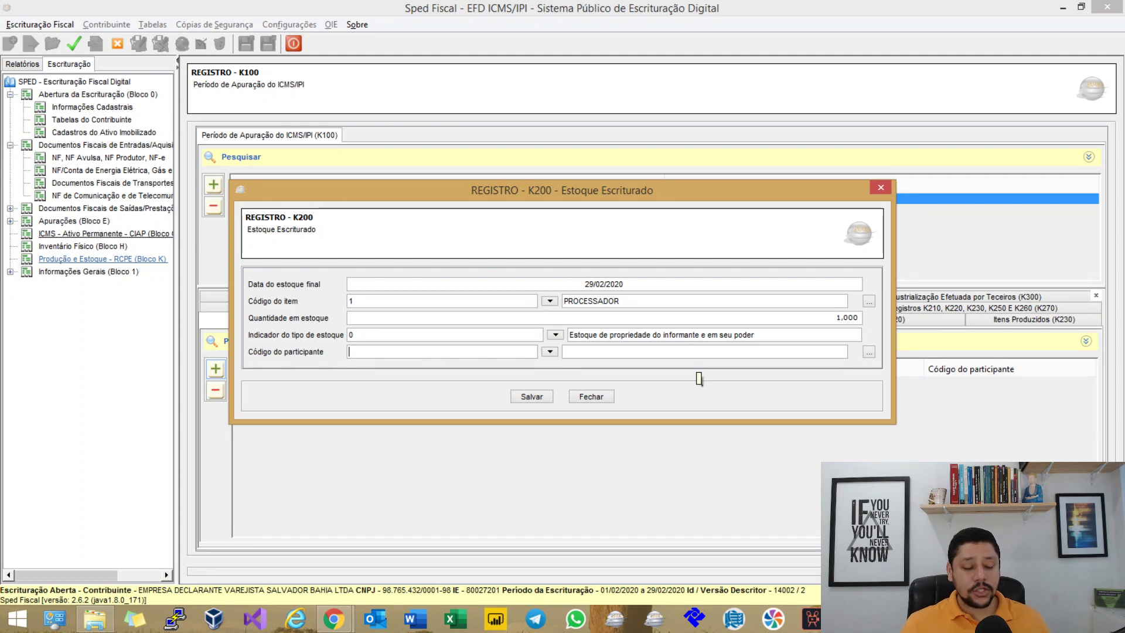
click(530, 396)
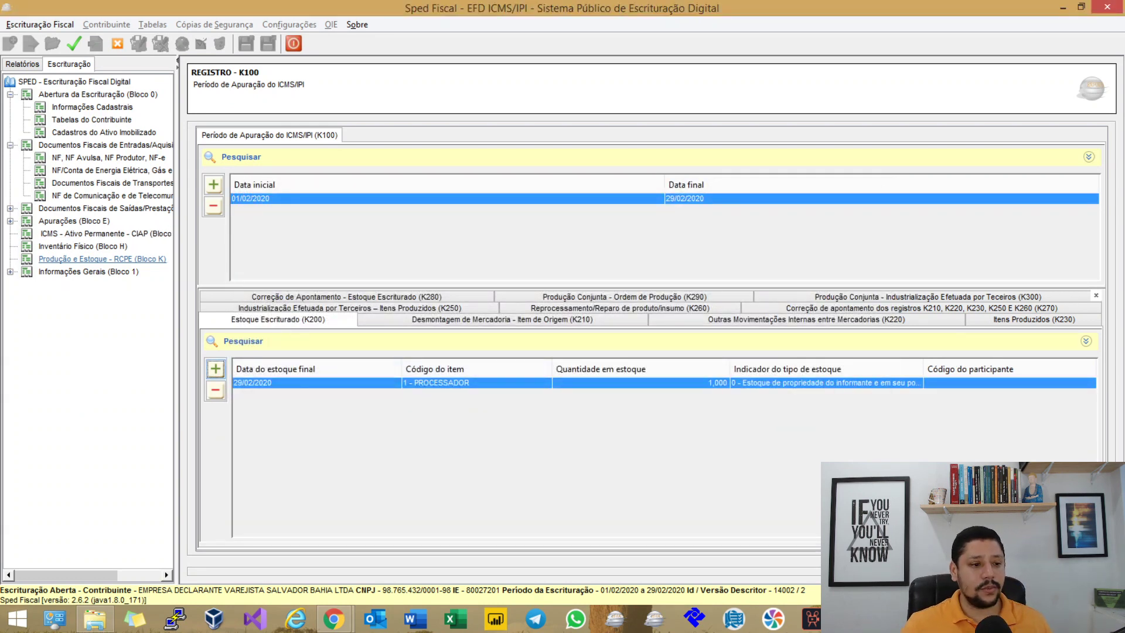
Step: Change the inventory reason of the 31/12/2019 H005 record in Bloco H to 01 - No final no período and save it
click(82, 246)
click(281, 198)
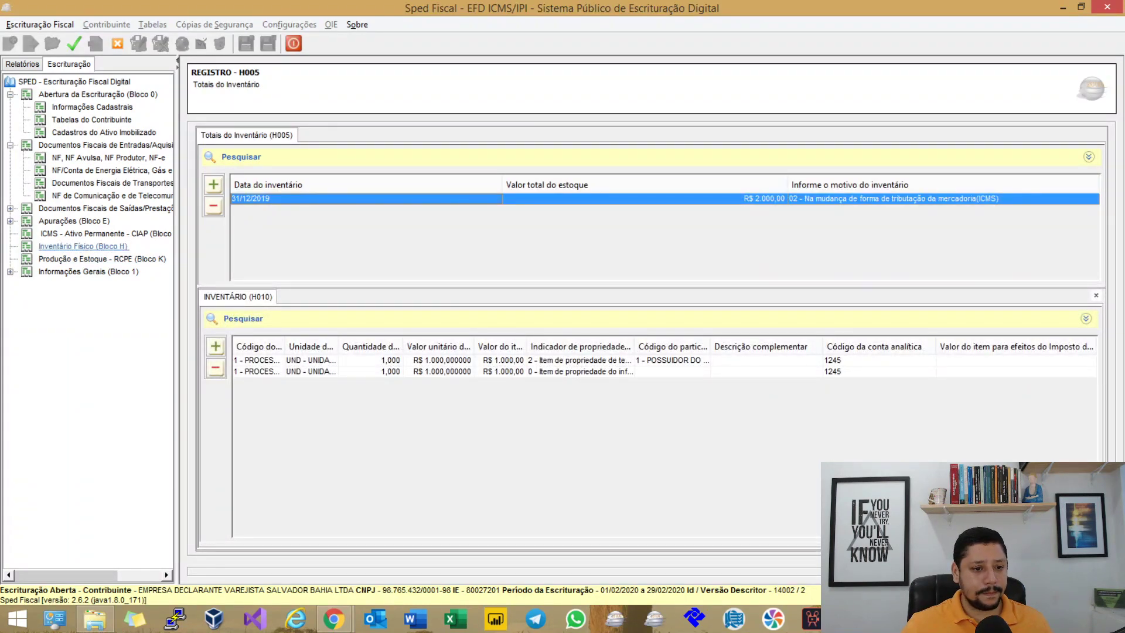
double_click(411, 198)
drag(360, 334, 351, 334)
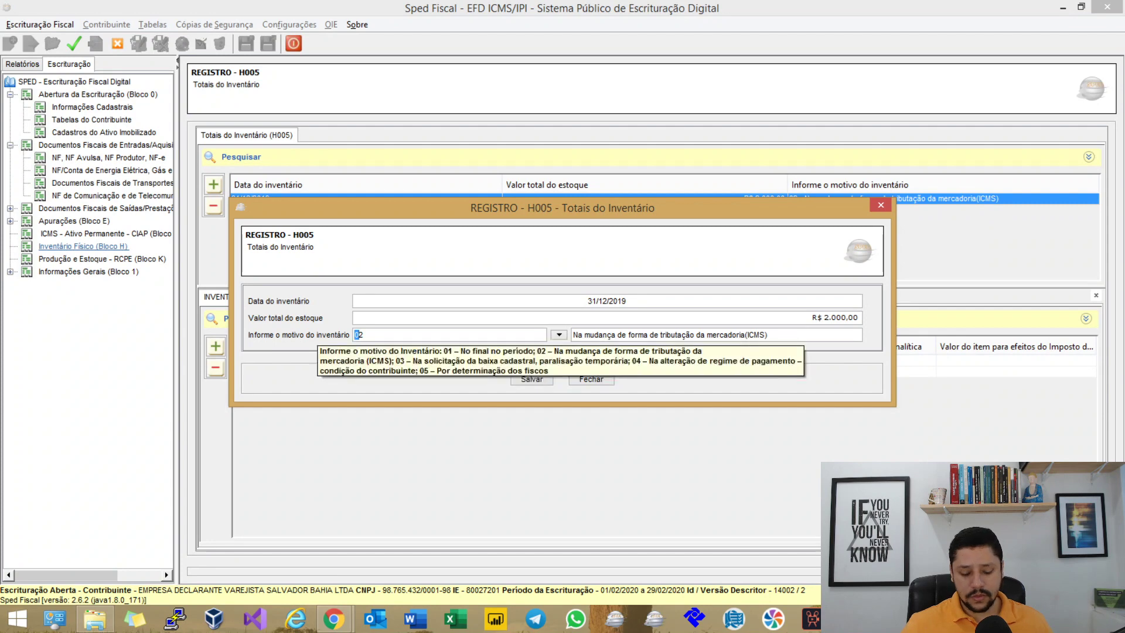
key(Delete)
key(Delete)
text(01)
key(Tab)
key(Return)
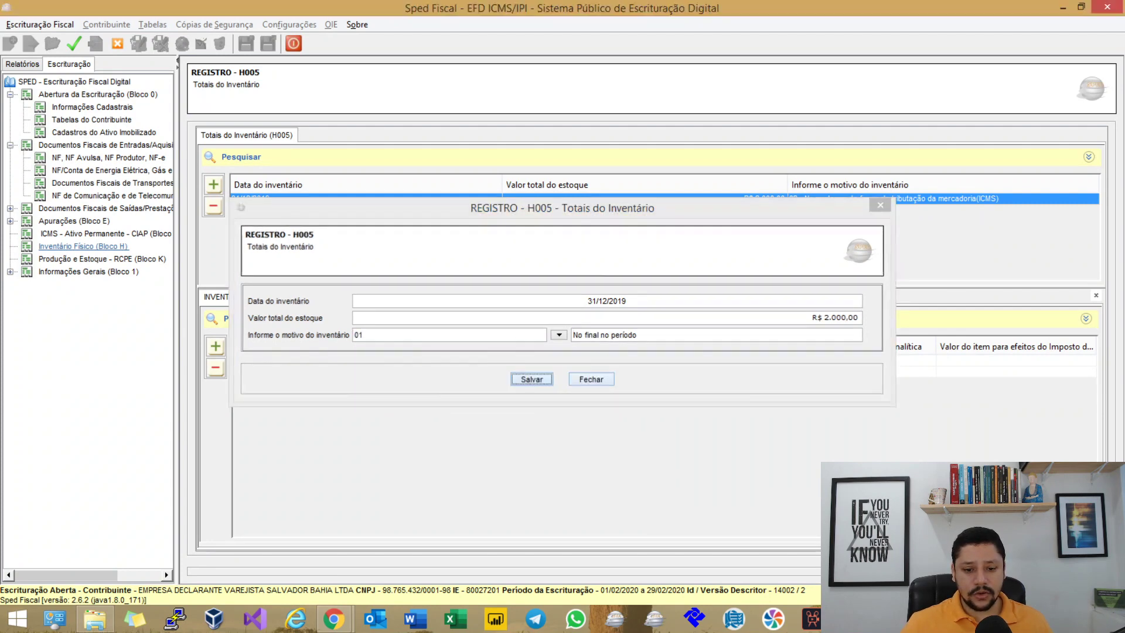
key(Return)
Step: Check the H010 record for the third-party-owned PROCESSADOR (indicator 2) and delete it
double_click(586, 360)
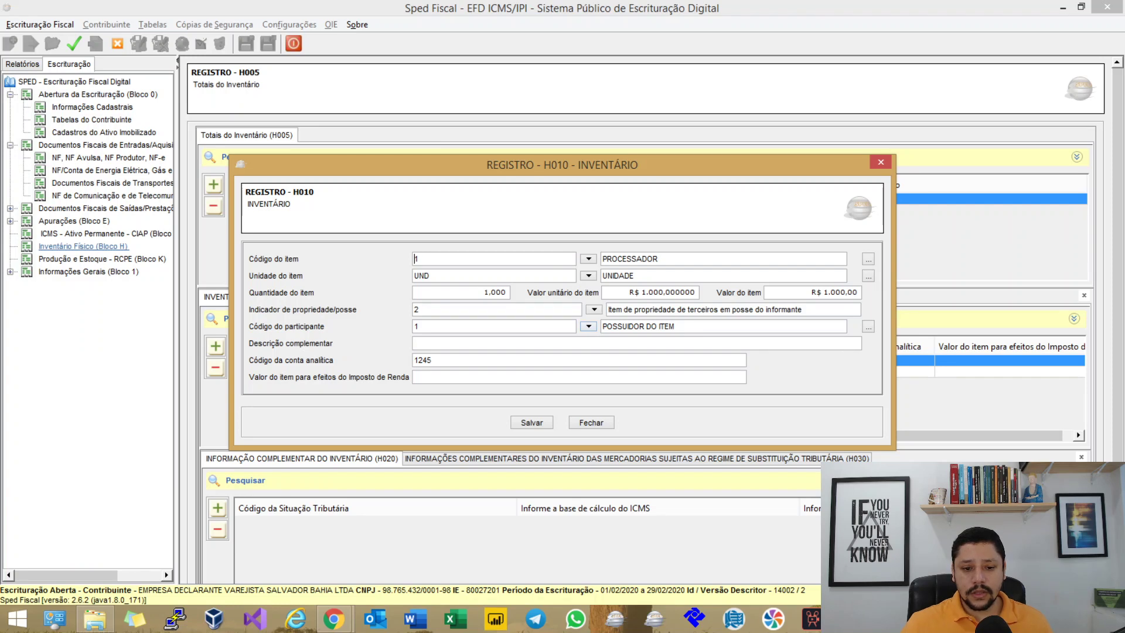
click(590, 422)
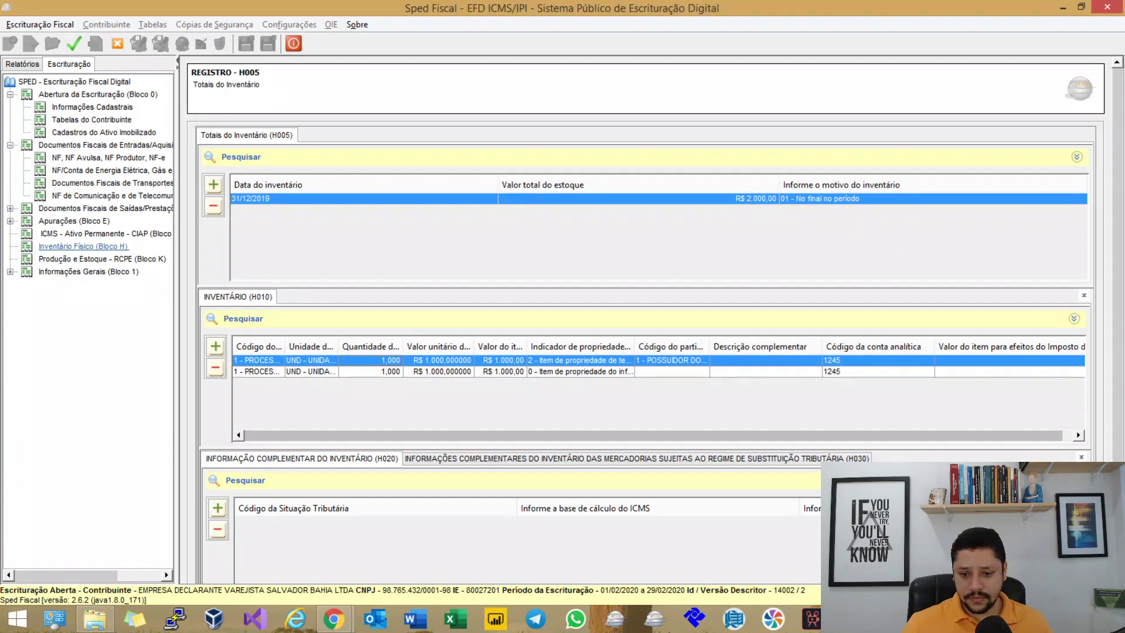
click(215, 367)
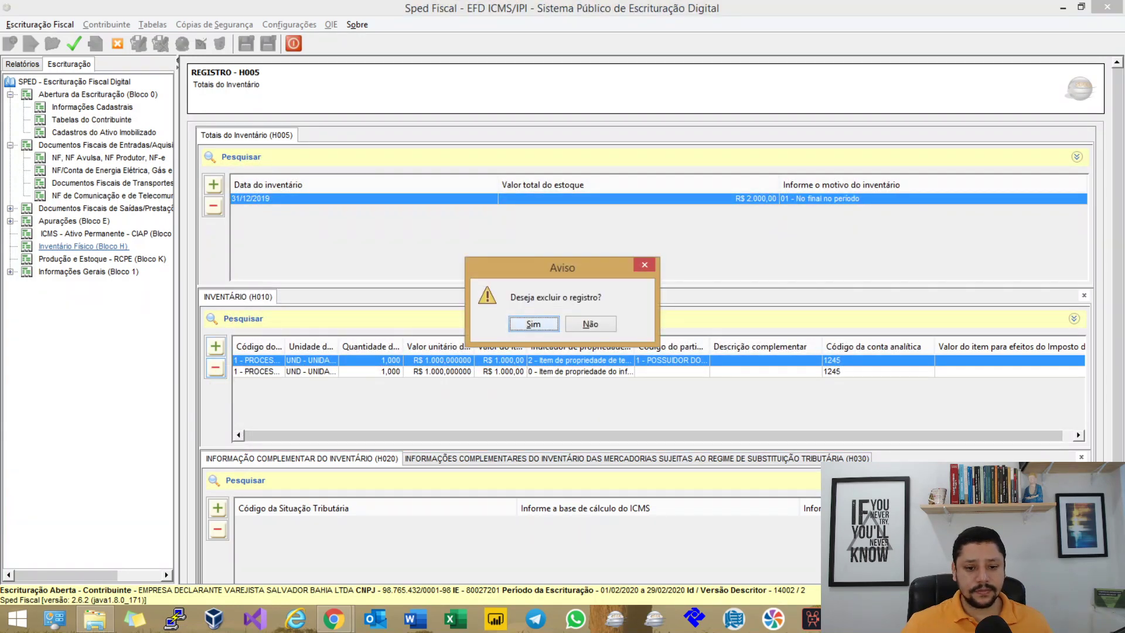
key(Return)
Step: Delete participant POSSUIDOR DO ITEM from register 0150 in Tabelas do Contribuinte and accept regenerating the assessment records
click(92, 120)
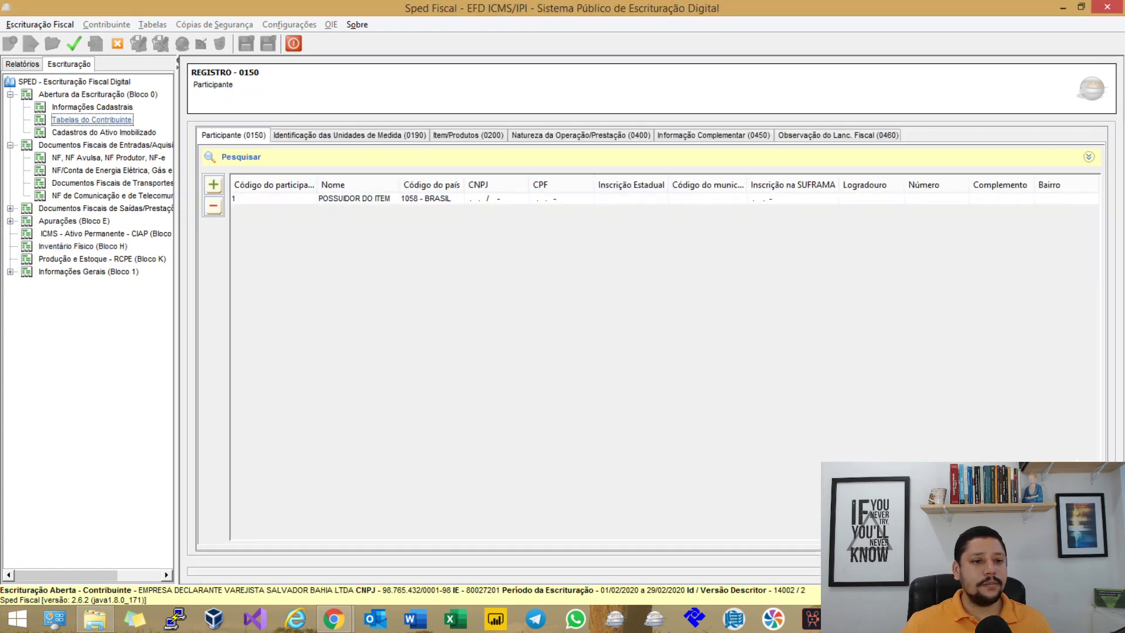
click(273, 198)
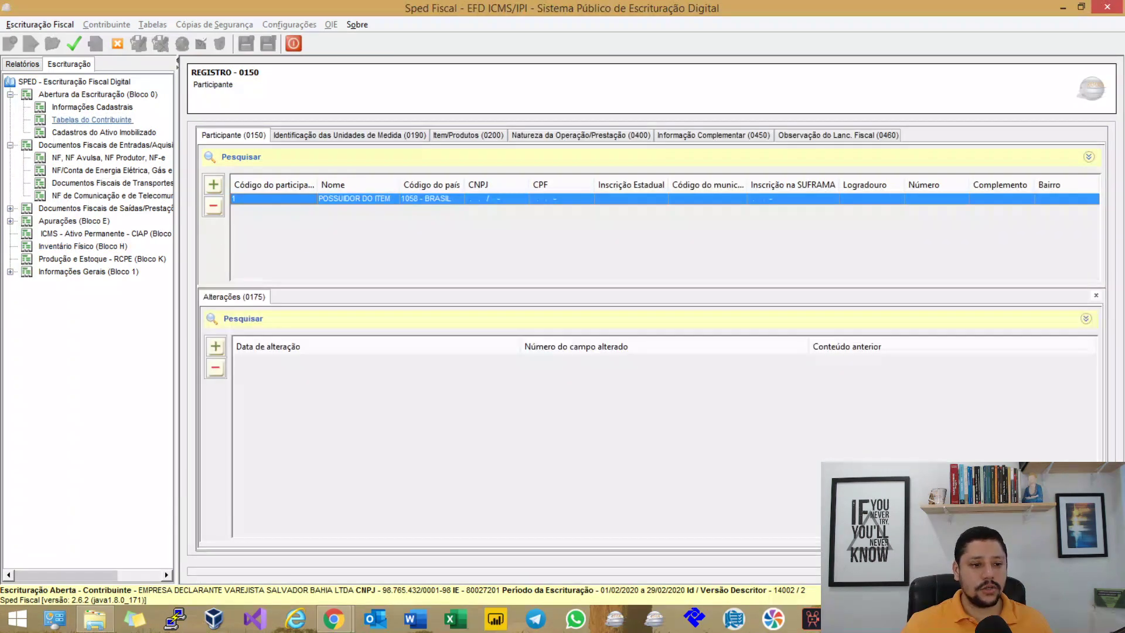
click(214, 206)
key(Return)
key(Return)
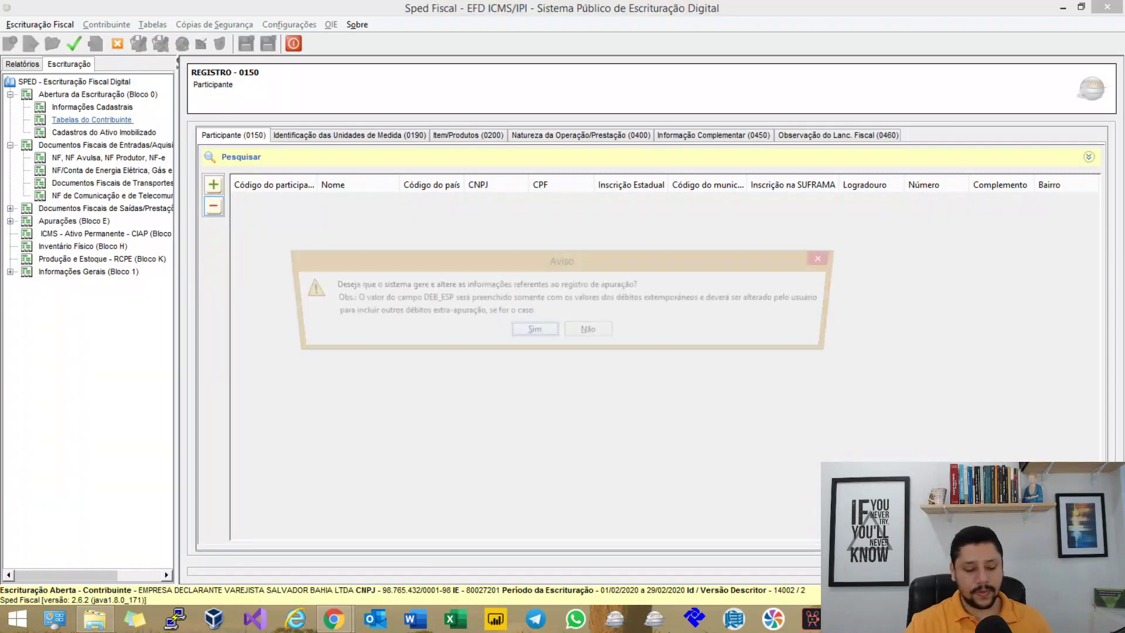
key(Return)
key(Return)
Step: Validate the bookkeeping and display the detailed errors for registers H005 and K200
click(73, 43)
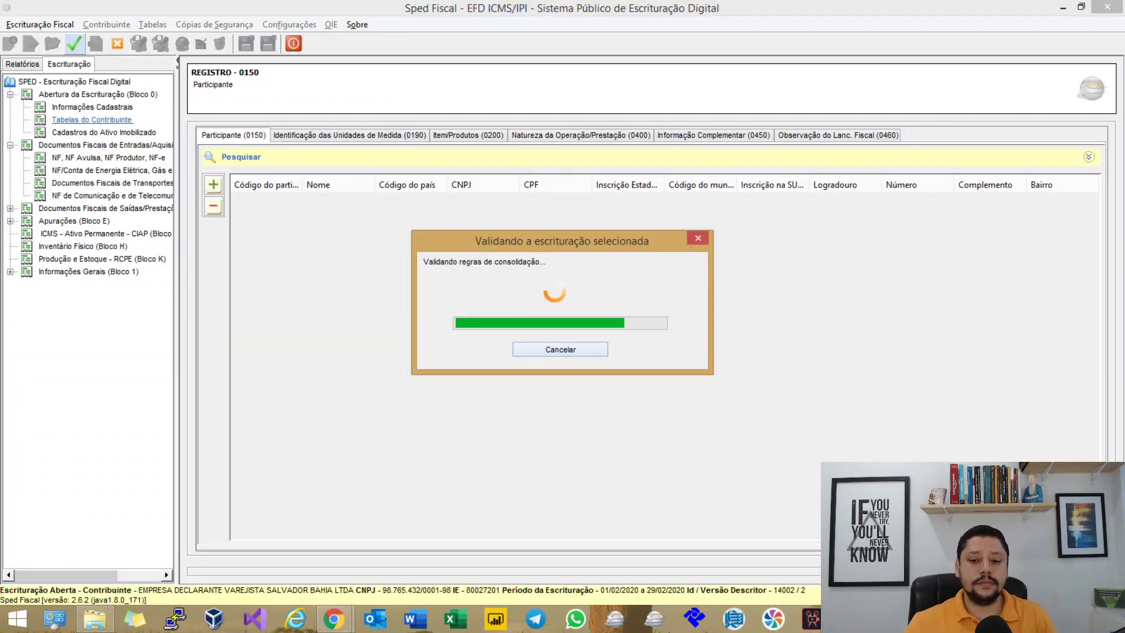
key(Return)
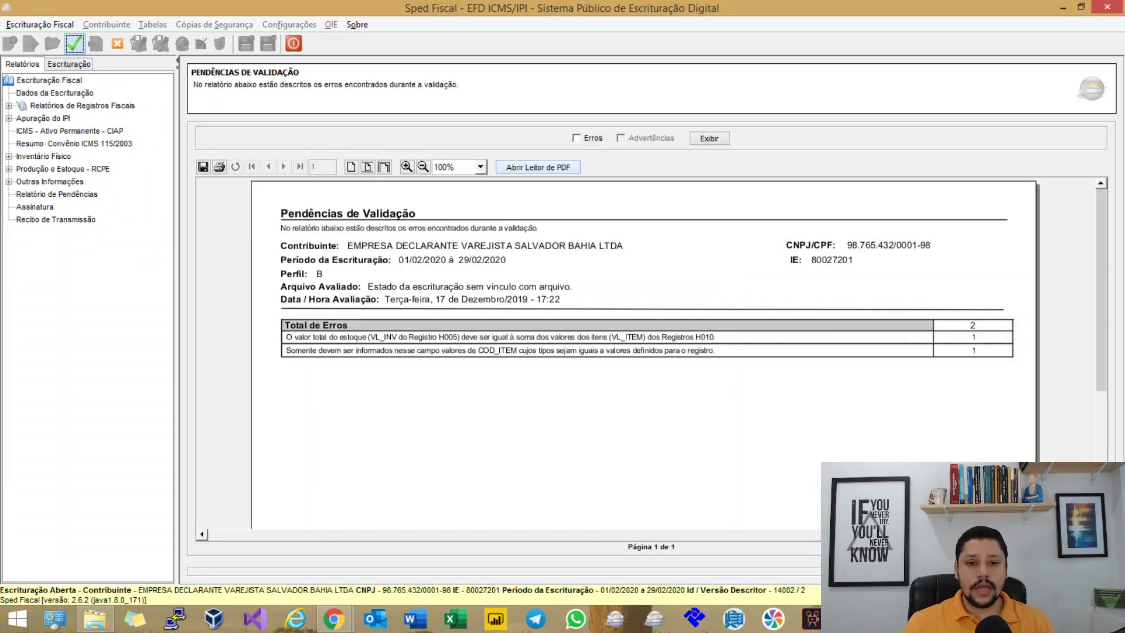
click(577, 138)
click(709, 138)
scroll(645, 352, down, 4)
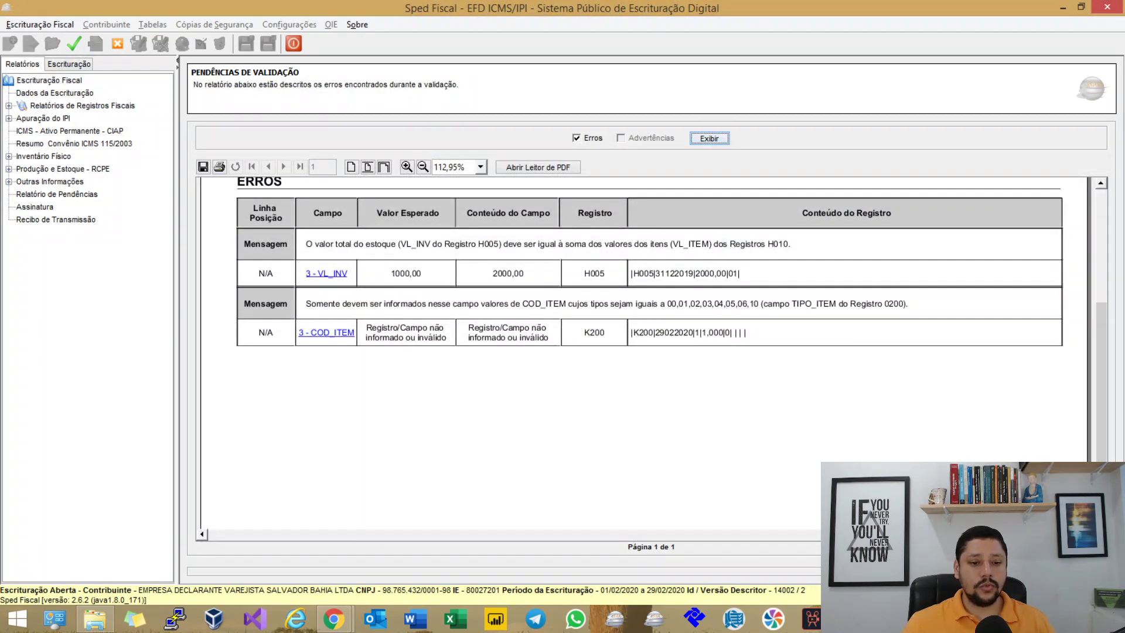
Step: Open the H005 record from its VL_INV error, set the total stock value to R$ 1.000,00 and save it
click(326, 273)
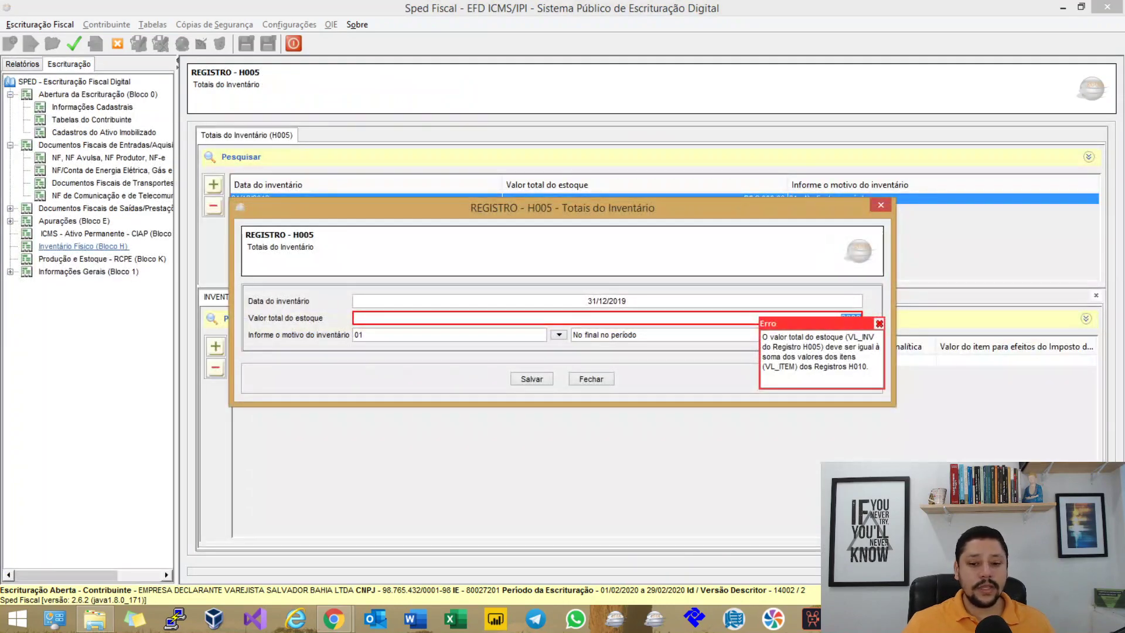
text(1.000)
key(Tab)
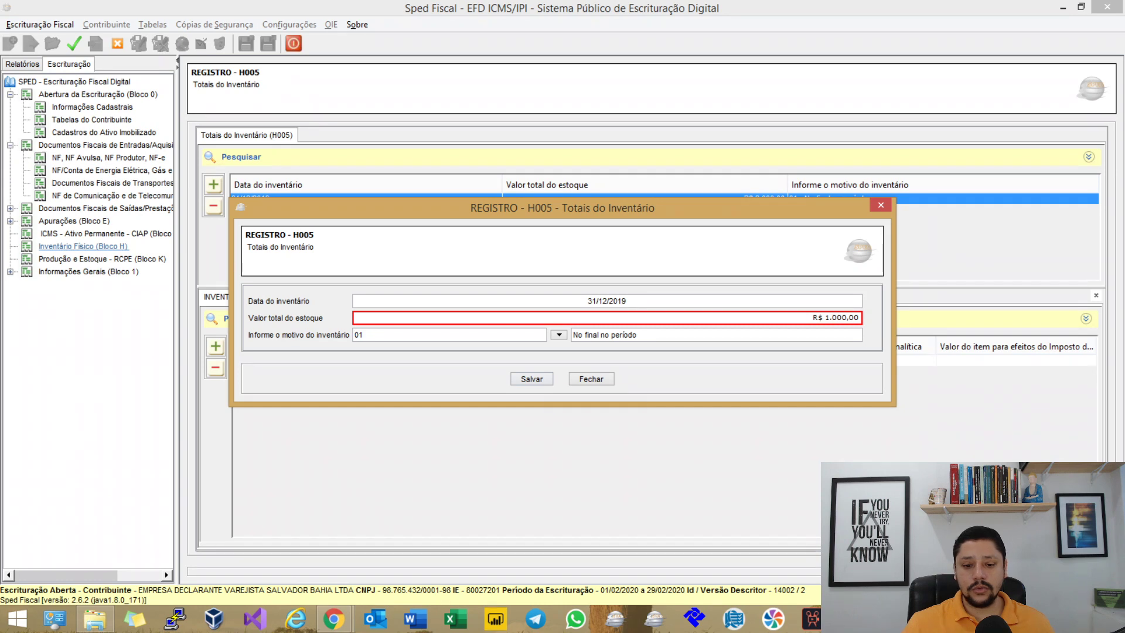
key(Return)
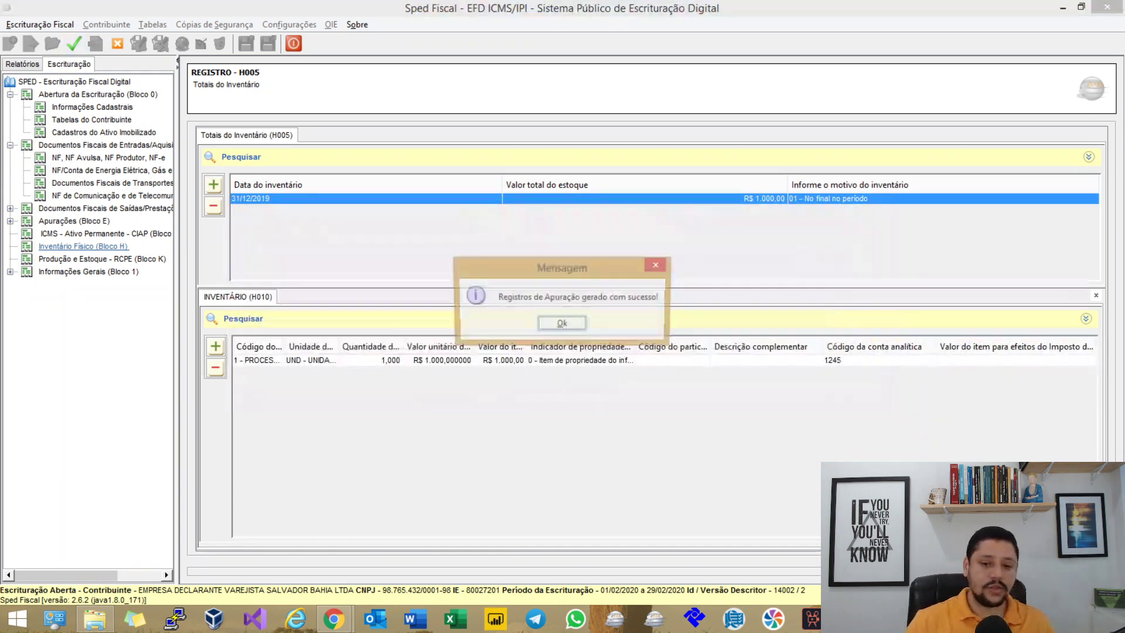
key(Return)
Step: Validate the bookkeeping again and review the details of the K200 COD_ITEM error
key(F7)
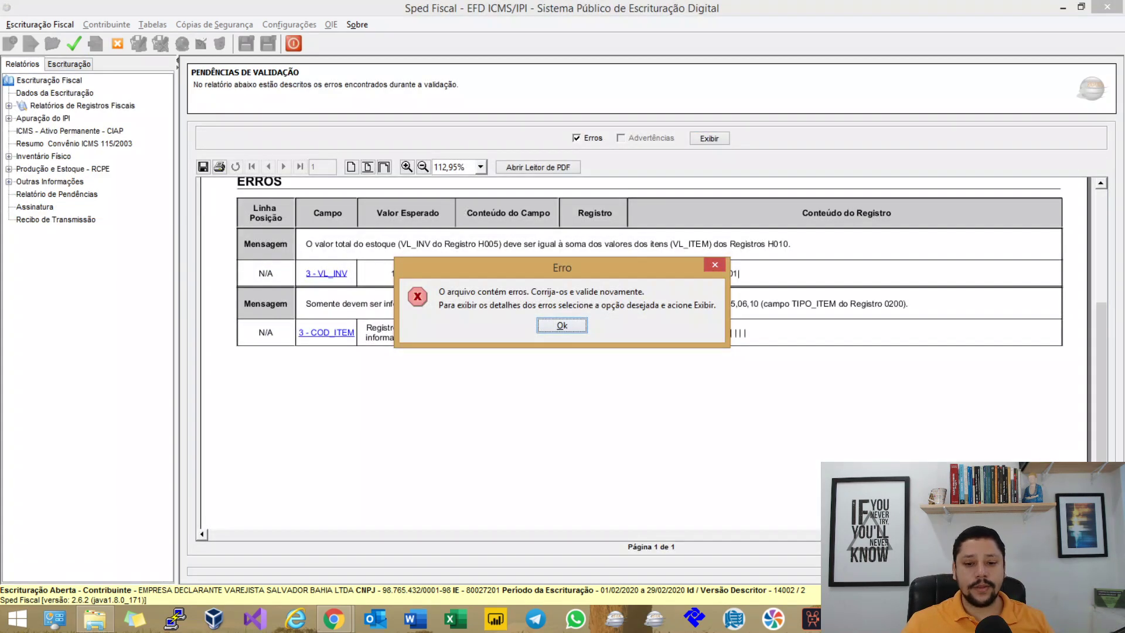
key(Return)
scroll(644, 352, down, 5)
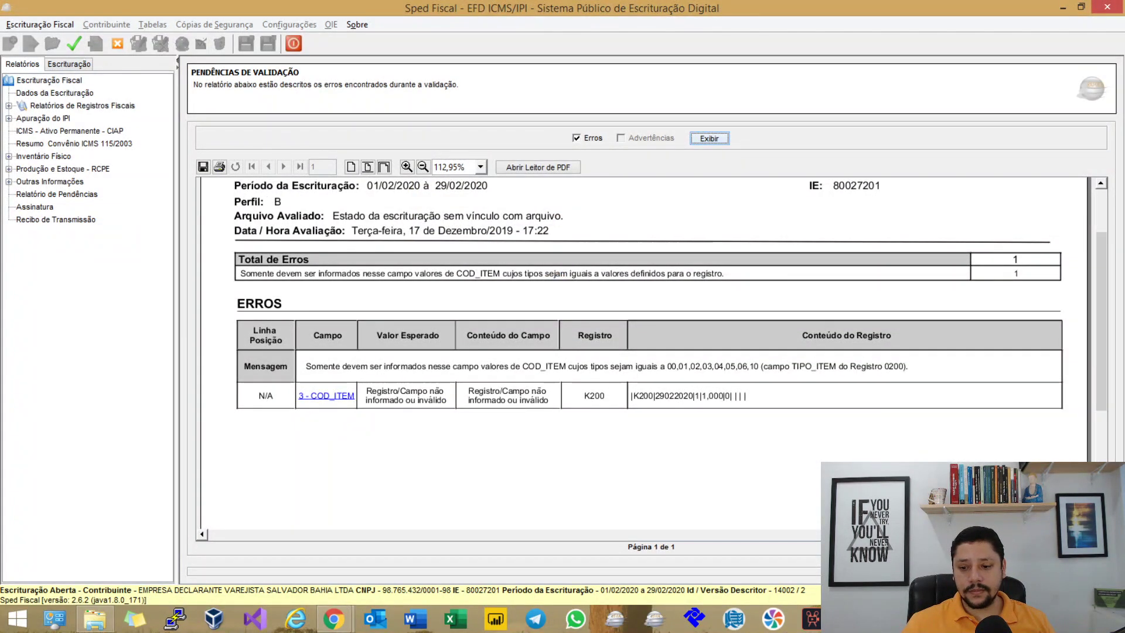
Step: Inspect the K200 record behind the COD_ITEM error, close it without changes and return to the validation report
click(326, 396)
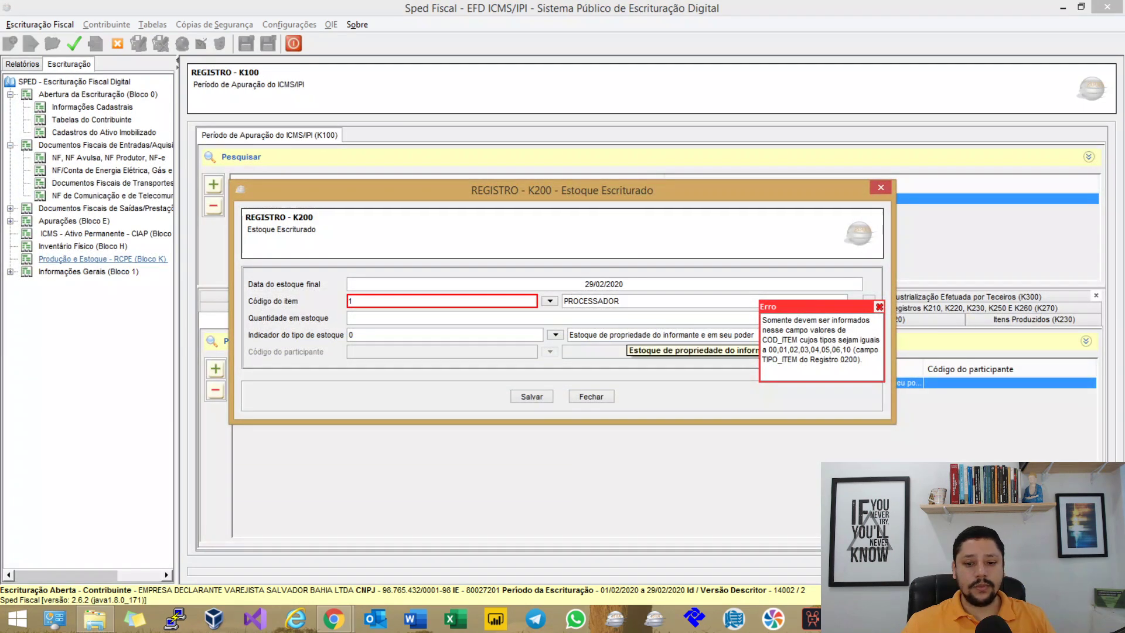
click(591, 397)
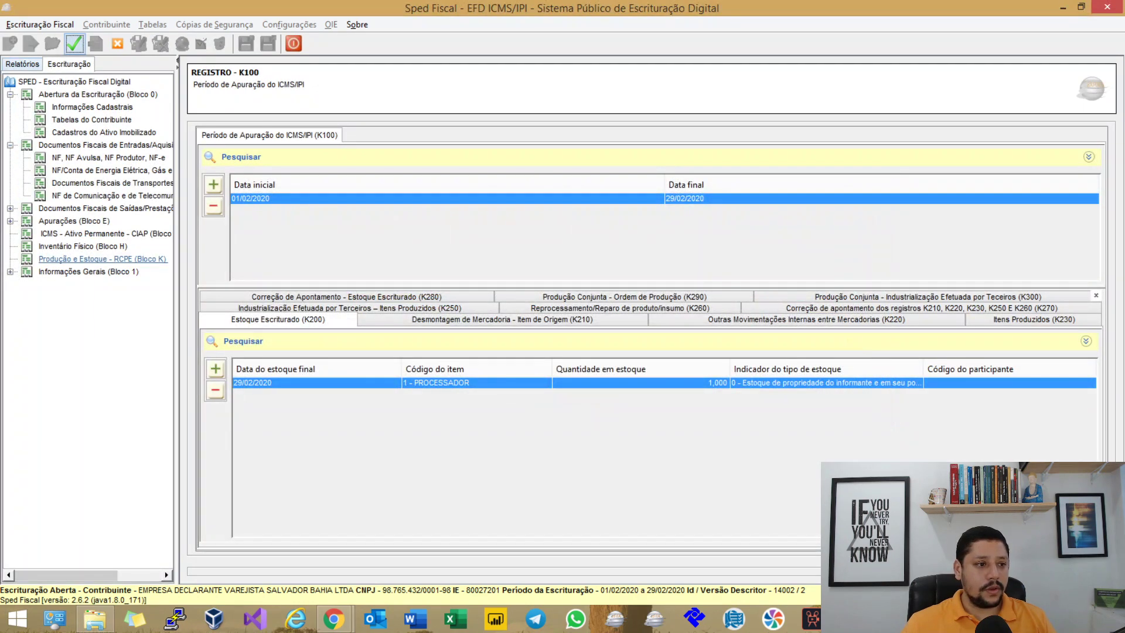
click(22, 64)
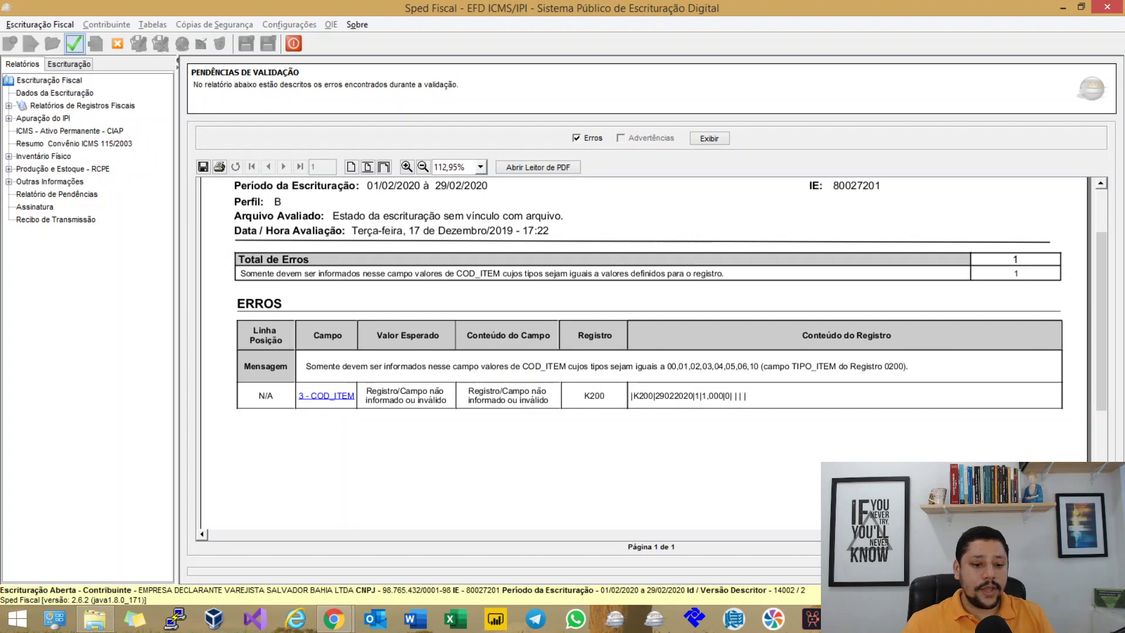
Step: Enlarge the validation report to 150% and read the full K200 COD_ITEM error message with its allowed TIPO_ITEM codes
click(480, 167)
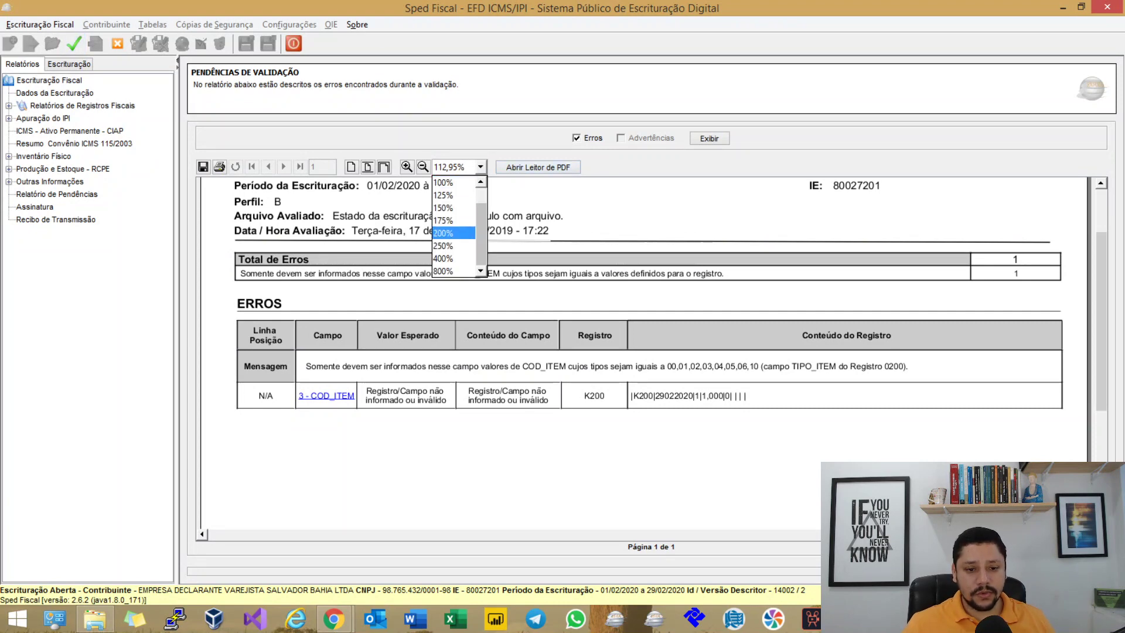
click(451, 181)
scroll(645, 354, down, 4)
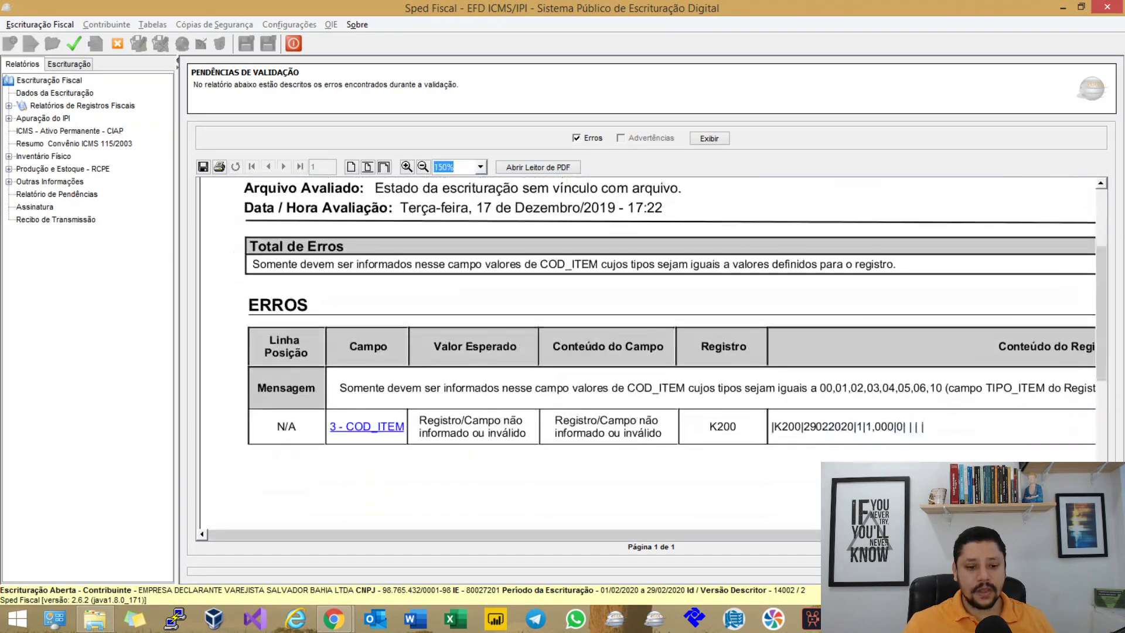
drag(515, 535, 600, 534)
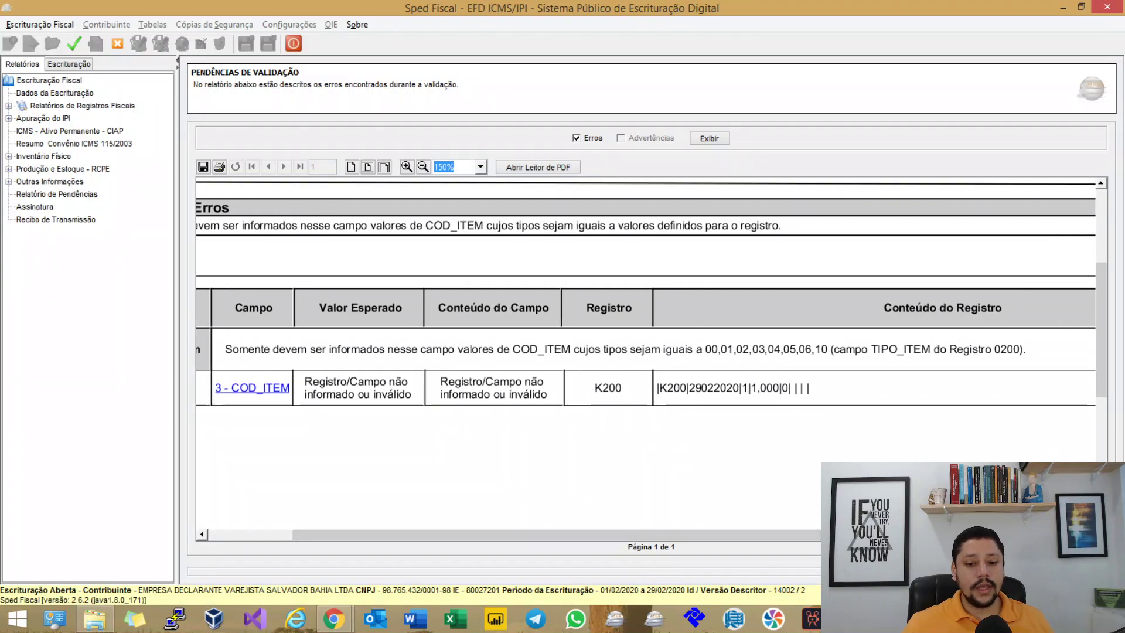
scroll(644, 351, right, 5)
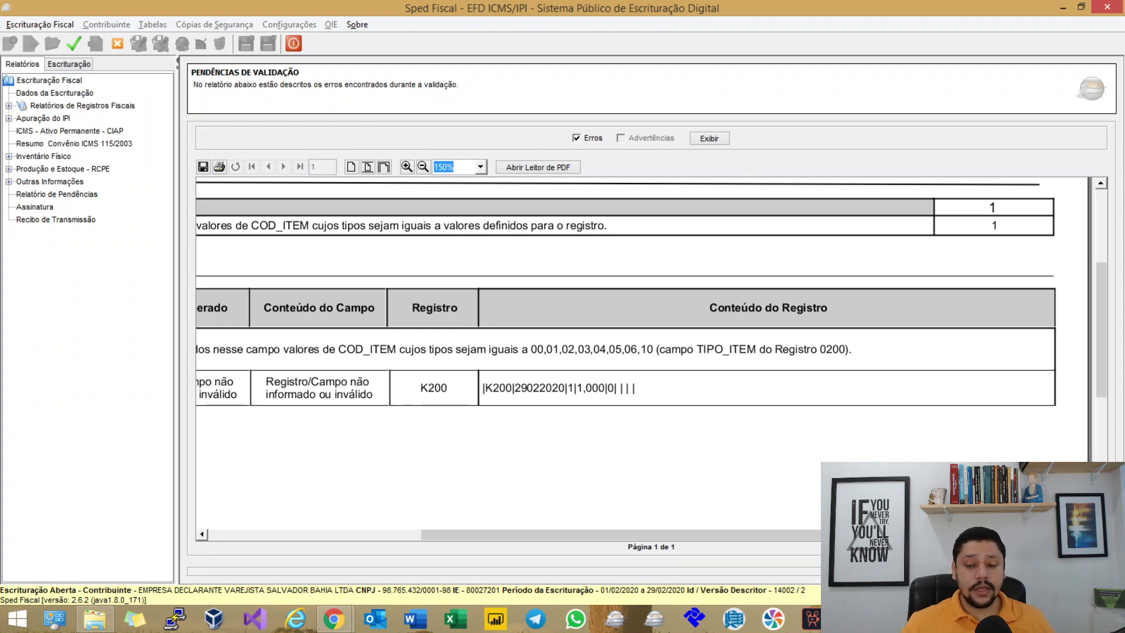
Step: Switch to the Guia Prático PDF in Chrome, search for "0200:" and find the TIPO_ITEM field of register 0200
mouse_move(334, 619)
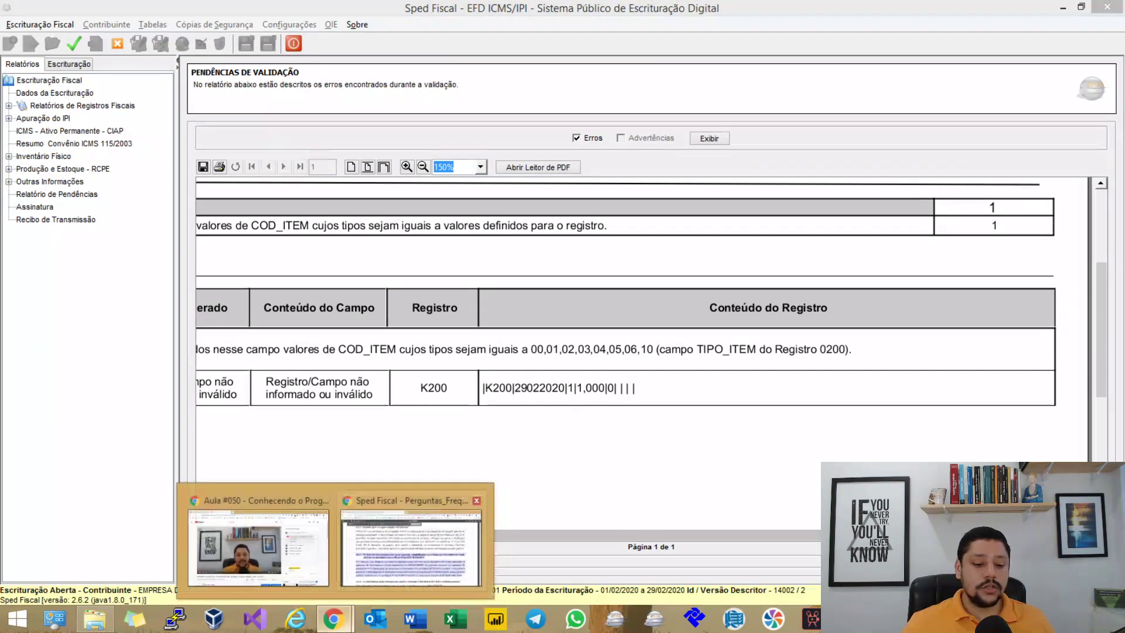
click(416, 542)
click(257, 12)
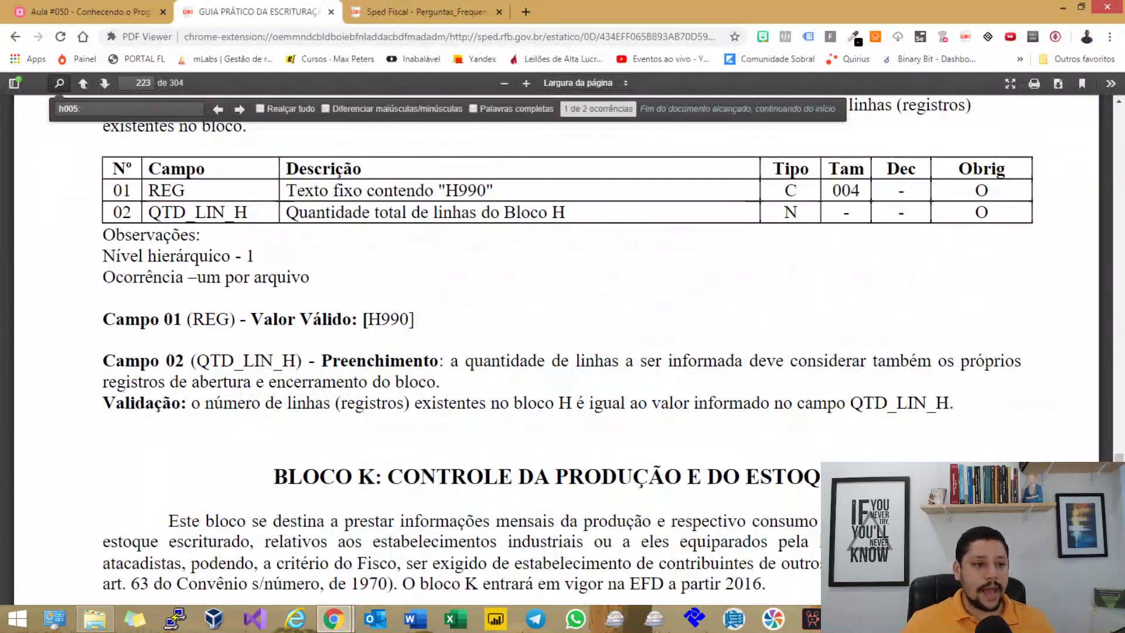
key(ctrl+f)
text(0200)
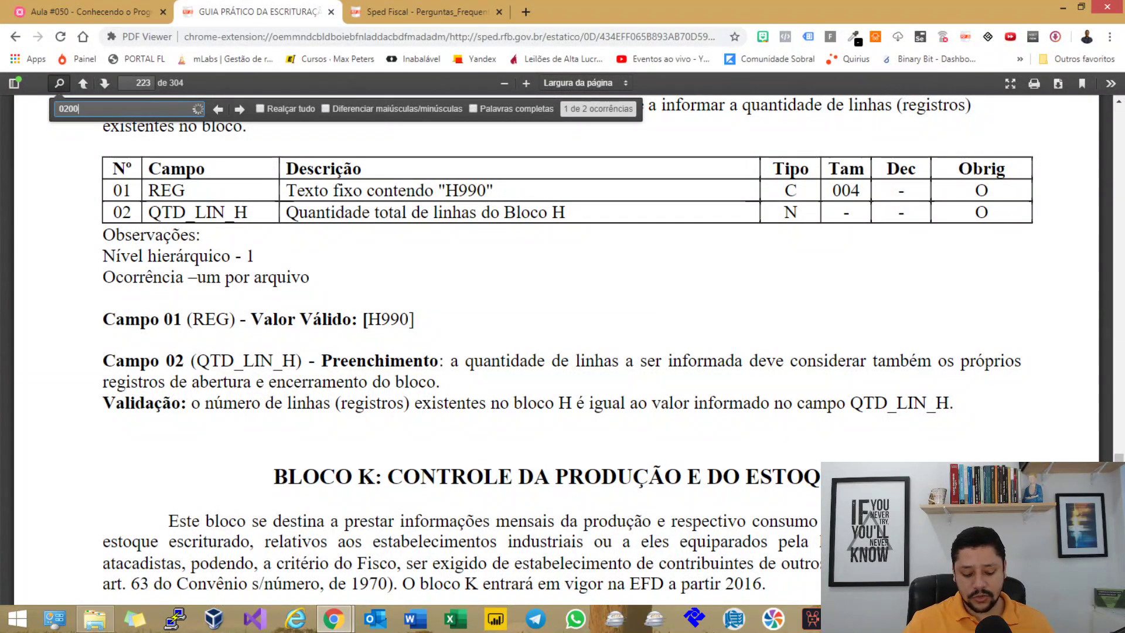
text(:)
scroll(557, 352, down, 10)
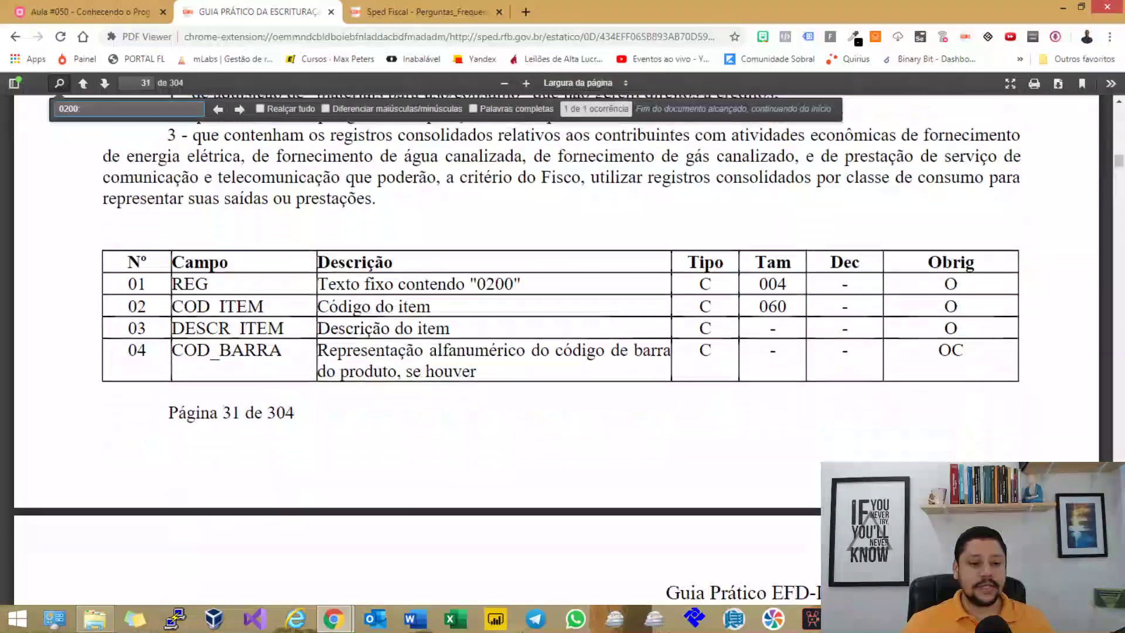
scroll(556, 351, down, 5)
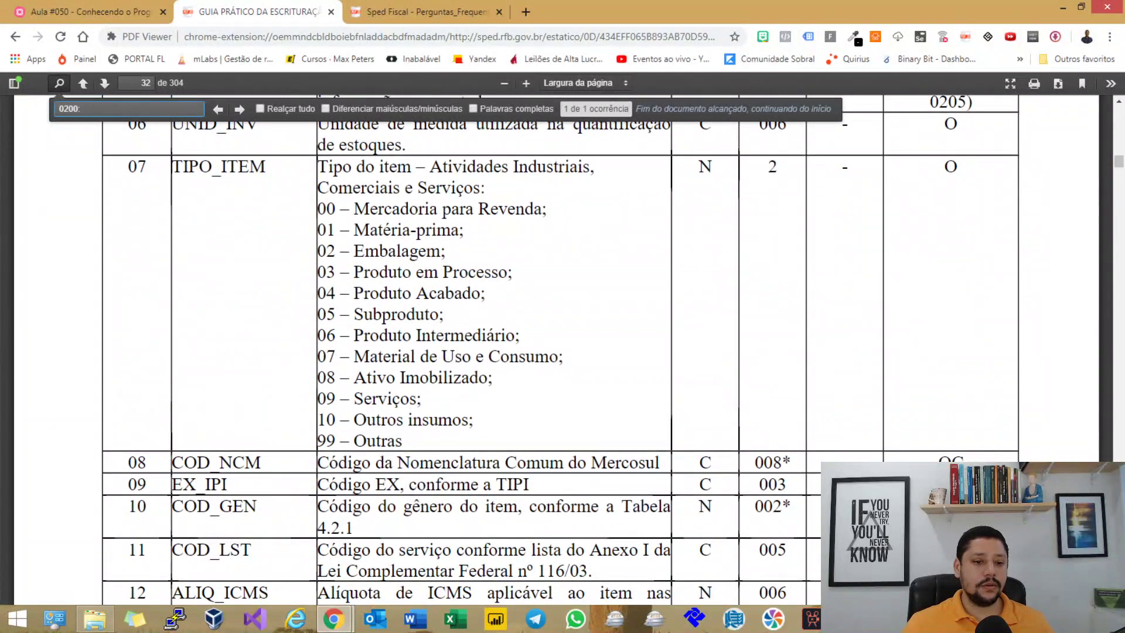
Step: Compare the TIPO_ITEM list with the error report, highlighting accepted types such as 00 – Mercadoria para Revenda, 04 – Produto Acabado and 10 – Outros insumos
drag(318, 208, 542, 208)
key(alt+Tab)
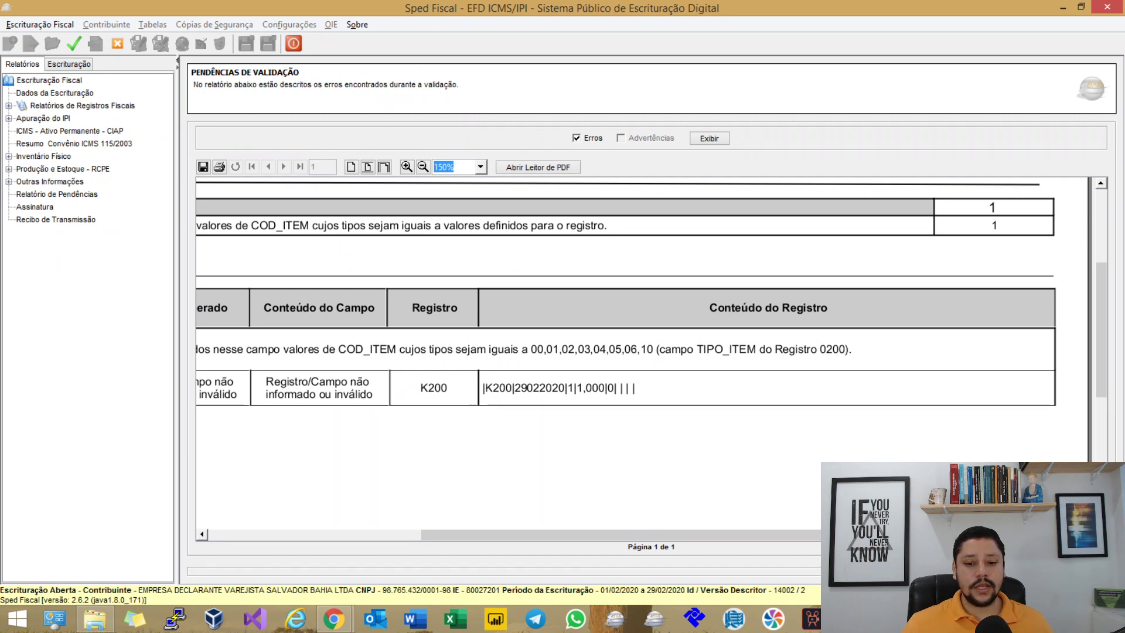
key(alt+Tab)
drag(370, 230, 469, 233)
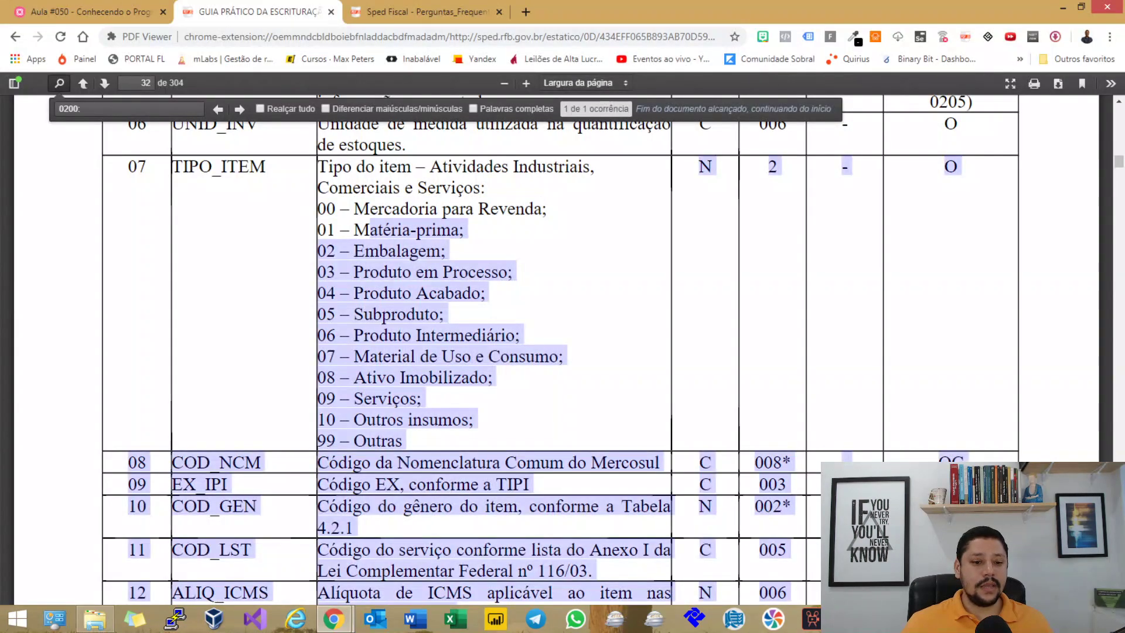
drag(370, 272, 485, 272)
drag(370, 293, 462, 293)
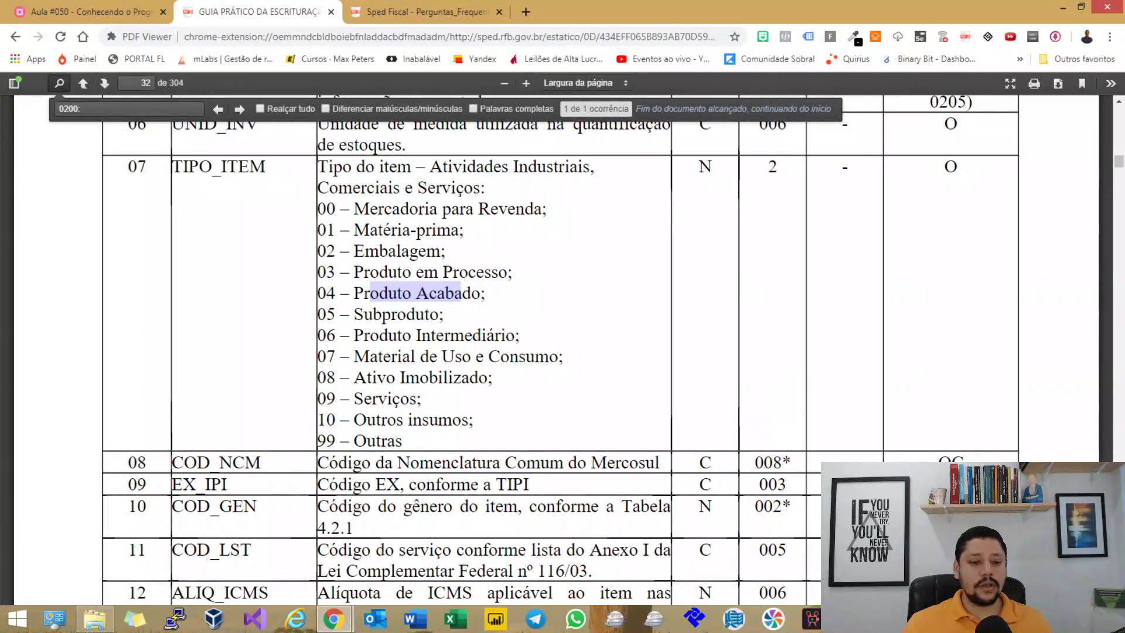
drag(354, 314, 514, 335)
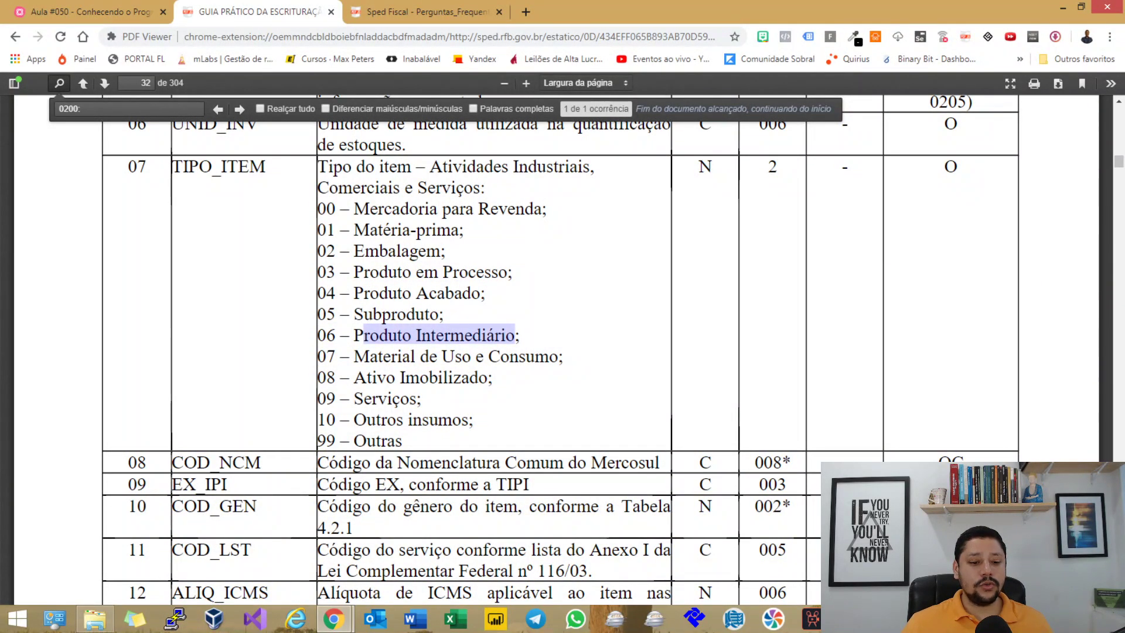
drag(354, 420, 469, 419)
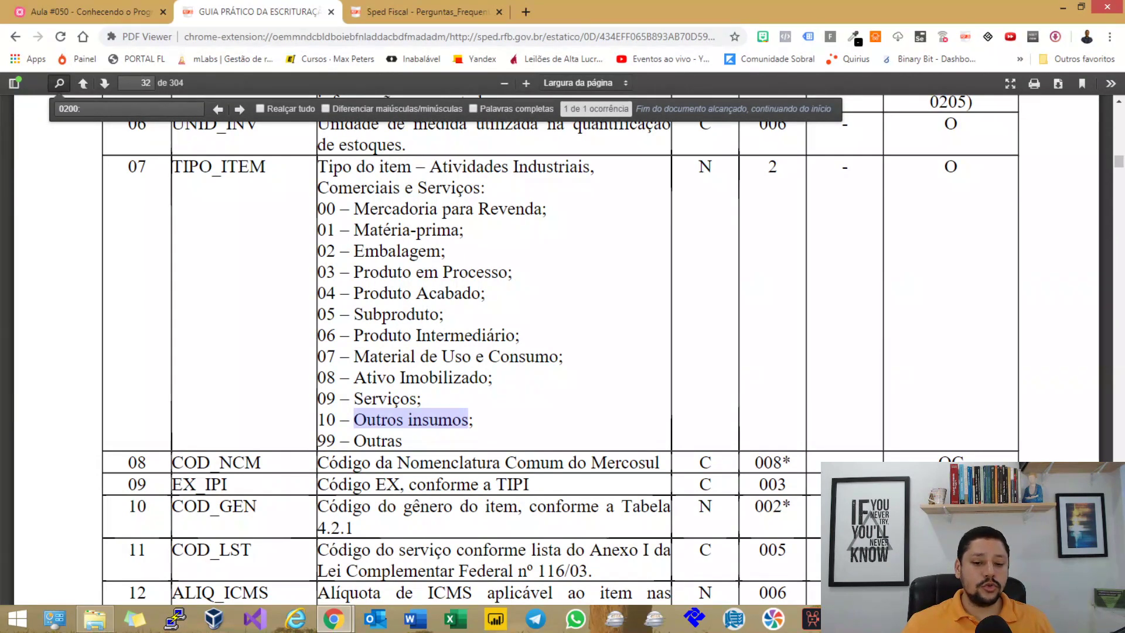
Step: Point out the item types outside the accepted K200 codes: 07 – Material de Uso e Consumo, 99 – Outras and 09 – Serviços
drag(564, 357, 420, 356)
click(420, 357)
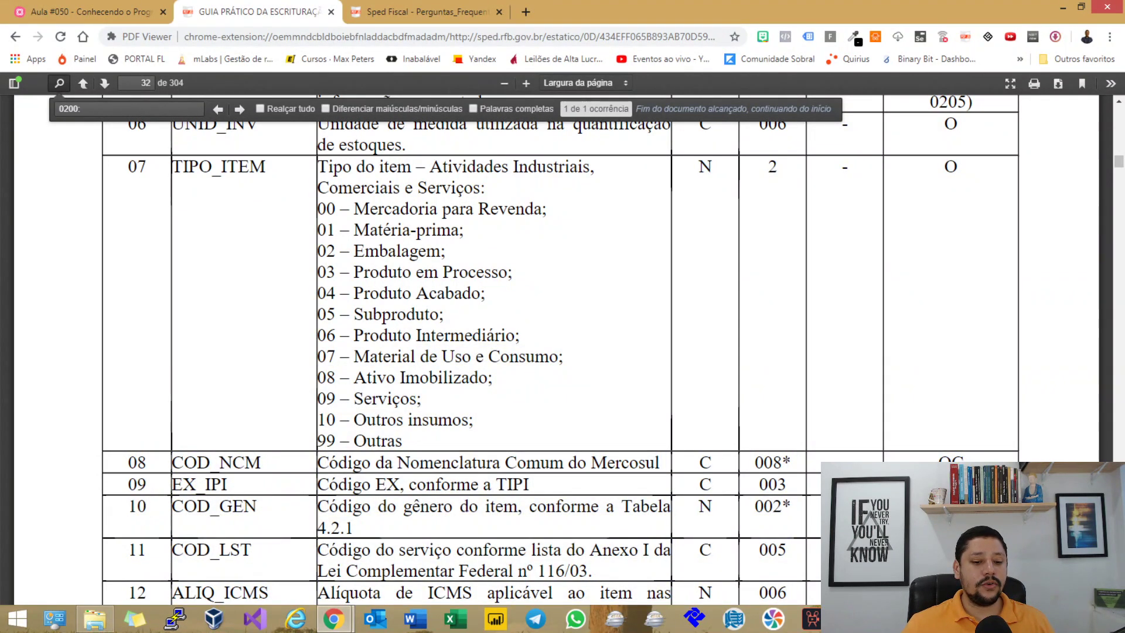
drag(396, 441, 354, 441)
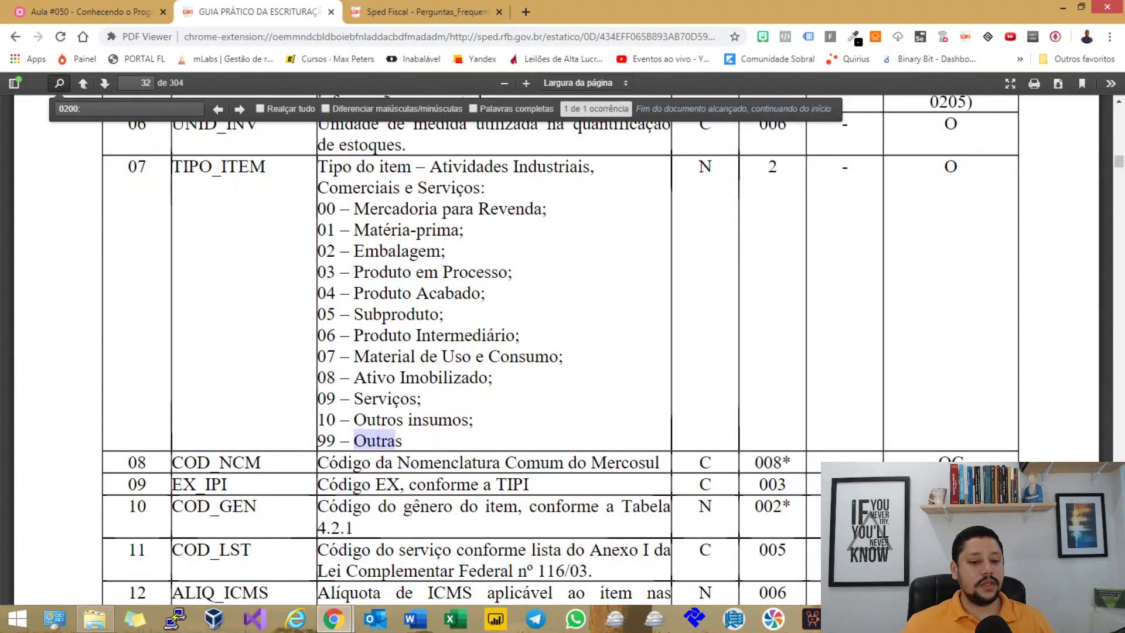
drag(421, 399, 372, 398)
click(373, 398)
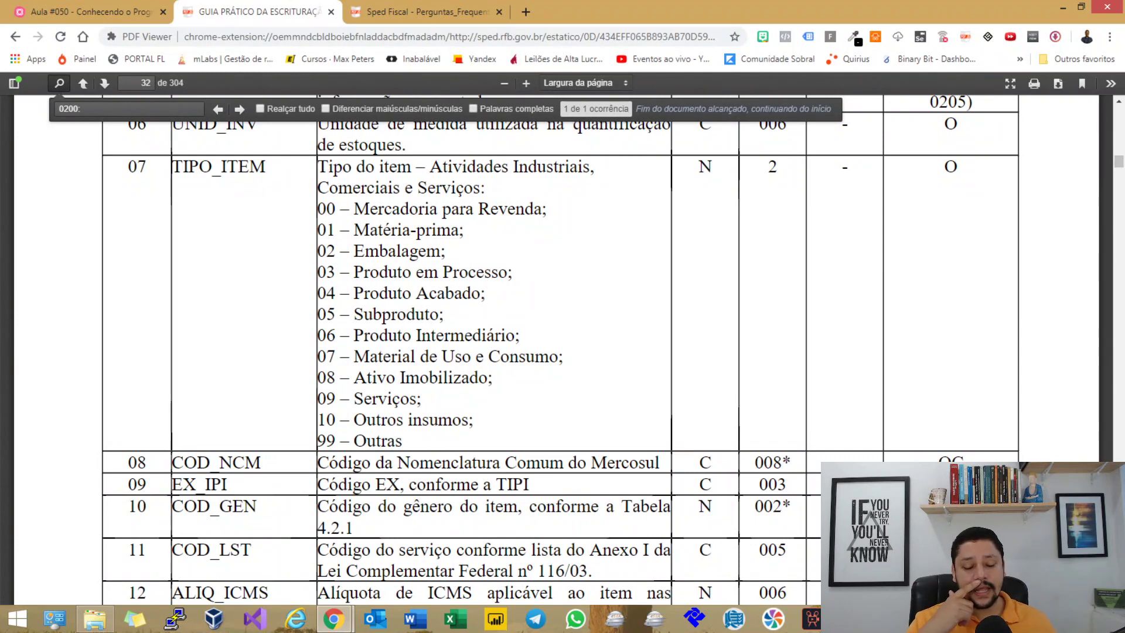
Step: Return to Sped Fiscal, reopen the K200 record from its COD_ITEM error and close it without changes
key(alt+Tab)
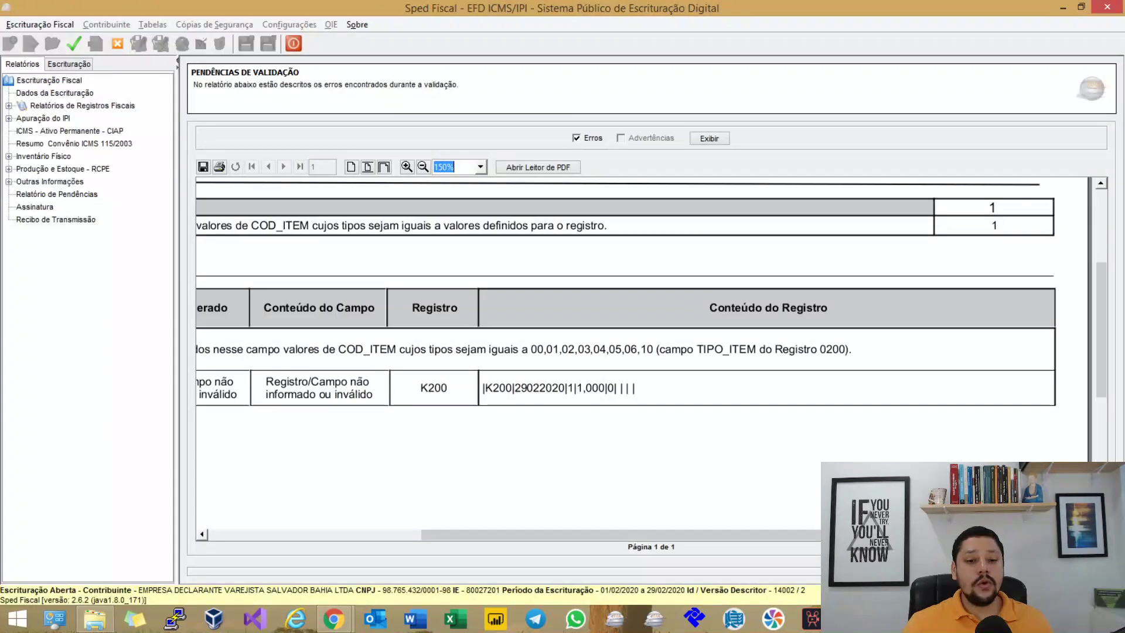
drag(539, 534, 487, 534)
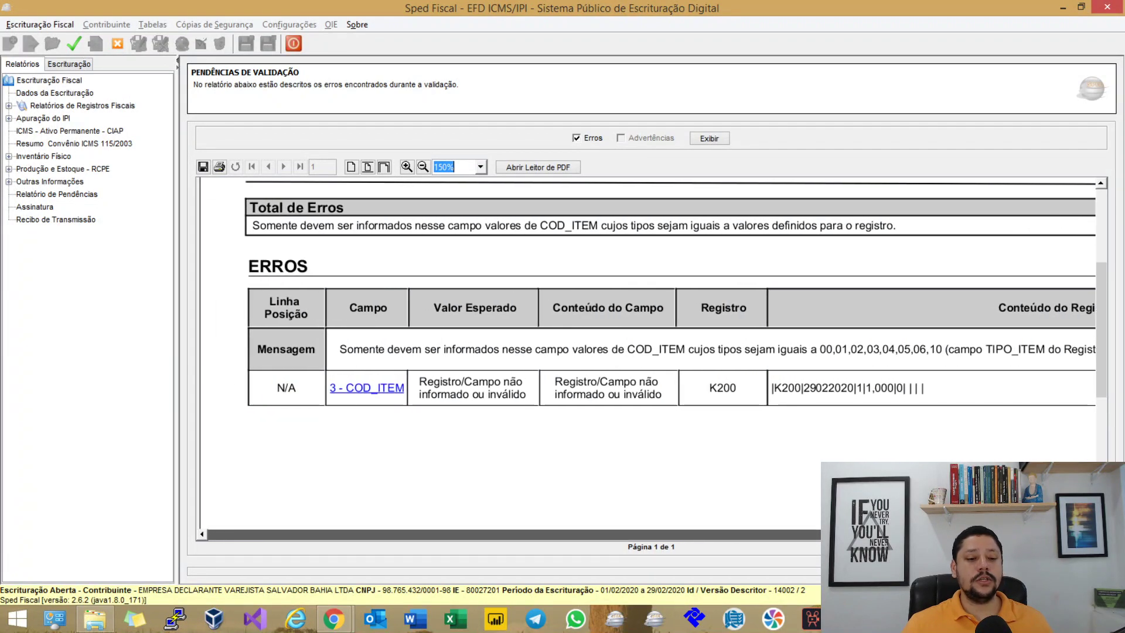
click(366, 387)
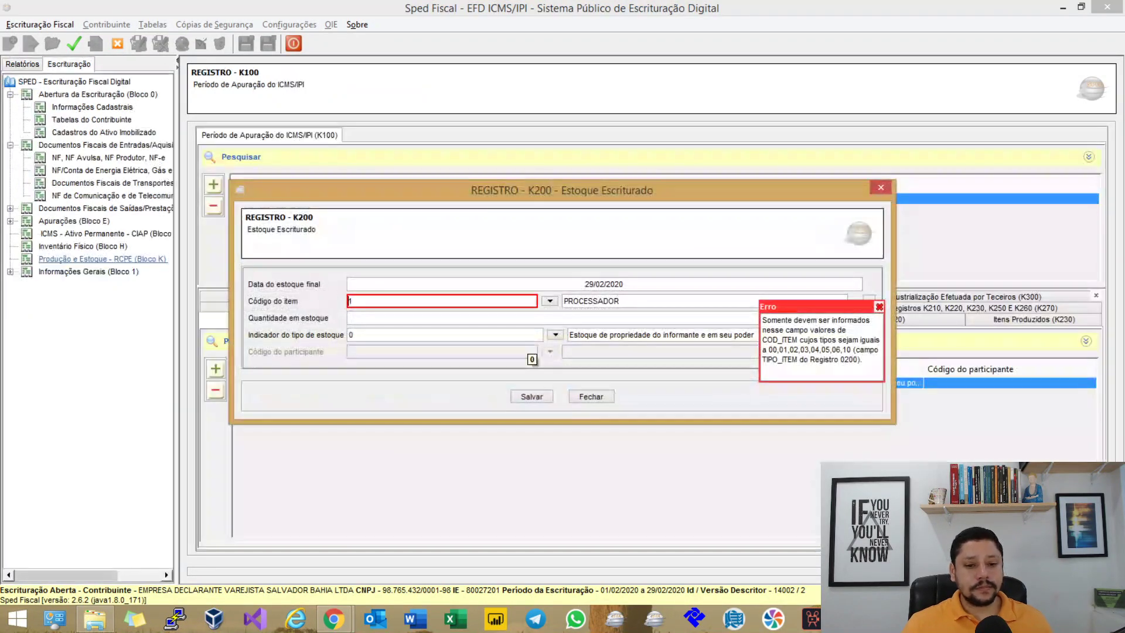
click(589, 396)
key(Escape)
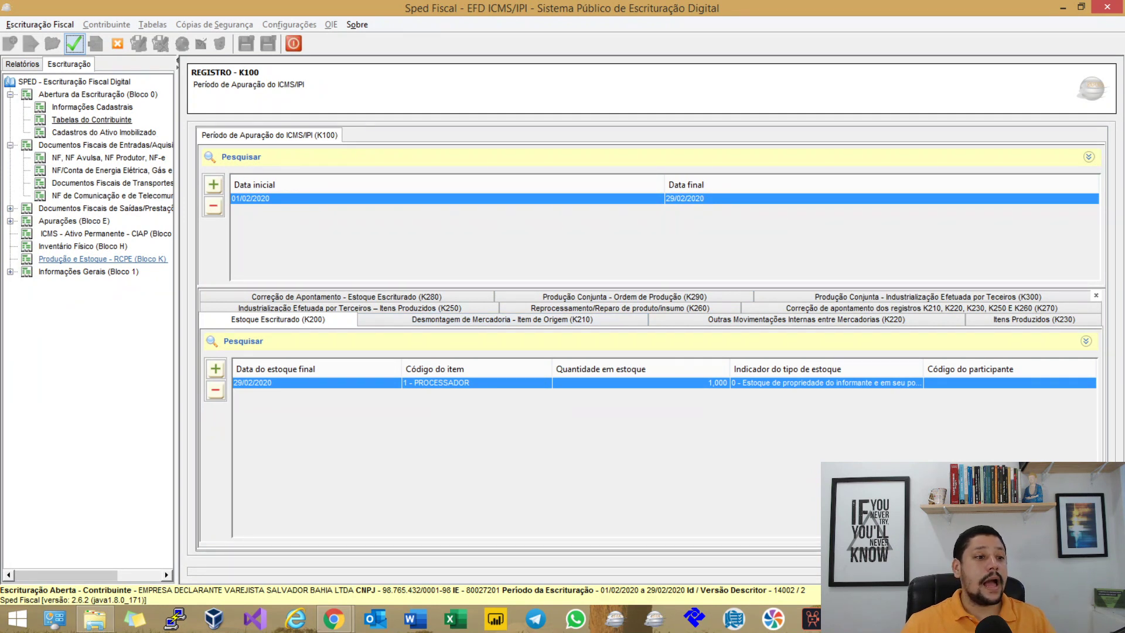
Step: Open item PROCESSADOR in register 0200 of Tabelas do Contribuinte, check its item type and close the record unchanged
click(91, 119)
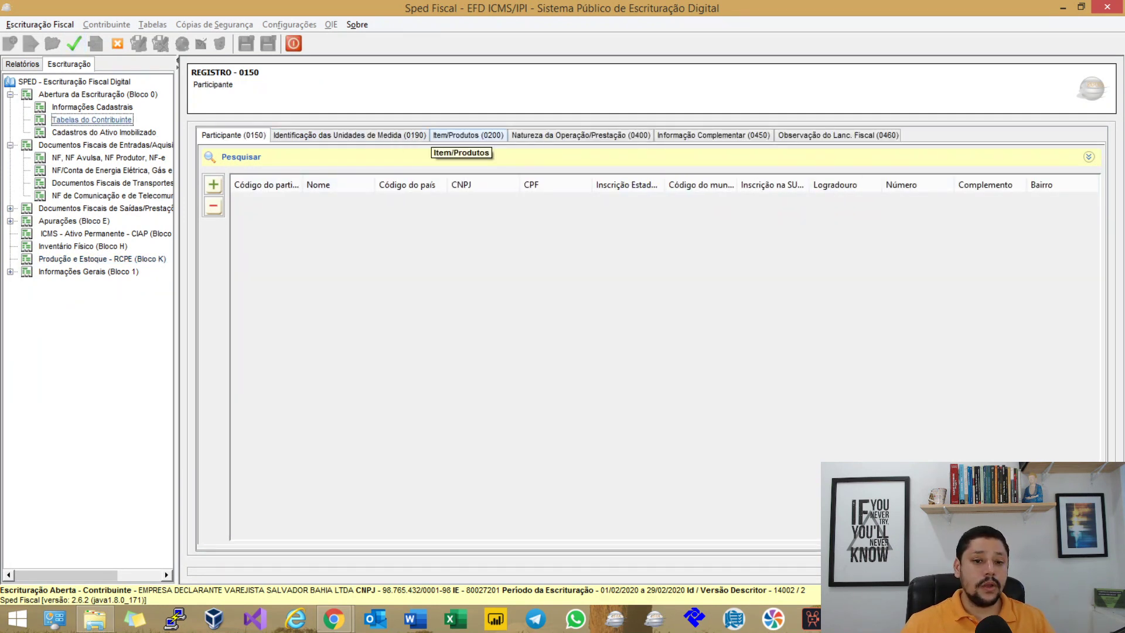
click(467, 135)
double_click(498, 198)
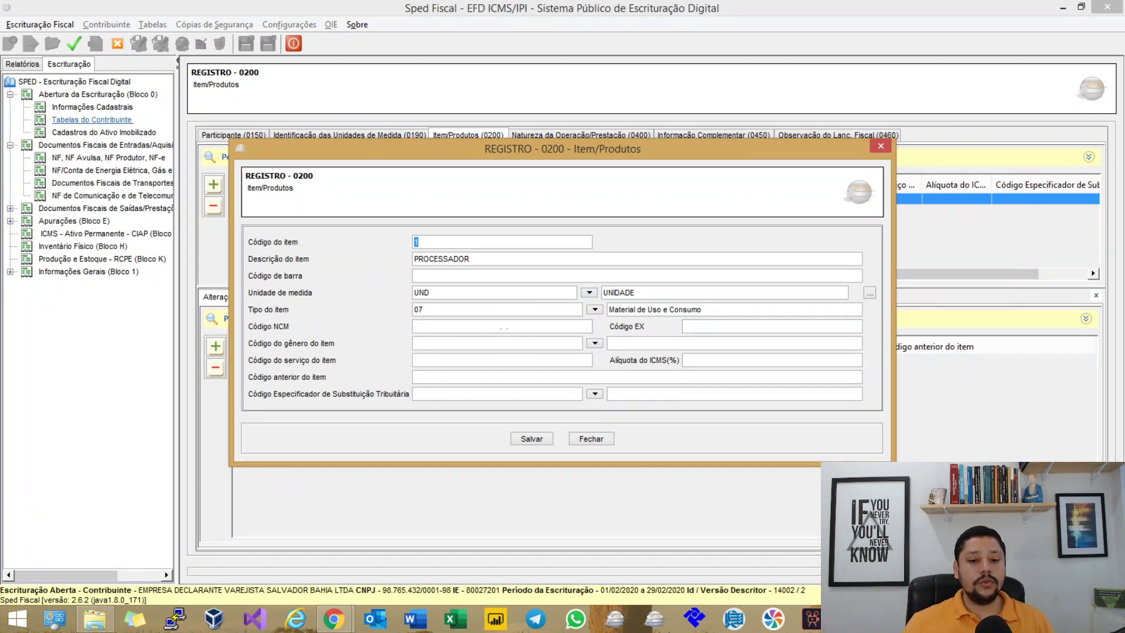
click(591, 438)
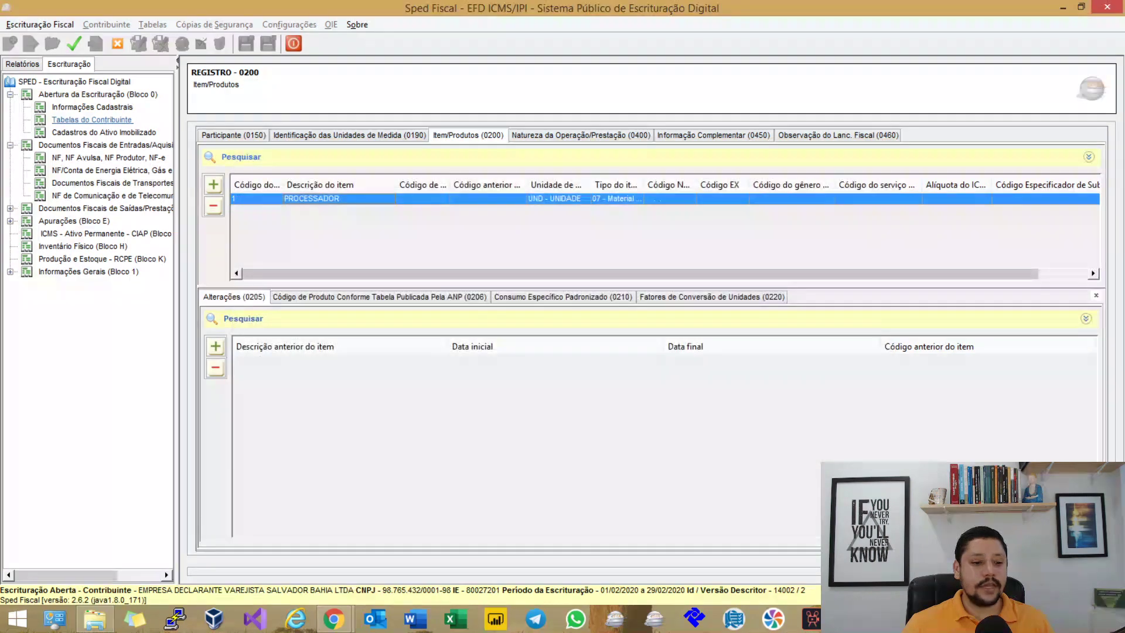
click(215, 346)
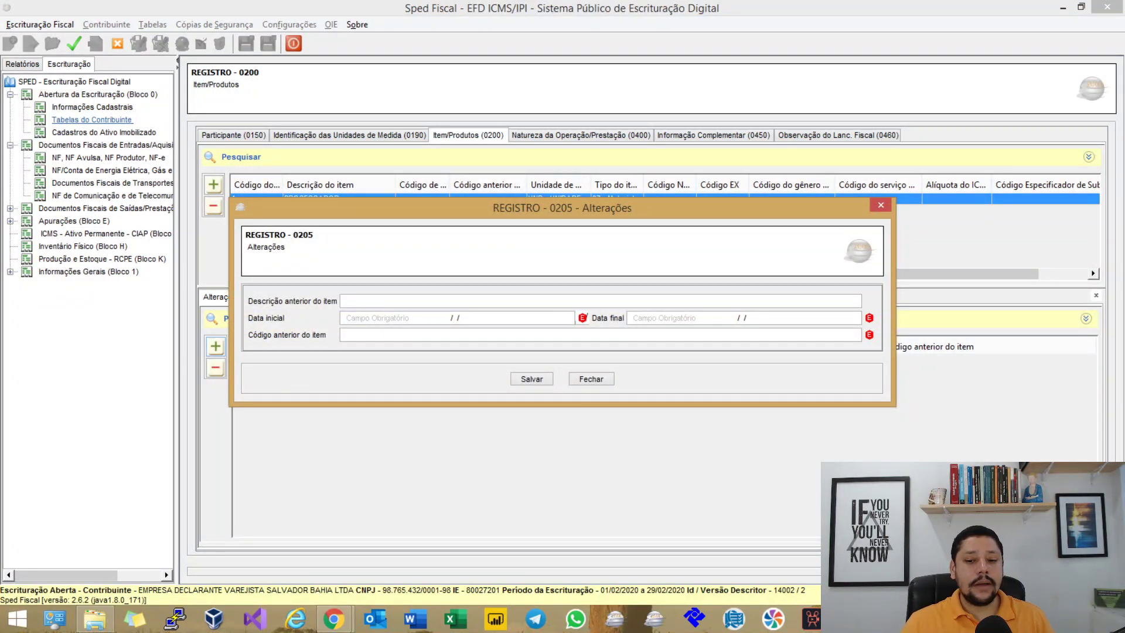
click(448, 318)
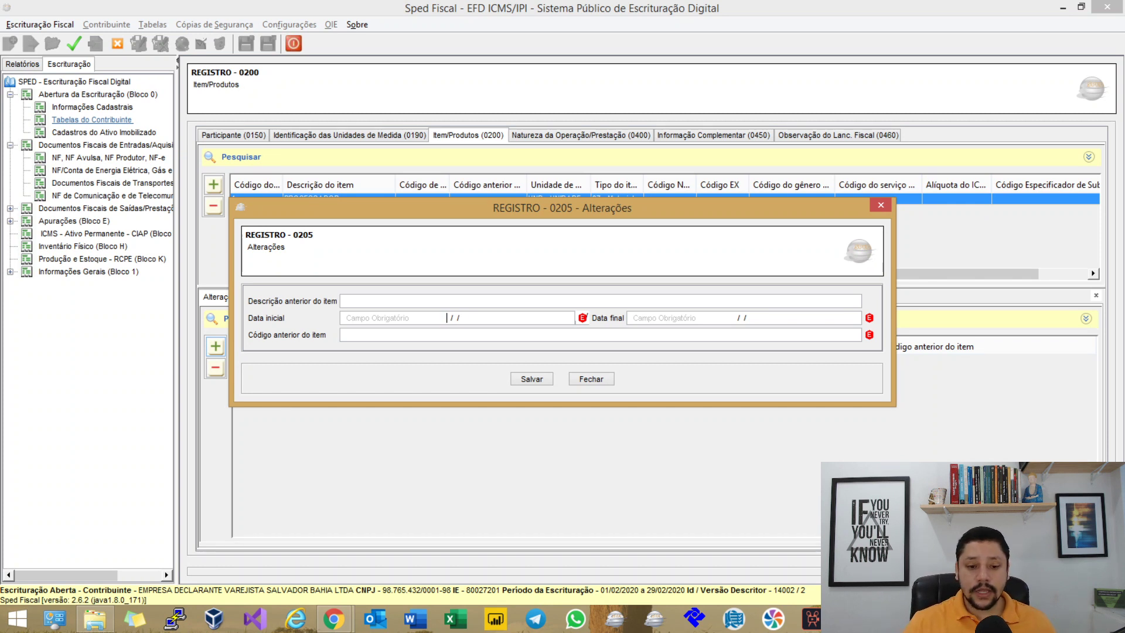
text(01012019)
key(Tab)
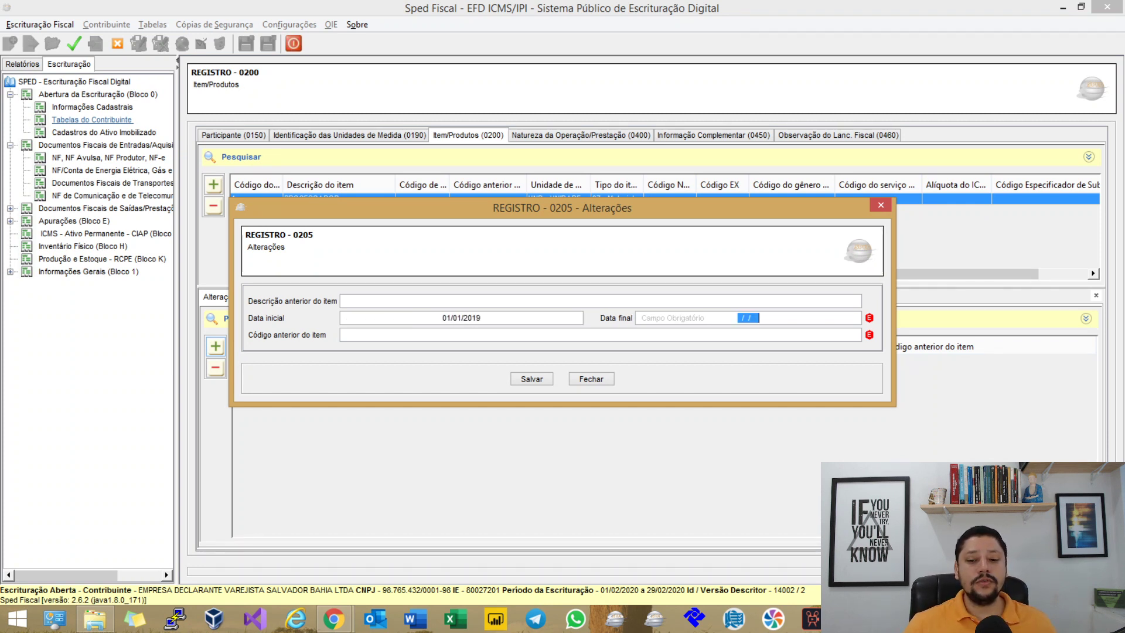
text(29022020)
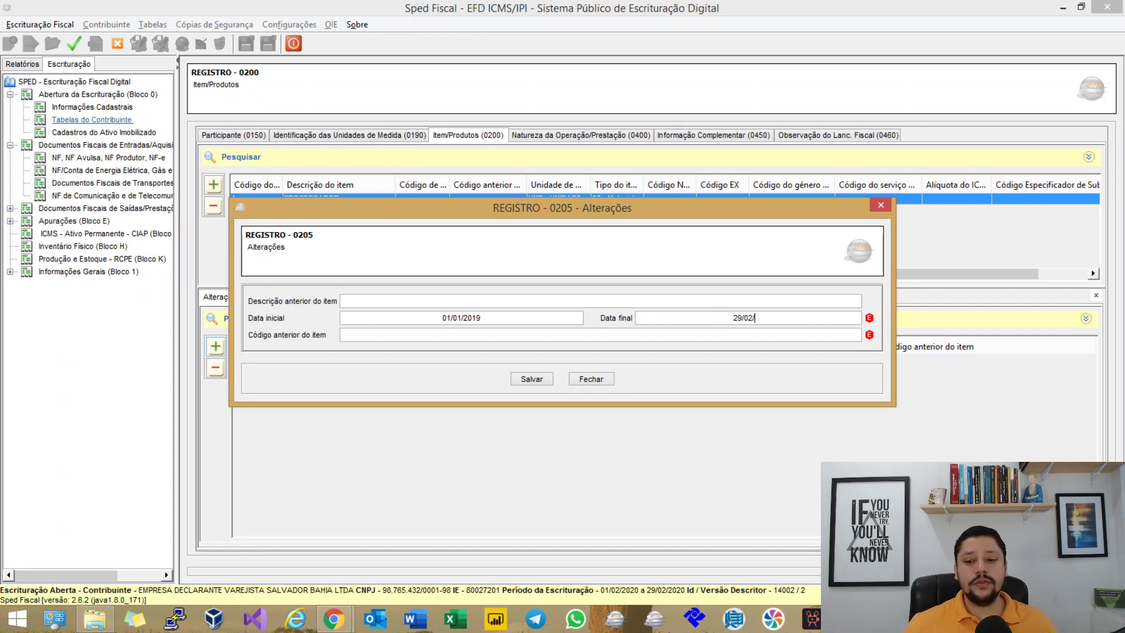
key(Tab)
key(shift+Tab)
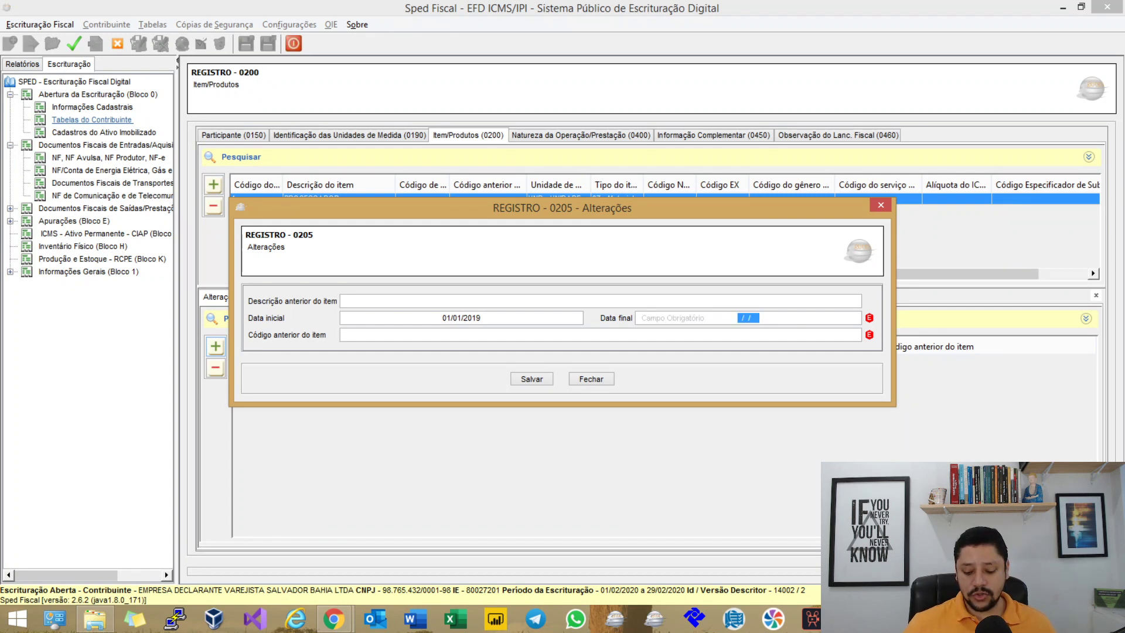
text(29/02/2020)
key(Tab)
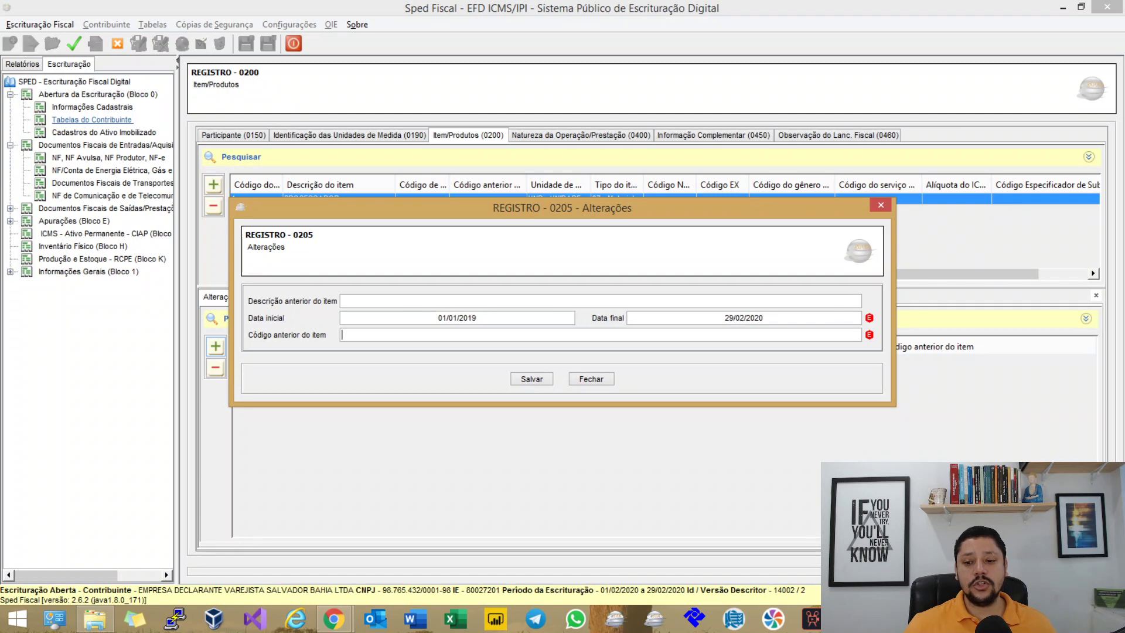
key(shift+Tab)
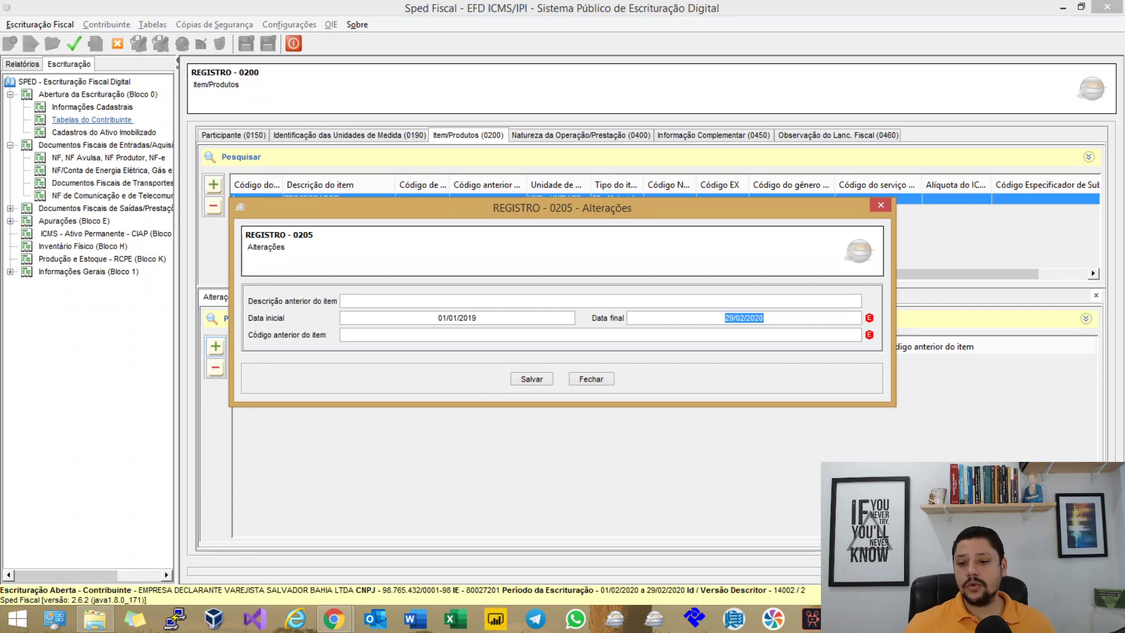
text(28022020)
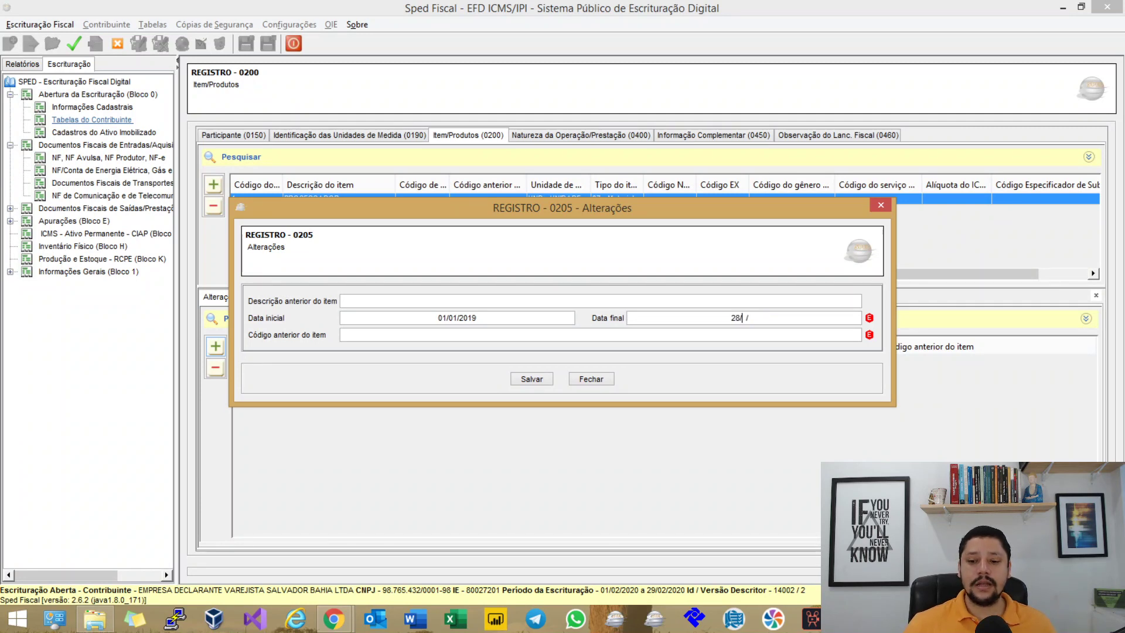
key(Tab)
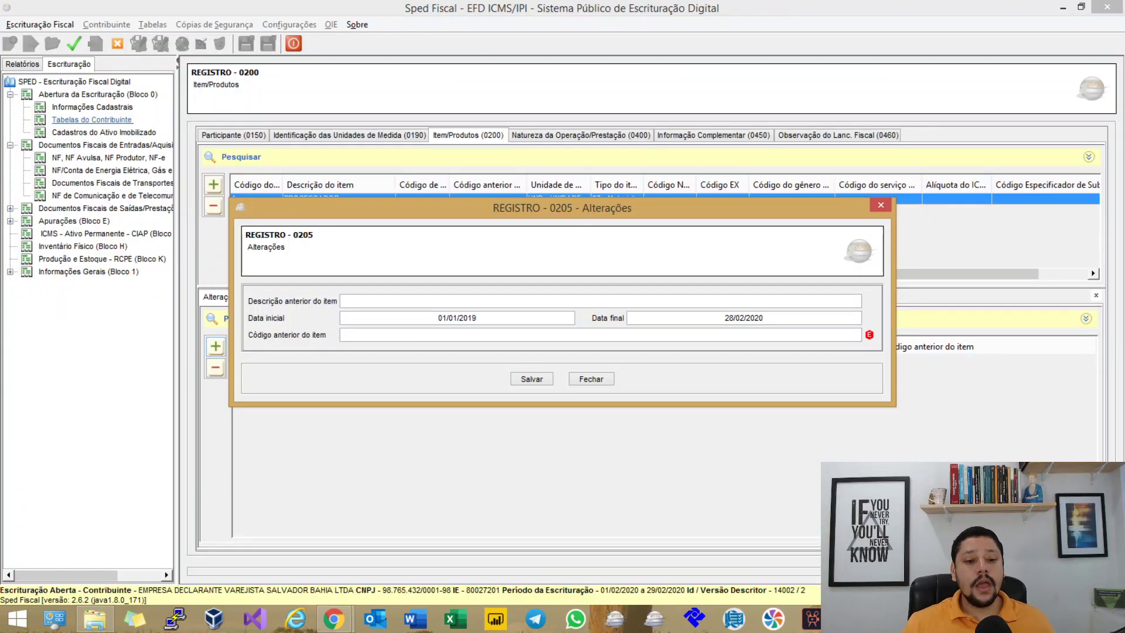
click(457, 318)
key(Tab)
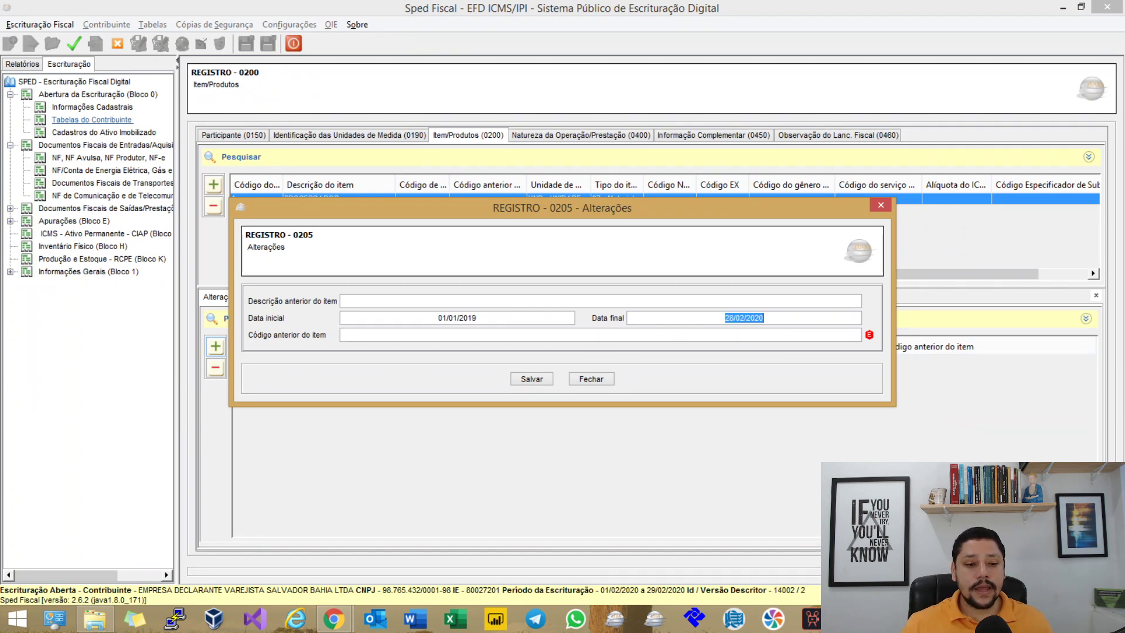
key(Tab)
drag(562, 207, 620, 244)
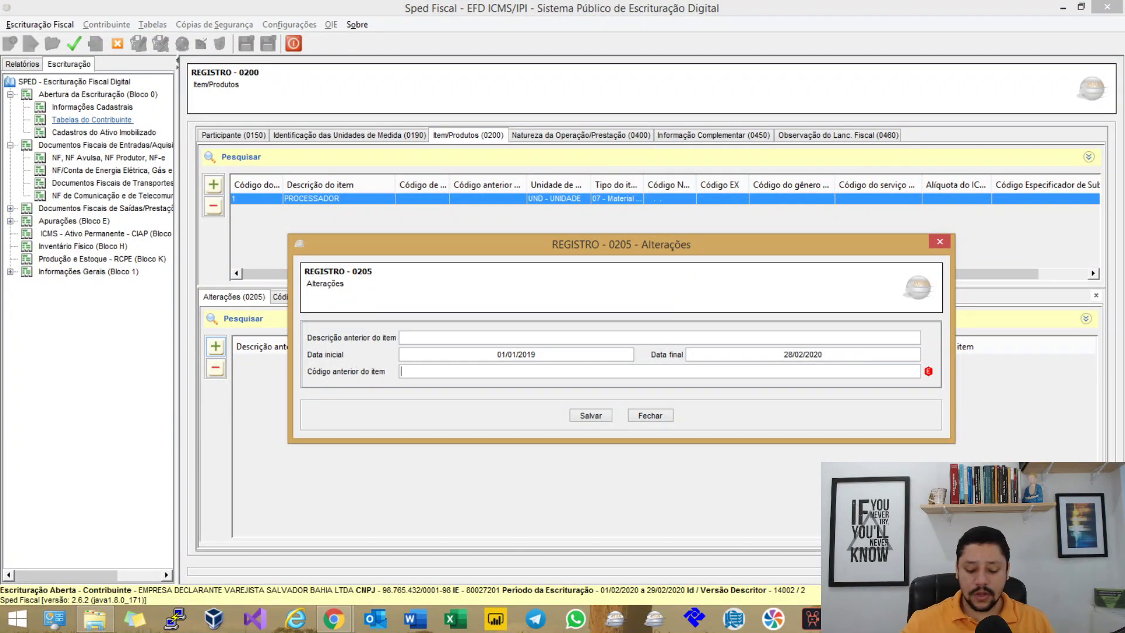
text(1)
key(shift+Tab)
key(shift+Tab)
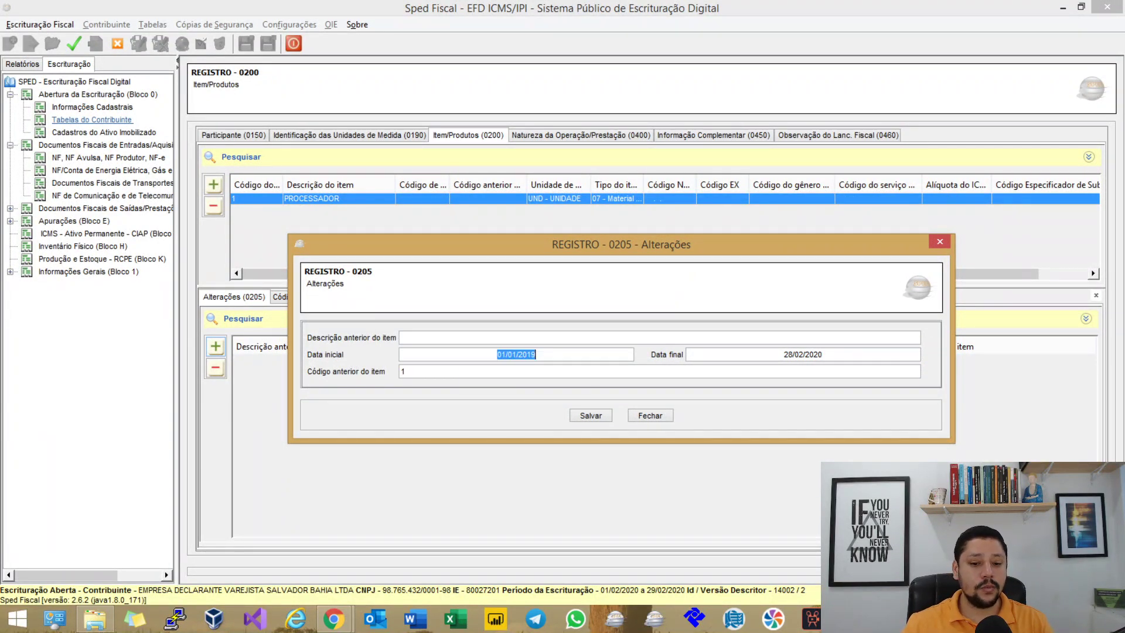
click(649, 415)
click(590, 324)
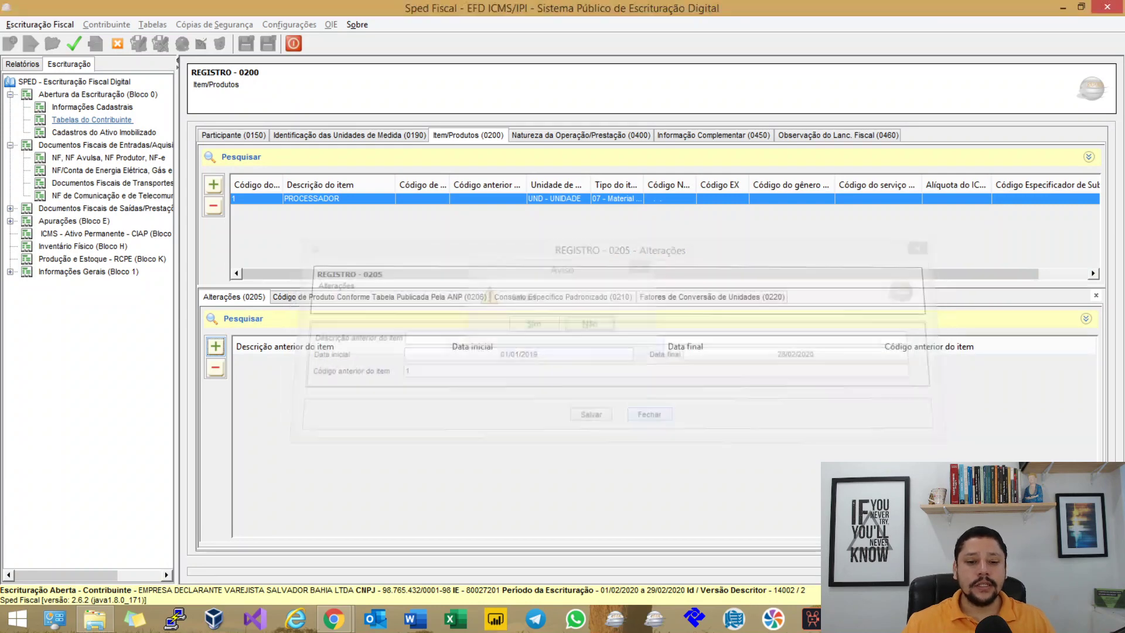
Step: Add item 2 to register 0200 with description PROCESSADOR, type 00 – Mercadoria para Revenda and unit UND, and save it
click(213, 185)
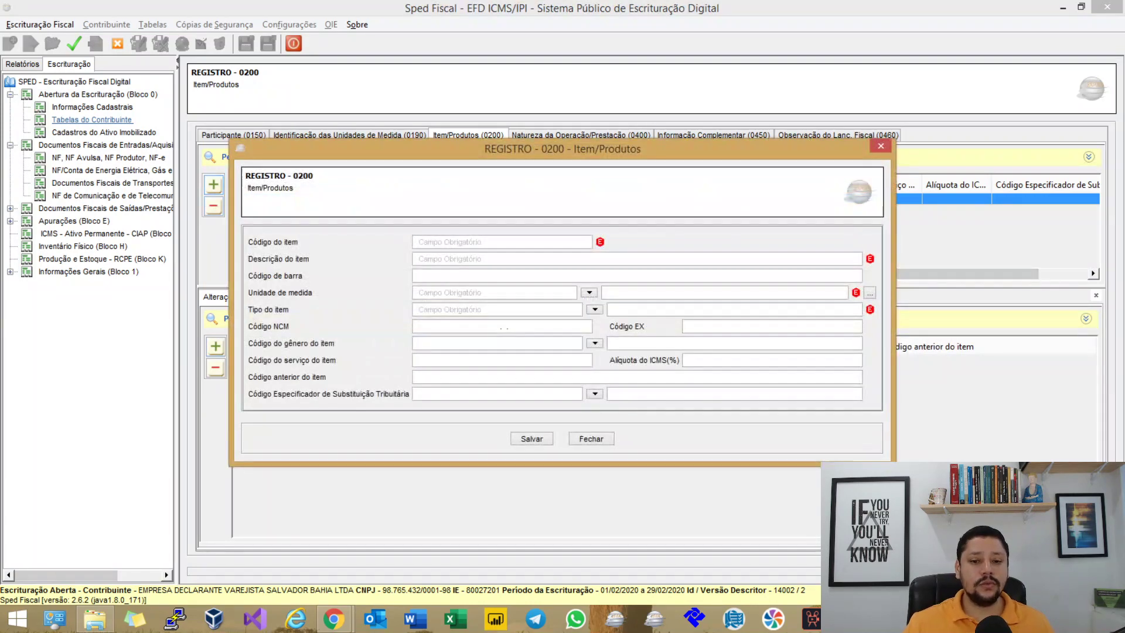
text(2)
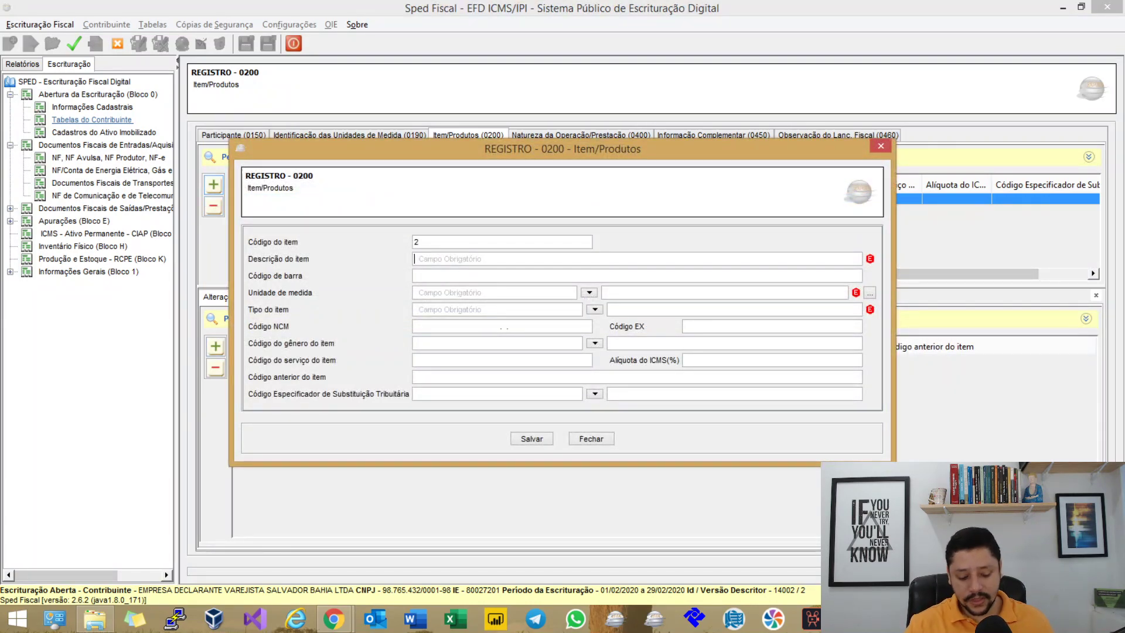
key(Tab)
text(PROCESSADOR)
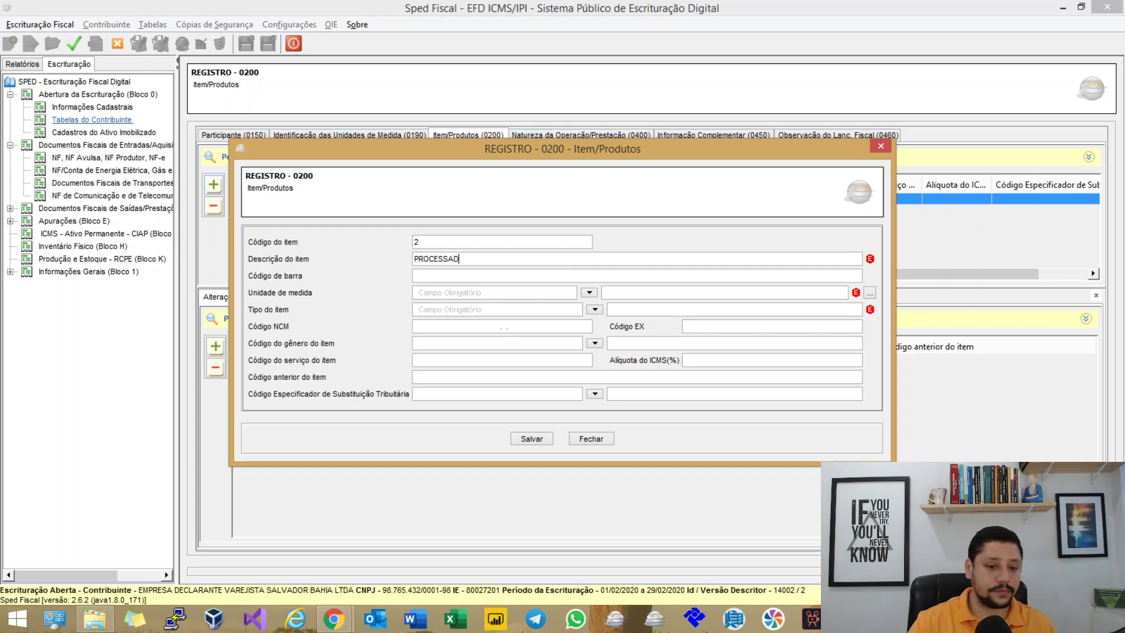
key(Tab)
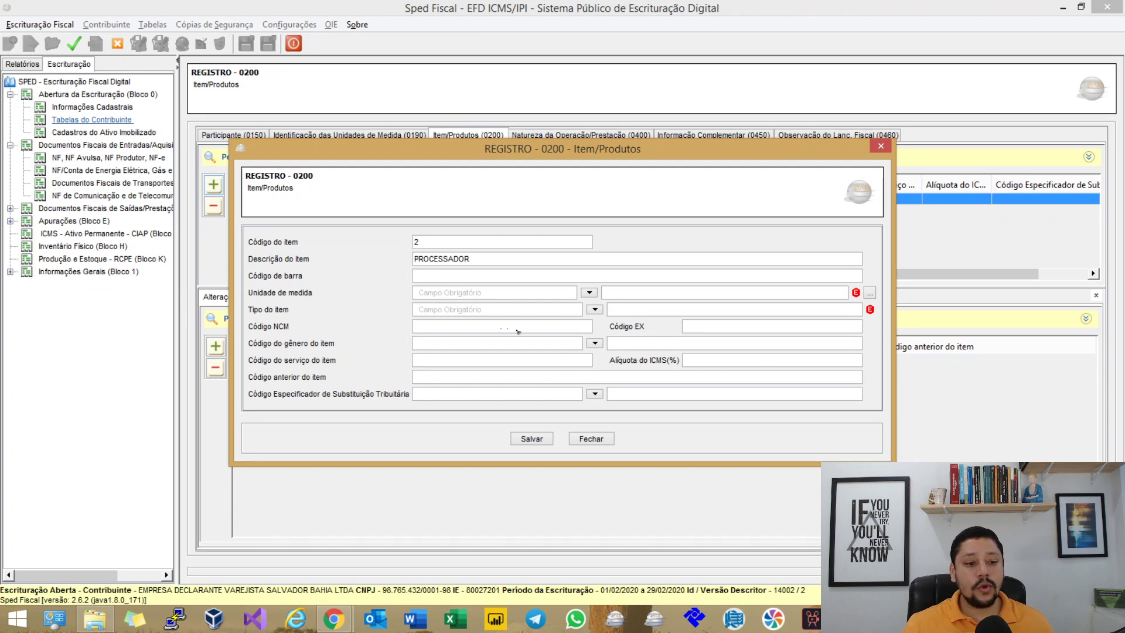
click(595, 309)
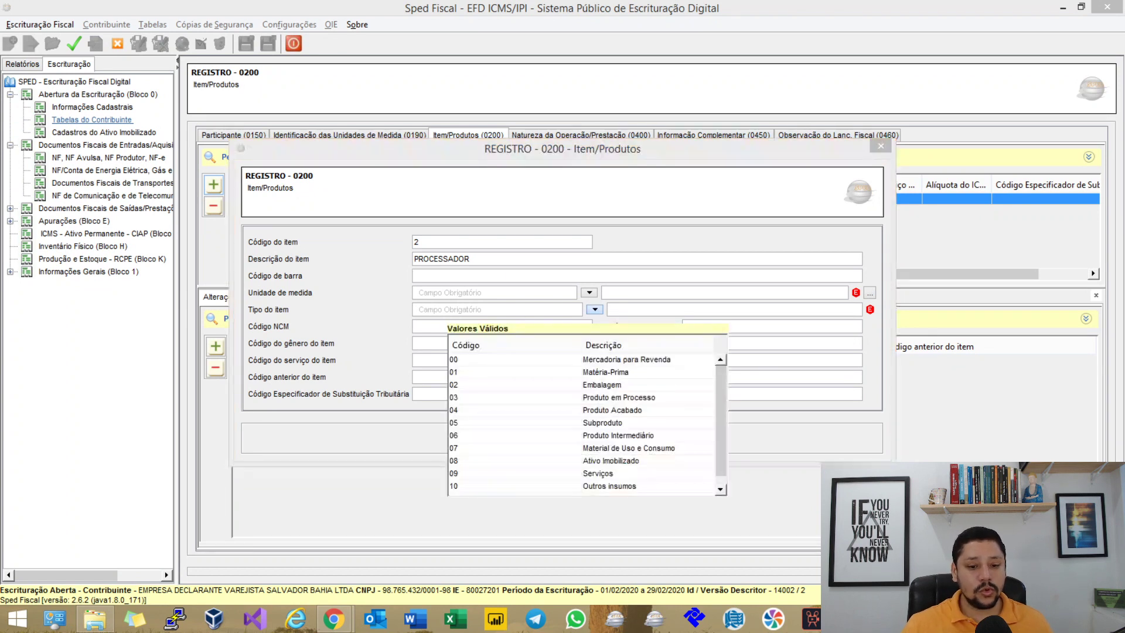
click(621, 359)
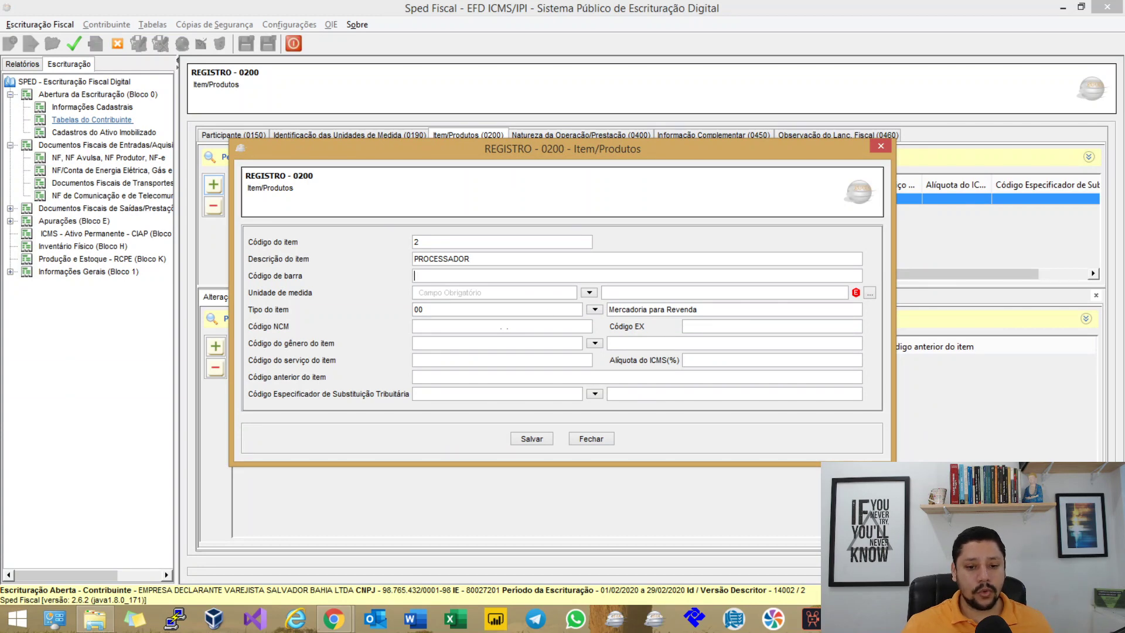
click(589, 292)
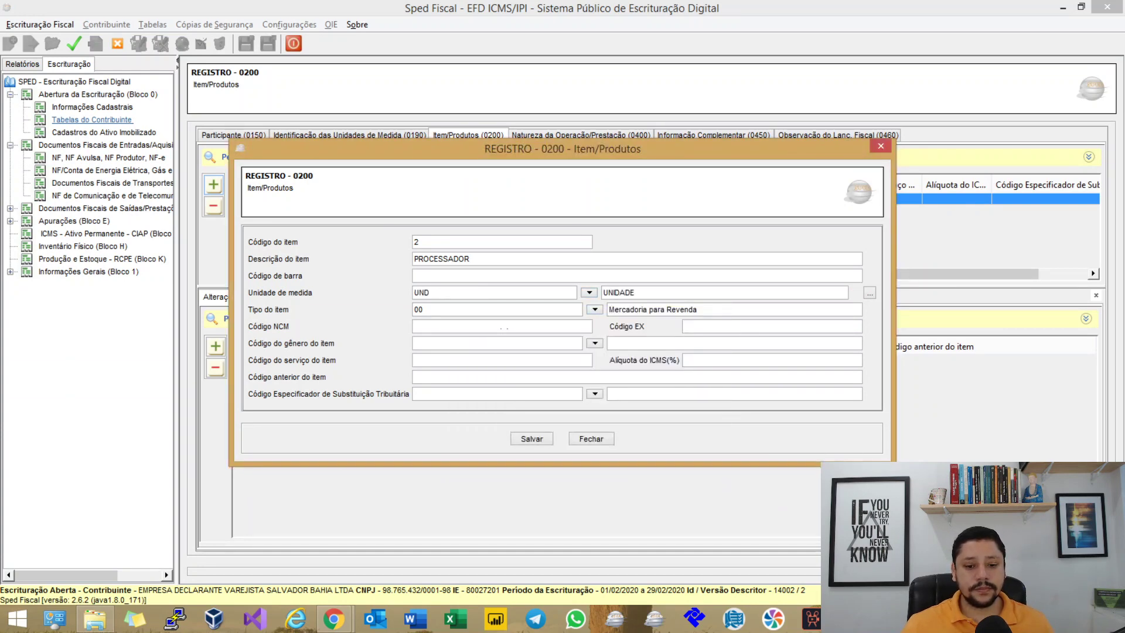
click(532, 439)
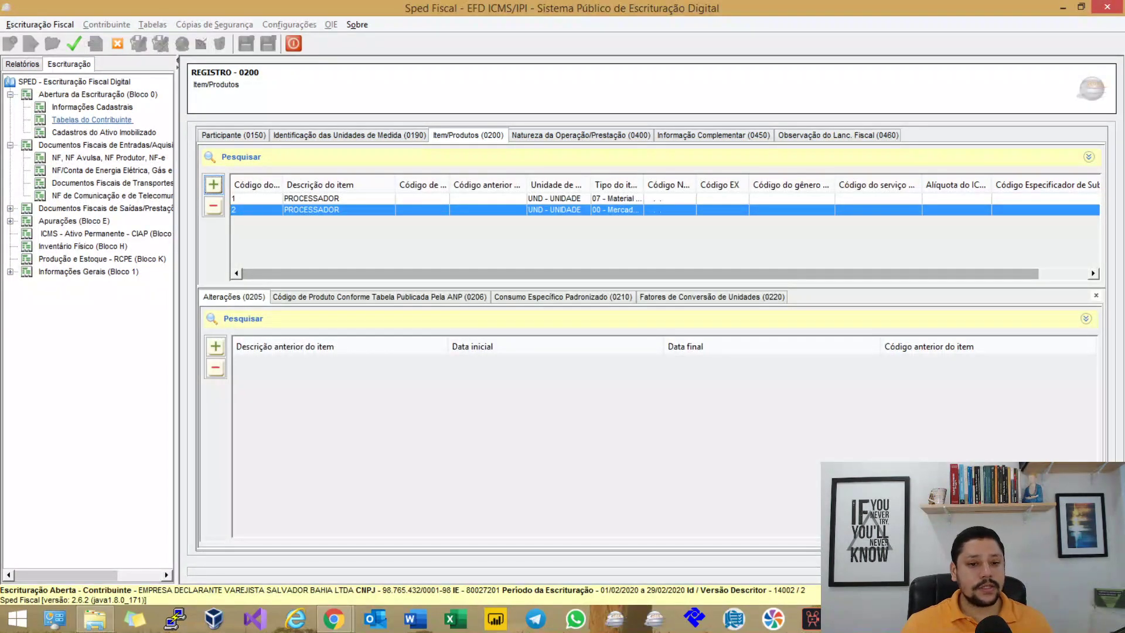
Step: Delete item 1, PROCESSADOR, from register 0200 together with its child records
click(339, 198)
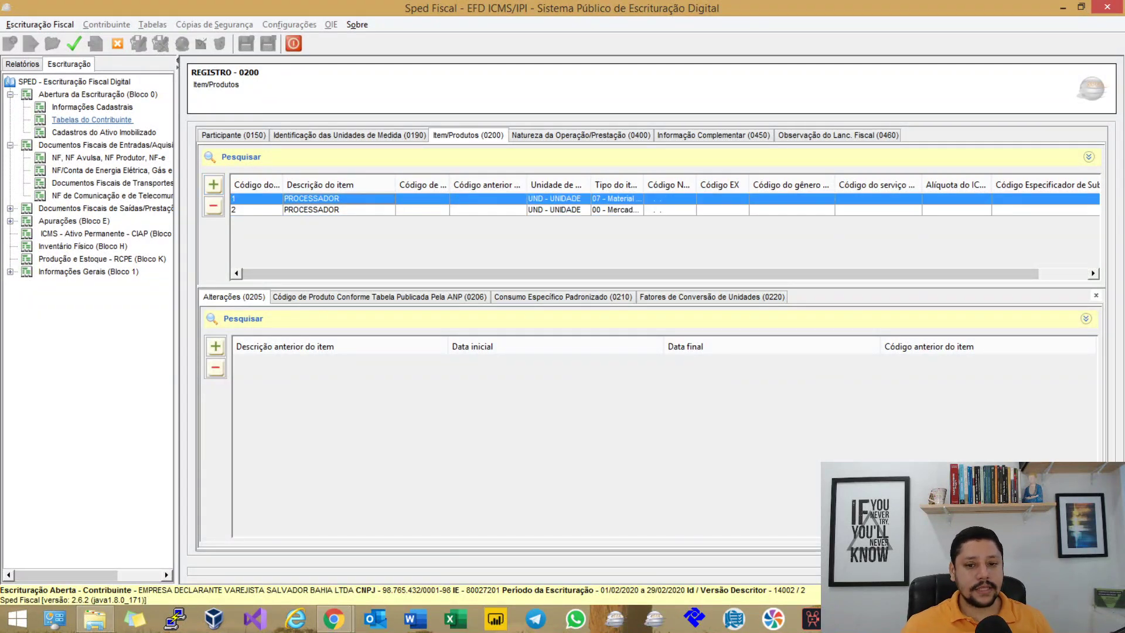
click(214, 206)
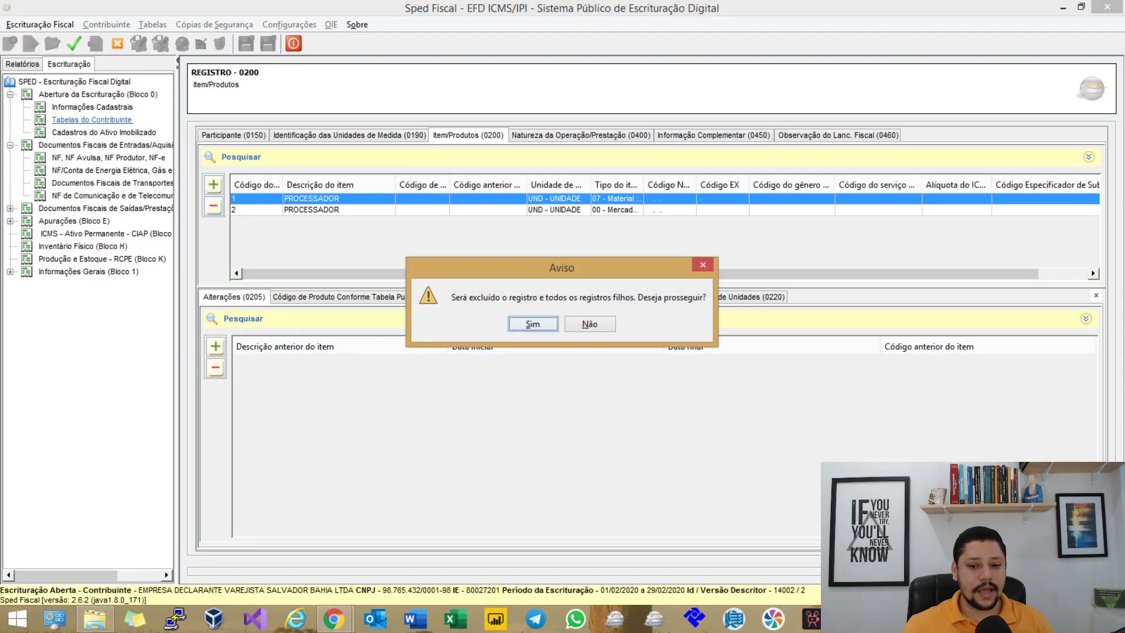
key(Return)
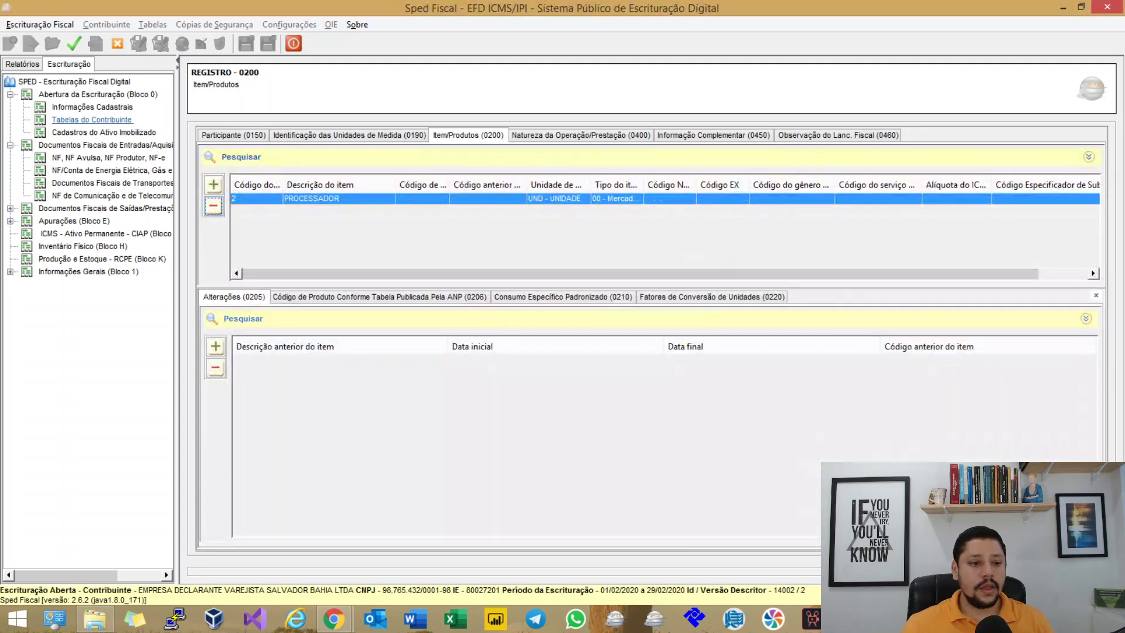
Step: Add a 0205 change record to item 2 with dates 01/01/2019 to 28/02/2020 and previous item code 1, and save it
click(215, 347)
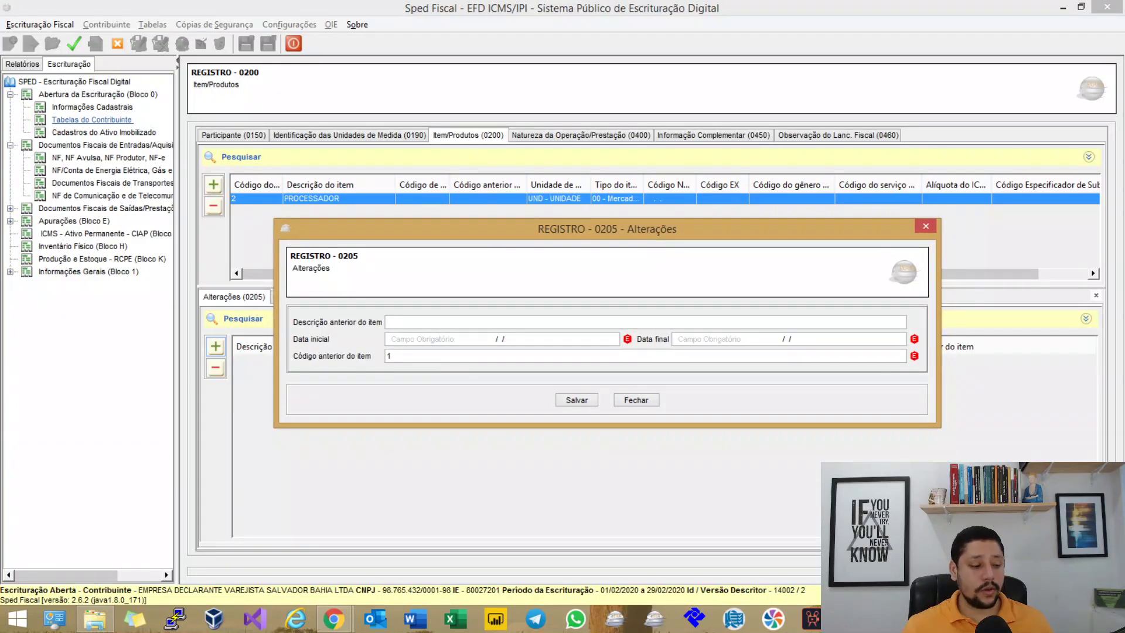
click(503, 339)
text(01/01/)
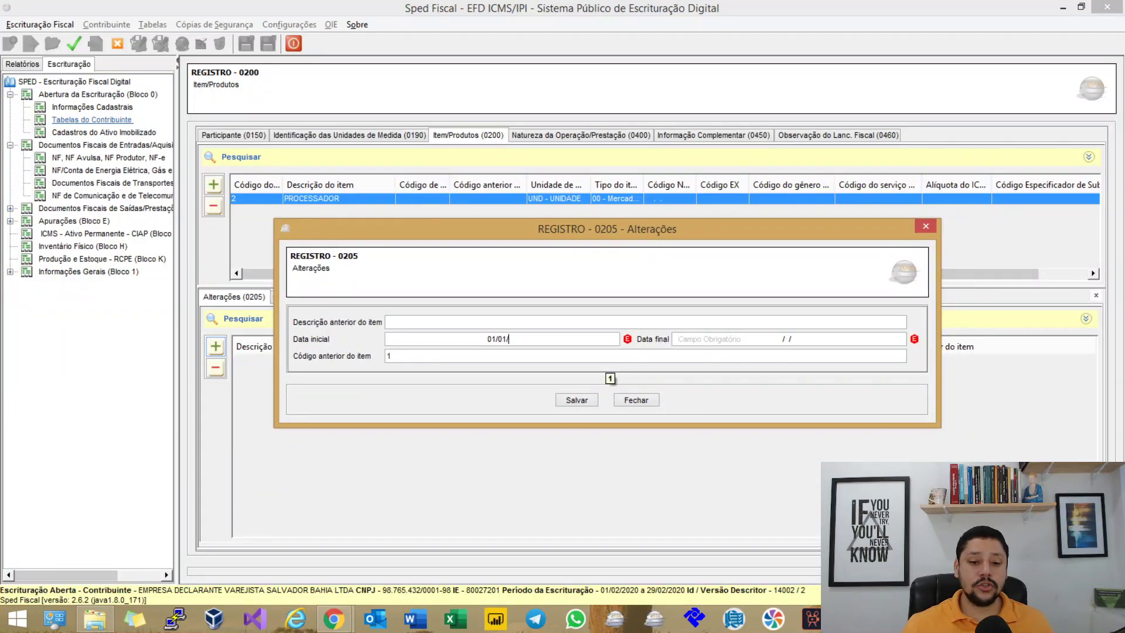
text(2019)
key(Tab)
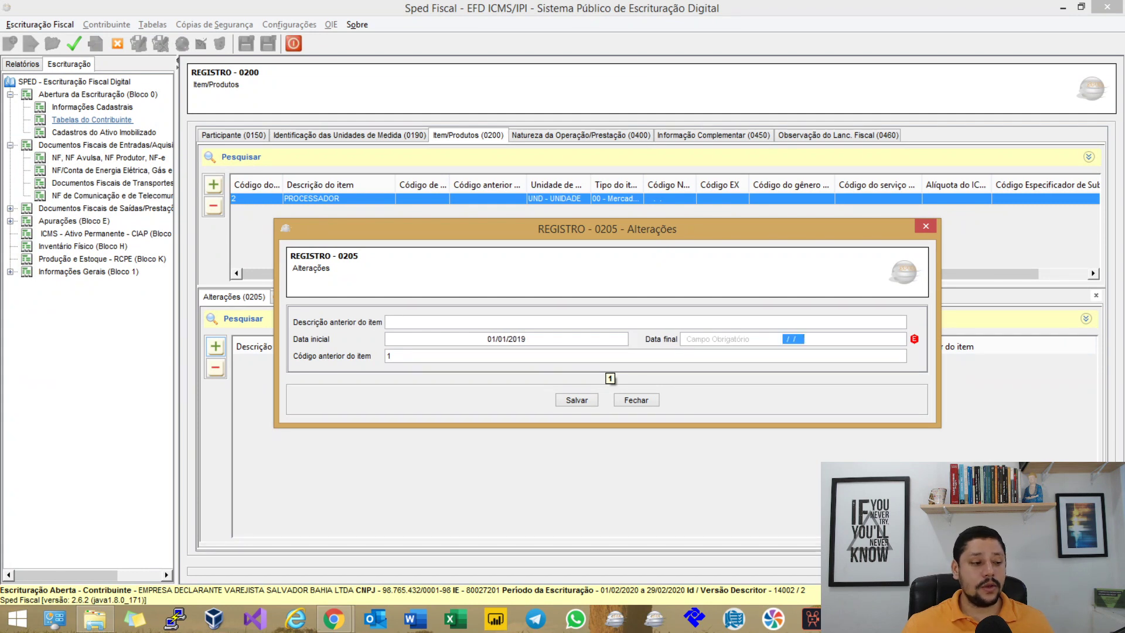
text(28022020)
key(Tab)
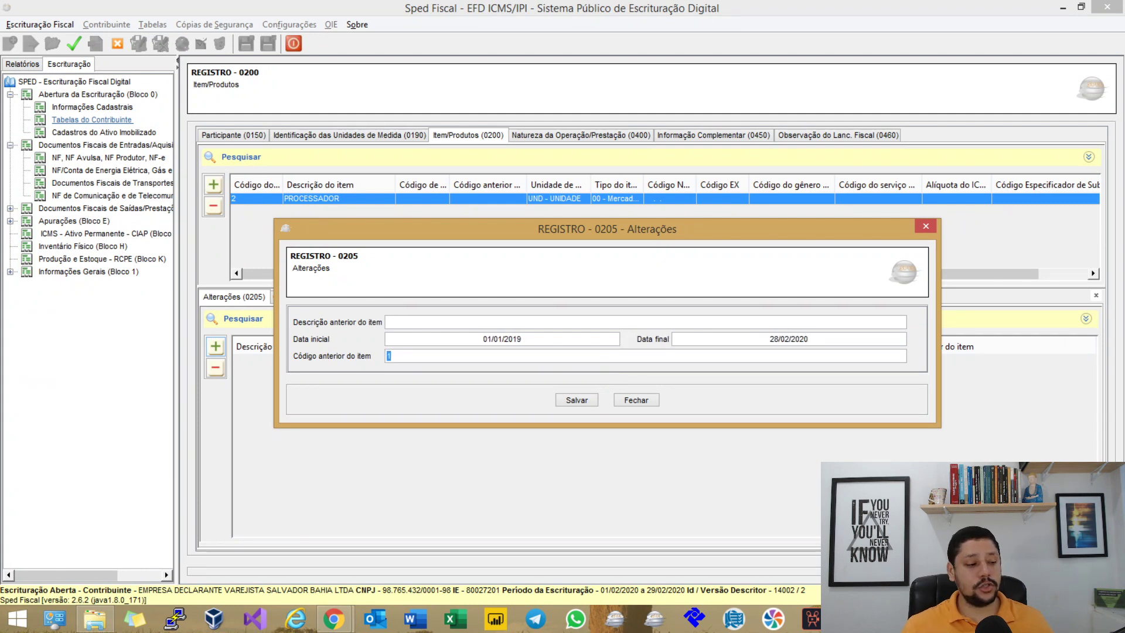
key(Tab)
key(Return)
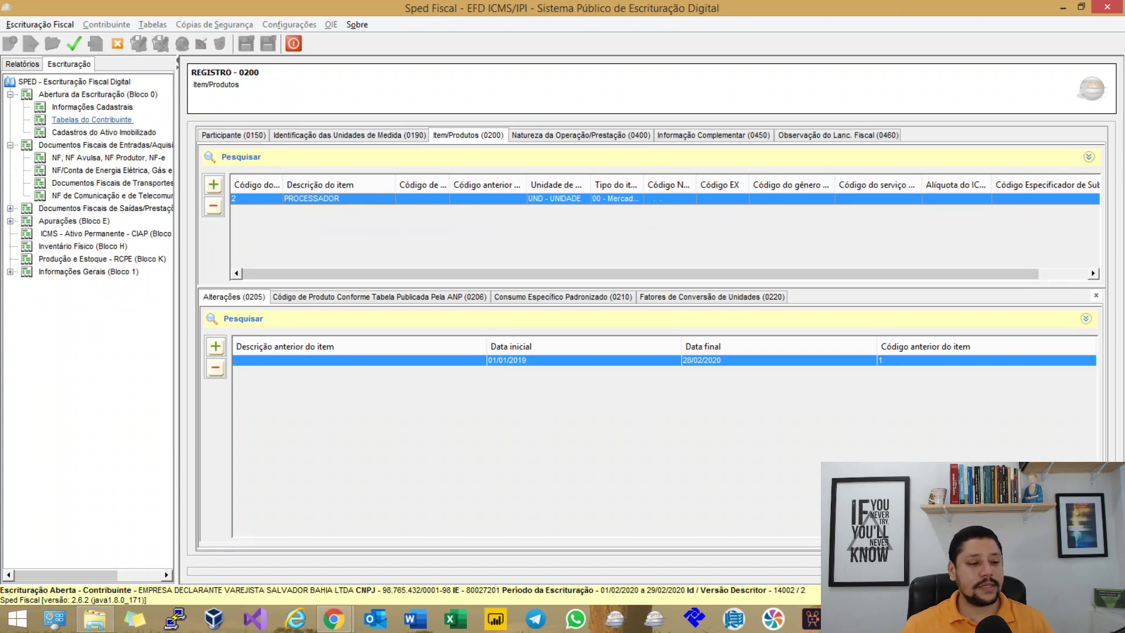
Step: Change the item code of the H010 inventory record in Inventário Físico (Bloco H) to 2 and save it
click(83, 246)
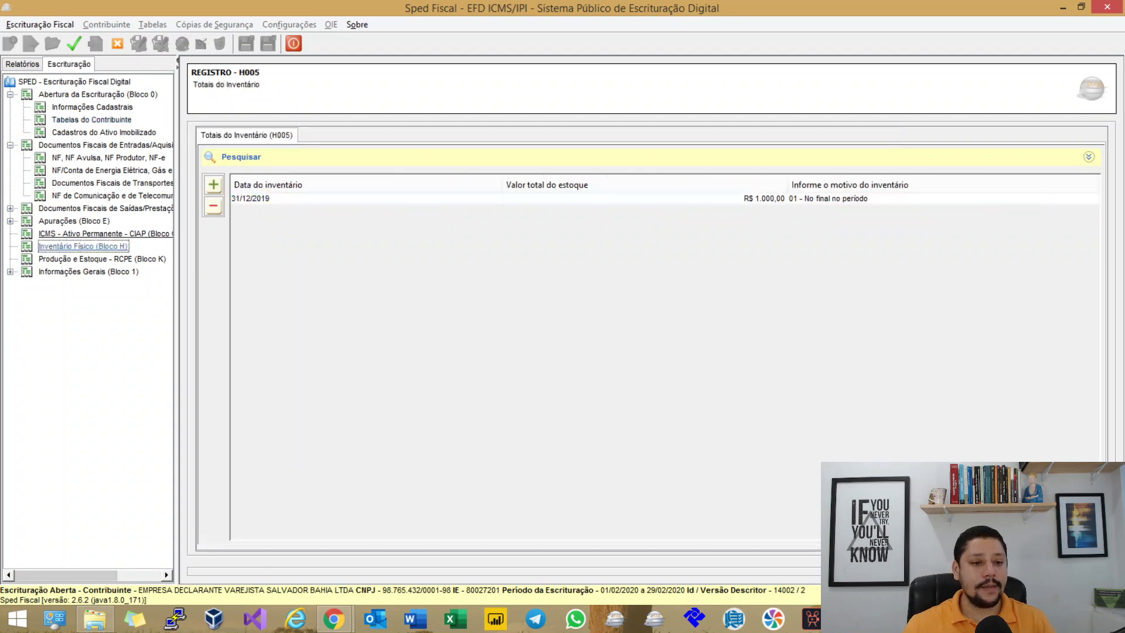
double_click(310, 360)
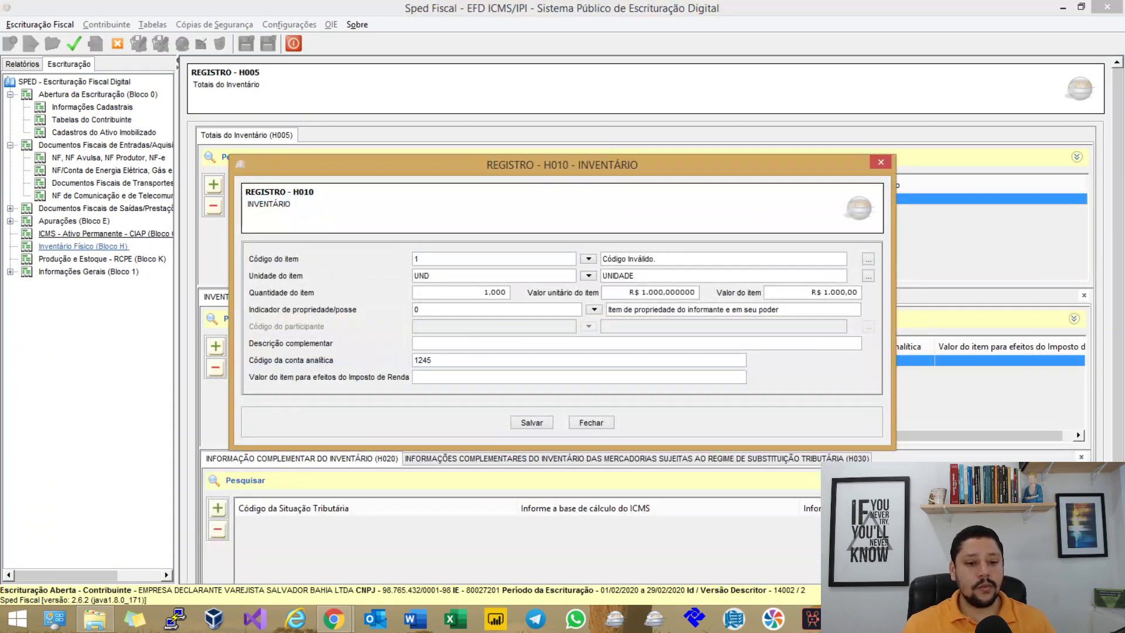
double_click(415, 258)
text(2)
key(Tab)
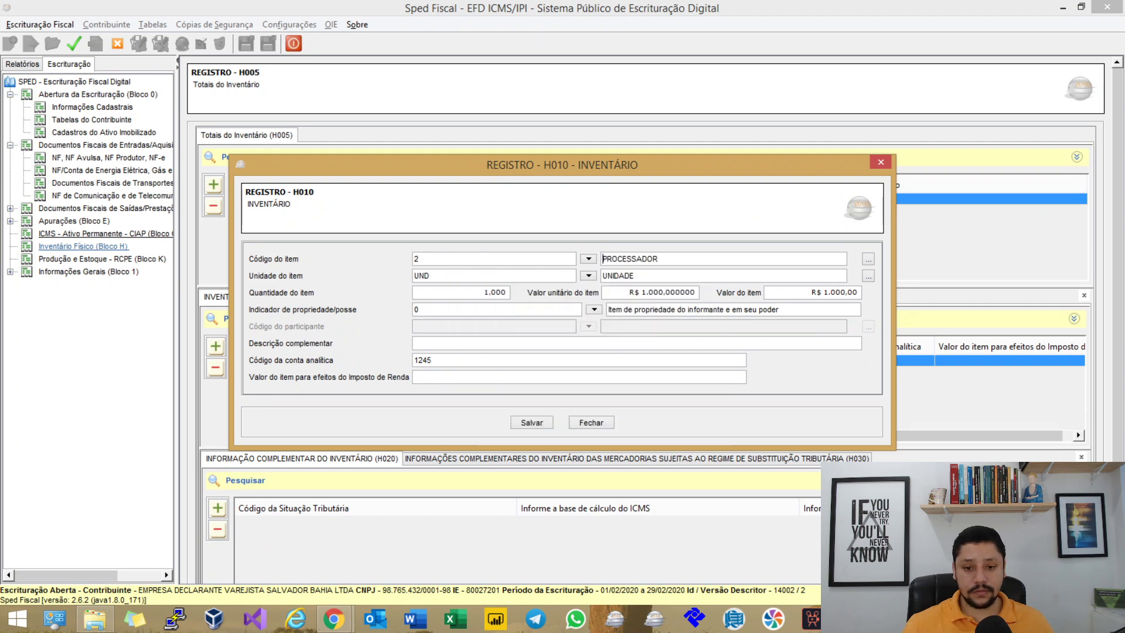
click(531, 422)
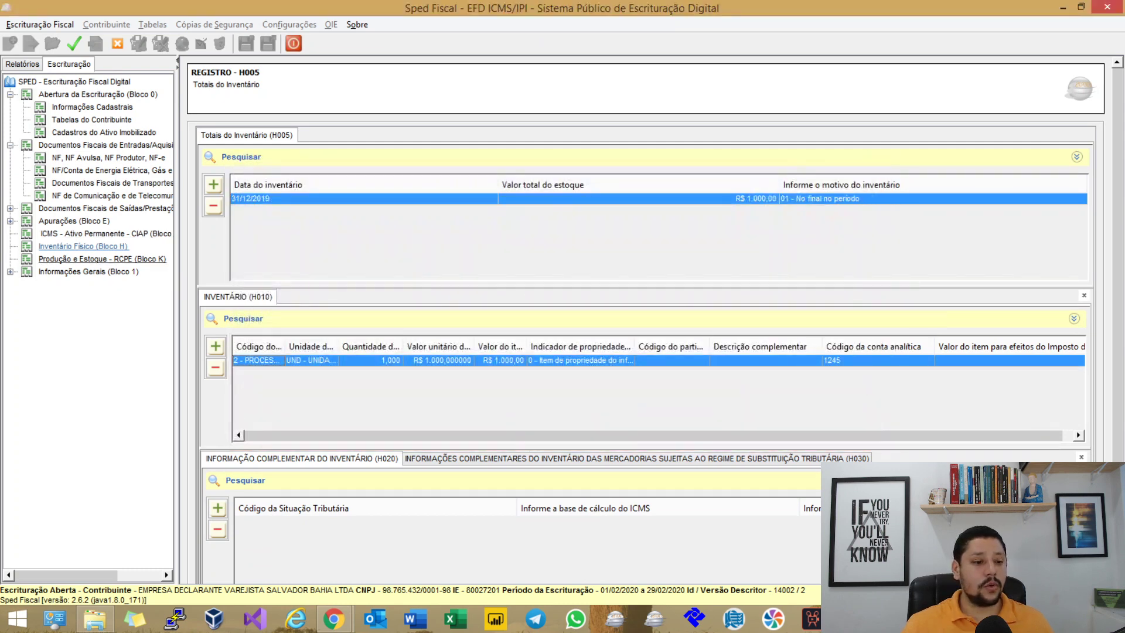
Step: Change the item code of the K200 stock record in Produção e Estoque (Bloco K) to 2 and save it
click(102, 259)
double_click(310, 198)
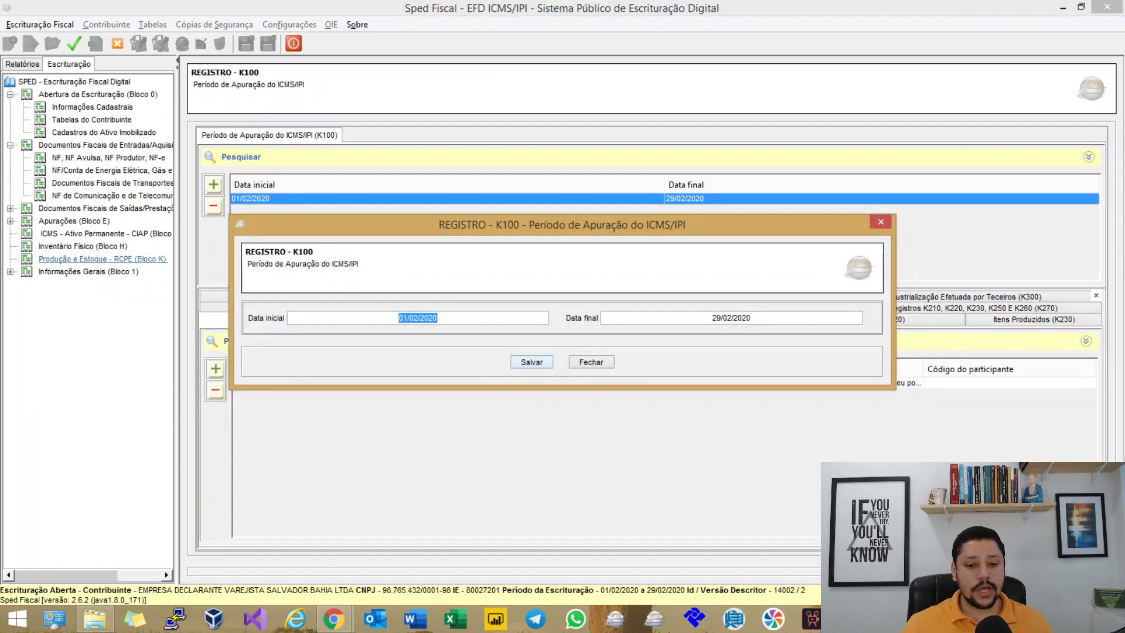
click(592, 362)
double_click(445, 382)
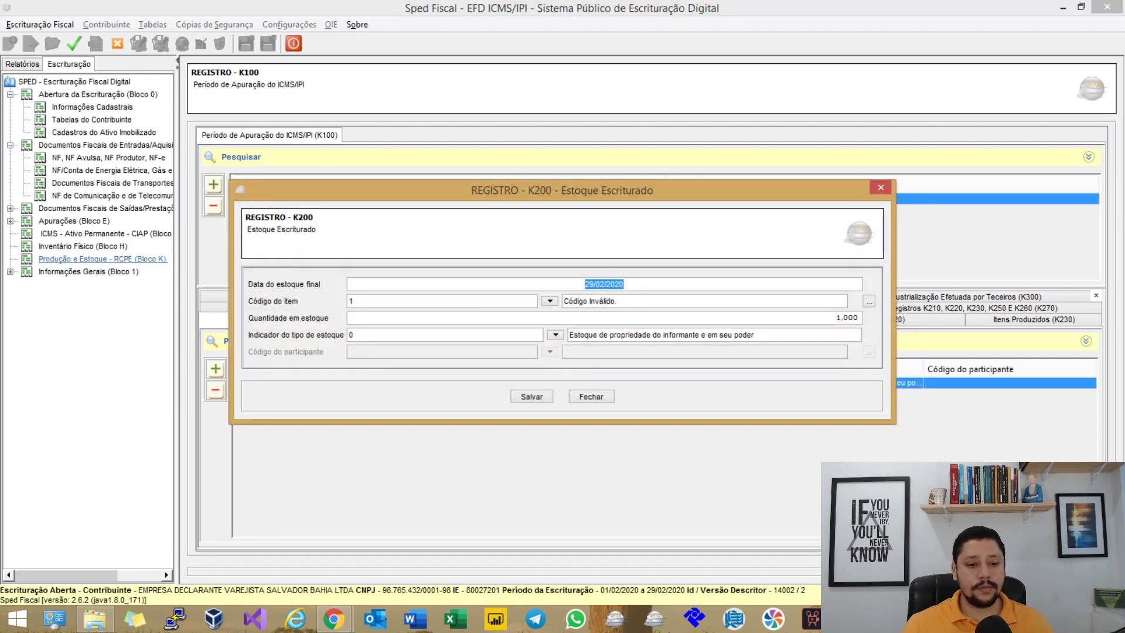
double_click(351, 300)
text(2)
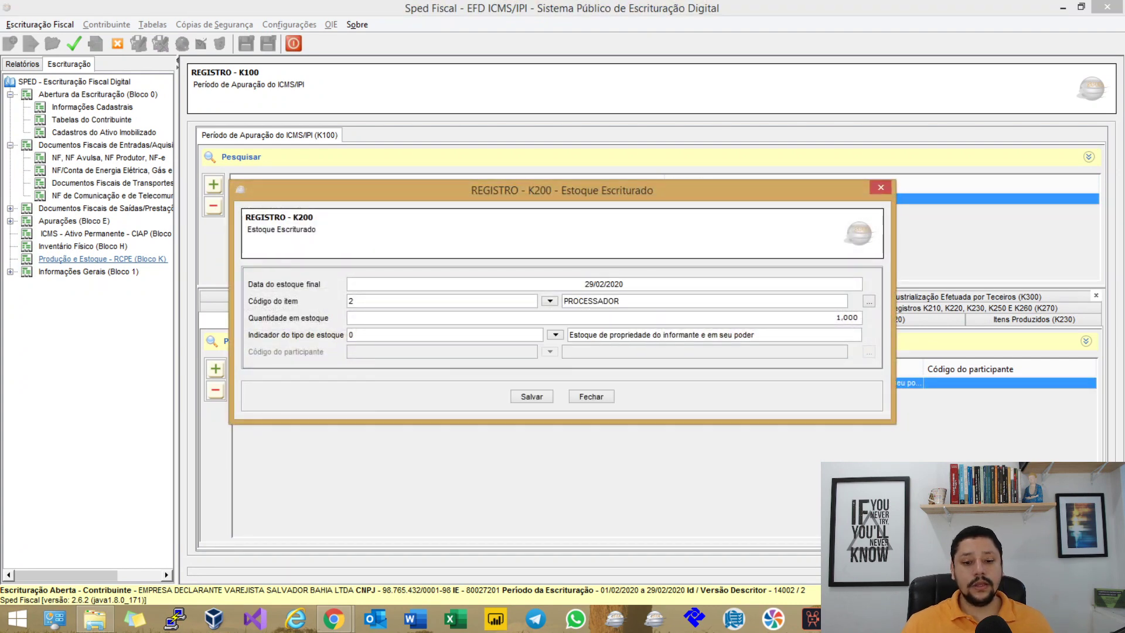
click(531, 396)
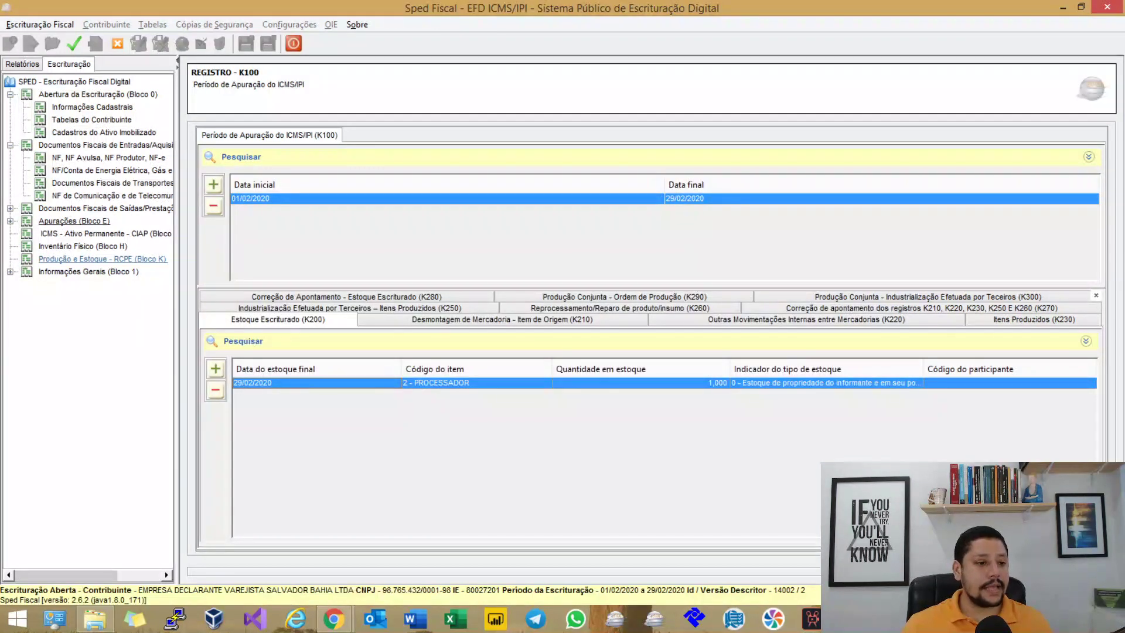
Step: Add item 1 to register 0200 with description PROCESSADOR, unit UND and type 07 – Material de Uso e Consumo, and save it
click(92, 120)
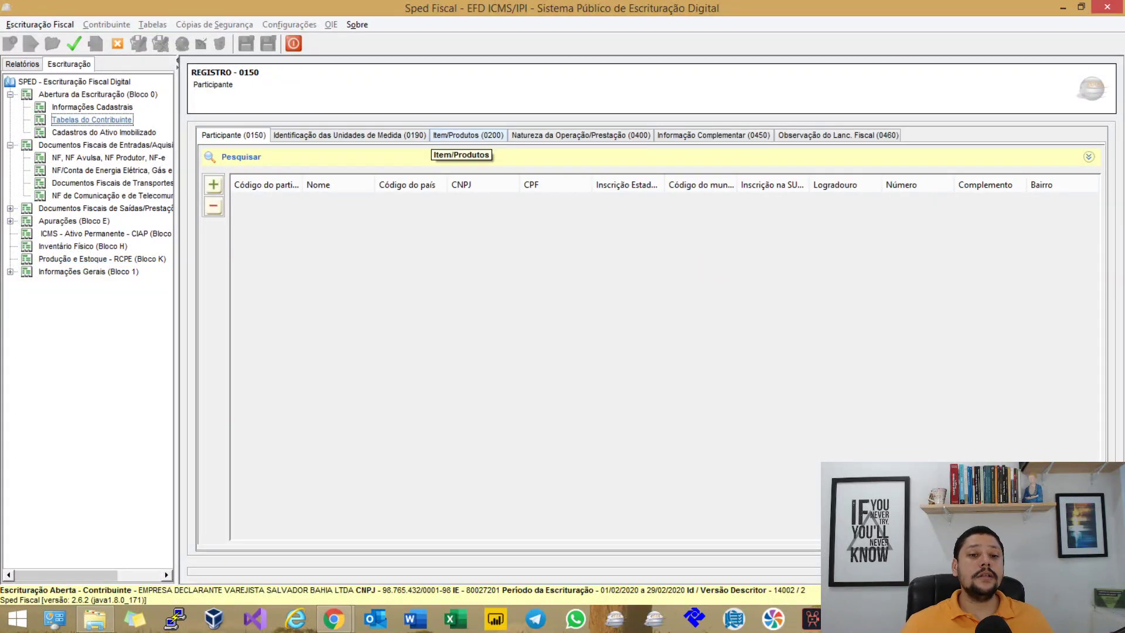
click(467, 135)
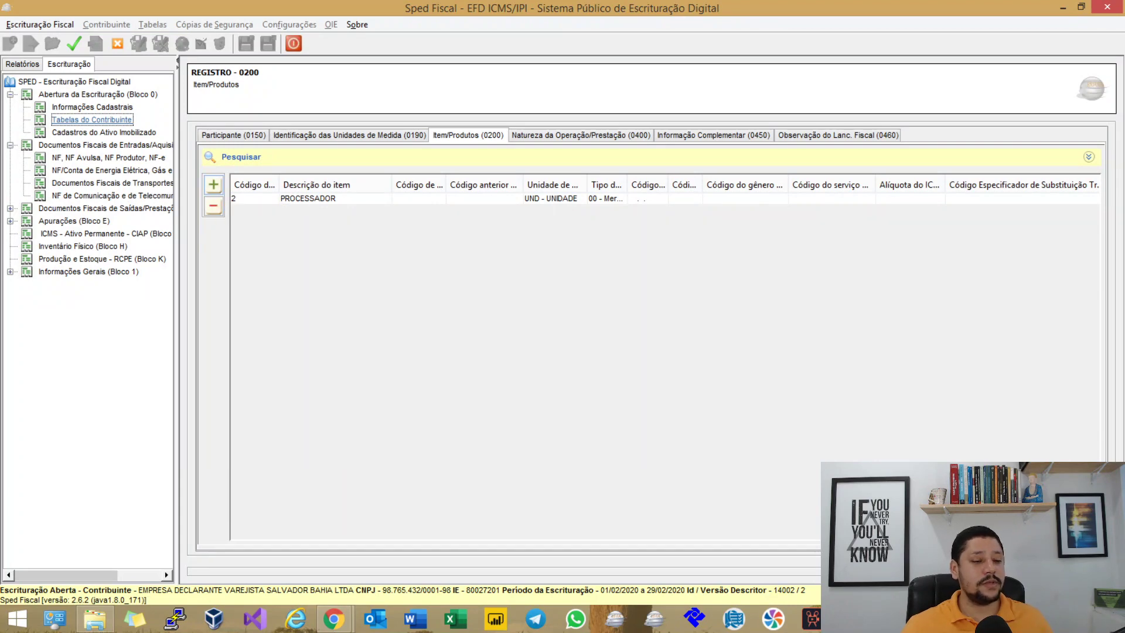
click(214, 184)
text(1)
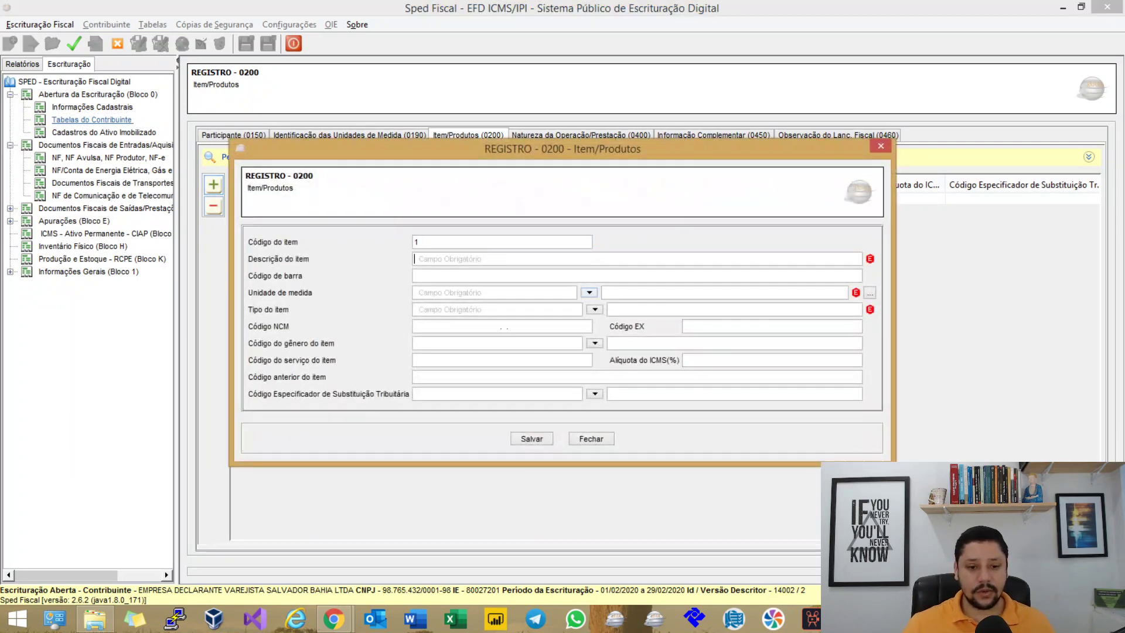
text(PROCESSADOR)
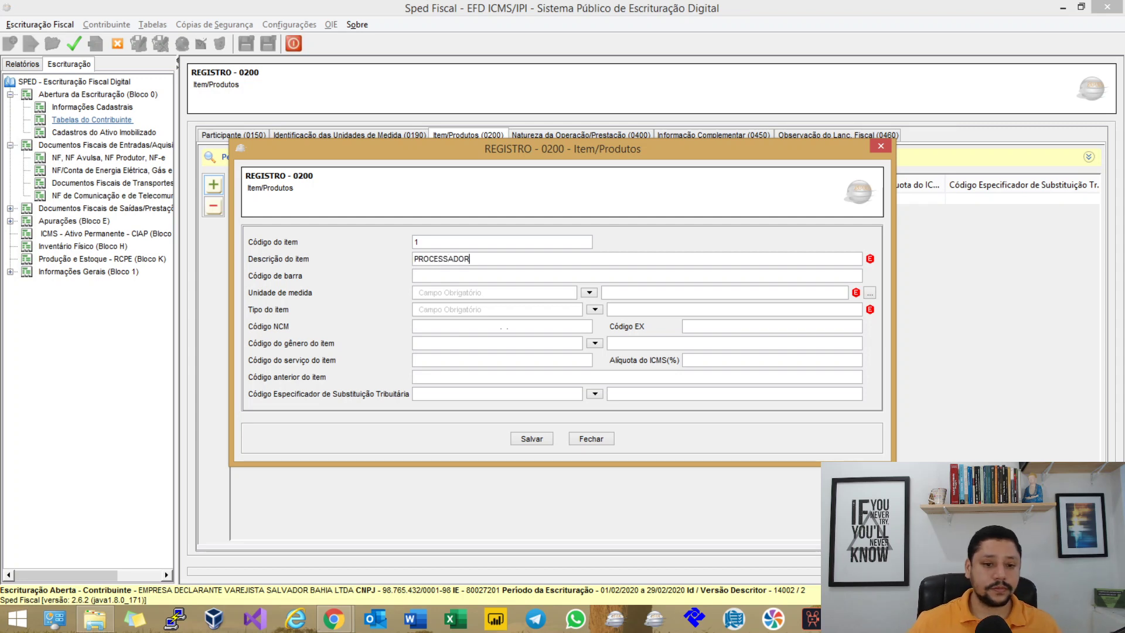
key(Tab)
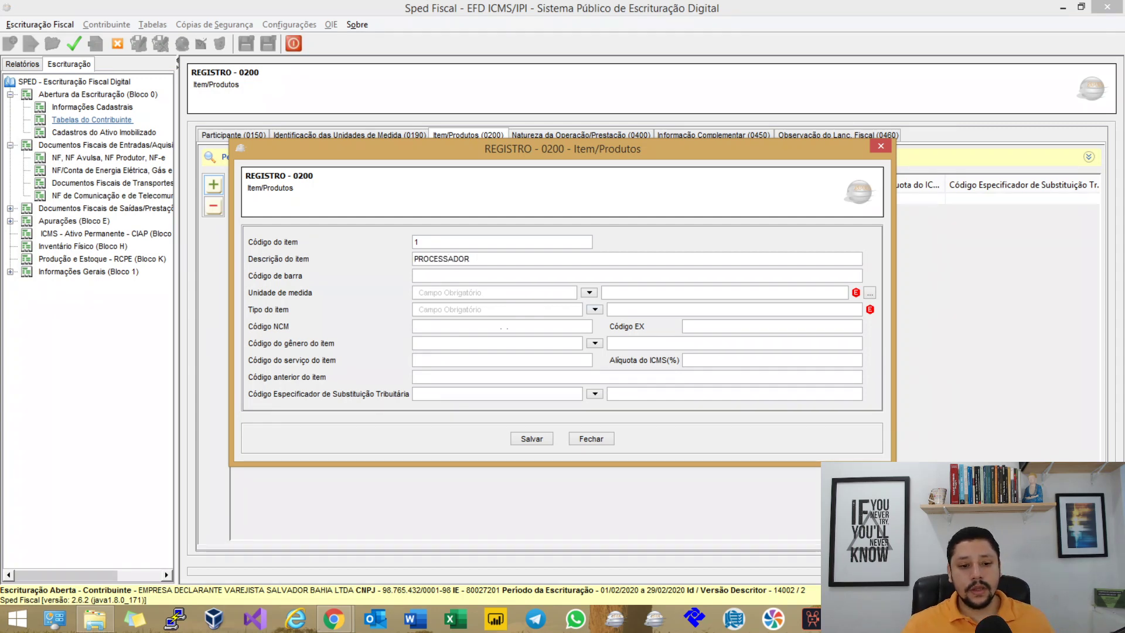
click(589, 293)
click(580, 355)
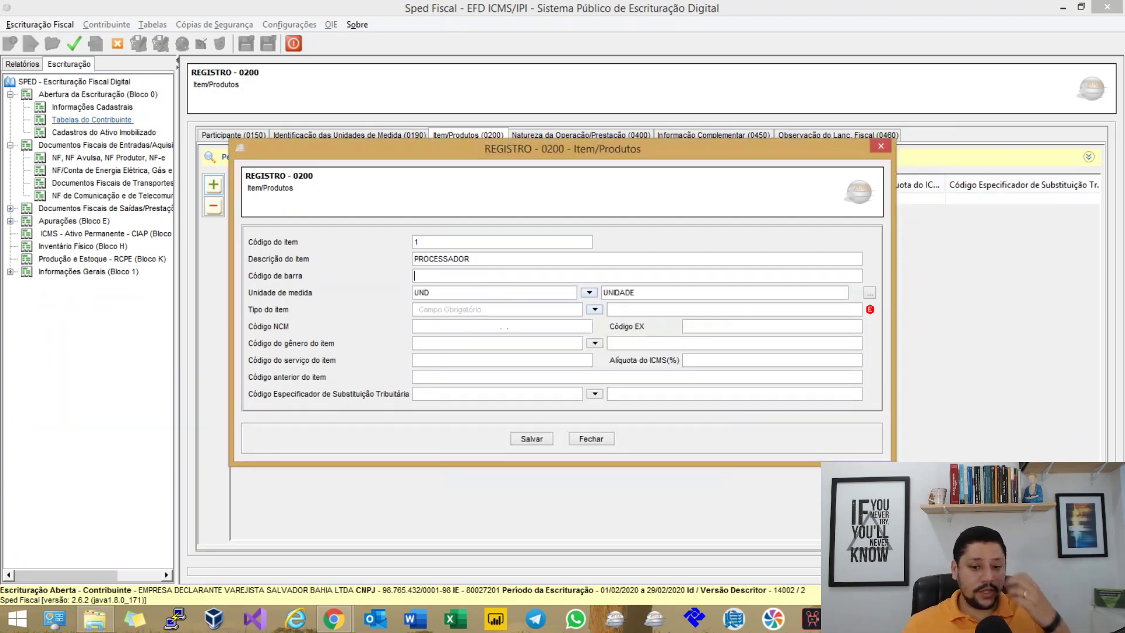
click(594, 310)
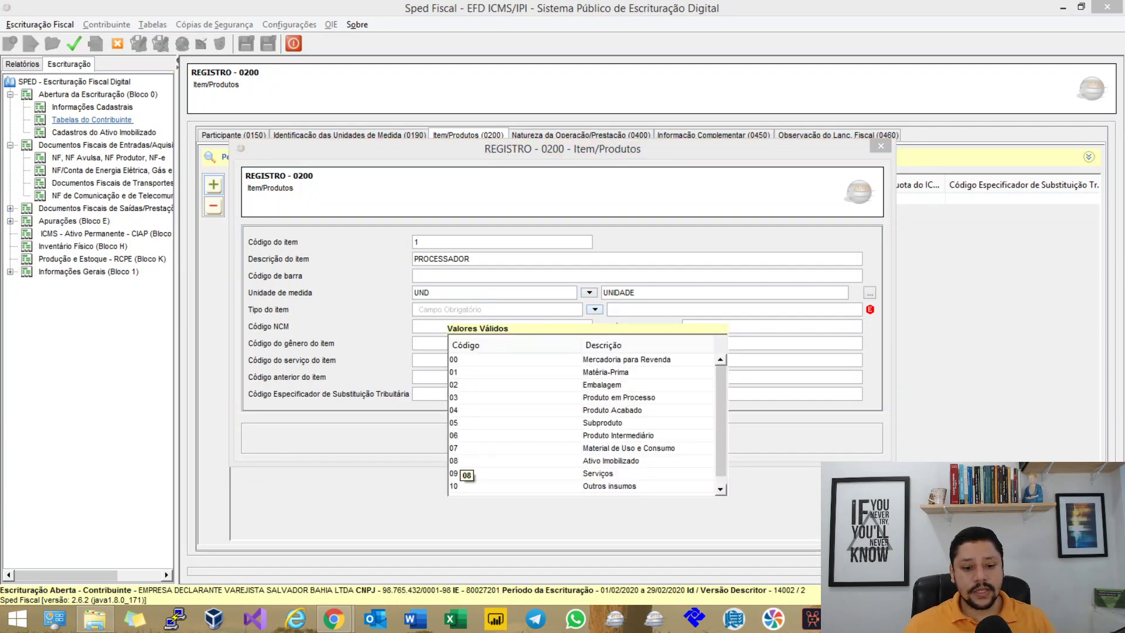
click(463, 448)
click(532, 439)
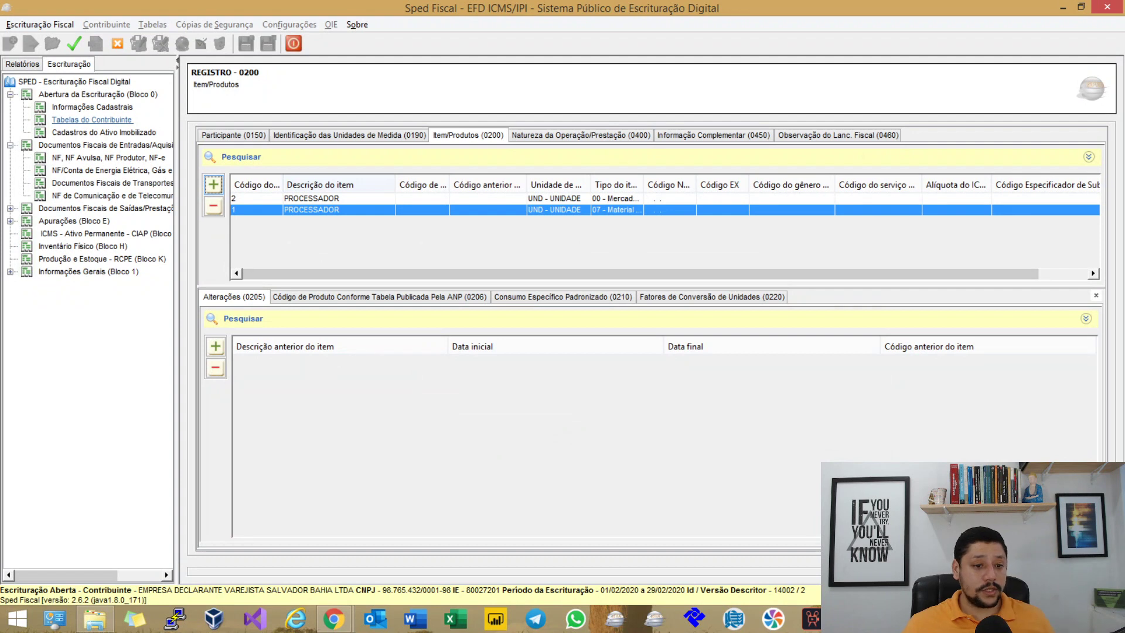
Step: Compare the 0205 change records of items 2 and 1 in register 0200
click(339, 198)
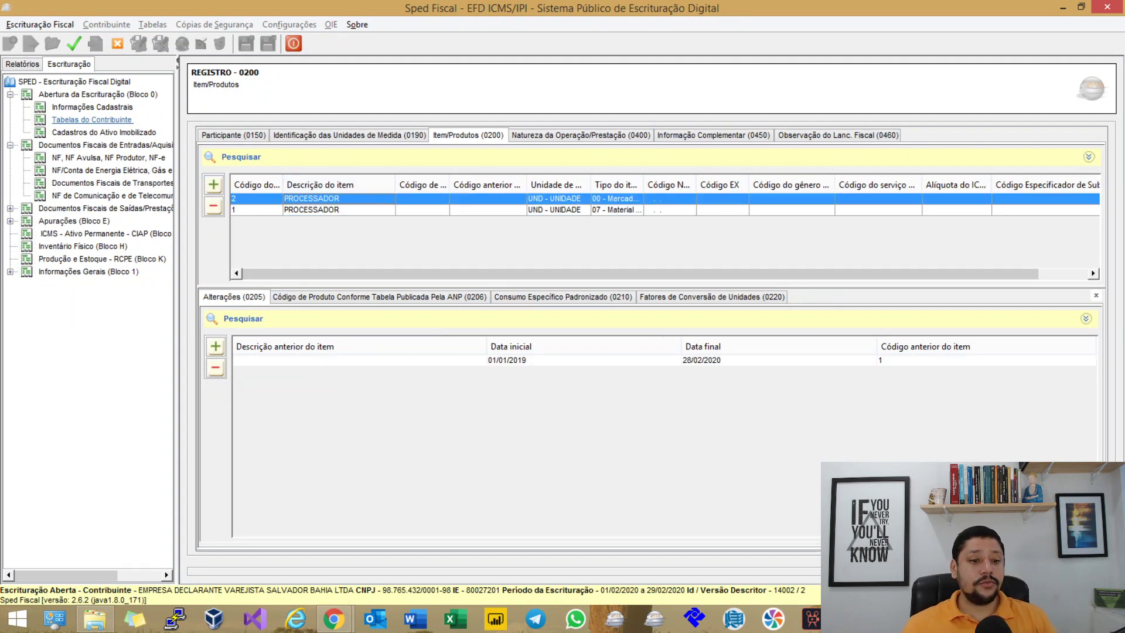
click(359, 359)
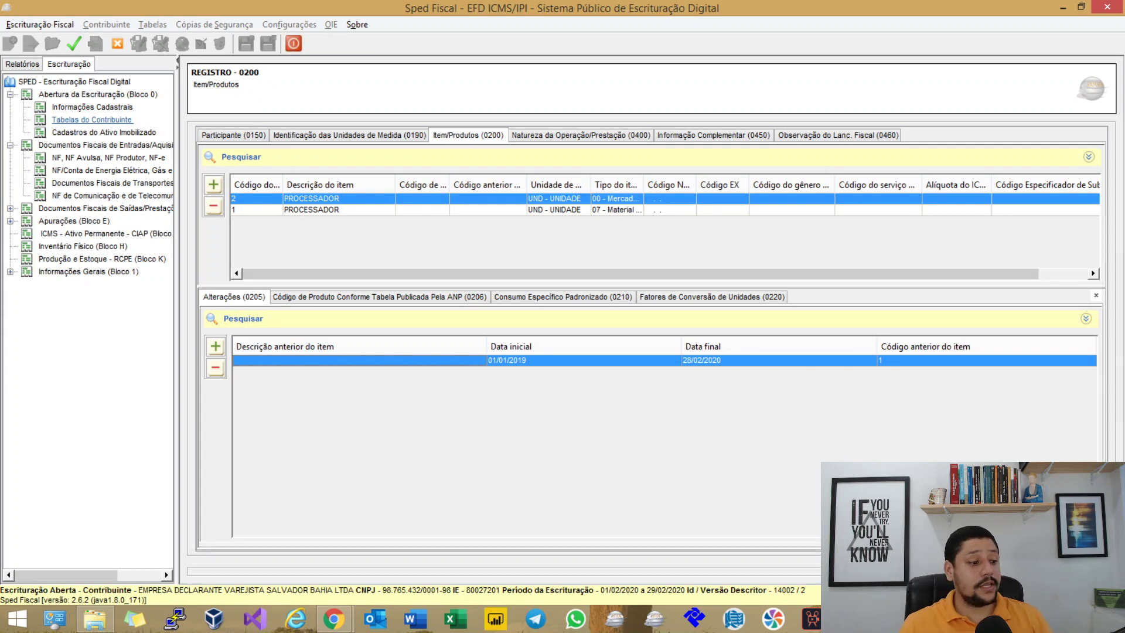
click(338, 210)
click(338, 198)
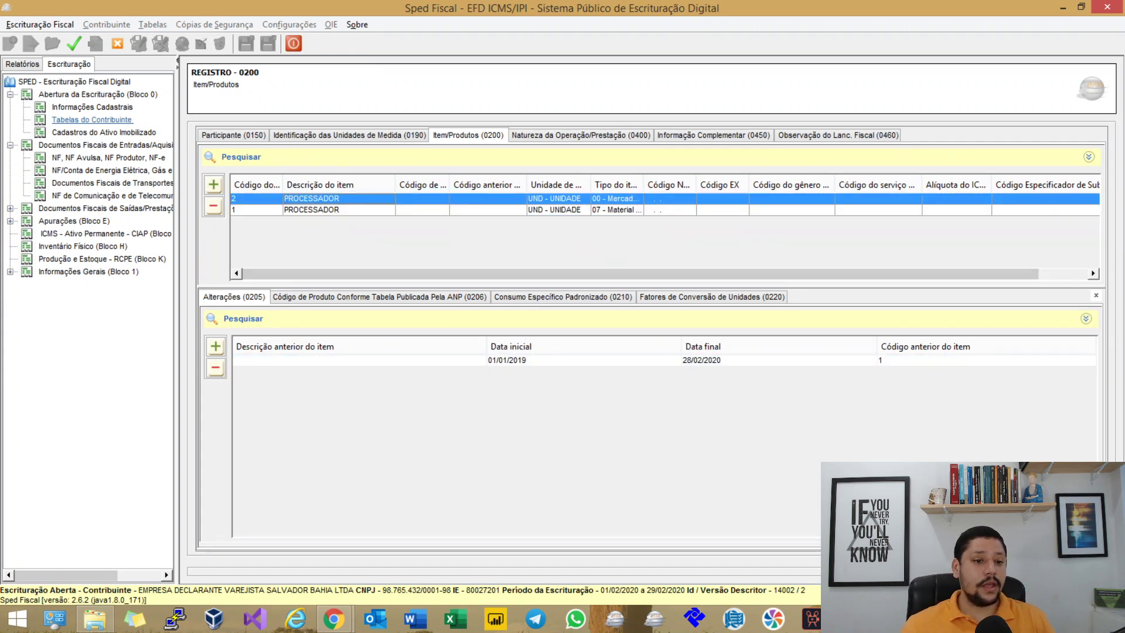
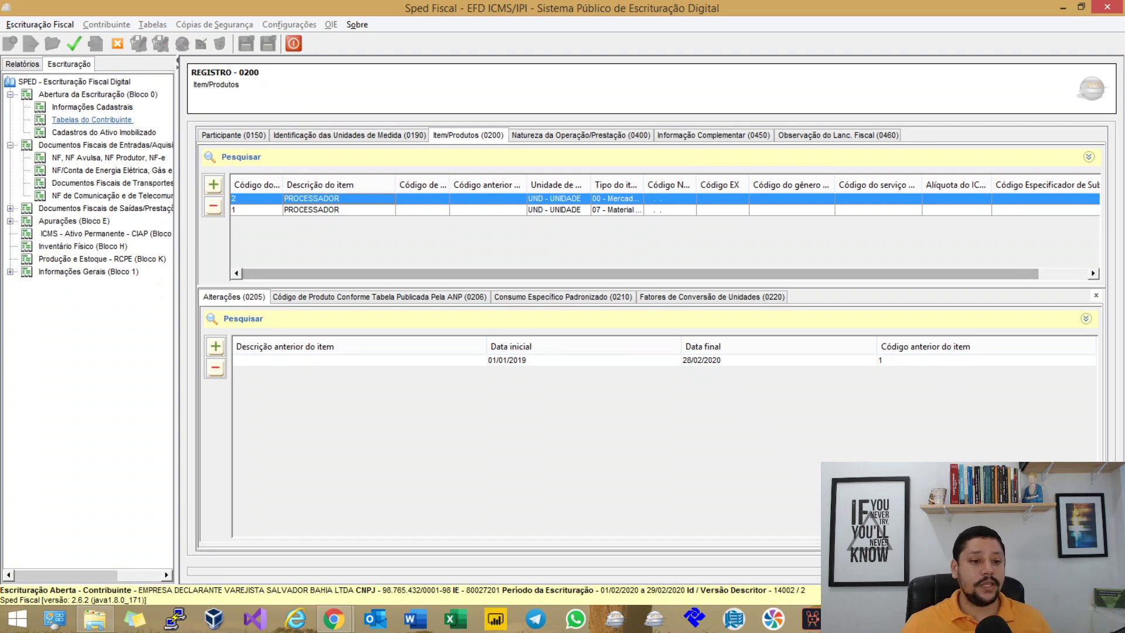
click(339, 209)
click(338, 198)
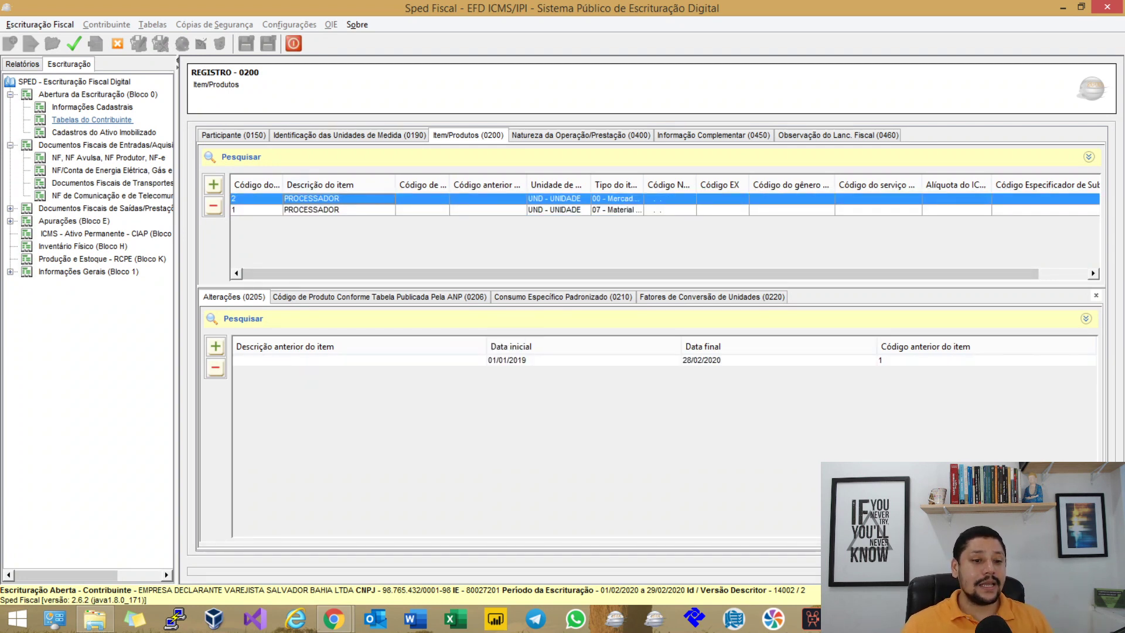
click(339, 209)
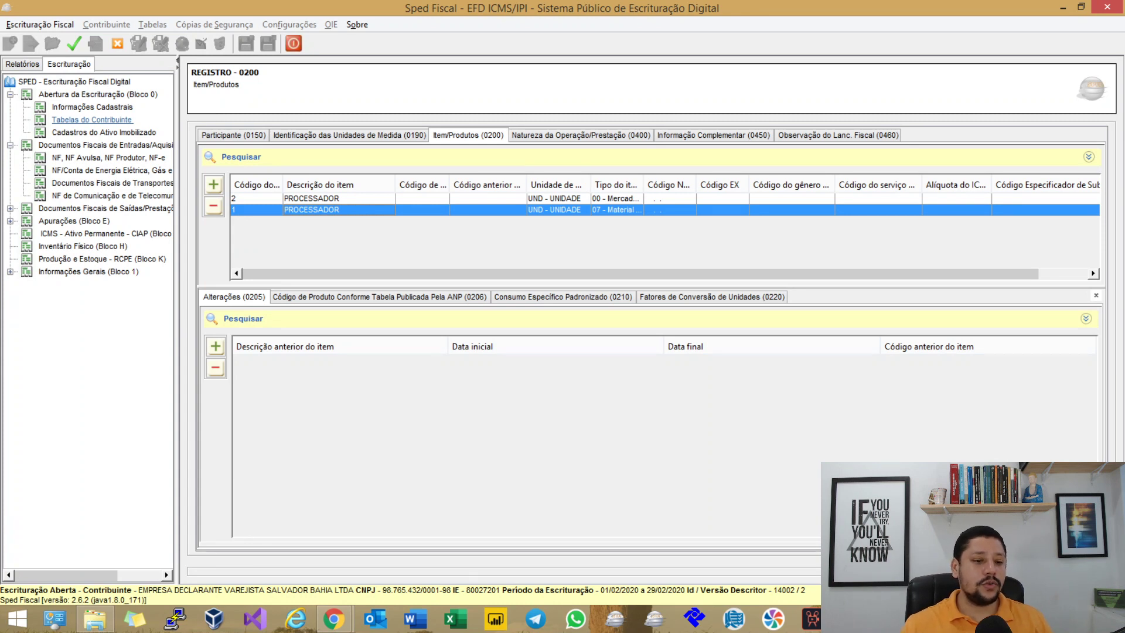
Step: Delete the 0205 change record from item 2
click(338, 198)
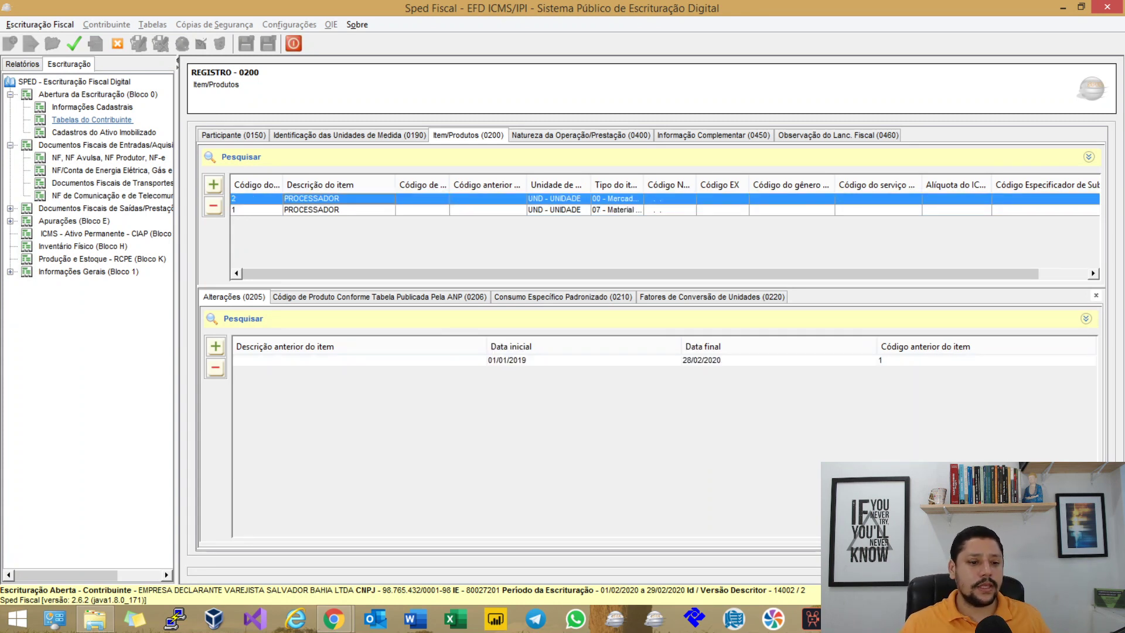
click(246, 360)
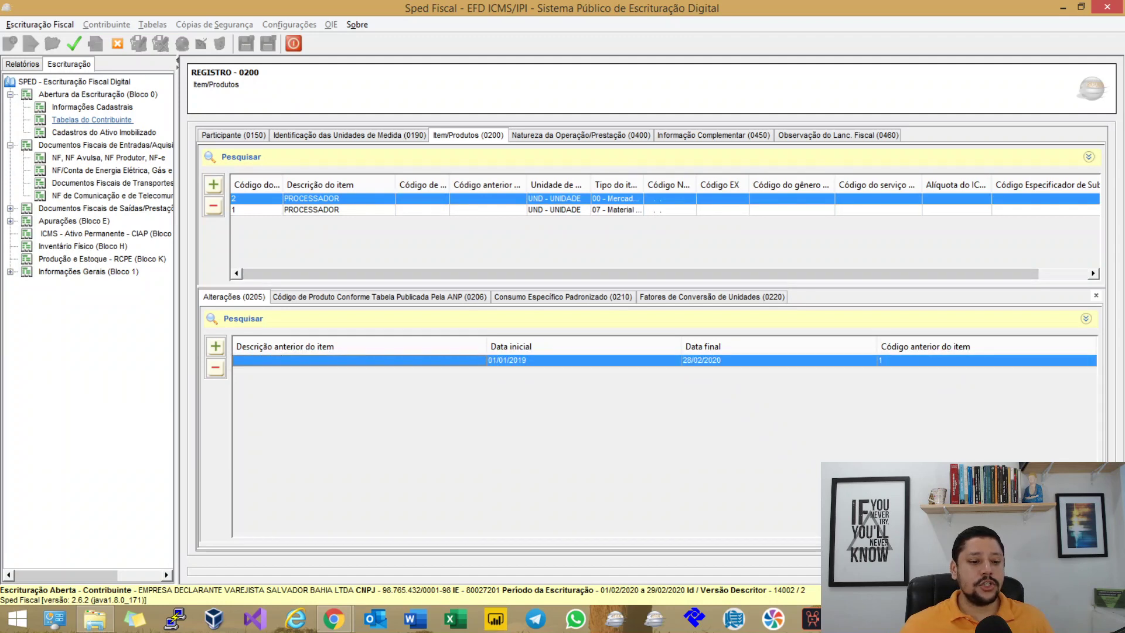
click(215, 367)
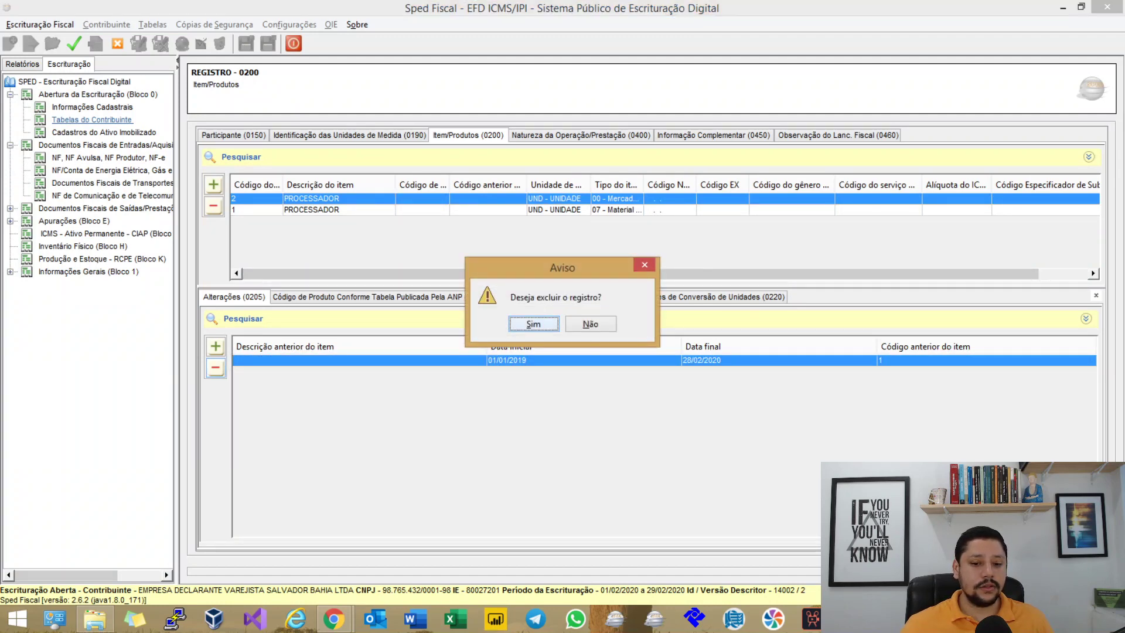
key(Return)
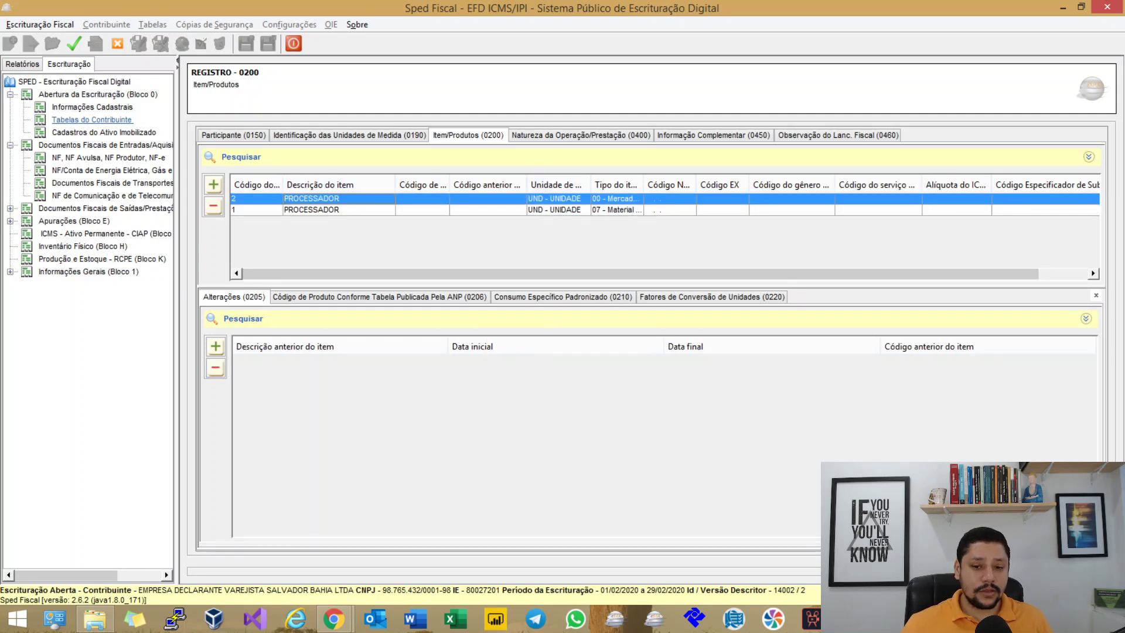
Step: Start a new 0200 item with code 3 and description PROCESSADOR
click(616, 209)
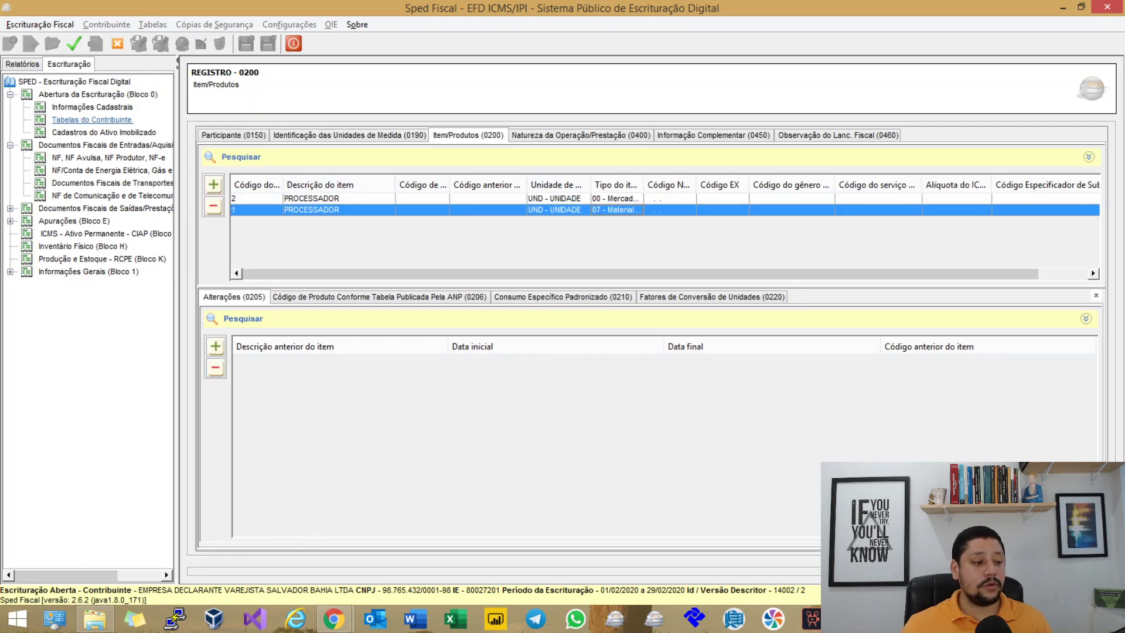
click(616, 198)
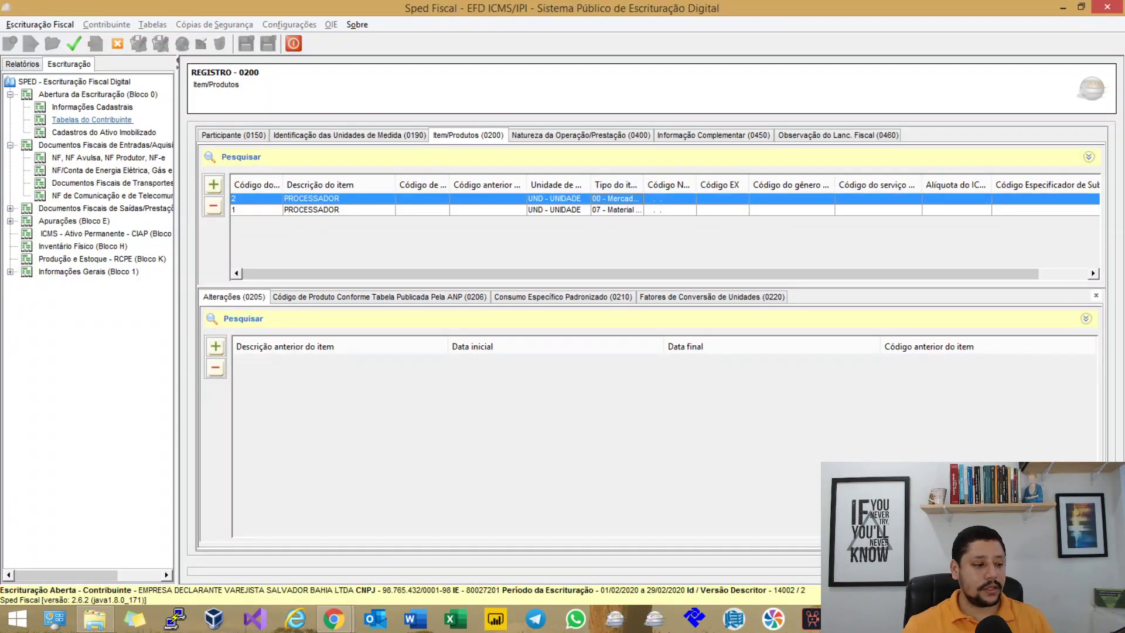
click(214, 184)
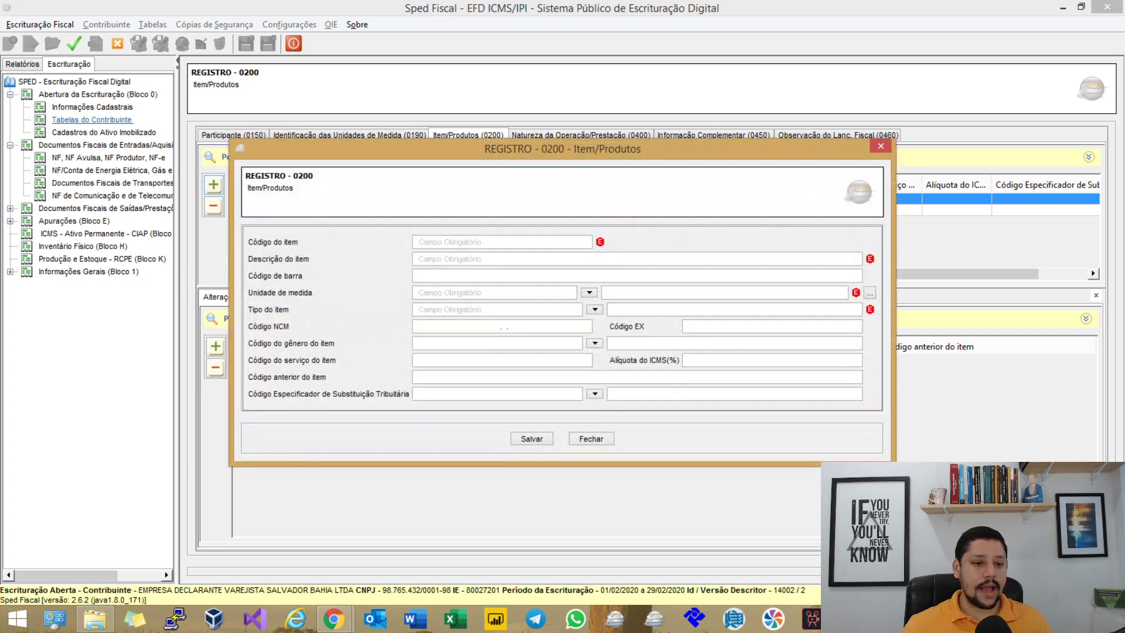
text(3)
key(Tab)
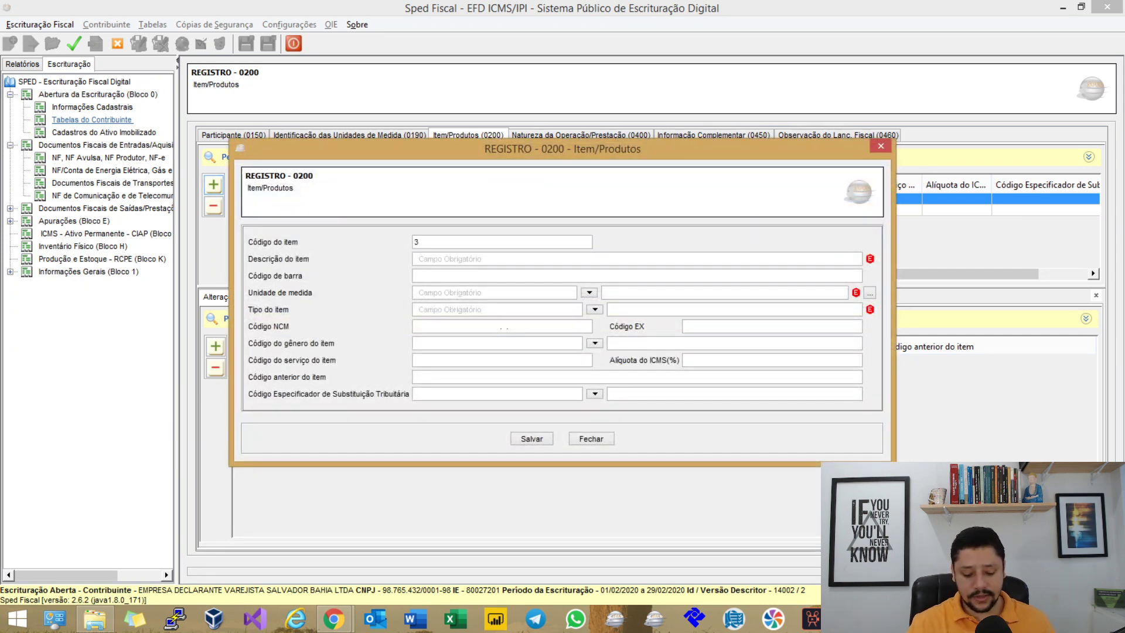
text(PROCESSSADOR)
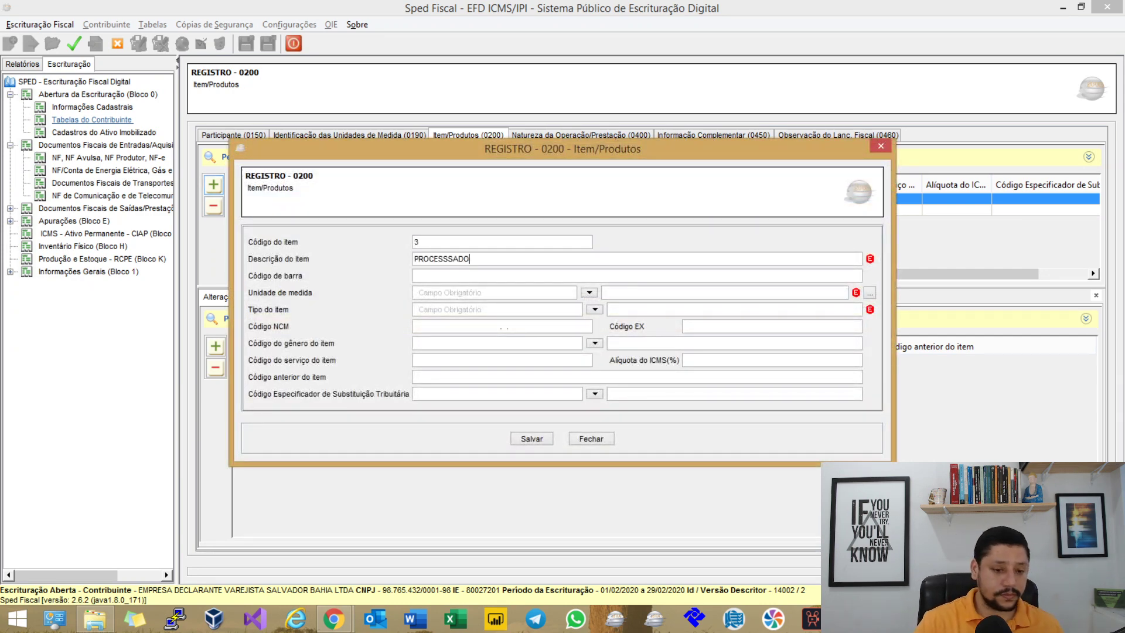
key(Left)
key(Left)
key(Left)
key(Left)
key(Left)
key(BackSpace)
key(Tab)
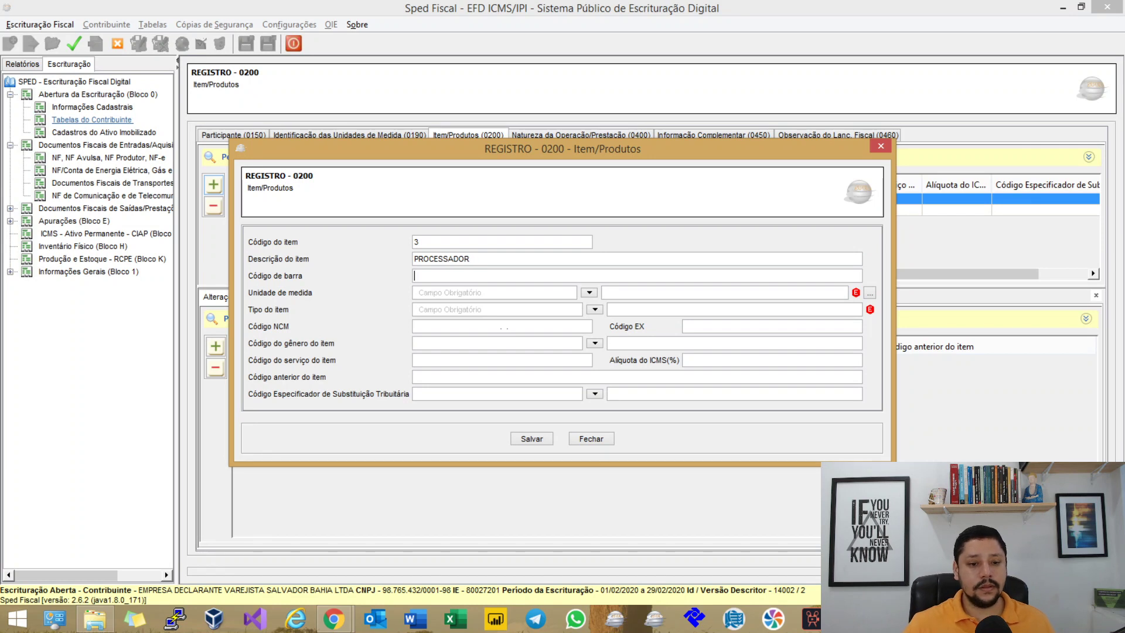
Step: Set item 3's unit to UND and its type to 00 – Mercadoria para Revenda, and save the item
click(589, 293)
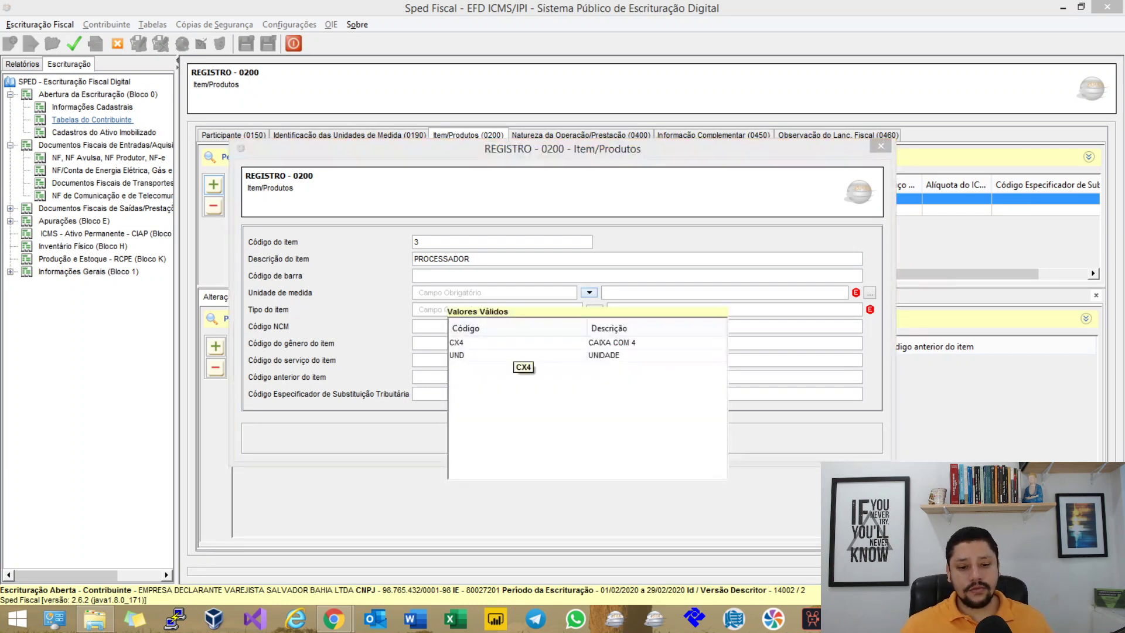
double_click(516, 362)
click(594, 309)
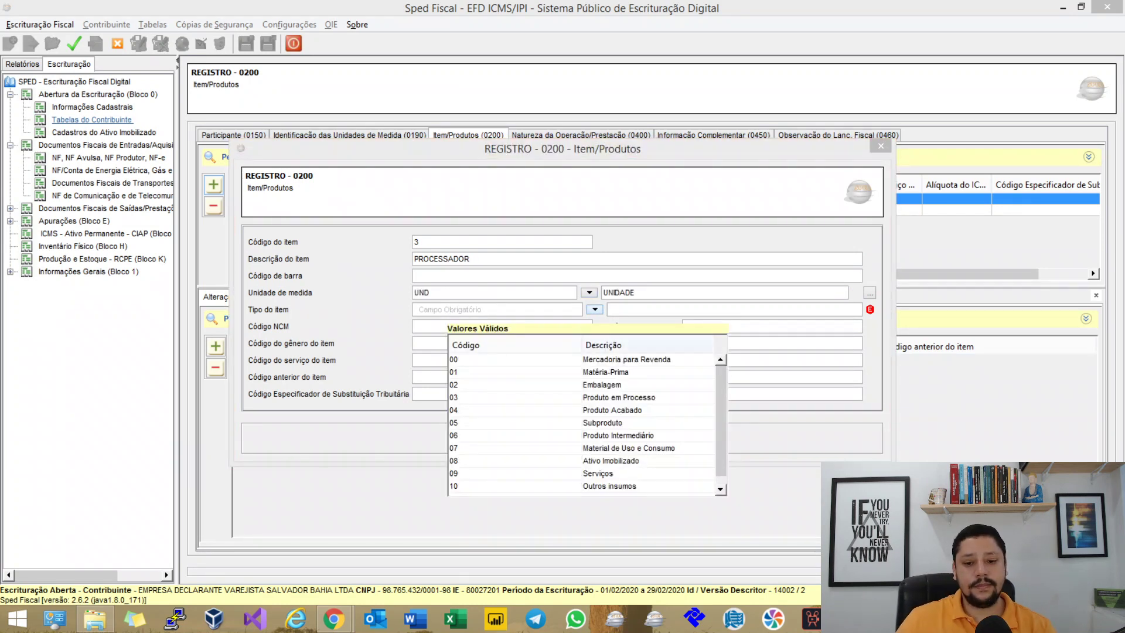
double_click(636, 375)
click(531, 439)
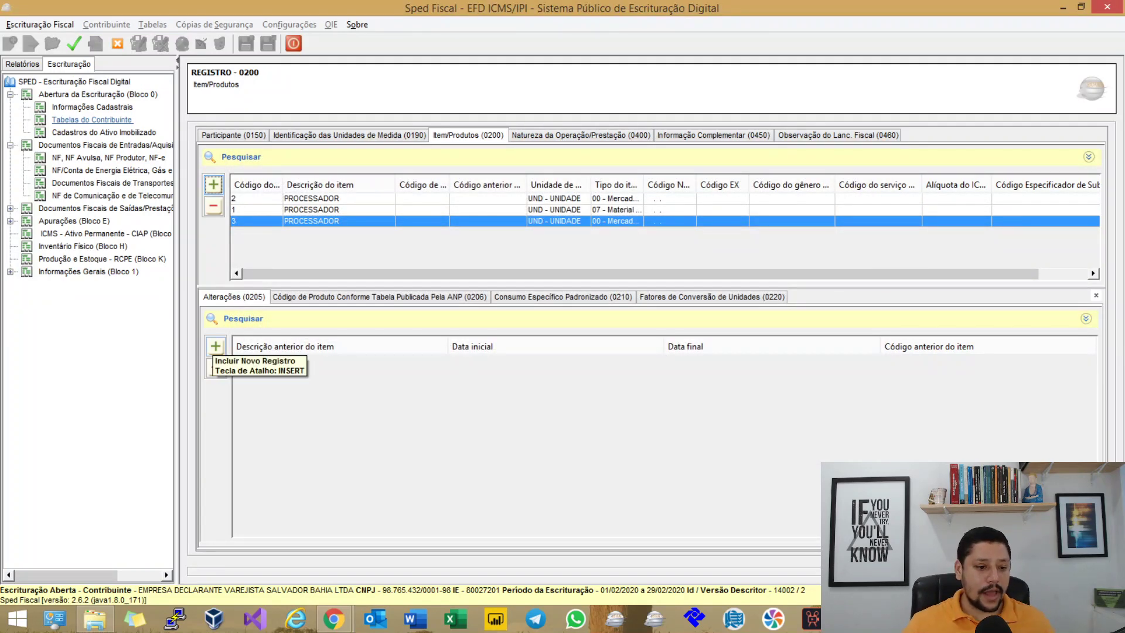
click(216, 347)
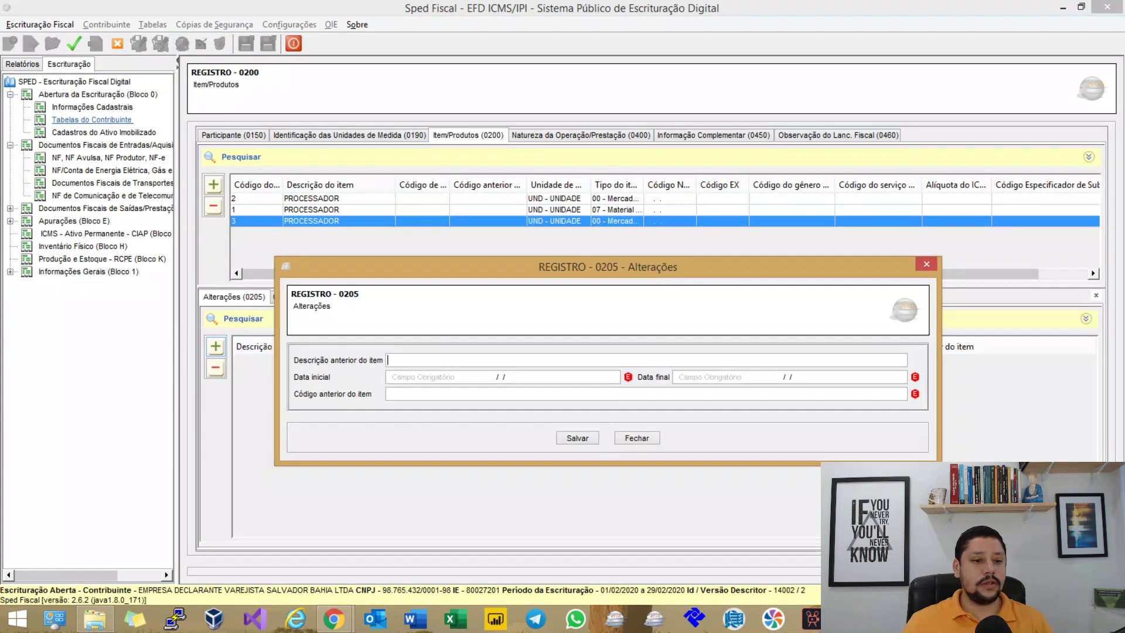
click(626, 431)
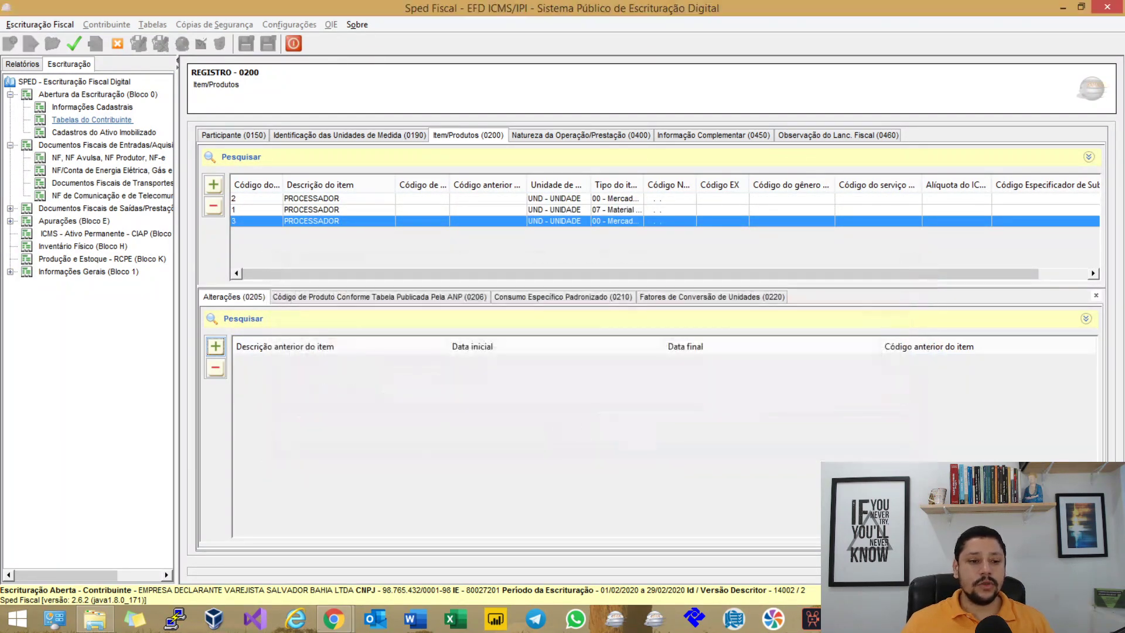
click(339, 209)
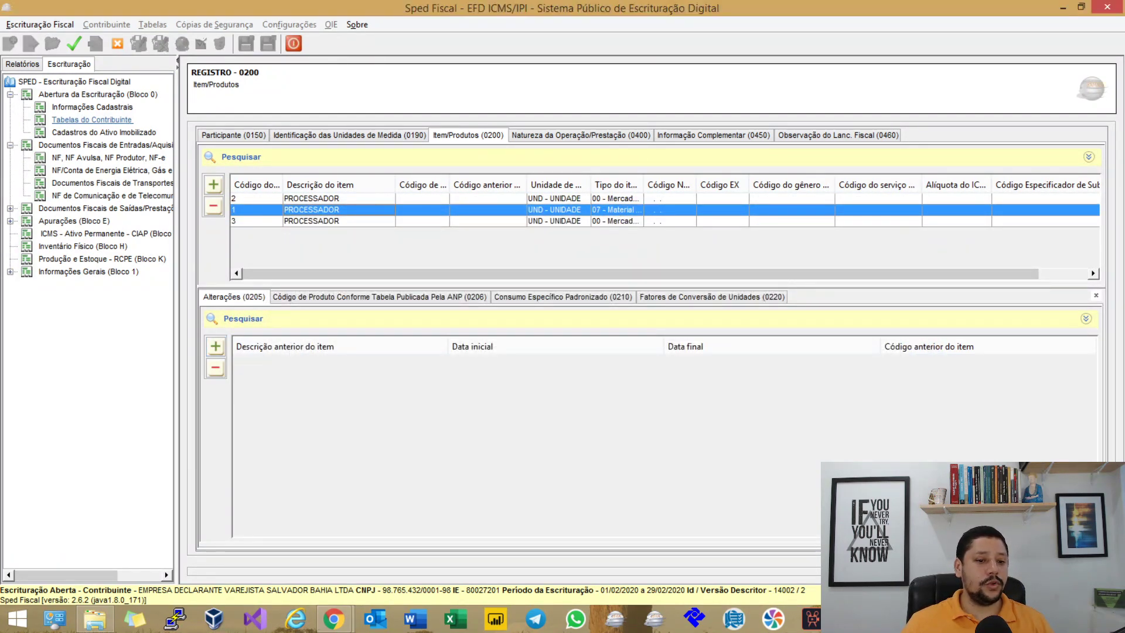
click(338, 198)
right_click(218, 350)
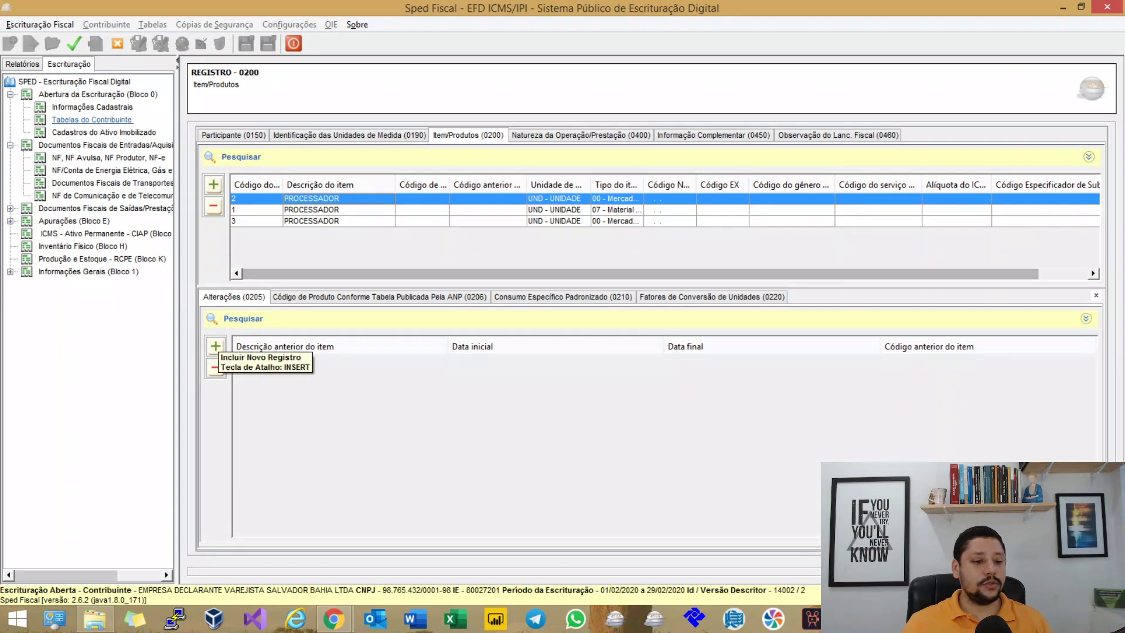
click(243, 357)
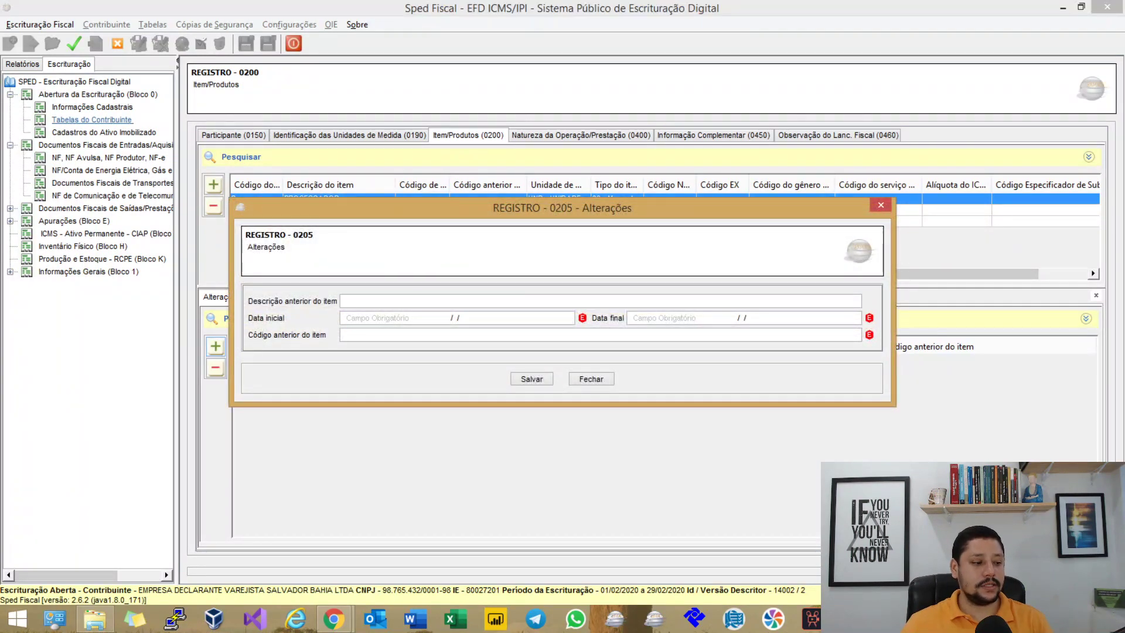
click(592, 379)
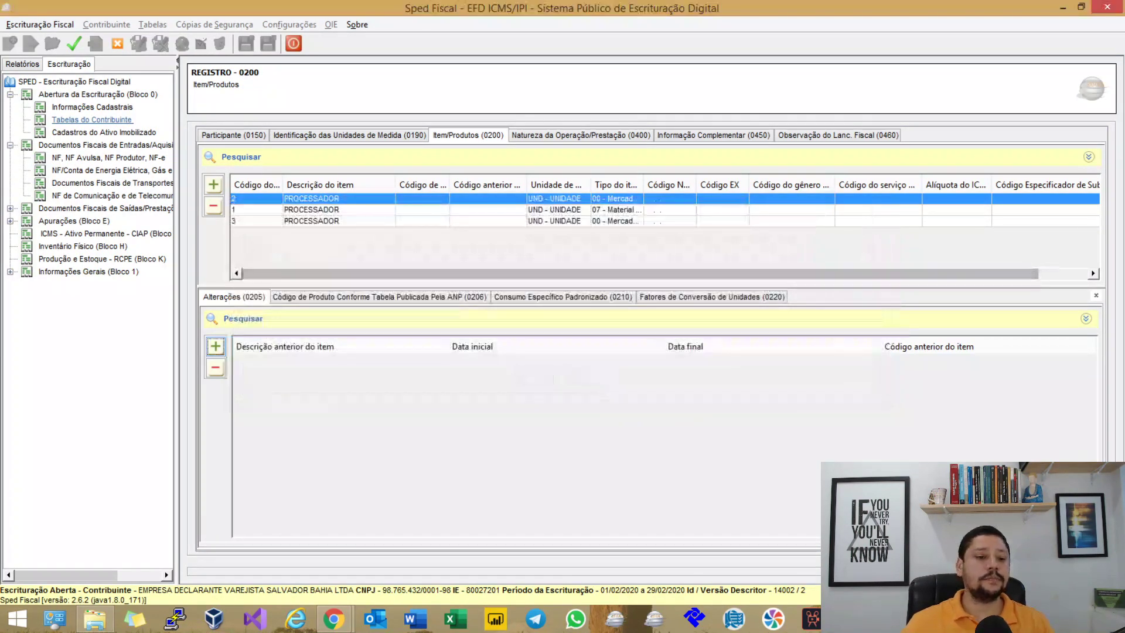
click(339, 209)
double_click(338, 210)
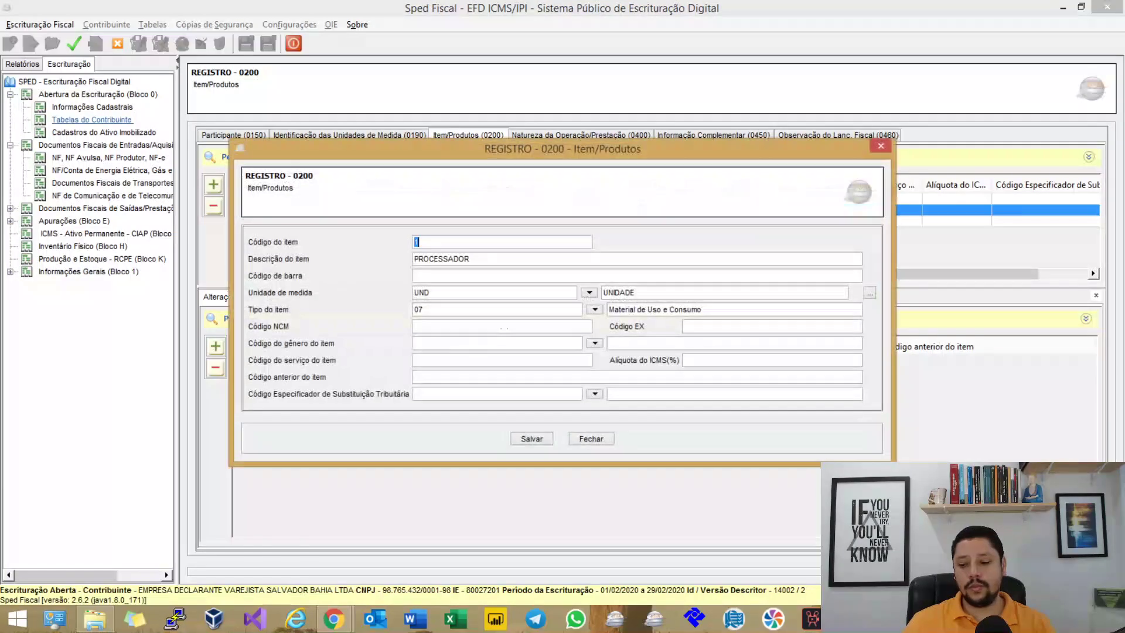
double_click(469, 258)
key(BackSpace)
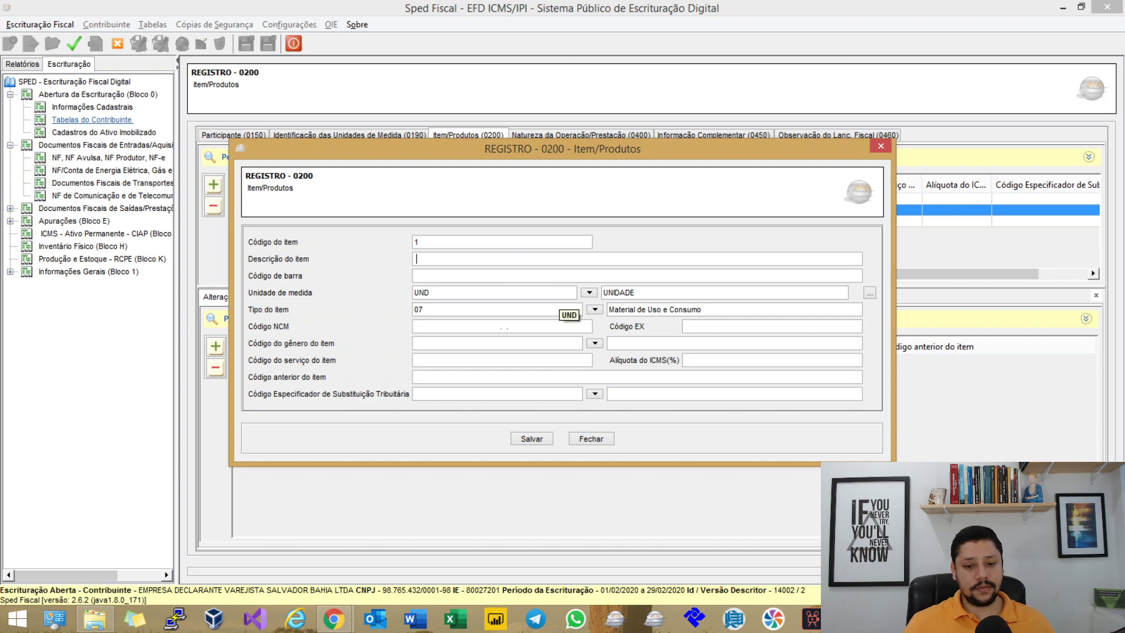
click(590, 438)
Step: Change the descriptions of items 2 and 1 in register 0200 to PROCESSADOR A and save both items
double_click(338, 199)
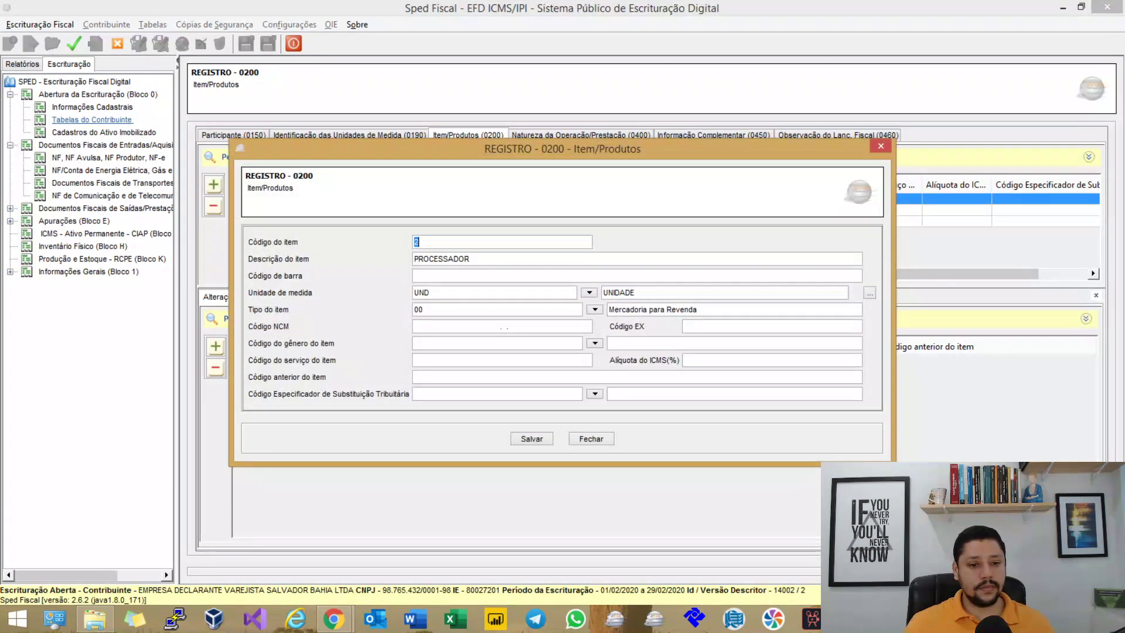
click(486, 260)
text(A)
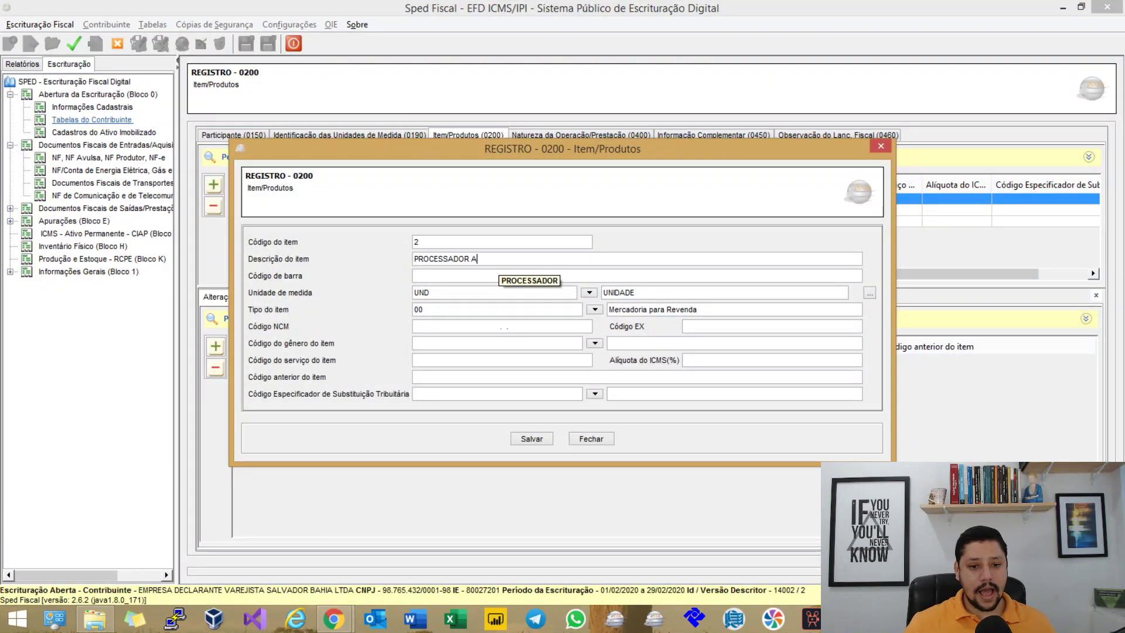
click(531, 438)
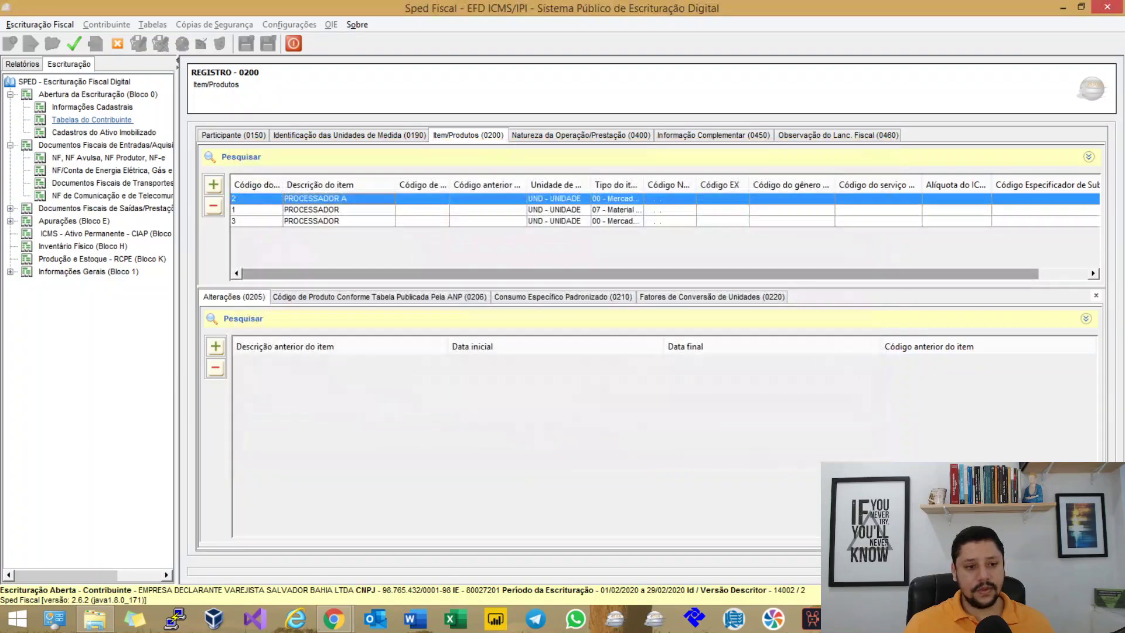
double_click(339, 209)
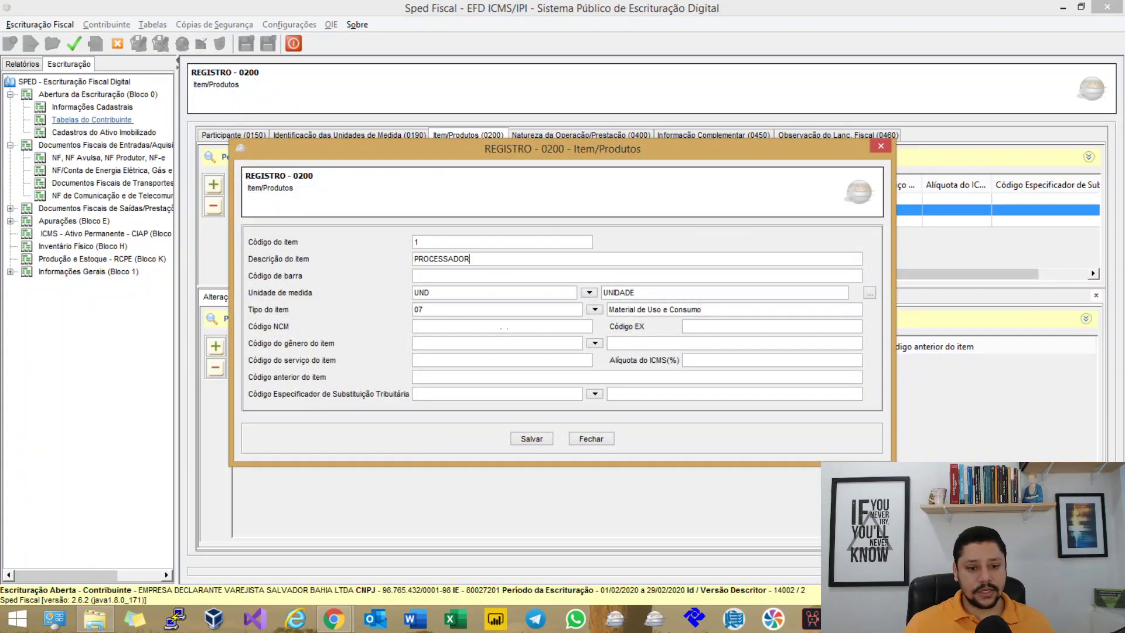
click(531, 438)
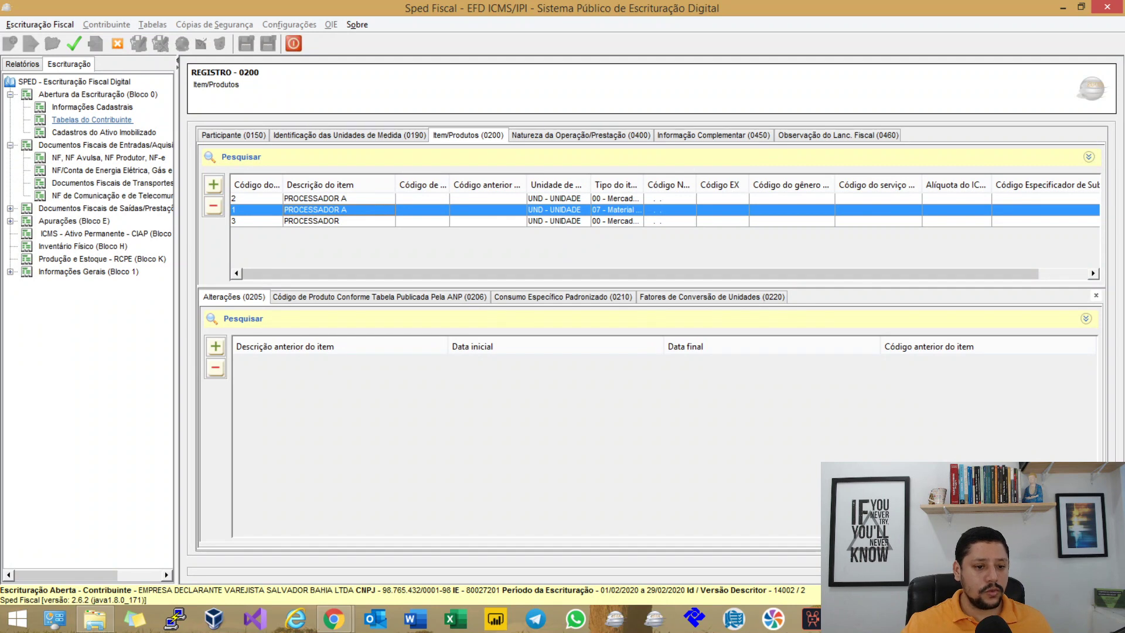
Step: Start a 0205 change record for item 3 with previous description PROCESSADOR A, initial date 01/01/2019 and final date 28/02/2020
click(339, 221)
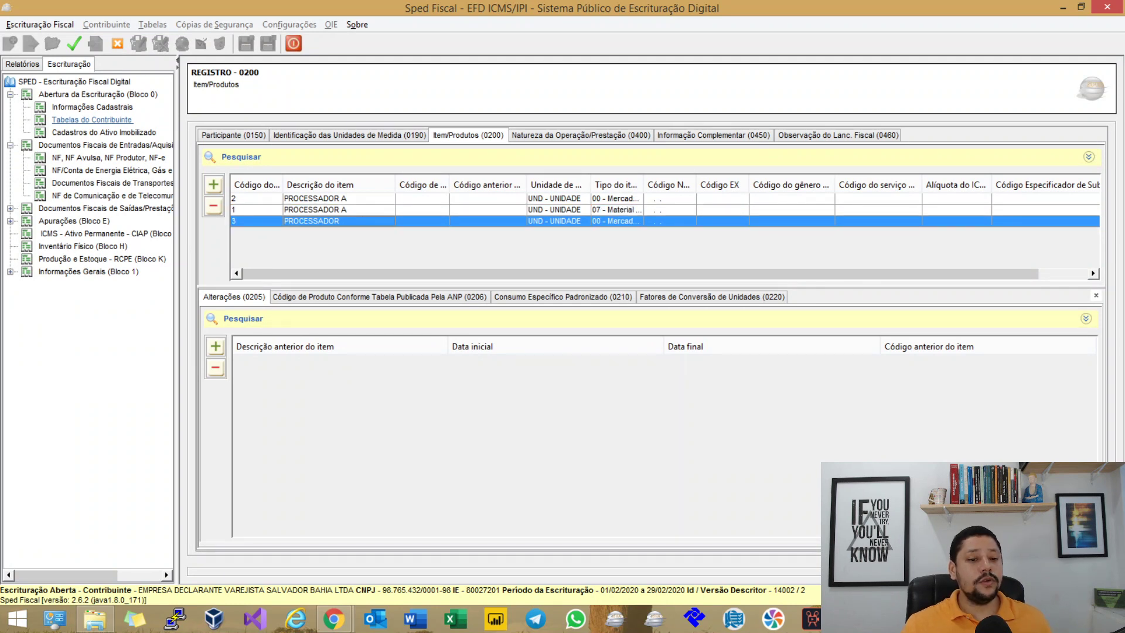
click(338, 198)
click(339, 209)
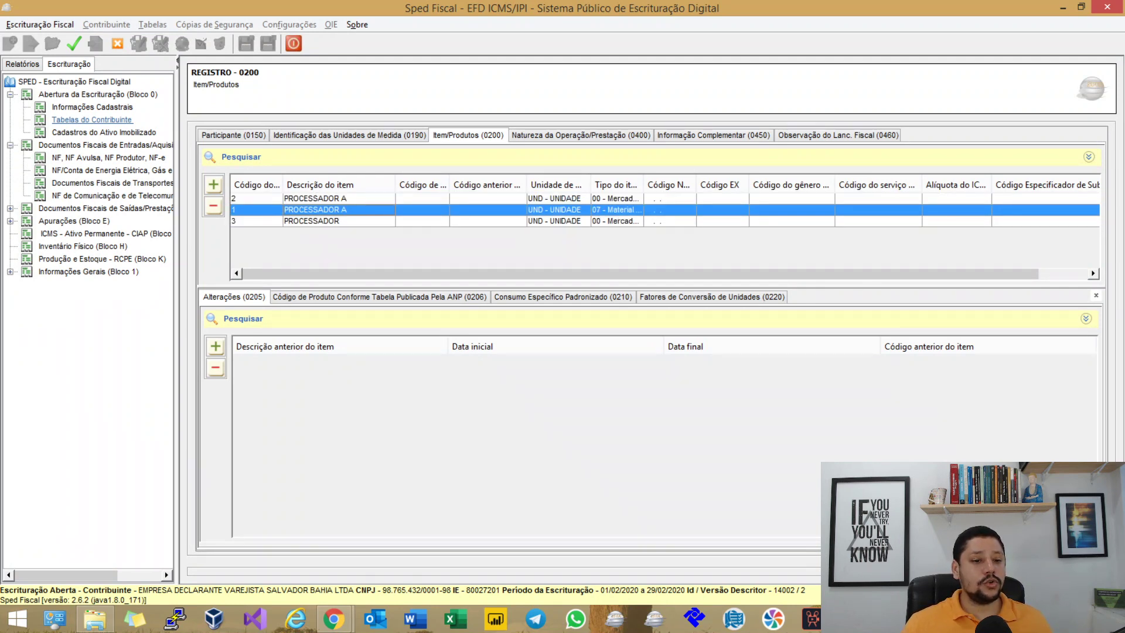
click(339, 220)
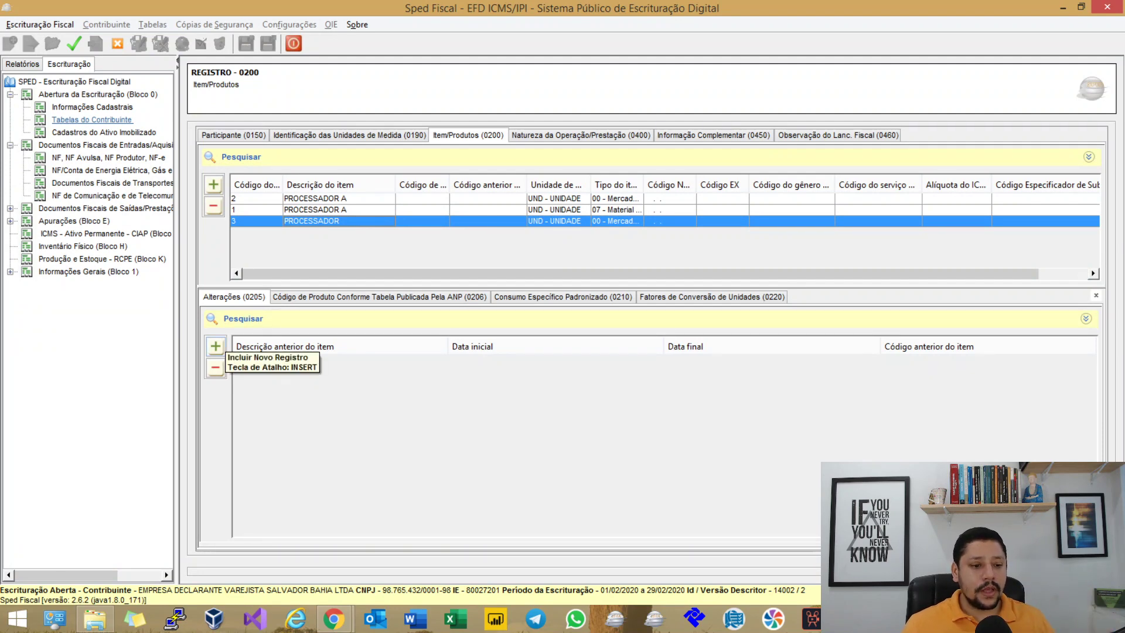
click(215, 345)
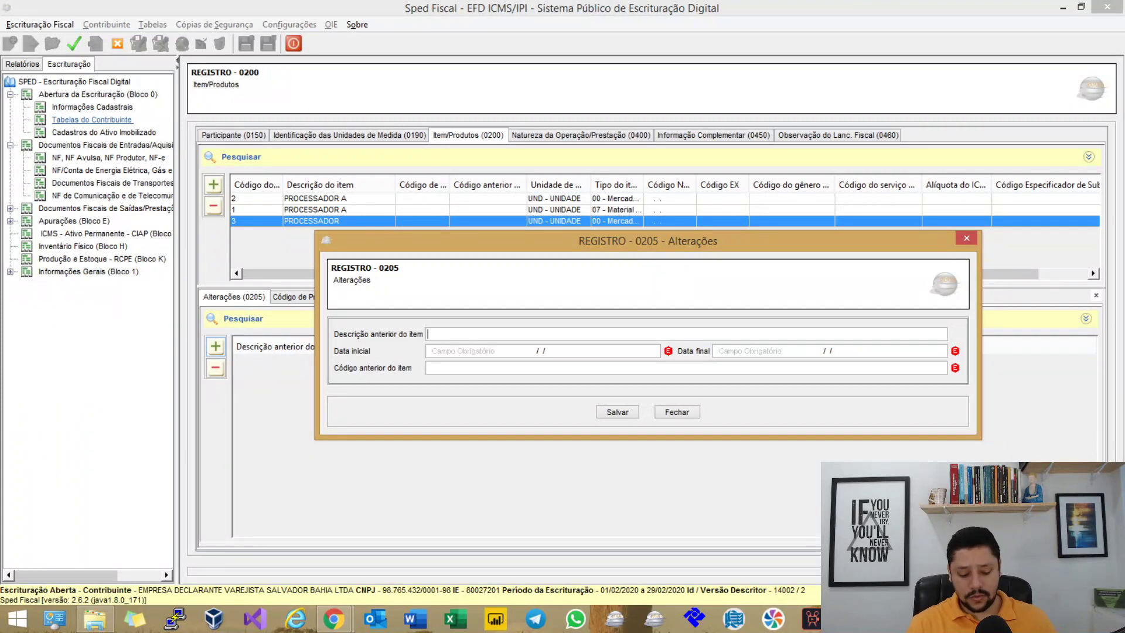
text(PROCESSADO)
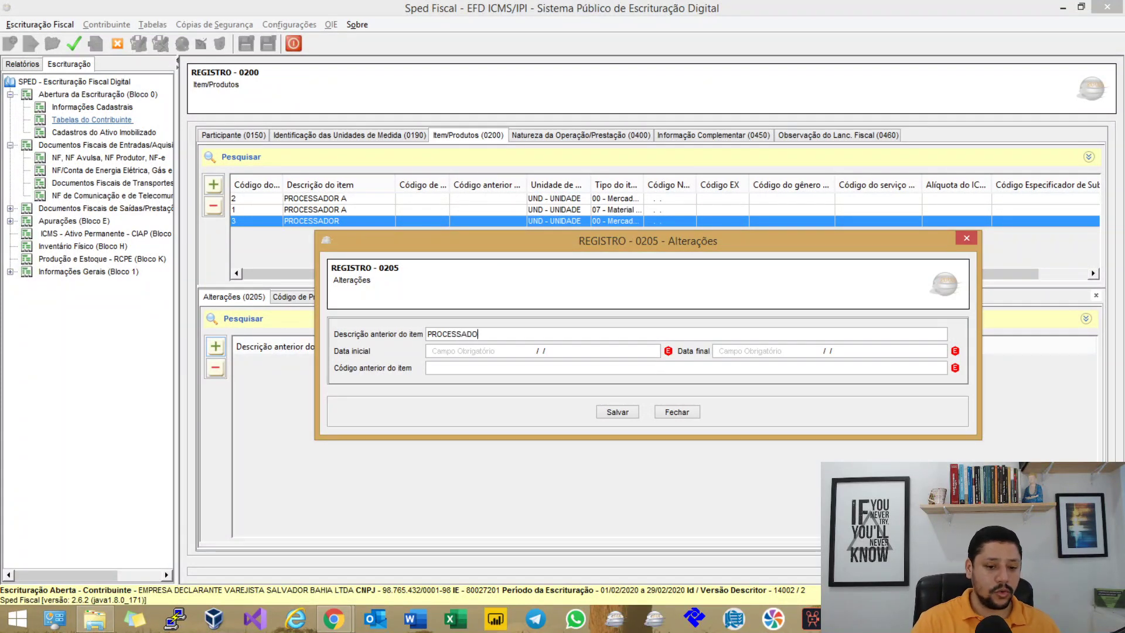
text(R A)
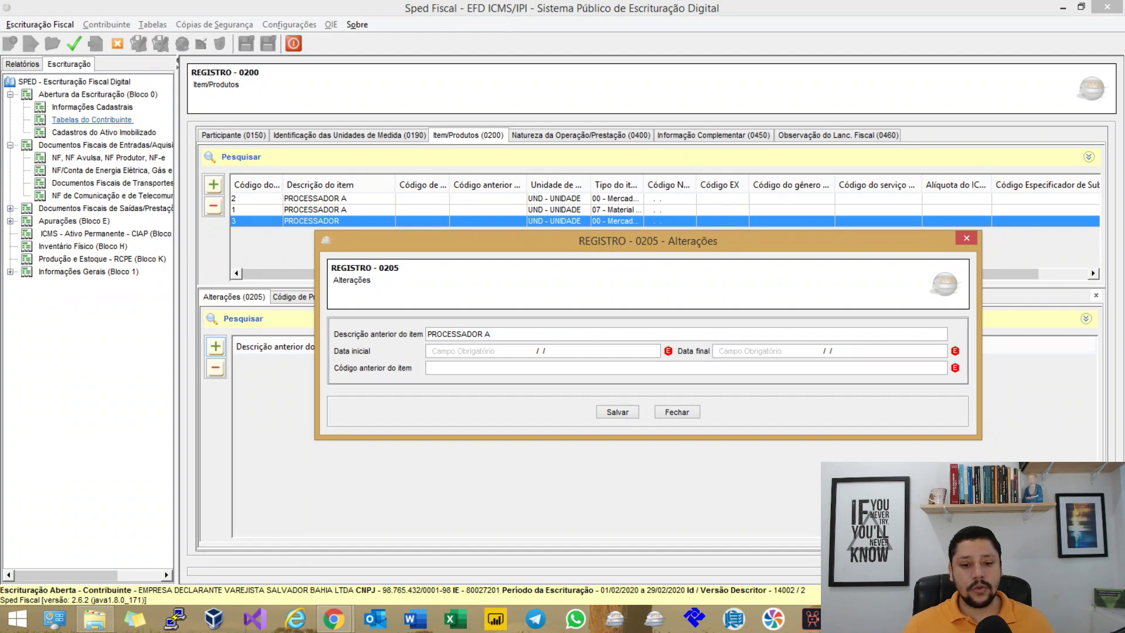
key(Tab)
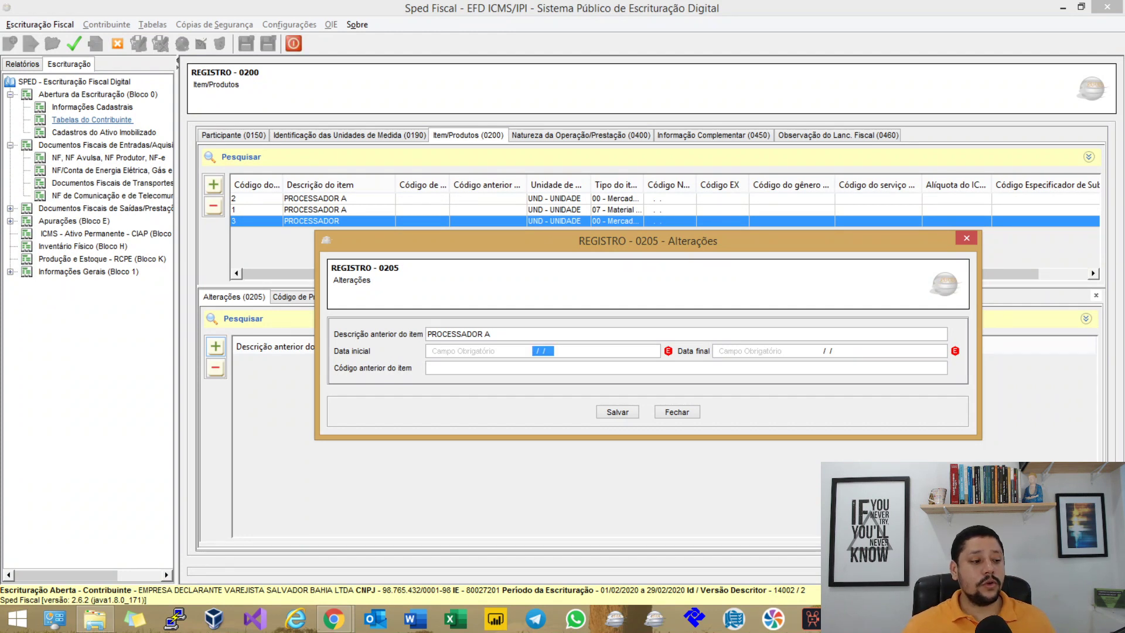
text(01012019)
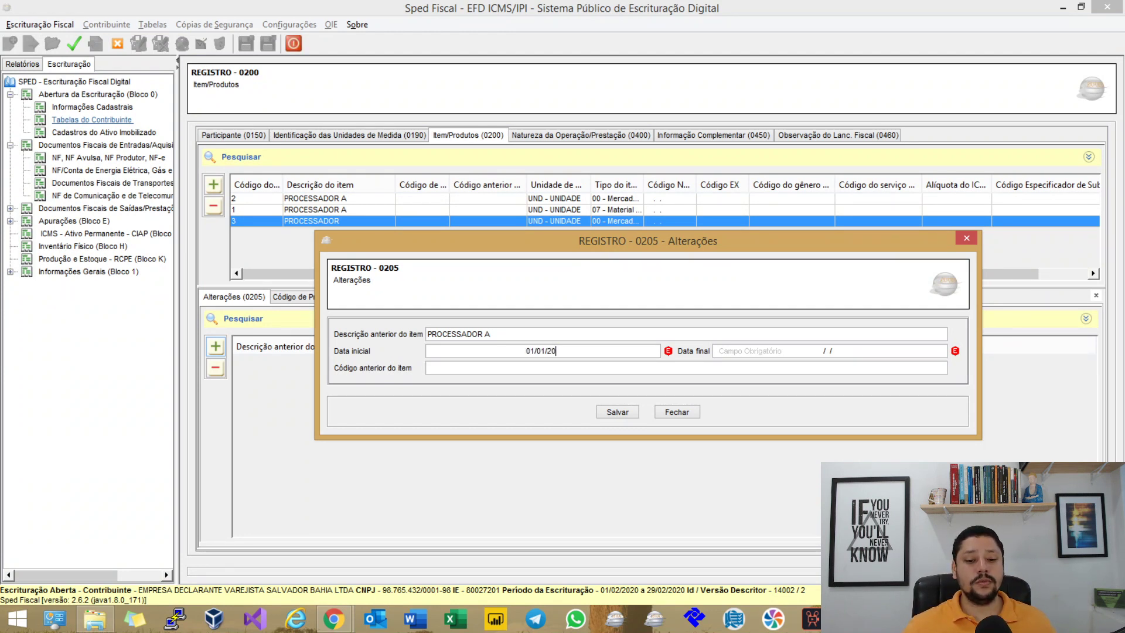
key(Tab)
text(28/02/2020)
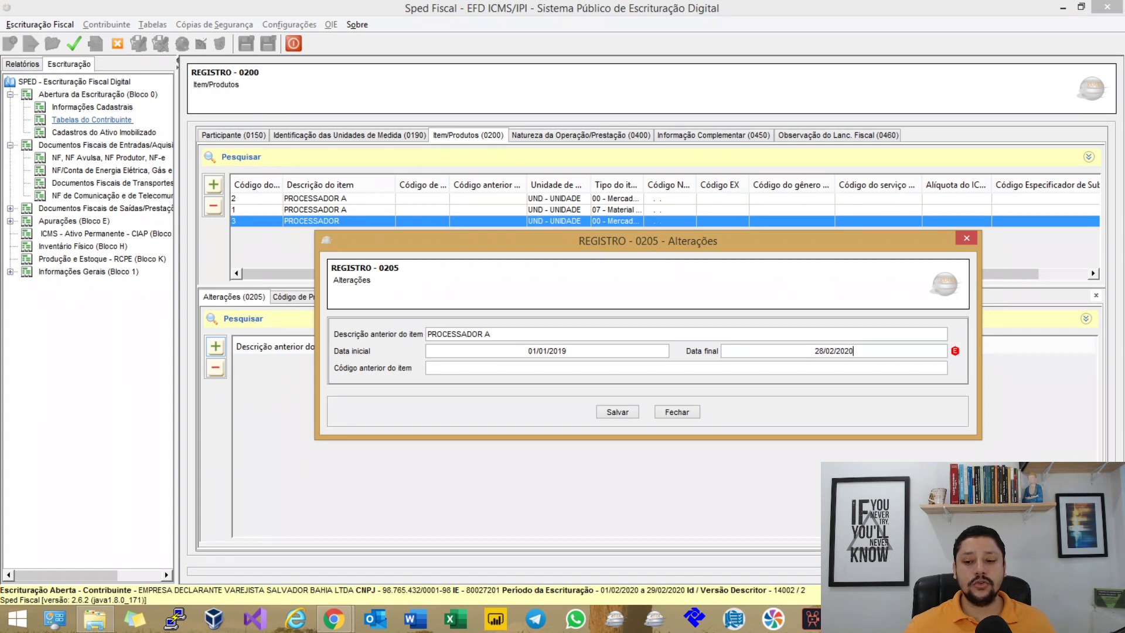
key(Tab)
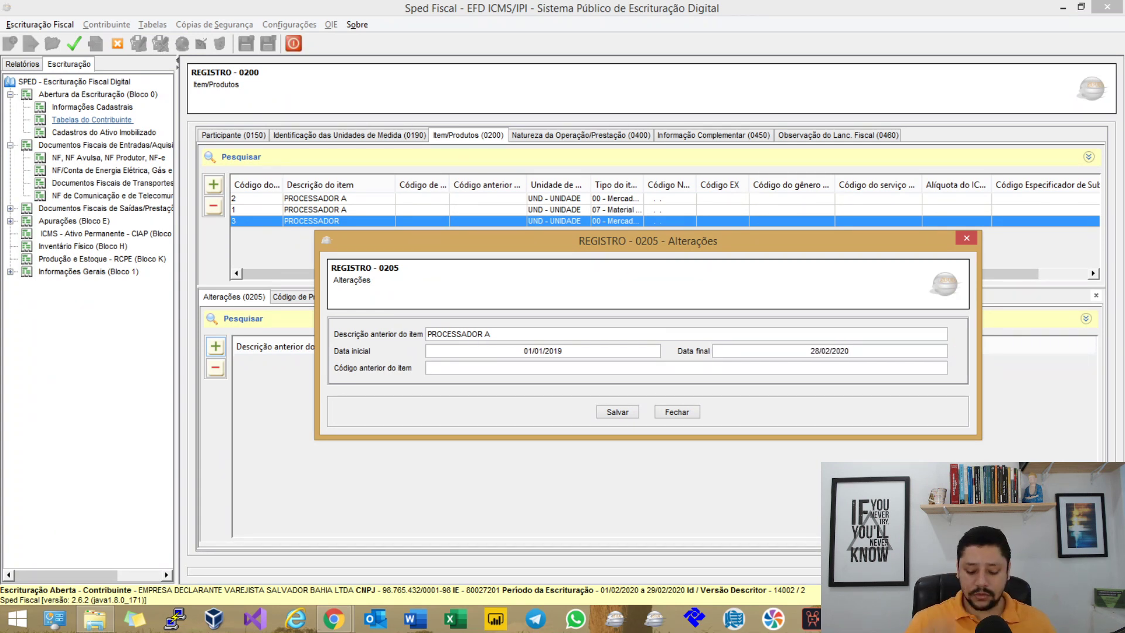
Step: Try previous item code 1 in the same change record, and save the record with that code left empty
text(1)
key(Tab)
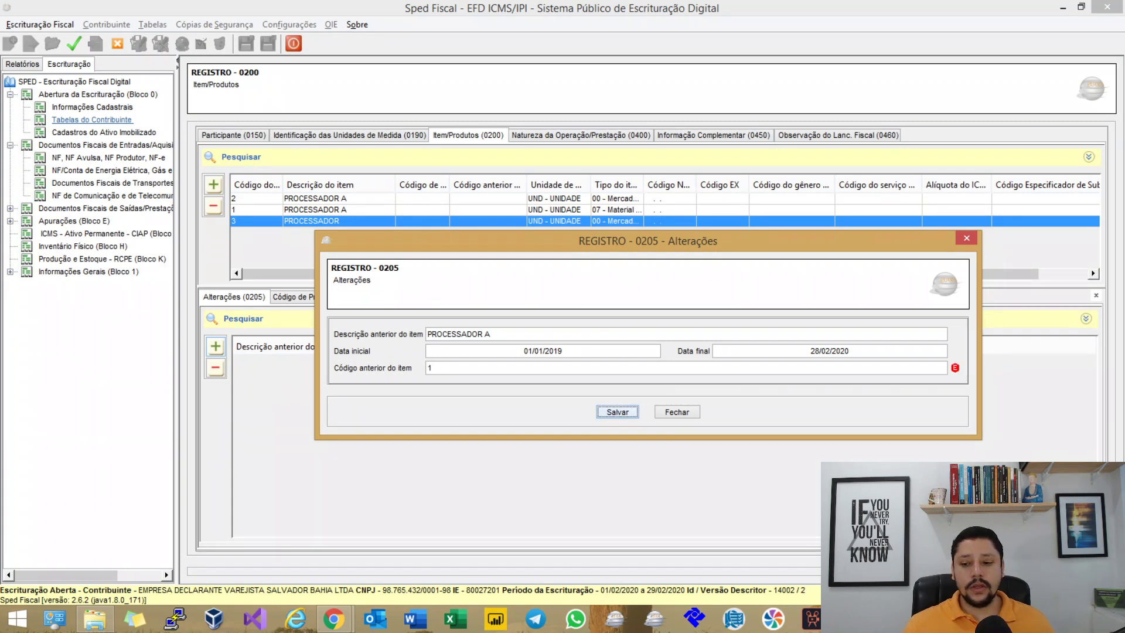
mouse_move(955, 367)
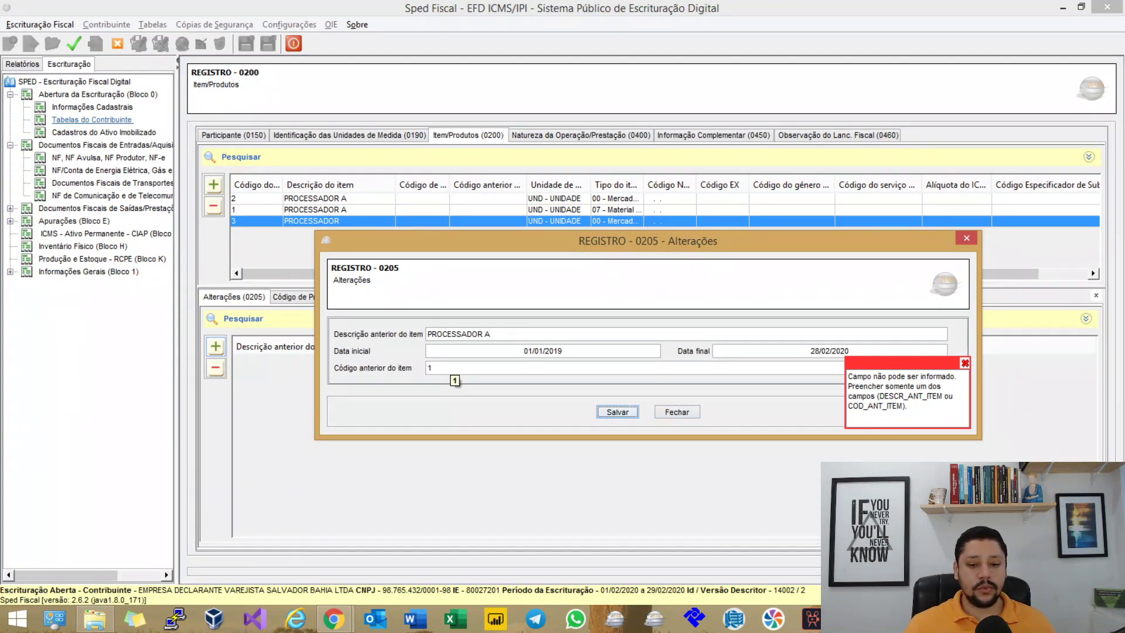
click(452, 369)
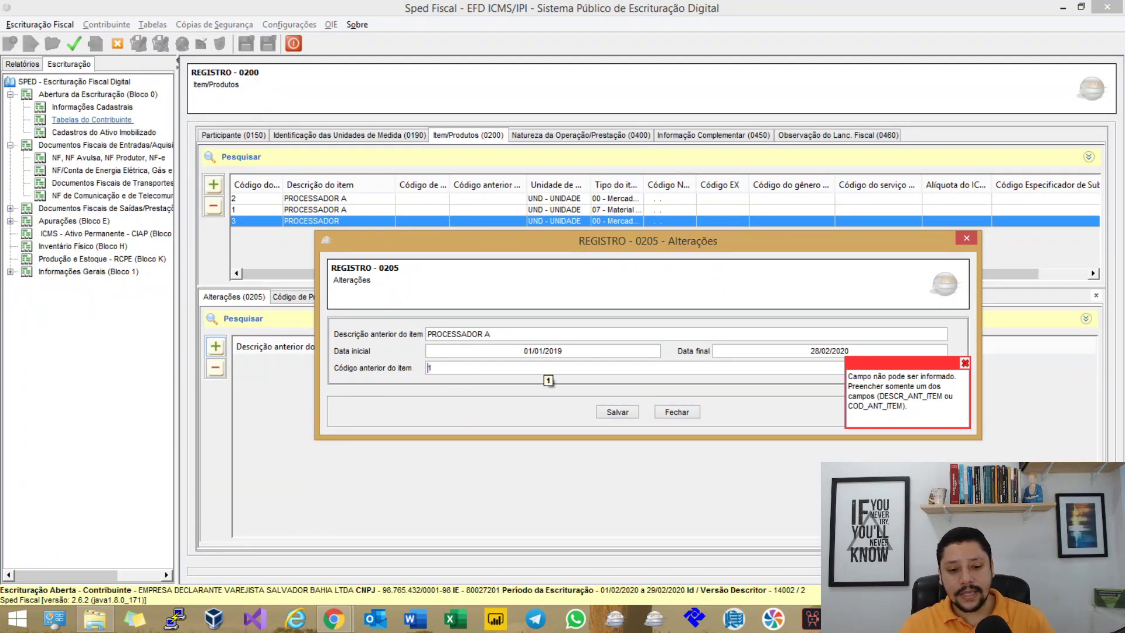
click(617, 412)
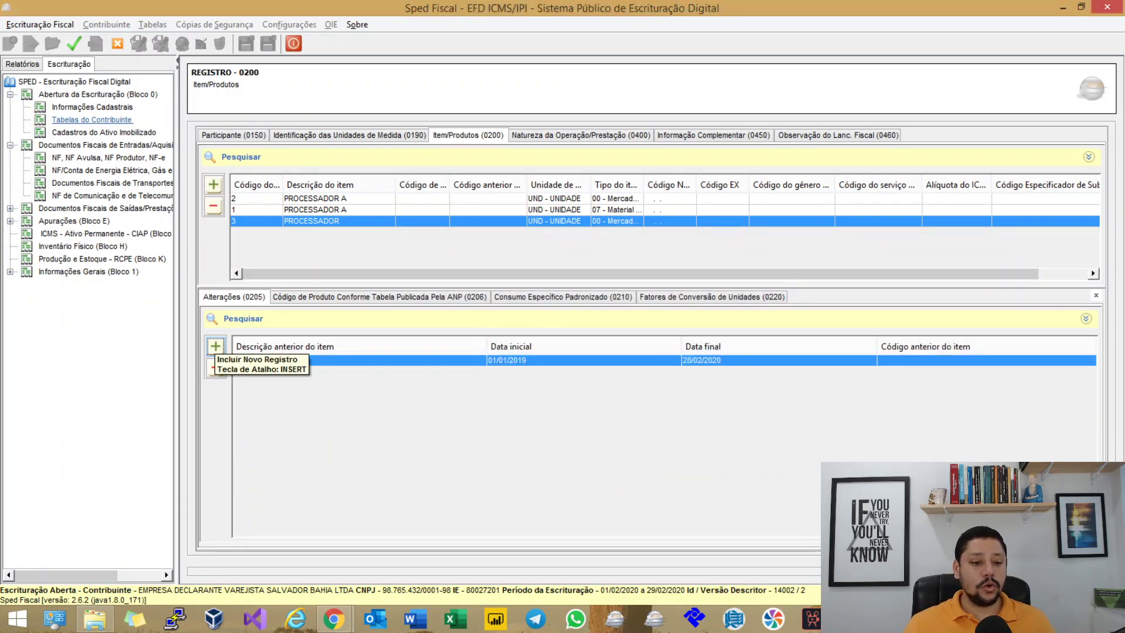
Step: Start a second 0205 record for item 3 with previous description PROCESSADOR A, initial date 01/01/2019 and final date 28/02/2020
click(215, 346)
text(PROCESSADOR)
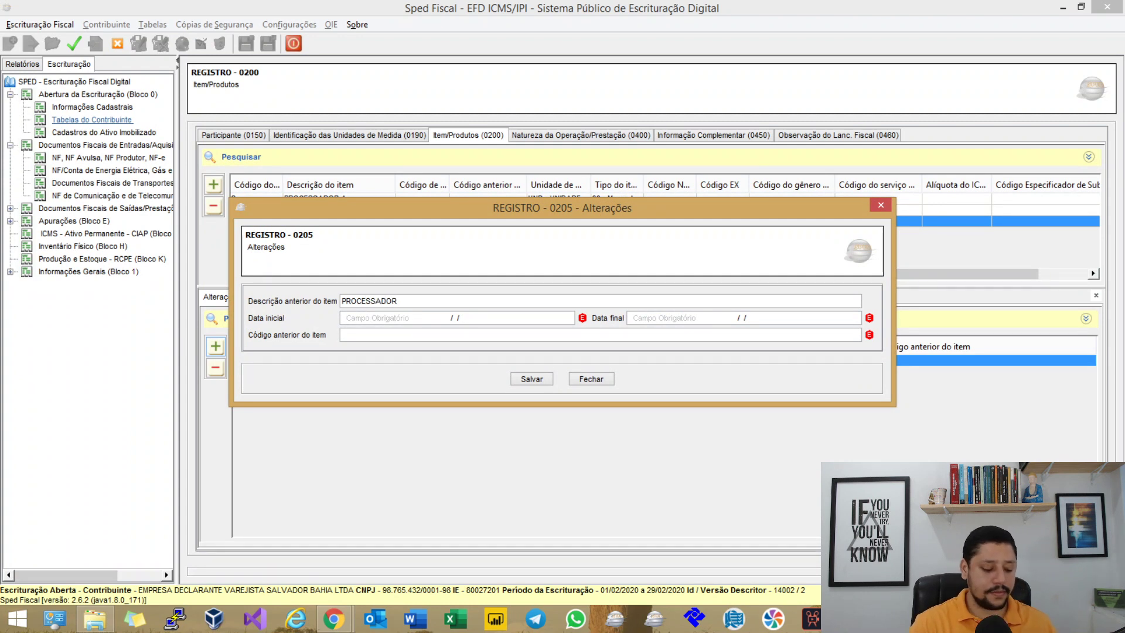
text( 2)
key(BackSpace)
text(A)
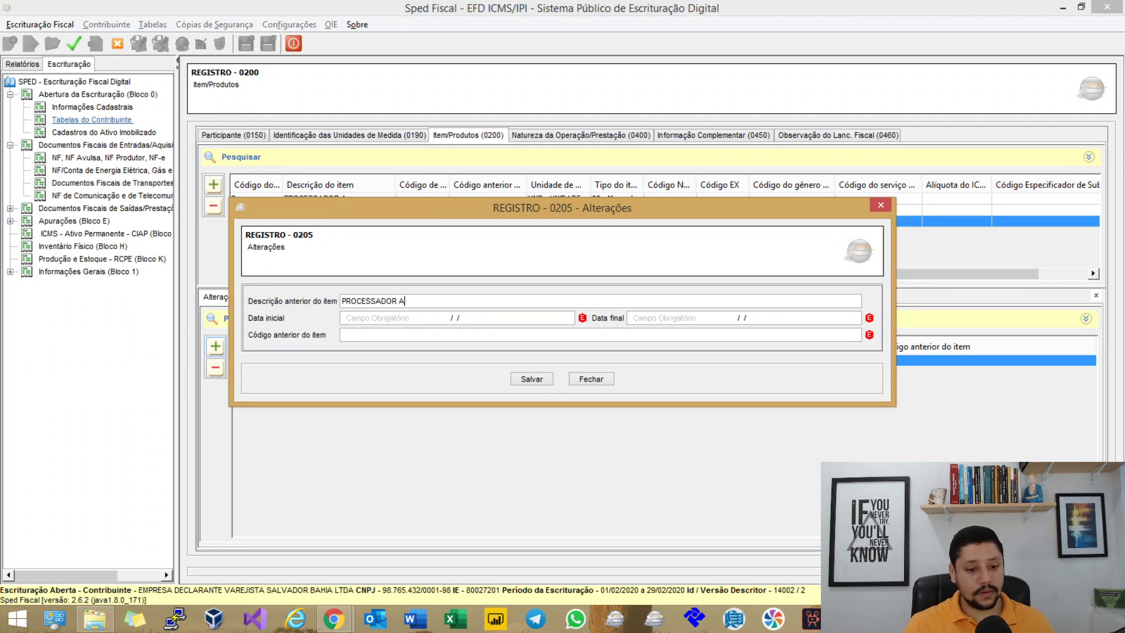
key(Tab)
text(01/01/)
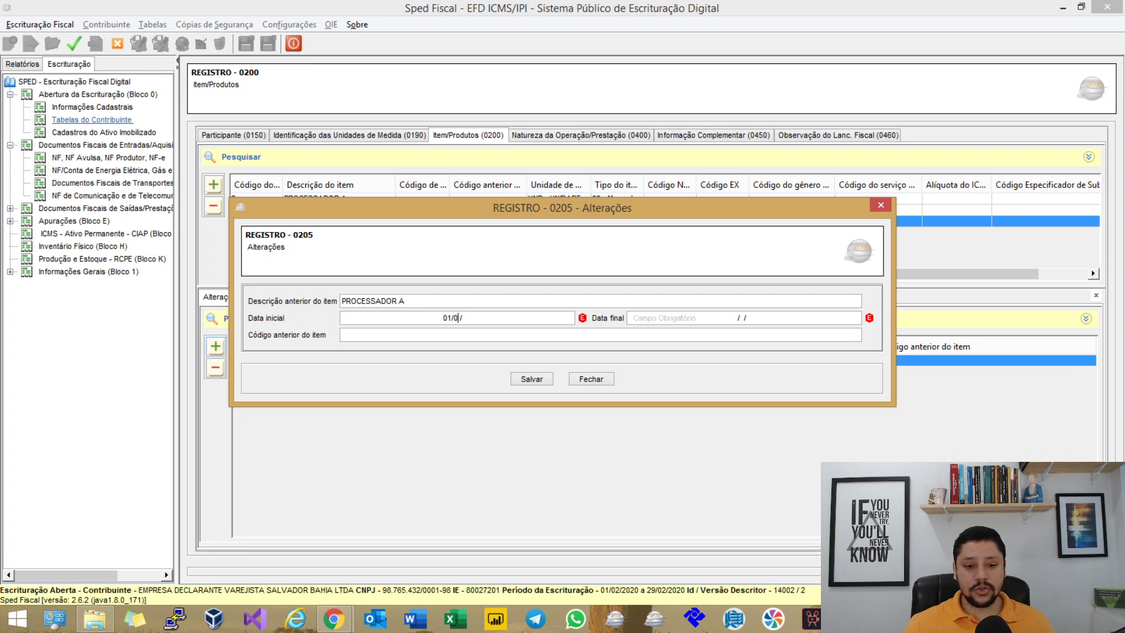
text(2019)
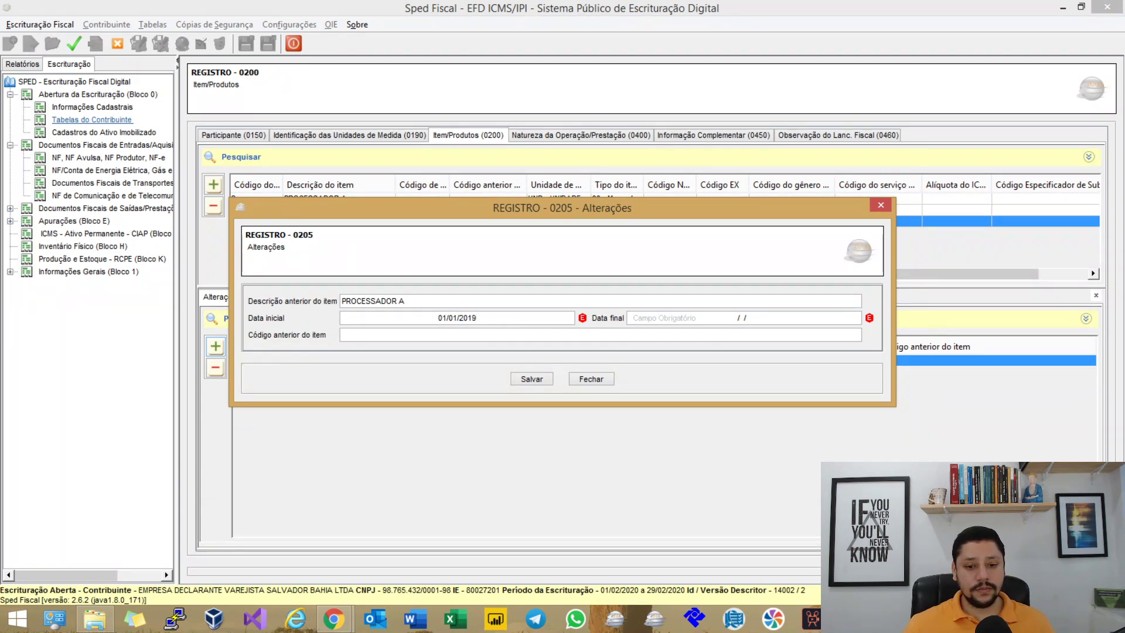
key(Tab)
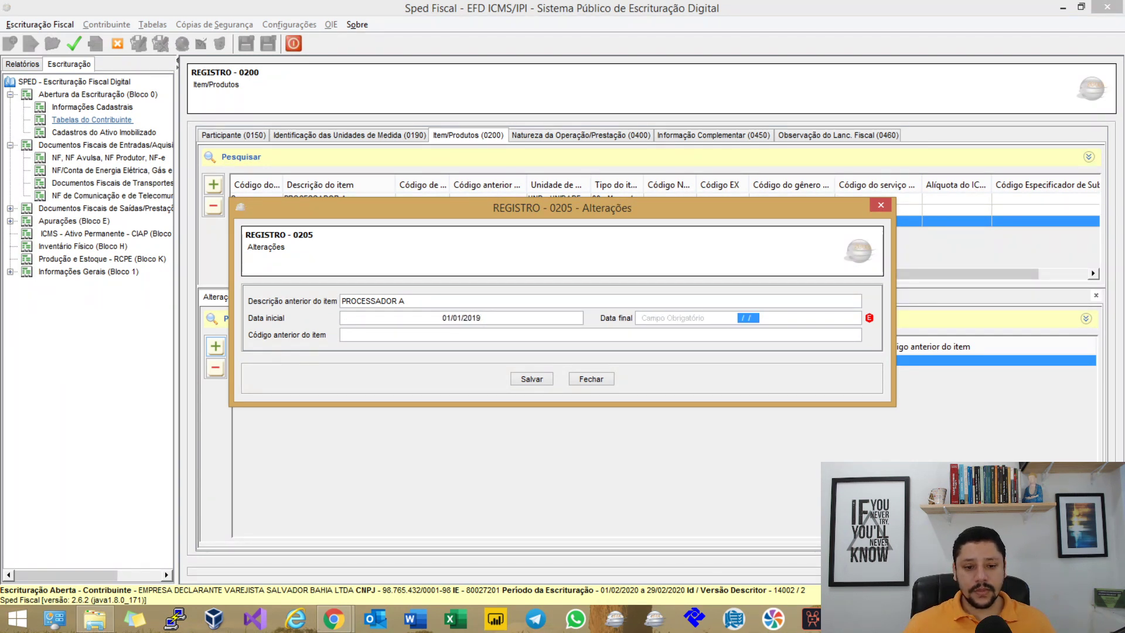
text(28022020)
key(Tab)
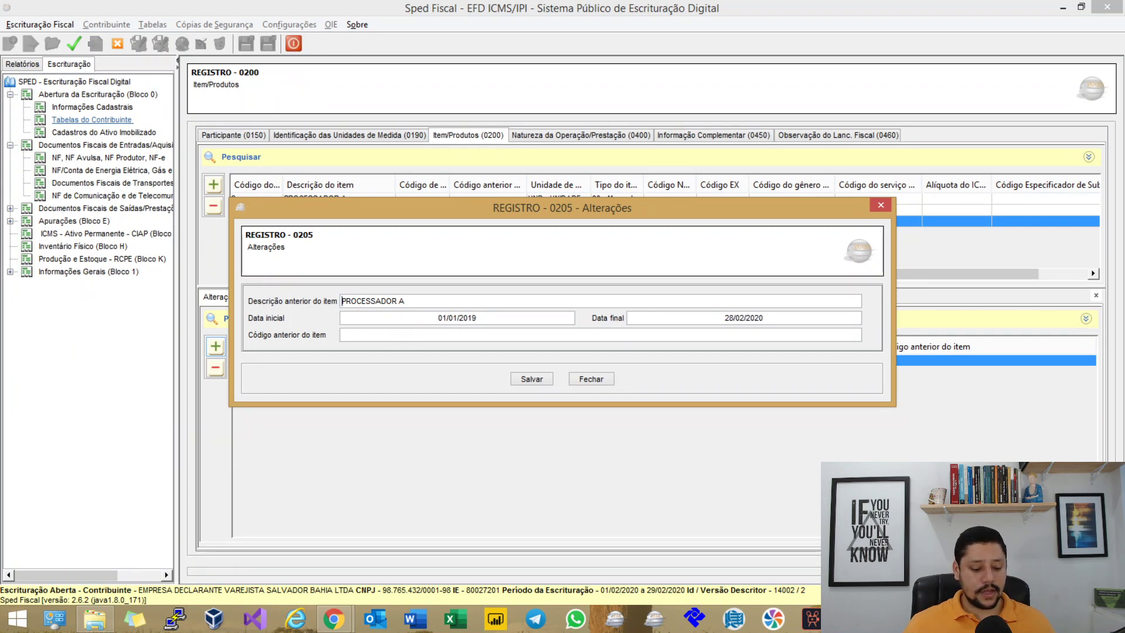
Step: Replace the second record's previous description with previous item code 1 and save the record
triple_click(373, 300)
key(BackSpace)
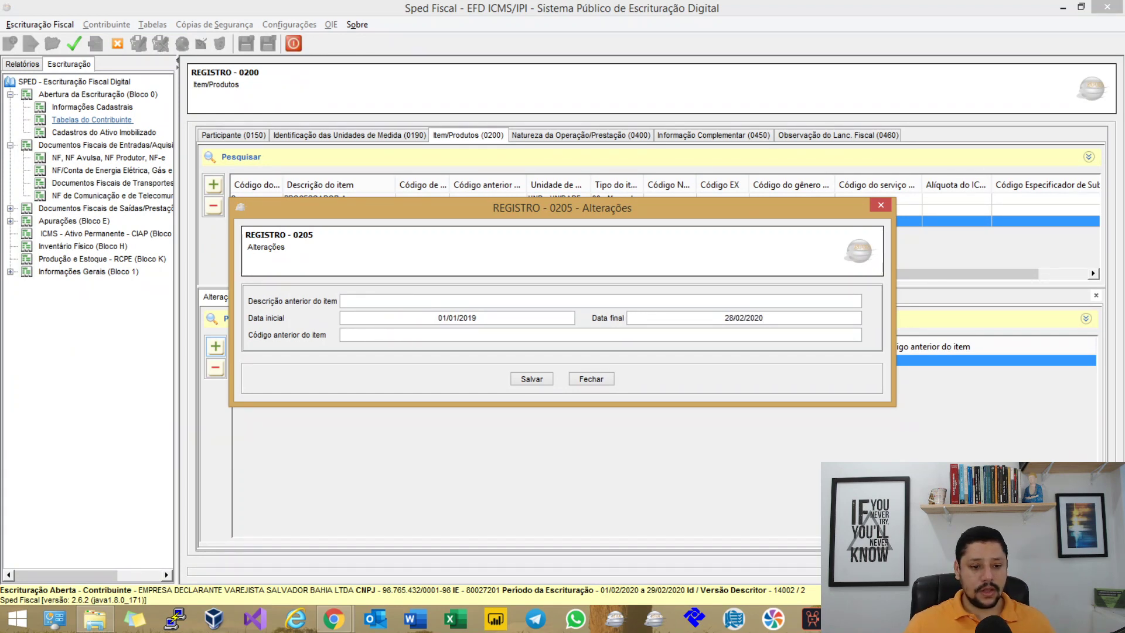
click(342, 335)
text(1)
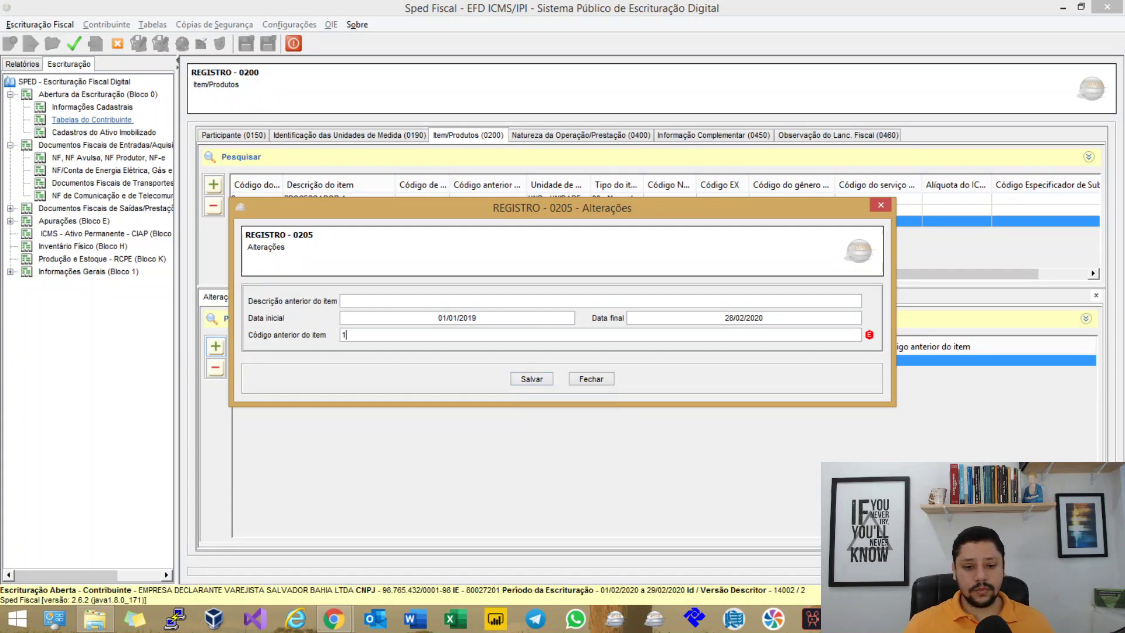
click(532, 379)
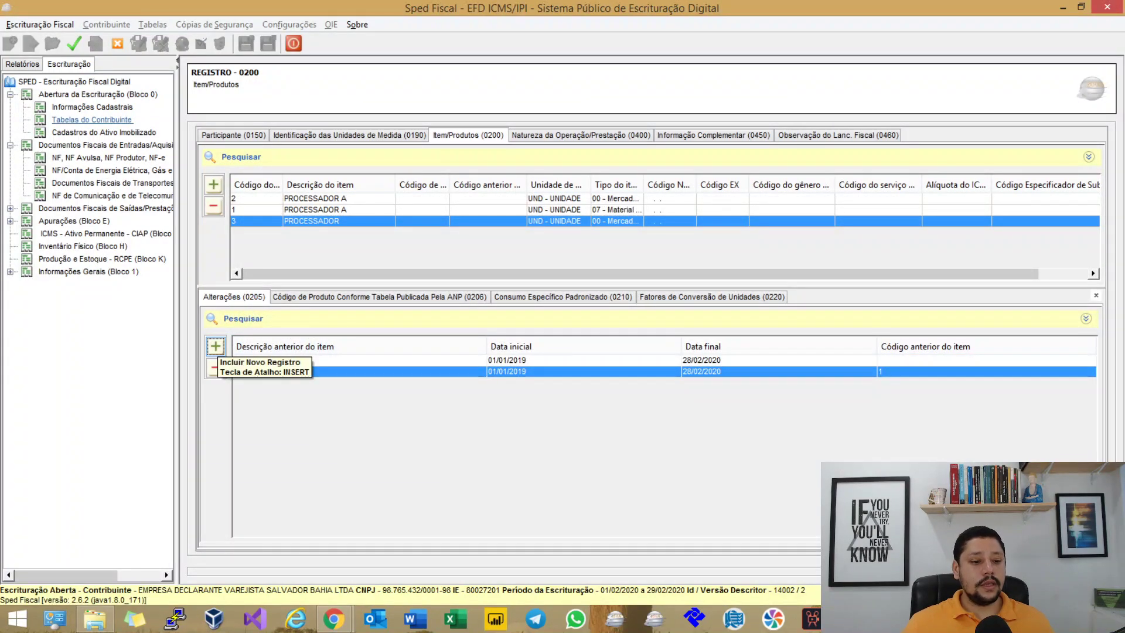
Step: Add a 0205 change record for item 3 with initial date 01/01/2019, final date 28/02/2020 and previous item code 2
click(215, 347)
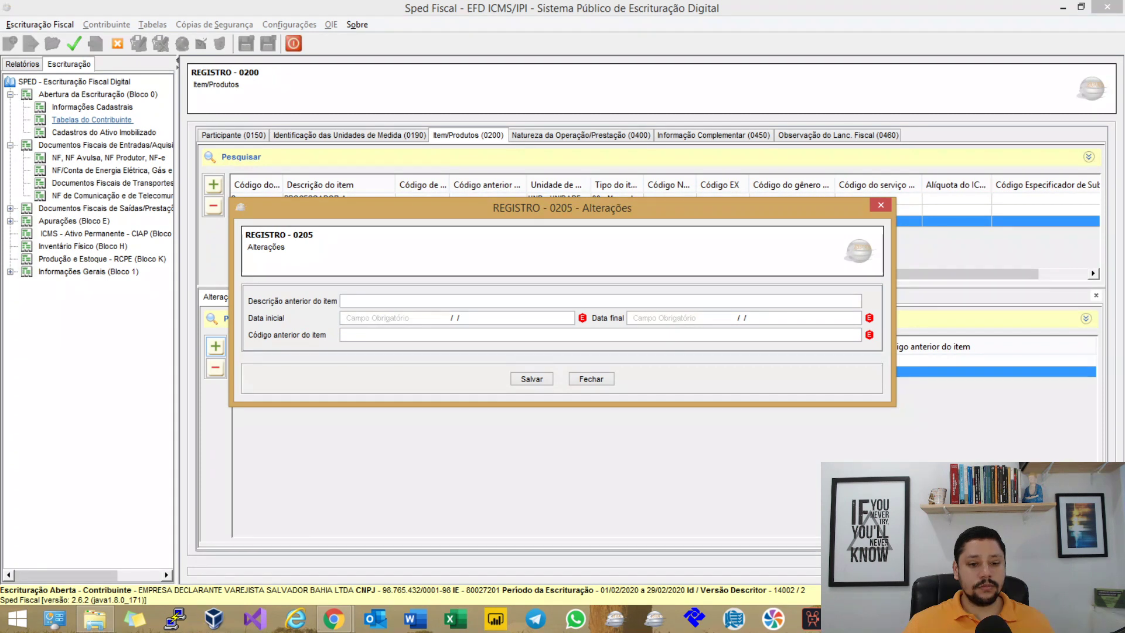
key(Tab)
text(01/01/2019)
key(Tab)
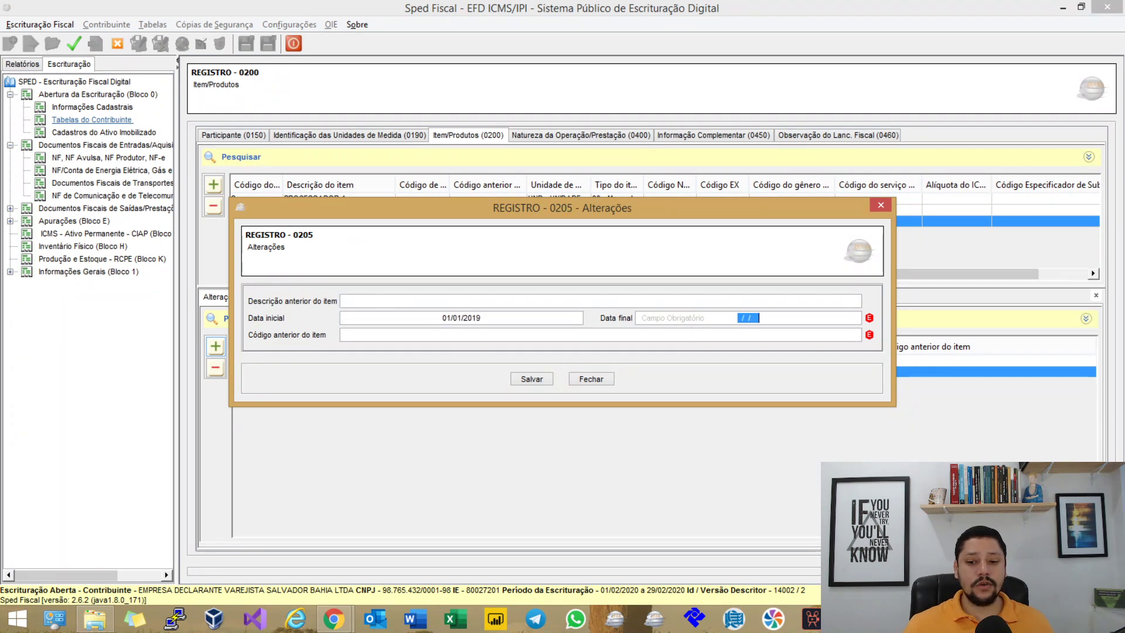
text(28022020)
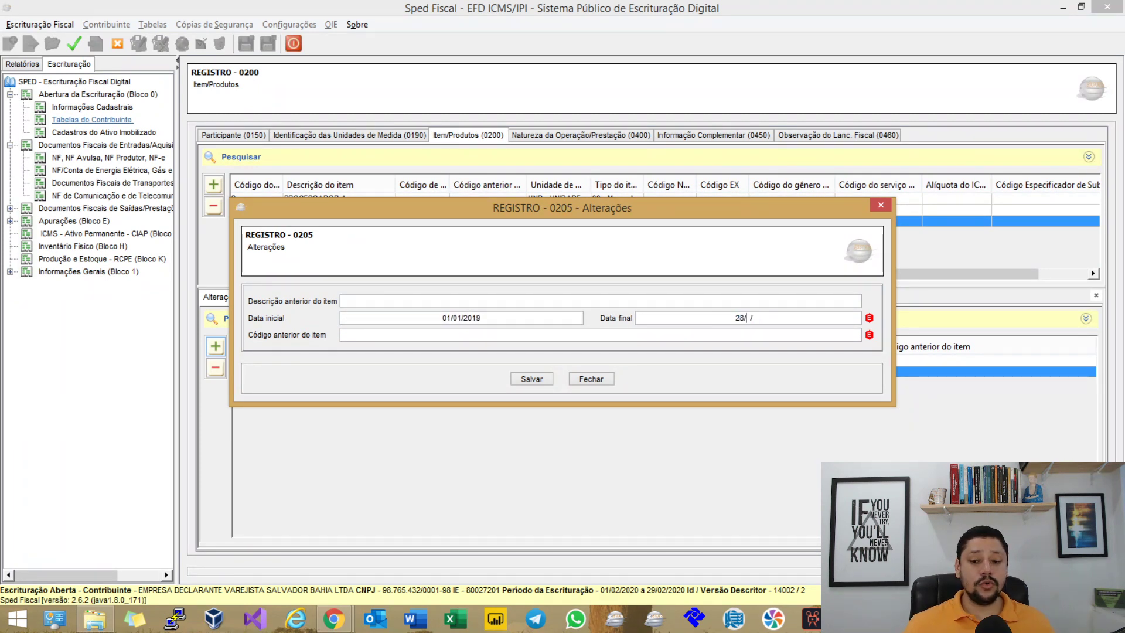
key(Tab)
text(2)
key(Tab)
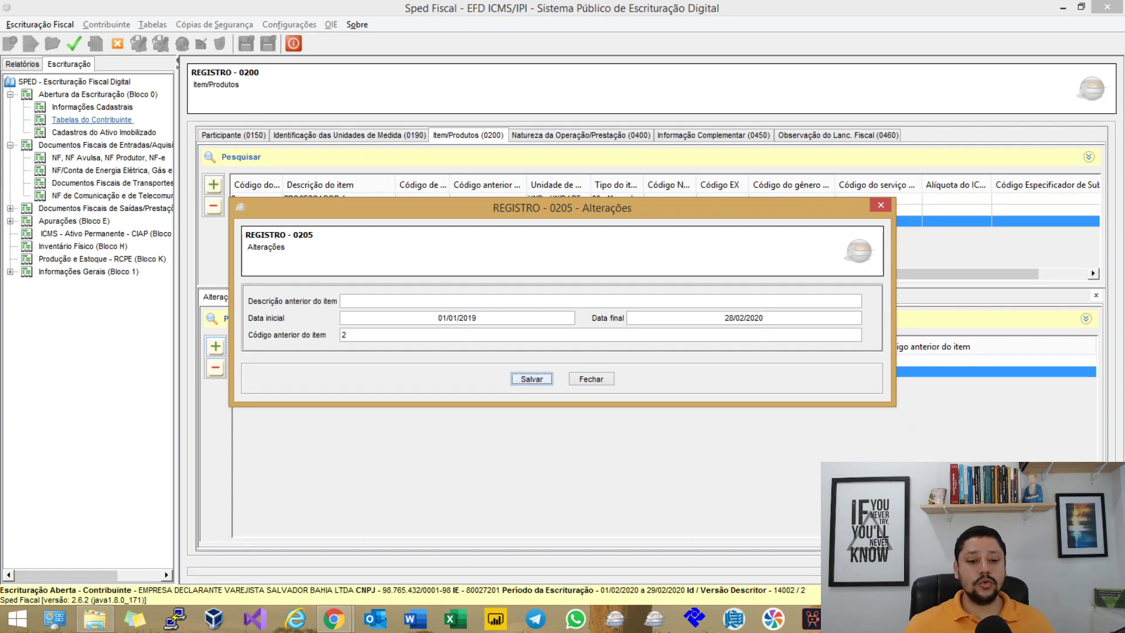
key(Return)
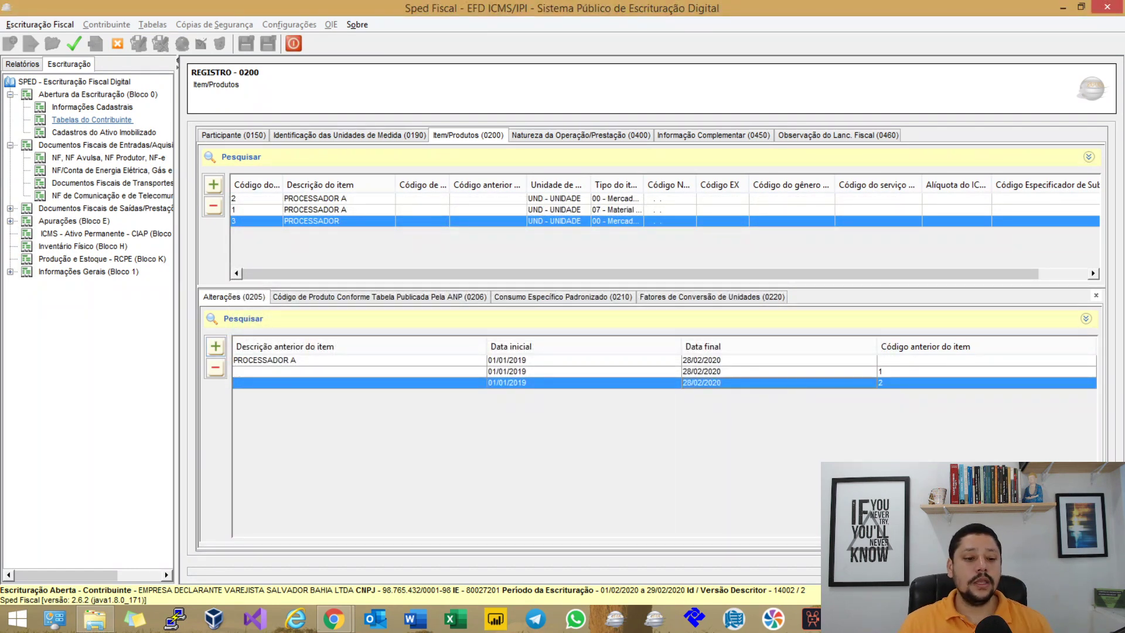
Step: Compare the 0205 change records of items 2 and 3, checking item 3's previous descriptions and previous codes
click(359, 360)
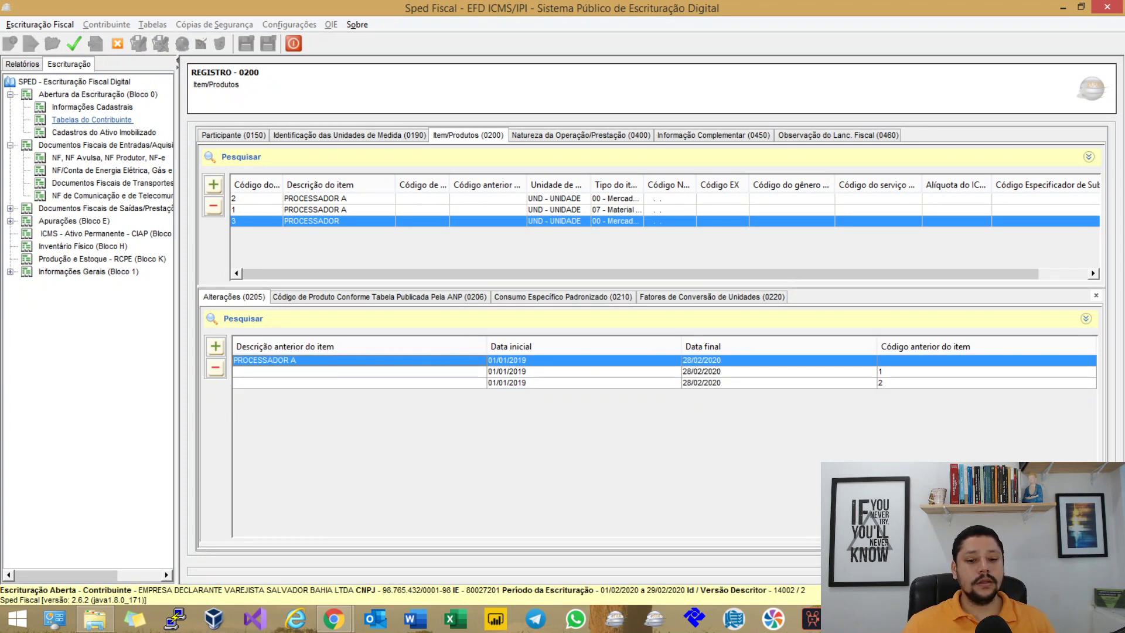
click(339, 198)
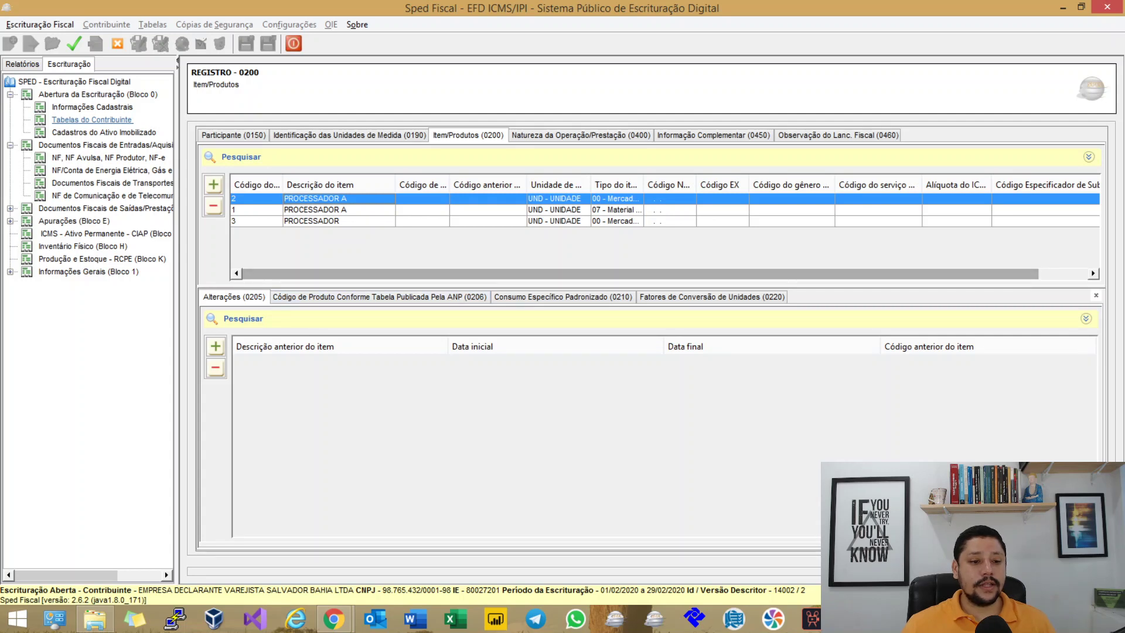
click(339, 221)
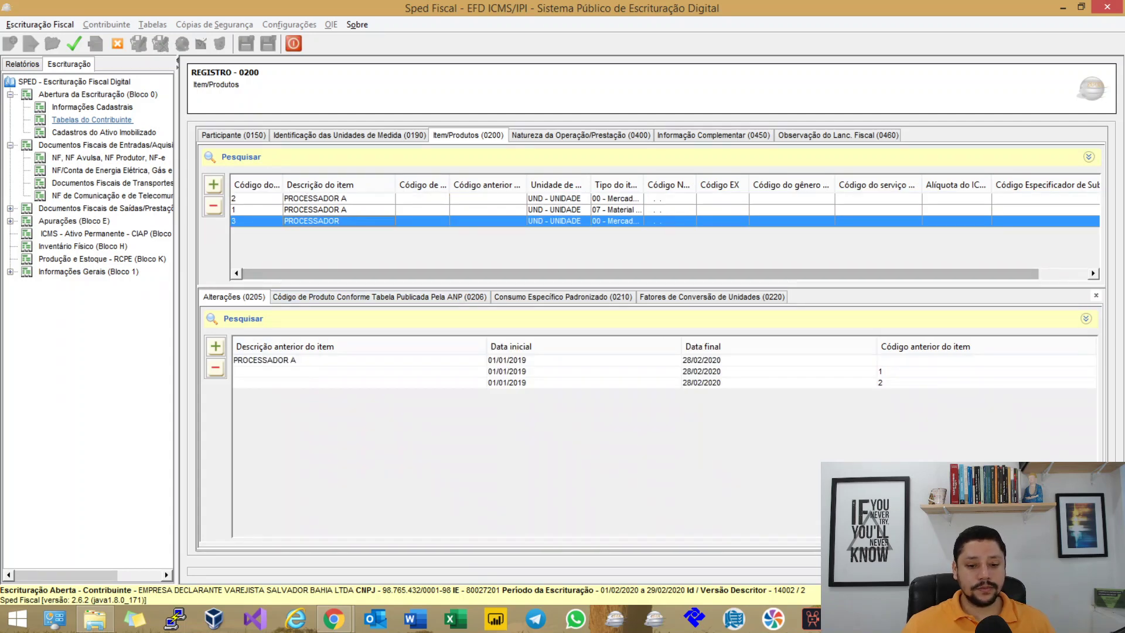
click(701, 383)
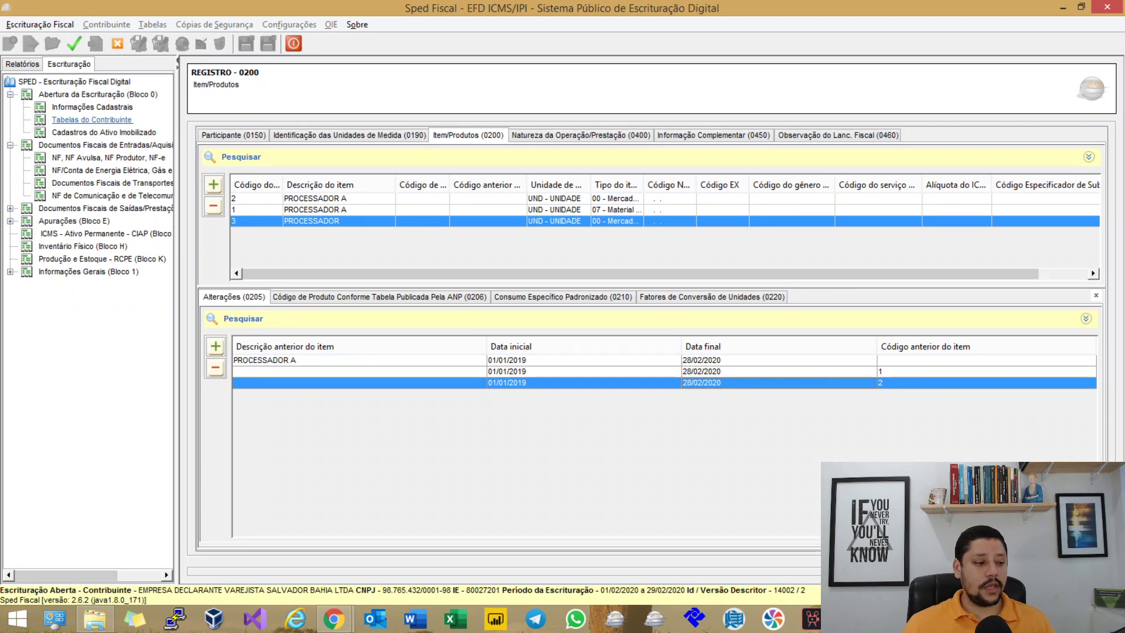
click(265, 360)
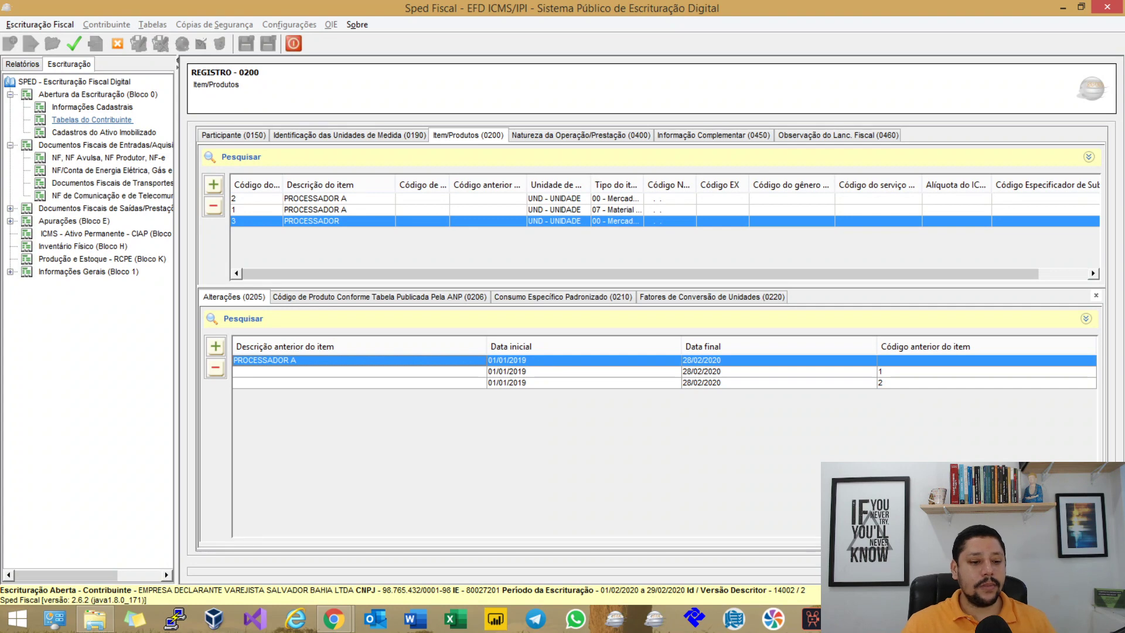
Step: Add another 0205 record for item 3 with previous description PROCESSADOR A, initial date 01/01/2019 and final date 28/02/2020
right_click(229, 359)
click(257, 363)
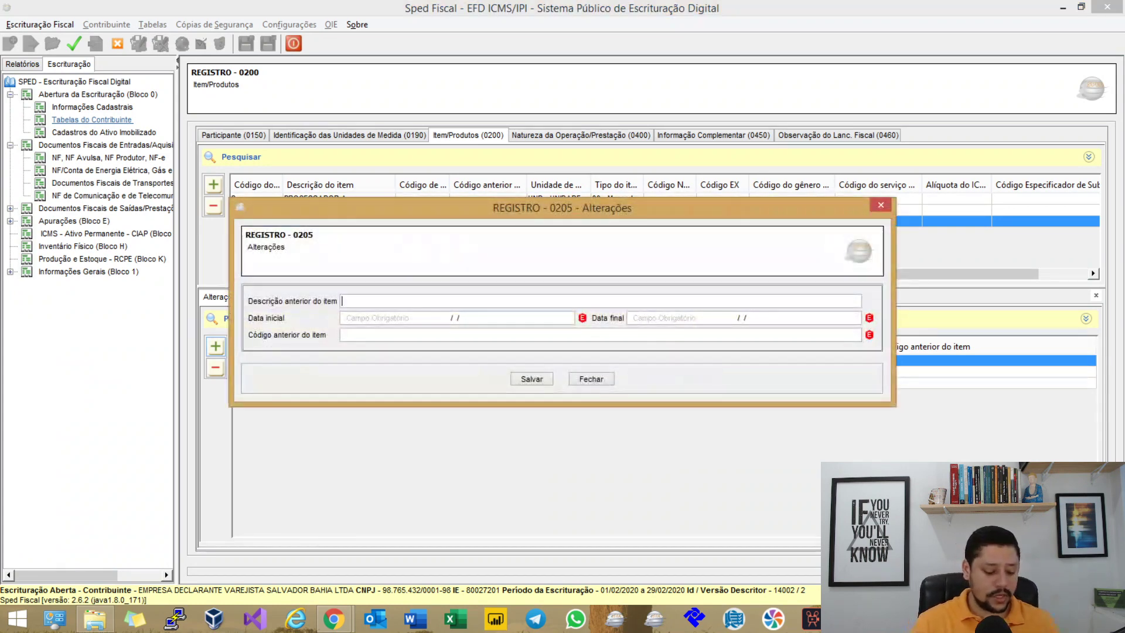
text(PROCESSADOR A)
key(Tab)
text(01/01/)
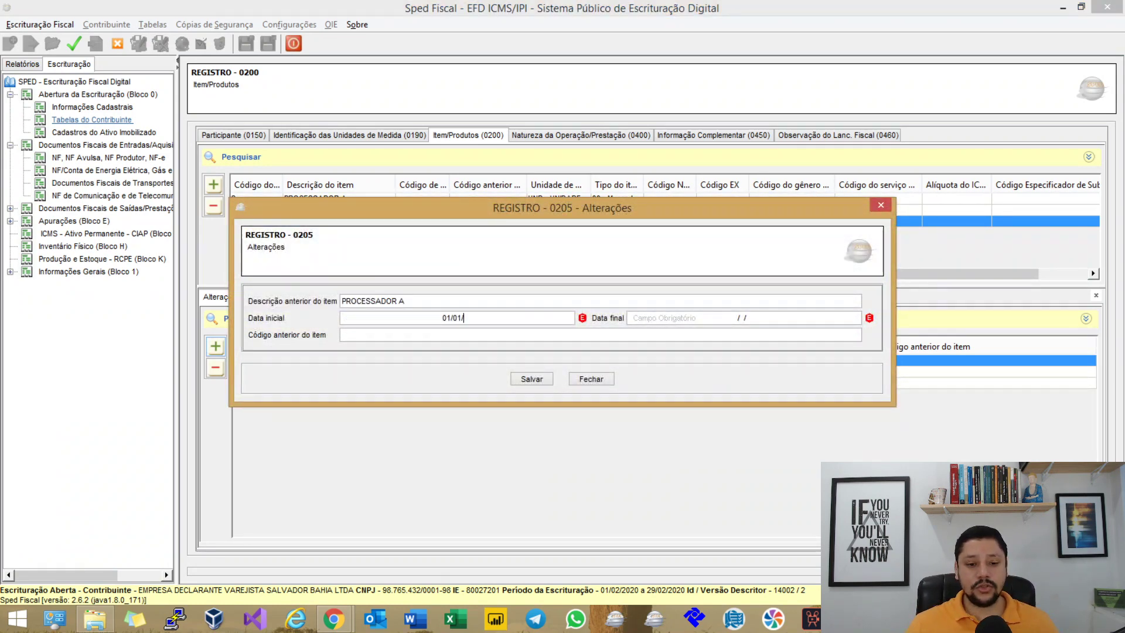
text(2019)
key(Tab)
text(2)
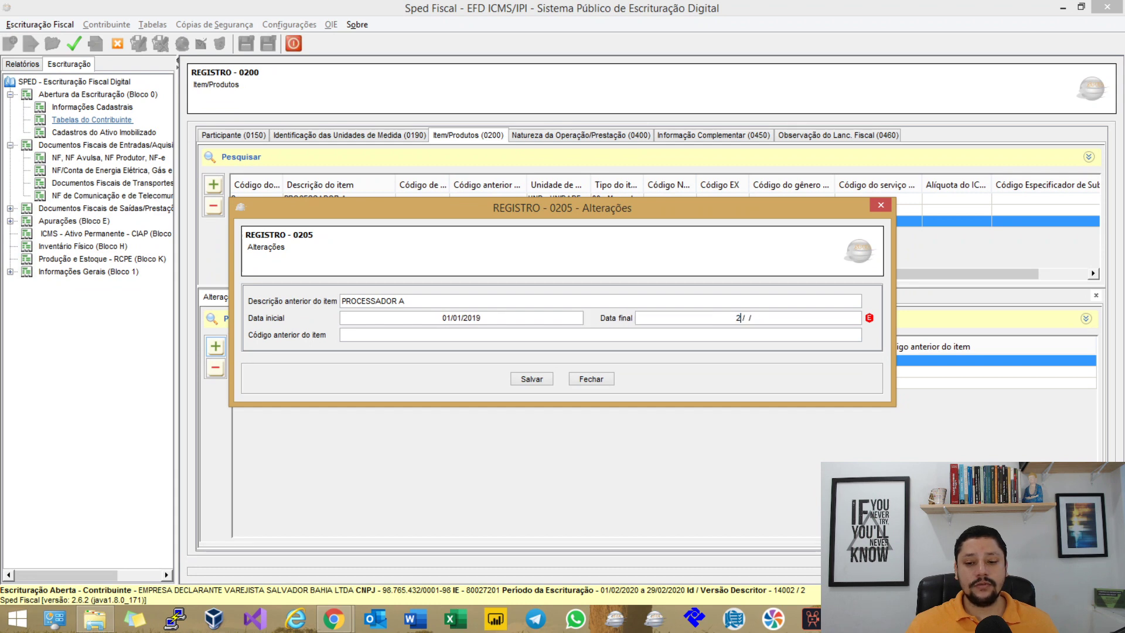
text(8/02/2020)
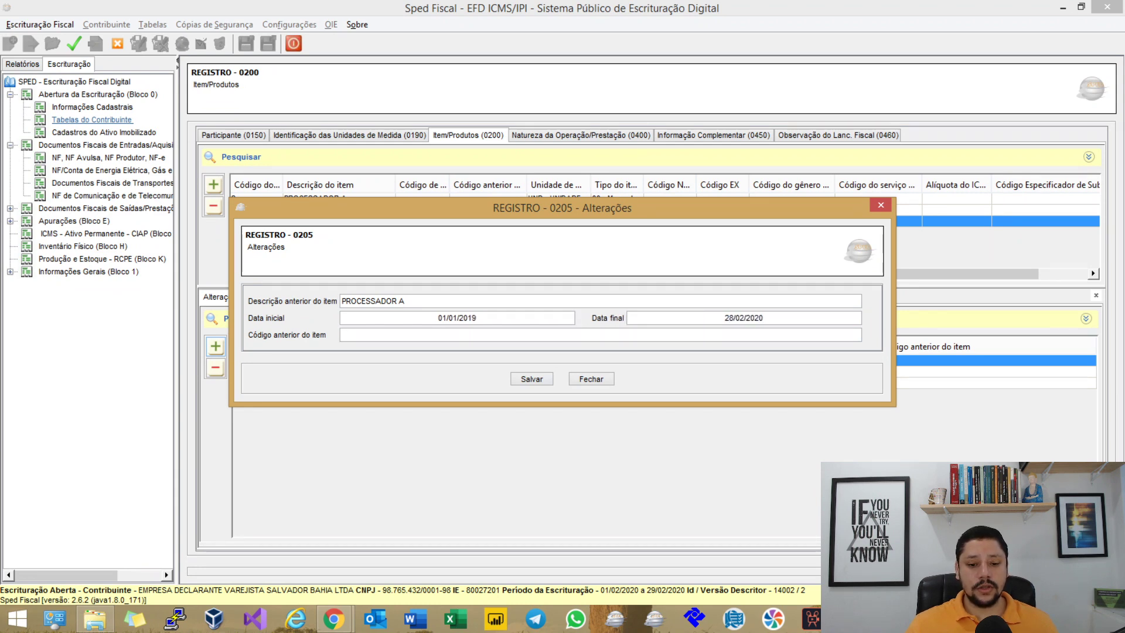
key(Return)
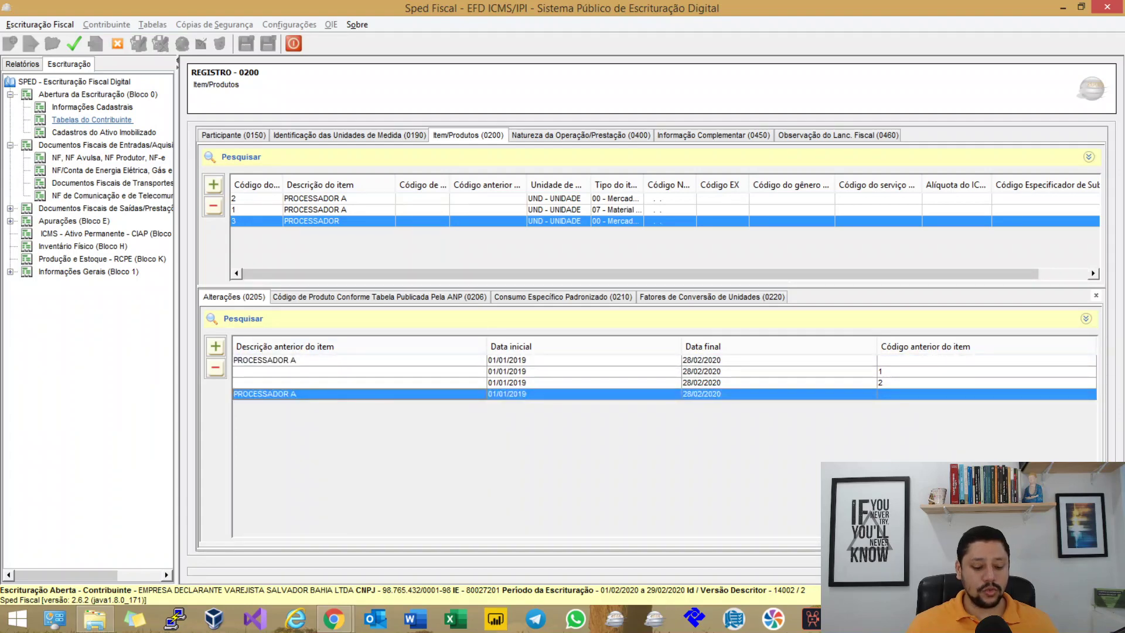
Step: Validate the bookkeeping and examine the detailed error report through its last page
click(73, 43)
key(Return)
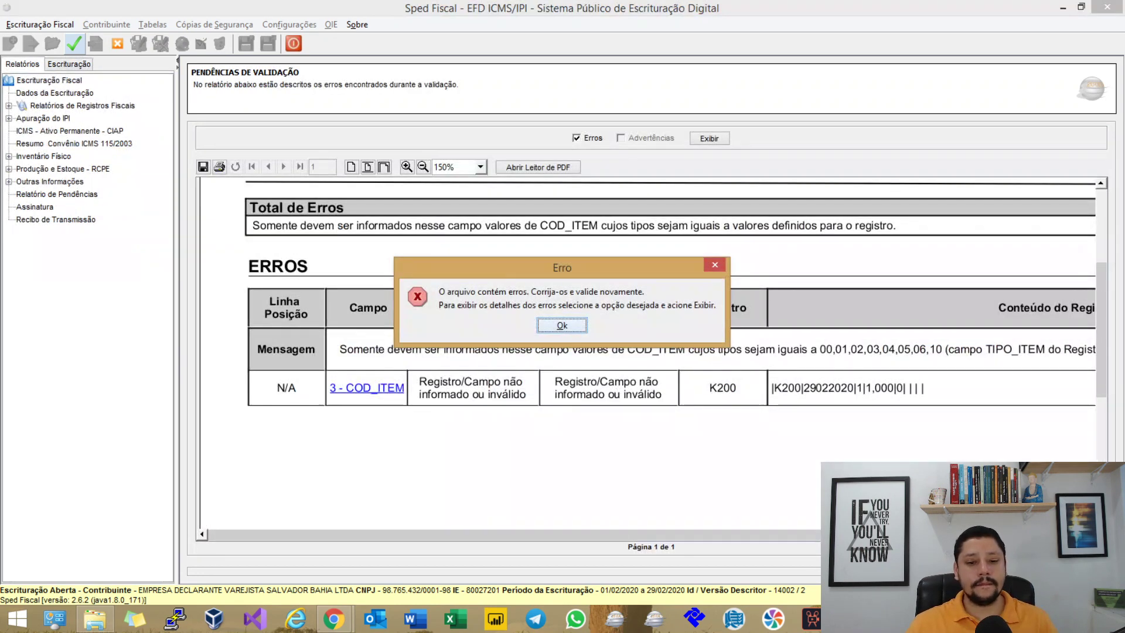
key(Return)
click(587, 137)
click(708, 138)
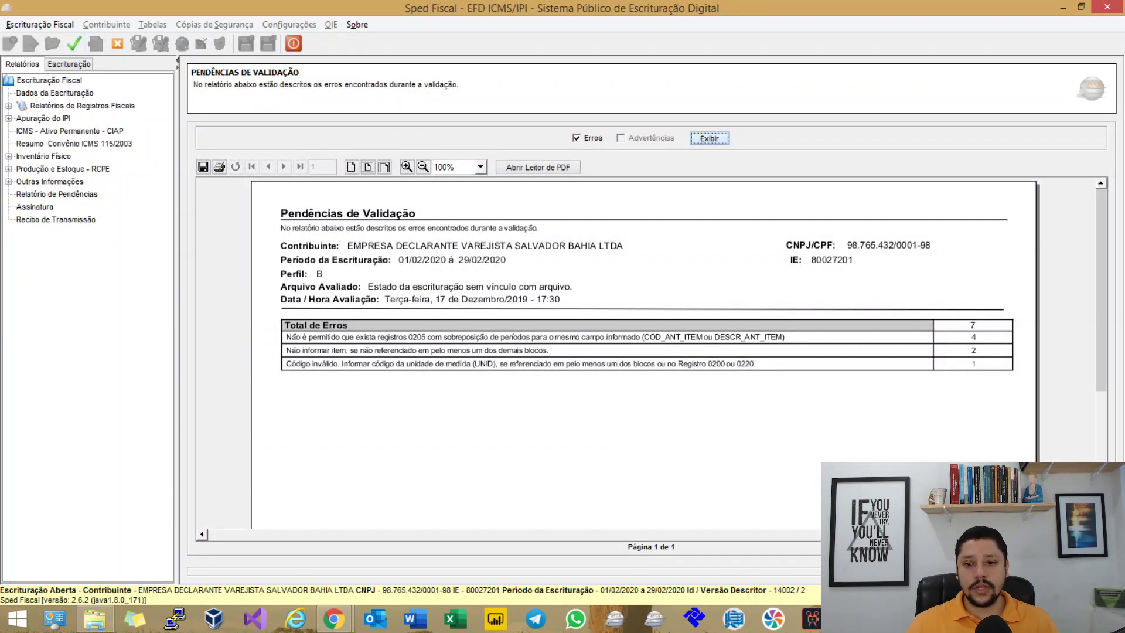
scroll(644, 352, down, 7)
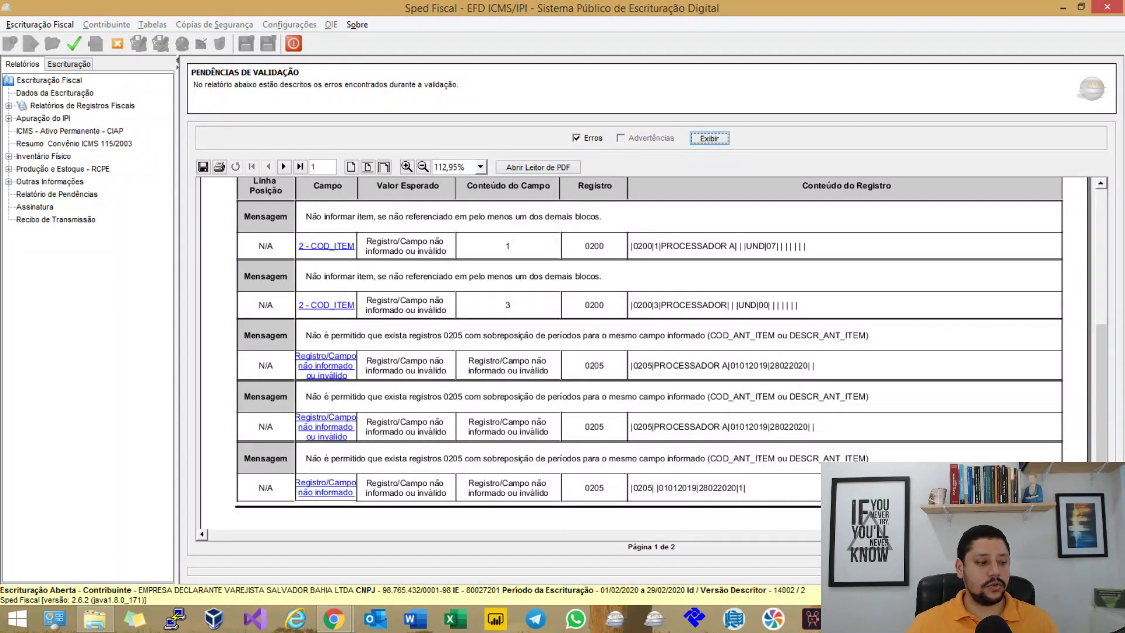
scroll(645, 351, down, 1)
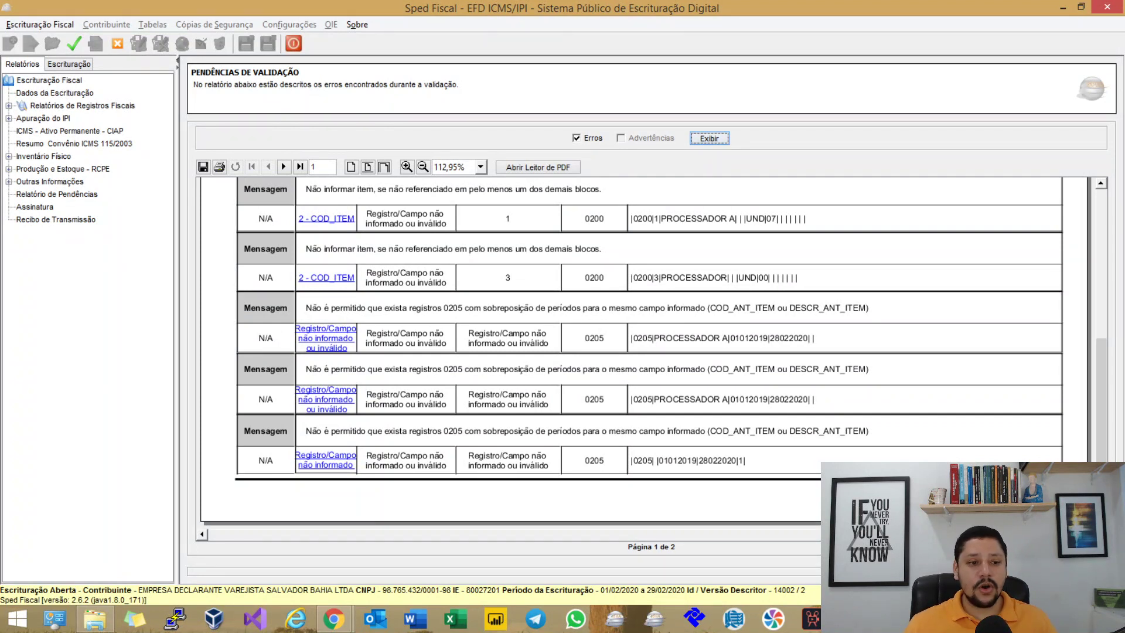
click(300, 166)
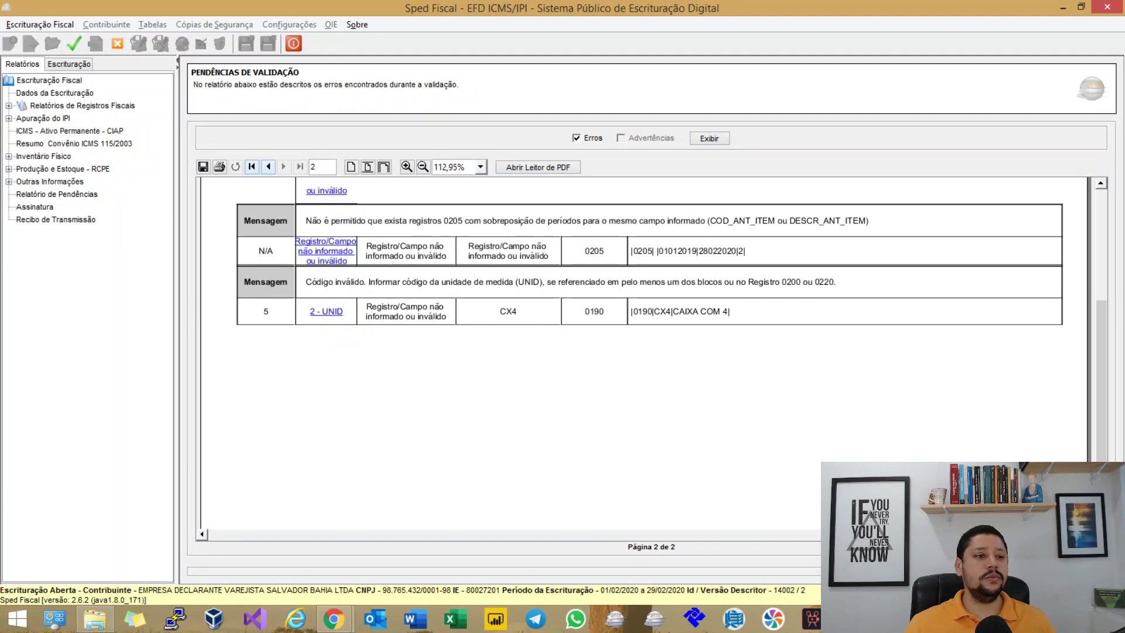
Step: Delete the first of item 3's two 0205 change records with previous description PROCESSADOR A
click(69, 64)
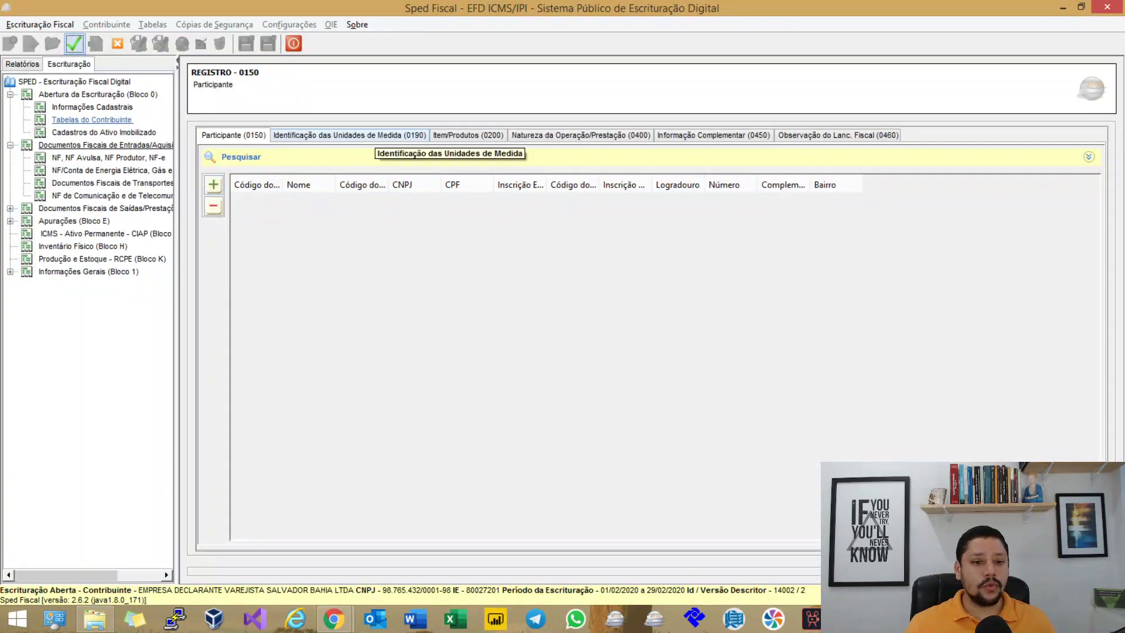
click(468, 136)
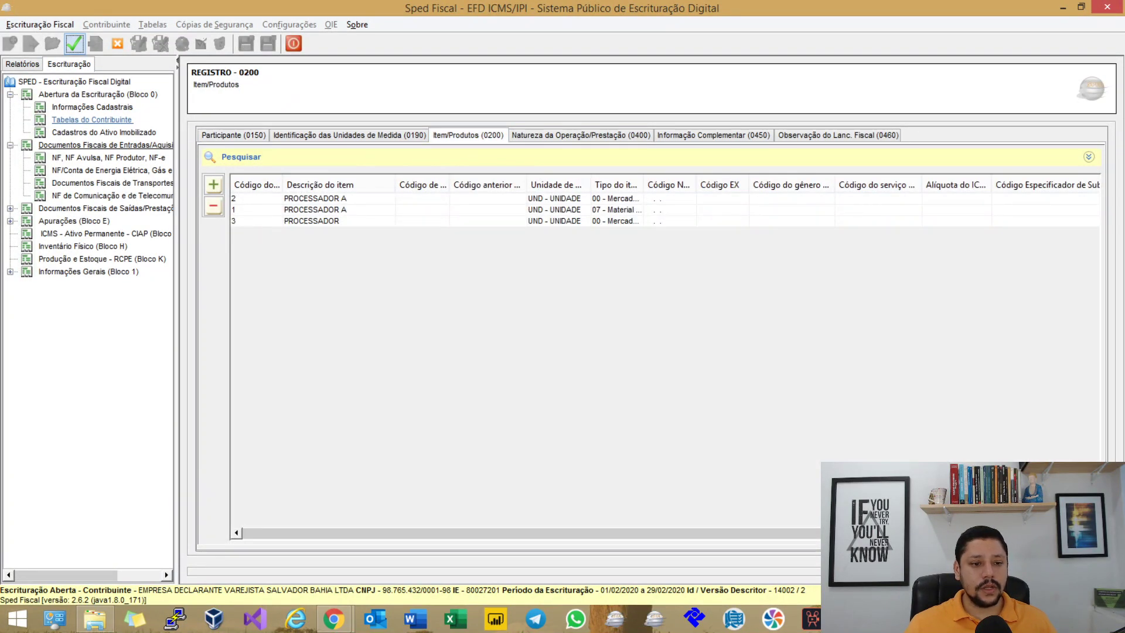
click(314, 209)
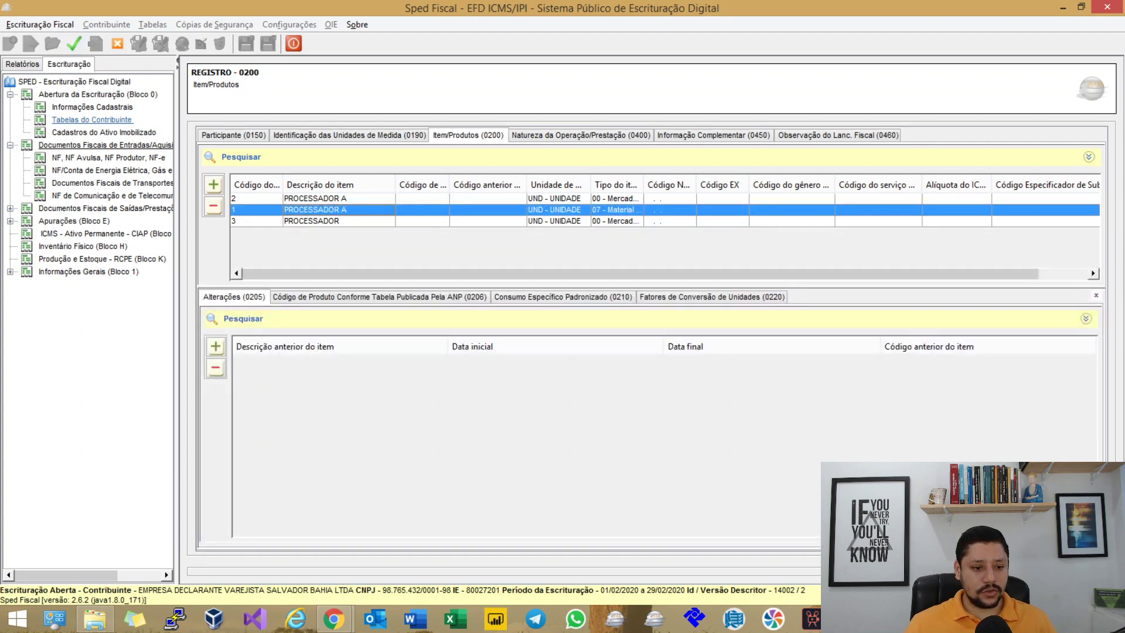
click(315, 198)
click(312, 221)
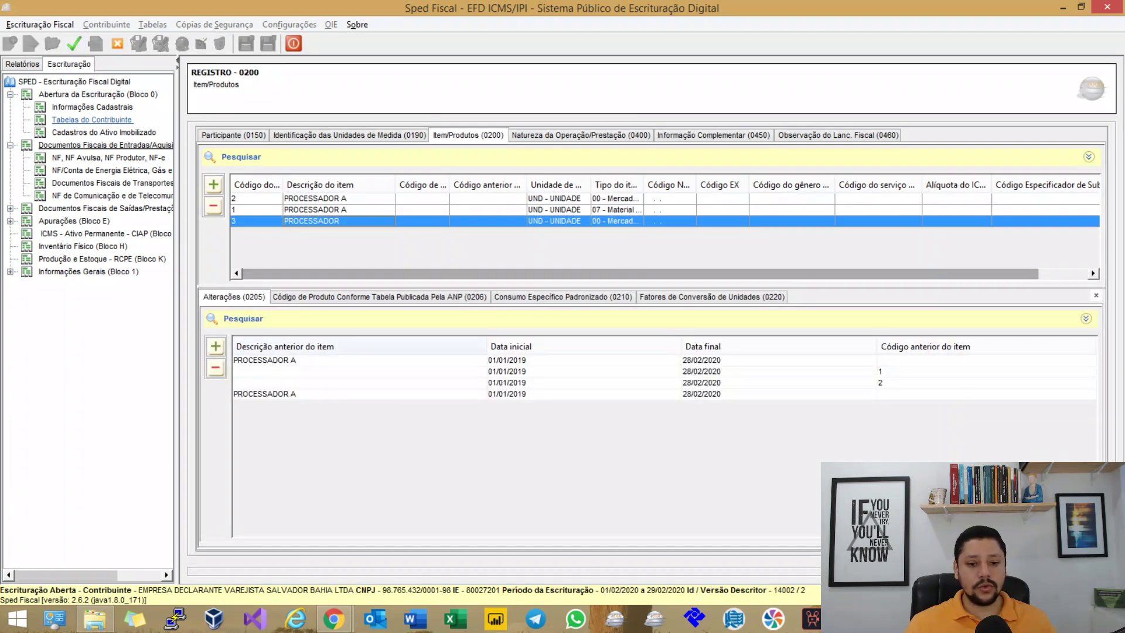
click(583, 360)
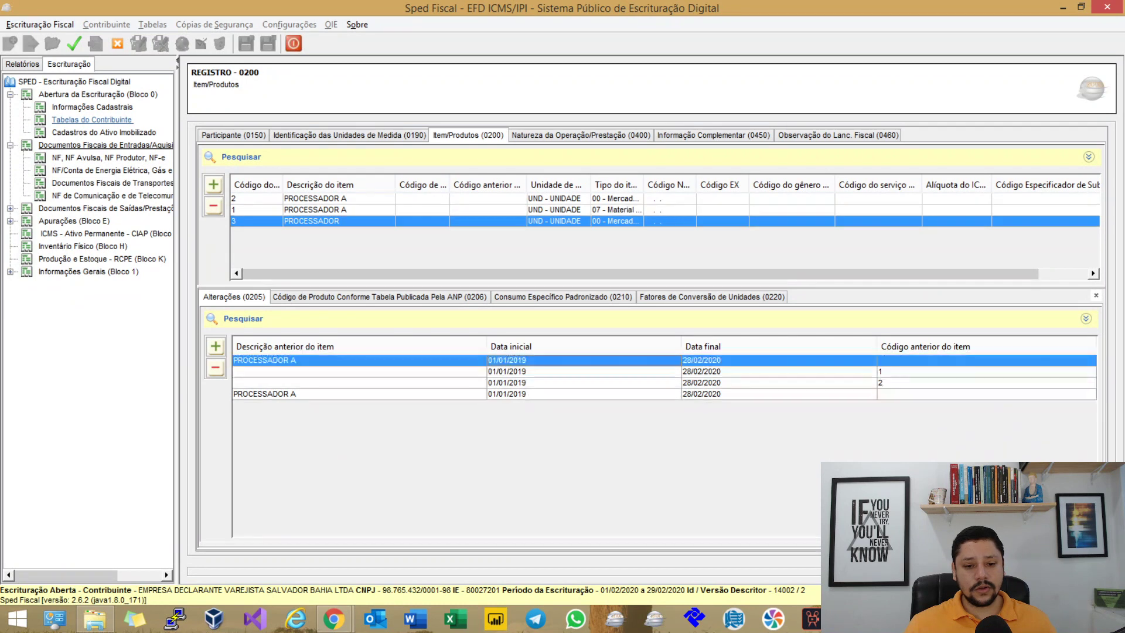
click(215, 367)
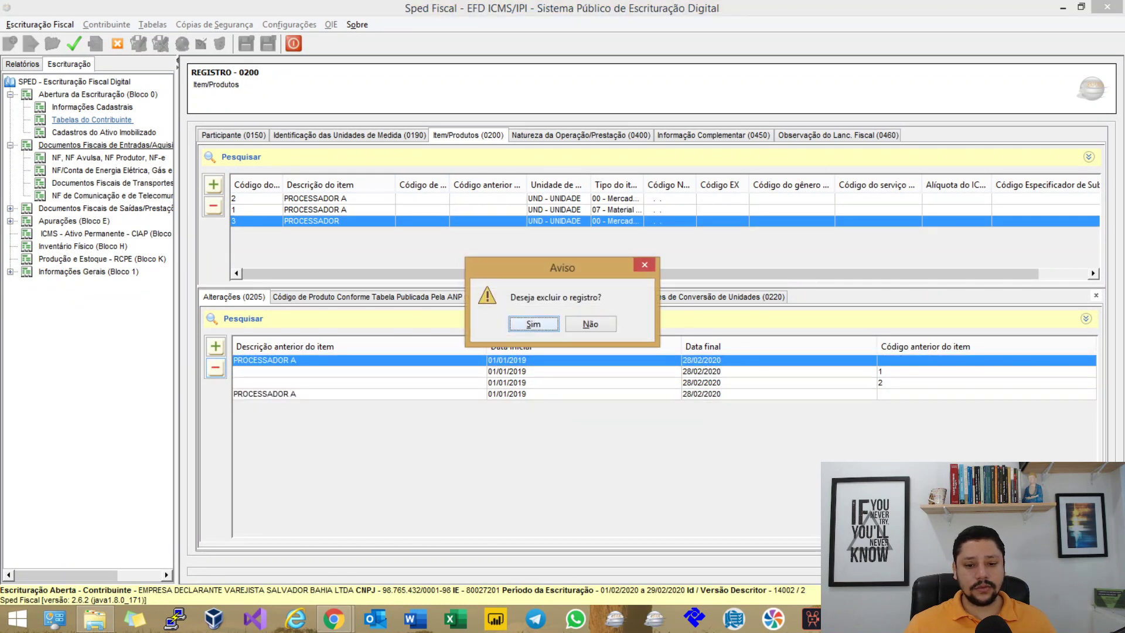
key(Return)
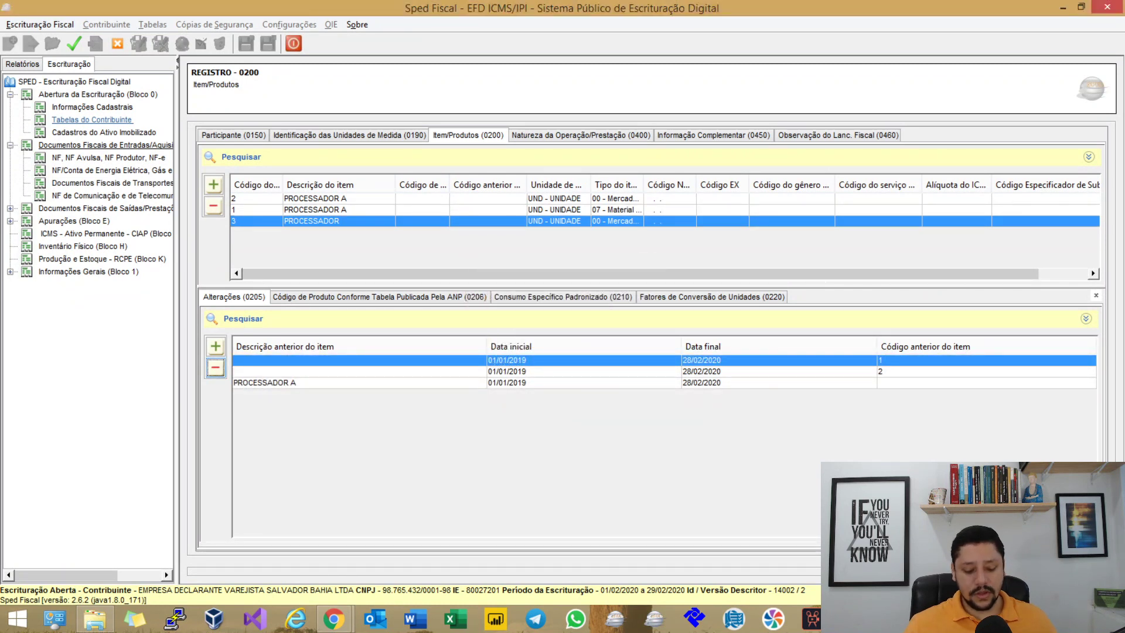
Step: Validate the bookkeeping again and examine the detailed errors for registers 0200, 0205 and 0190
click(74, 43)
key(Return)
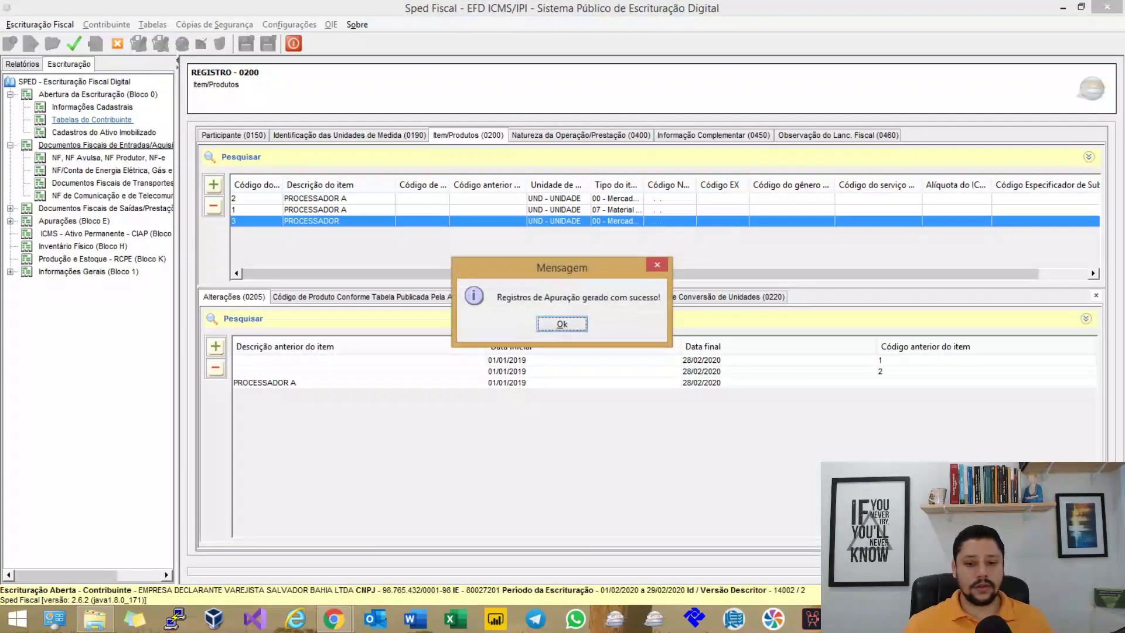
key(Return)
click(74, 44)
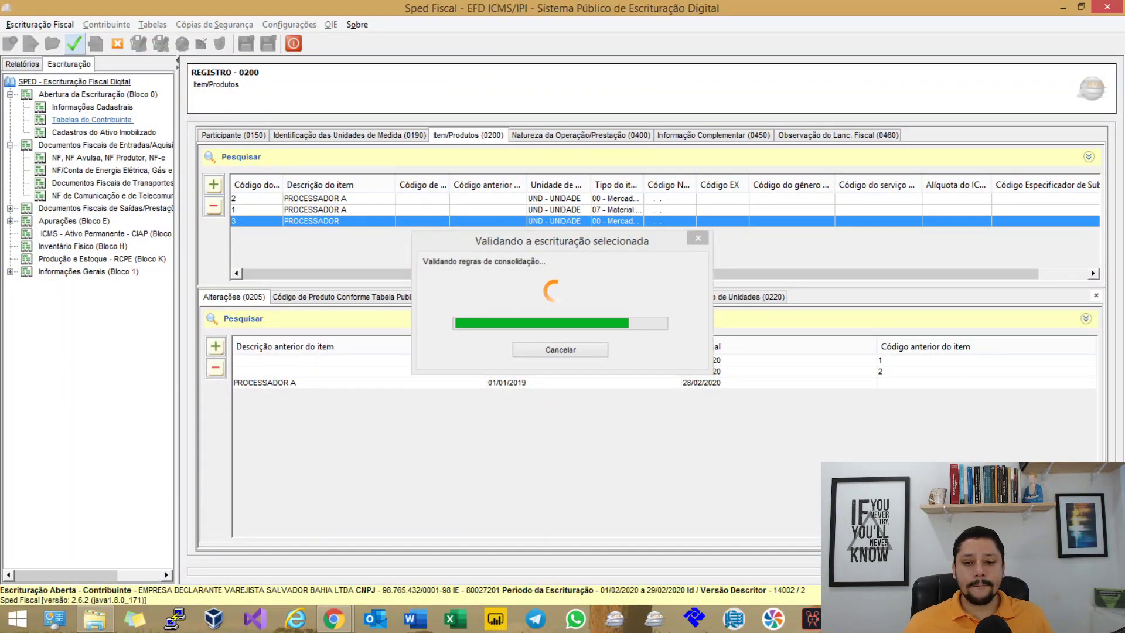
key(Return)
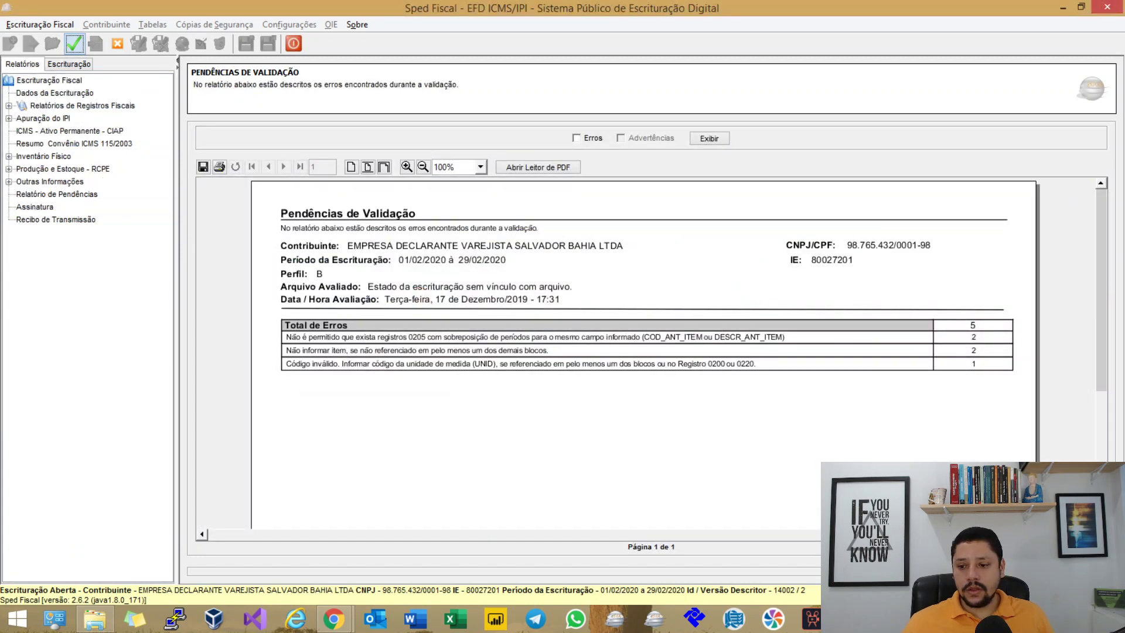
click(576, 137)
click(708, 138)
scroll(644, 352, down, 4)
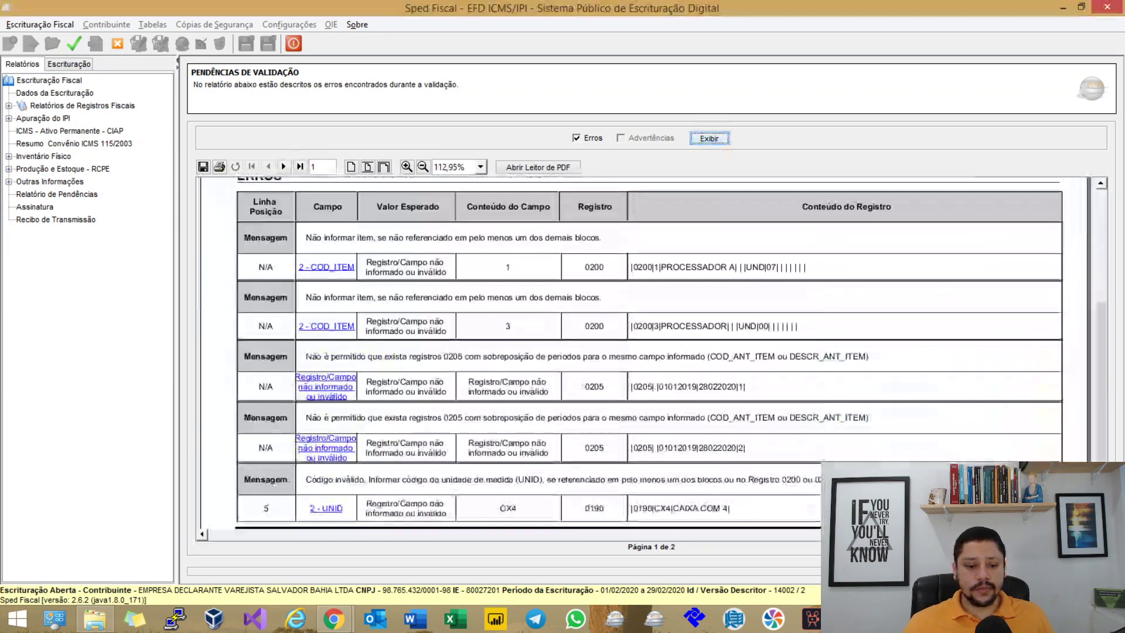
scroll(645, 351, down, 2)
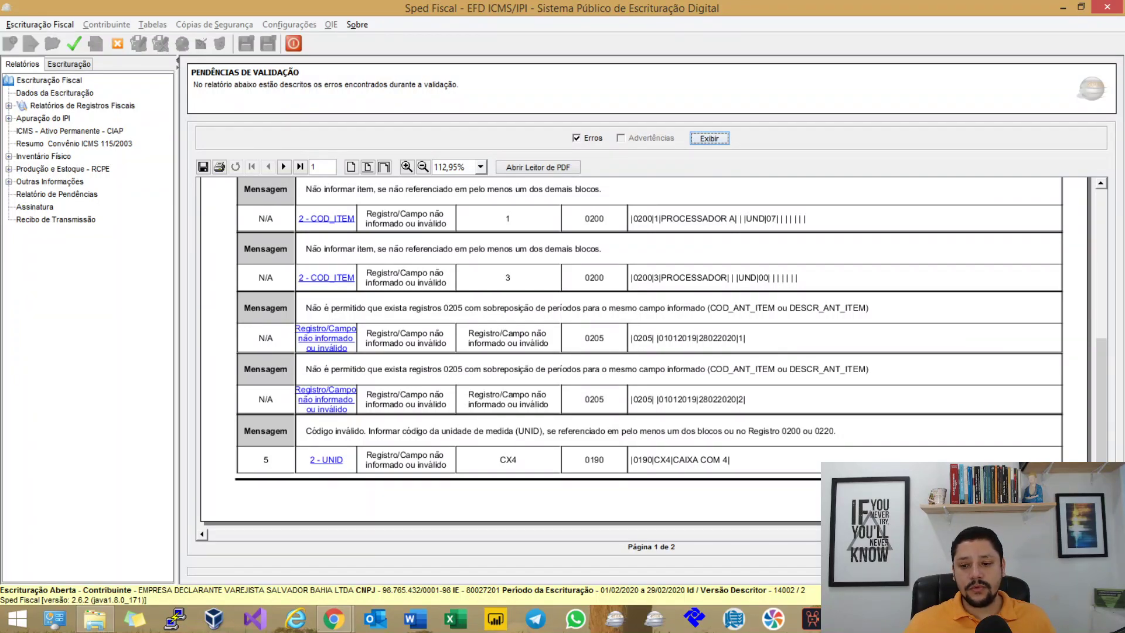
Step: Open item 3's flagged 0205 record for previous code 1 from the error report and examine its dates and previous code
click(323, 340)
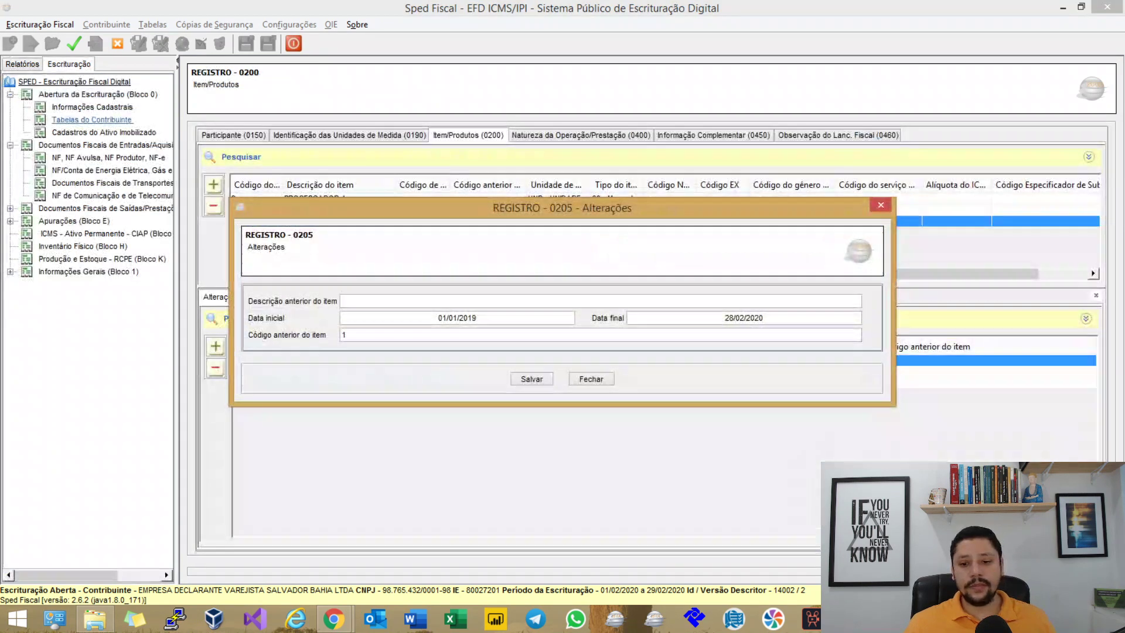
drag(561, 207, 719, 147)
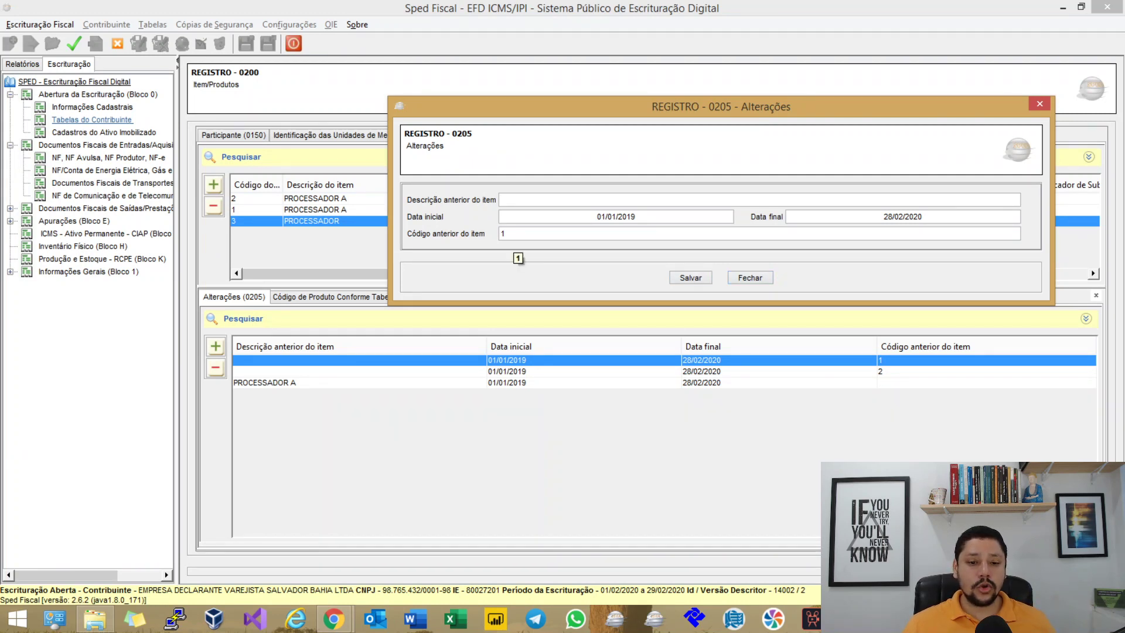
click(513, 235)
click(653, 219)
click(648, 219)
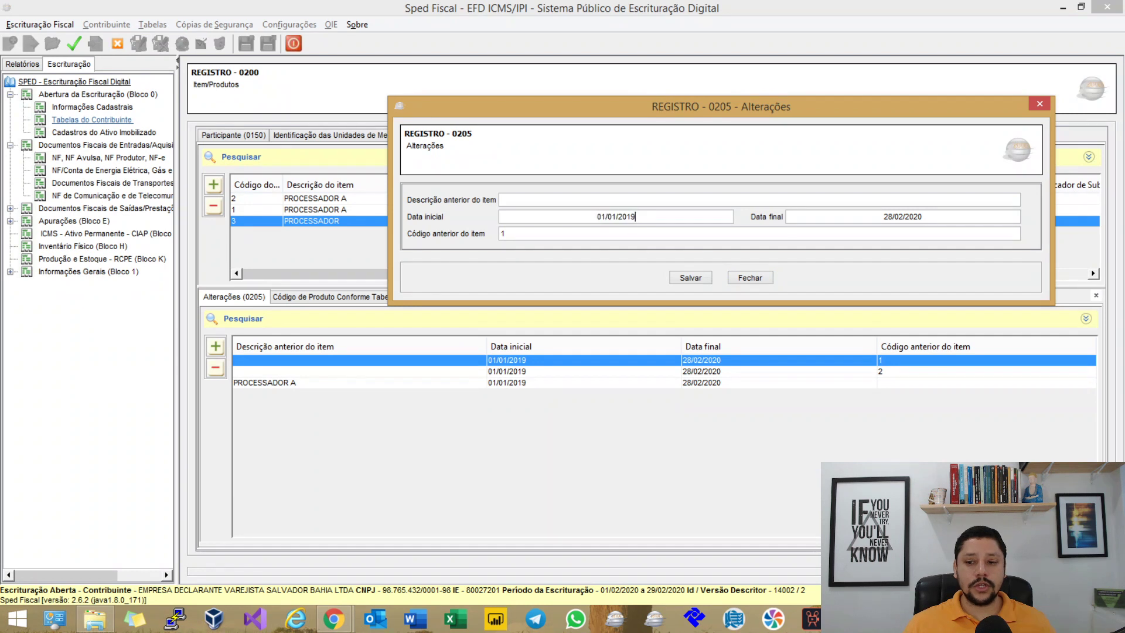
key(Tab)
click(650, 222)
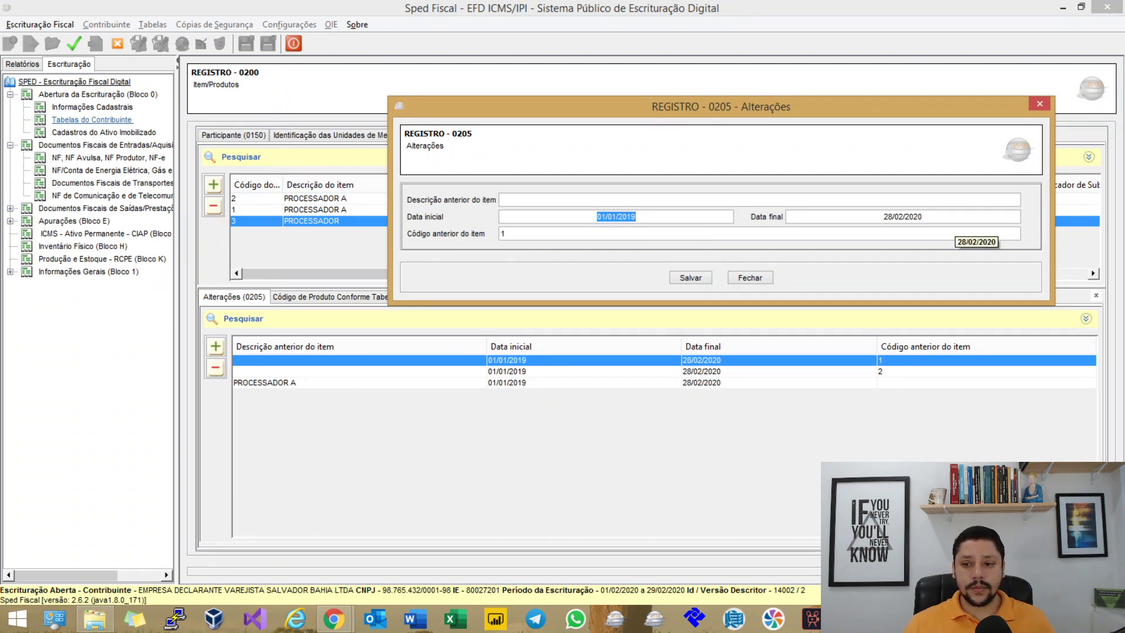
key(Tab)
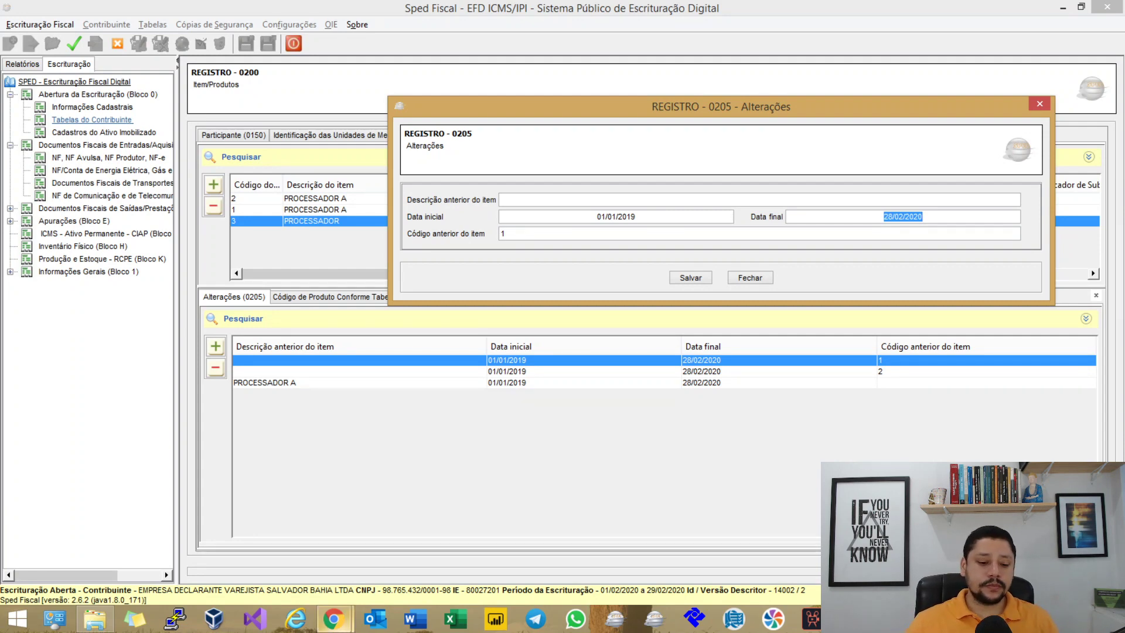
Step: Switch to the Guia Prático PDF in Chrome and examine register 0200's observation 1 on filling in the item code
click(333, 618)
click(432, 539)
scroll(561, 350, up, 5)
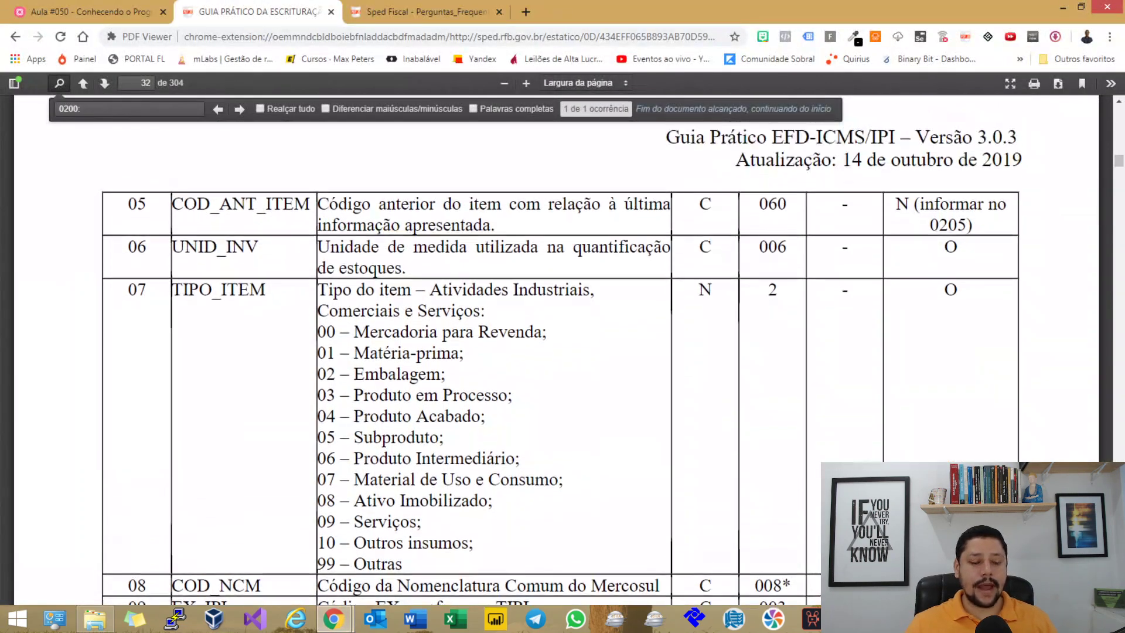
scroll(561, 350, down, 20)
scroll(562, 350, up, 6)
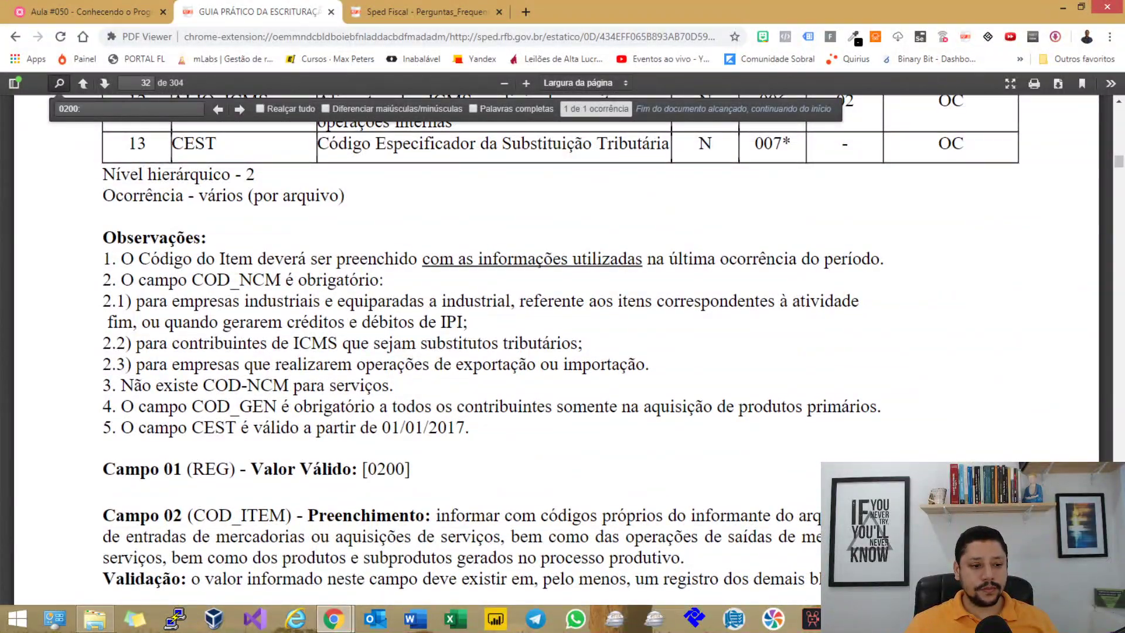
drag(139, 259, 543, 258)
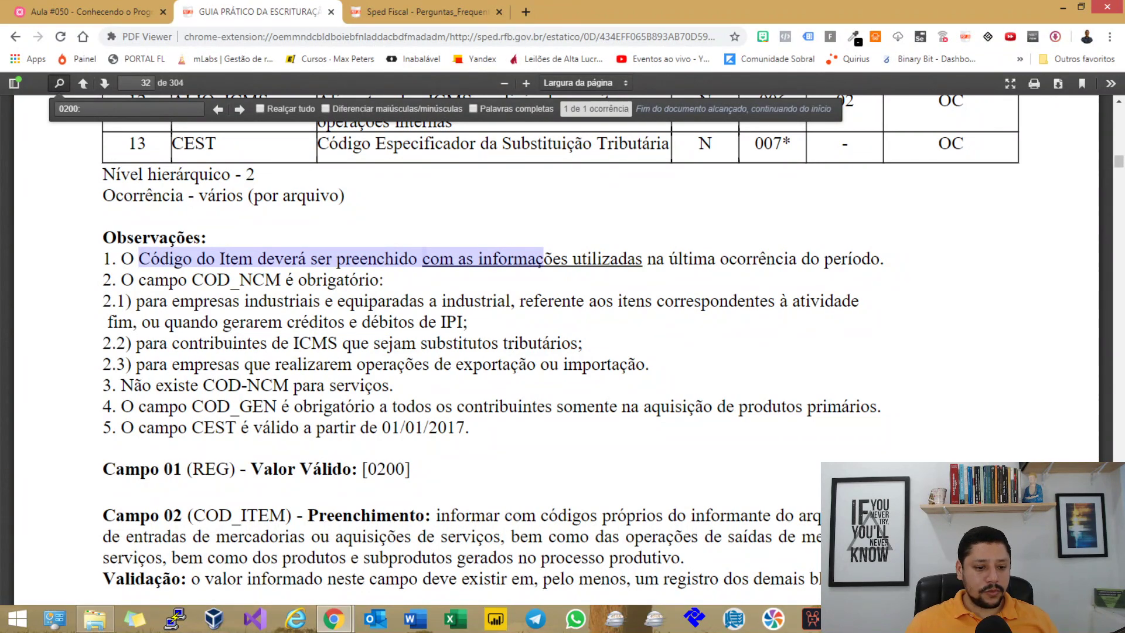
scroll(561, 349, down, 2)
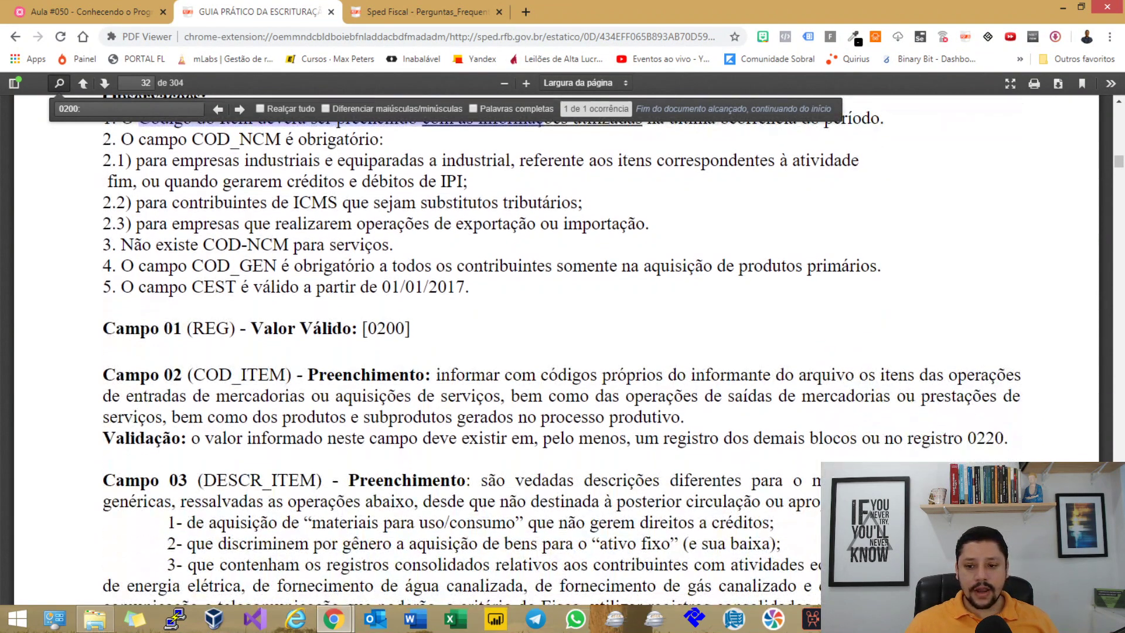
scroll(562, 350, up, 2)
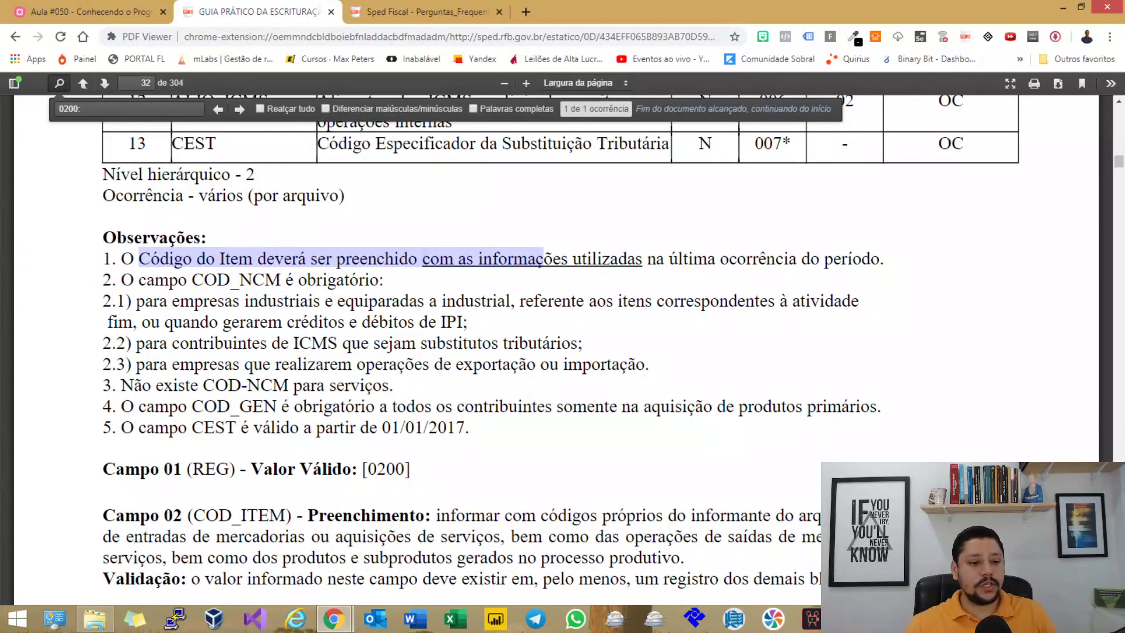
Step: Highlight rule b) on page 31 about reusing codes previously assigned to a product
scroll(560, 349, up, 10)
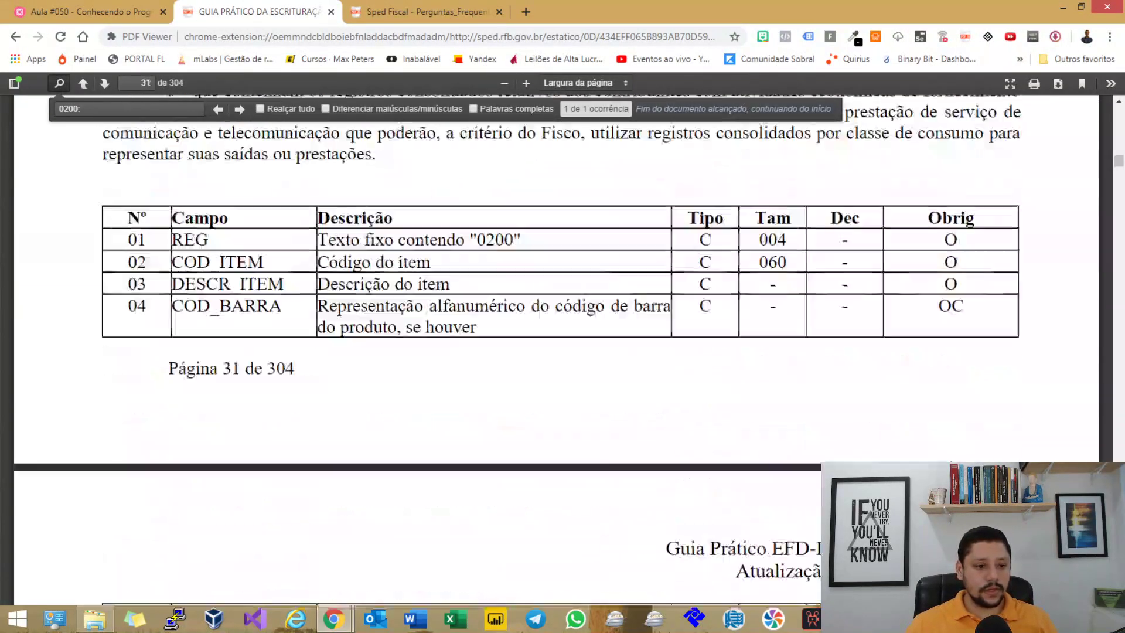
scroll(560, 349, up, 5)
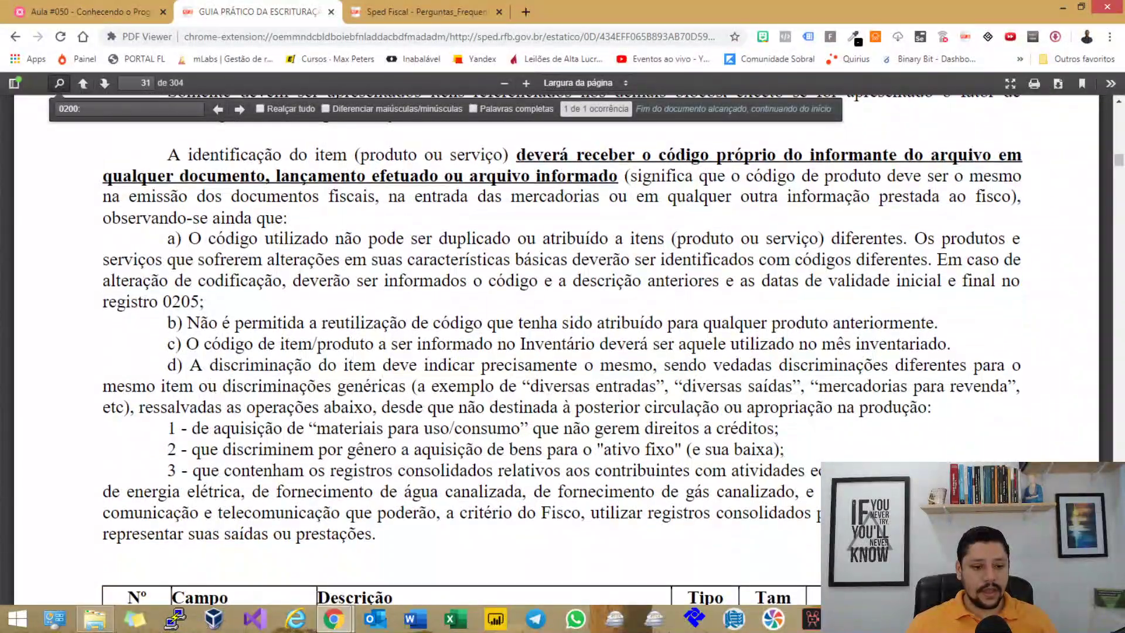
drag(168, 323, 939, 322)
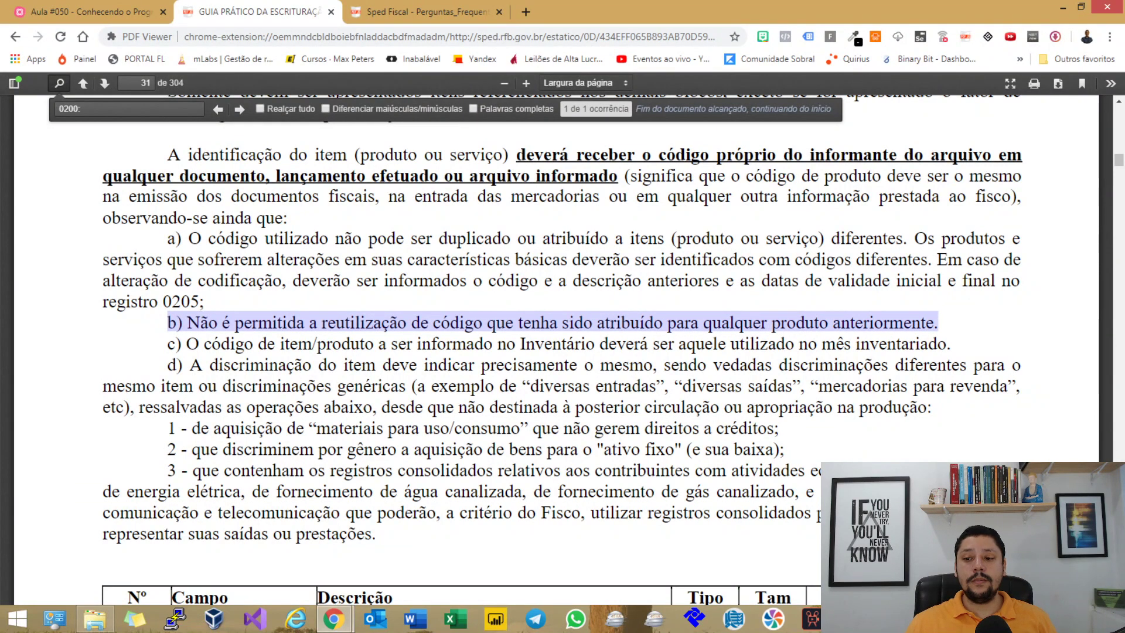
Step: Return to Sped Fiscal, save the open 0205 record and compare the change records listed for items 1, 2 and 3
key(alt+Tab)
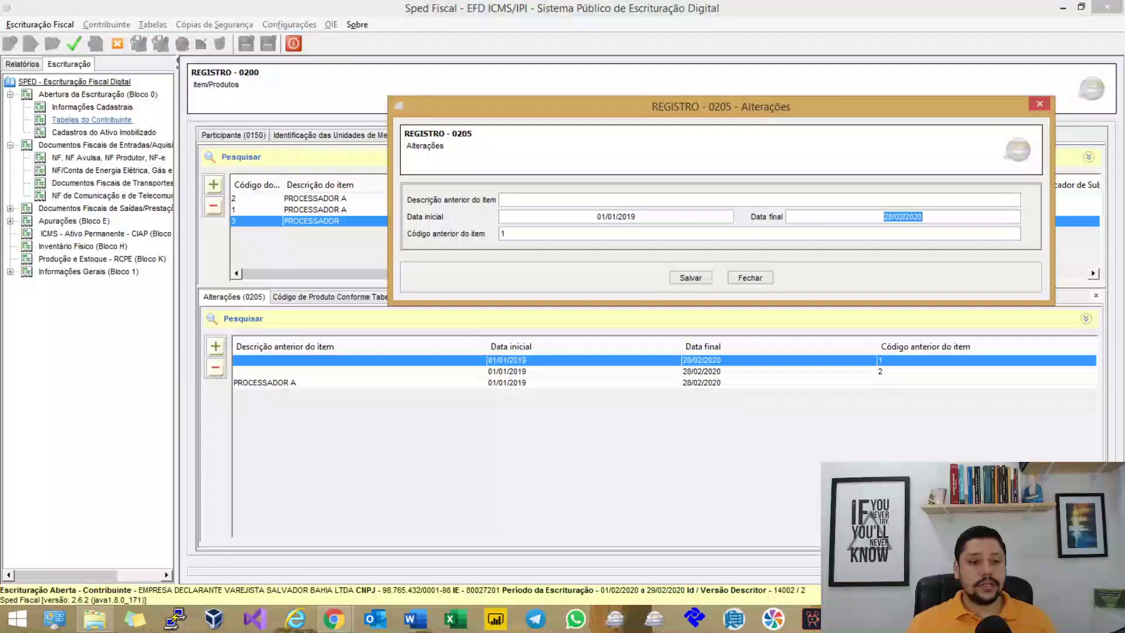
click(690, 277)
click(320, 209)
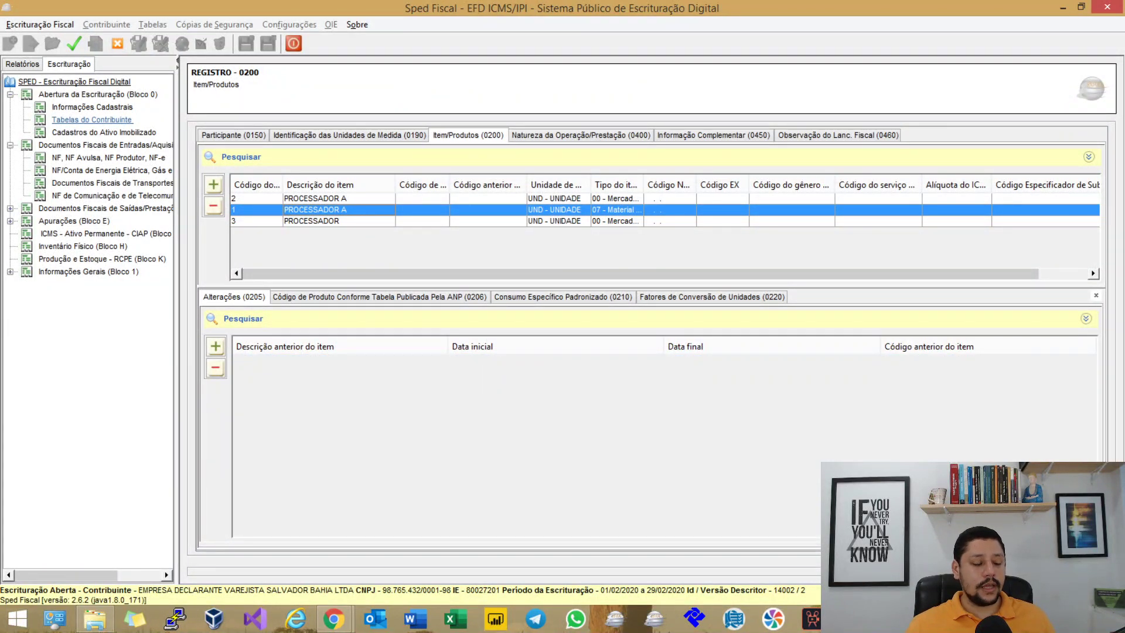
click(320, 198)
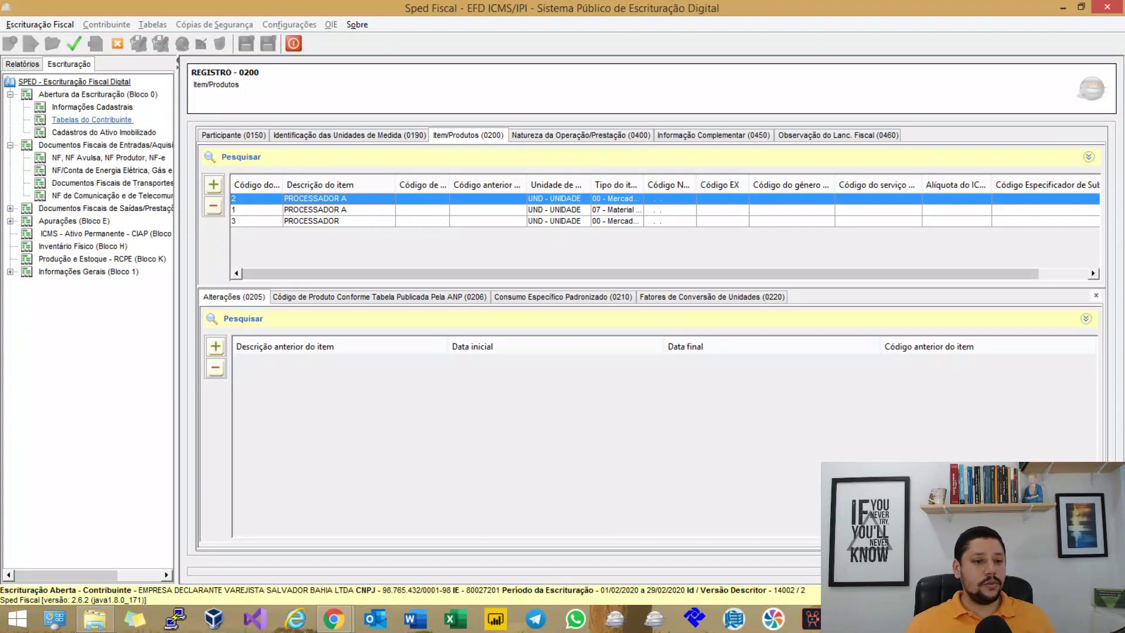
click(320, 209)
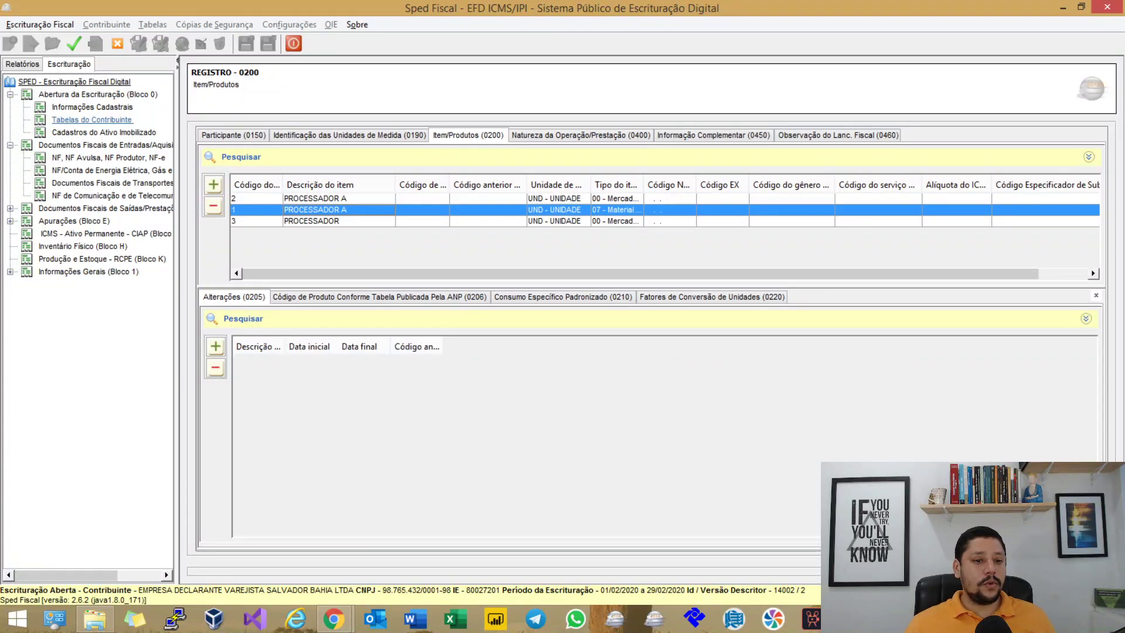
click(320, 198)
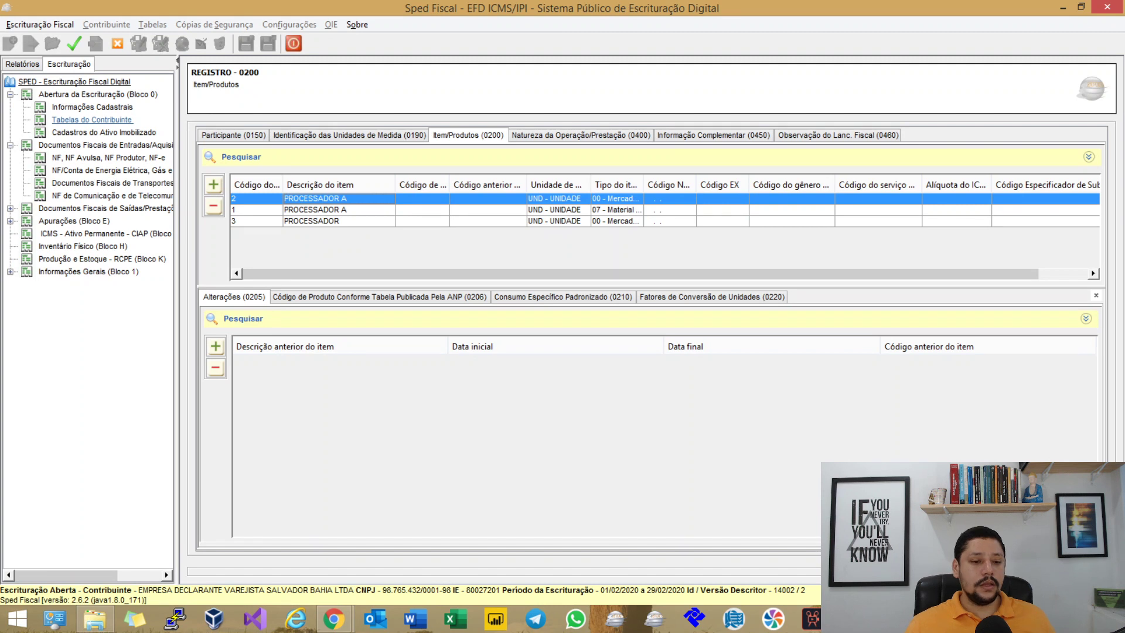
click(319, 221)
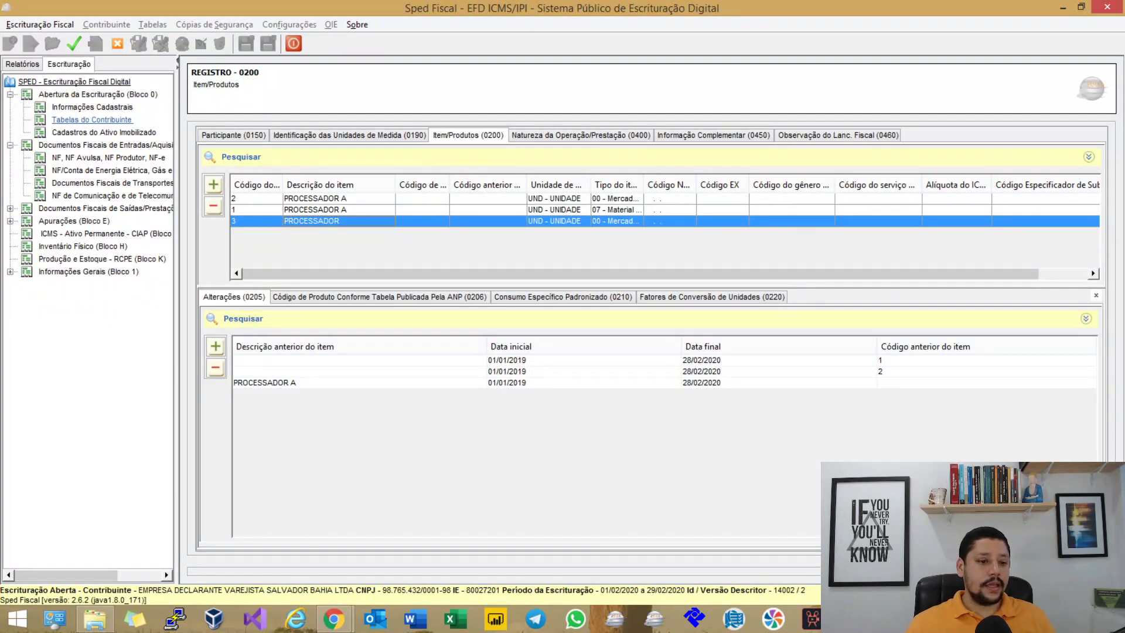
click(319, 209)
click(319, 198)
click(319, 221)
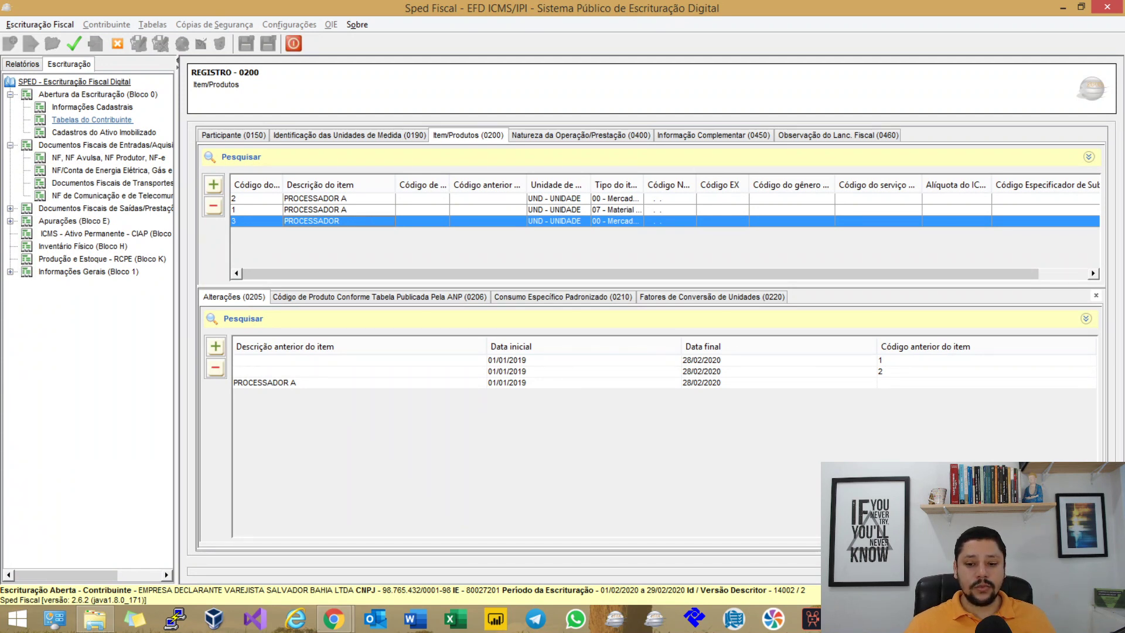
Step: Compare item 3's two 0205 records with previous codes 1 and 2, checking their dates
click(702, 359)
click(701, 371)
click(701, 359)
click(701, 371)
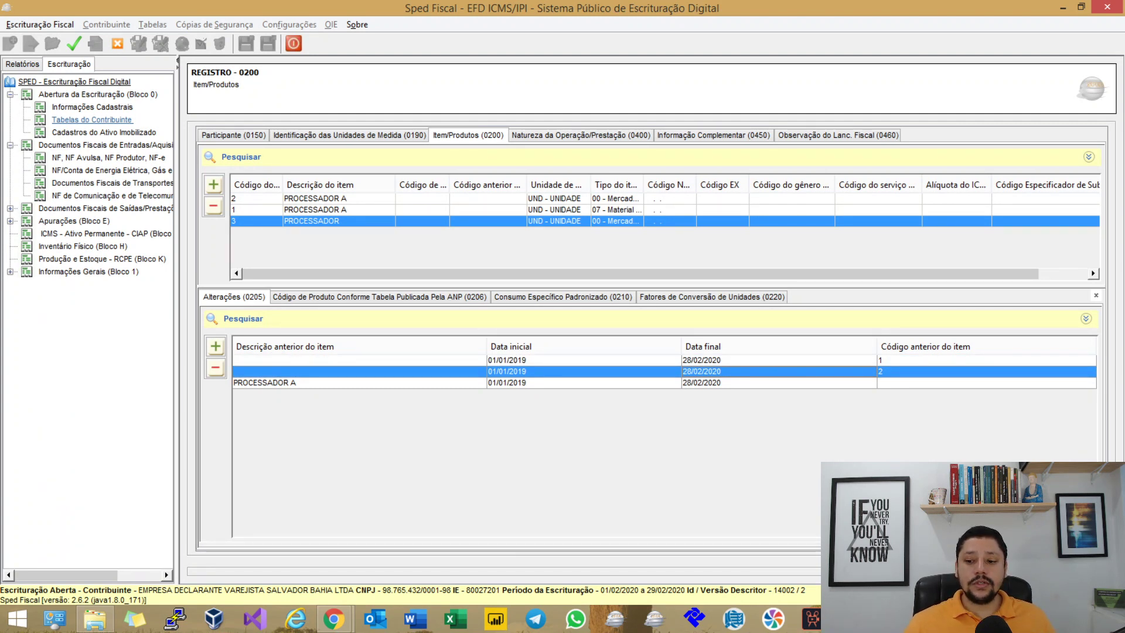
click(885, 359)
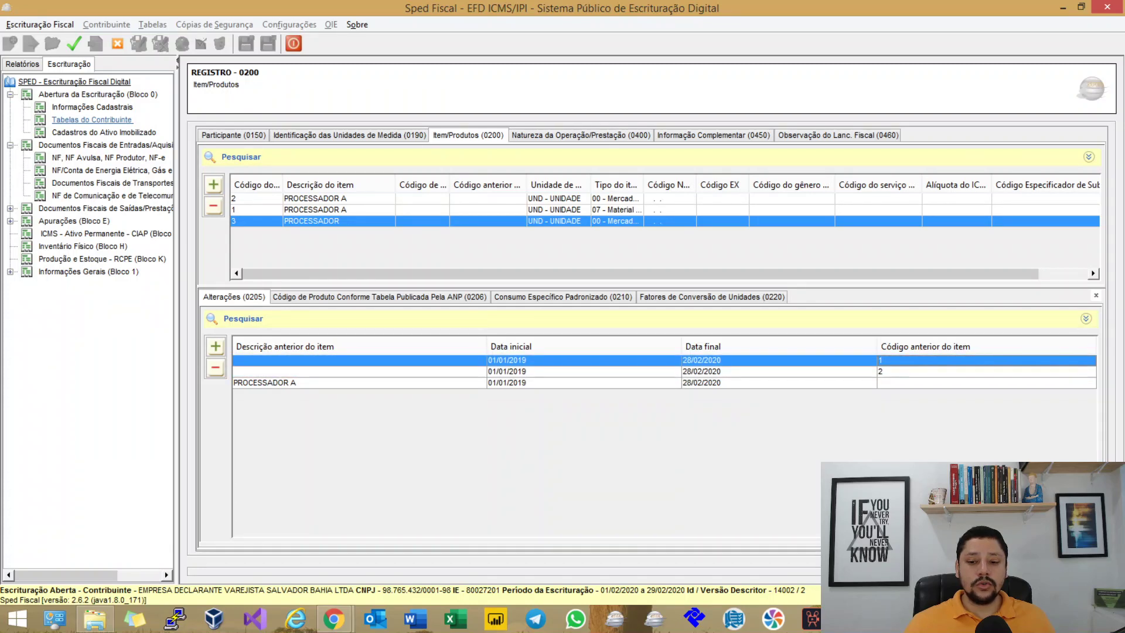
click(779, 371)
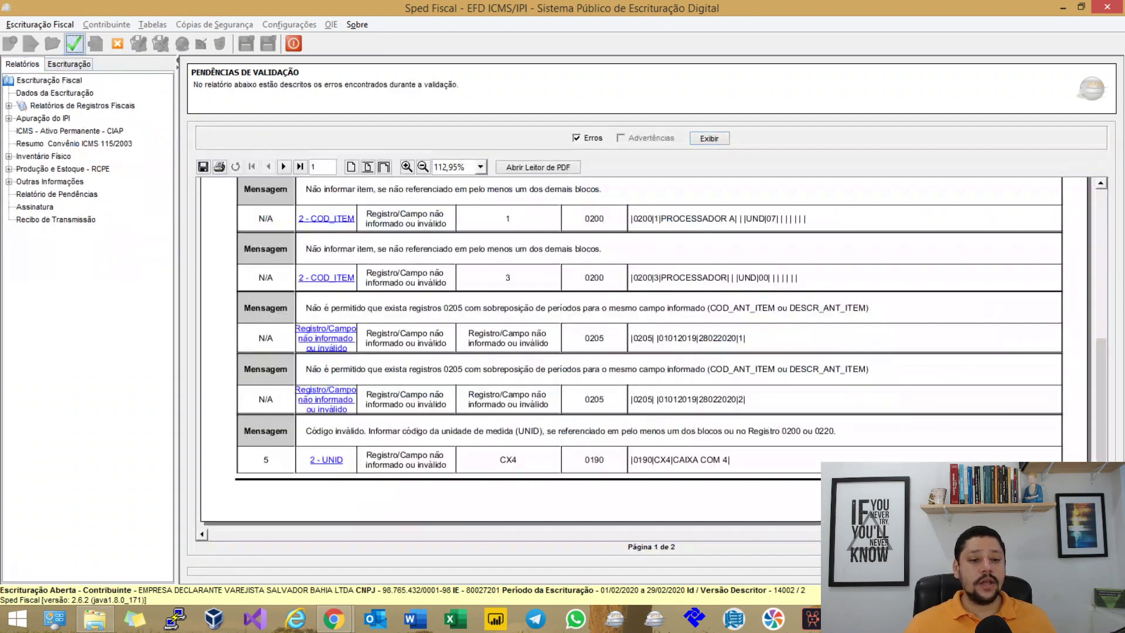
Step: Review the 0205 records for previous codes 2 and 1 through their error report links, saving each without changes
scroll(643, 351, up, 2)
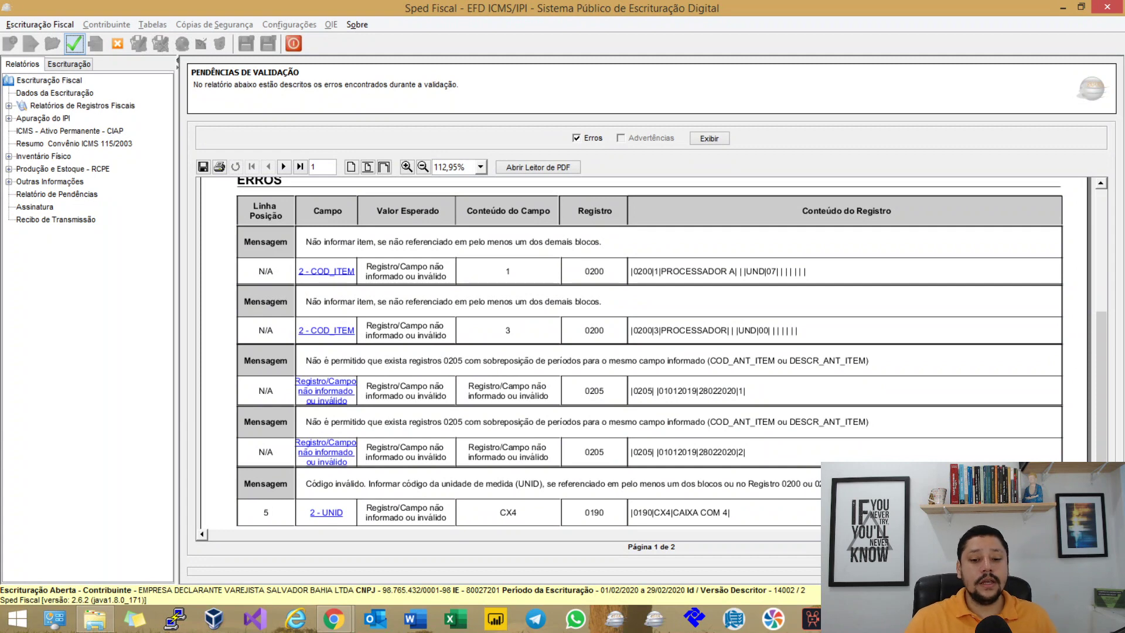
click(326, 451)
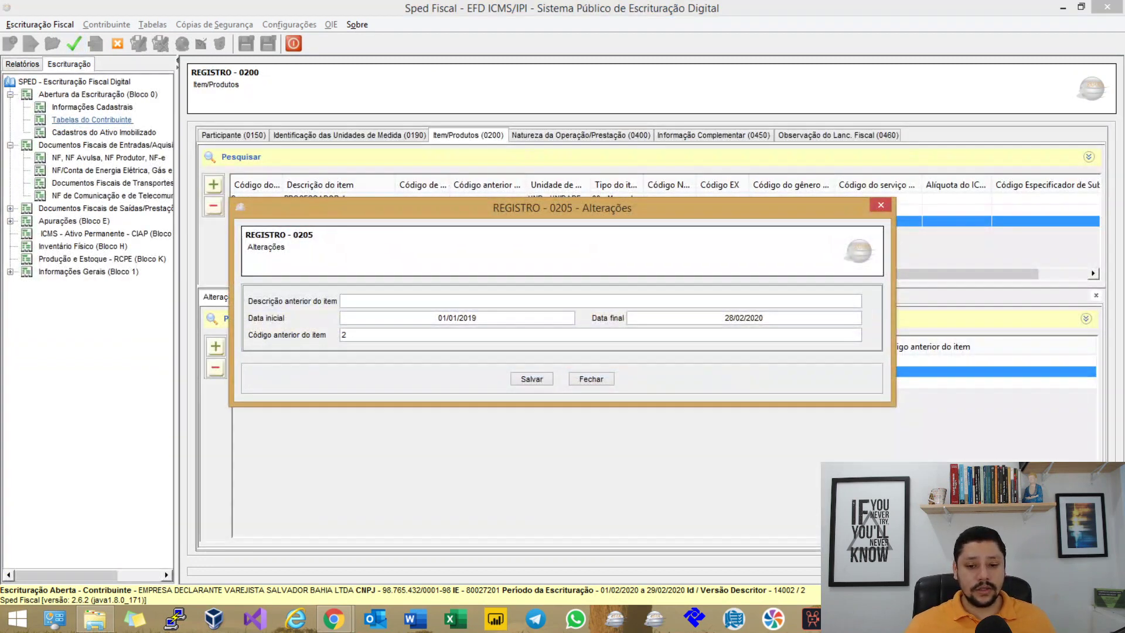
click(531, 378)
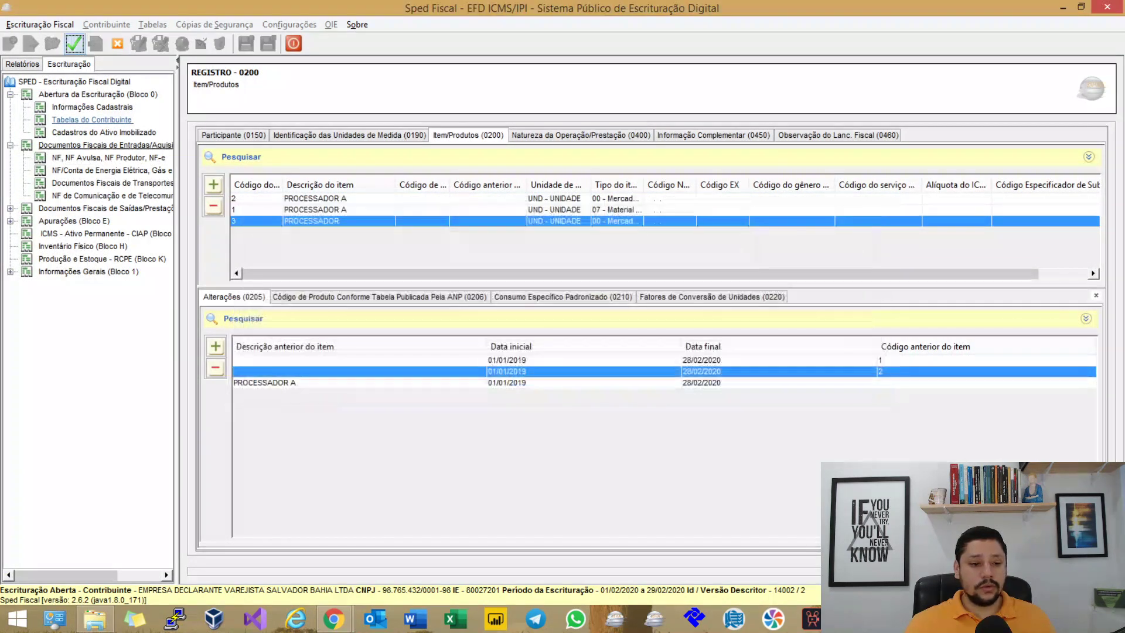
click(74, 44)
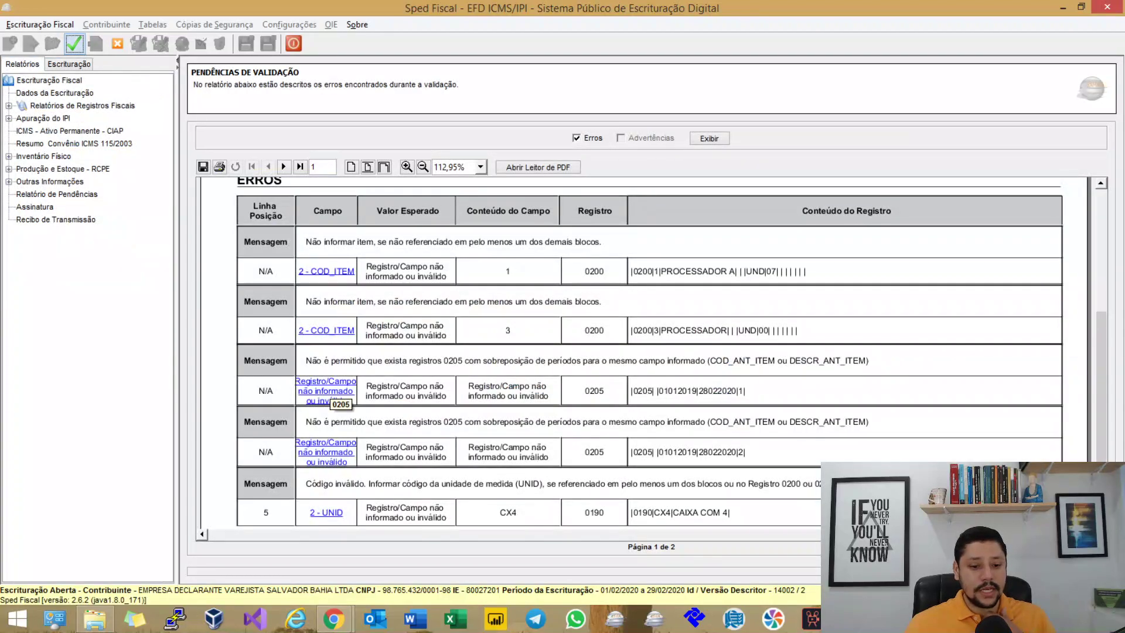
click(325, 391)
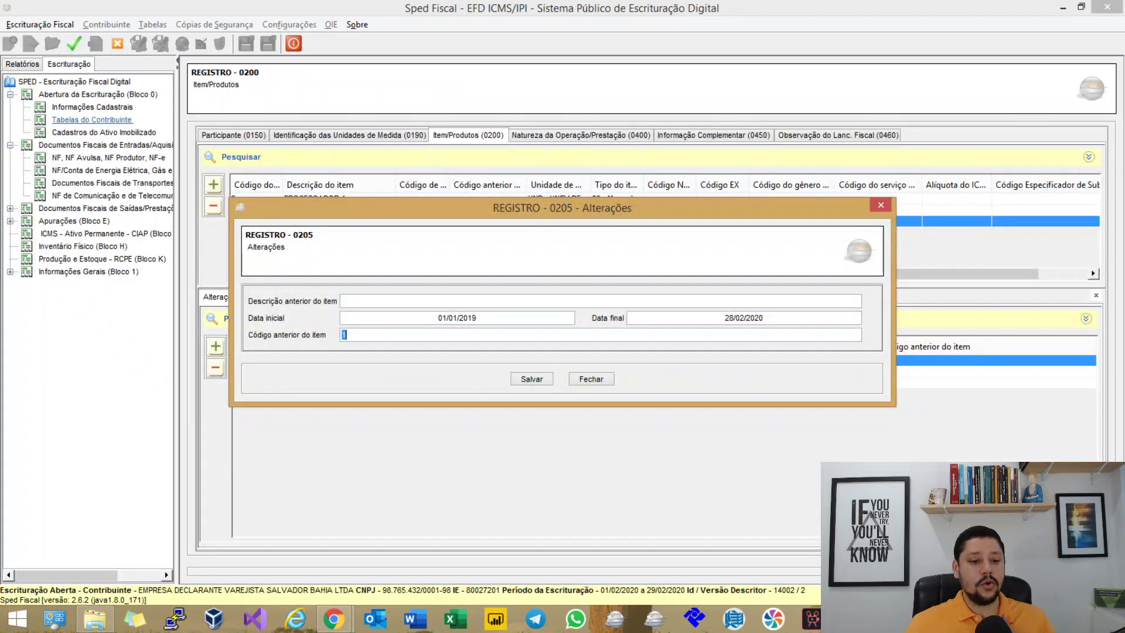
click(438, 318)
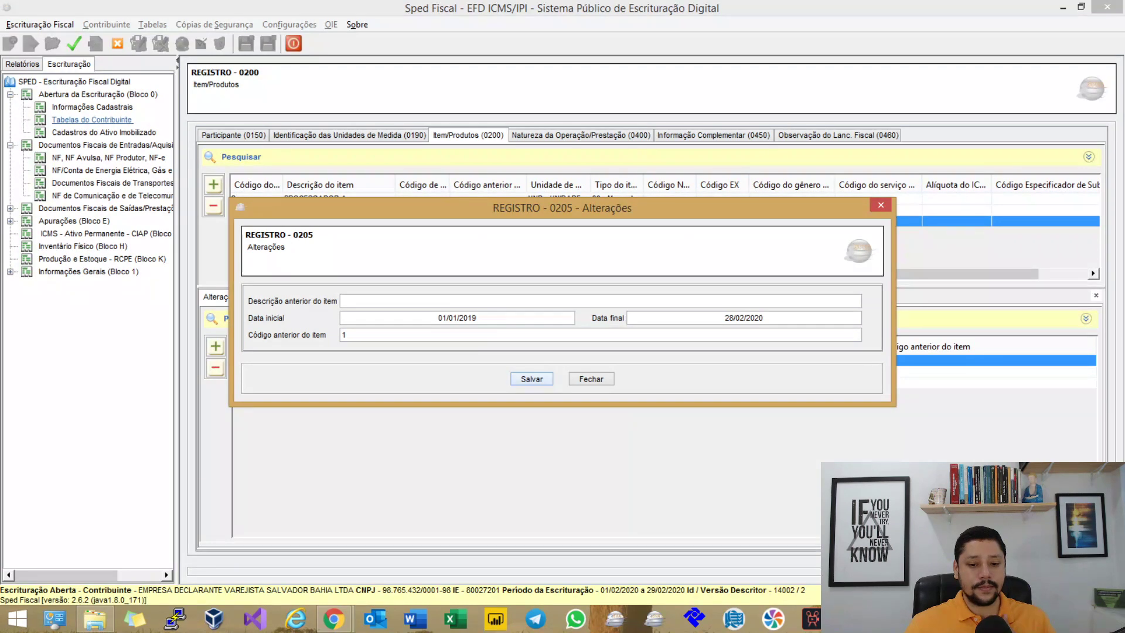
click(531, 378)
click(22, 64)
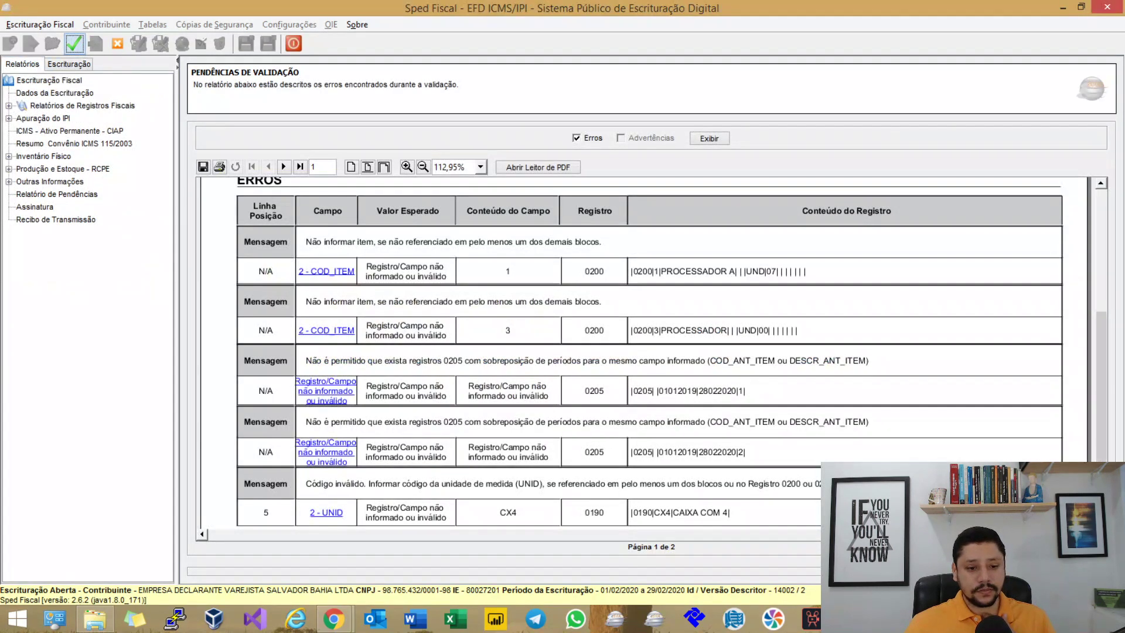
Step: Locate item 3's 0205 record with previous code 2 from the error report and delete it
click(326, 452)
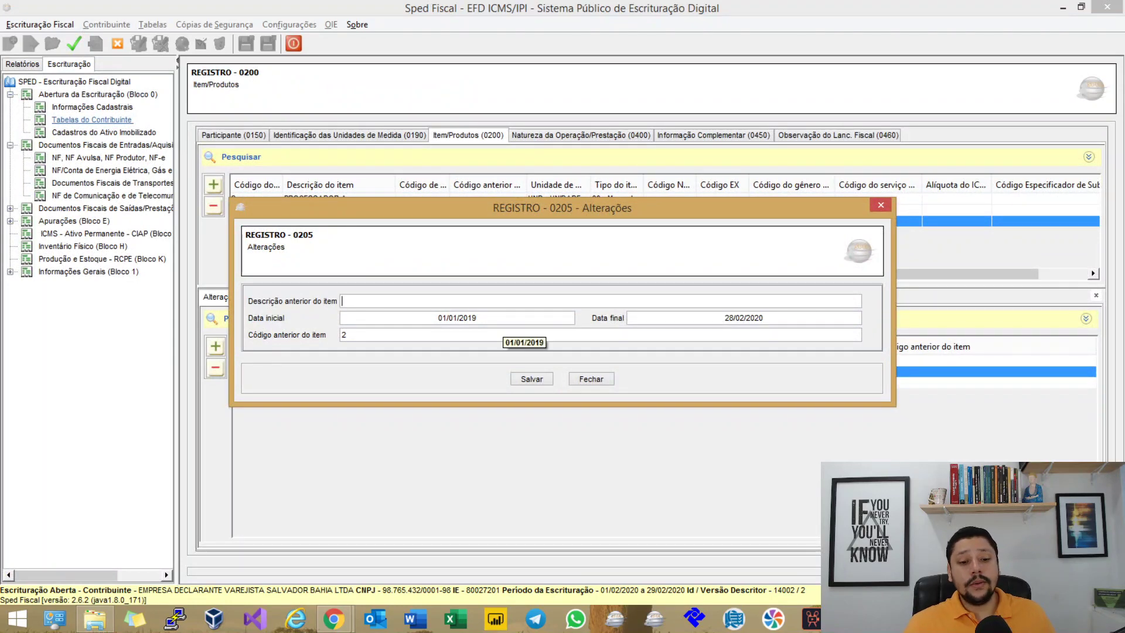
key(Tab)
key(Tab)
key(Return)
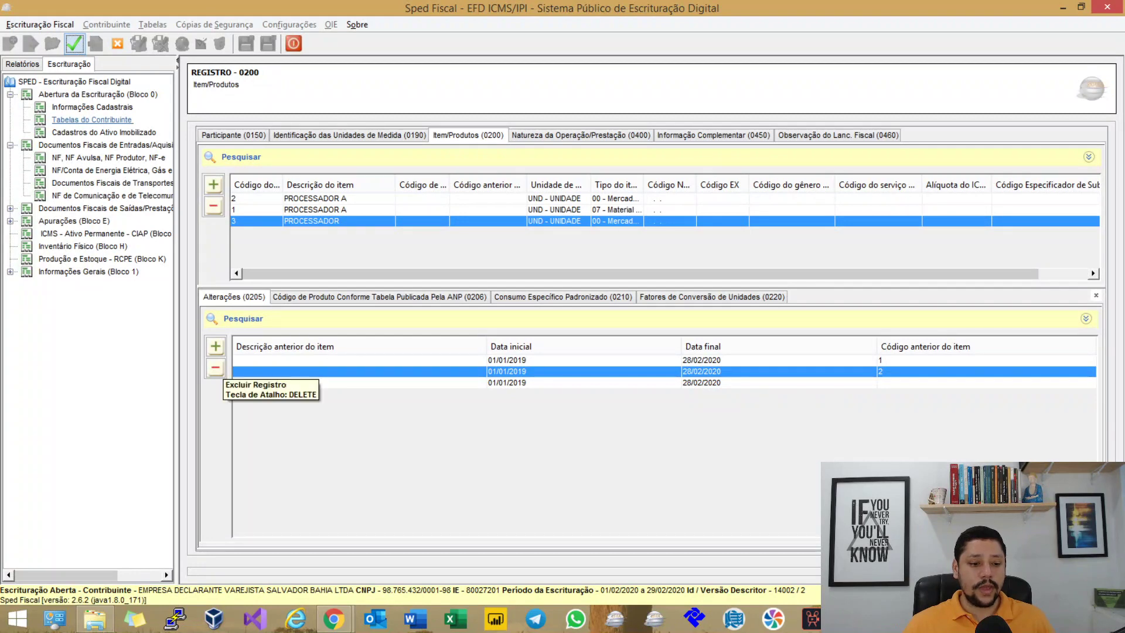
click(215, 368)
key(Return)
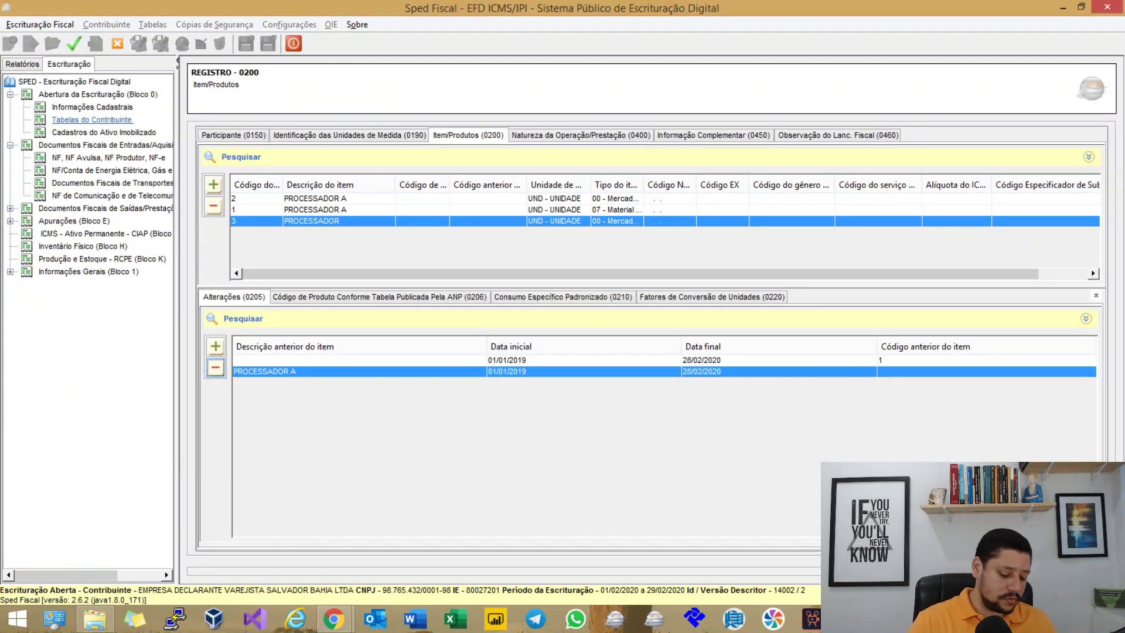
Step: Validate the open bookkeeping file again and display the detailed errors in the pending validation report
key(F9)
key(Return)
key(Return)
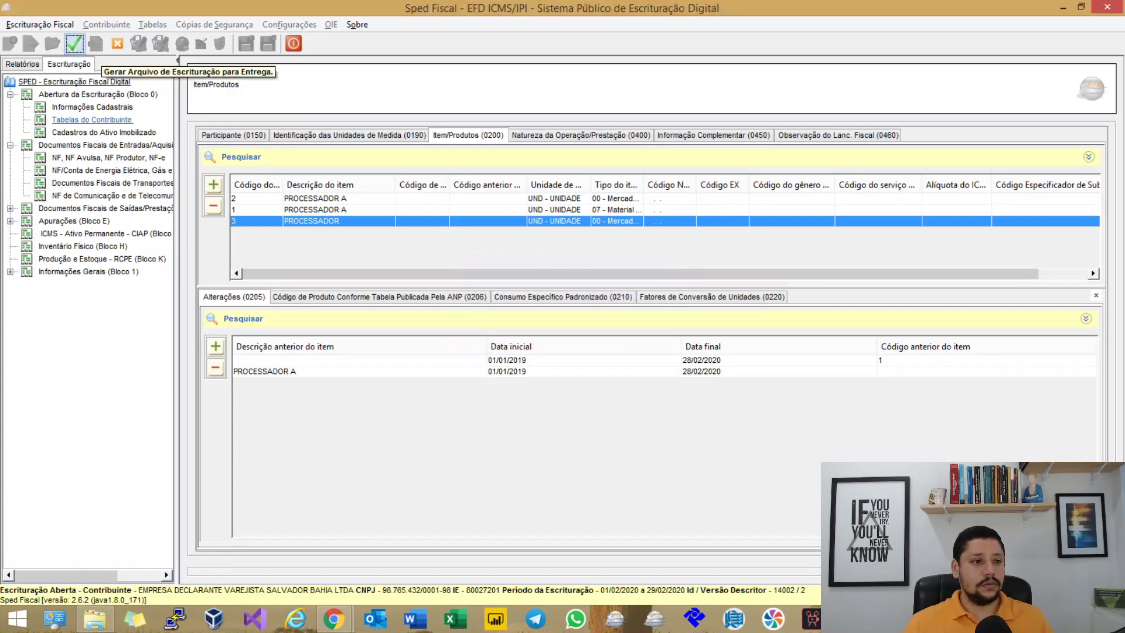
click(74, 43)
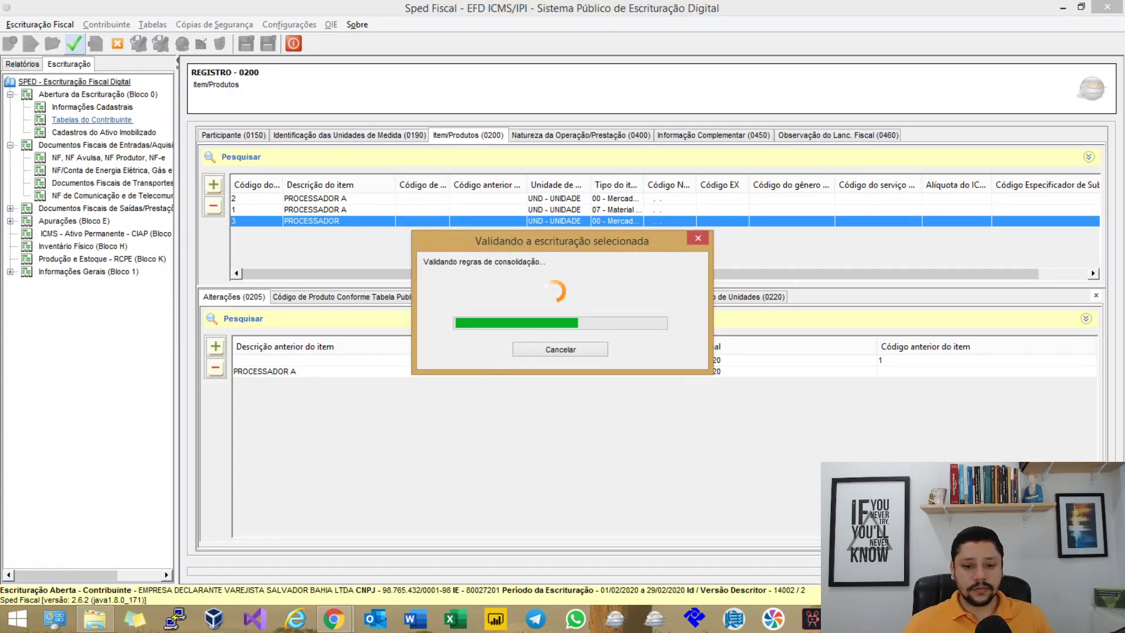
key(Return)
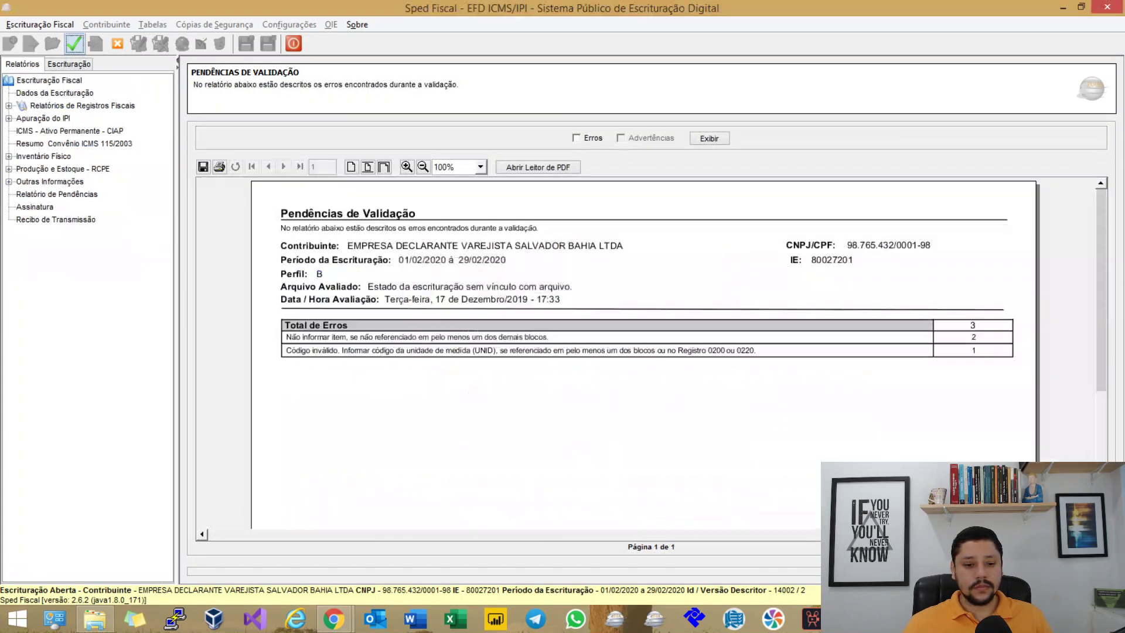
click(576, 138)
click(709, 138)
scroll(645, 351, down, 5)
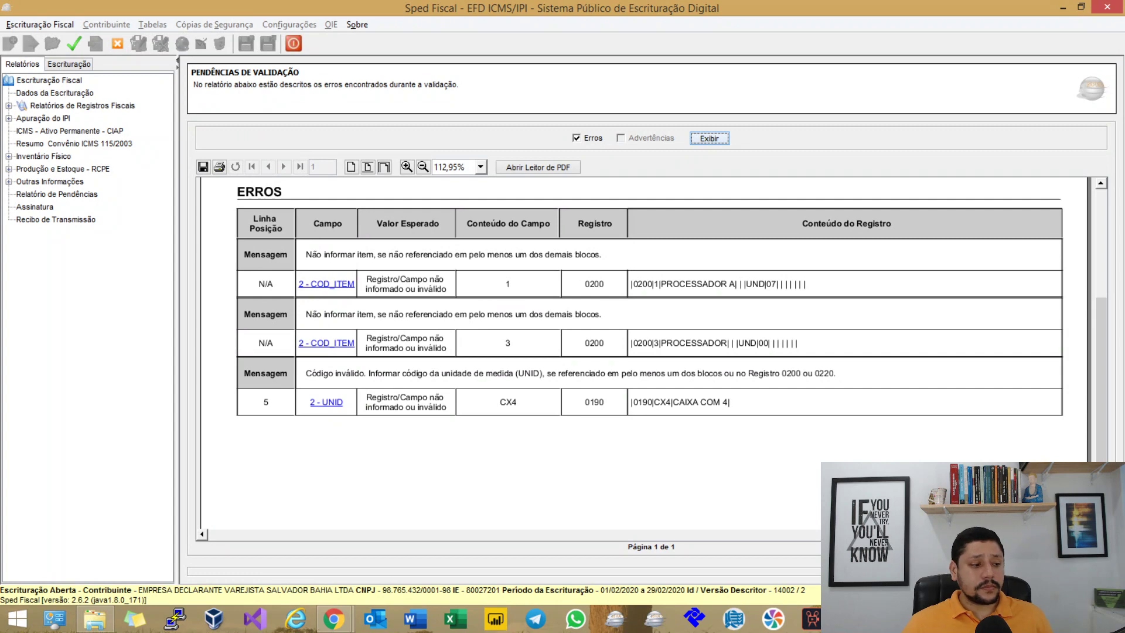
Step: Return to the Item/Produtos (0200) records and compare the 0205 change records of items 1, 2 and 3
click(69, 64)
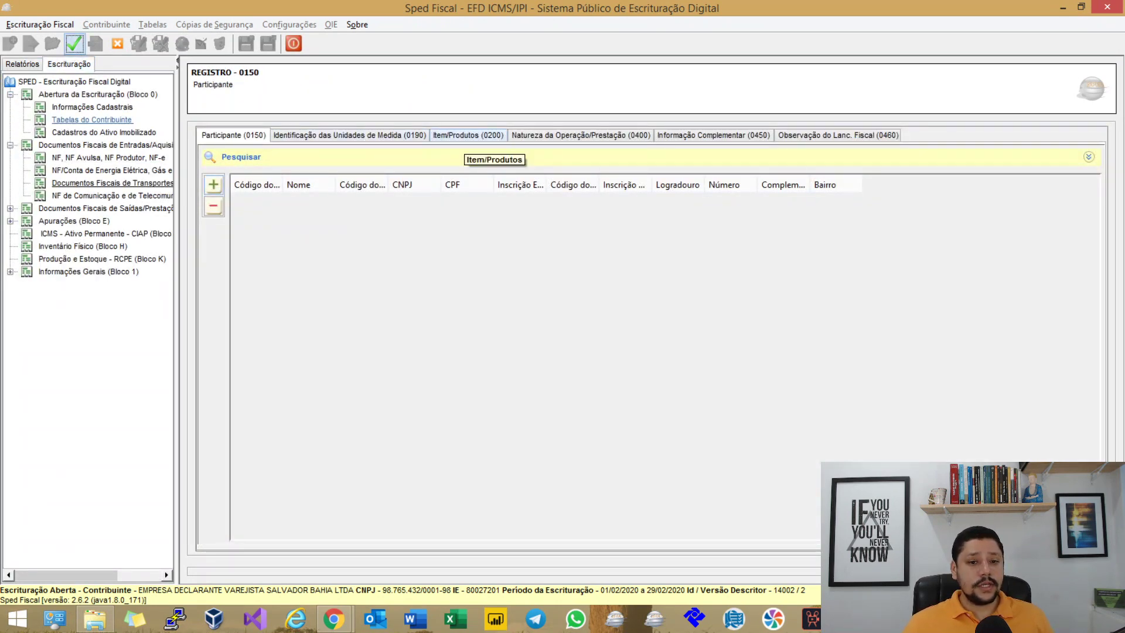
click(468, 136)
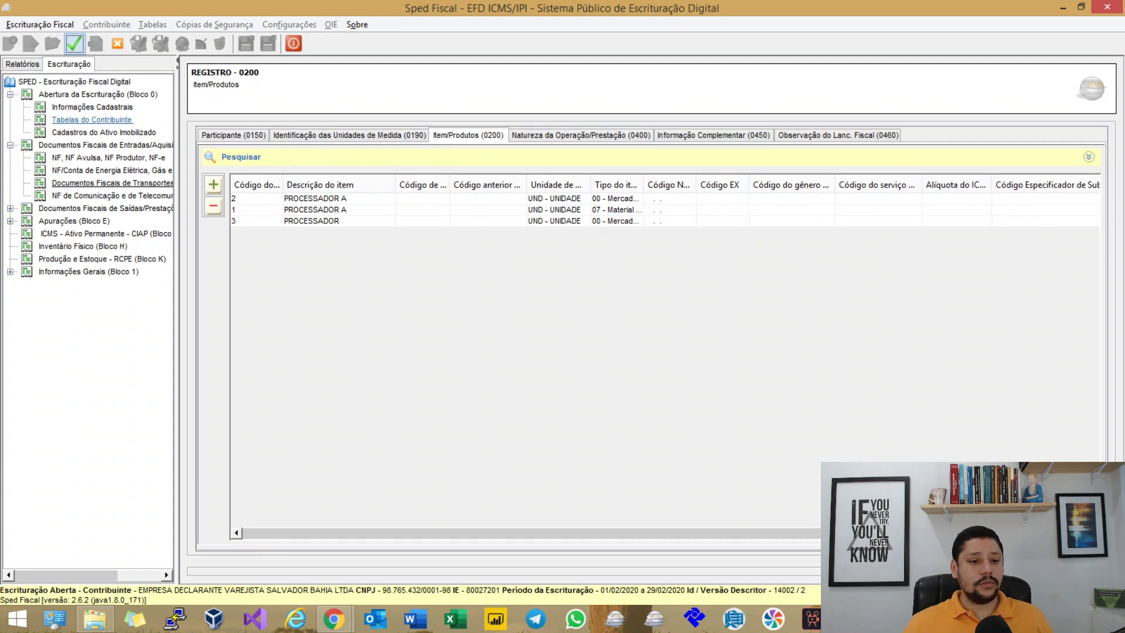
click(339, 221)
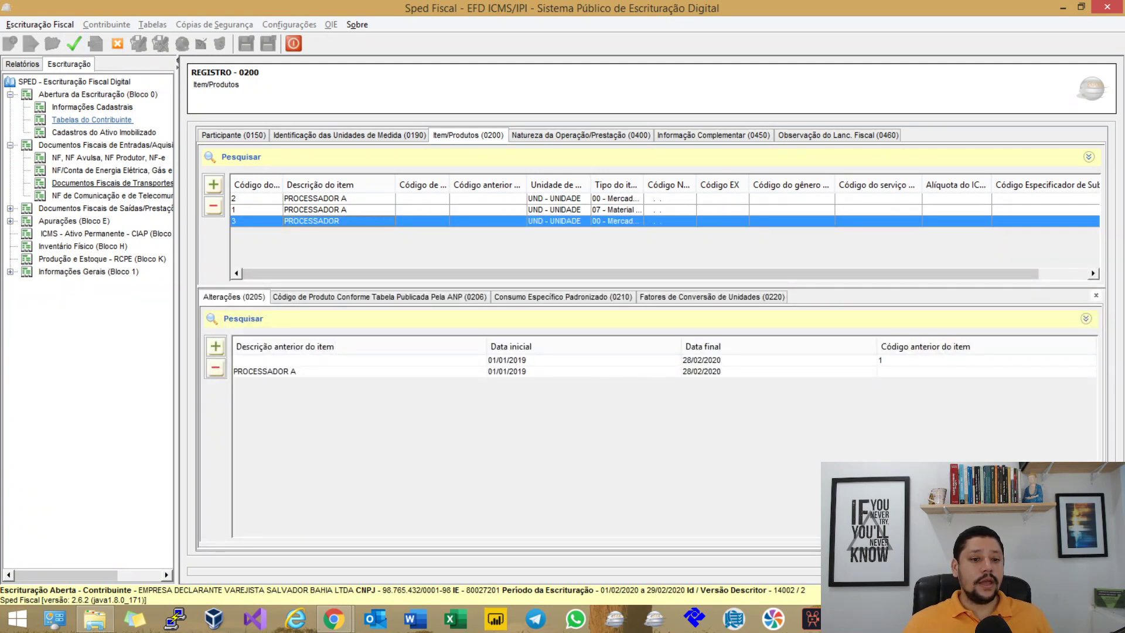
click(338, 209)
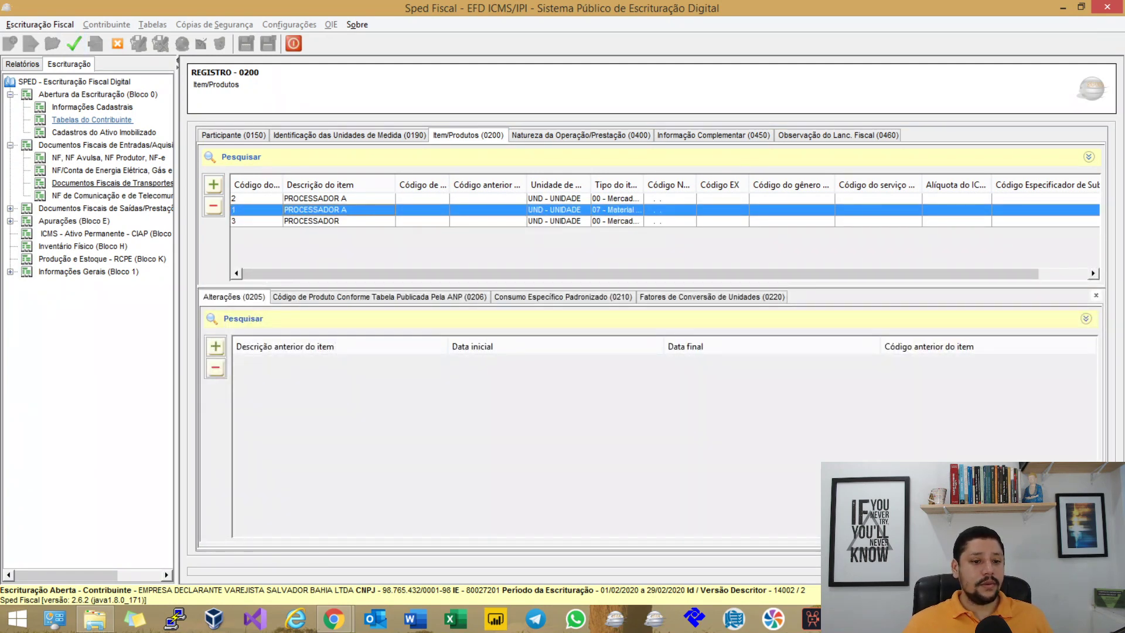
click(339, 220)
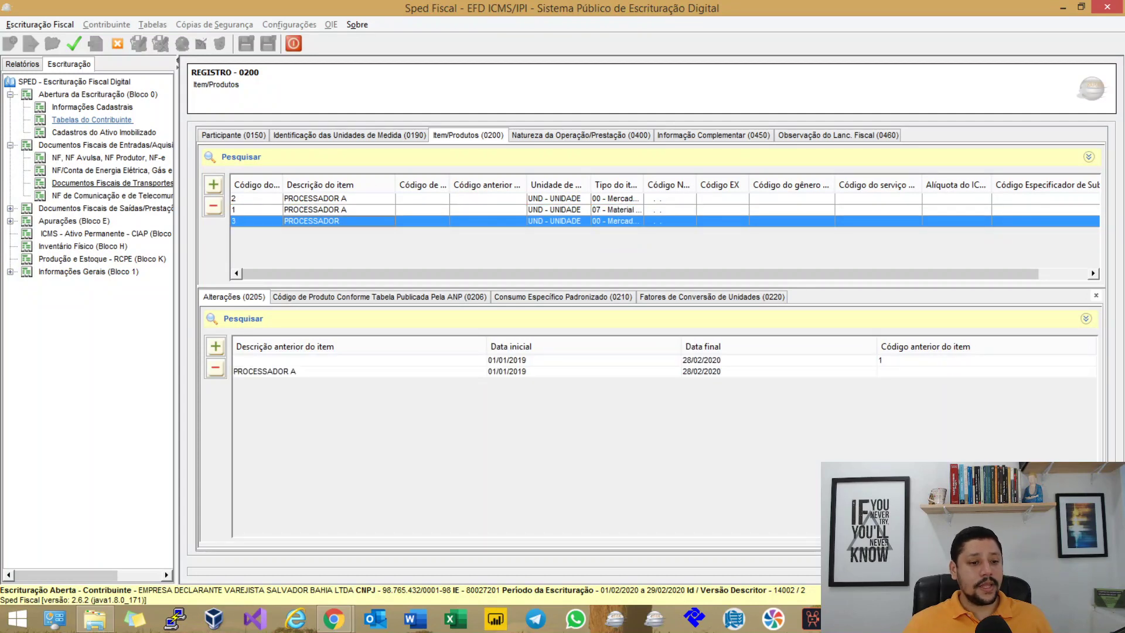
click(339, 198)
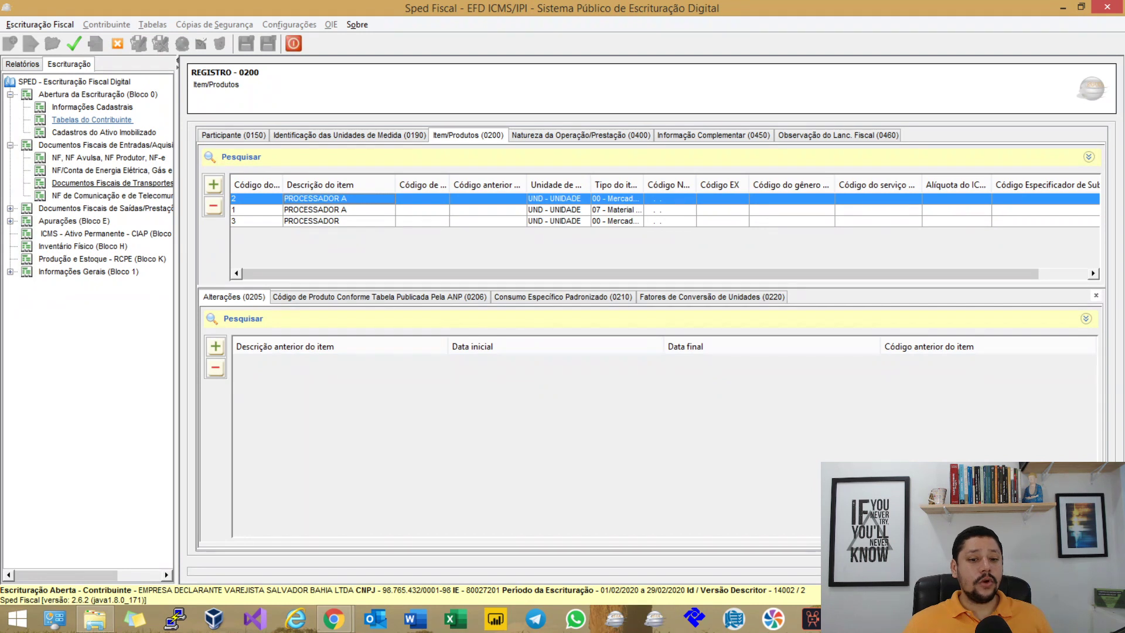
click(338, 220)
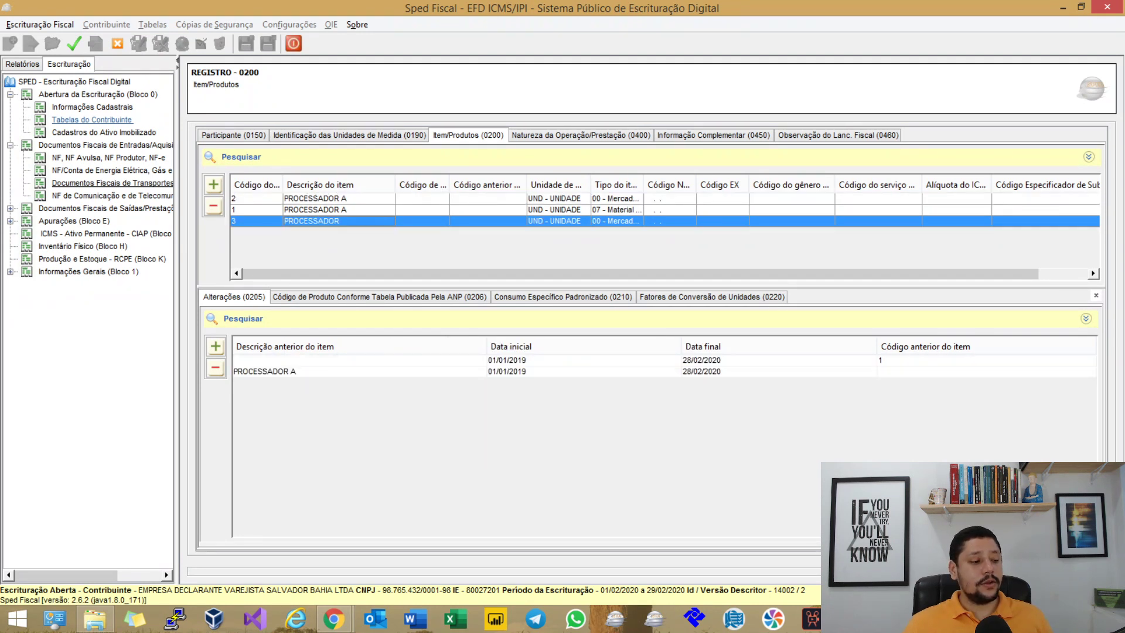
key(Up)
key(Up)
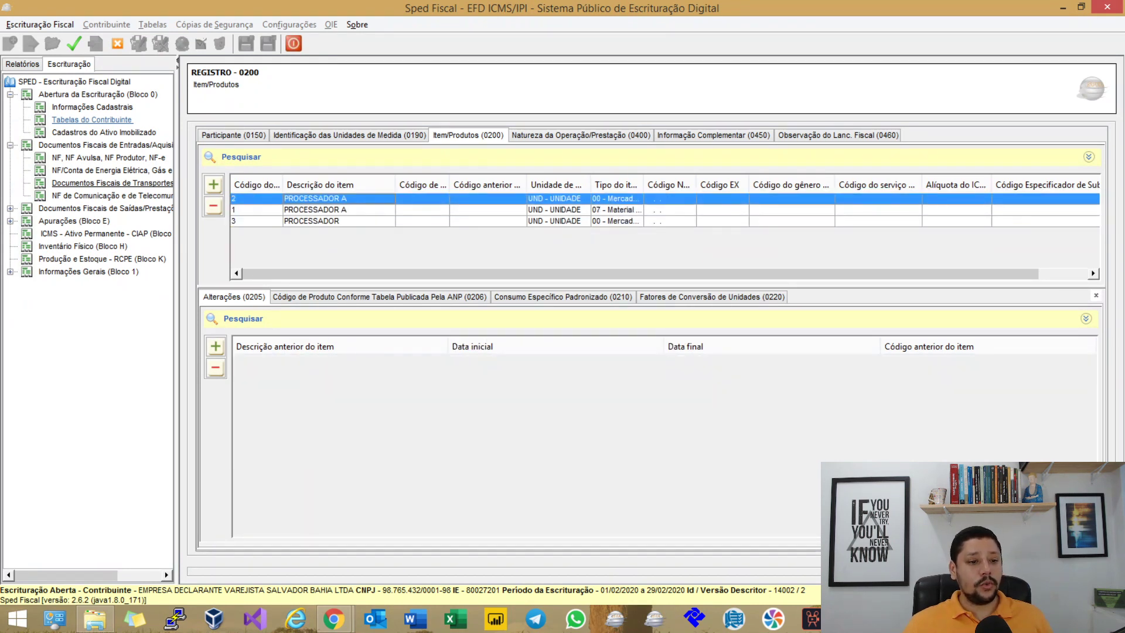
click(339, 209)
click(338, 198)
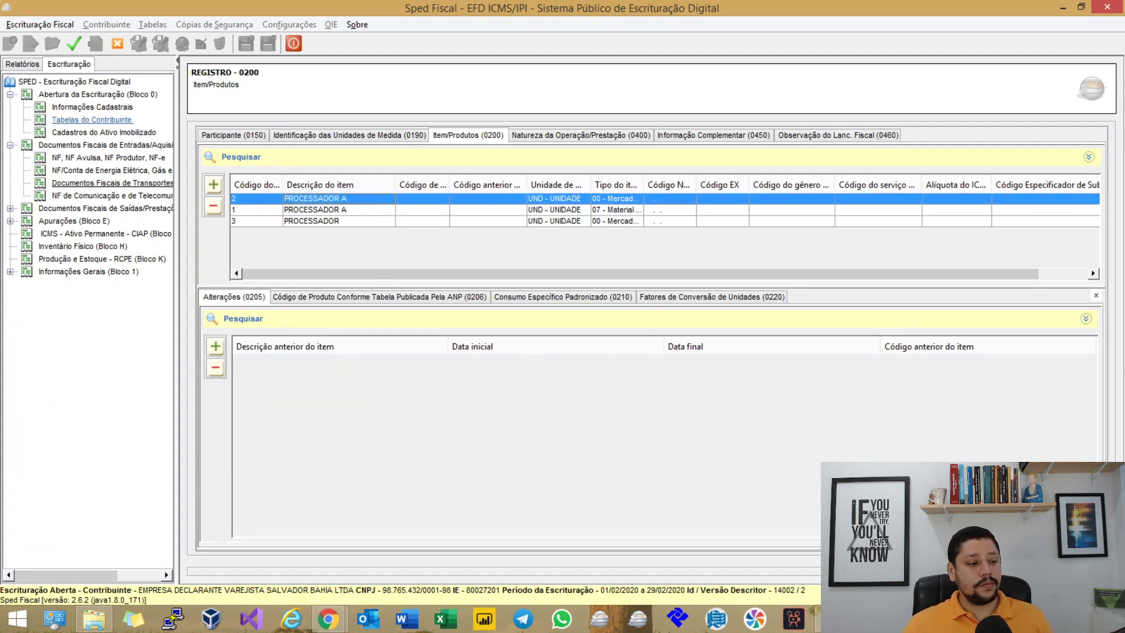
click(339, 221)
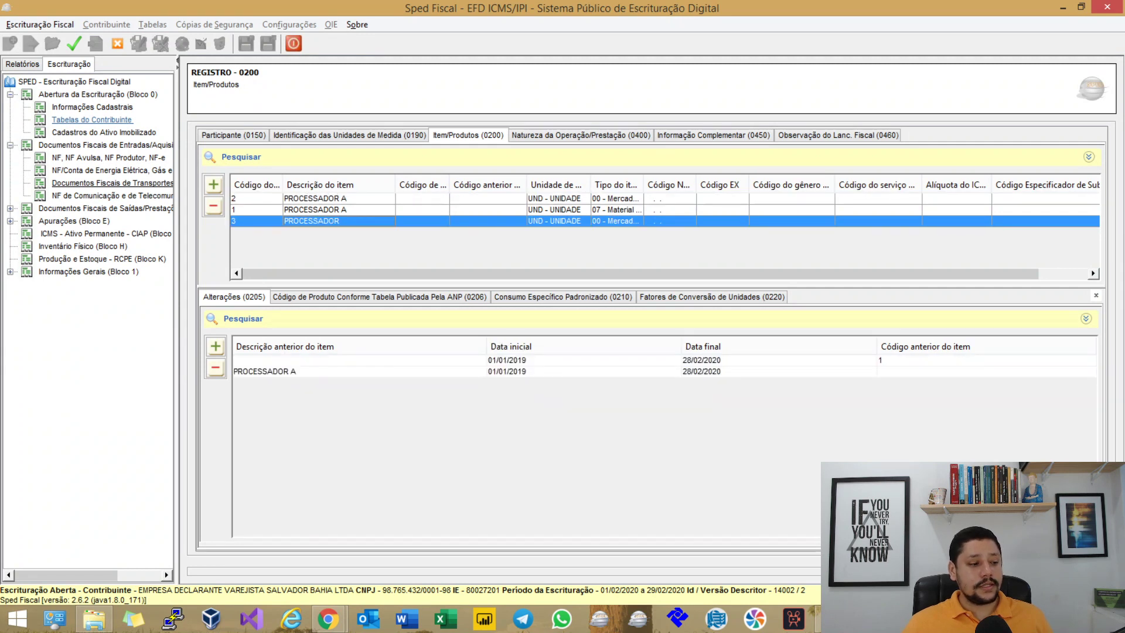
click(339, 209)
click(339, 198)
click(339, 209)
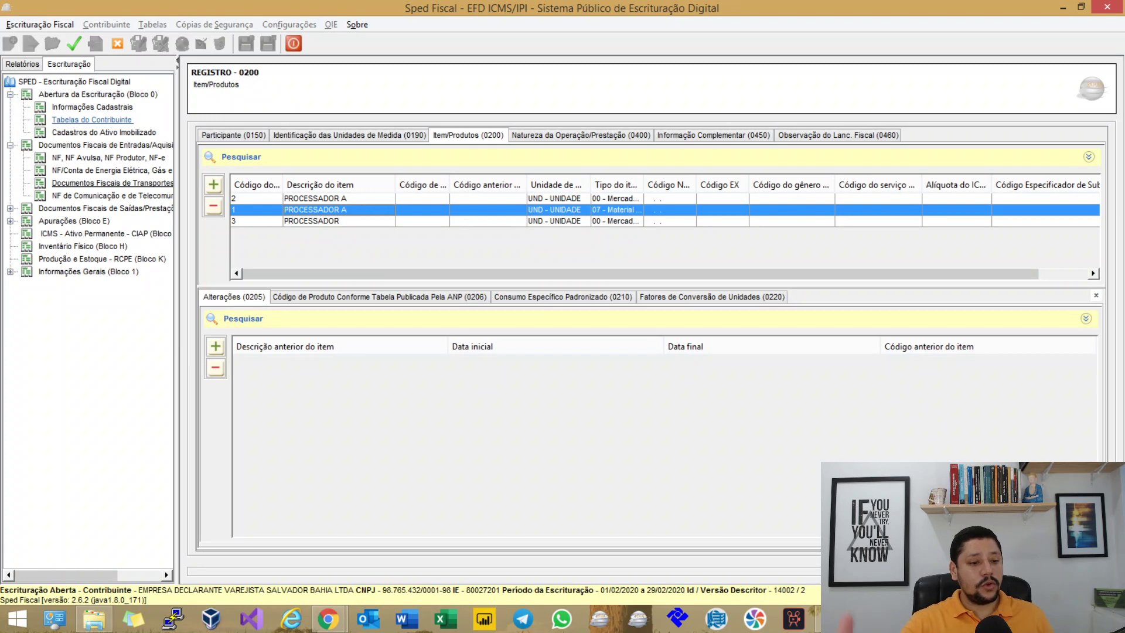
click(339, 221)
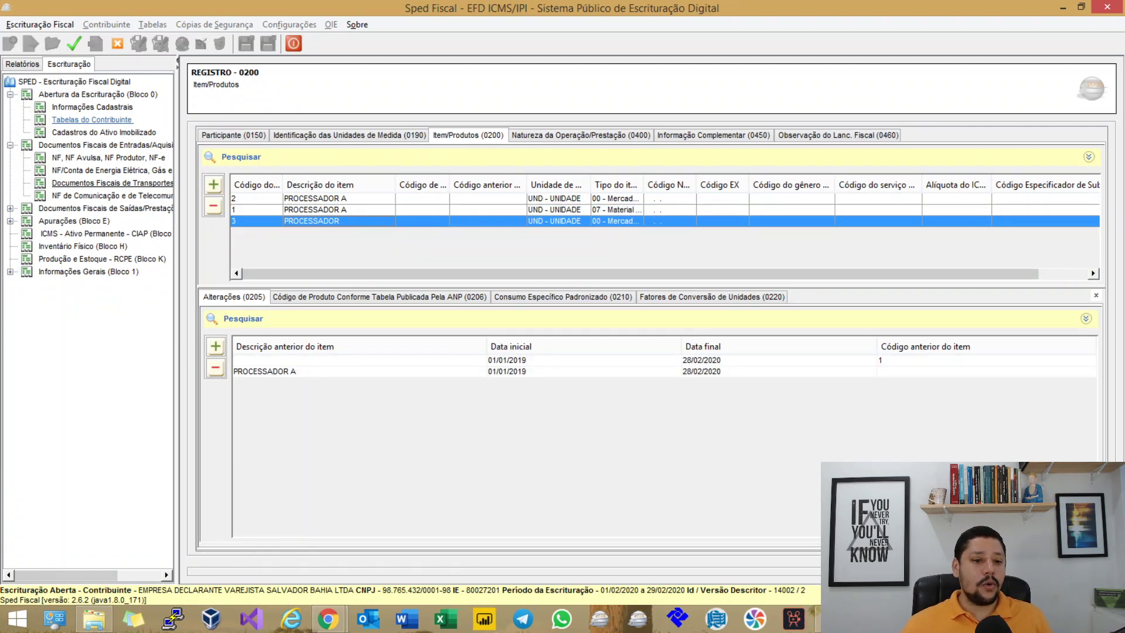
click(315, 198)
click(315, 221)
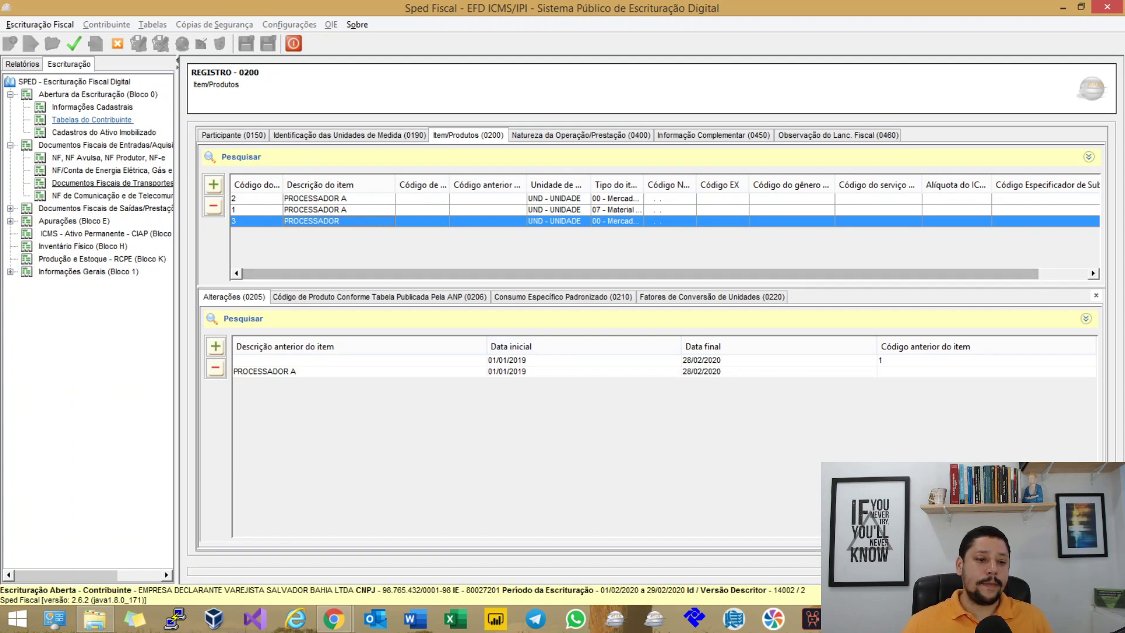
click(256, 199)
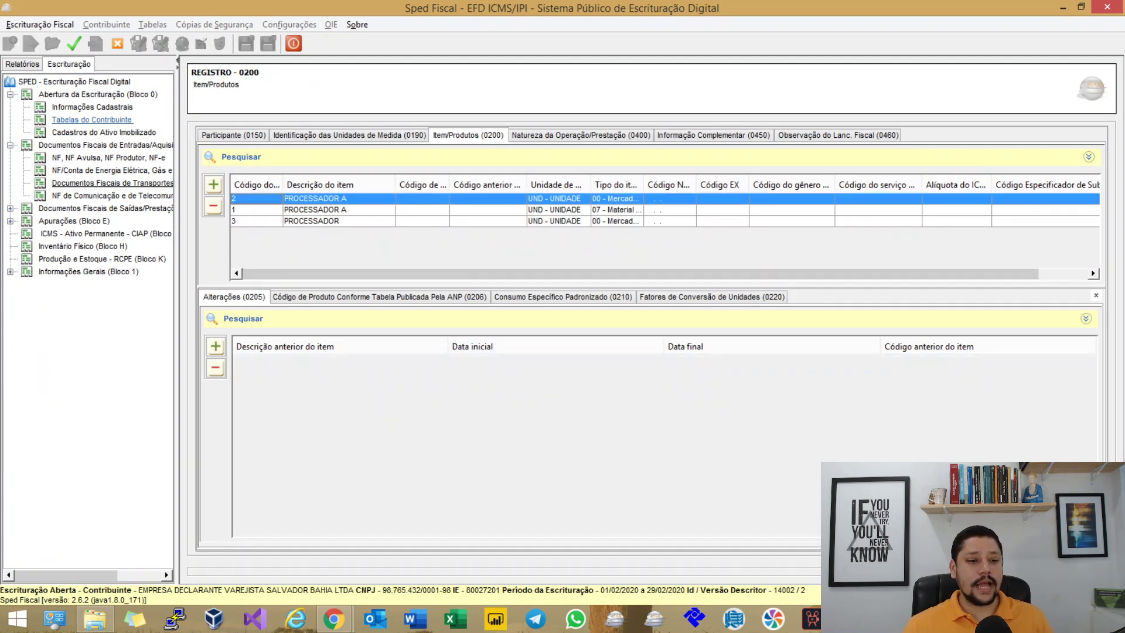
click(256, 209)
click(256, 198)
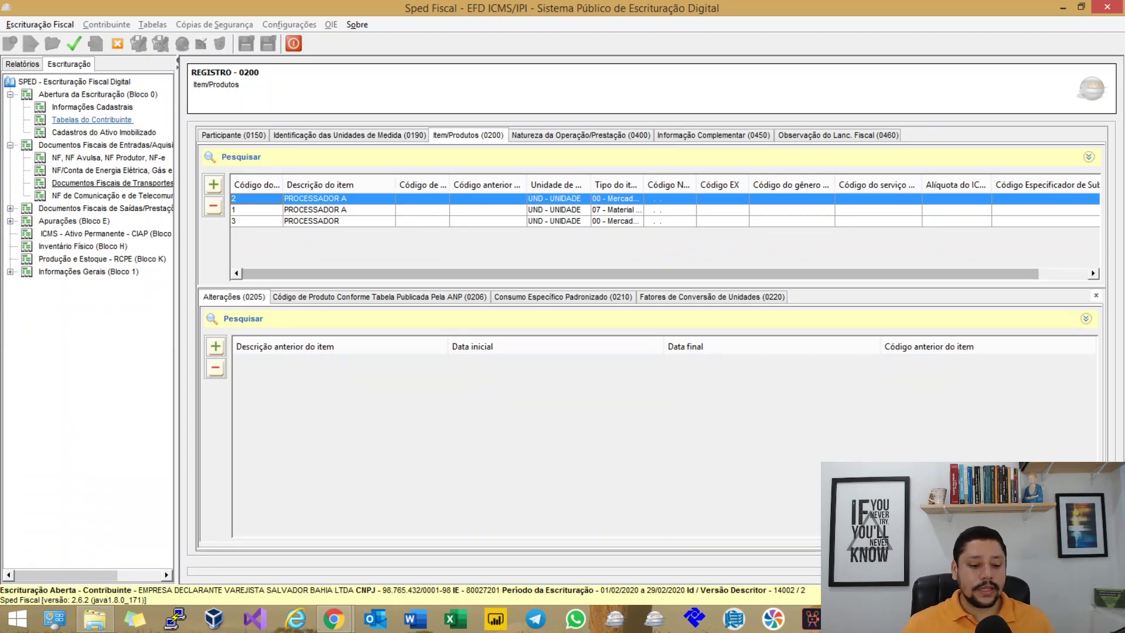
Step: Switch to the Guia Prático PDF in Chrome and highlight rule b on page 31, about reusing item codes
mouse_move(333, 619)
click(412, 539)
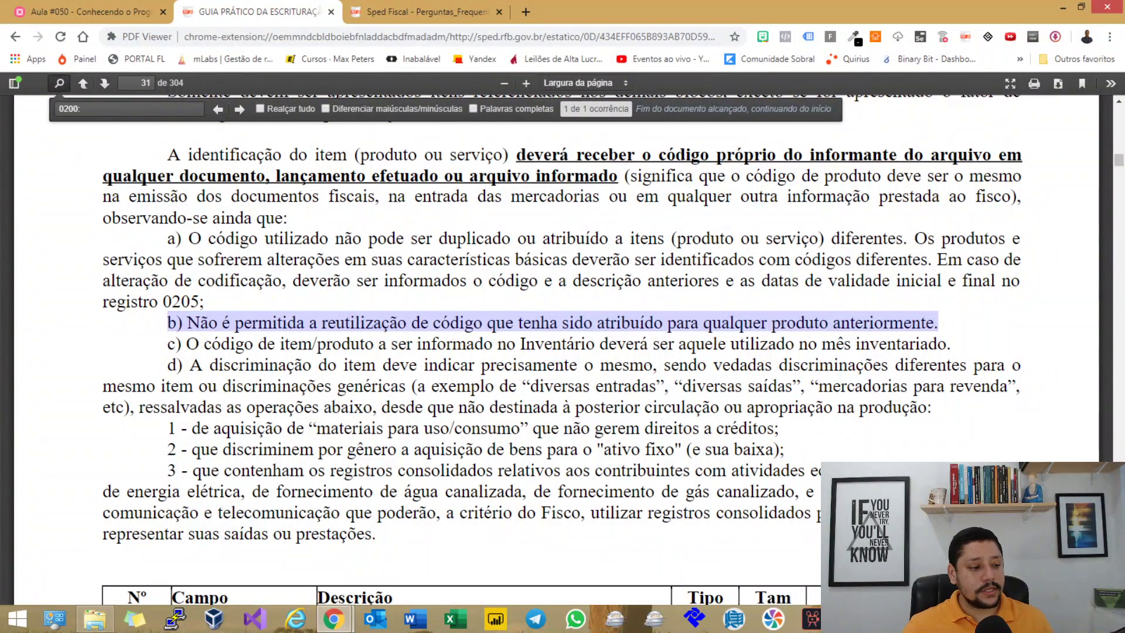
drag(167, 322, 941, 323)
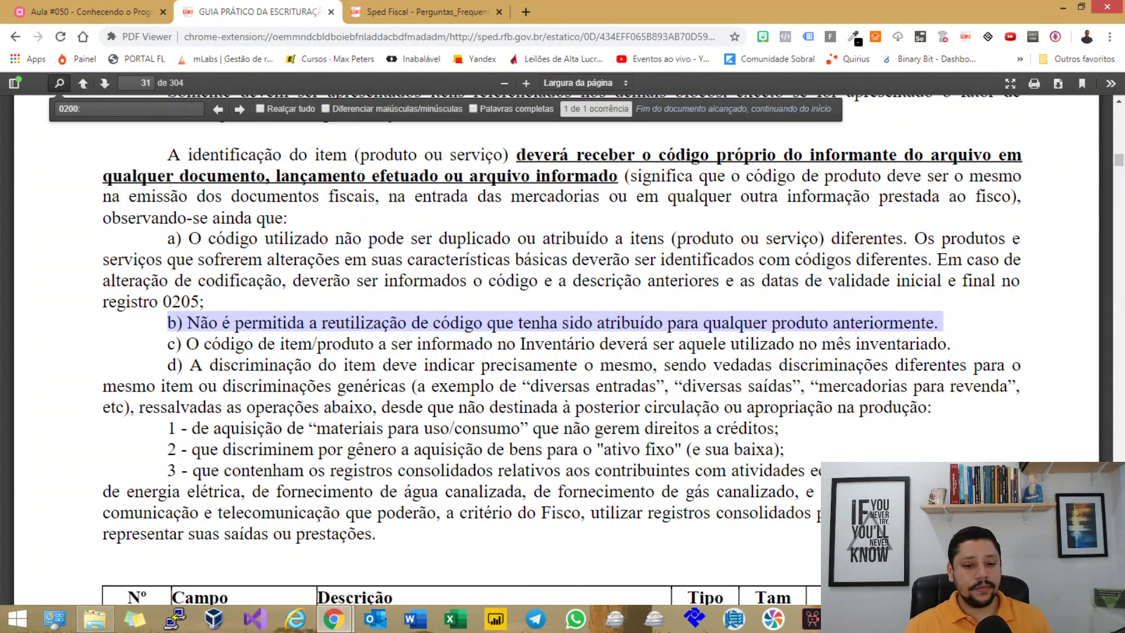
Step: Switch back to Sped Fiscal and compare the 0200 records of items 1 and 2
key(alt+Tab)
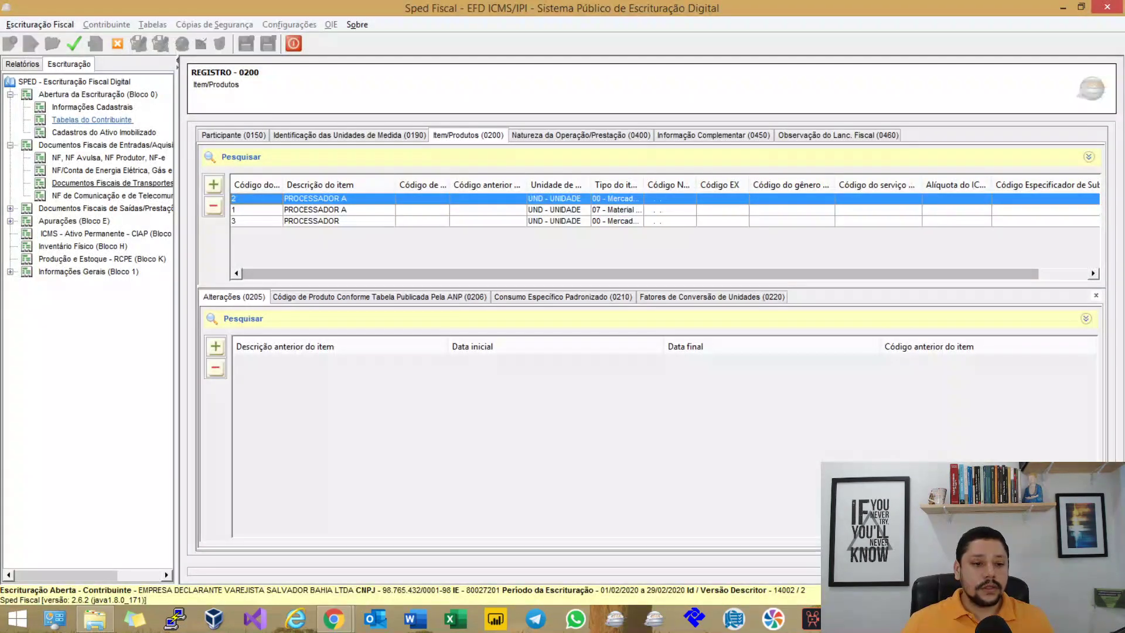
click(338, 209)
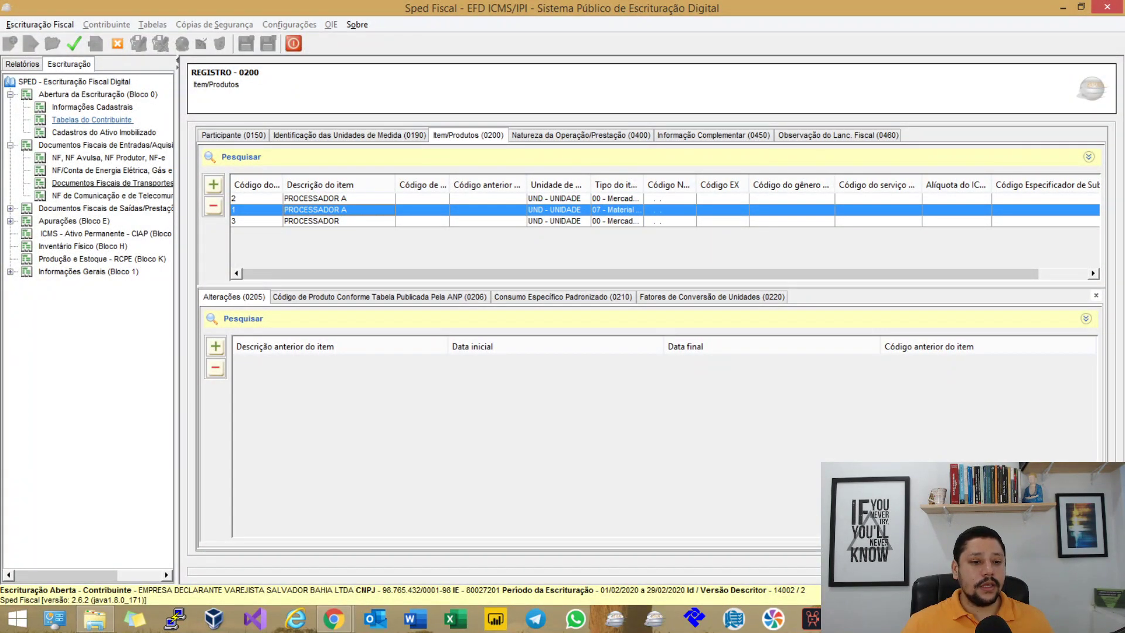
click(339, 198)
Step: Return to the Guia Prático in Chrome and review rules a and b on item codes, highlighting the text of rule b
key(alt+Tab)
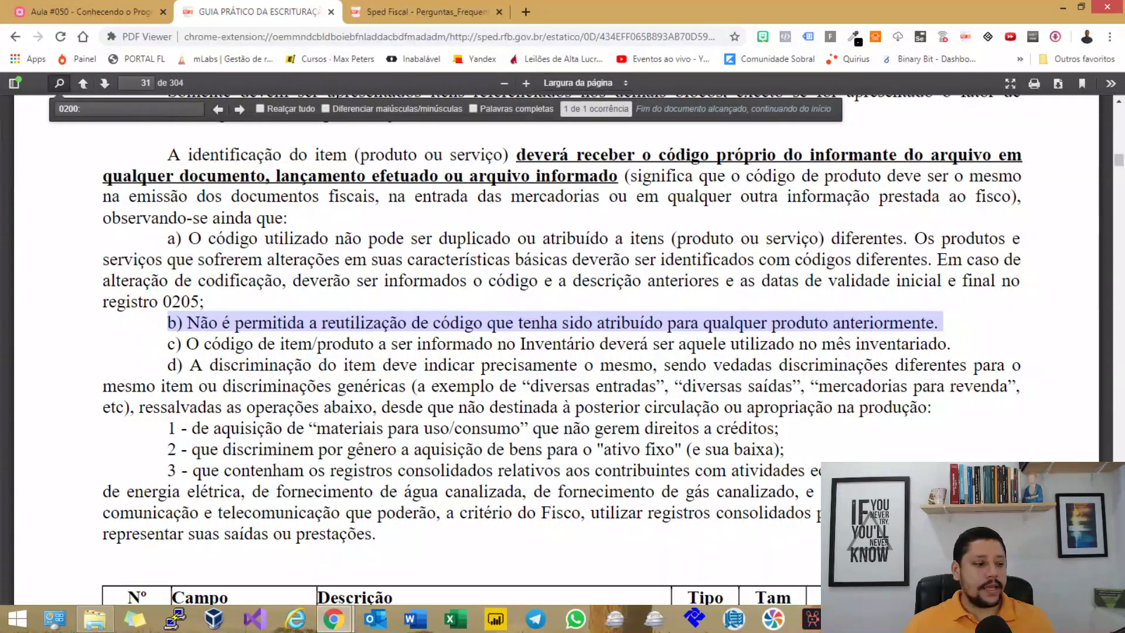
drag(167, 238, 205, 302)
click(205, 302)
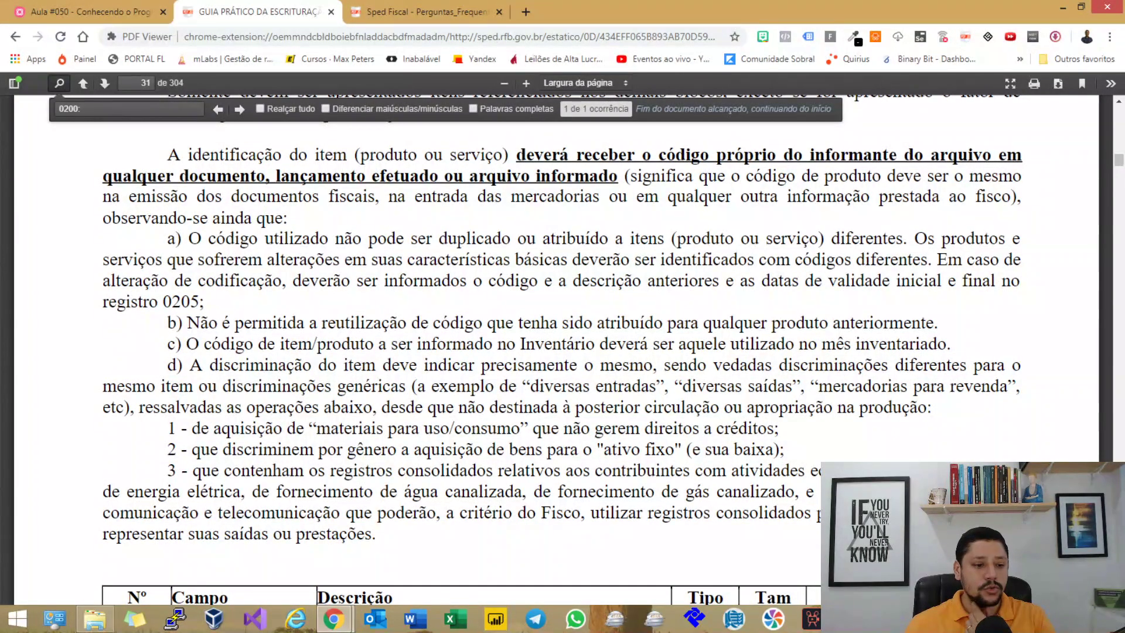
drag(167, 322, 753, 323)
drag(926, 323, 938, 323)
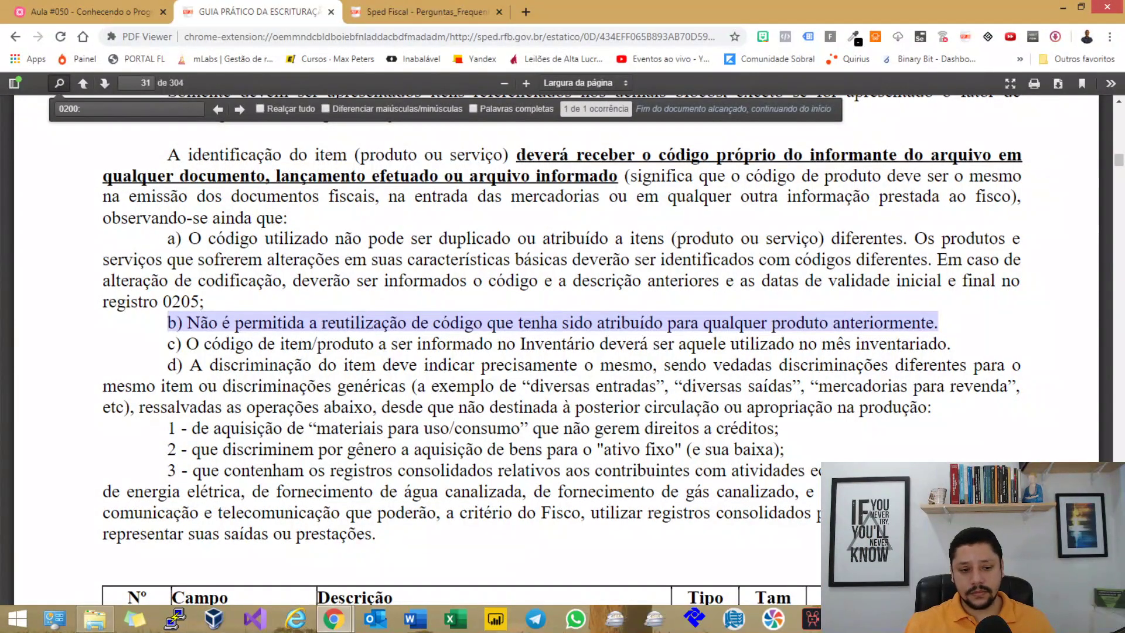
click(938, 322)
drag(186, 322, 937, 322)
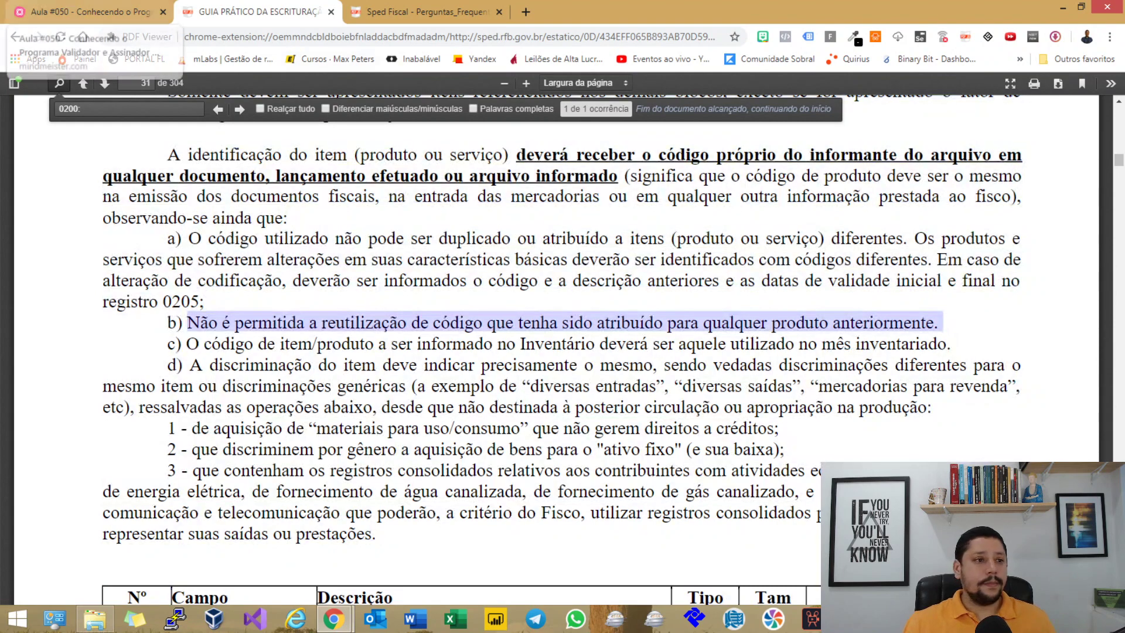
Step: Open the Aula #050 mind map and move to the Registro H020 branch
click(88, 12)
drag(586, 410, 495, 232)
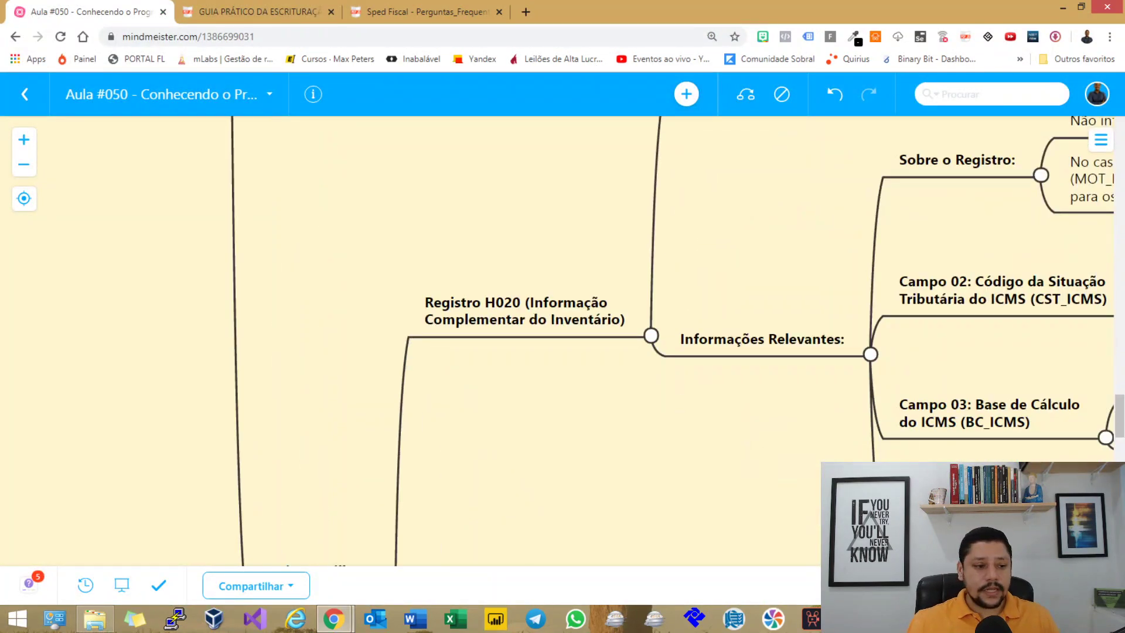